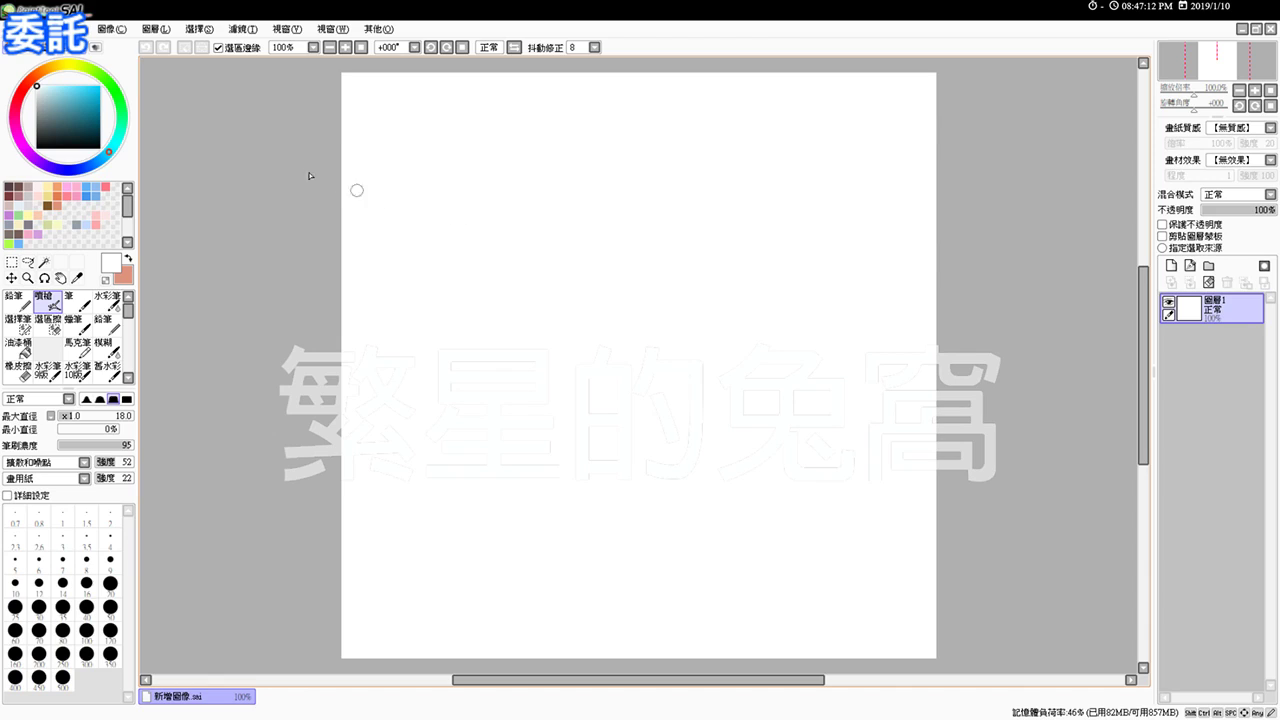
# Step: Set the drawing colour to the dark brown swatch
pyautogui.click(26, 186)
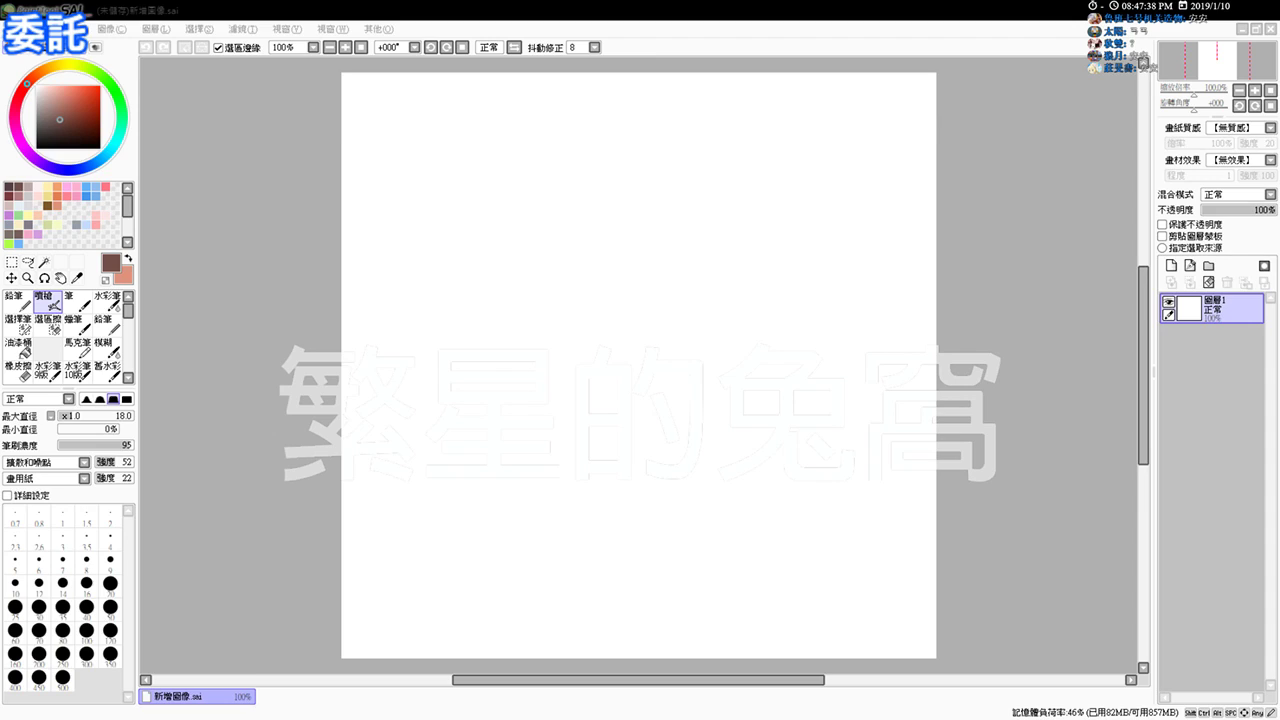
pyautogui.moveTo(521, 226)
pyautogui.mouseDown()
pyautogui.moveTo(514, 304)
pyautogui.moveTo(526, 328)
pyautogui.mouseUp()
pyautogui.hotkey('ctrl', 'z')
pyautogui.hotkey('ctrl', 'z')
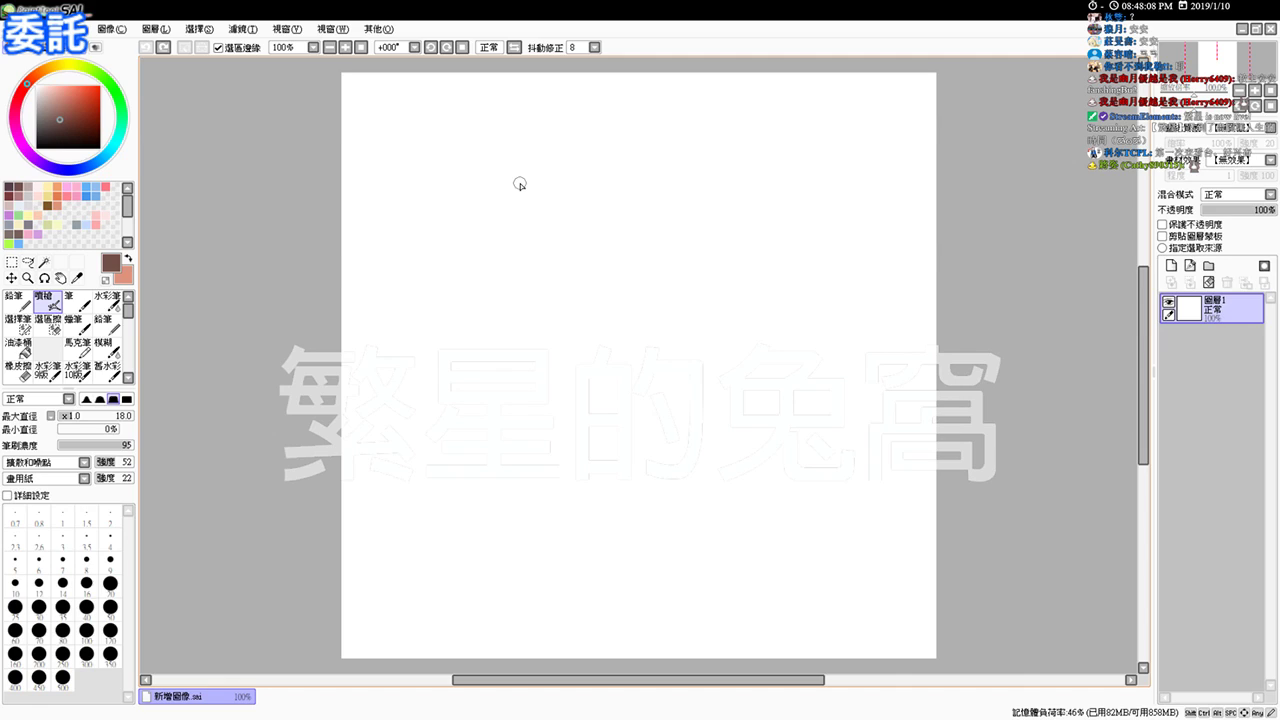
pyautogui.moveTo(533, 213); pyautogui.dragTo(530, 290)
pyautogui.hotkey('ctrl', 'z')
pyautogui.hotkey('ctrl', 'y')
pyautogui.hotkey('ctrl', 'z')
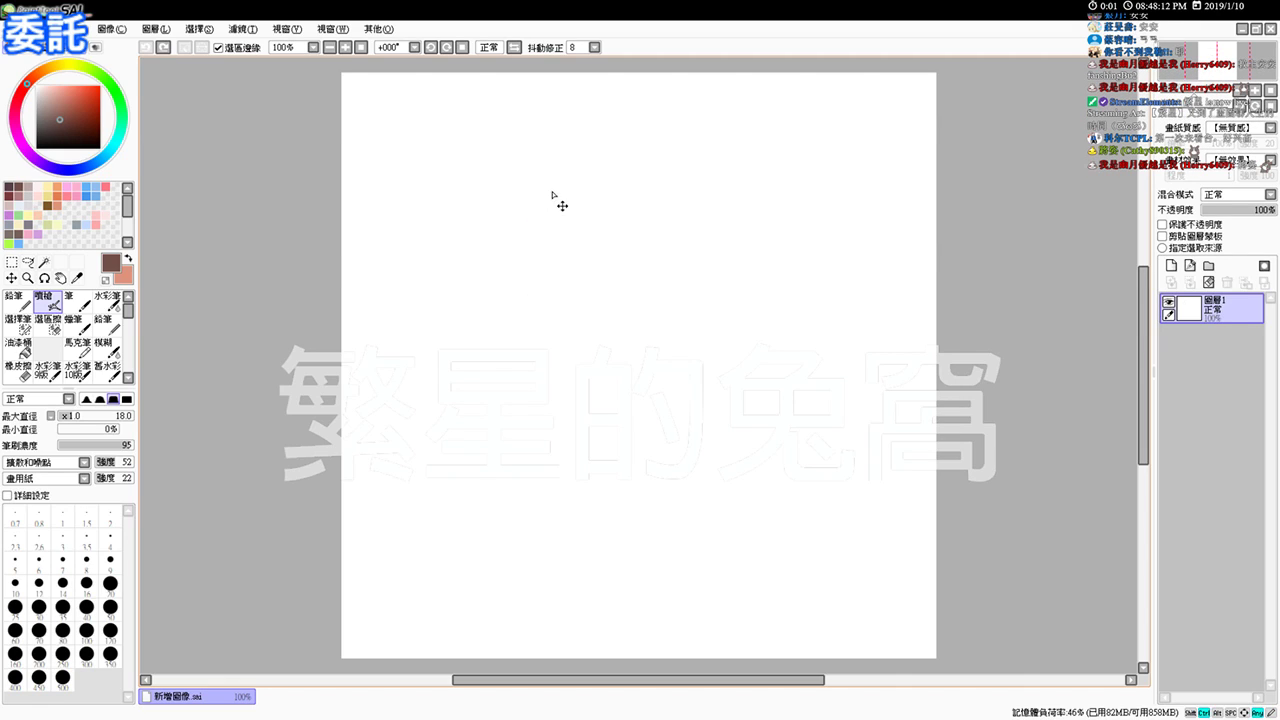
pyautogui.moveTo(525, 196); pyautogui.dragTo(518, 318)
pyautogui.hotkey('ctrl', 'z')
# Step: Sketch a large rounded head outline in brown on the upper middle of the canvas, with a cheek bump on its left side
pyautogui.moveTo(554, 184)
pyautogui.mouseDown()
pyautogui.moveTo(630, 157)
pyautogui.moveTo(692, 190)
pyautogui.moveTo(706, 234)
pyautogui.moveTo(711, 272)
pyautogui.mouseUp()
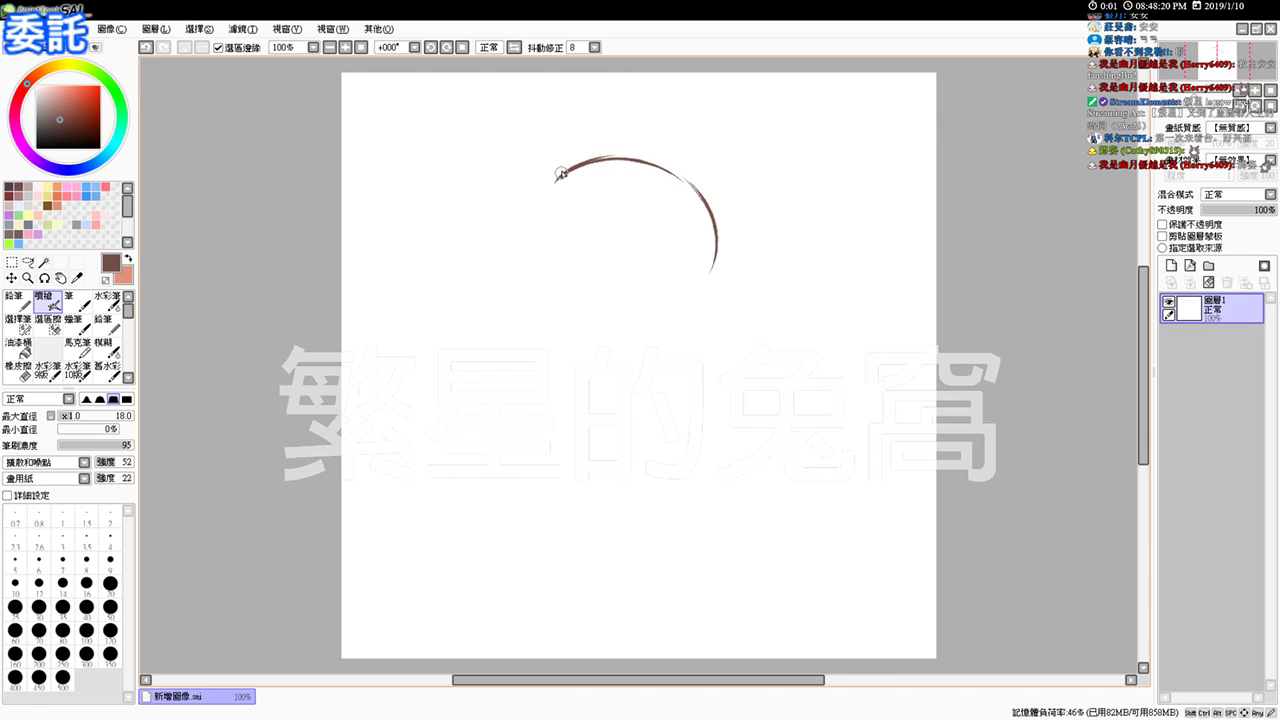
pyautogui.moveTo(558, 174); pyautogui.dragTo(533, 255)
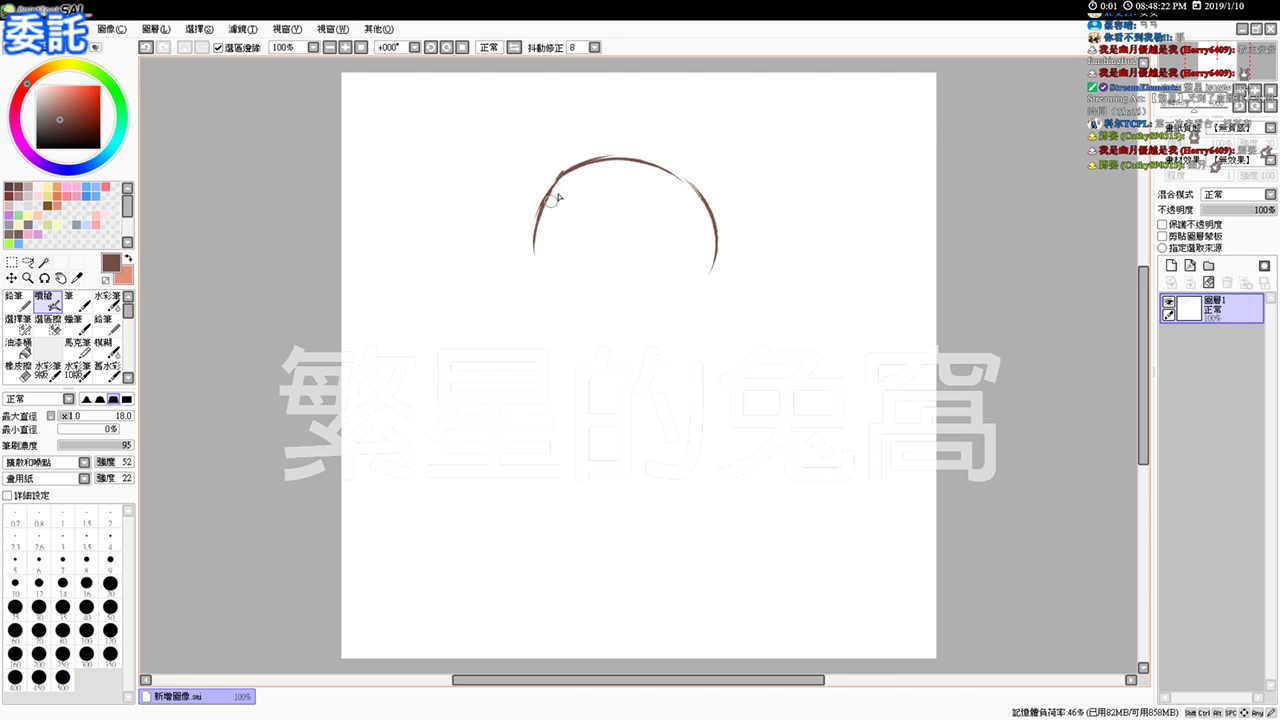
pyautogui.moveTo(543, 210)
pyautogui.mouseDown()
pyautogui.moveTo(531, 273)
pyautogui.moveTo(576, 301)
pyautogui.moveTo(532, 286)
pyautogui.moveTo(597, 316)
pyautogui.moveTo(549, 290)
pyautogui.moveTo(623, 317)
pyautogui.moveTo(668, 311)
pyautogui.mouseUp()
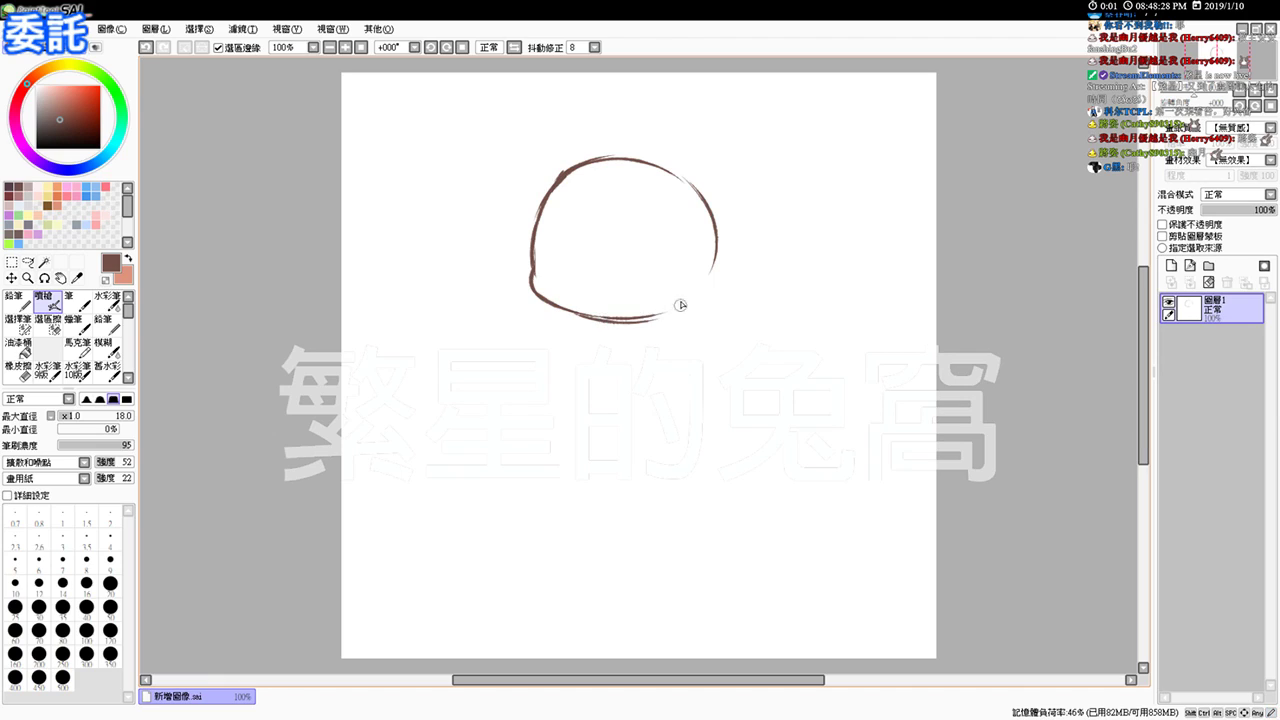
pyautogui.hotkey('ctrl', 'z')
pyautogui.hotkey('ctrl', 'z')
pyautogui.moveTo(588, 312)
pyautogui.mouseDown()
pyautogui.moveTo(686, 302)
pyautogui.moveTo(620, 314)
pyautogui.mouseUp()
pyautogui.hotkey('ctrl', 'z')
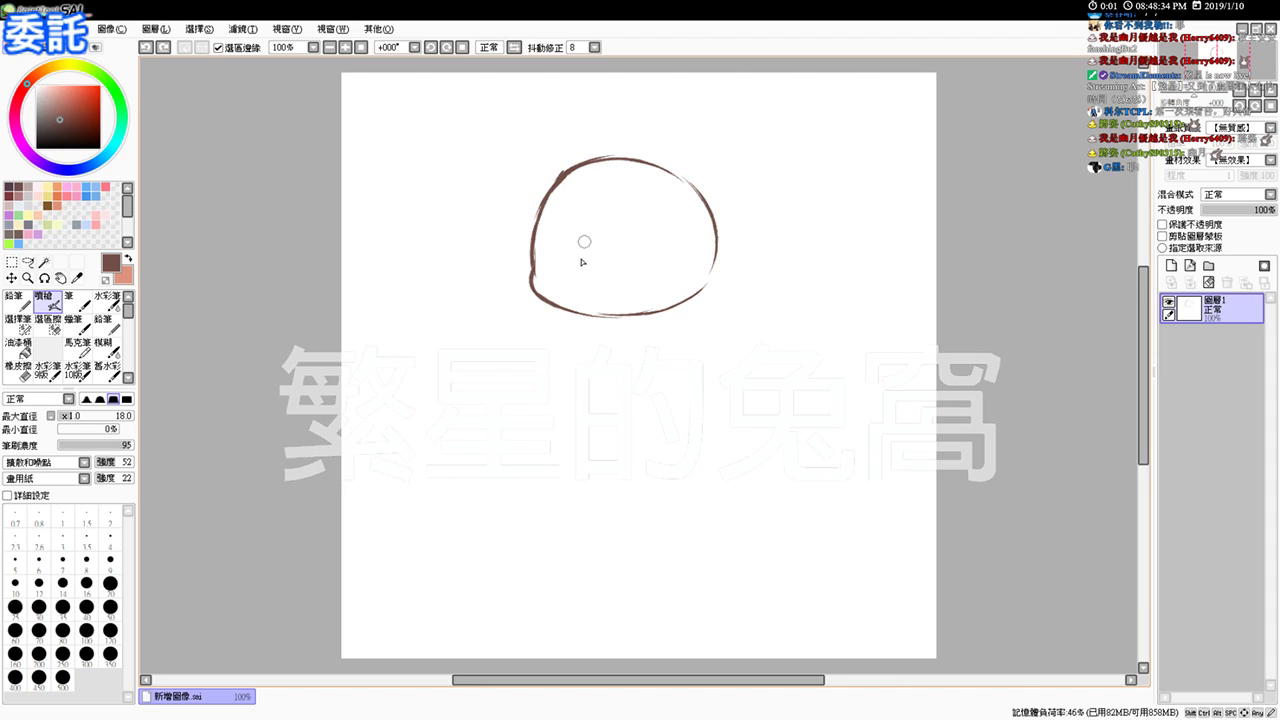
pyautogui.moveTo(614, 270)
pyautogui.mouseDown()
pyautogui.moveTo(617, 289)
pyautogui.moveTo(615, 277)
pyautogui.mouseUp()
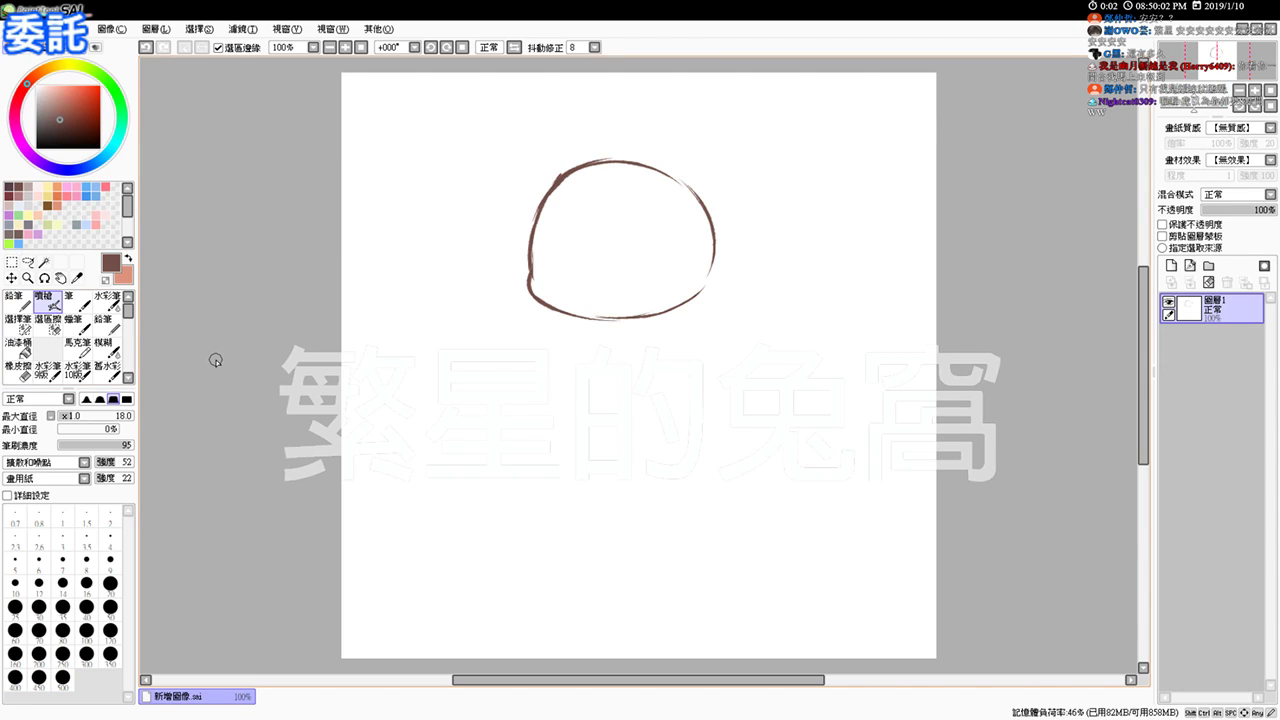
pyautogui.moveTo(555, 212); pyautogui.dragTo(529, 243)
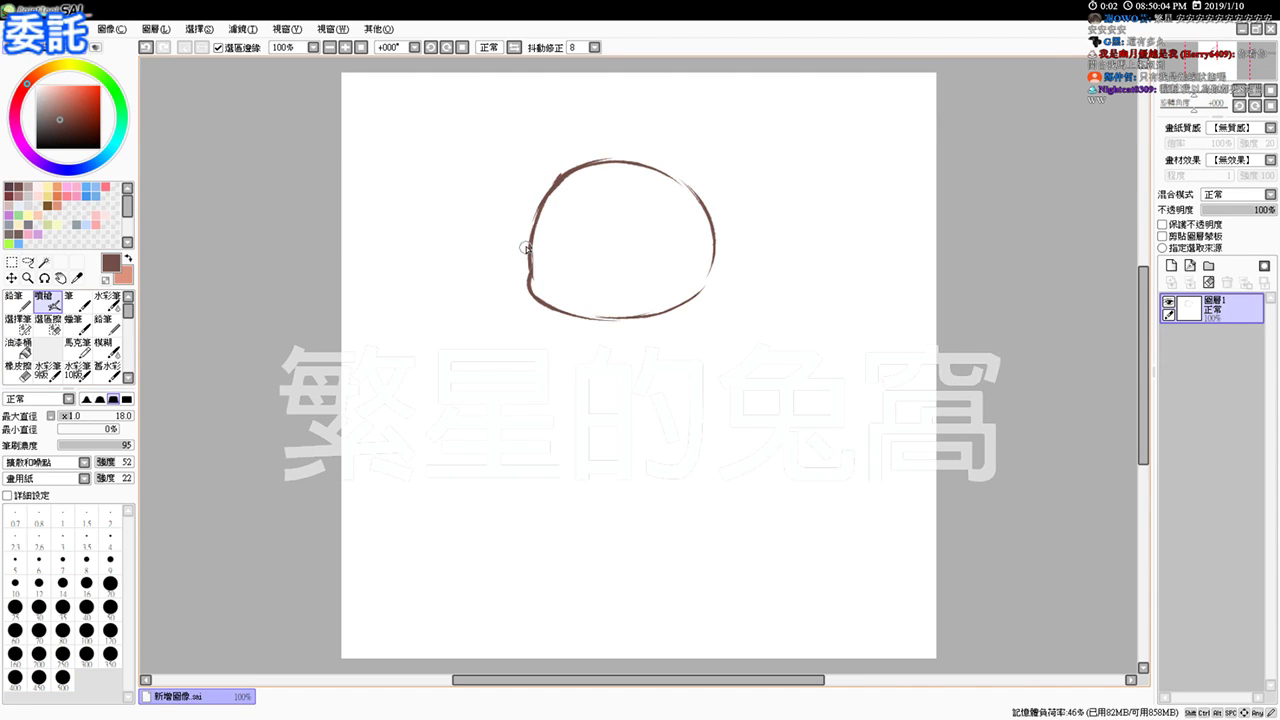
pyautogui.hotkey('ctrl', 'z')
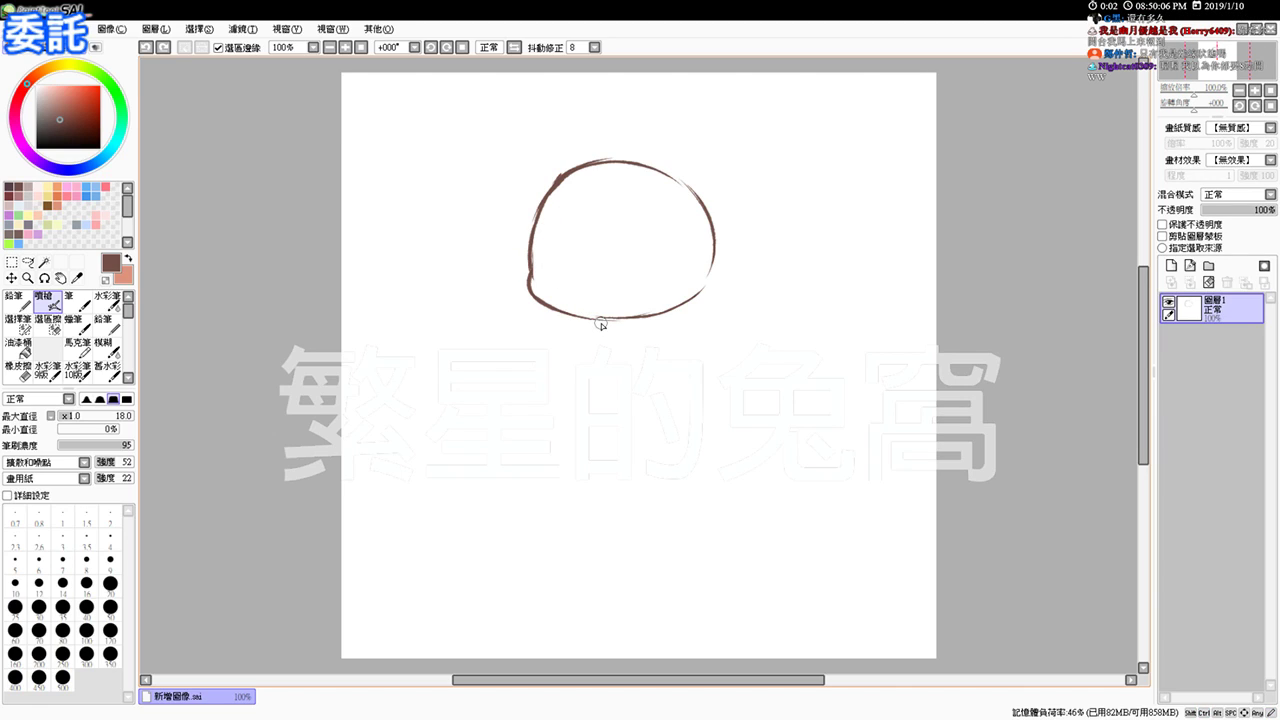
# Step: Sketch a short torso below the head, with two slightly flaring sides and a curved waistline
pyautogui.moveTo(646, 322); pyautogui.dragTo(655, 390)
pyautogui.hotkey('ctrl', 'z')
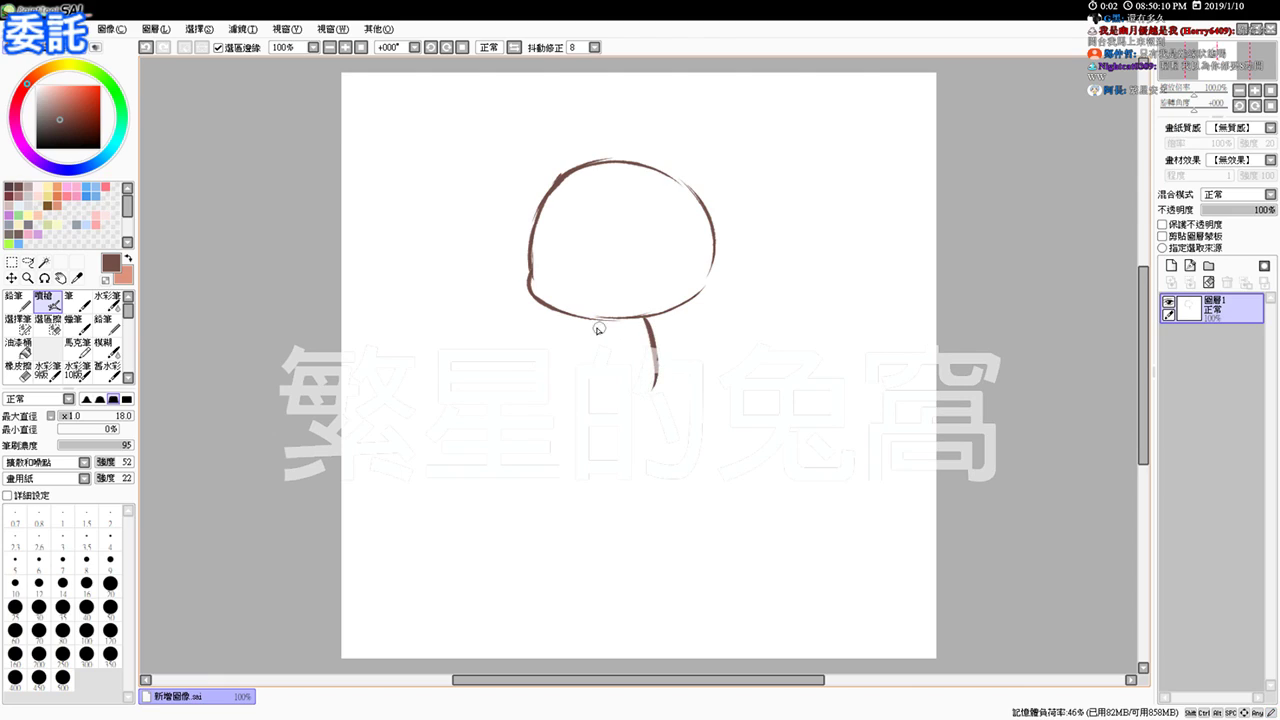
pyautogui.moveTo(589, 322); pyautogui.dragTo(584, 360)
pyautogui.moveTo(585, 386)
pyautogui.mouseDown()
pyautogui.moveTo(625, 395)
pyautogui.moveTo(638, 383)
pyautogui.moveTo(617, 399)
pyautogui.moveTo(655, 382)
pyautogui.mouseUp()
pyautogui.hotkey('ctrl', 'z')
pyautogui.moveTo(597, 321); pyautogui.dragTo(588, 354)
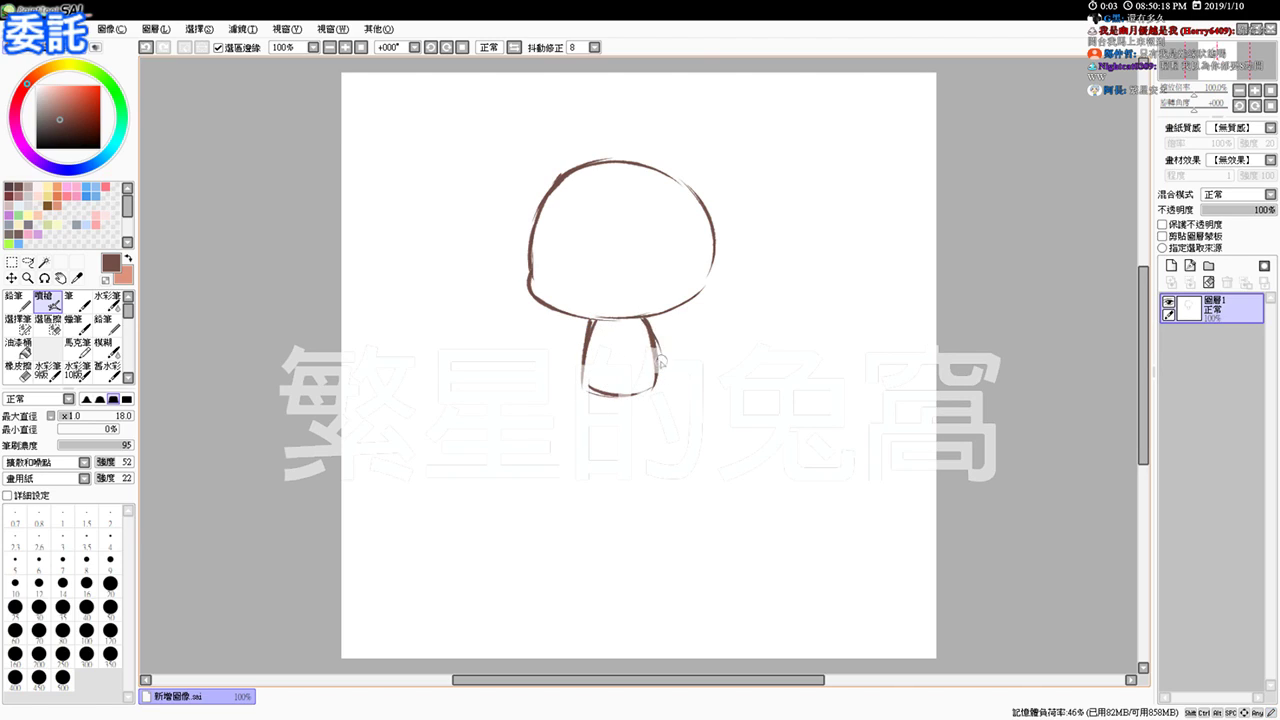
pyautogui.moveTo(657, 378); pyautogui.dragTo(656, 394)
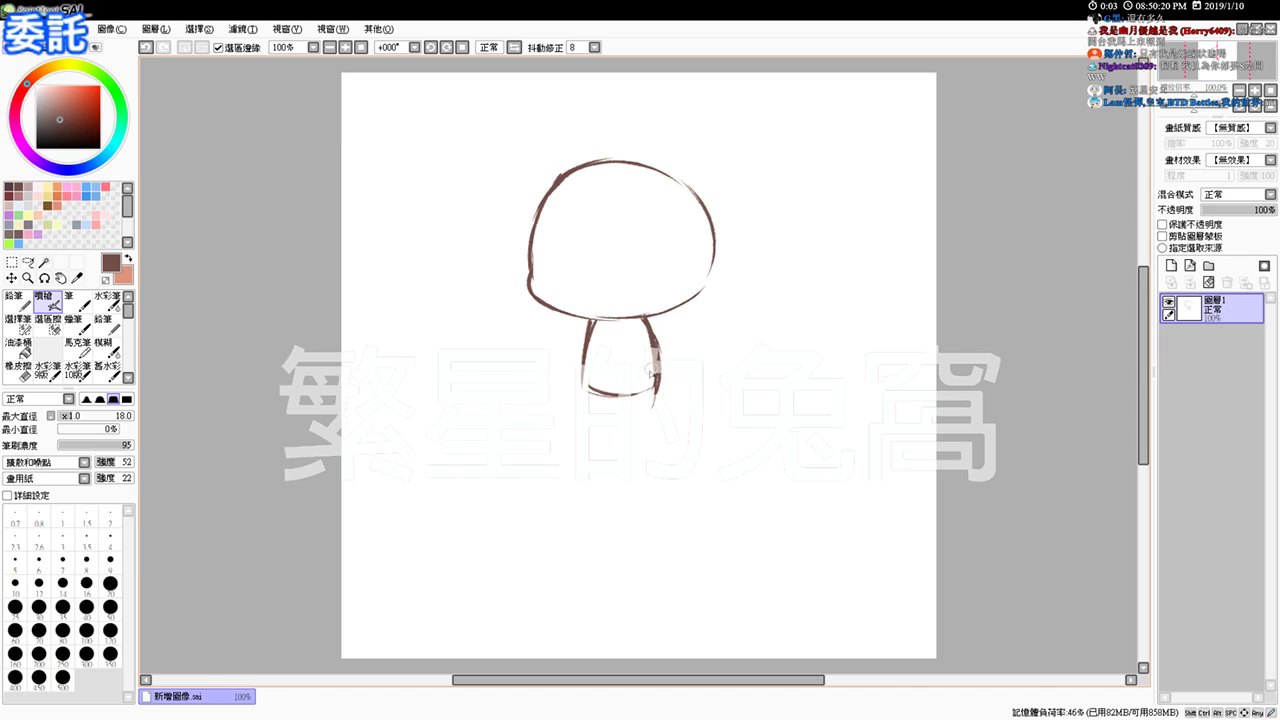
# Step: Erase the middle of the head's lower line with a size 9 eraser and draw a small pointed chin there
pyautogui.press('e')
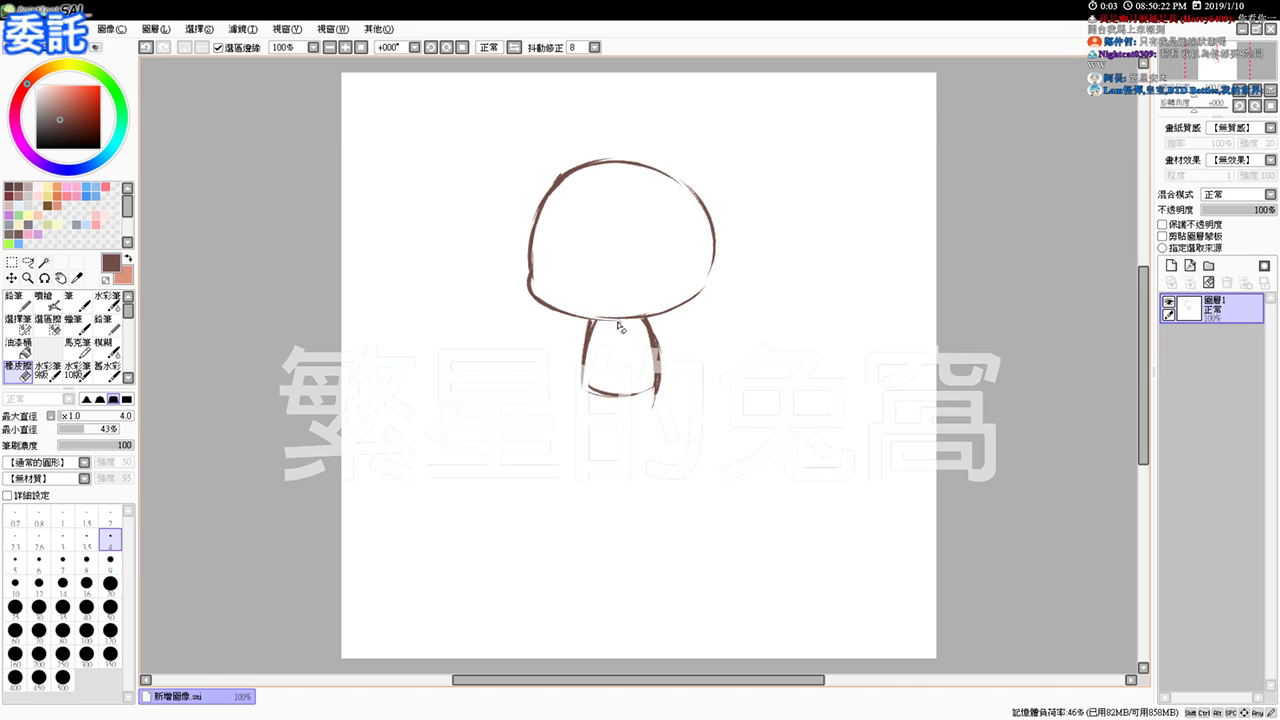
pyautogui.click(110, 561)
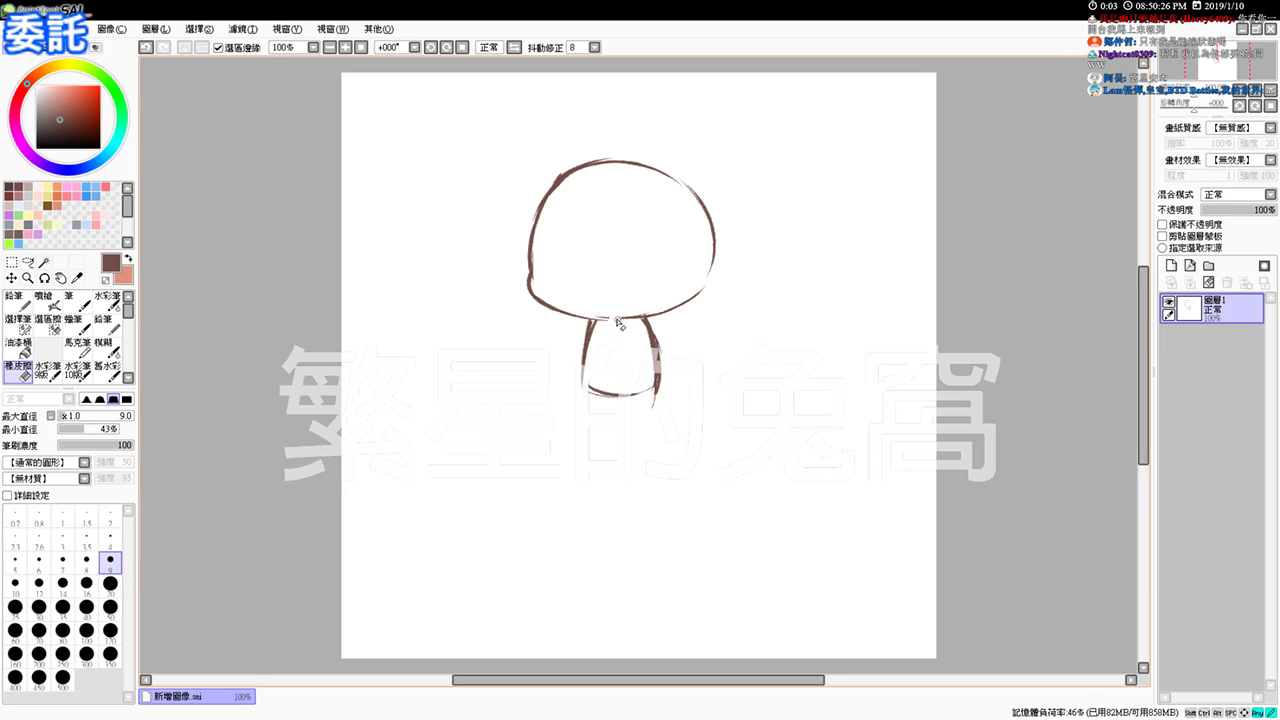
pyautogui.press('v')
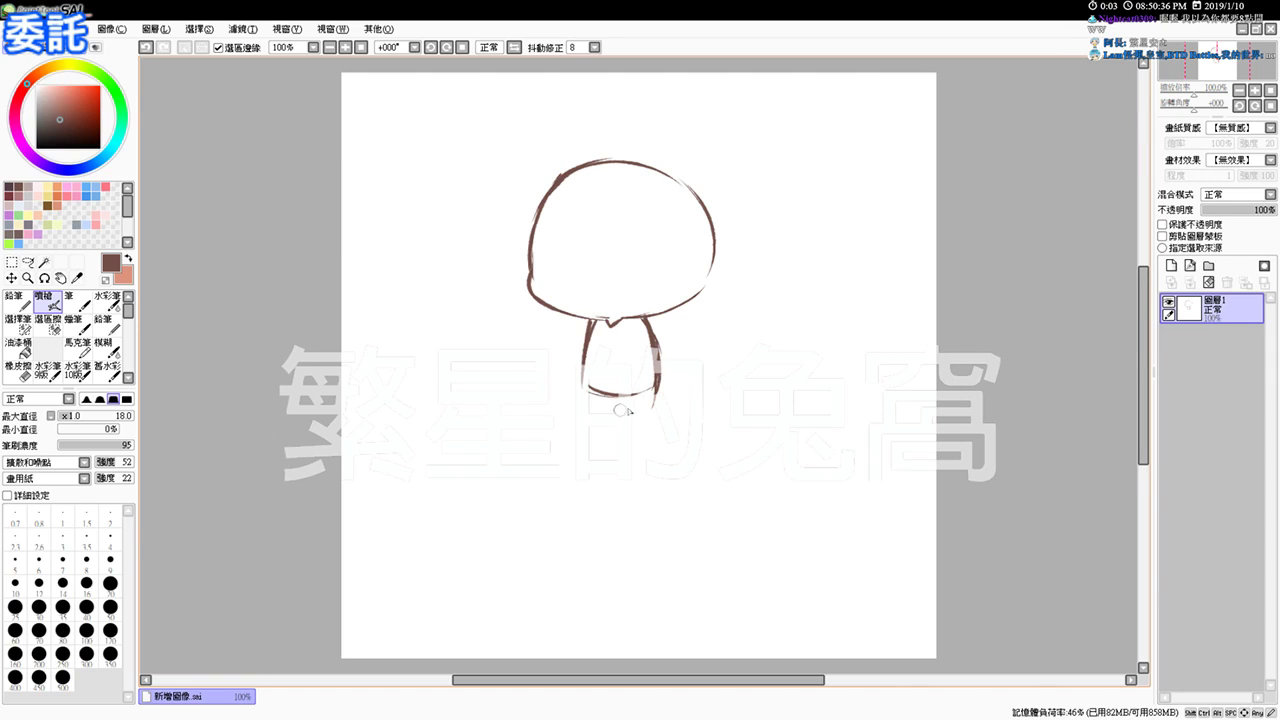
# Step: Sketch the raised left knee and the tapering right leg below the waistline
pyautogui.moveTo(654, 398); pyautogui.dragTo(611, 457)
pyautogui.moveTo(582, 384)
pyautogui.mouseDown()
pyautogui.moveTo(564, 402)
pyautogui.moveTo(584, 385)
pyautogui.moveTo(557, 401)
pyautogui.moveTo(560, 384)
pyautogui.moveTo(546, 391)
pyautogui.moveTo(555, 439)
pyautogui.mouseUp()
pyautogui.hotkey('ctrl', 'z')
pyautogui.hotkey('ctrl', 'z')
pyautogui.hotkey('ctrl', 'z')
pyautogui.moveTo(589, 396); pyautogui.dragTo(591, 407)
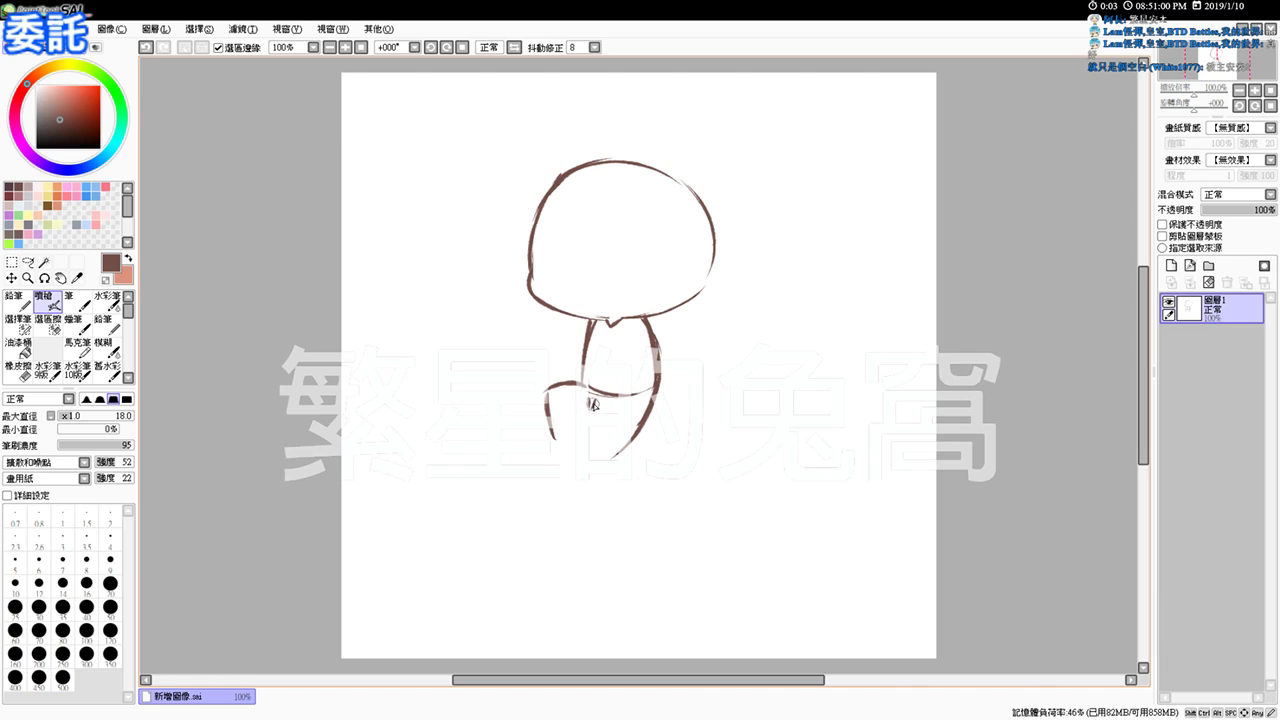
pyautogui.moveTo(593, 400); pyautogui.dragTo(573, 452)
pyautogui.moveTo(573, 457)
pyautogui.mouseDown()
pyautogui.moveTo(578, 473)
pyautogui.moveTo(603, 476)
pyautogui.mouseUp()
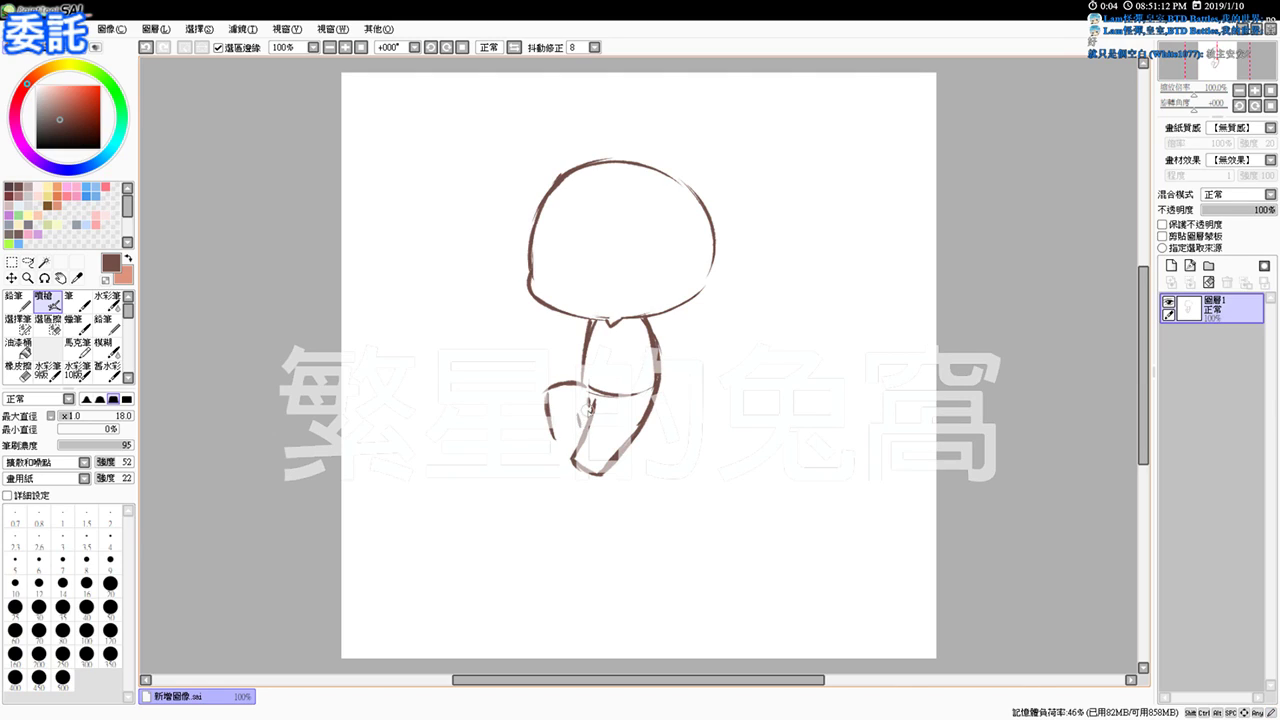
# Step: Draw the outer line of the left lower leg and close it at the ankle
pyautogui.moveTo(546, 393); pyautogui.dragTo(556, 449)
pyautogui.hotkey('ctrl', 'z')
pyautogui.moveTo(557, 443)
pyautogui.mouseDown()
pyautogui.moveTo(571, 461)
pyautogui.moveTo(553, 433)
pyautogui.mouseUp()
pyautogui.hotkey('ctrl', 'z')
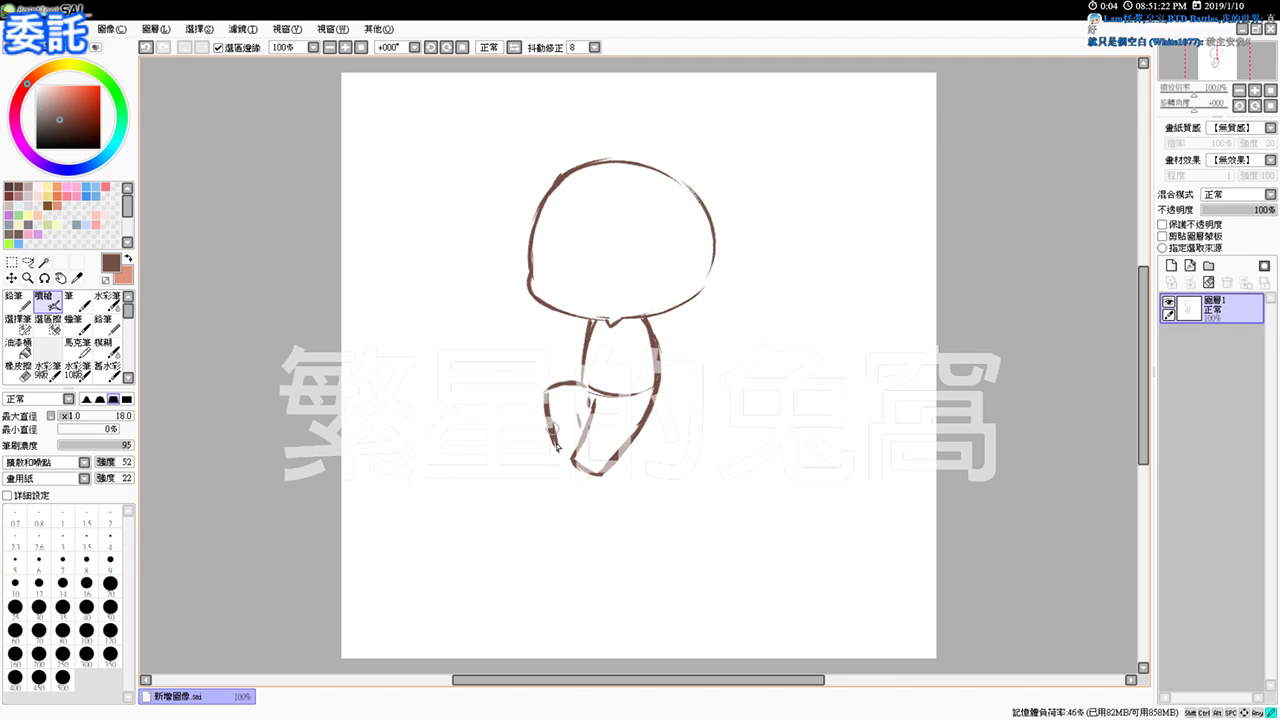
pyautogui.moveTo(569, 404)
pyautogui.mouseDown()
pyautogui.moveTo(588, 429)
pyautogui.moveTo(576, 409)
pyautogui.moveTo(561, 480)
pyautogui.mouseUp()
pyautogui.hotkey('ctrl', 'z')
pyautogui.hotkey('ctrl', 'z')
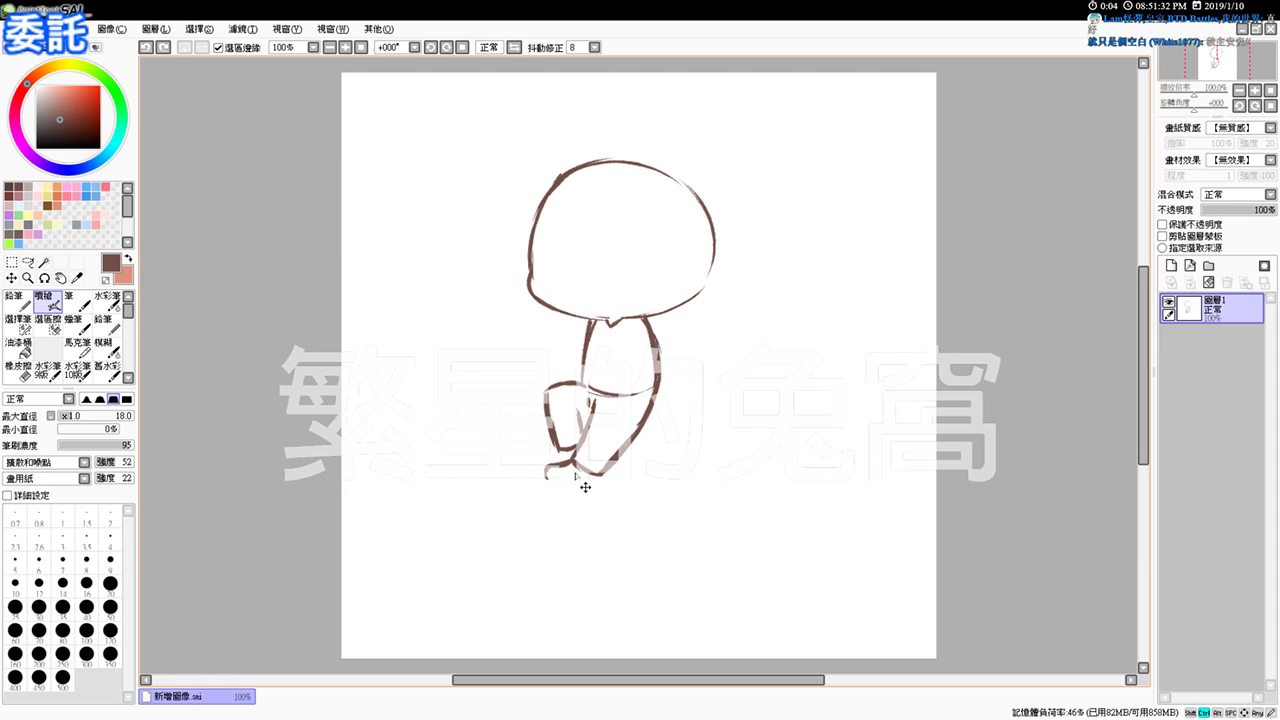
# Step: Redraw the foot as a small rounded shape under the left ankle and tidy its lines
pyautogui.hotkey('ctrl', 'z')
pyautogui.moveTo(577, 461); pyautogui.dragTo(548, 484)
pyautogui.moveTo(547, 482); pyautogui.dragTo(585, 486)
pyautogui.hotkey('ctrl', 'z')
pyautogui.hotkey('ctrl', 'z')
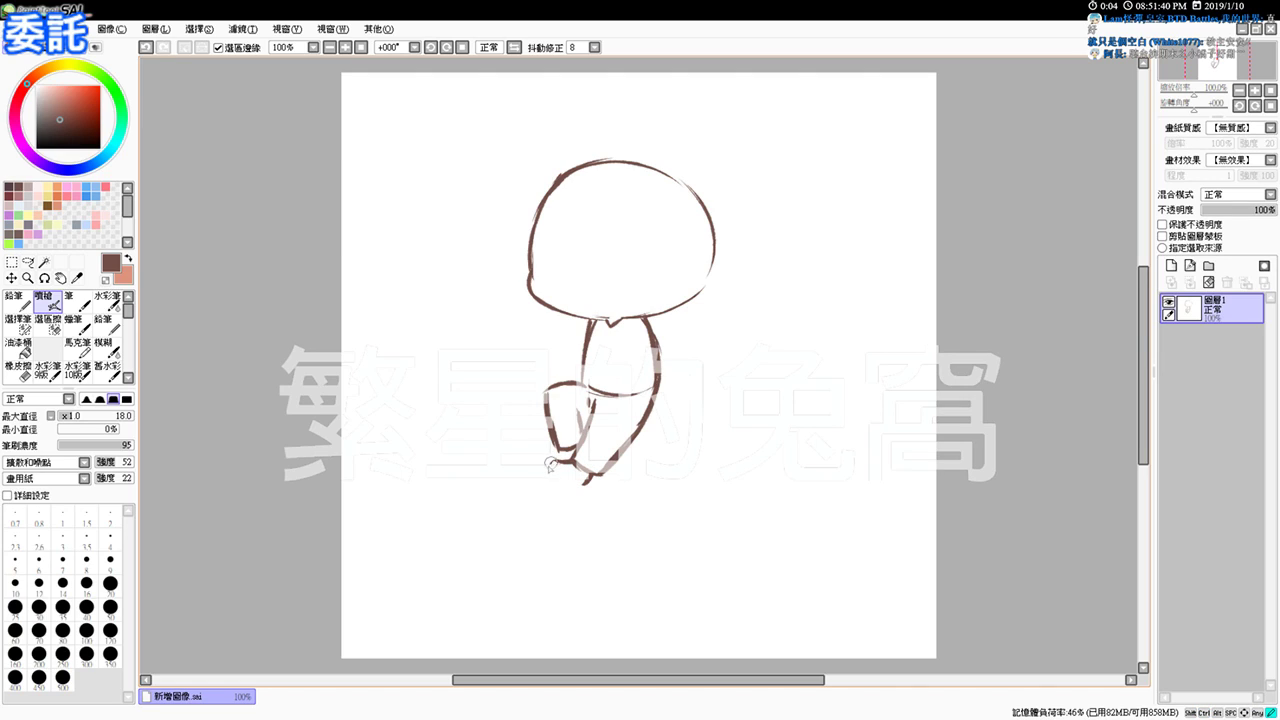
pyautogui.moveTo(549, 467); pyautogui.dragTo(548, 470)
pyautogui.moveTo(549, 469); pyautogui.dragTo(557, 483)
pyautogui.moveTo(552, 480)
pyautogui.mouseDown()
pyautogui.moveTo(585, 487)
pyautogui.moveTo(563, 463)
pyautogui.mouseUp()
pyautogui.hotkey('ctrl', 'z')
pyautogui.press('e')
pyautogui.press('b')
pyautogui.moveTo(575, 411)
pyautogui.mouseDown()
pyautogui.moveTo(581, 430)
pyautogui.moveTo(546, 400)
pyautogui.mouseUp()
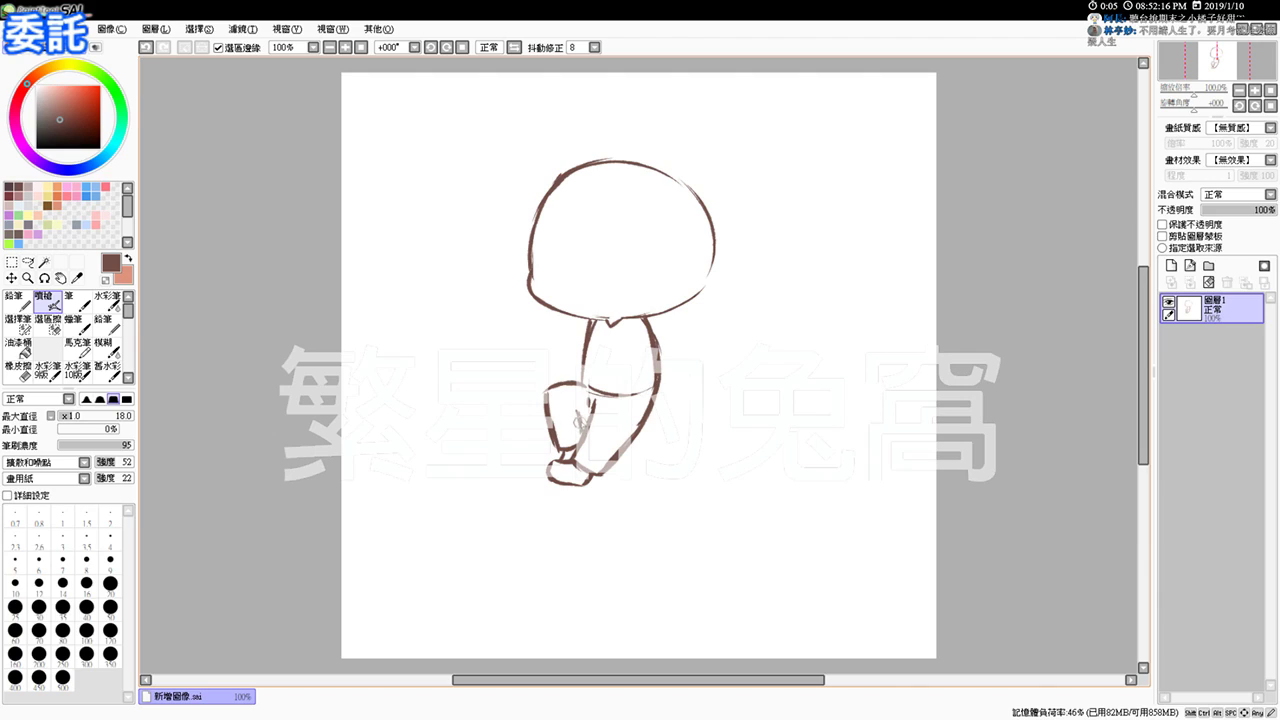
pyautogui.moveTo(577, 422); pyautogui.dragTo(585, 427)
pyautogui.hotkey('ctrl', 'z')
pyautogui.hotkey('ctrl', 'z')
# Step: Clean up the lines where the legs meet the waist and add short fold creases there
pyautogui.press('e')
pyautogui.moveTo(592, 403); pyautogui.dragTo(592, 402)
pyautogui.press('b')
pyautogui.press('e')
pyautogui.press('b')
pyautogui.moveTo(584, 396); pyautogui.dragTo(593, 411)
pyautogui.moveTo(590, 397); pyautogui.dragTo(596, 410)
pyautogui.moveTo(599, 395); pyautogui.dragTo(595, 410)
pyautogui.press('e')
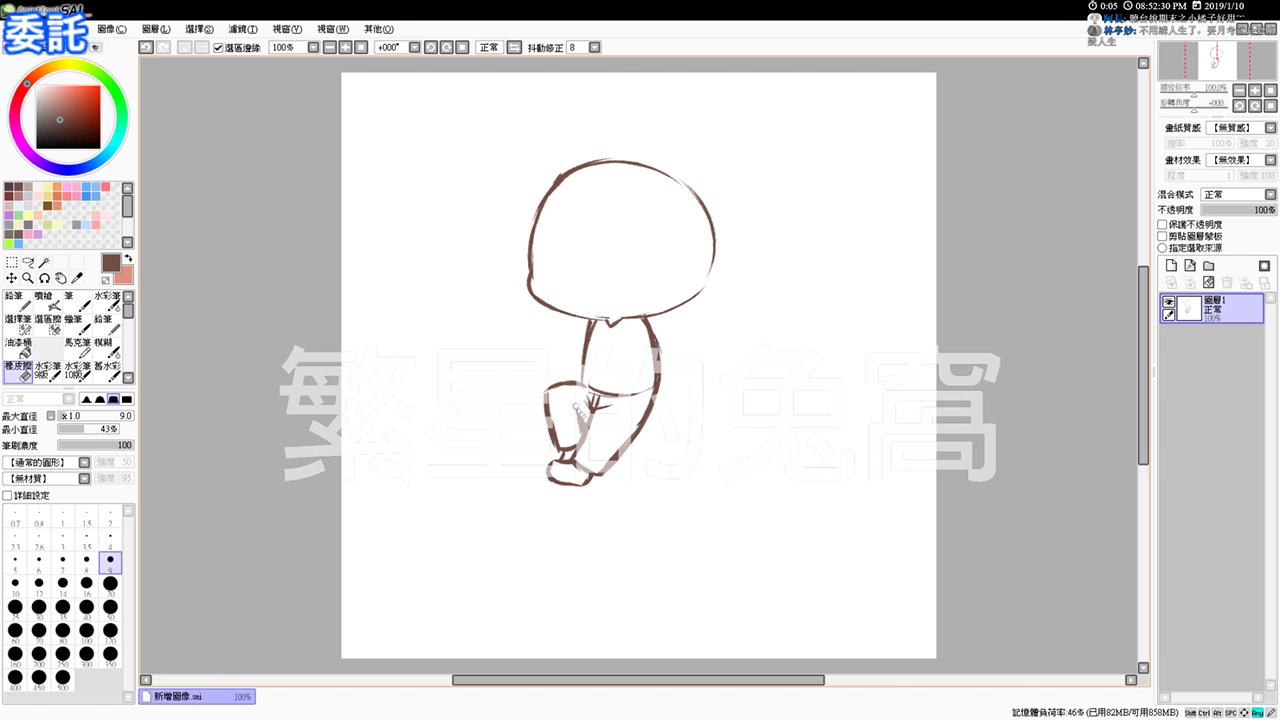
pyautogui.press('a')
pyautogui.moveTo(597, 402); pyautogui.dragTo(594, 397)
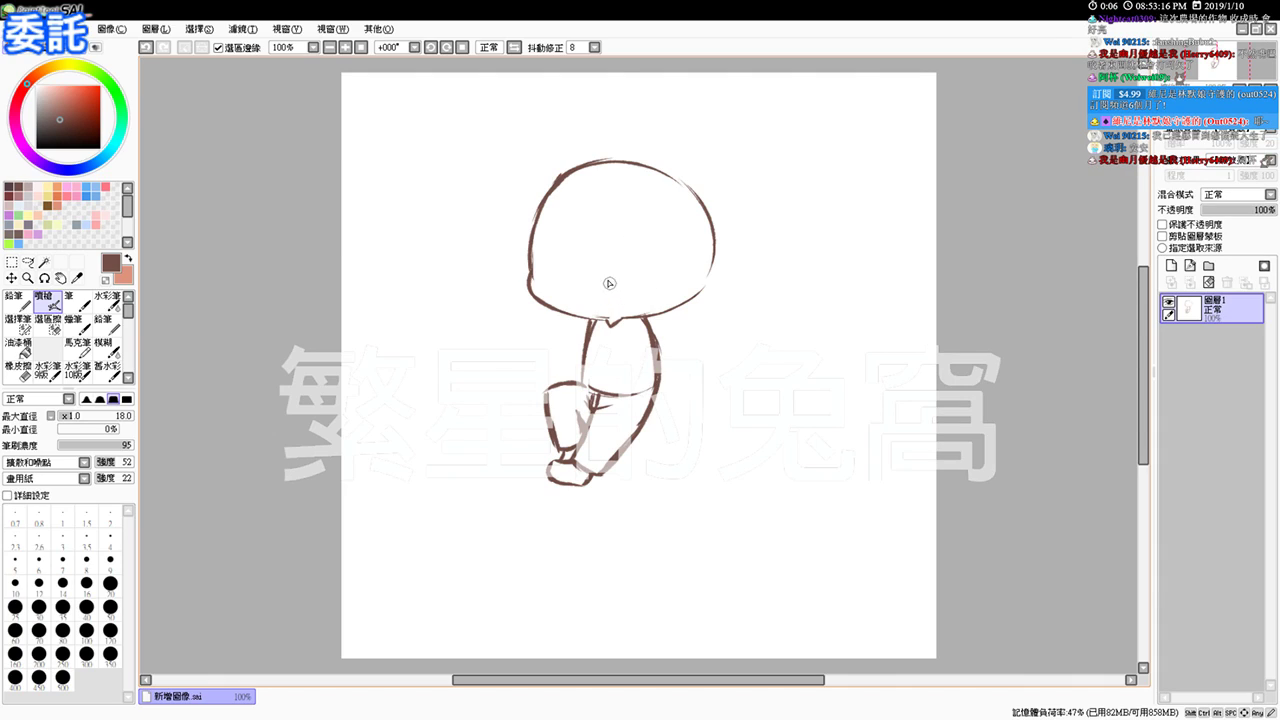
# Step: Draw a thin vertical line down the shirt front from the chin to the waist with a size 6 brush
pyautogui.press('ctrl')
pyautogui.scroll(2, 612, 380)
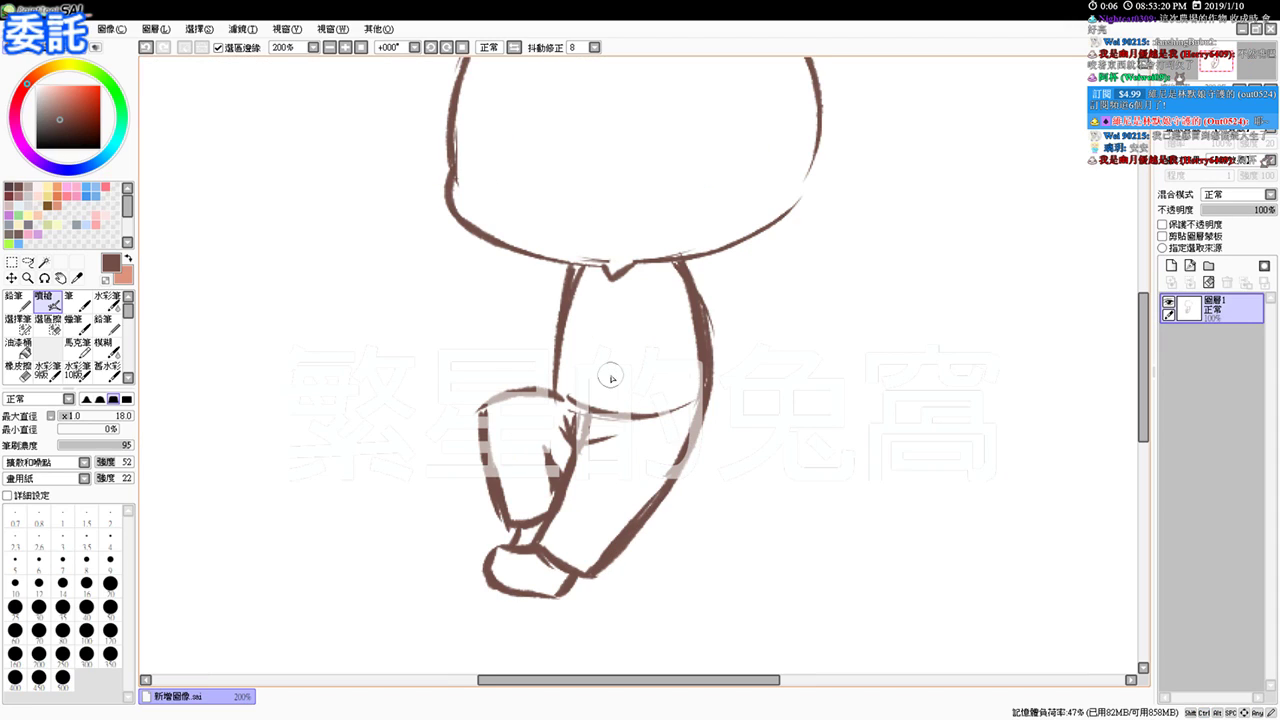
pyautogui.moveTo(593, 265)
pyautogui.mouseDown()
pyautogui.moveTo(613, 327)
pyautogui.moveTo(616, 300)
pyautogui.moveTo(593, 406)
pyautogui.mouseUp()
pyautogui.hotkey('ctrl', 'z')
pyautogui.hotkey('ctrl', 'z')
pyautogui.moveTo(617, 288); pyautogui.dragTo(602, 405)
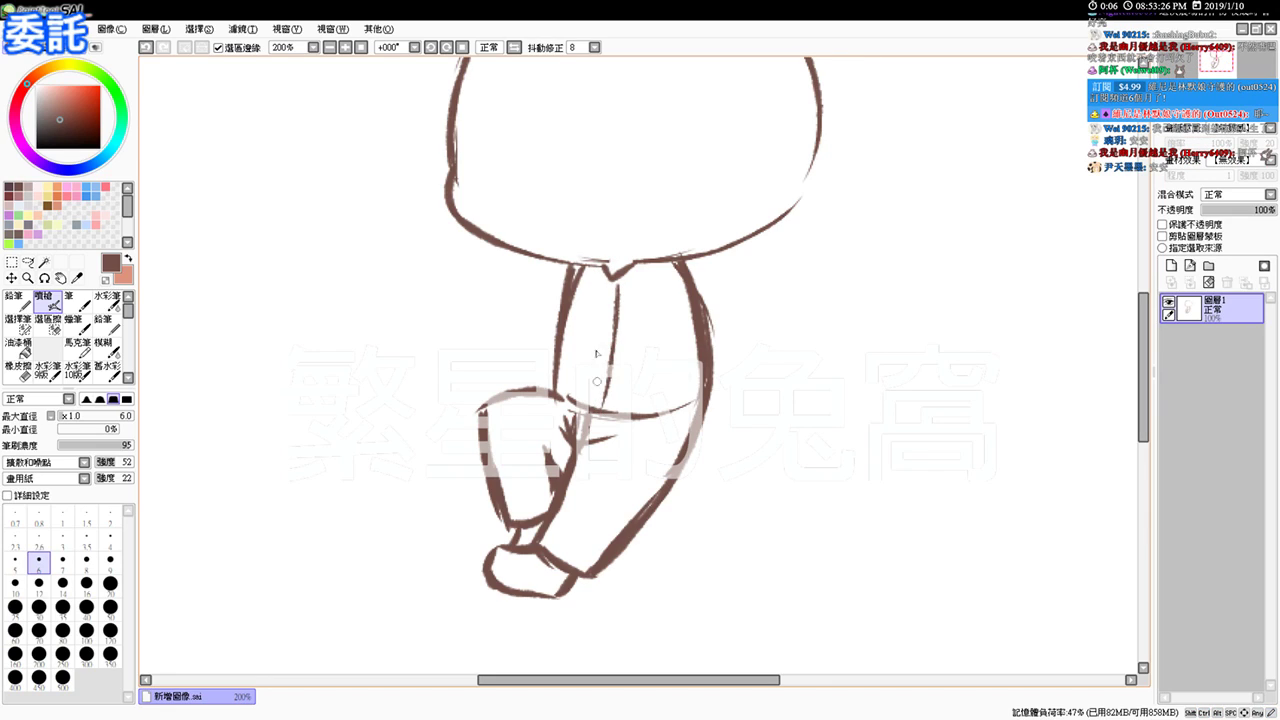
# Step: Draw a second thin line left of the shirt's front line to form a narrow button placket
pyautogui.moveTo(602, 288); pyautogui.dragTo(588, 380)
pyautogui.hotkey('ctrl', 'z')
pyautogui.hotkey('ctrl', 'z')
pyautogui.moveTo(608, 288); pyautogui.dragTo(584, 390)
pyautogui.hotkey('ctrl', 'z')
pyautogui.moveTo(599, 331); pyautogui.dragTo(579, 399)
pyautogui.hotkey('ctrl', 'z')
pyautogui.moveTo(601, 311); pyautogui.dragTo(581, 397)
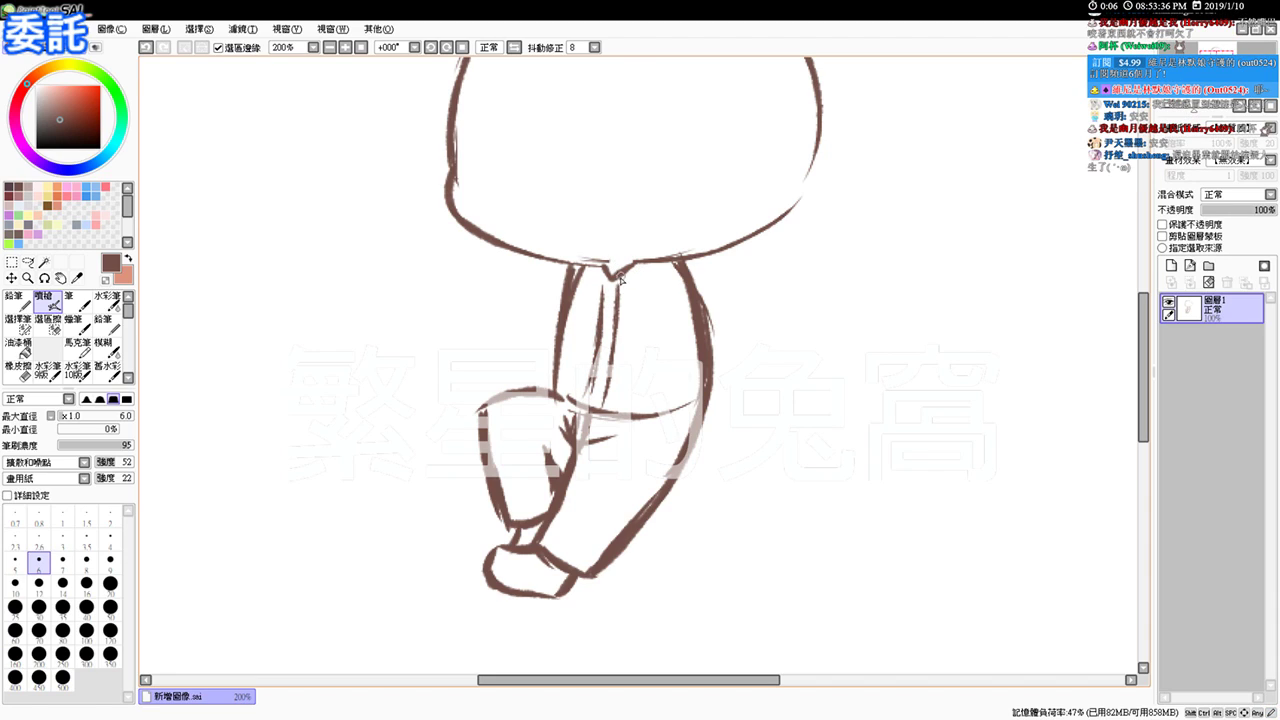
# Step: Draw pointed collar flaps on both sides of the neck and erase the stray lines around them
pyautogui.moveTo(613, 278)
pyautogui.mouseDown()
pyautogui.moveTo(631, 306)
pyautogui.moveTo(677, 265)
pyautogui.moveTo(663, 288)
pyautogui.moveTo(679, 270)
pyautogui.moveTo(670, 285)
pyautogui.moveTo(577, 270)
pyautogui.moveTo(602, 277)
pyautogui.moveTo(594, 293)
pyautogui.moveTo(605, 280)
pyautogui.moveTo(594, 293)
pyautogui.moveTo(573, 266)
pyautogui.moveTo(582, 304)
pyautogui.moveTo(604, 281)
pyautogui.mouseUp()
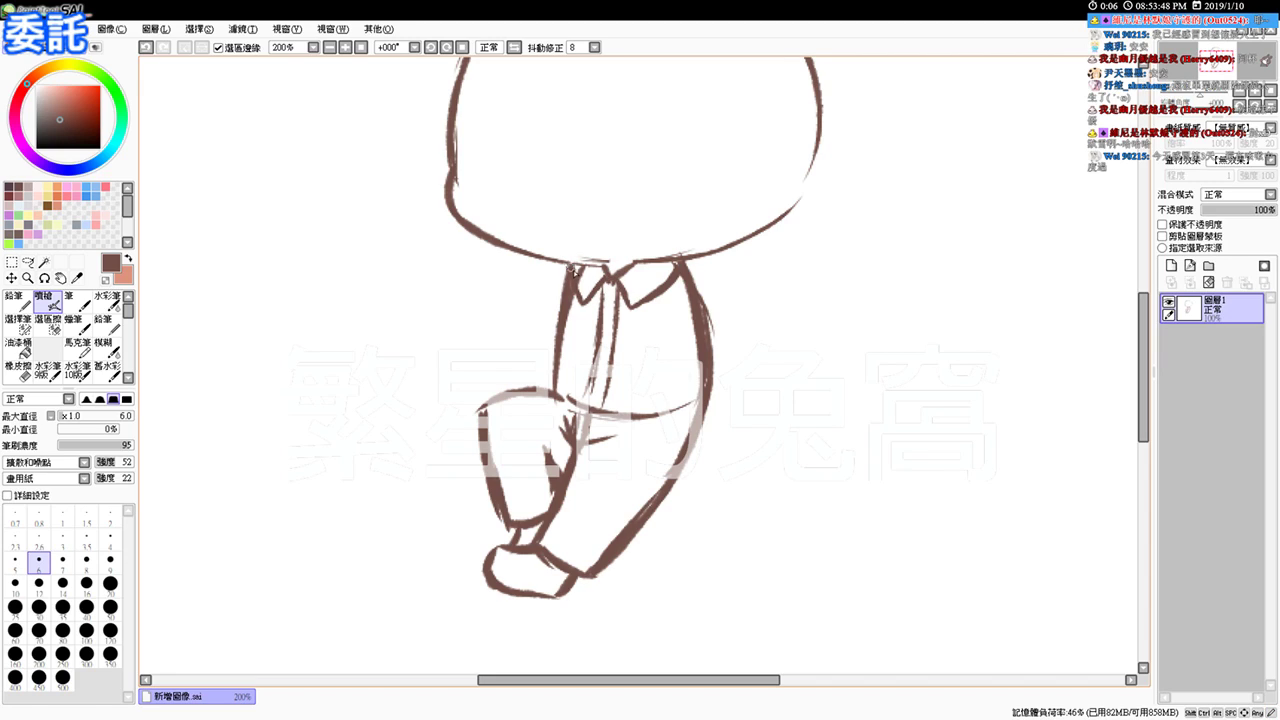
pyautogui.press('e')
pyautogui.moveTo(571, 265); pyautogui.dragTo(584, 273)
pyautogui.press('e')
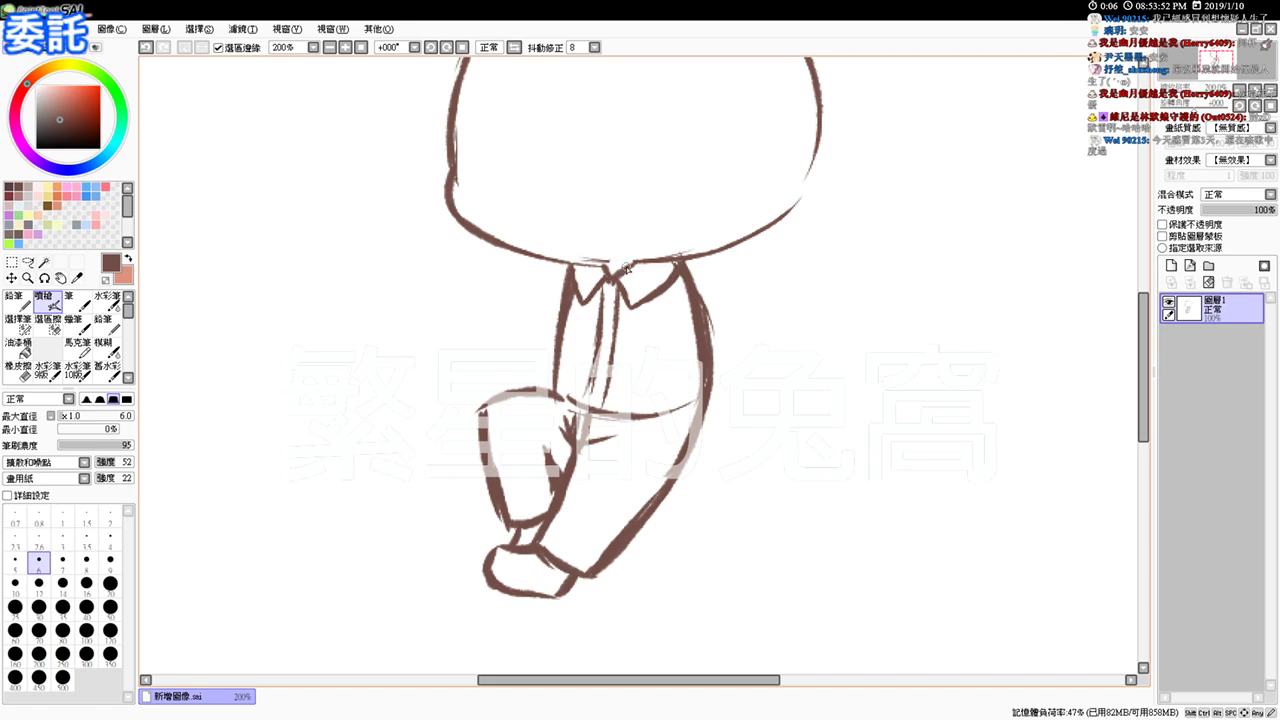
pyautogui.press('e')
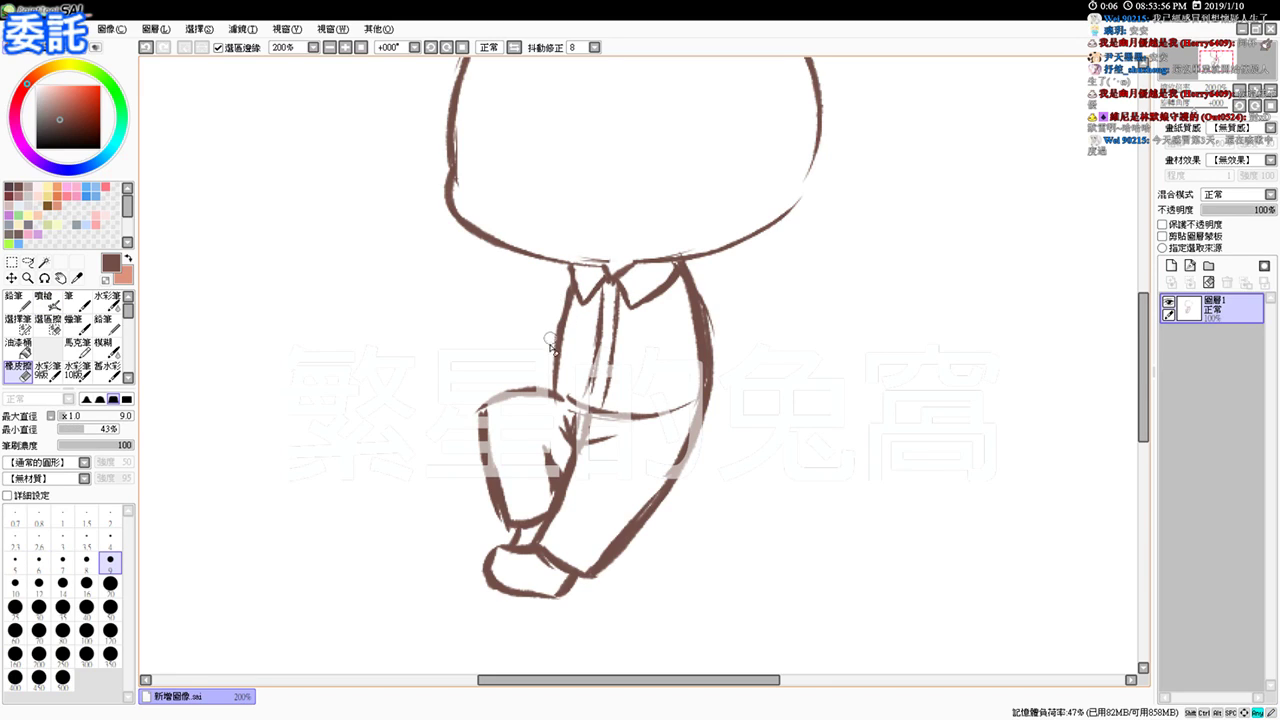
pyautogui.press('e')
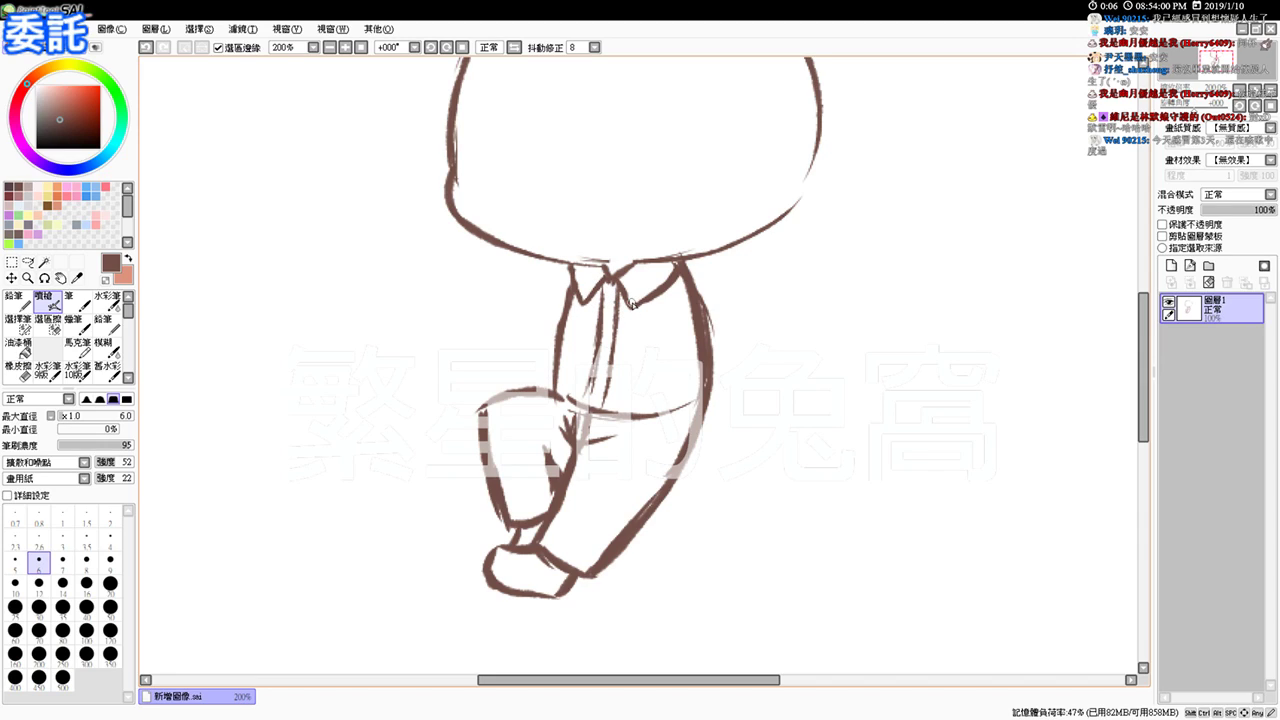
pyautogui.moveTo(632, 304); pyautogui.dragTo(636, 306)
pyautogui.moveTo(635, 305); pyautogui.dragTo(640, 311)
pyautogui.hotkey('ctrl', 'z')
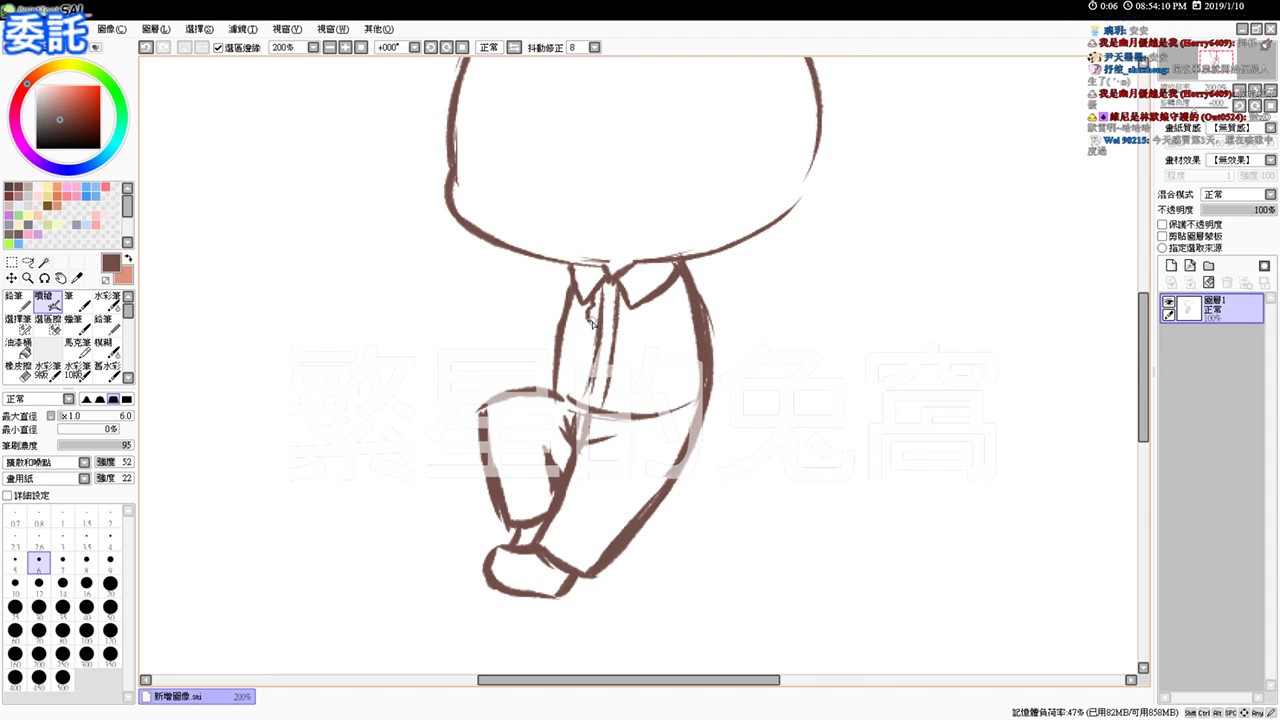
# Step: Draw wavy ruffles down both sides of the shirt placket and tidy the lines at the waist
pyautogui.moveTo(586, 328); pyautogui.dragTo(584, 386)
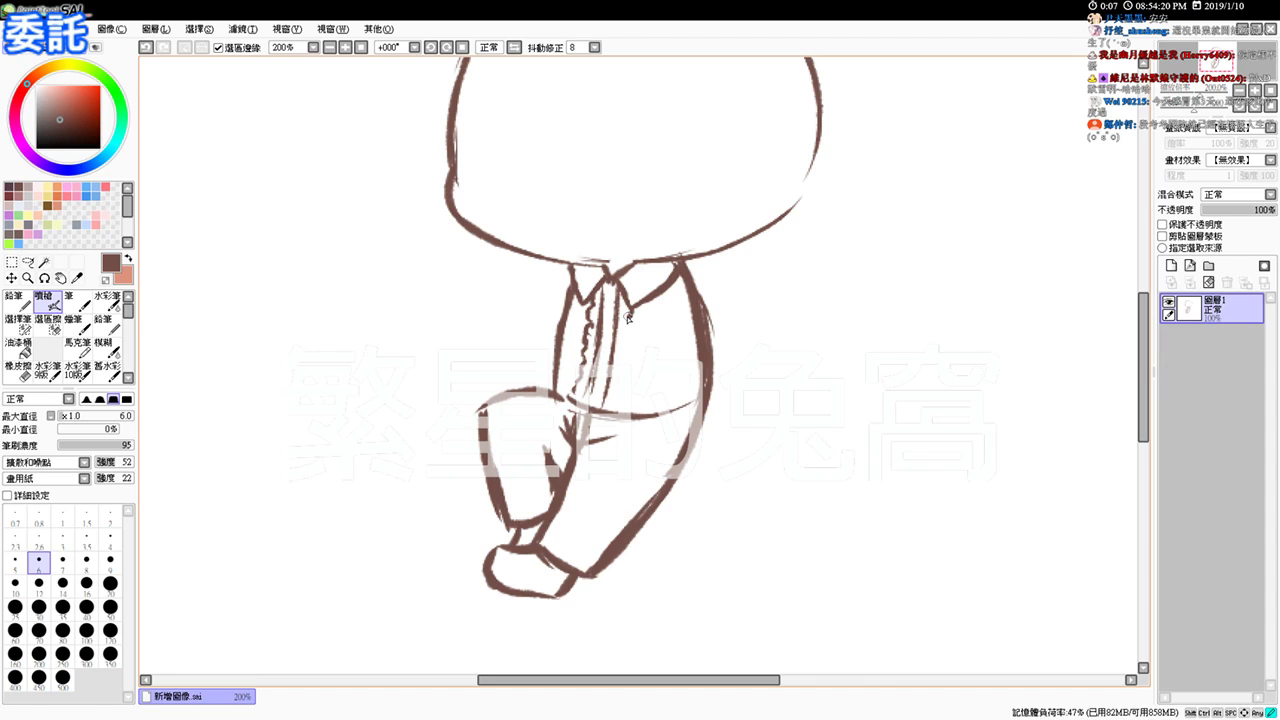
pyautogui.moveTo(626, 324)
pyautogui.mouseDown()
pyautogui.moveTo(628, 371)
pyautogui.moveTo(608, 408)
pyautogui.mouseUp()
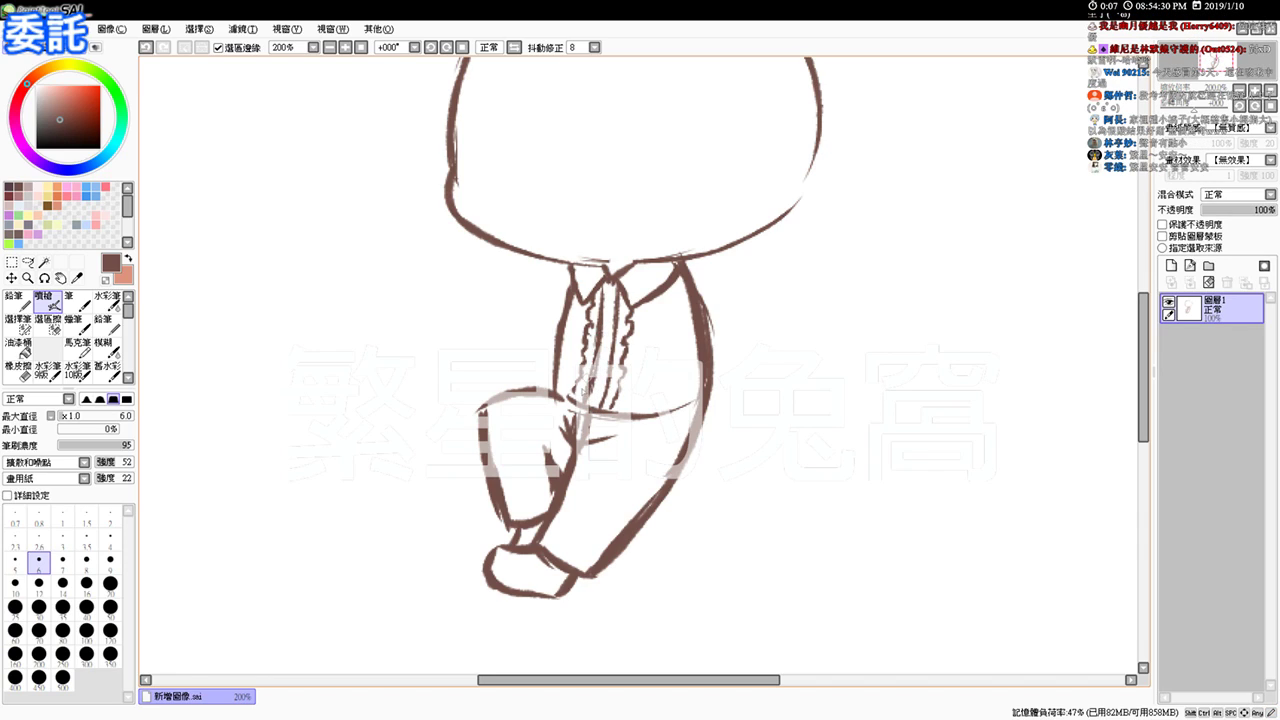
pyautogui.moveTo(572, 397)
pyautogui.mouseDown()
pyautogui.moveTo(573, 409)
pyautogui.moveTo(613, 412)
pyautogui.mouseUp()
pyautogui.press('e')
pyautogui.press('b')
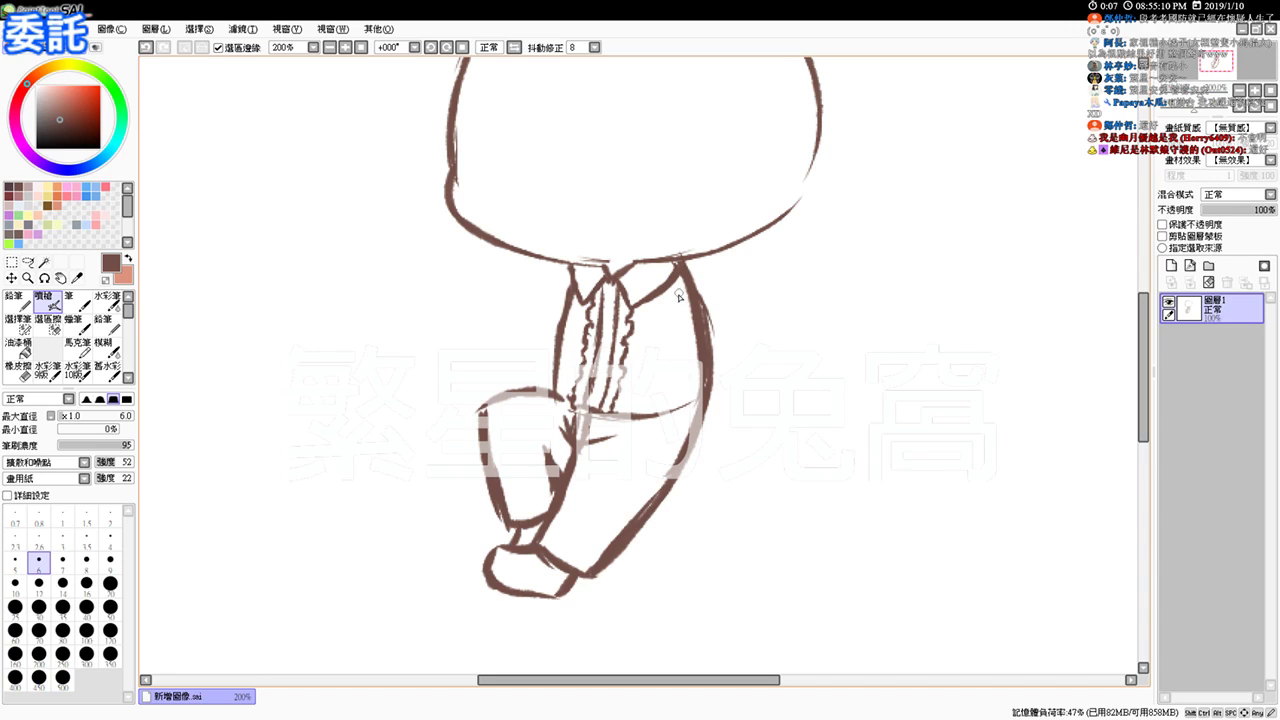
# Step: Redraw the torso's right side with a size 9 brush, ending in a pointed shirt hem corner over the hip
pyautogui.press('e')
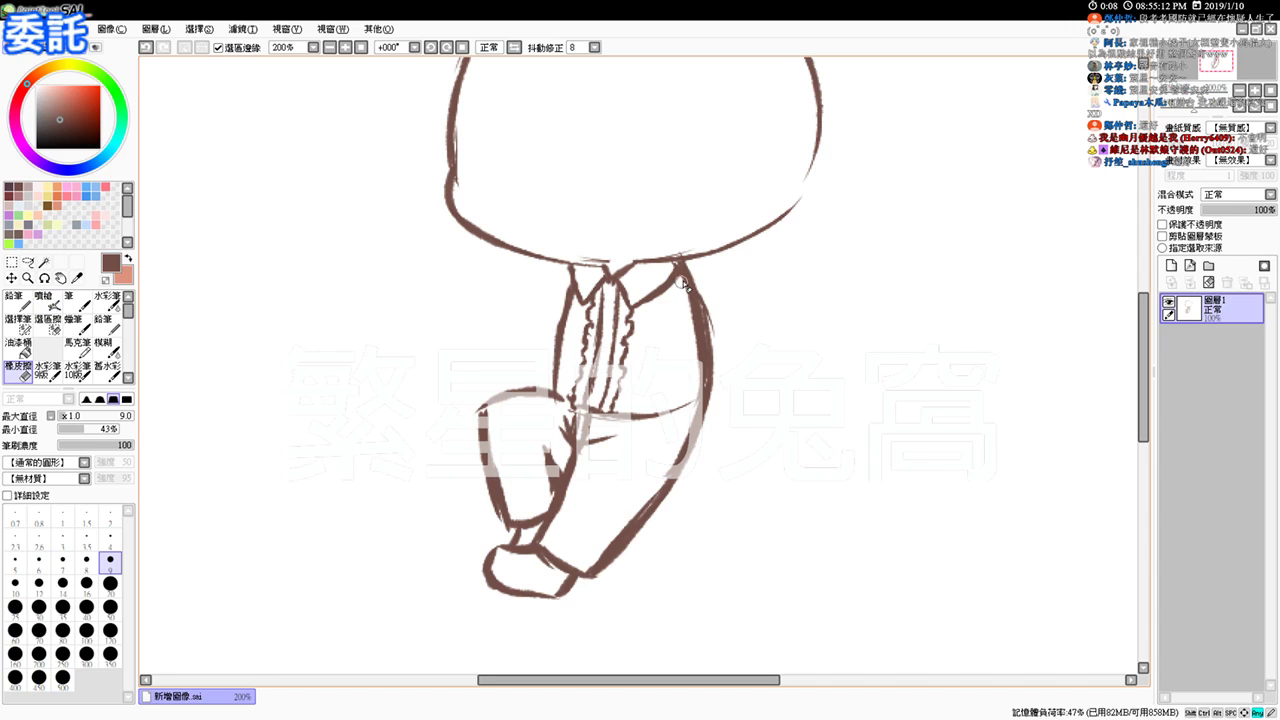
pyautogui.press('v')
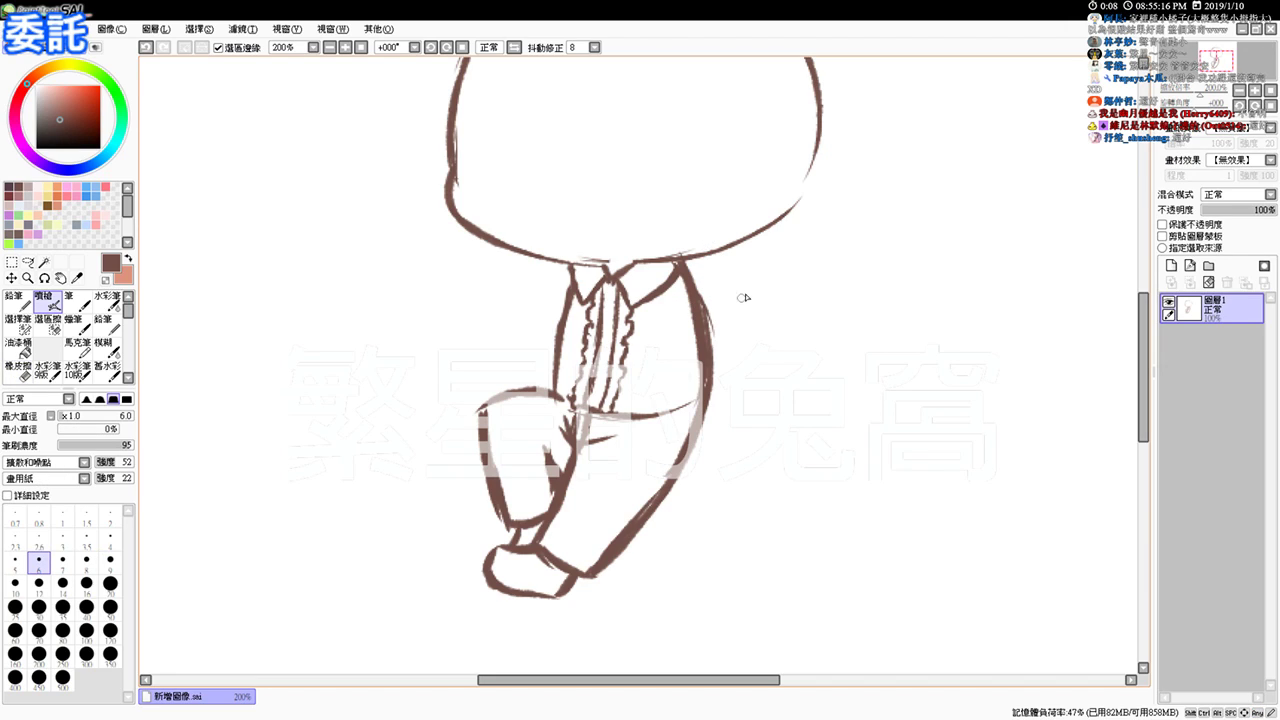
pyautogui.moveTo(746, 277); pyautogui.dragTo(760, 334)
pyautogui.press('space')
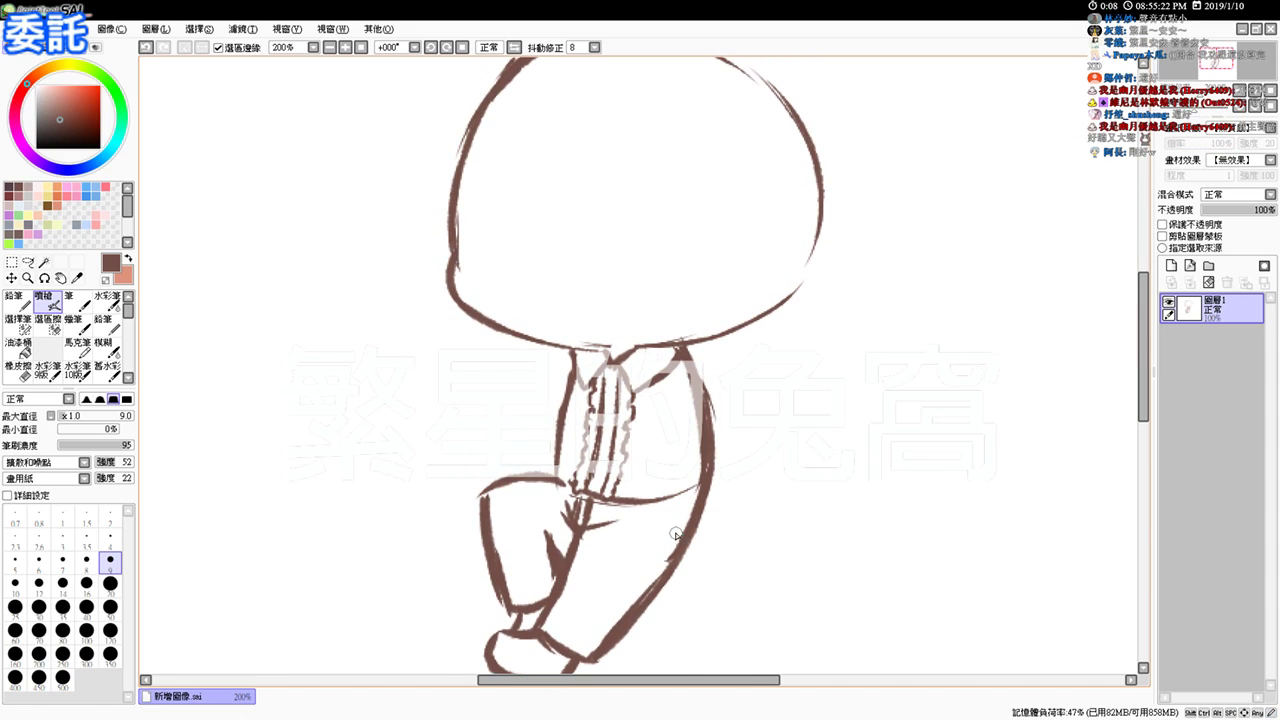
pyautogui.press('e')
pyautogui.moveTo(692, 406)
pyautogui.mouseDown()
pyautogui.moveTo(699, 462)
pyautogui.moveTo(687, 406)
pyautogui.moveTo(714, 443)
pyautogui.moveTo(704, 479)
pyautogui.moveTo(703, 407)
pyautogui.moveTo(721, 478)
pyautogui.moveTo(660, 488)
pyautogui.moveTo(719, 468)
pyautogui.moveTo(725, 478)
pyautogui.moveTo(712, 453)
pyautogui.moveTo(716, 480)
pyautogui.moveTo(680, 505)
pyautogui.mouseUp()
pyautogui.press('e')
pyautogui.press('e')
pyautogui.press('e')
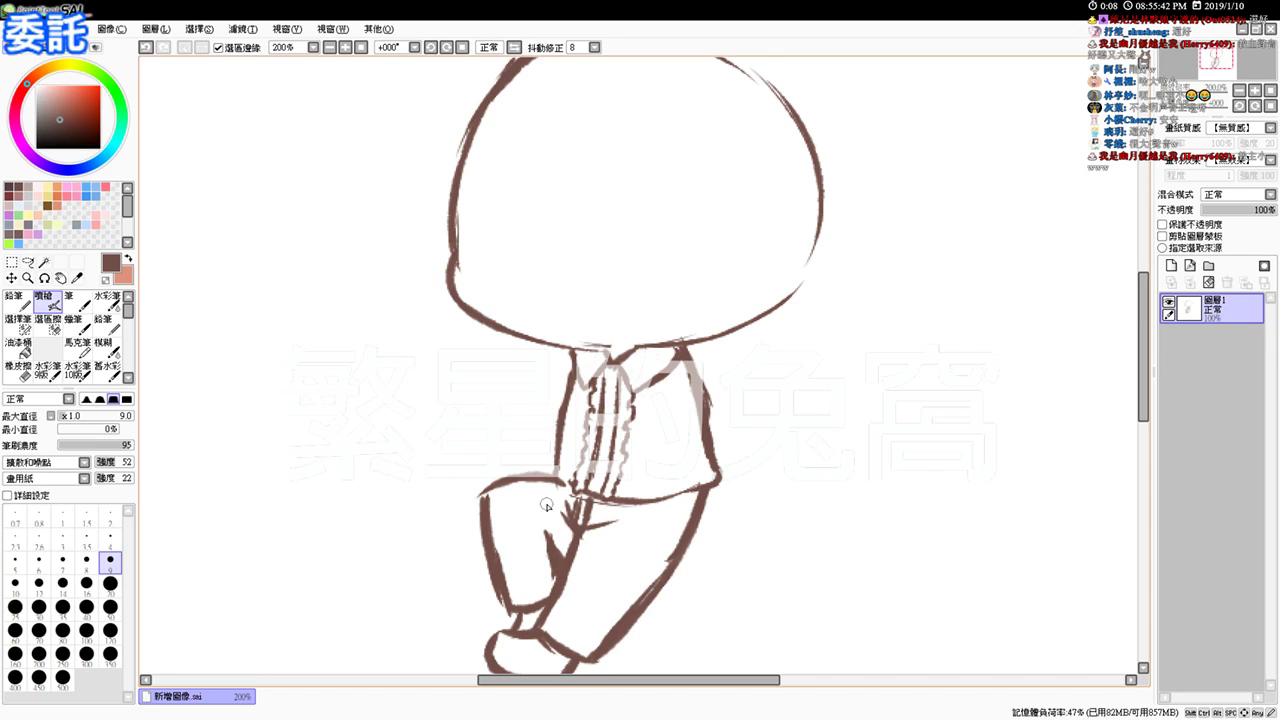
# Step: Erase the upper part of the torso's right side line below the collar to open the shoulder
pyautogui.press('e')
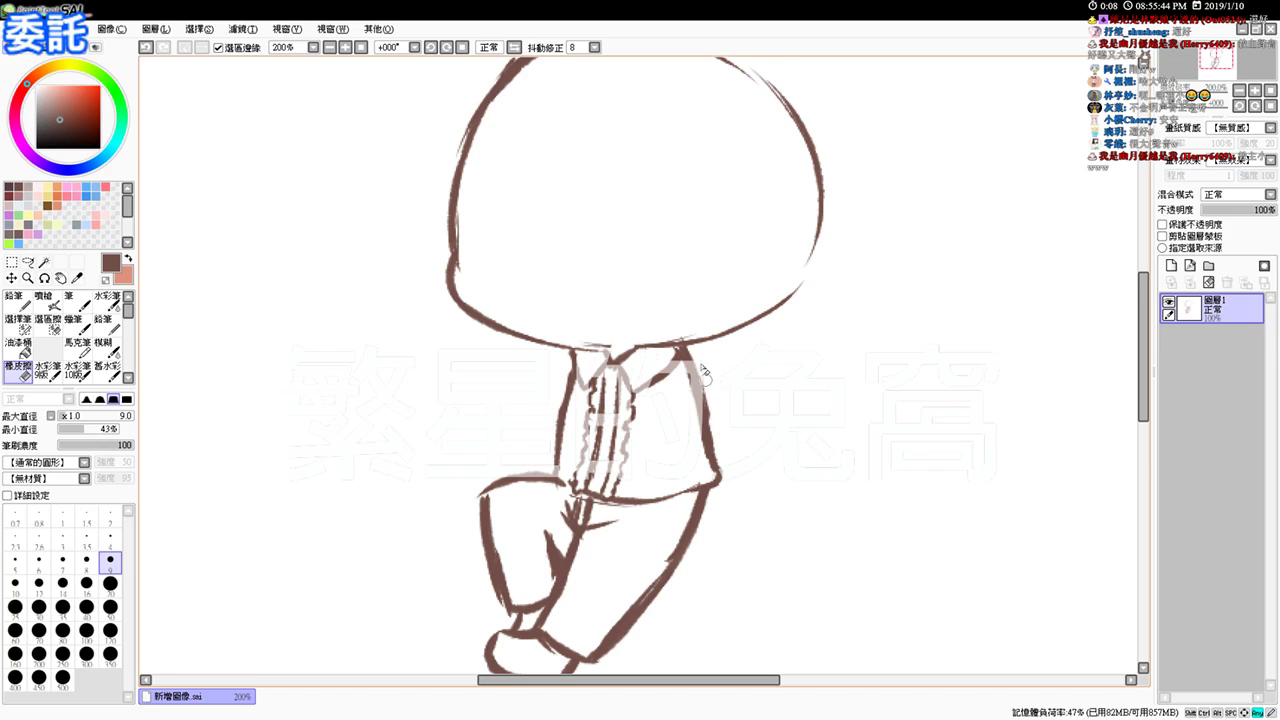
pyautogui.press('v')
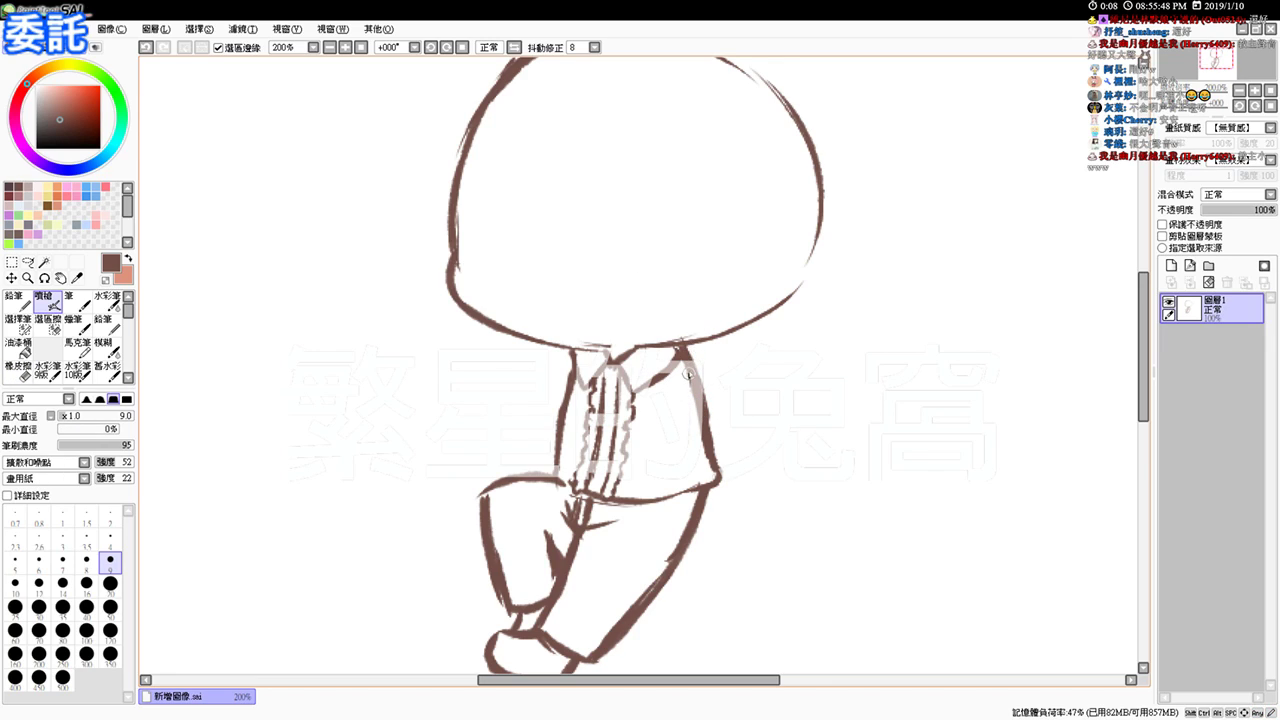
pyautogui.press('e')
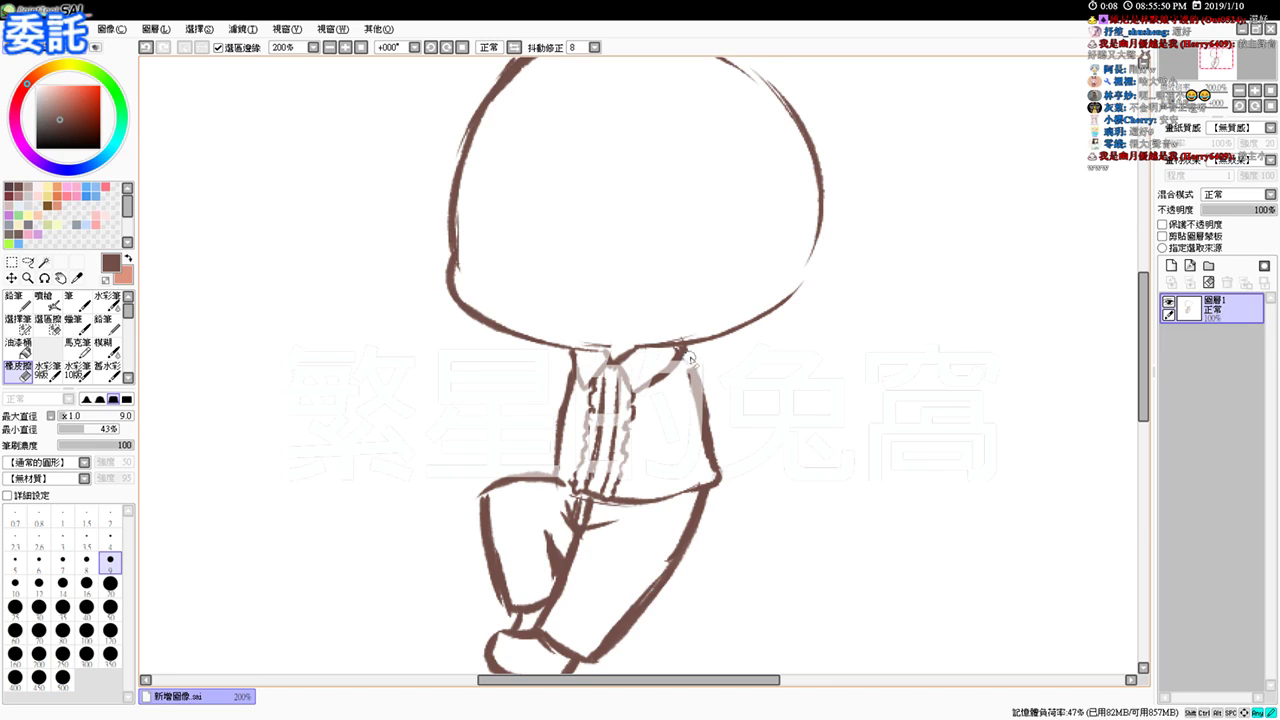
pyautogui.press('v')
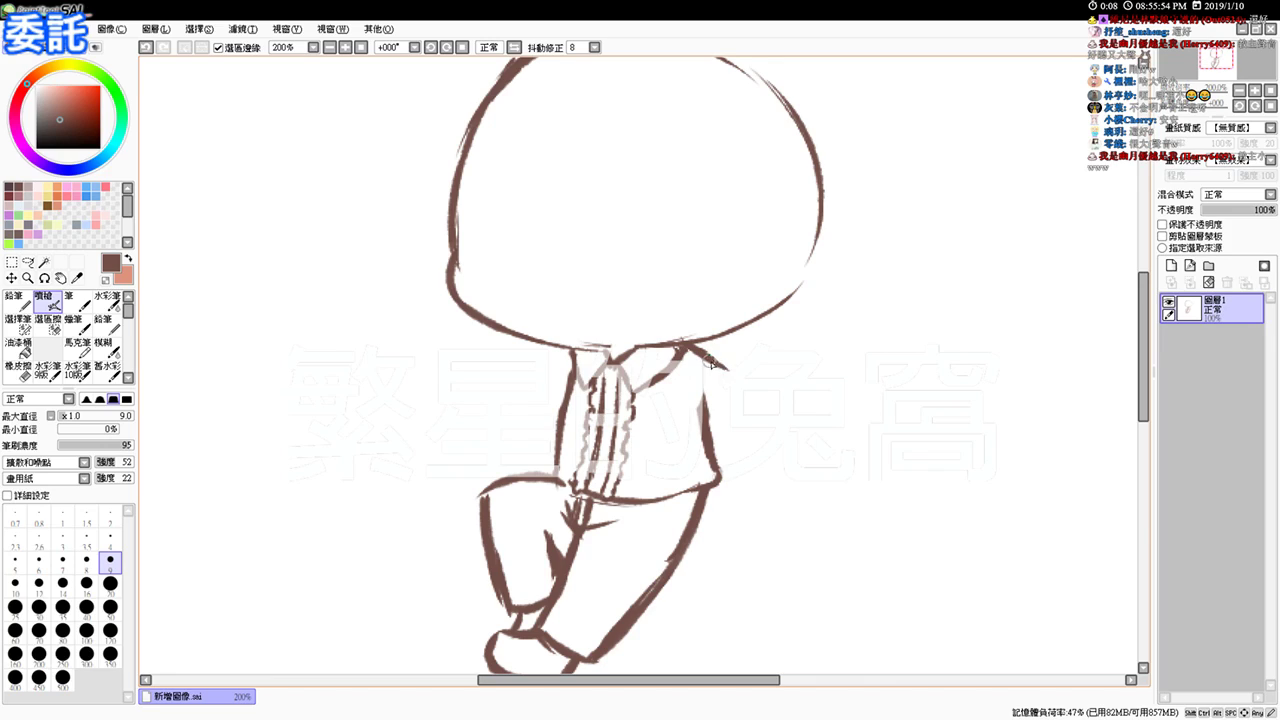
# Step: Try a shoulder line sloping down to the right from the collar
pyautogui.moveTo(684, 345)
pyautogui.mouseDown()
pyautogui.moveTo(712, 347)
pyautogui.moveTo(745, 400)
pyautogui.mouseUp()
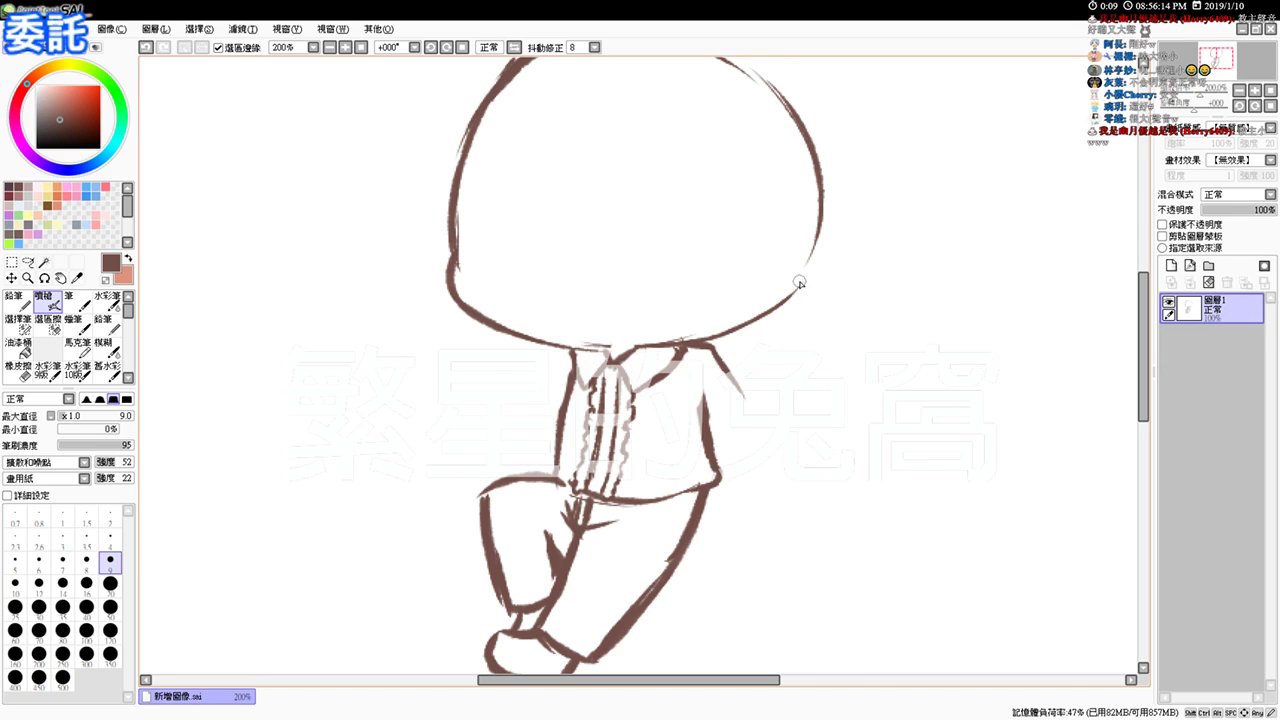
pyautogui.press('e')
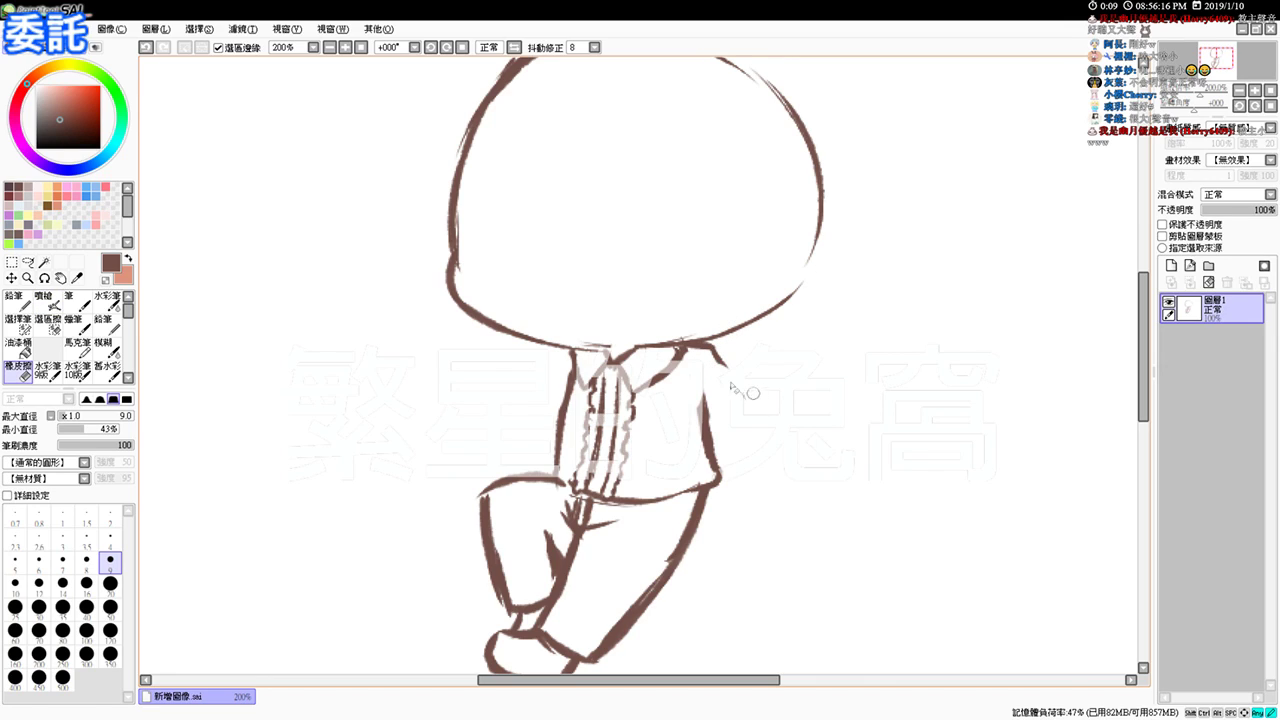
pyautogui.press('e')
pyautogui.press('e')
# Step: Draw the upper and lower outlines of a sleeve stretched out sideways from the right shoulder
pyautogui.moveTo(722, 362)
pyautogui.mouseDown()
pyautogui.moveTo(773, 353)
pyautogui.moveTo(685, 346)
pyautogui.moveTo(785, 345)
pyautogui.moveTo(816, 337)
pyautogui.mouseUp()
pyautogui.press('e')
pyautogui.press('e')
pyautogui.press('e')
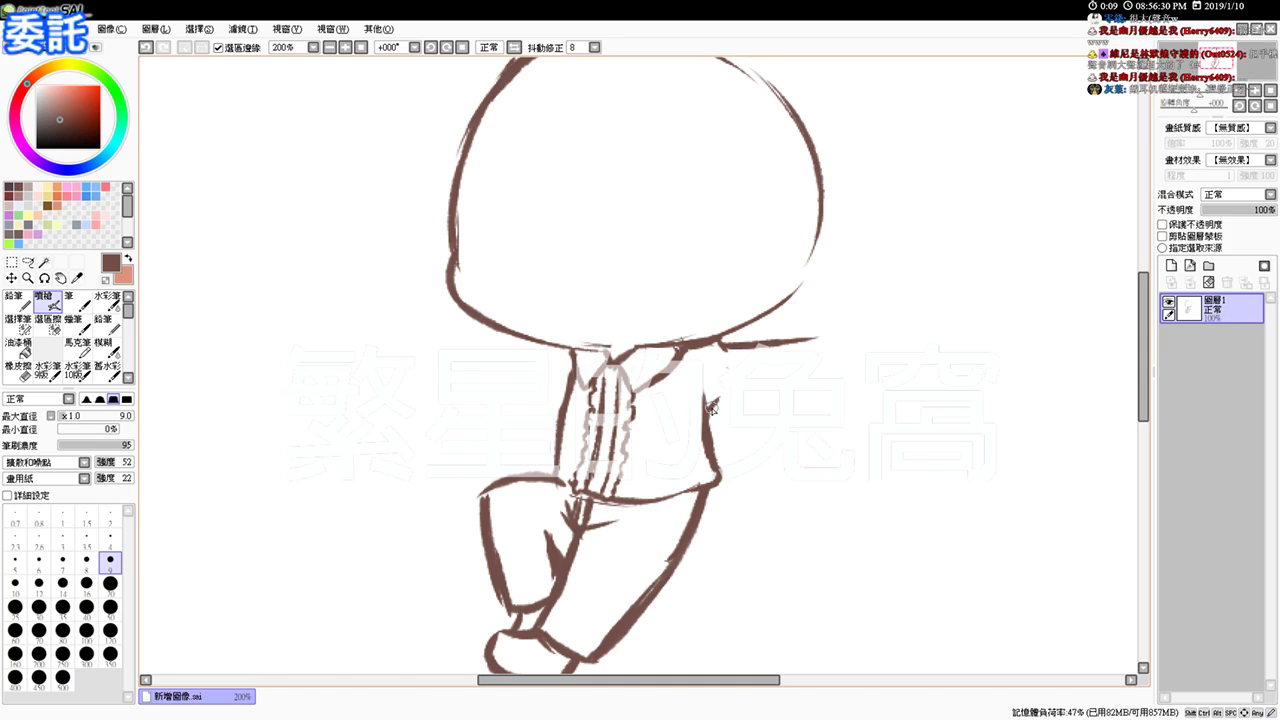
pyautogui.moveTo(717, 405); pyautogui.dragTo(795, 391)
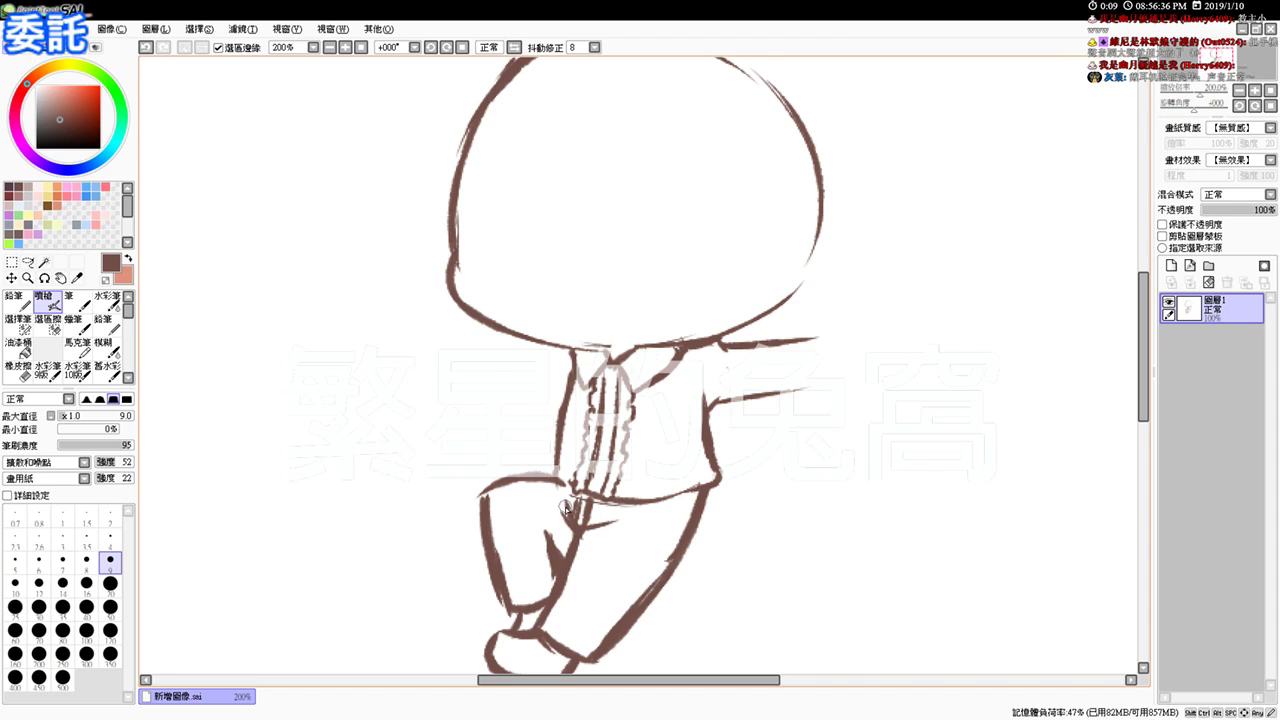
# Step: Tidy the lines where the raised knee meets the shirt hem at the waist
pyautogui.press('e')
pyautogui.moveTo(565, 518); pyautogui.dragTo(565, 506)
pyautogui.press('b')
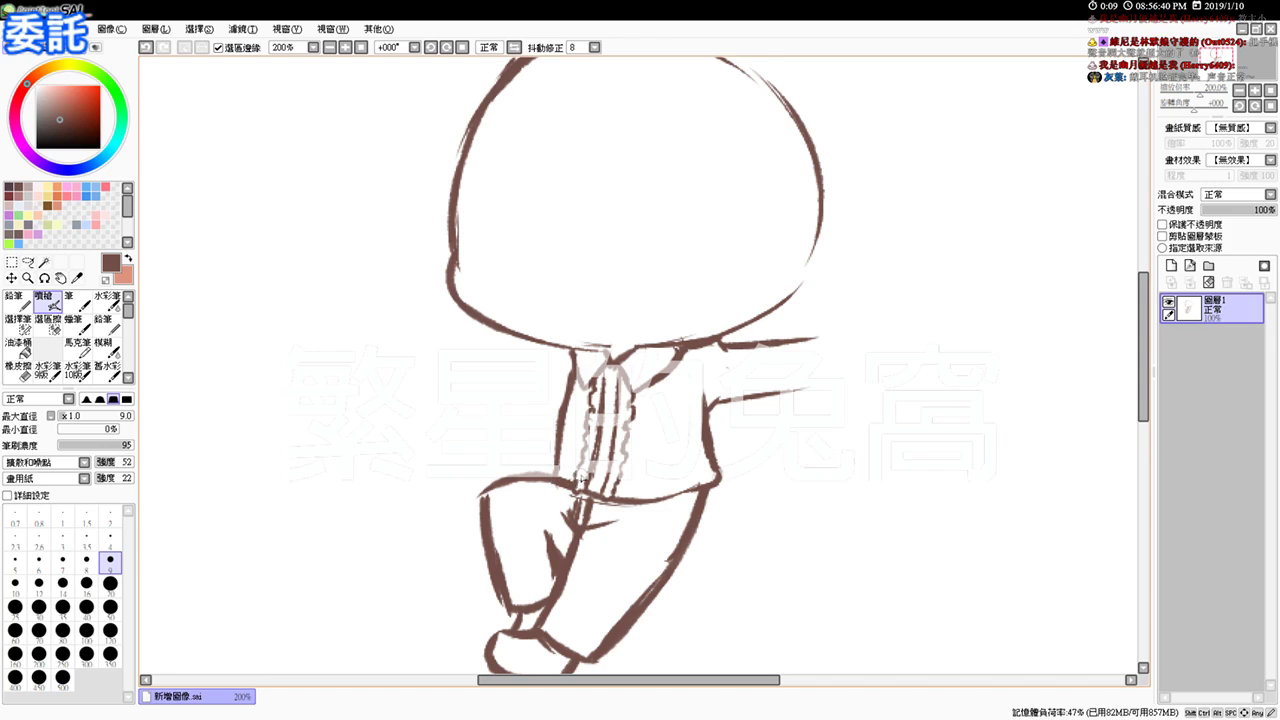
# Step: Lengthen the right sleeve's outlines, close its wrist end and add a narrow cuff line beside it
pyautogui.moveTo(768, 344); pyautogui.dragTo(855, 321)
pyautogui.moveTo(777, 392); pyautogui.dragTo(852, 380)
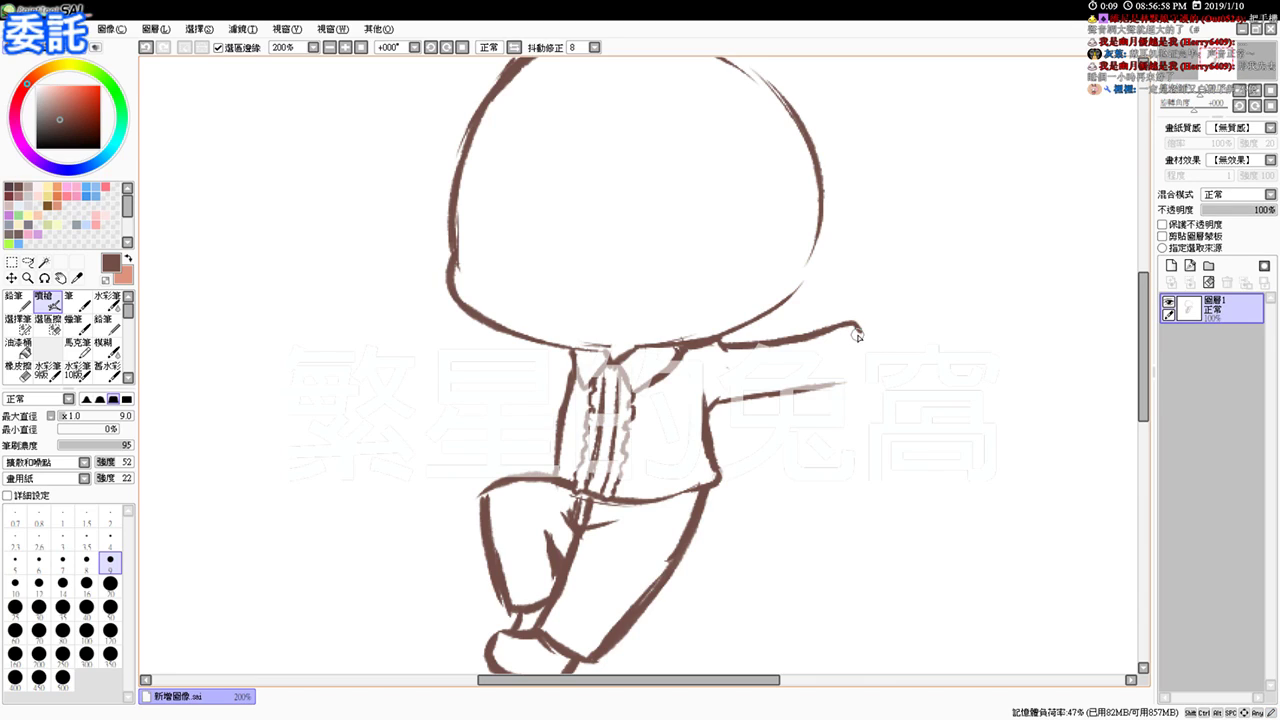
pyautogui.moveTo(864, 348)
pyautogui.mouseDown()
pyautogui.moveTo(856, 380)
pyautogui.moveTo(806, 383)
pyautogui.mouseUp()
pyautogui.moveTo(857, 340)
pyautogui.mouseDown()
pyautogui.moveTo(870, 326)
pyautogui.moveTo(864, 376)
pyautogui.mouseUp()
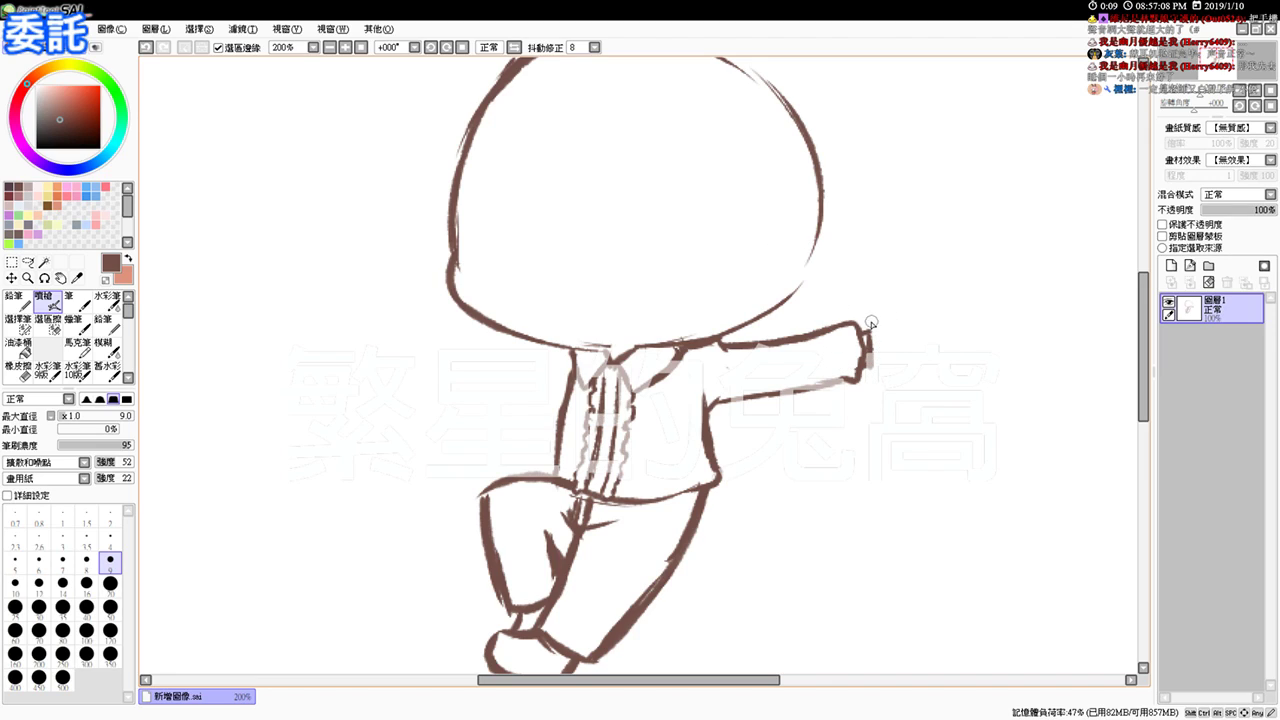
pyautogui.press('e')
pyautogui.moveTo(868, 337); pyautogui.dragTo(865, 373)
pyautogui.press('b')
# Step: Sketch the hand at the end of the right sleeve with the back of the hand, the palm edge and one finger
pyautogui.moveTo(862, 326); pyautogui.dragTo(882, 311)
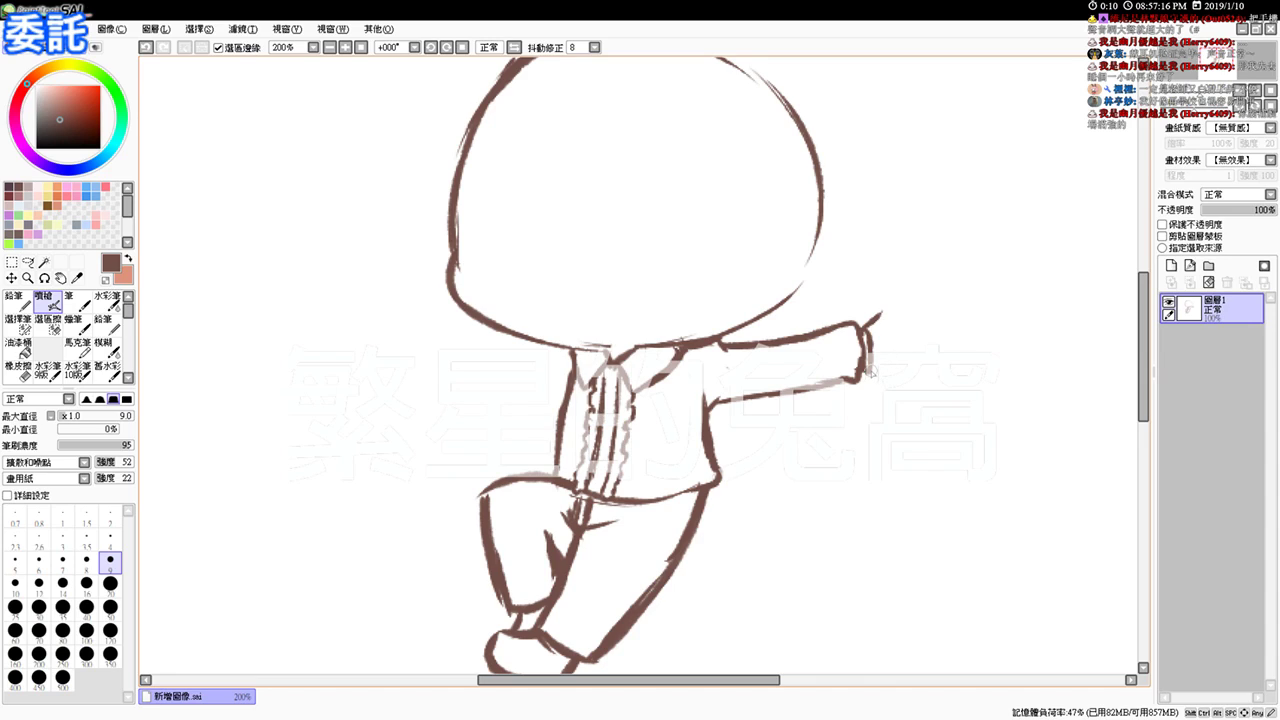
pyautogui.moveTo(877, 368)
pyautogui.mouseDown()
pyautogui.moveTo(908, 372)
pyautogui.moveTo(873, 376)
pyautogui.moveTo(896, 379)
pyautogui.mouseUp()
pyautogui.hotkey('ctrl', 'z')
pyautogui.hotkey('ctrl', 'z')
pyautogui.moveTo(888, 330)
pyautogui.mouseDown()
pyautogui.moveTo(925, 334)
pyautogui.moveTo(886, 356)
pyautogui.moveTo(902, 309)
pyautogui.mouseUp()
pyautogui.hotkey('ctrl', 'z')
pyautogui.hotkey('ctrl', 'z')
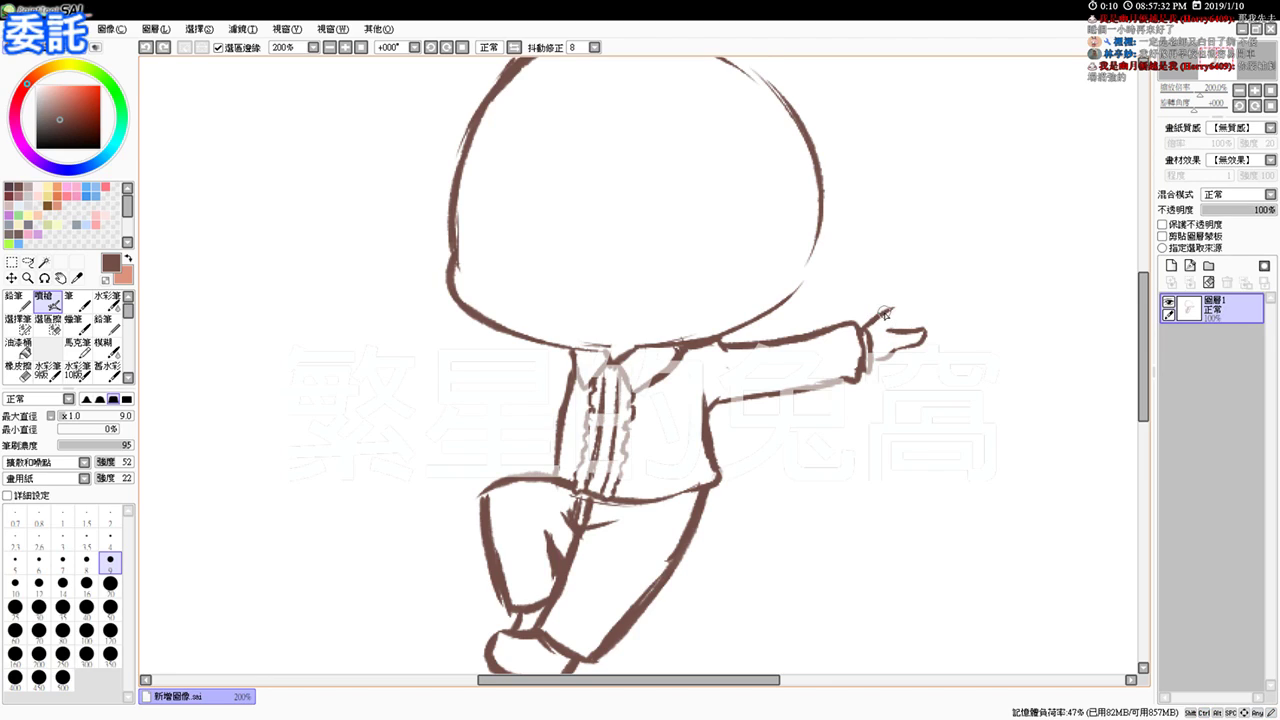
# Step: Try a nearly horizontal upper finger extending from the back of the right hand
pyautogui.click(889, 329)
pyautogui.moveTo(881, 315); pyautogui.dragTo(930, 302)
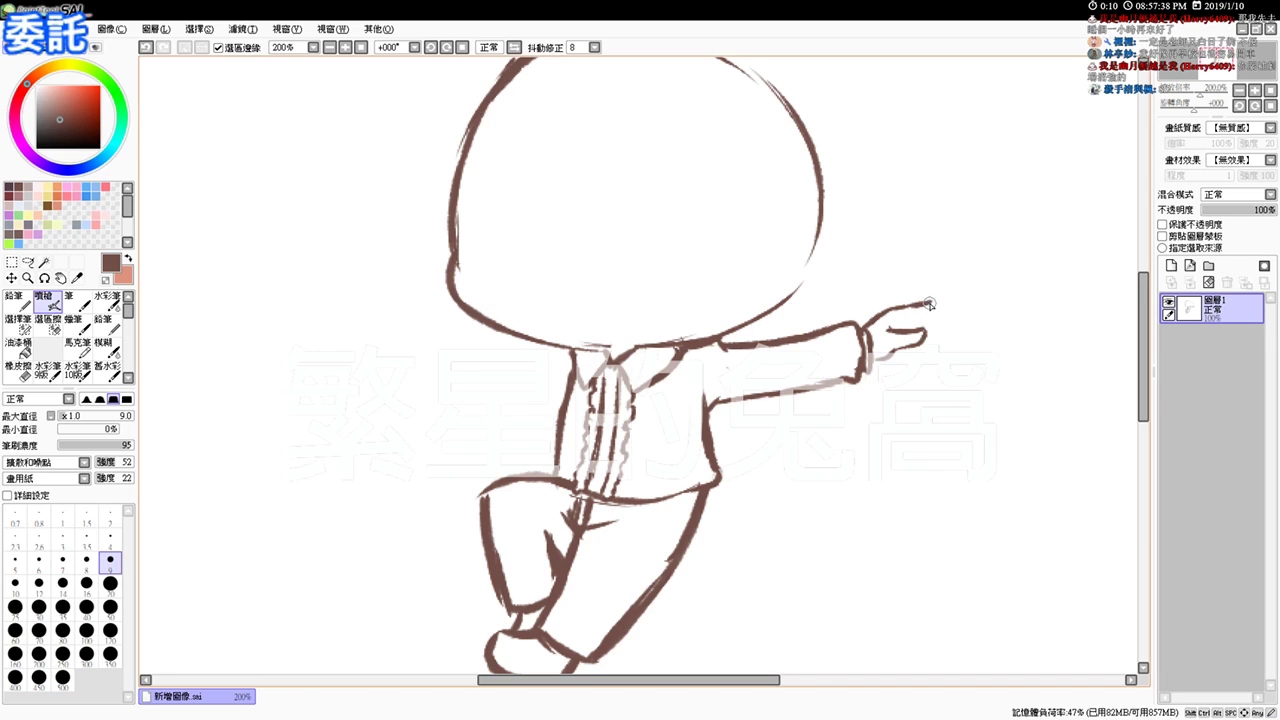
pyautogui.moveTo(930, 302); pyautogui.dragTo(920, 320)
pyautogui.hotkey('ctrl', 'z')
pyautogui.hotkey('ctrl', 'z')
pyautogui.hotkey('ctrl', 'z')
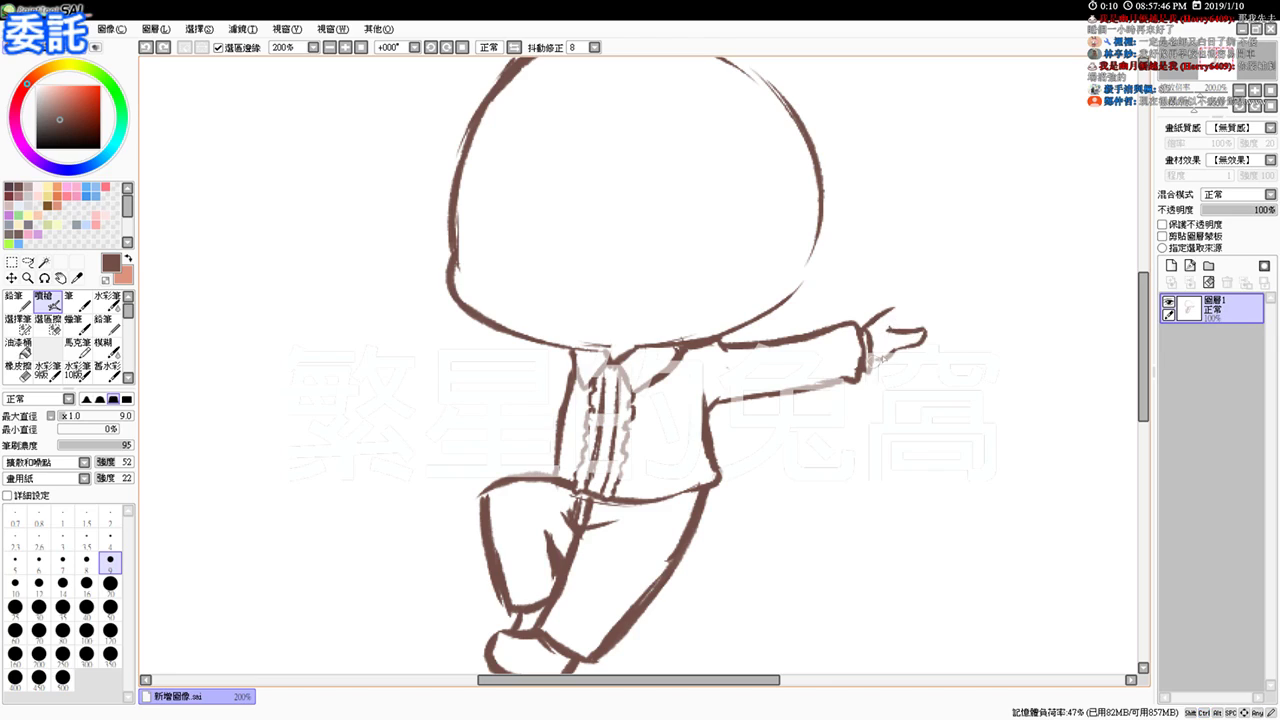
# Step: Draw a long upper finger slanting up and outward from the right hand, undoing and redrawing strokes to refine it
pyautogui.moveTo(868, 330); pyautogui.dragTo(942, 290)
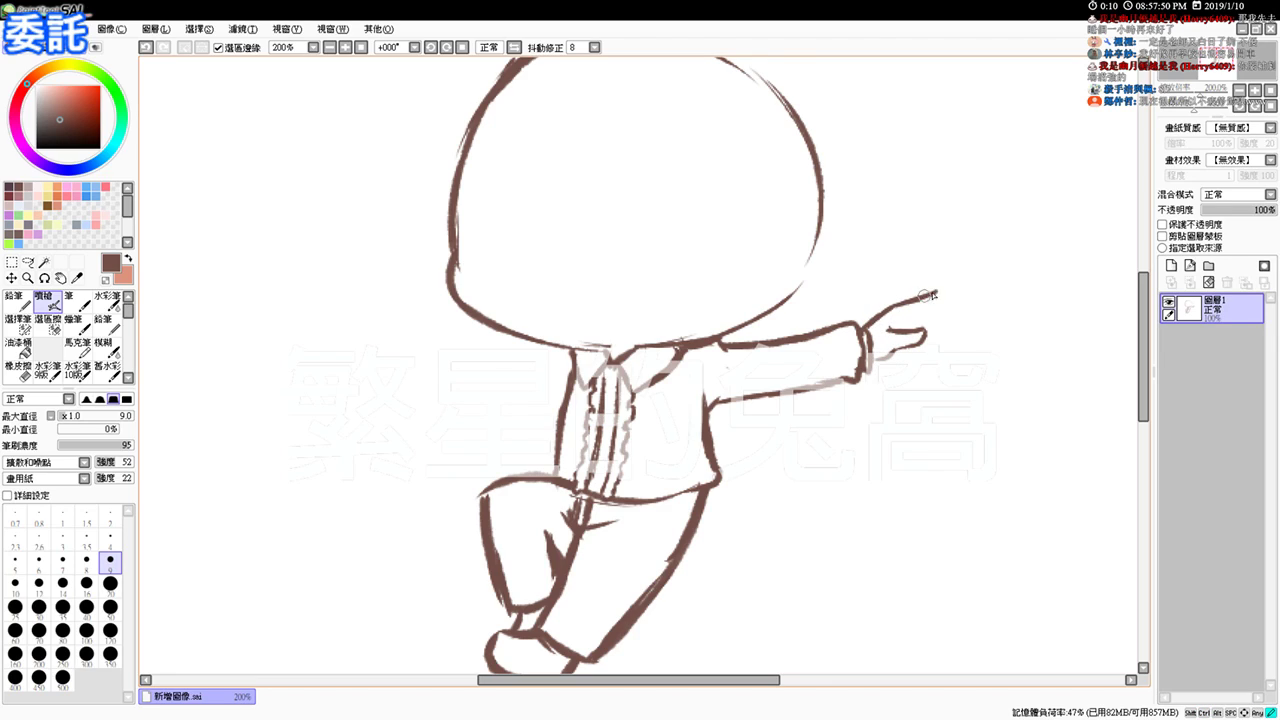
pyautogui.hotkey('ctrl', 'z')
pyautogui.moveTo(913, 300)
pyautogui.mouseDown()
pyautogui.moveTo(936, 302)
pyautogui.moveTo(904, 320)
pyautogui.mouseUp()
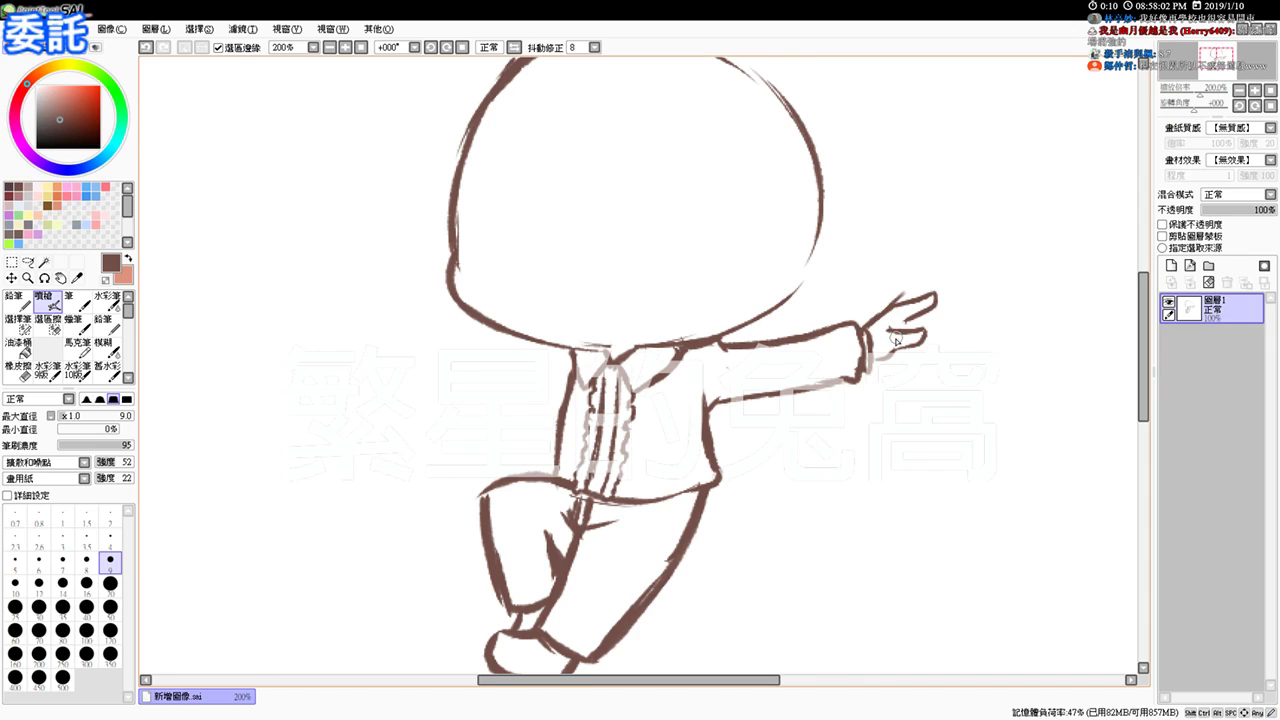
pyautogui.hotkey('ctrl', 'z')
pyautogui.hotkey('ctrl', 'z')
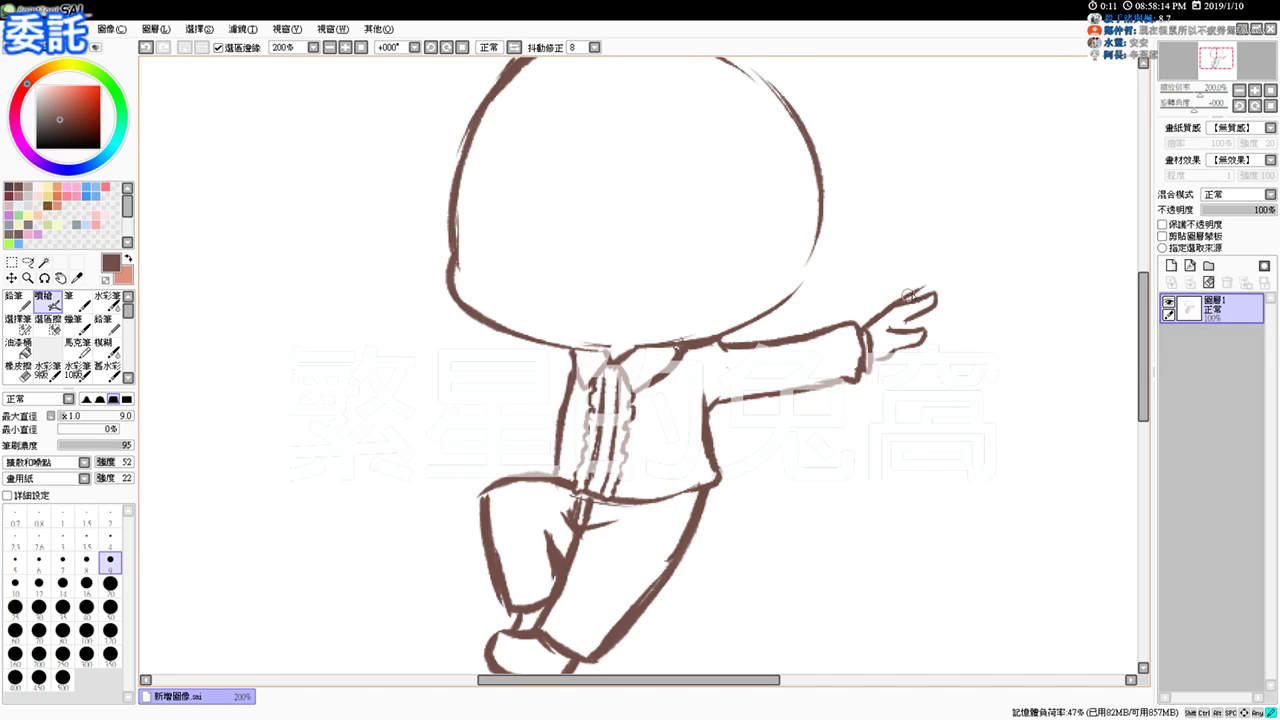
pyautogui.hotkey('ctrl', 'z')
pyautogui.hotkey('ctrl', 'z')
pyautogui.hotkey('ctrl', 'z')
pyautogui.hotkey('ctrl', 'z')
pyautogui.hotkey('ctrl', 'z')
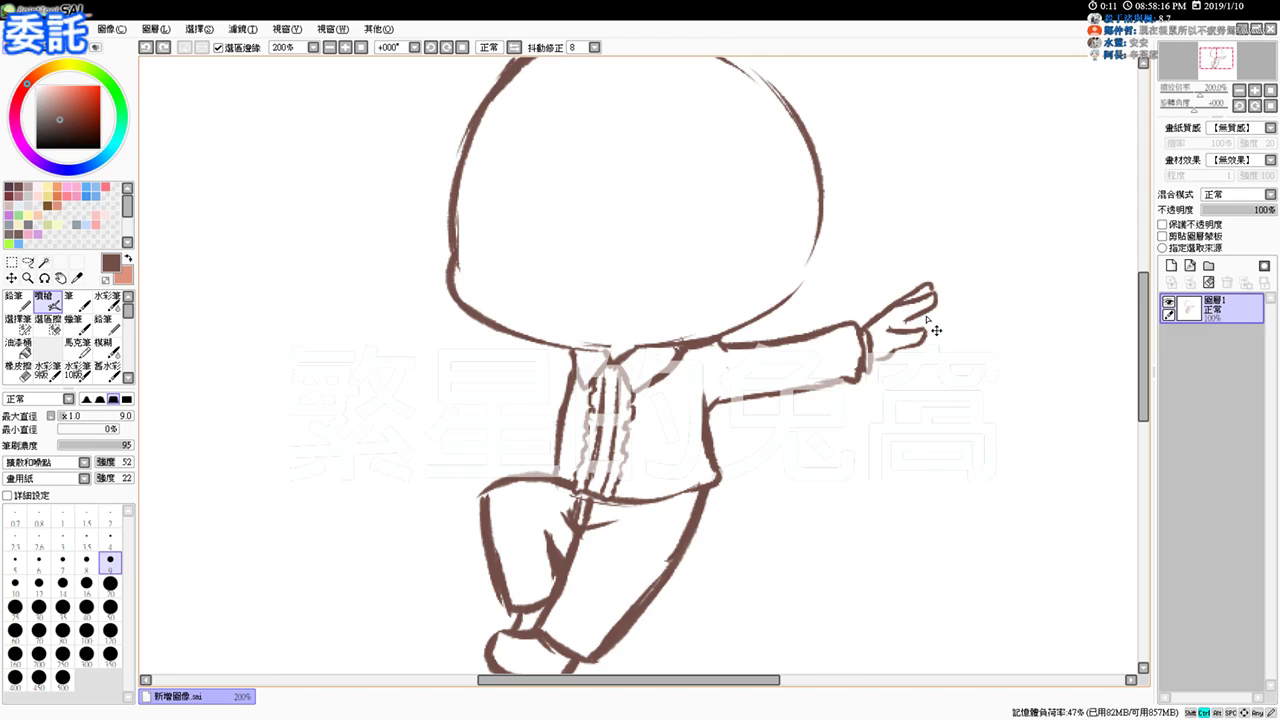
# Step: Add a pointed middle finger and a lower finger to the right hand, joining the lower one to the palm
pyautogui.moveTo(920, 315); pyautogui.dragTo(936, 315)
pyautogui.hotkey('ctrl', 'z')
pyautogui.moveTo(919, 314)
pyautogui.mouseDown()
pyautogui.moveTo(934, 317)
pyautogui.moveTo(925, 329)
pyautogui.mouseUp()
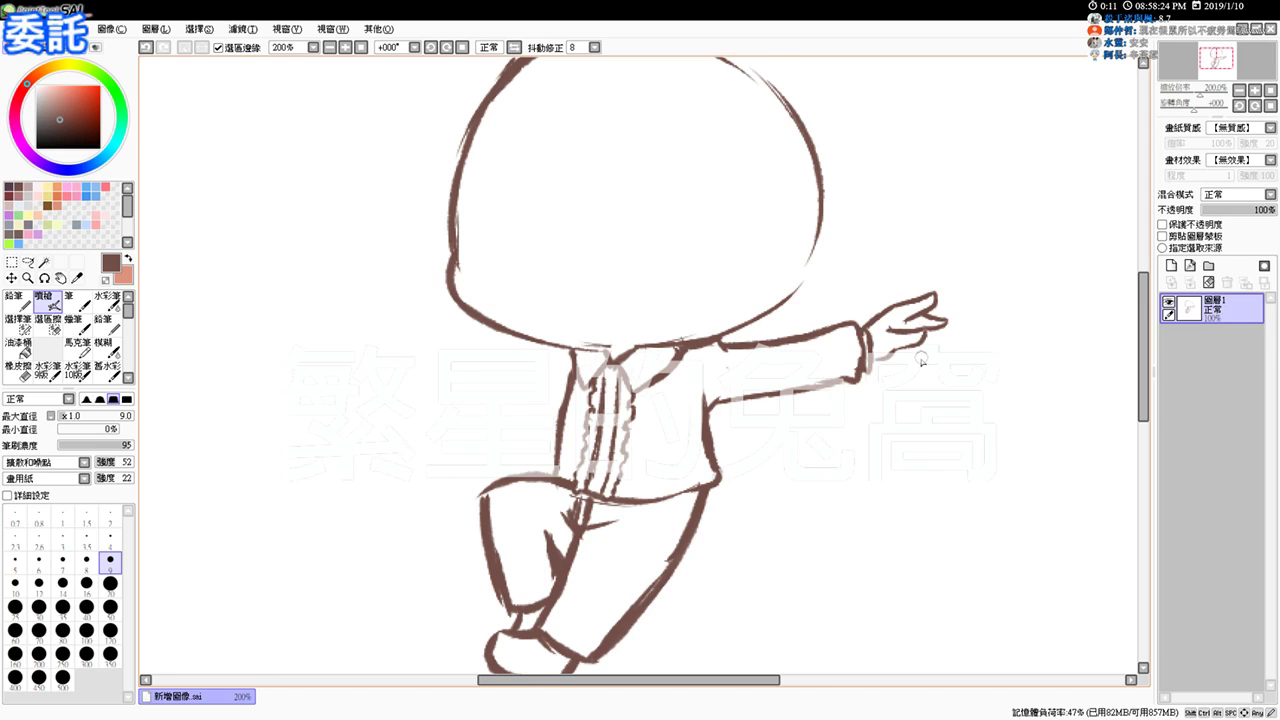
pyautogui.moveTo(923, 334); pyautogui.dragTo(931, 345)
pyautogui.moveTo(931, 345)
pyautogui.mouseDown()
pyautogui.moveTo(929, 357)
pyautogui.moveTo(901, 356)
pyautogui.mouseUp()
pyautogui.hotkey('ctrl', 'z')
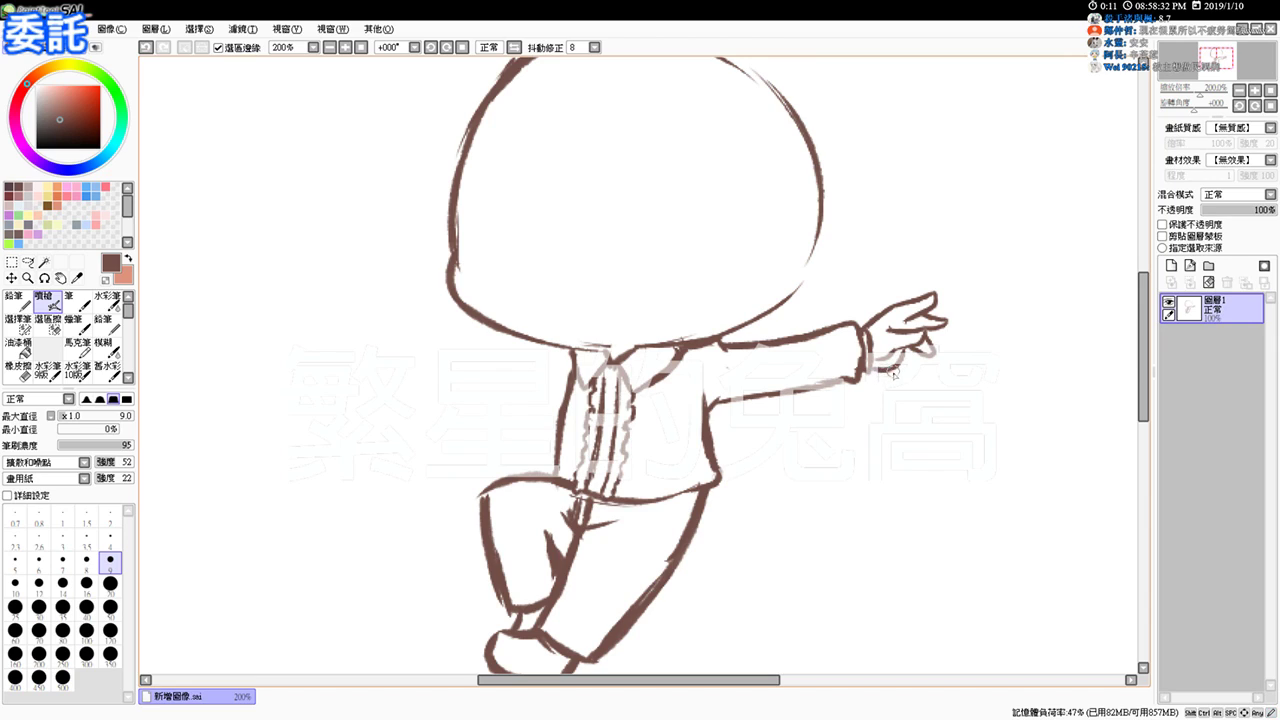
# Step: Refine the middle finger of the right hand and erase the overlapping lines between the fingers
pyautogui.click(345, 47)
pyautogui.click(345, 47)
pyautogui.click(345, 47)
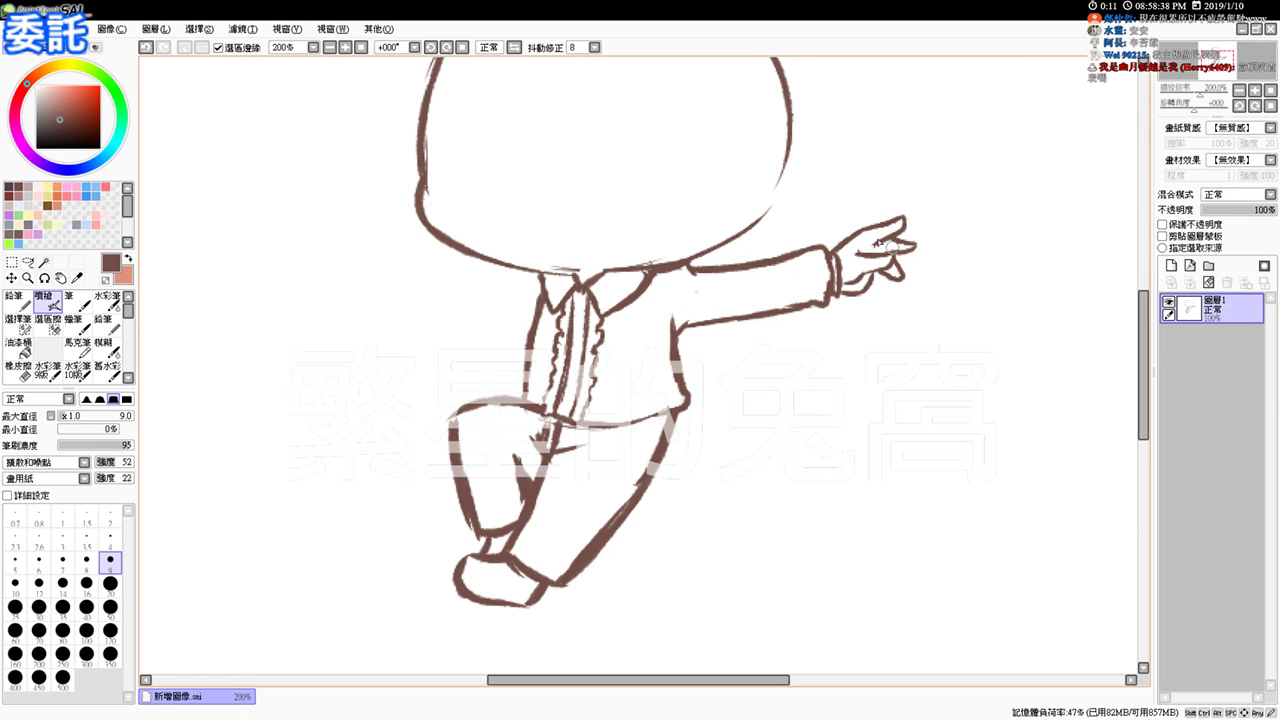
pyautogui.moveTo(875, 246); pyautogui.dragTo(896, 247)
pyautogui.press('e')
pyautogui.press('b')
pyautogui.press('e')
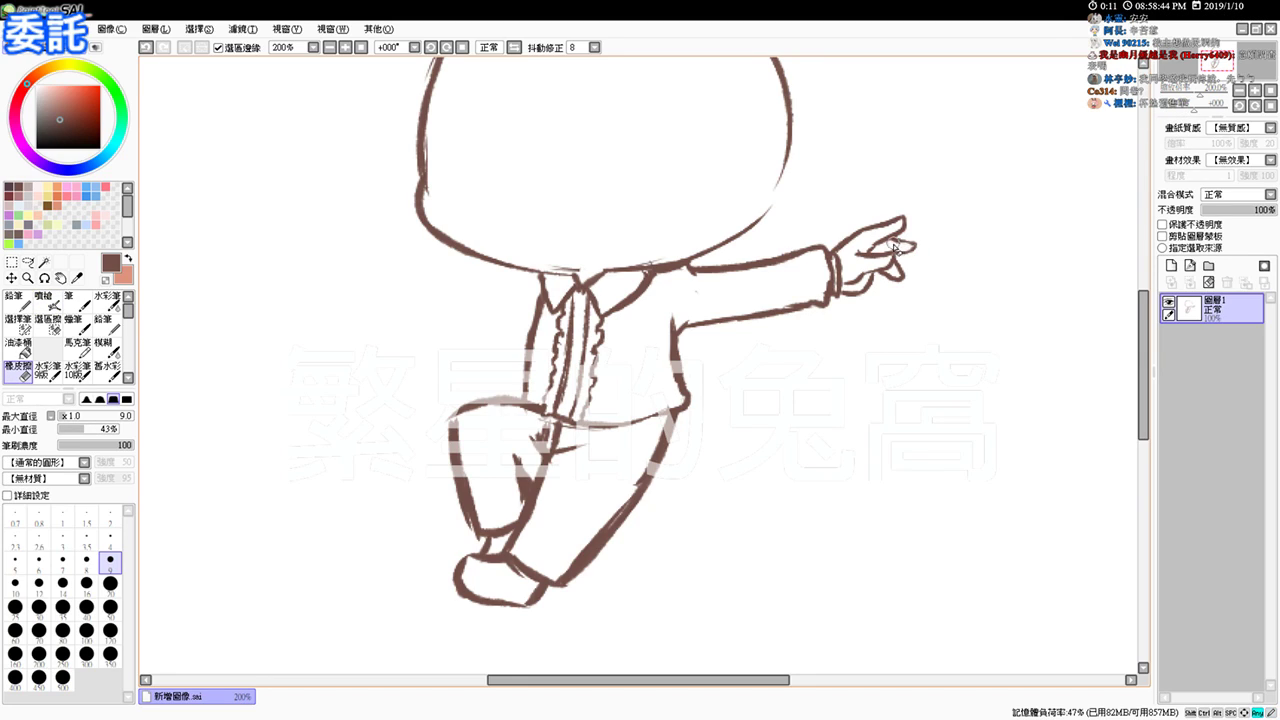
pyautogui.press('b')
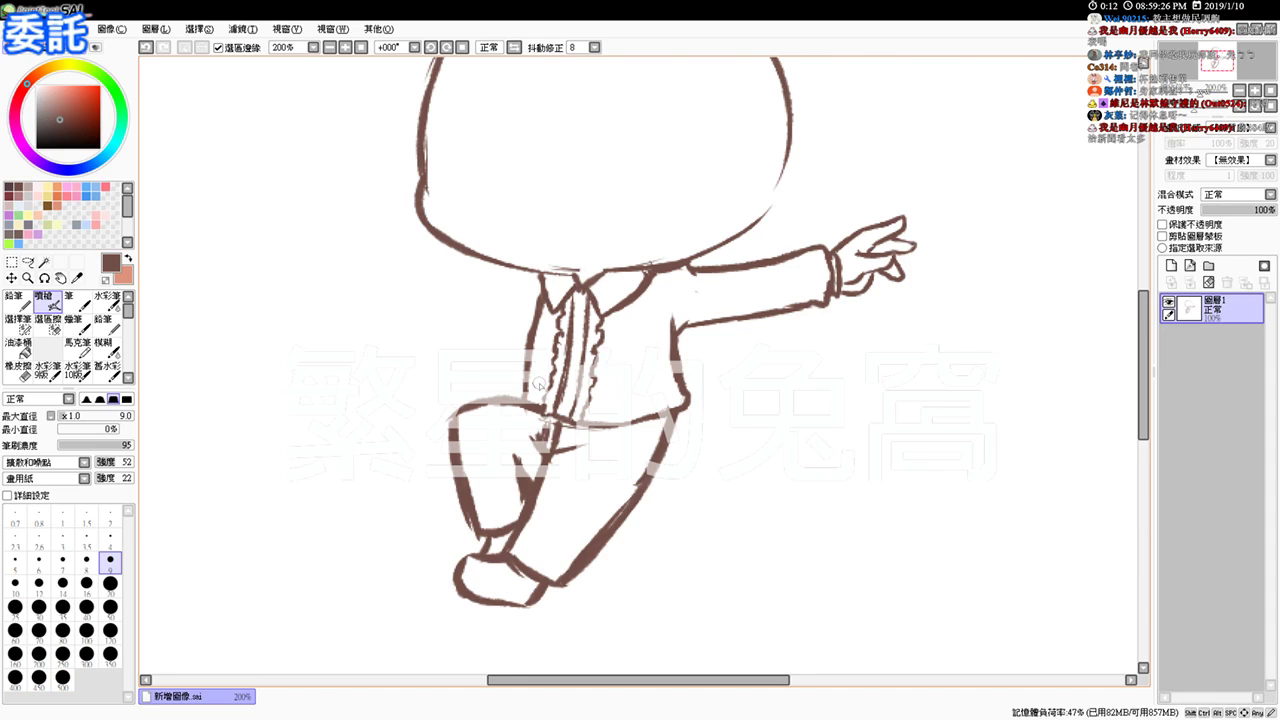
# Step: Try outlining a short sleeve stretched out from the left shoulder beneath the head
pyautogui.moveTo(414, 357); pyautogui.dragTo(574, 372)
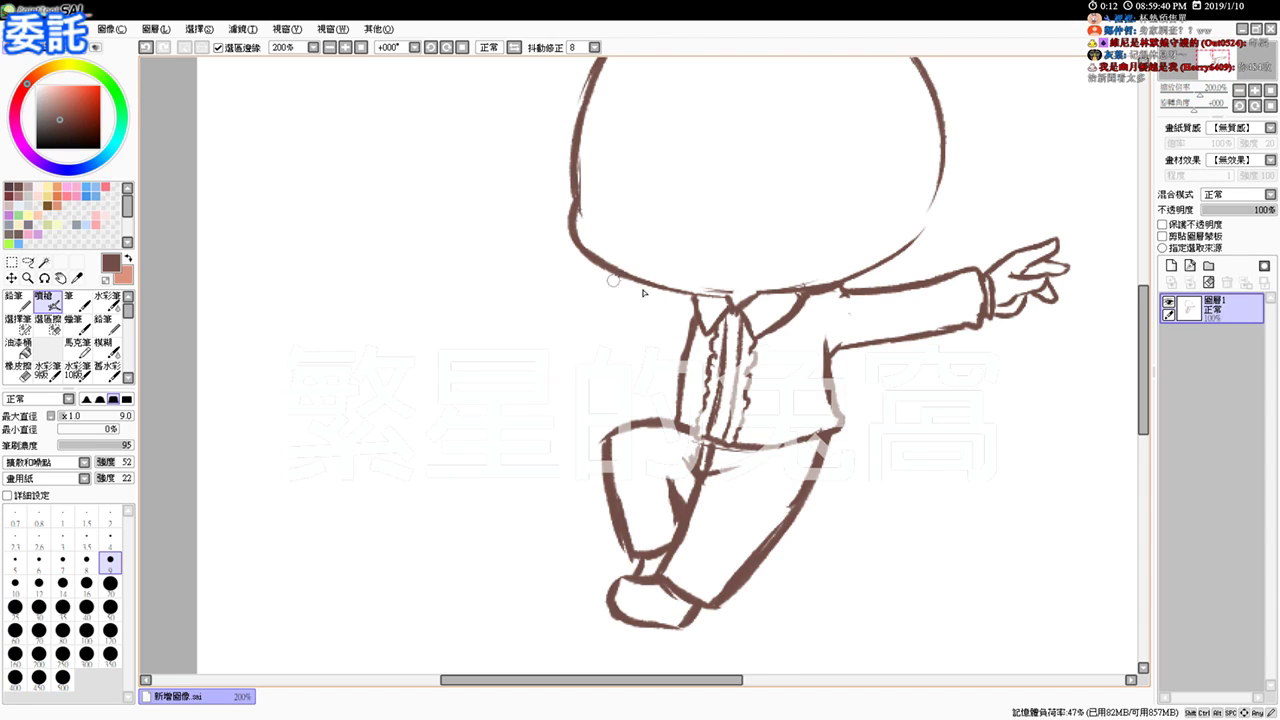
pyautogui.moveTo(580, 273); pyautogui.dragTo(655, 286)
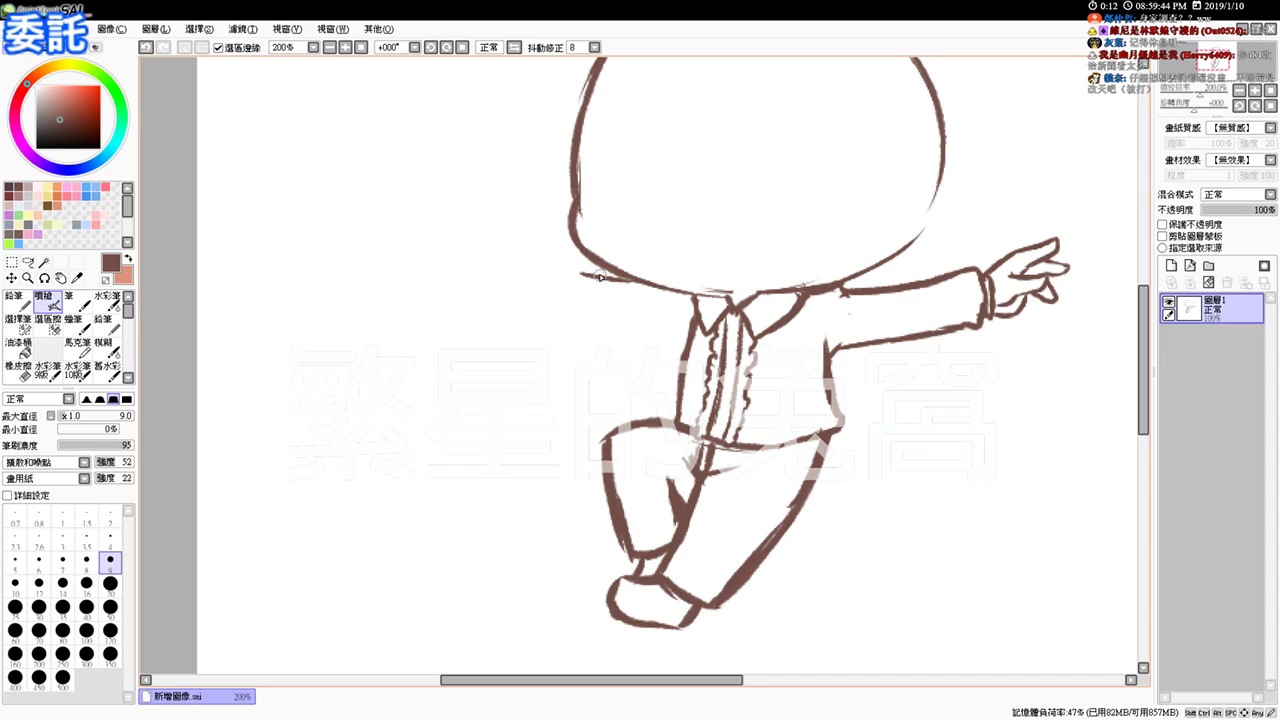
pyautogui.moveTo(570, 271)
pyautogui.mouseDown()
pyautogui.moveTo(635, 281)
pyautogui.moveTo(583, 272)
pyautogui.moveTo(642, 295)
pyautogui.moveTo(600, 279)
pyautogui.moveTo(646, 280)
pyautogui.moveTo(571, 270)
pyautogui.moveTo(557, 283)
pyautogui.moveTo(567, 323)
pyautogui.moveTo(586, 331)
pyautogui.moveTo(574, 328)
pyautogui.moveTo(644, 318)
pyautogui.moveTo(580, 329)
pyautogui.moveTo(664, 324)
pyautogui.moveTo(684, 325)
pyautogui.mouseUp()
pyautogui.hotkey('ctrl', 'z')
pyautogui.hotkey('ctrl', 'z')
pyautogui.hotkey('ctrl', 'z')
pyautogui.hotkey('ctrl', 'z')
pyautogui.hotkey('ctrl', 'z')
pyautogui.hotkey('ctrl', 'z')
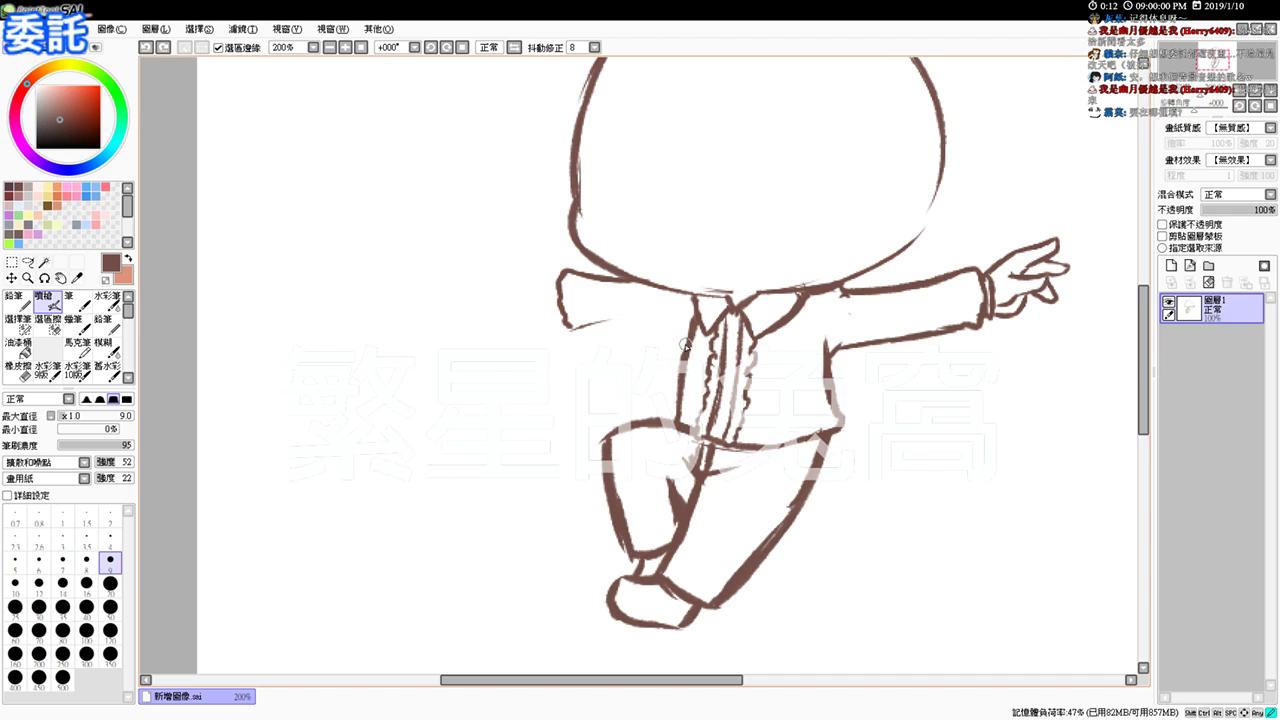
# Step: Erase the short left sleeve's end and outlines beneath the head
pyautogui.press('e')
pyautogui.moveTo(575, 265)
pyautogui.mouseDown()
pyautogui.moveTo(559, 310)
pyautogui.moveTo(573, 336)
pyautogui.moveTo(606, 322)
pyautogui.mouseUp()
pyautogui.press('b')
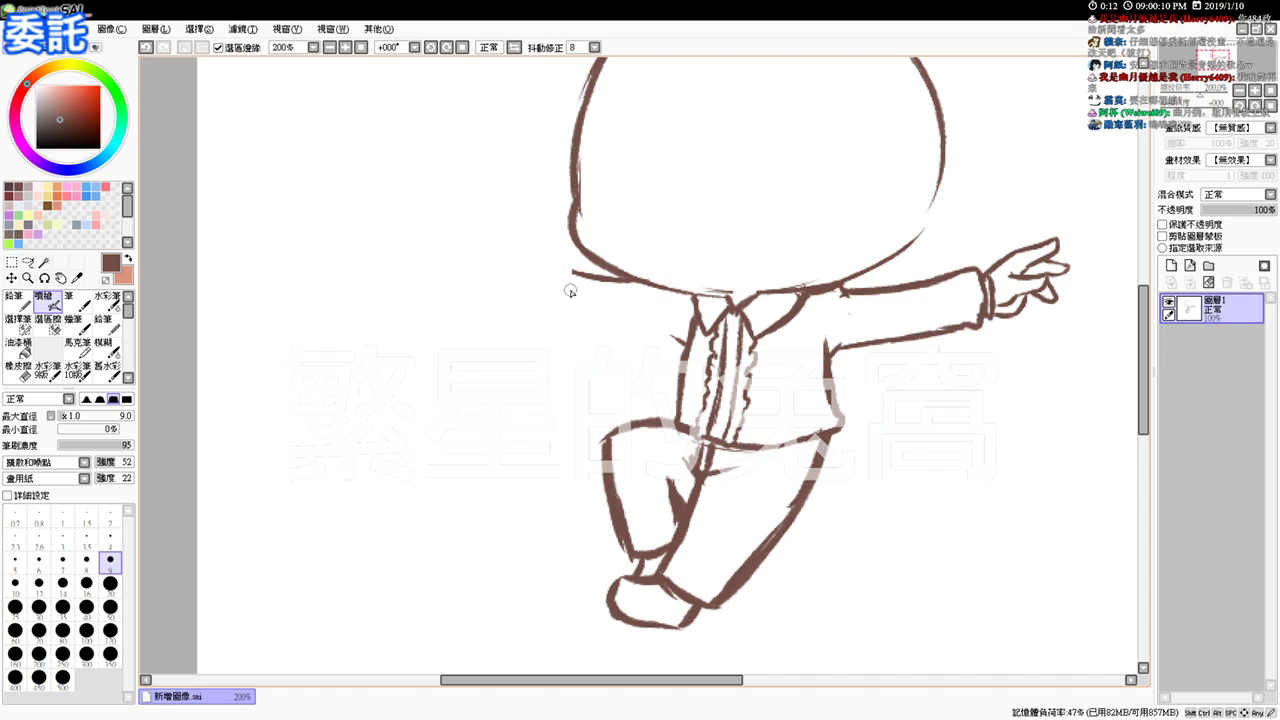
pyautogui.press('e')
pyautogui.moveTo(572, 275); pyautogui.dragTo(638, 291)
pyautogui.press('v')
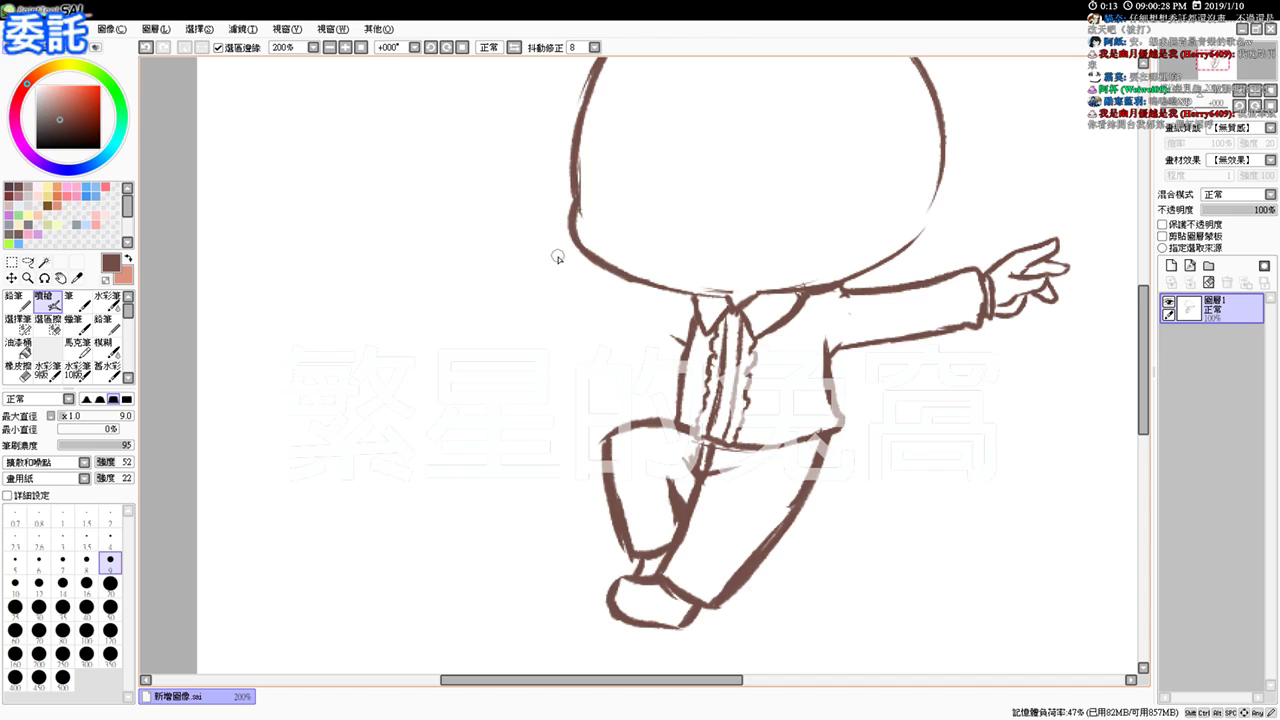
# Step: Draw a longer left sleeve stretched outward from beneath the head, with a closed wrist end and a lower edge joining the torso
pyautogui.moveTo(563, 269); pyautogui.dragTo(644, 280)
pyautogui.hotkey('ctrl', 'z')
pyautogui.moveTo(568, 271); pyautogui.dragTo(650, 284)
pyautogui.moveTo(567, 271)
pyautogui.mouseDown()
pyautogui.moveTo(538, 272)
pyautogui.moveTo(543, 311)
pyautogui.moveTo(658, 326)
pyautogui.mouseUp()
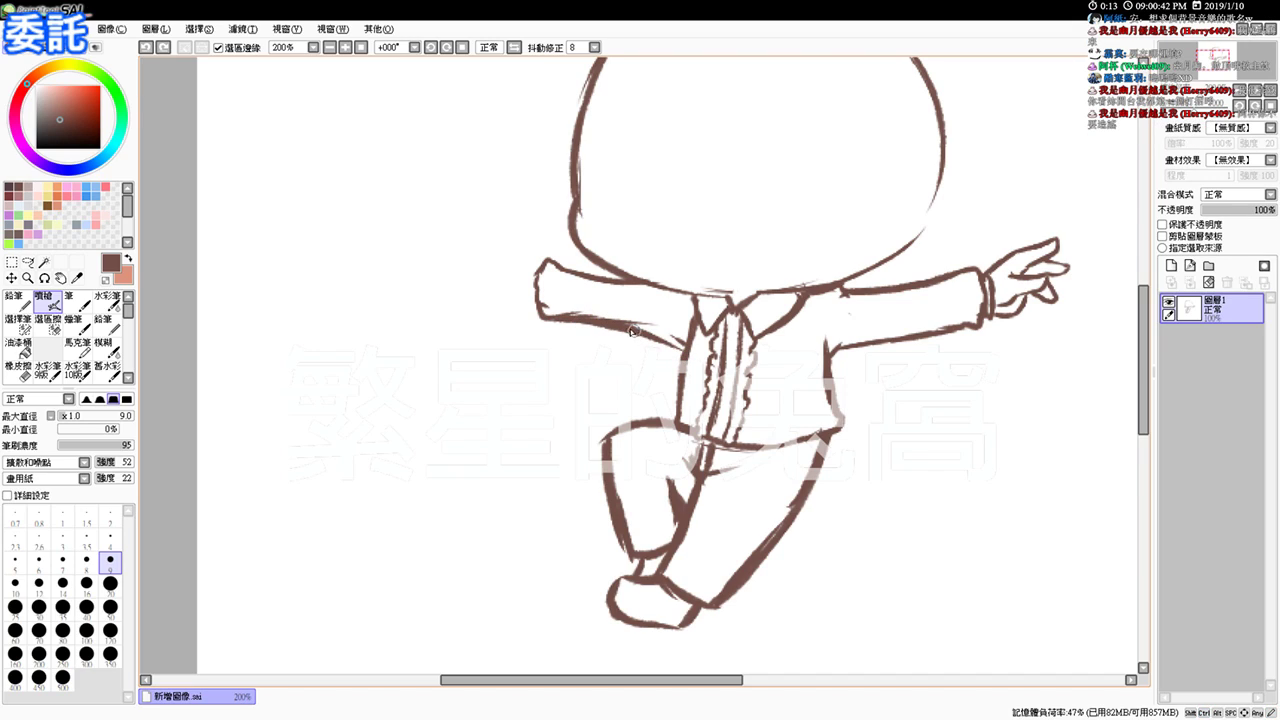
pyautogui.press('e')
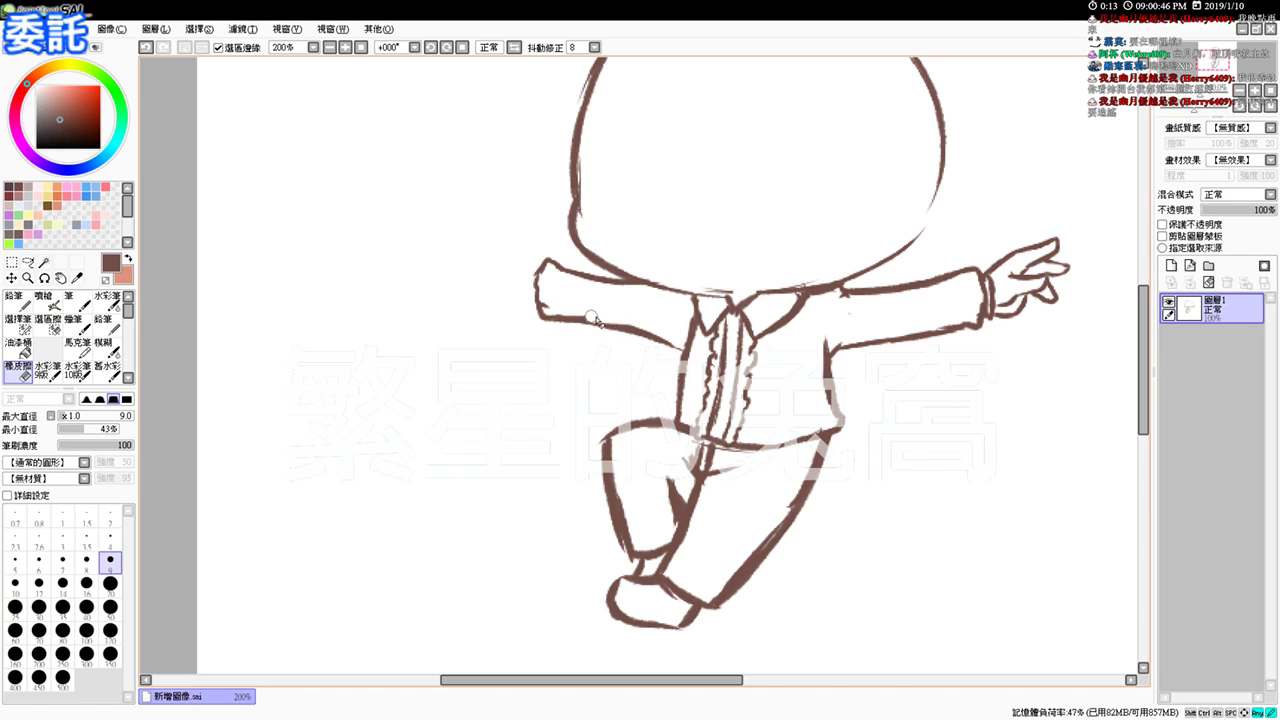
# Step: Join the left sleeve's lower edge to the torso and sketch a short line extending outward from the top of its wrist
pyautogui.press('v')
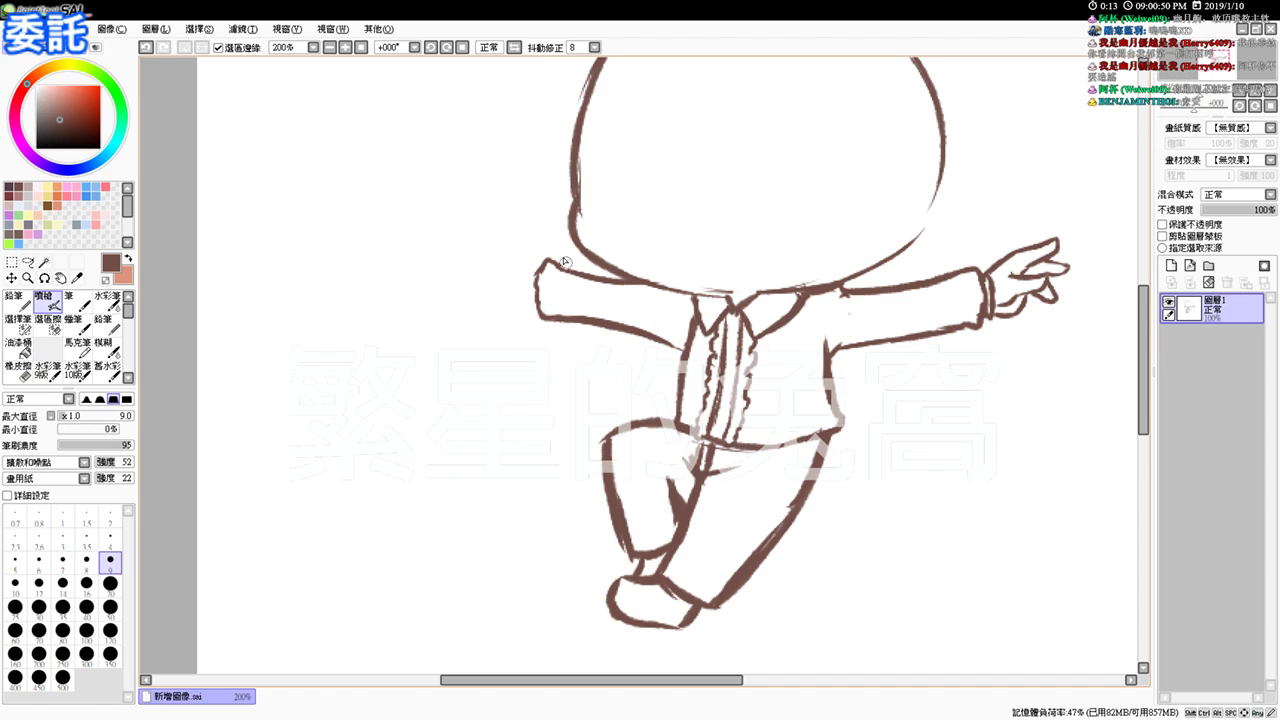
pyautogui.press('e')
pyautogui.press('v')
pyautogui.moveTo(521, 234); pyautogui.dragTo(545, 263)
pyautogui.hotkey('ctrl', 'z')
pyautogui.moveTo(652, 333); pyautogui.dragTo(682, 350)
pyautogui.moveTo(672, 346); pyautogui.dragTo(683, 351)
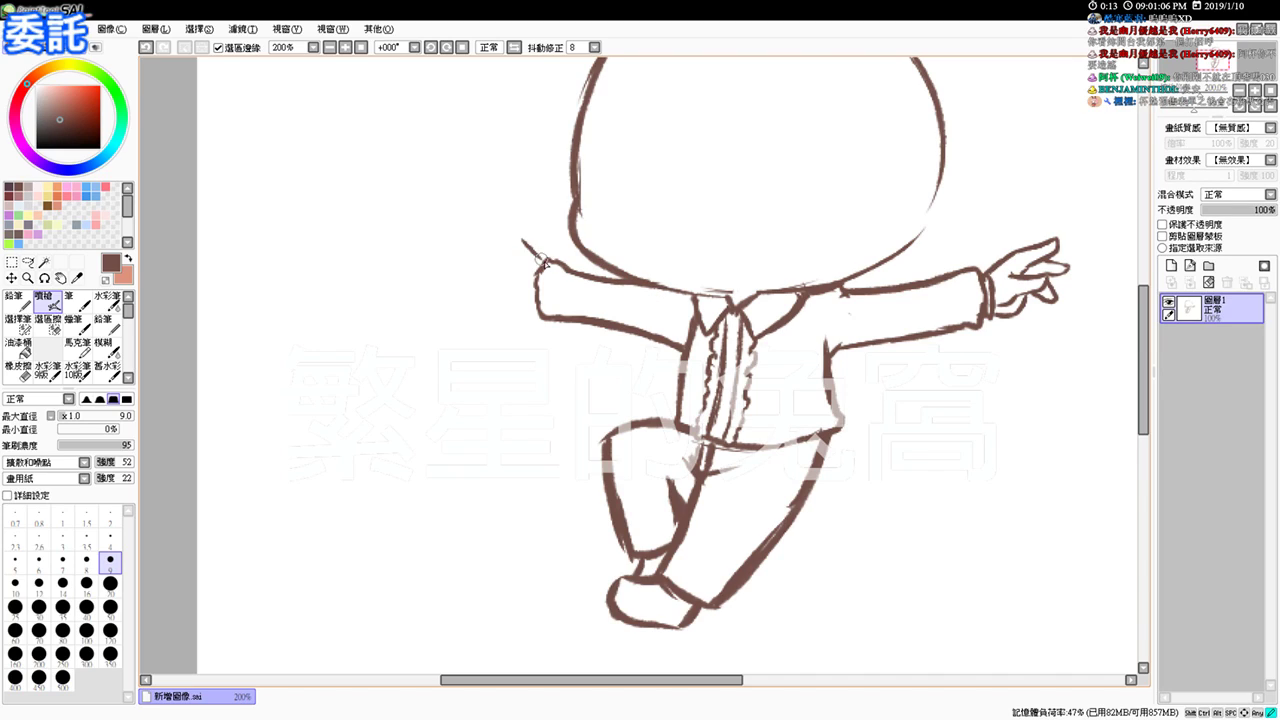
# Step: Try sketching a curled finger beyond the left wrist and erase its lines
pyautogui.moveTo(502, 256); pyautogui.dragTo(537, 291)
pyautogui.hotkey('ctrl', 'z')
pyautogui.moveTo(500, 248); pyautogui.dragTo(536, 267)
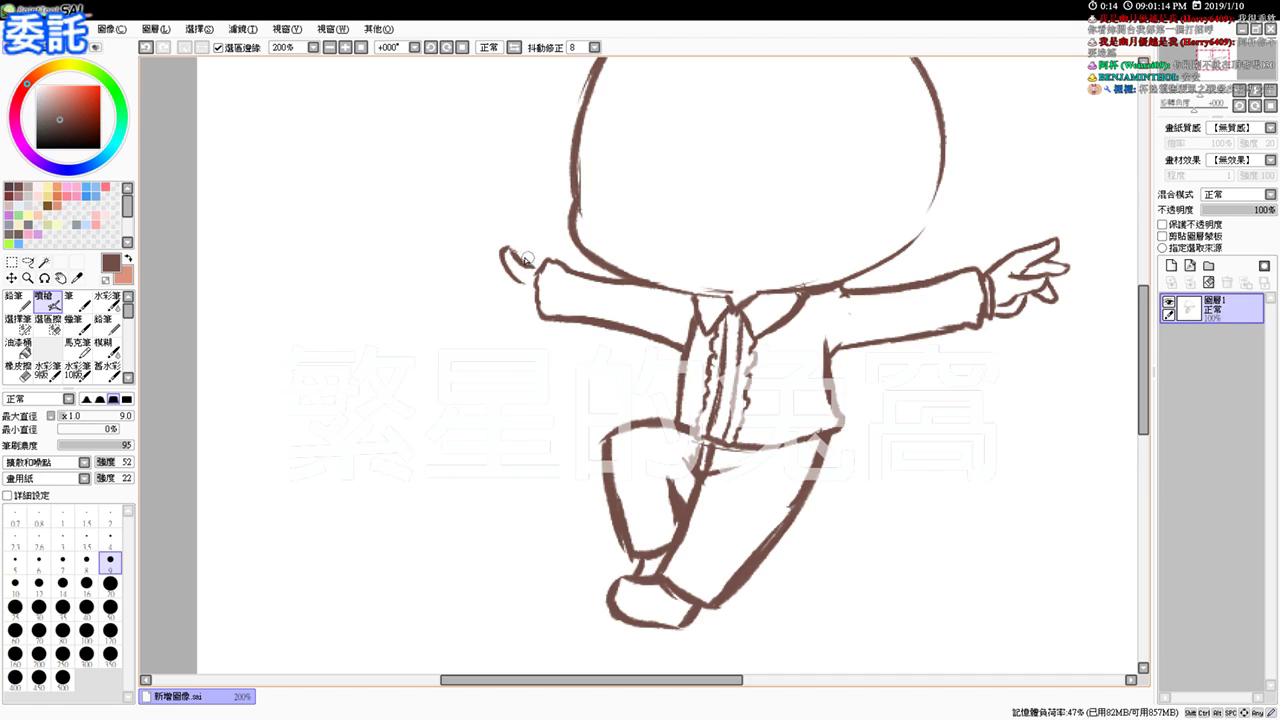
pyautogui.hotkey('ctrl', 'z')
pyautogui.moveTo(516, 240); pyautogui.dragTo(529, 265)
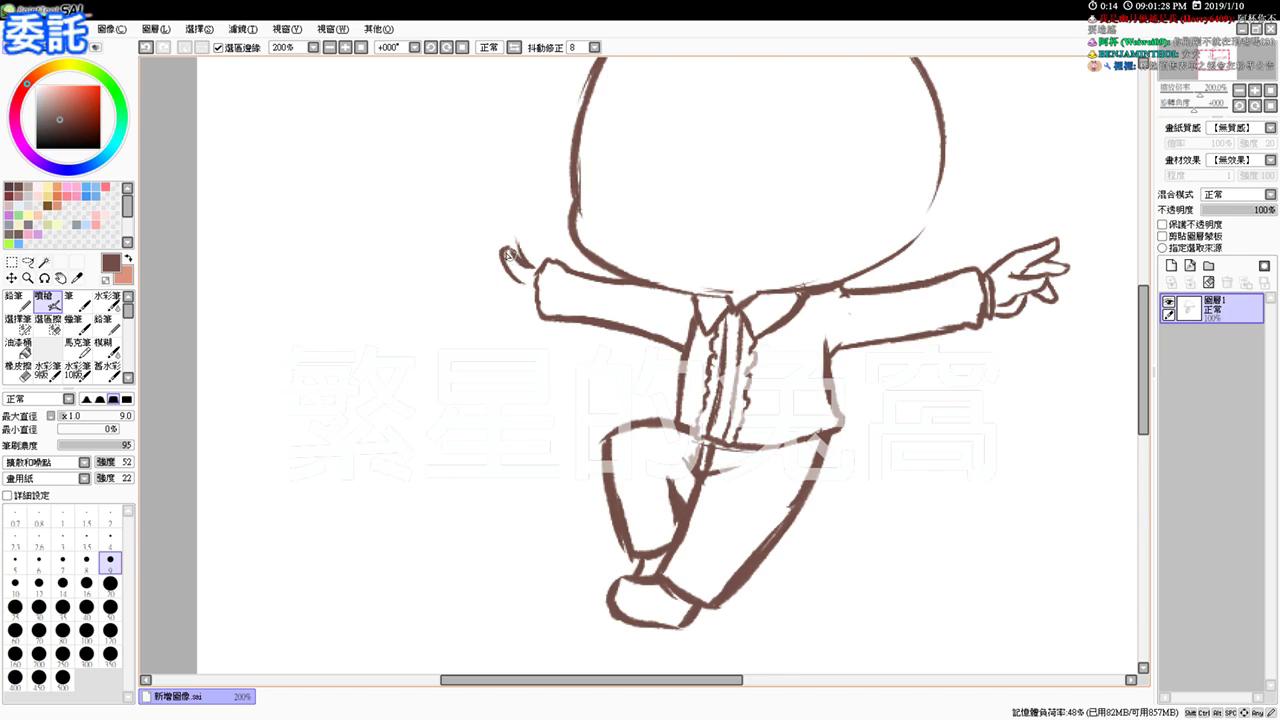
pyautogui.press('e')
pyautogui.moveTo(500, 245)
pyautogui.mouseDown()
pyautogui.moveTo(521, 258)
pyautogui.moveTo(520, 279)
pyautogui.moveTo(538, 261)
pyautogui.mouseUp()
pyautogui.press('e')
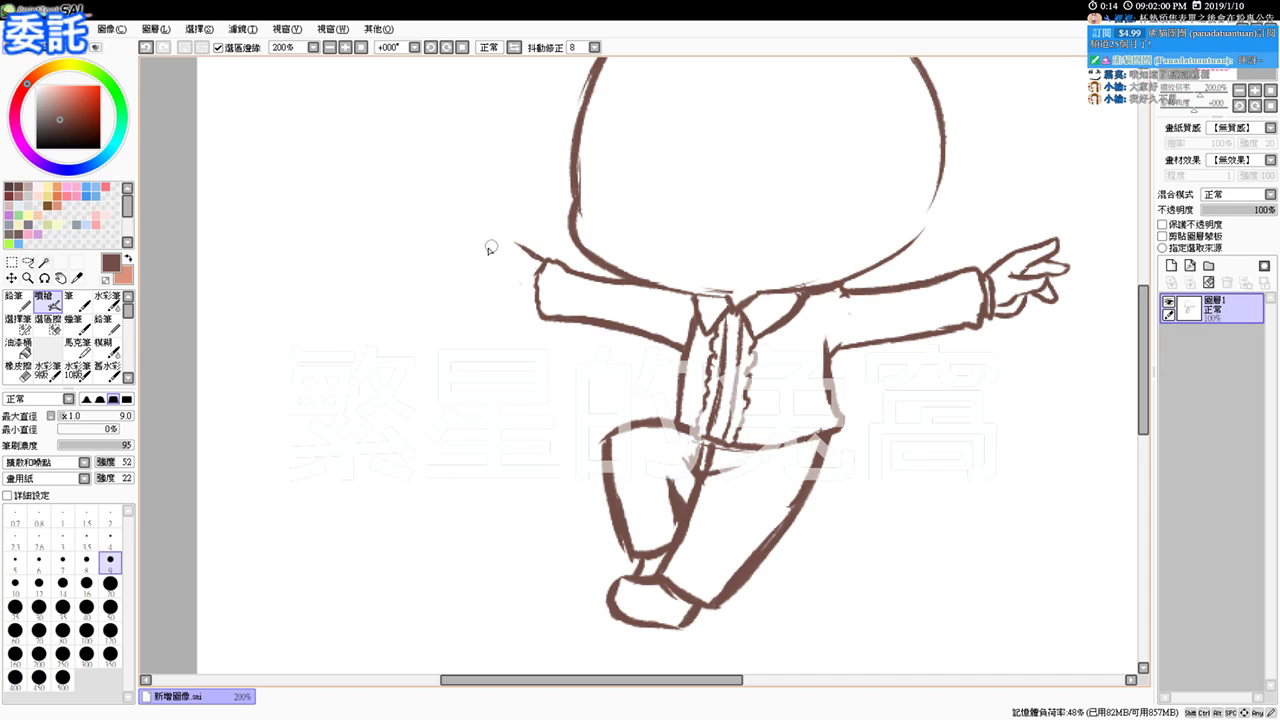
# Step: Draw the left hand with an extended upper finger and shorter spread fingers beneath it, attached to the sleeve's wrist
pyautogui.moveTo(516, 243)
pyautogui.mouseDown()
pyautogui.moveTo(478, 258)
pyautogui.moveTo(513, 243)
pyautogui.moveTo(533, 257)
pyautogui.mouseUp()
pyautogui.hotkey('ctrl', 'z')
pyautogui.hotkey('ctrl', 'z')
pyautogui.moveTo(514, 246)
pyautogui.mouseDown()
pyautogui.moveTo(533, 258)
pyautogui.moveTo(474, 257)
pyautogui.moveTo(494, 265)
pyautogui.mouseUp()
pyautogui.hotkey('ctrl', 'z')
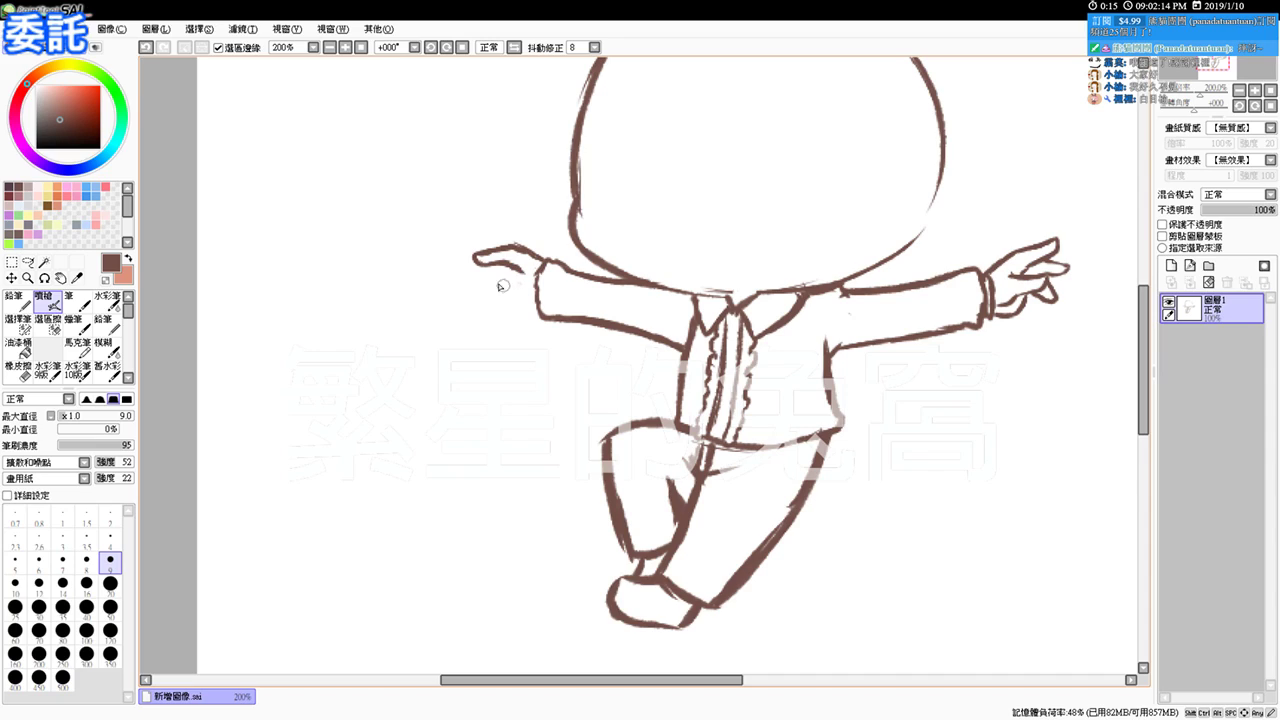
pyautogui.hotkey('ctrl', 'z')
pyautogui.moveTo(491, 277)
pyautogui.mouseDown()
pyautogui.moveTo(527, 277)
pyautogui.moveTo(496, 291)
pyautogui.mouseUp()
pyautogui.moveTo(496, 291)
pyautogui.mouseDown()
pyautogui.moveTo(536, 296)
pyautogui.moveTo(533, 315)
pyautogui.moveTo(495, 268)
pyautogui.moveTo(512, 258)
pyautogui.moveTo(491, 291)
pyautogui.mouseUp()
pyautogui.hotkey('ctrl', 'z')
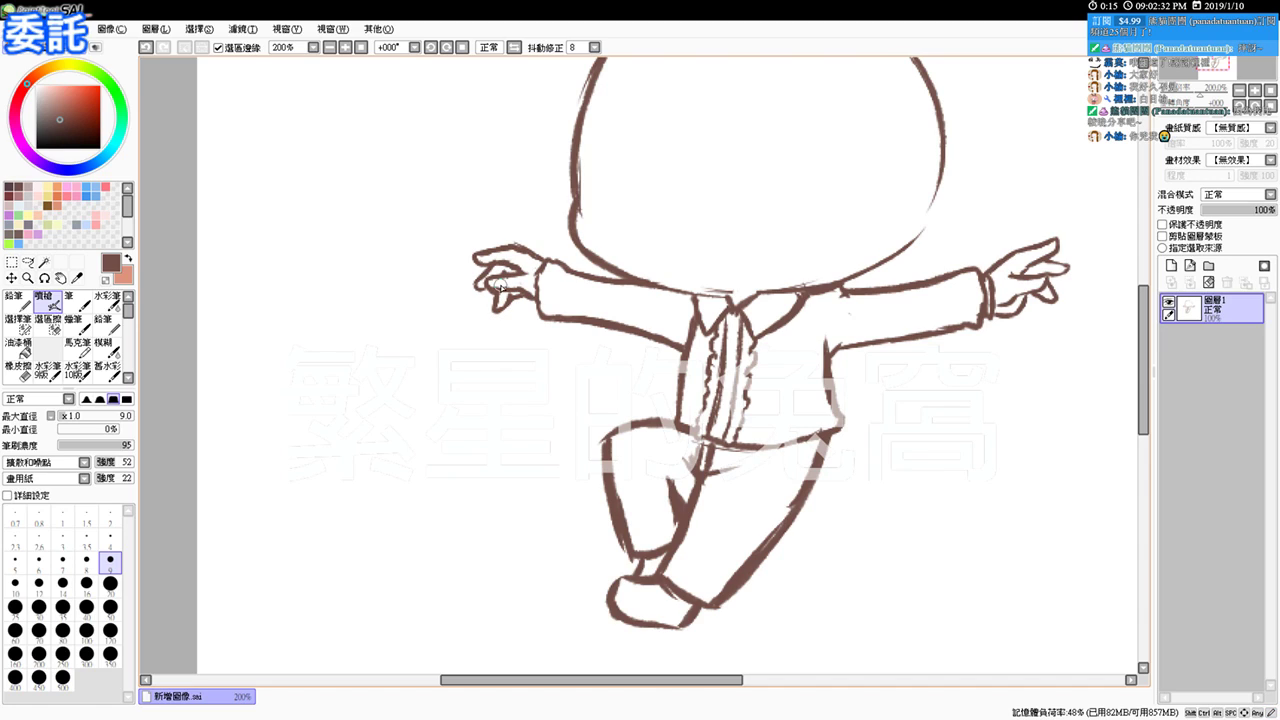
# Step: Lasso the right hand with the end of its sleeve, and shift it slightly inward to shorten the arm
pyautogui.click(345, 47)
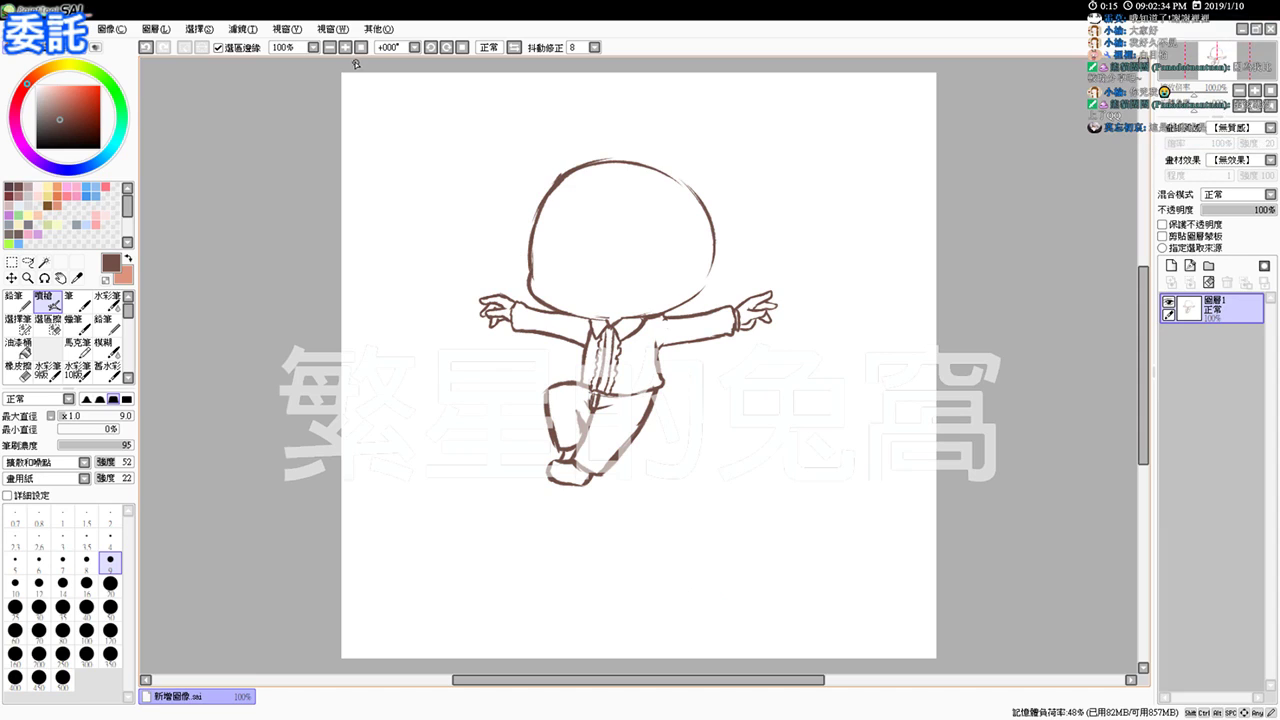
pyautogui.click(346, 48)
pyautogui.moveTo(803, 458); pyautogui.dragTo(843, 527)
pyautogui.moveTo(818, 485); pyautogui.dragTo(809, 471)
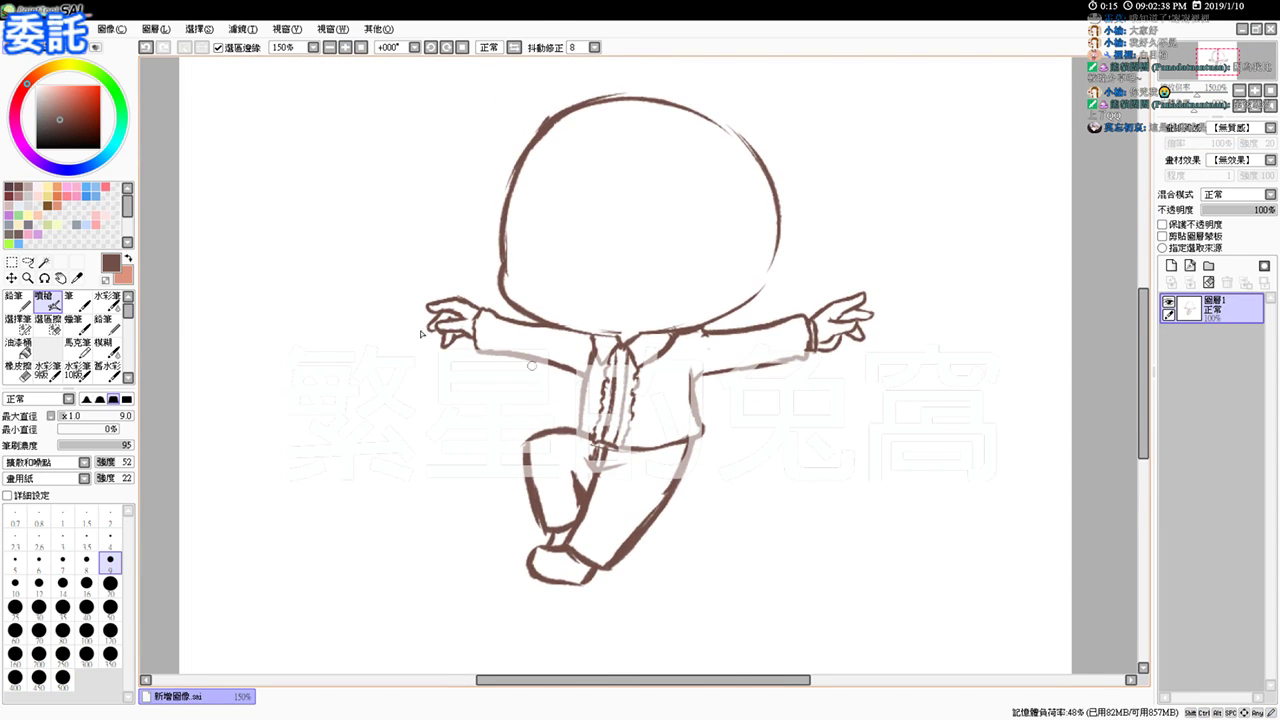
pyautogui.moveTo(715, 507); pyautogui.dragTo(700, 466)
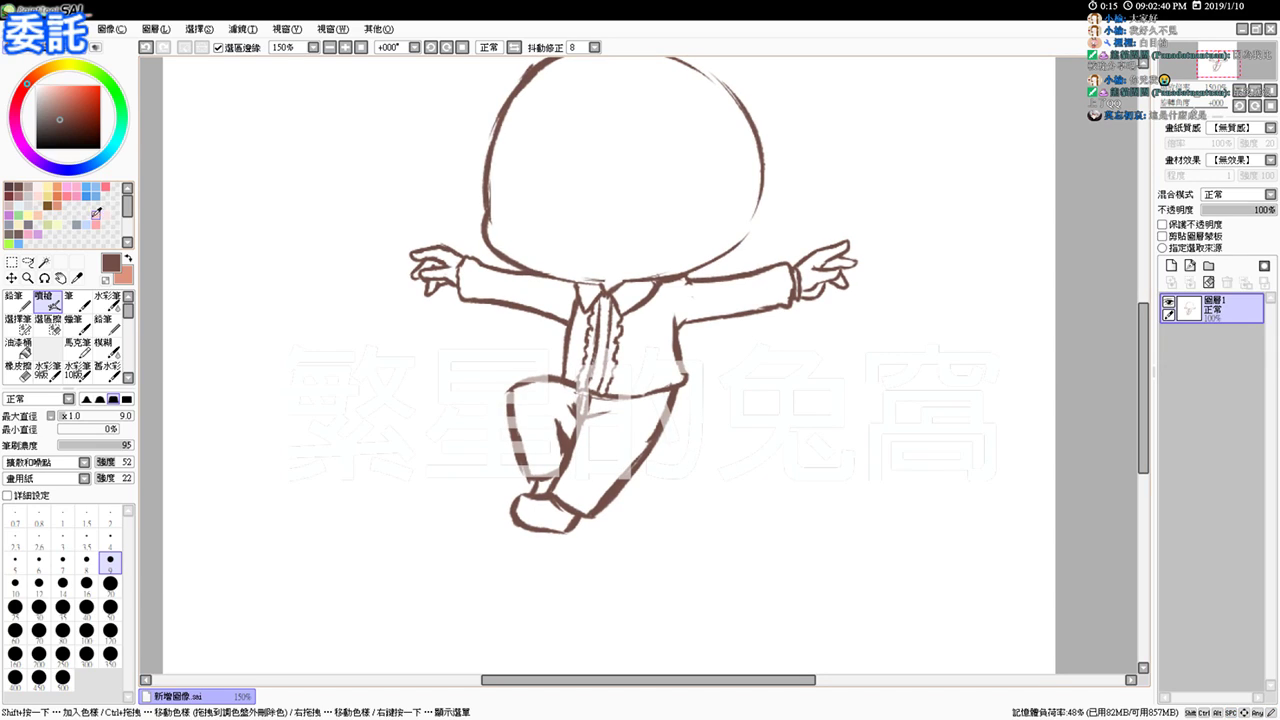
pyautogui.click(28, 262)
pyautogui.moveTo(768, 245)
pyautogui.mouseDown()
pyautogui.moveTo(744, 341)
pyautogui.moveTo(851, 314)
pyautogui.moveTo(856, 235)
pyautogui.moveTo(790, 230)
pyautogui.mouseUp()
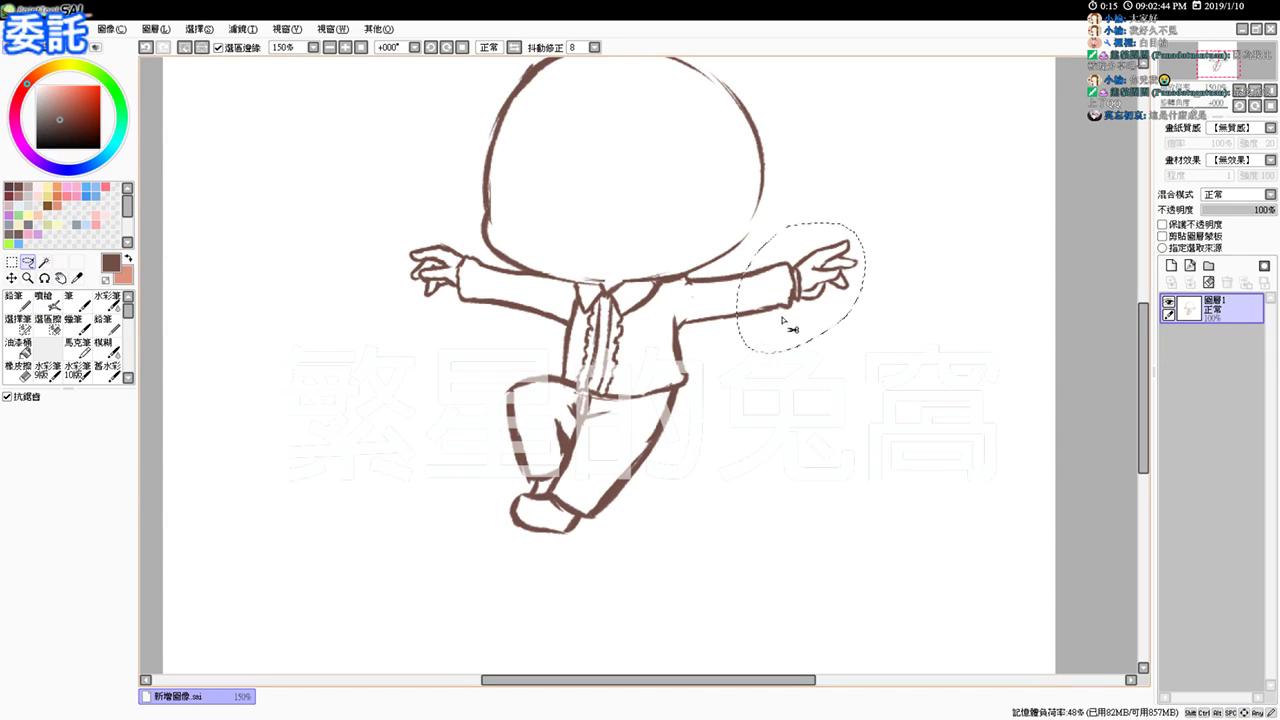
pyautogui.hotkey('ctrl', 't')
pyautogui.moveTo(789, 323); pyautogui.dragTo(759, 302)
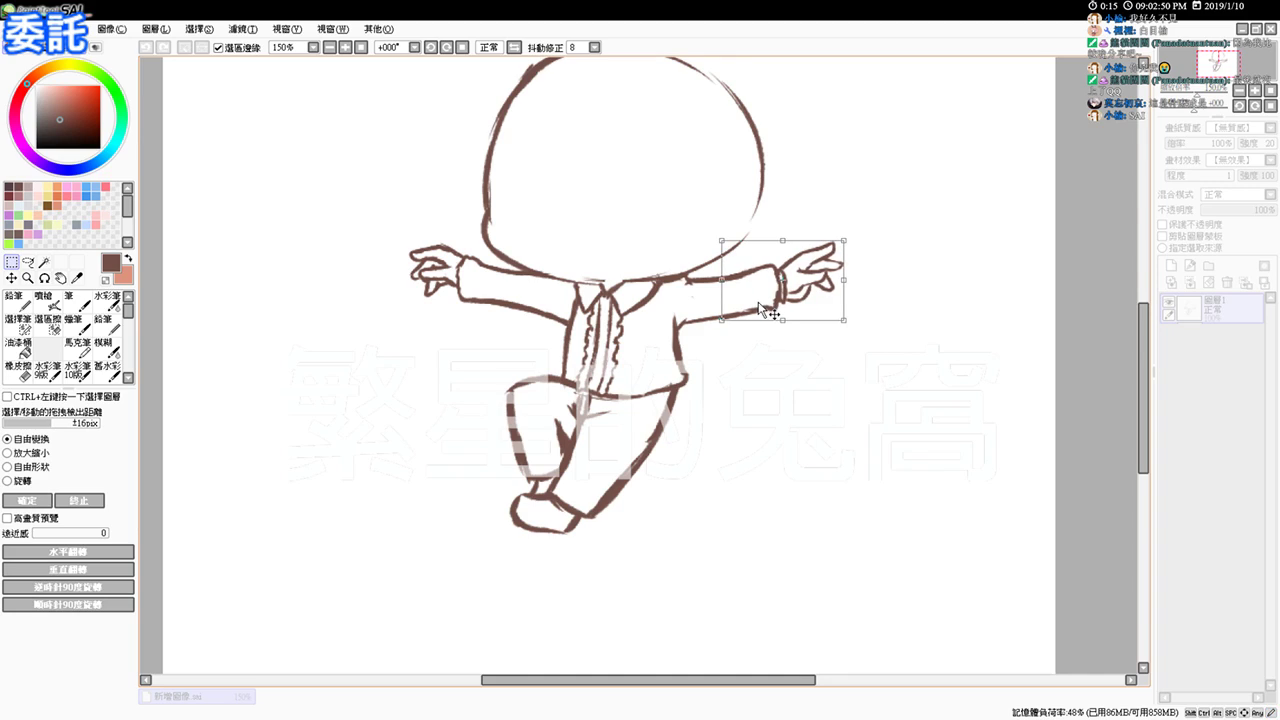
pyautogui.press('Return')
pyautogui.hotkey('ctrl', 'd')
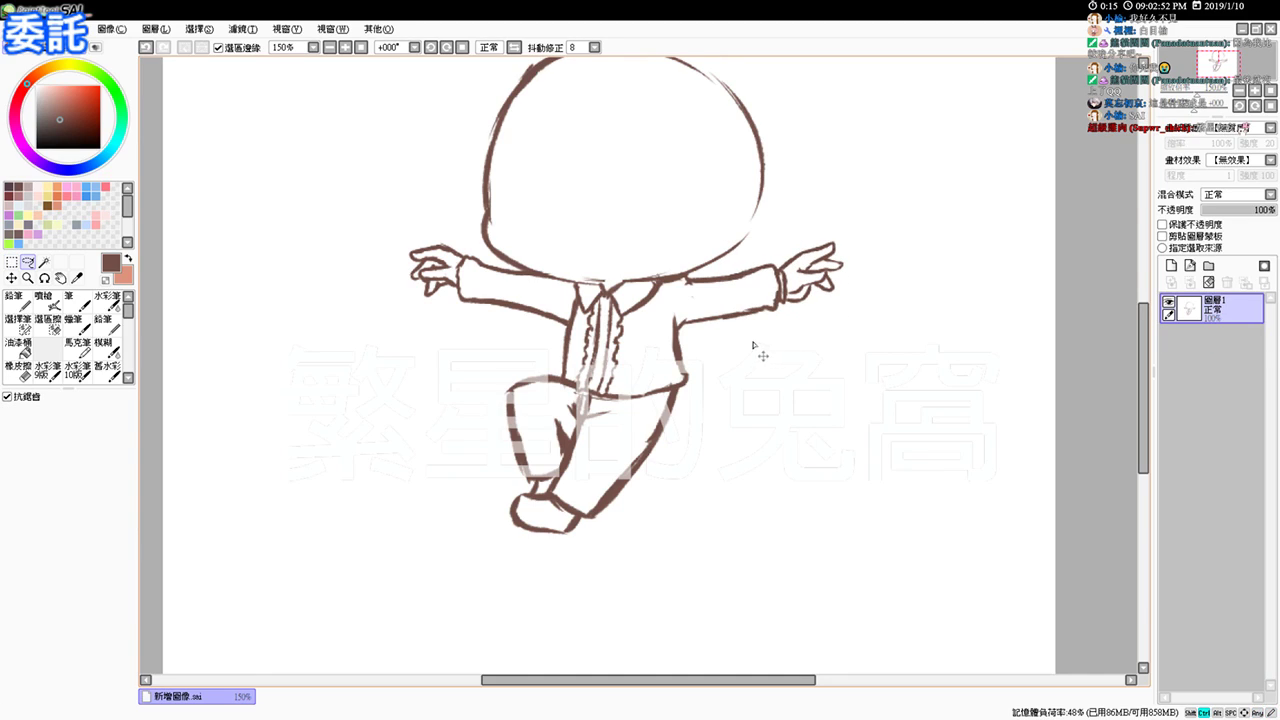
# Step: Lasso the left hand with the end of its sleeve, and shift it slightly inward to shorten the arm
pyautogui.moveTo(390, 232)
pyautogui.mouseDown()
pyautogui.moveTo(382, 313)
pyautogui.moveTo(510, 300)
pyautogui.mouseUp()
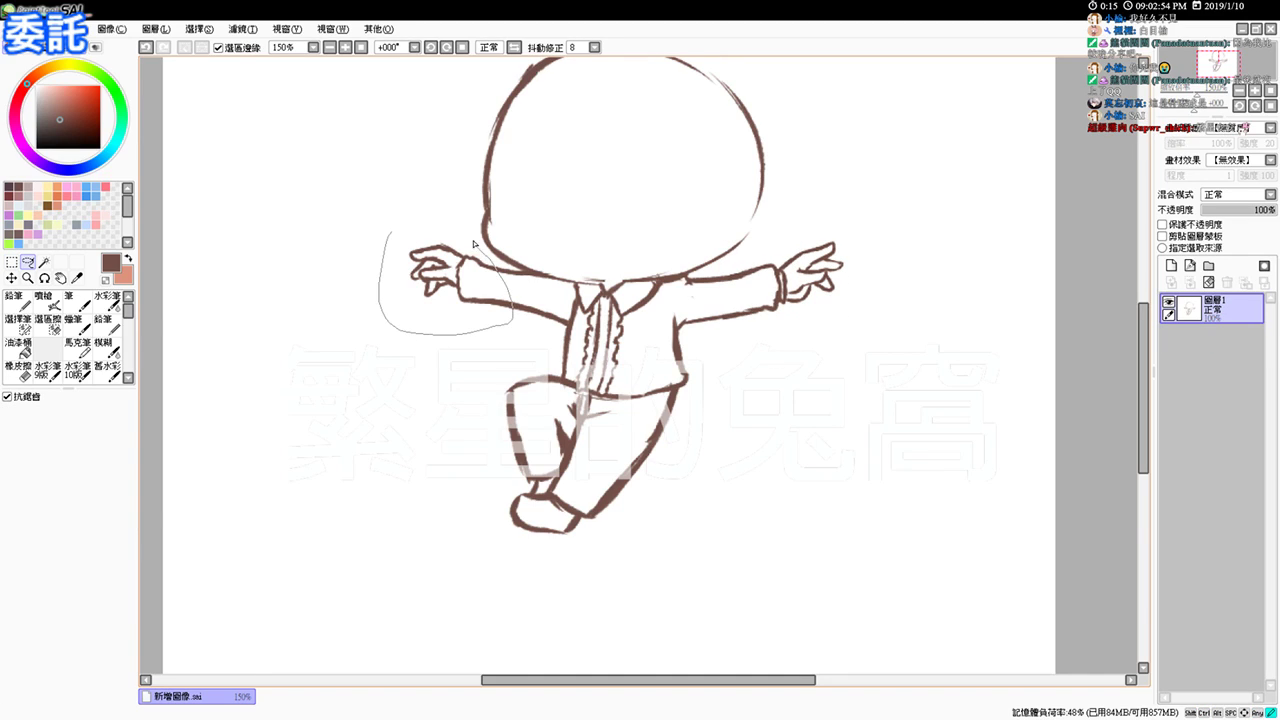
pyautogui.moveTo(476, 245); pyautogui.dragTo(430, 236)
pyautogui.hotkey('ctrl', 't')
pyautogui.moveTo(490, 296); pyautogui.dragTo(500, 302)
pyautogui.press('Return')
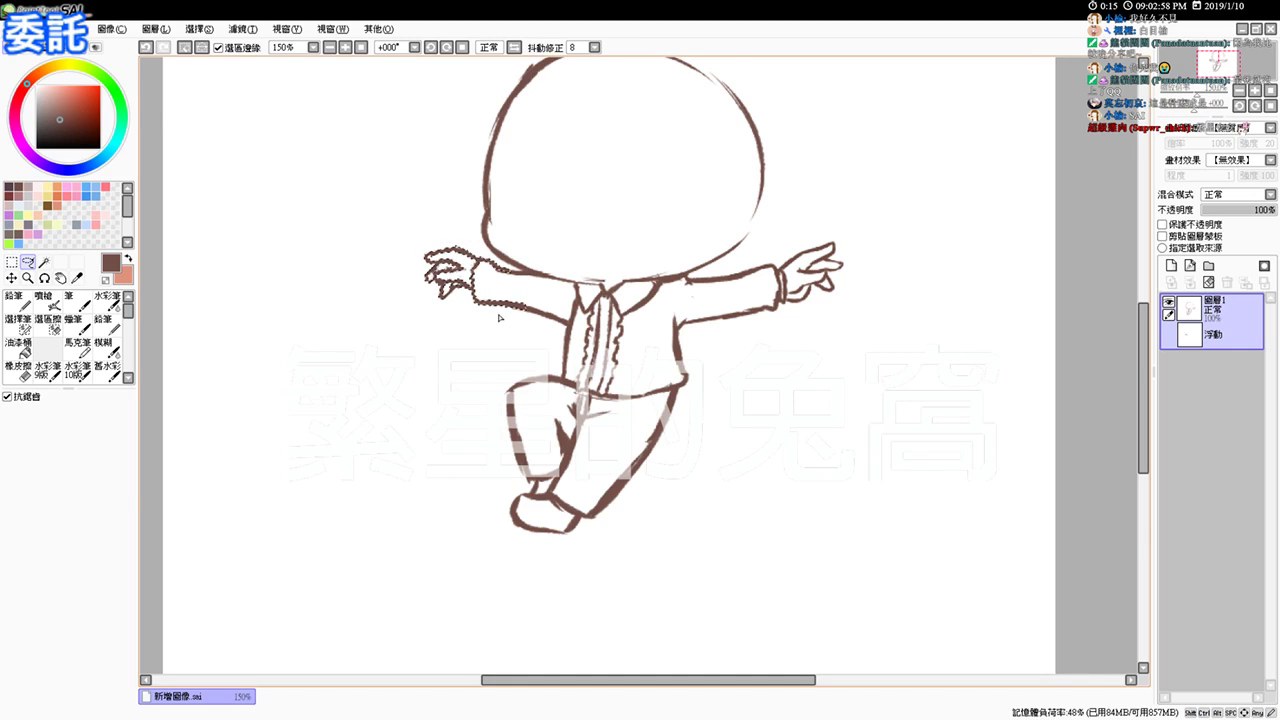
pyautogui.hotkey('ctrl', 'd')
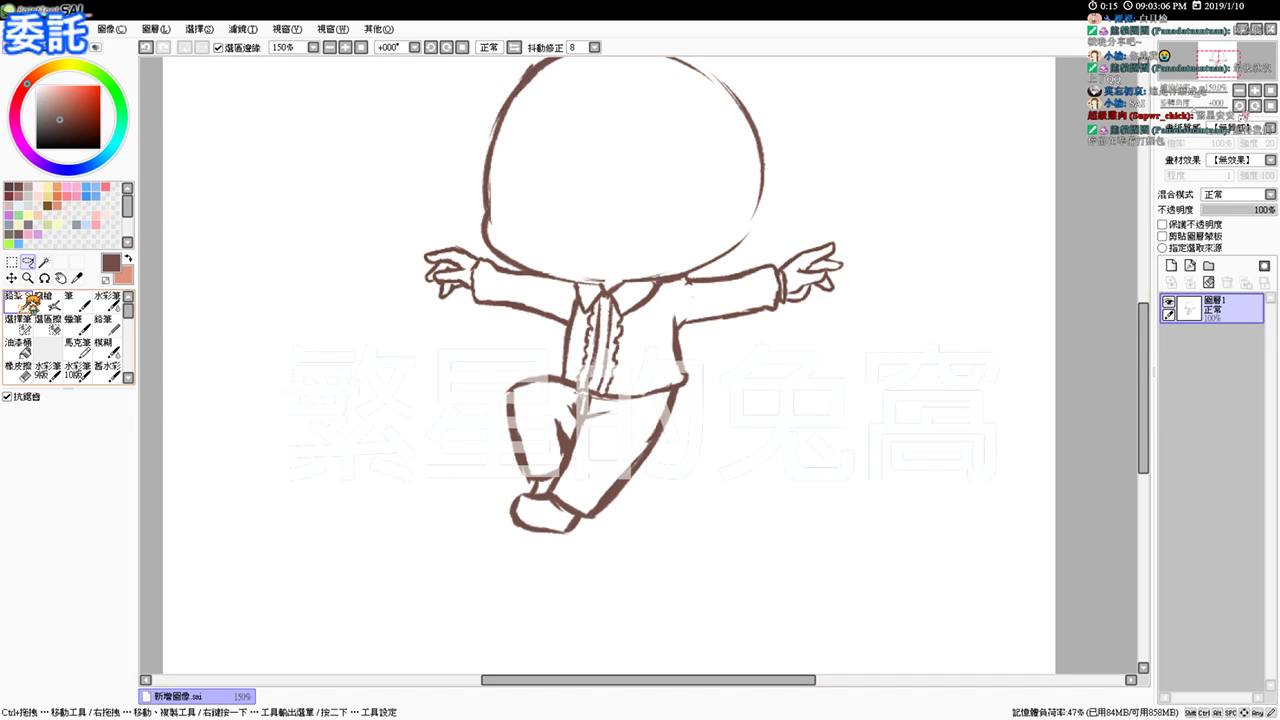
# Step: Refine the left hand's fingertips and lower fingers, alternately redrawing their outlines and erasing excess line work
pyautogui.hotkey('ctrl', '+')
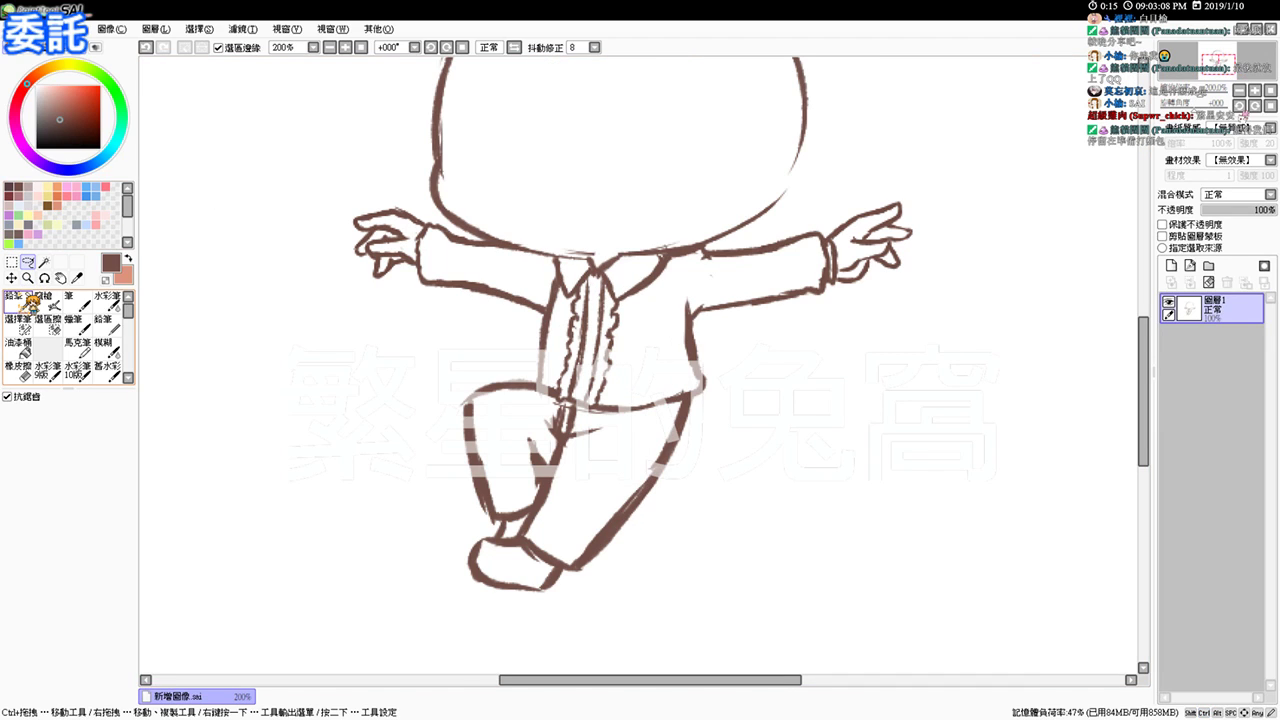
pyautogui.moveTo(508, 271)
pyautogui.mouseDown()
pyautogui.moveTo(540, 345)
pyautogui.moveTo(652, 378)
pyautogui.moveTo(590, 384)
pyautogui.mouseUp()
pyautogui.click(44, 300)
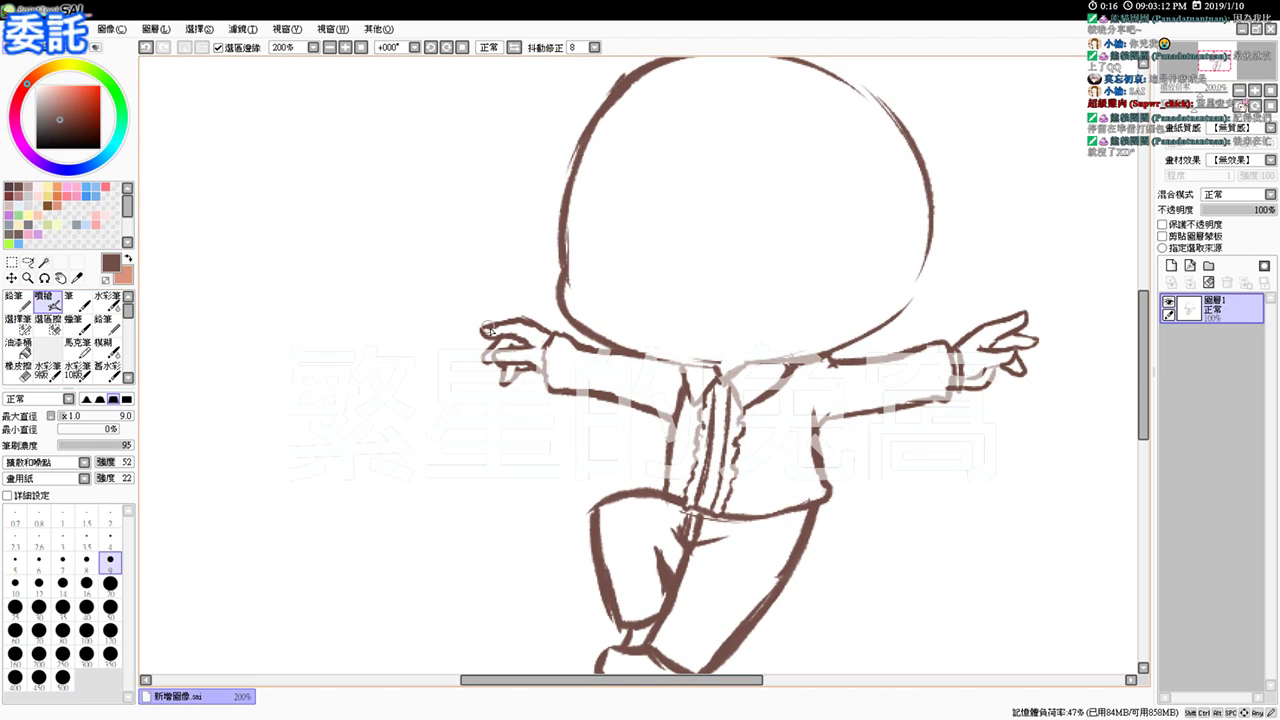
pyautogui.press('e')
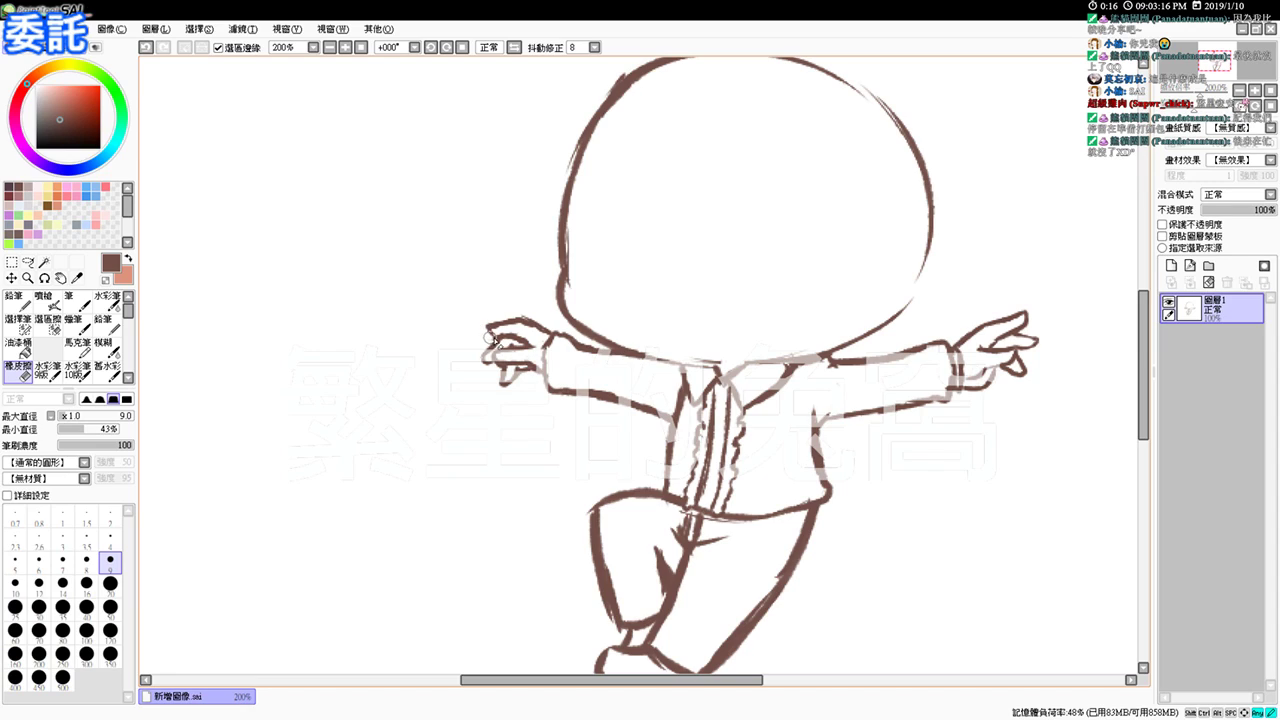
pyautogui.press('b')
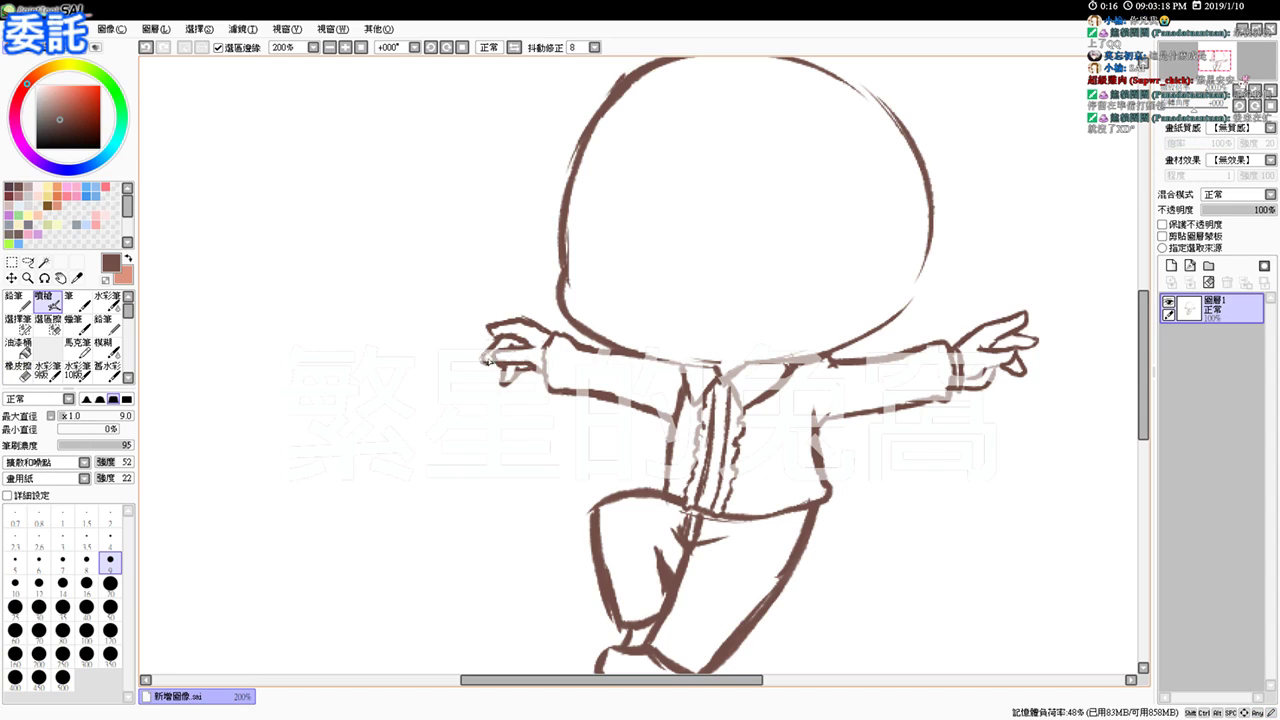
pyautogui.press('e')
pyautogui.press('v')
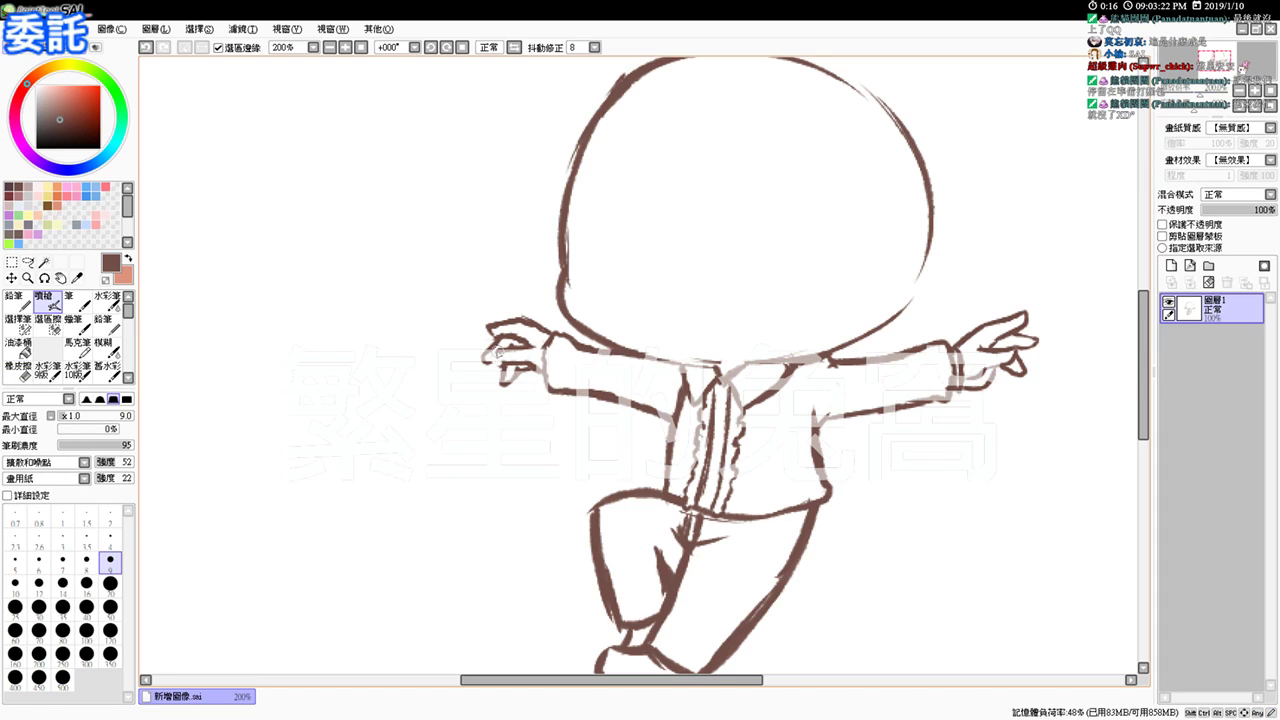
pyautogui.press('e')
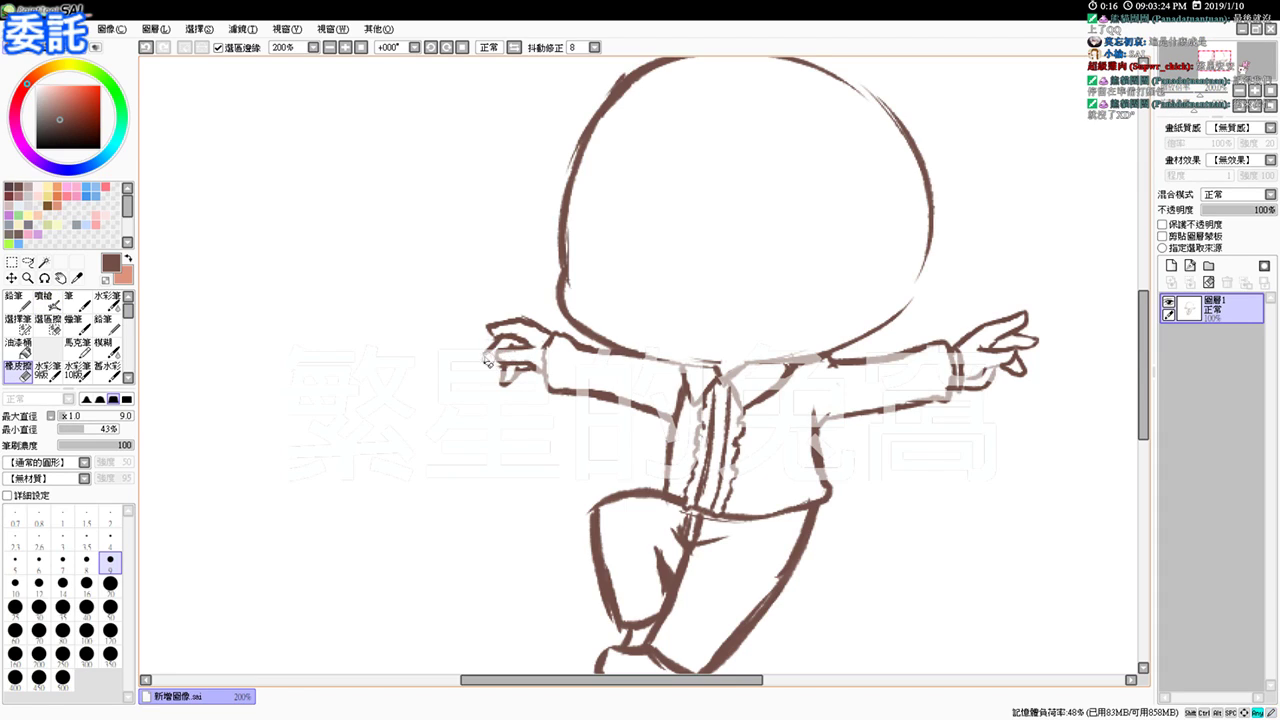
pyautogui.press('v')
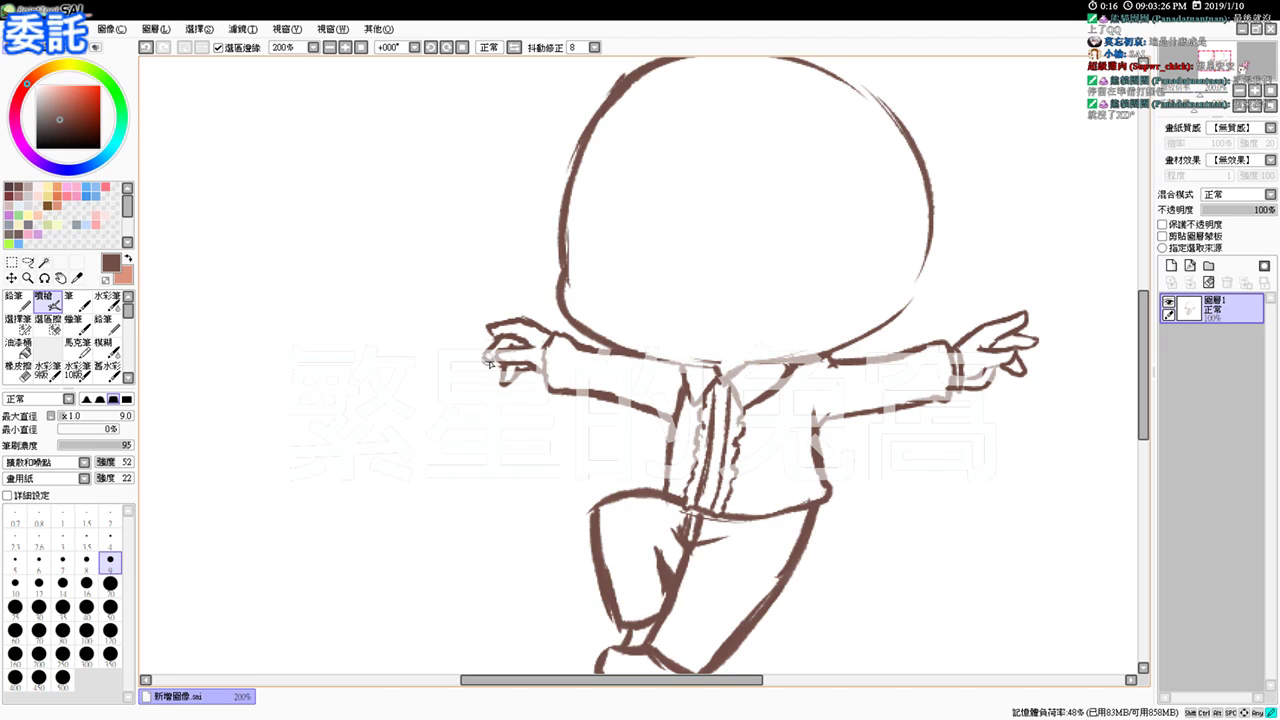
pyautogui.press('e')
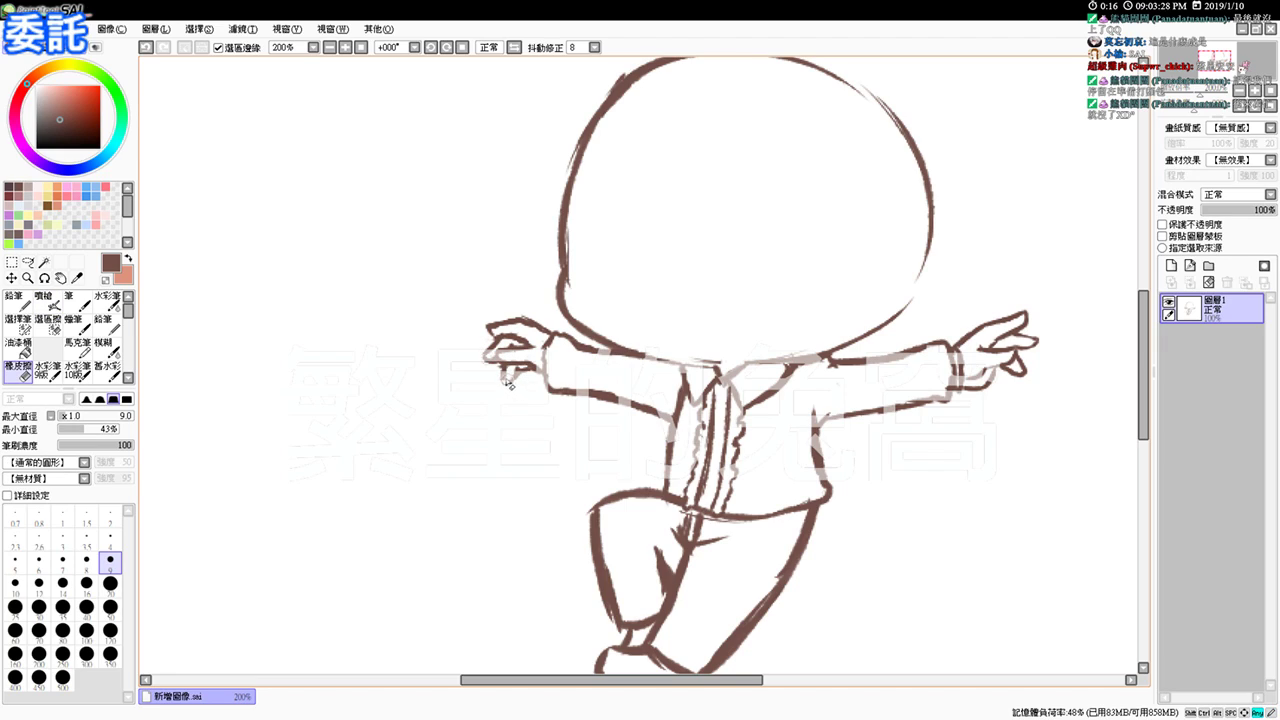
pyautogui.press('v')
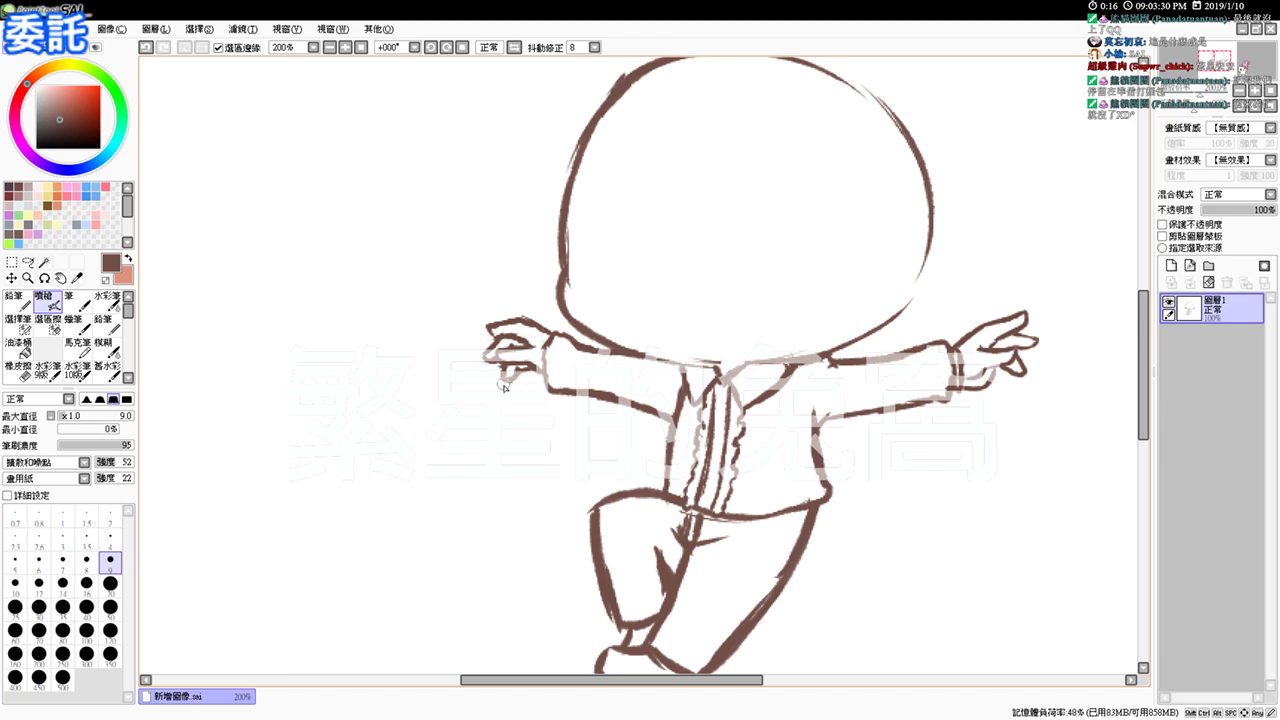
# Step: Touch up the upper outline of the left hand with the eraser and brush
pyautogui.moveTo(996, 362); pyautogui.dragTo(803, 400)
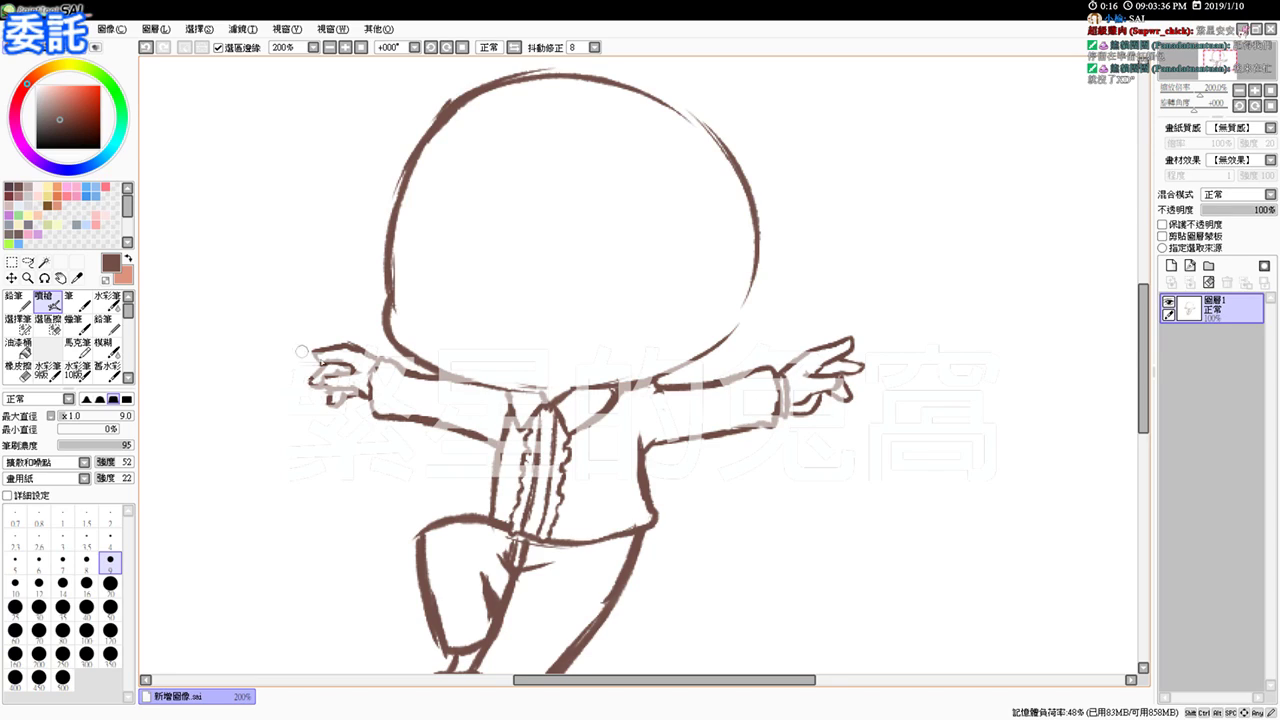
pyautogui.press('e')
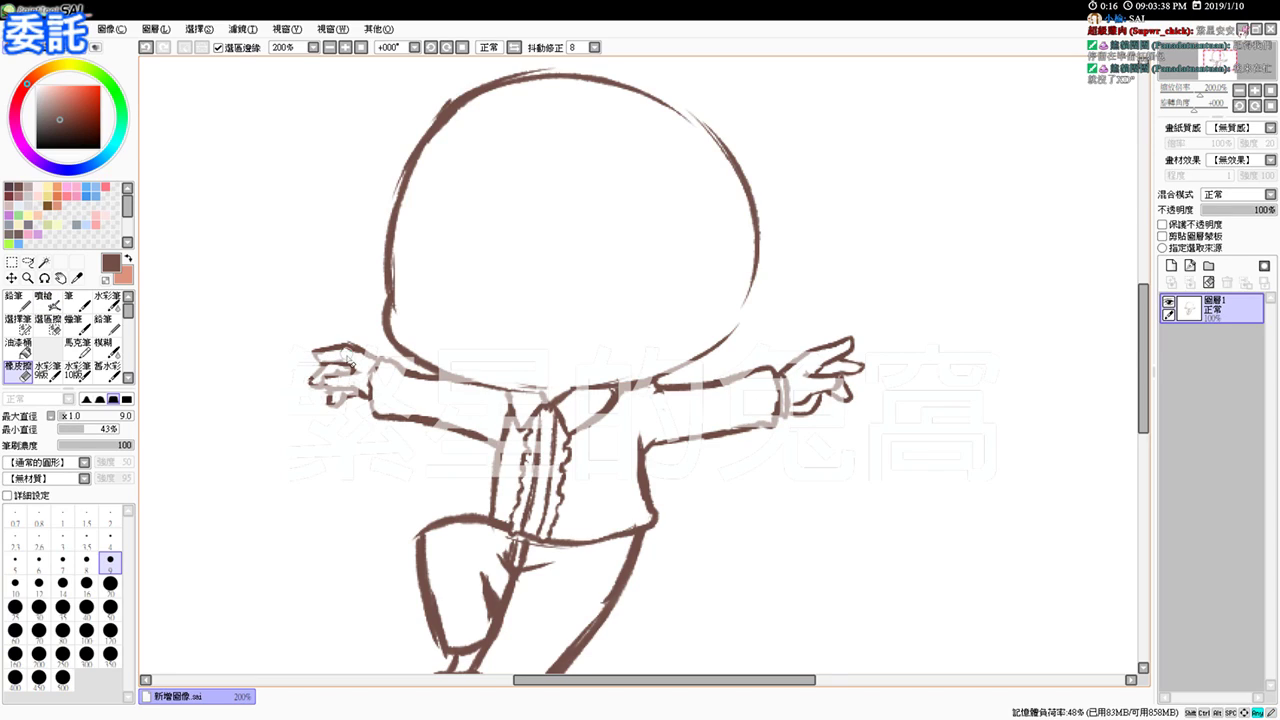
pyautogui.press('v')
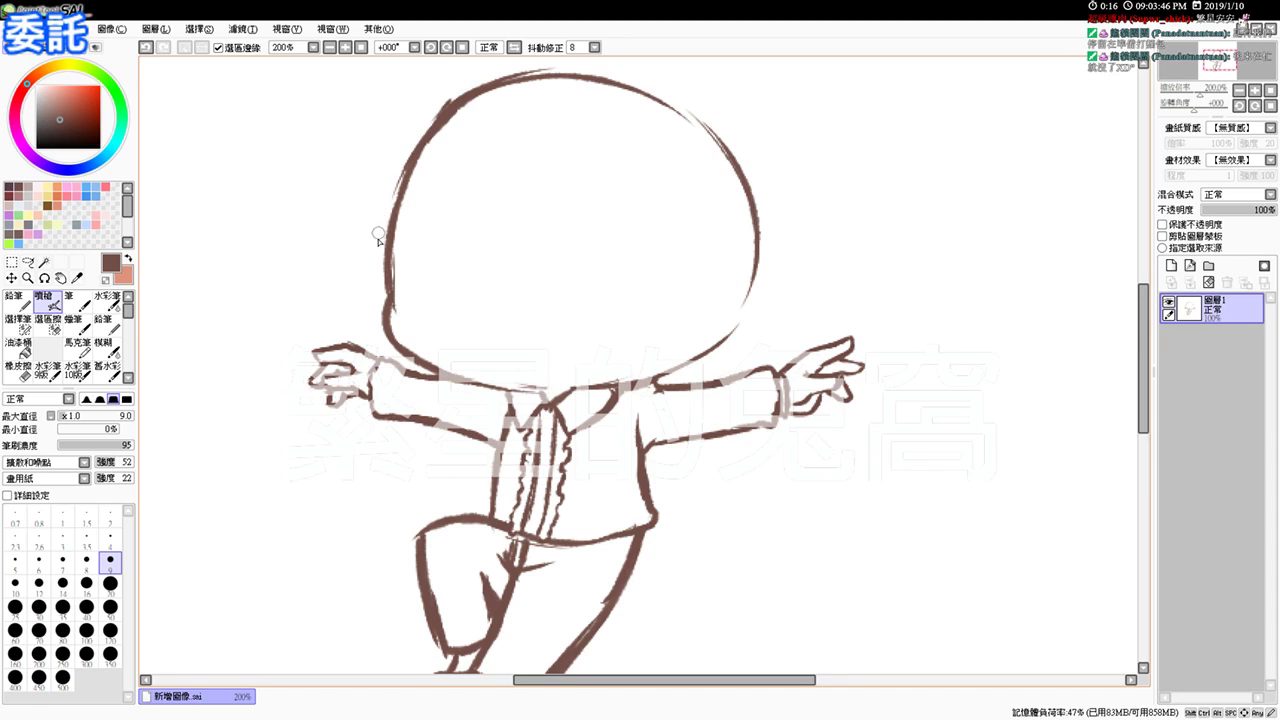
pyautogui.moveTo(377, 288); pyautogui.dragTo(431, 232)
pyautogui.hotkey('ctrl', 'z')
# Step: Lasso both legs and the shoe below the shirt hem, and free-transform them slightly longer and larger while keeping them aligned with the waist
pyautogui.click(361, 47)
pyautogui.click(345, 47)
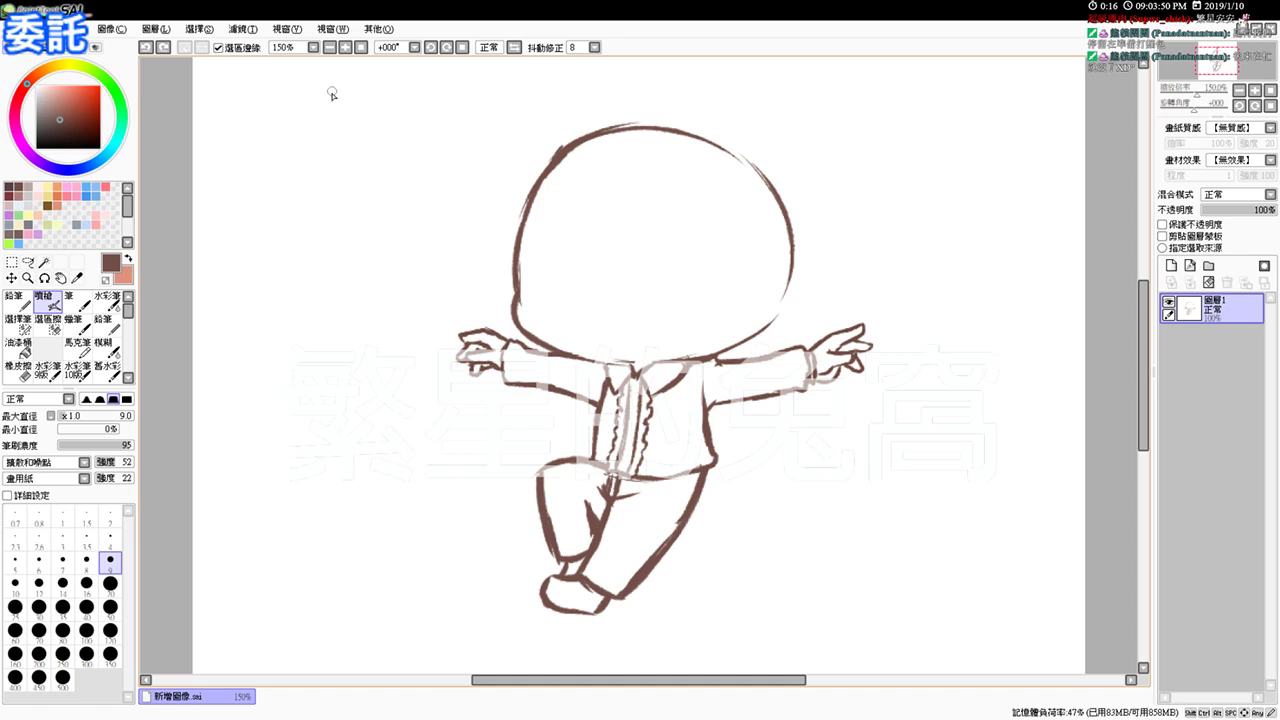
pyautogui.moveTo(806, 471); pyautogui.dragTo(757, 400)
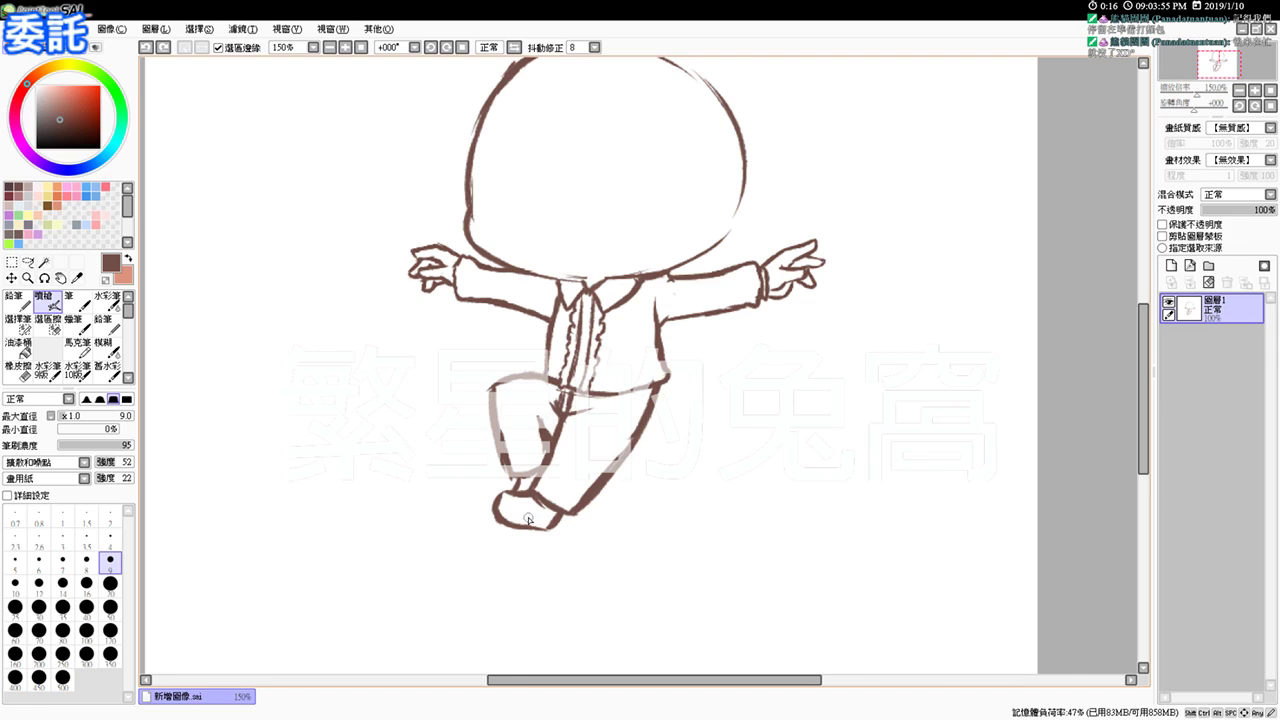
pyautogui.click(28, 262)
pyautogui.moveTo(460, 382)
pyautogui.mouseDown()
pyautogui.moveTo(460, 546)
pyautogui.moveTo(687, 550)
pyautogui.moveTo(666, 408)
pyautogui.mouseUp()
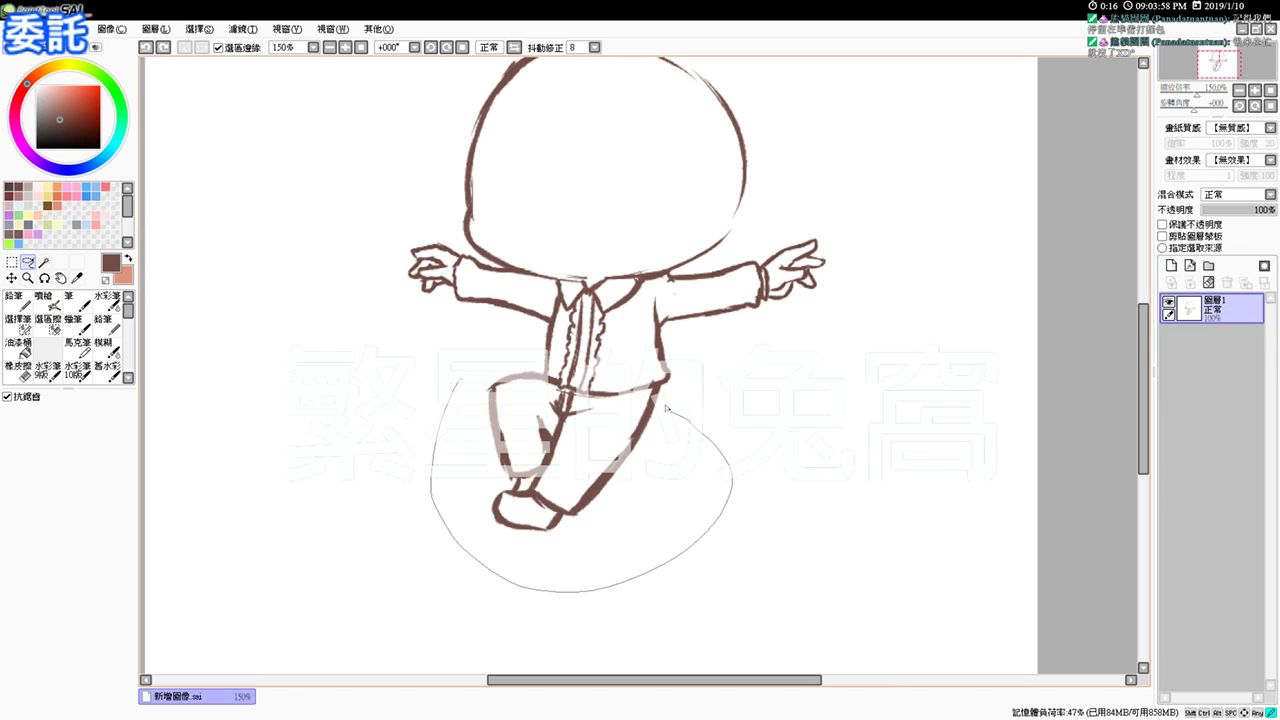
pyautogui.moveTo(555, 390); pyautogui.dragTo(488, 378)
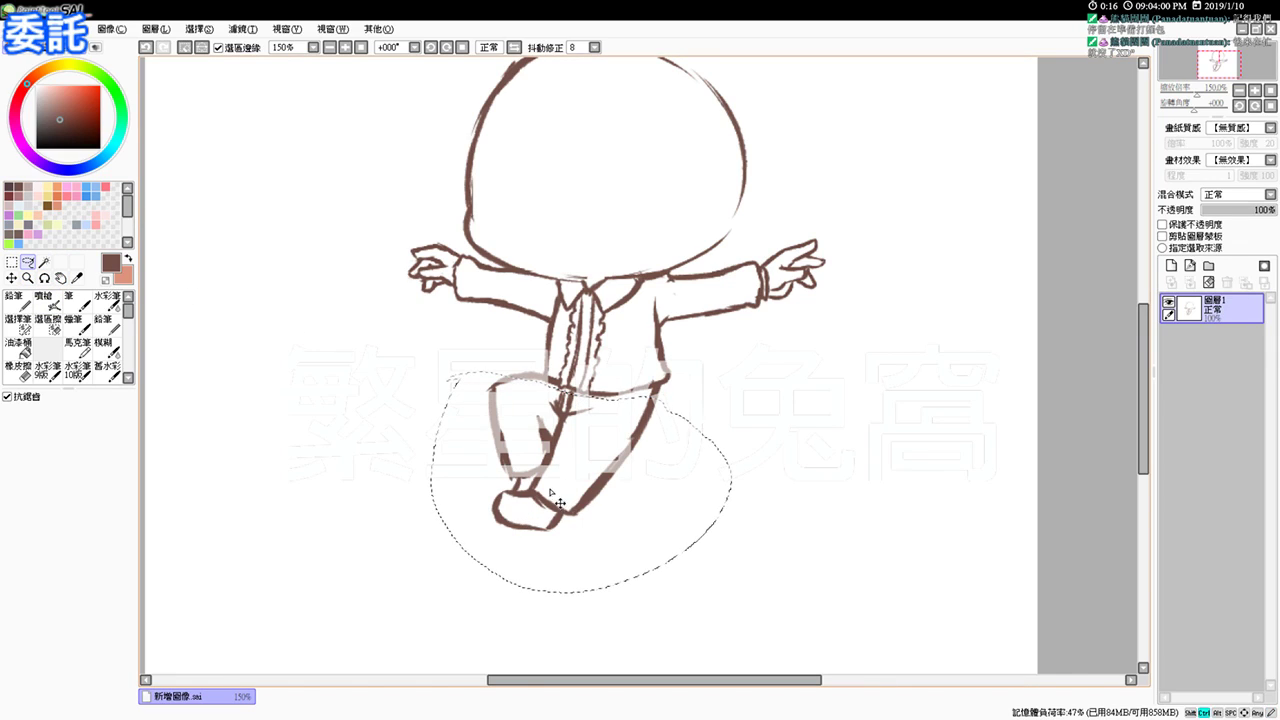
pyautogui.hotkey('ctrl', 't')
pyautogui.moveTo(488, 535); pyautogui.dragTo(472, 563)
pyautogui.moveTo(547, 494); pyautogui.dragTo(547, 488)
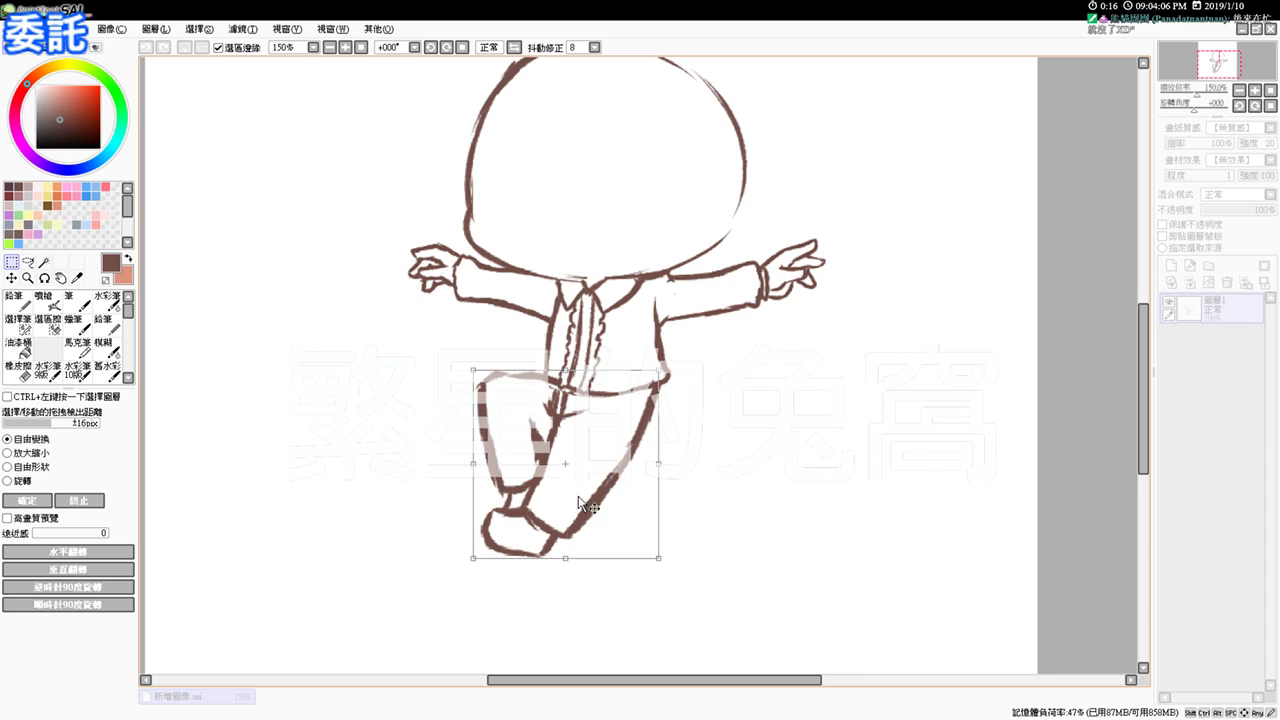
pyautogui.moveTo(658, 557); pyautogui.dragTo(634, 511)
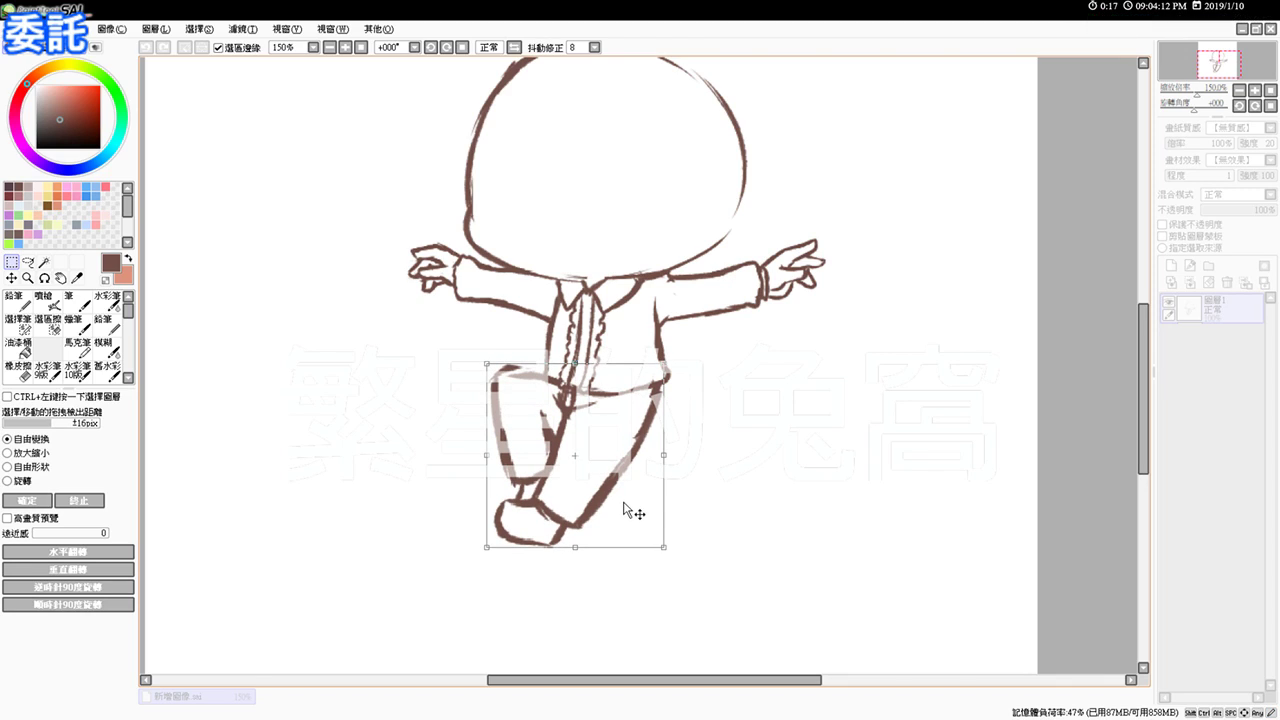
pyautogui.press('Return')
pyautogui.hotkey('ctrl', 'd')
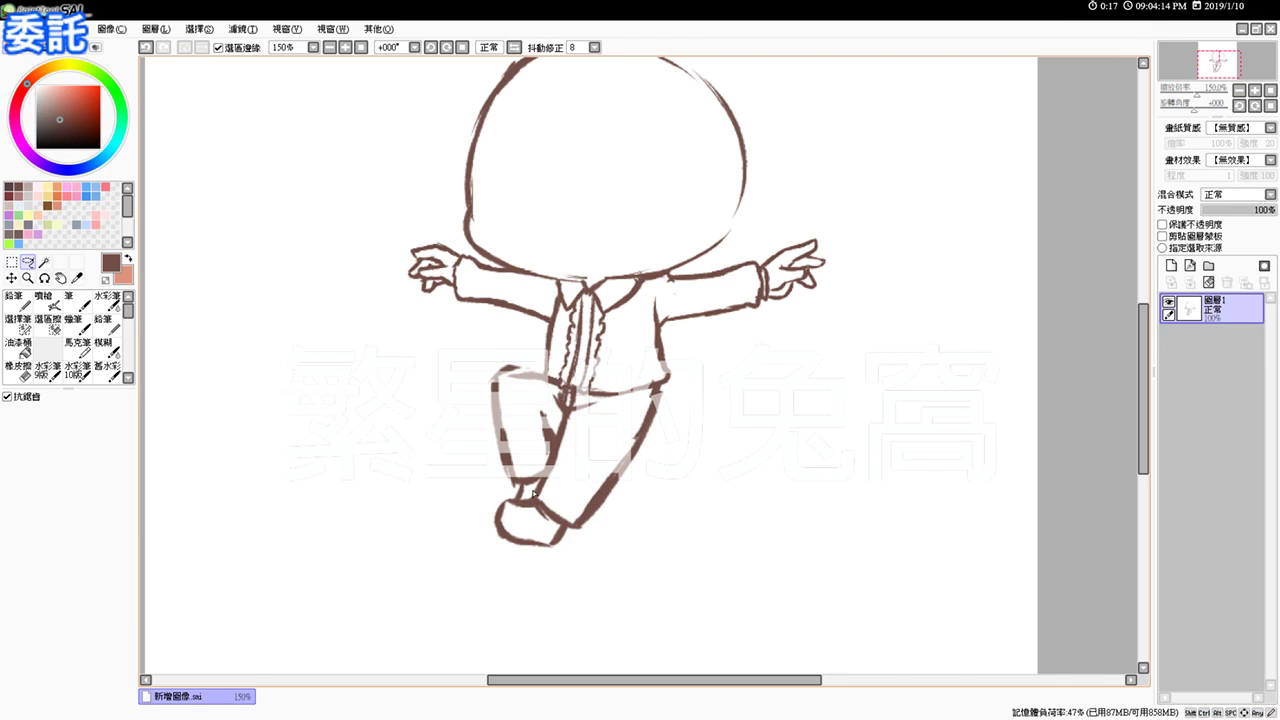
# Step: Clean up the bent leg's knee and ankle outlines with alternating eraser and brush strokes
pyautogui.click(56, 312)
pyautogui.press('e')
pyautogui.moveTo(492, 375); pyautogui.dragTo(511, 367)
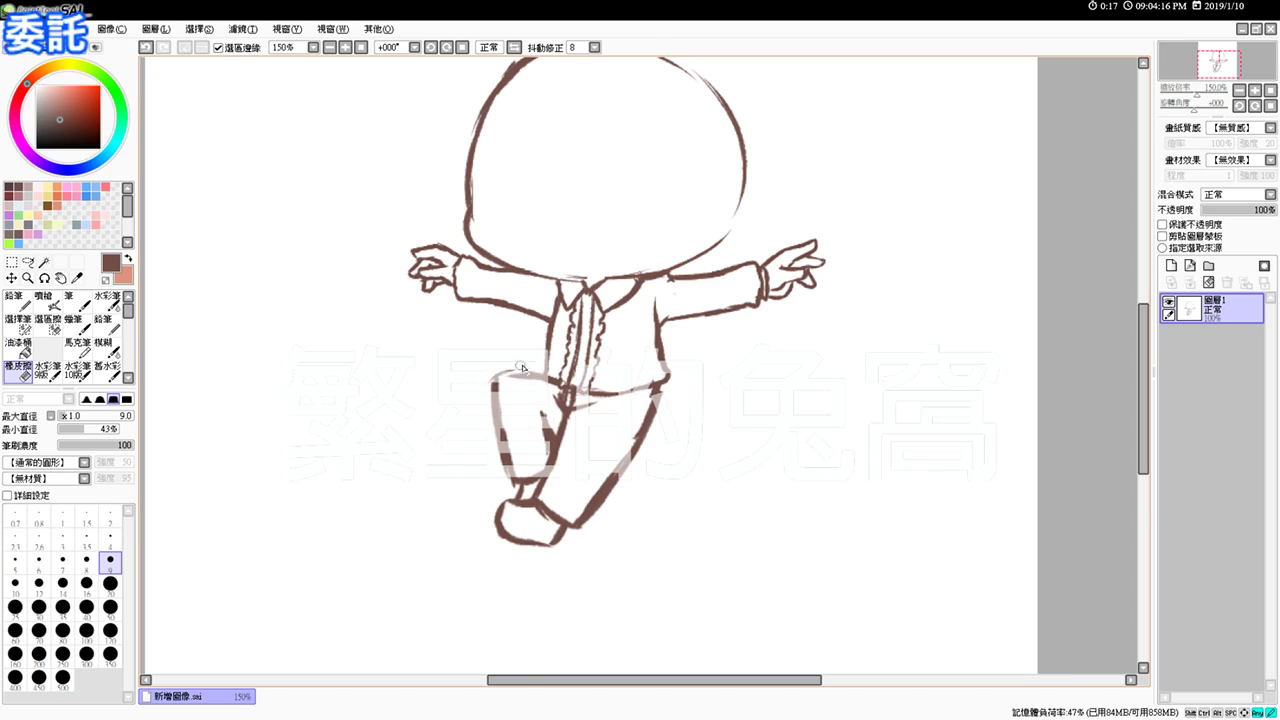
pyautogui.press('v')
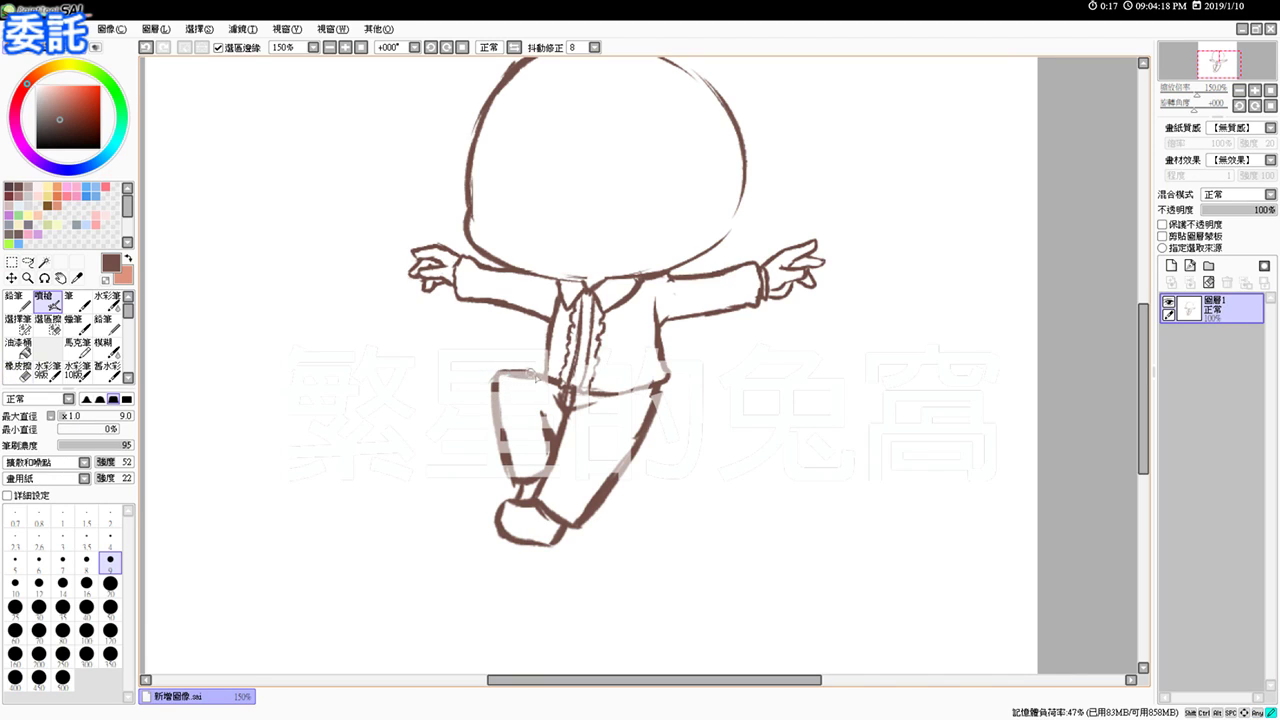
pyautogui.press('e')
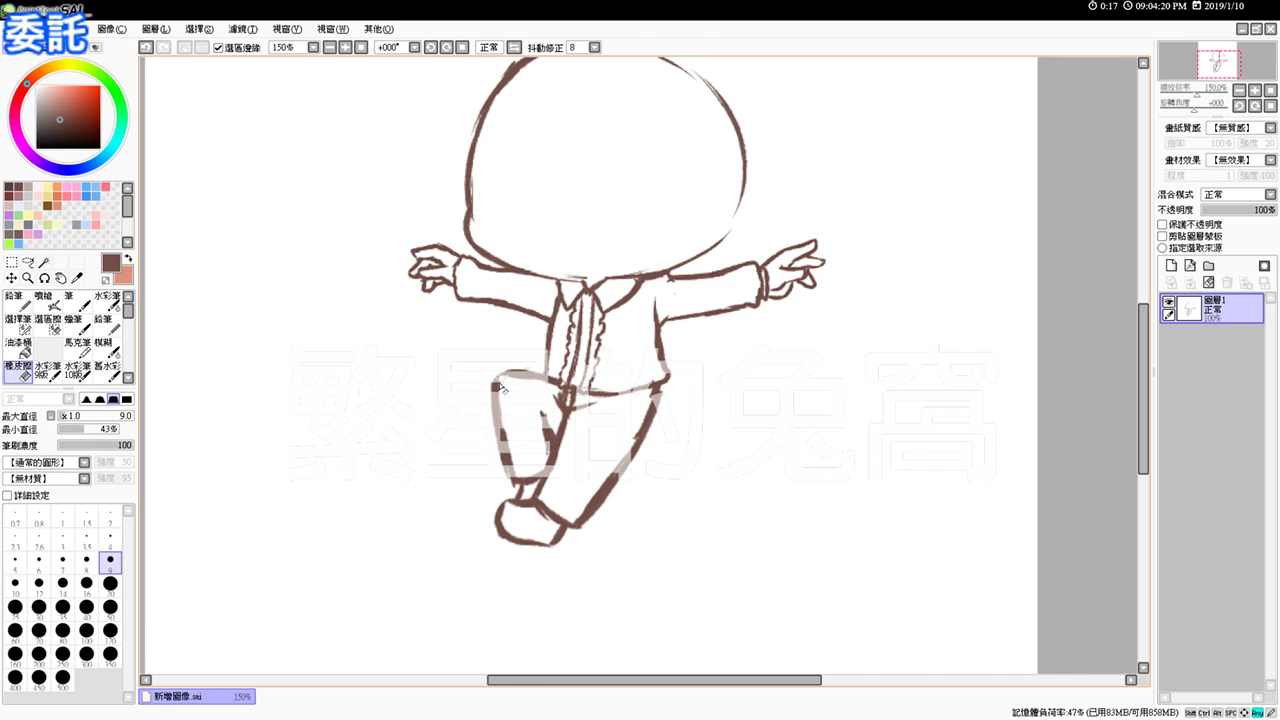
pyautogui.press('v')
pyautogui.press('e')
pyautogui.press('v')
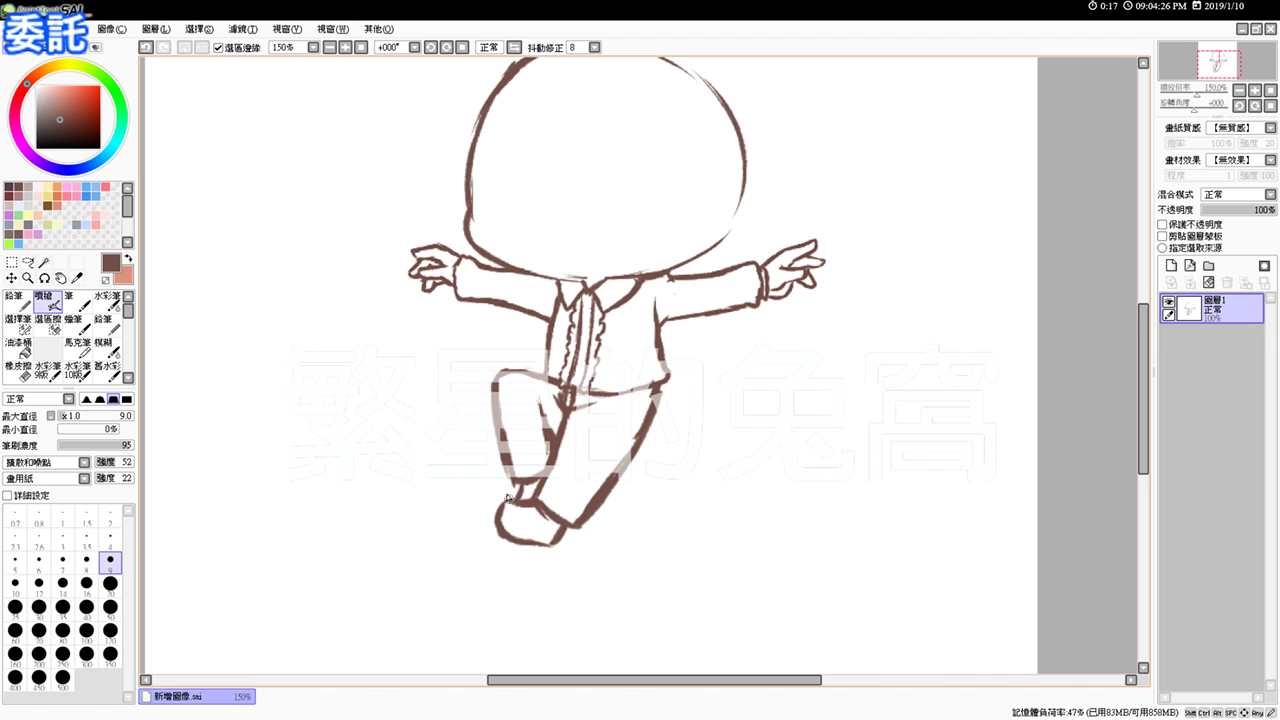
# Step: Sketch a slanted fringe line inside the left side of the head, undoing and redrawing it until its angle suits
pyautogui.moveTo(490, 330)
pyautogui.mouseDown()
pyautogui.moveTo(491, 366)
pyautogui.moveTo(476, 379)
pyautogui.mouseUp()
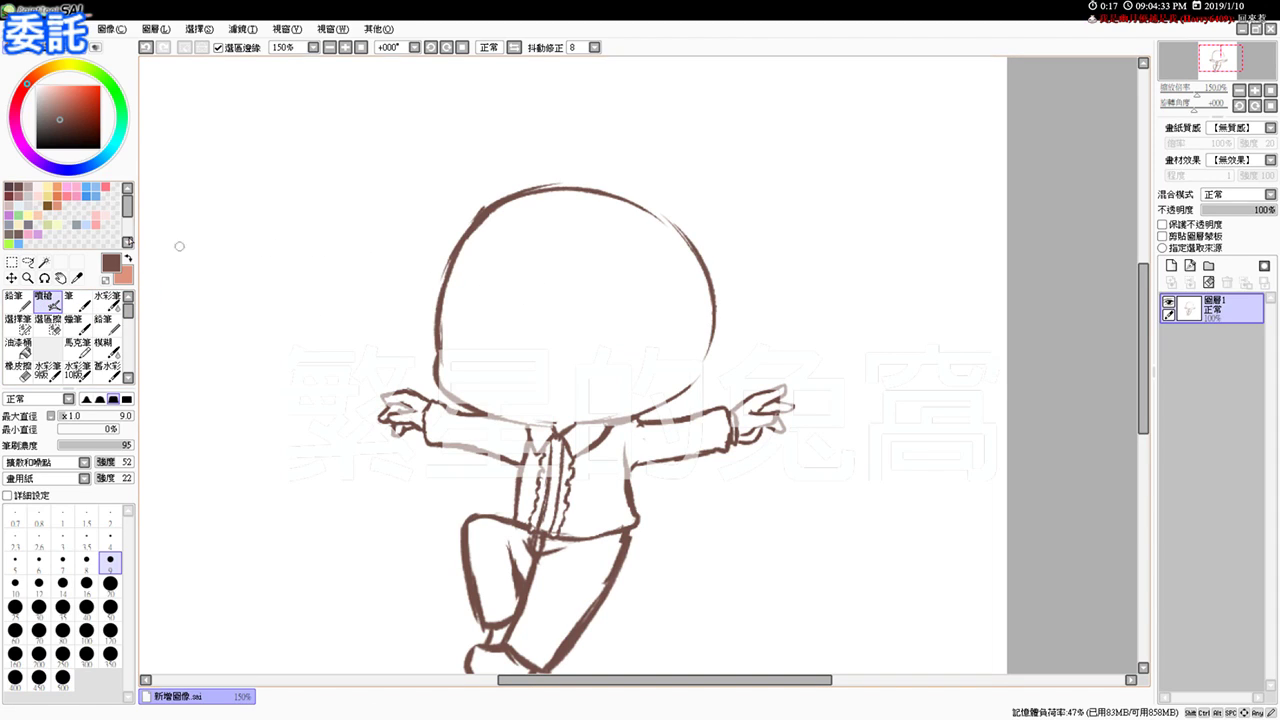
pyautogui.click(44, 262)
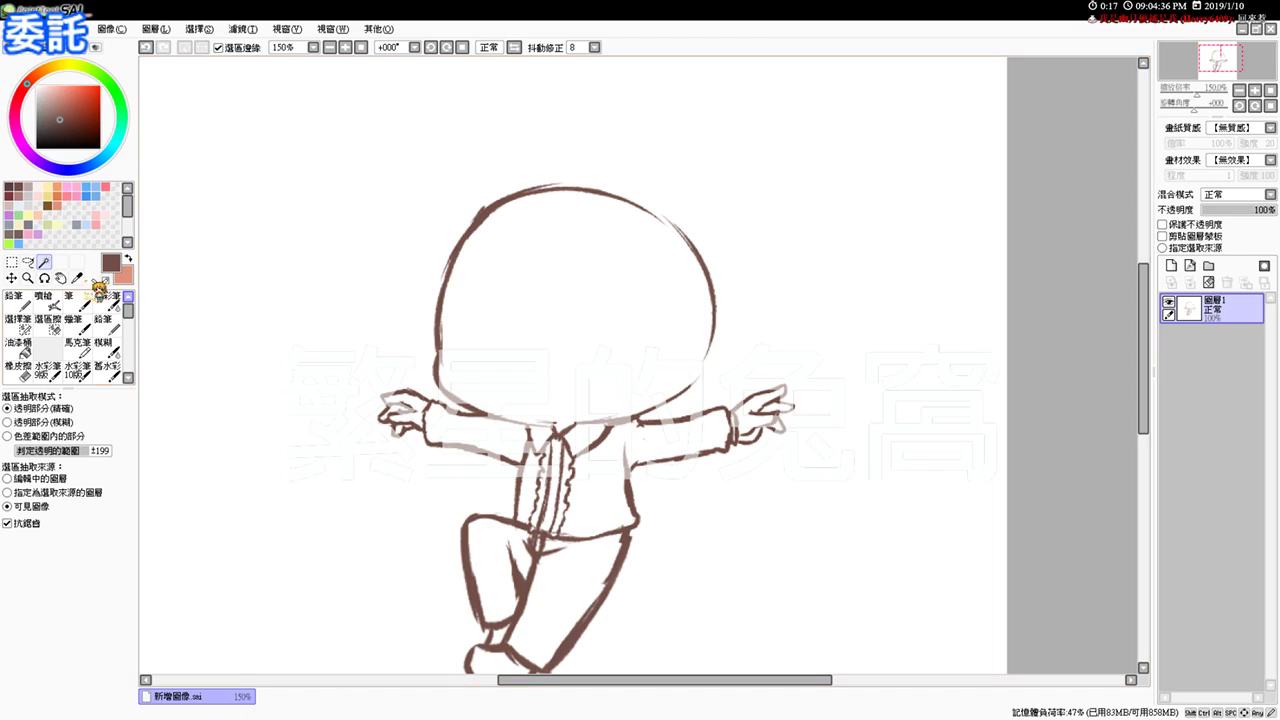
pyautogui.click(47, 302)
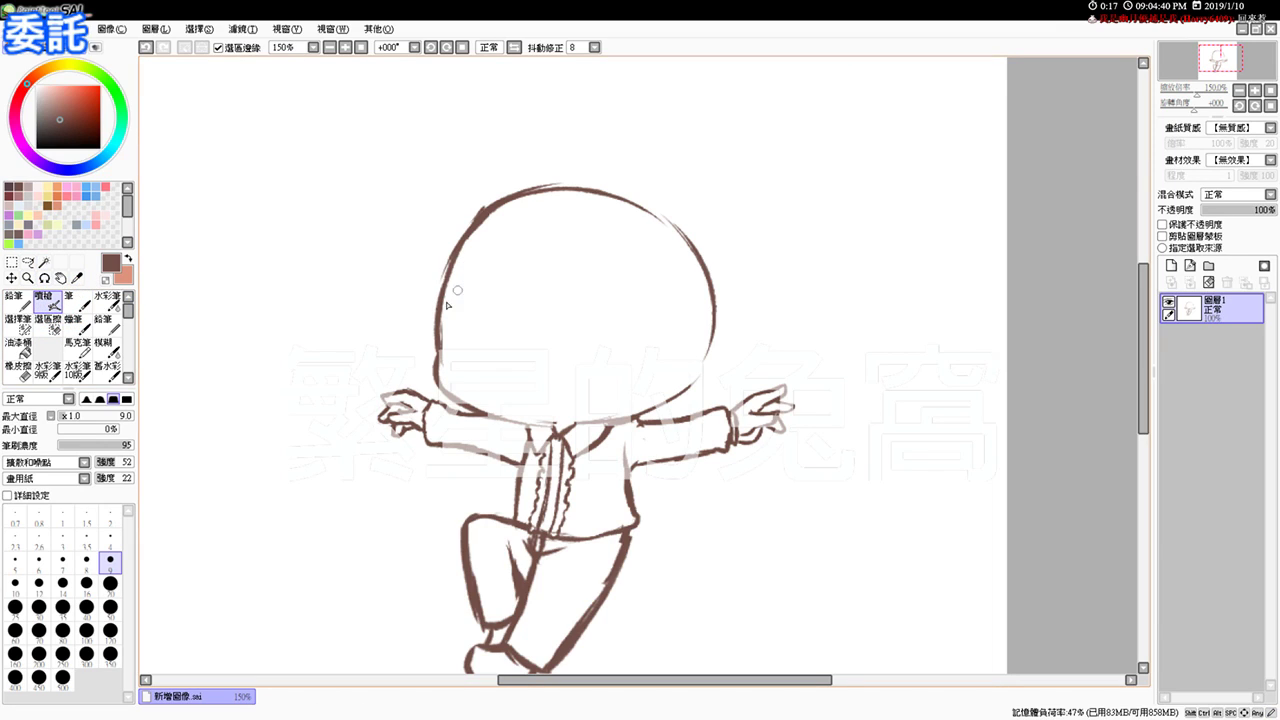
pyautogui.moveTo(471, 280); pyautogui.dragTo(438, 332)
pyautogui.hotkey('ctrl', 'z')
pyautogui.moveTo(474, 275); pyautogui.dragTo(440, 330)
pyautogui.hotkey('ctrl', 'z')
pyautogui.moveTo(480, 274); pyautogui.dragTo(441, 339)
pyautogui.hotkey('ctrl', 'z')
pyautogui.moveTo(484, 268); pyautogui.dragTo(438, 338)
# Step: Lasso the whole head with the fringe line, and free-transform it slightly smaller while keeping it seated on the collar
pyautogui.click(28, 263)
pyautogui.moveTo(446, 204)
pyautogui.mouseDown()
pyautogui.moveTo(417, 259)
pyautogui.moveTo(409, 368)
pyautogui.mouseUp()
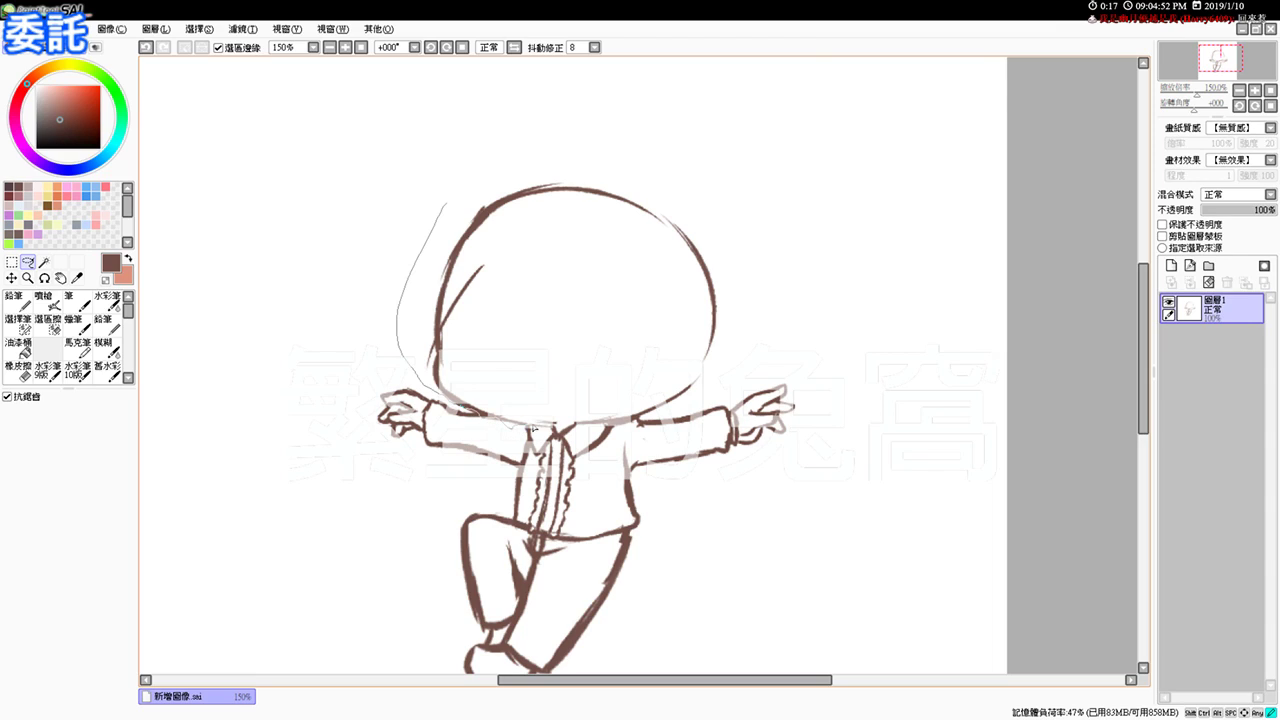
pyautogui.moveTo(709, 389)
pyautogui.mouseDown()
pyautogui.moveTo(757, 319)
pyautogui.moveTo(694, 198)
pyautogui.moveTo(506, 171)
pyautogui.moveTo(447, 192)
pyautogui.mouseUp()
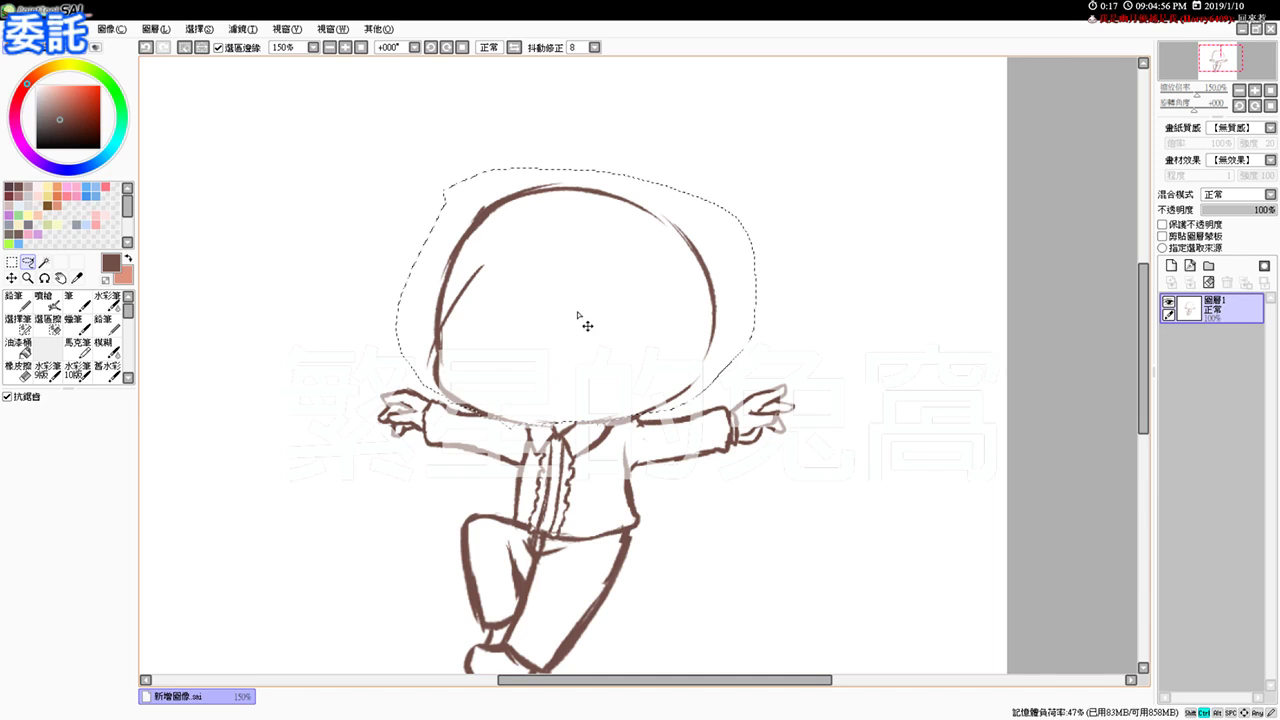
pyautogui.hotkey('ctrl', 't')
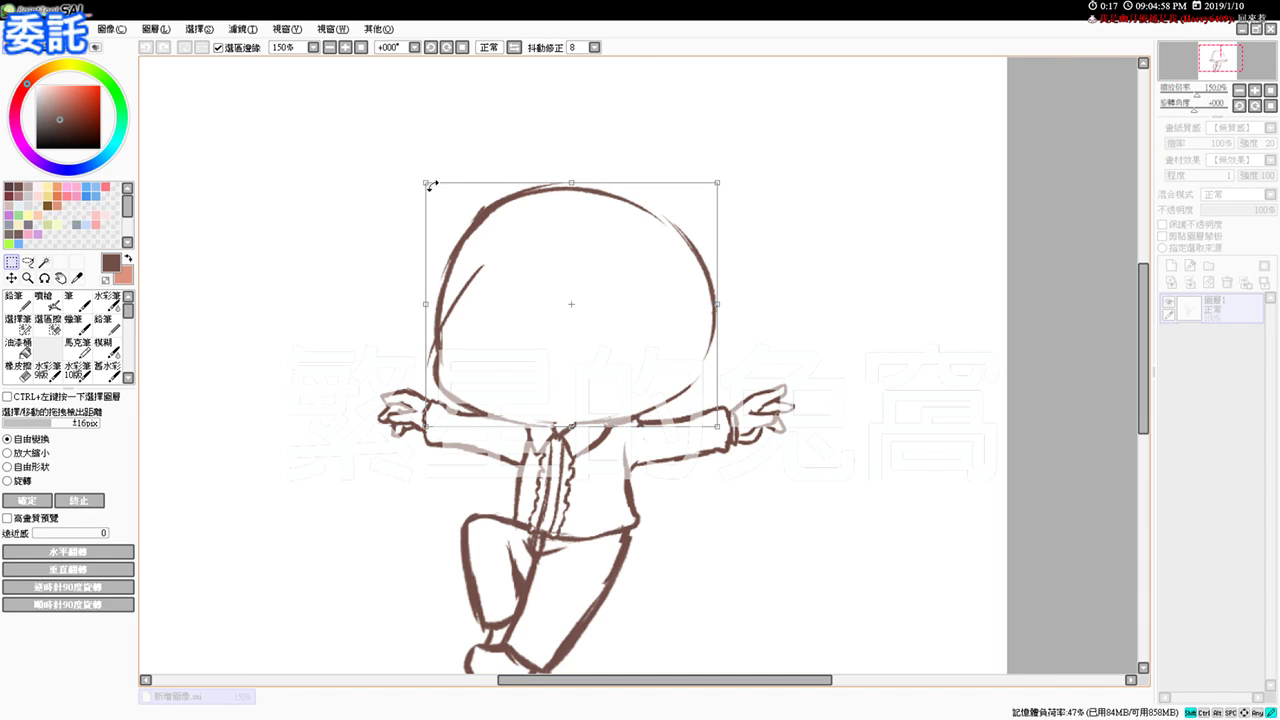
pyautogui.moveTo(426, 183); pyautogui.dragTo(456, 207)
pyautogui.moveTo(521, 262); pyautogui.dragTo(516, 260)
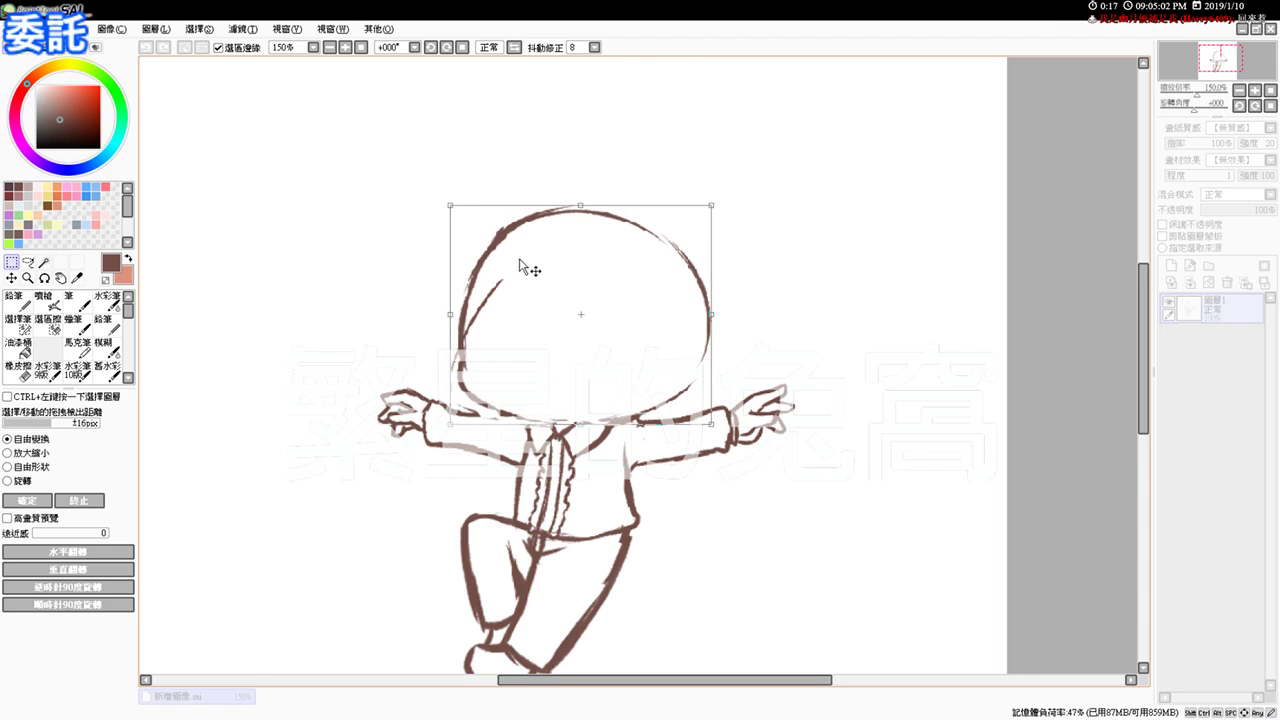
pyautogui.press('Return')
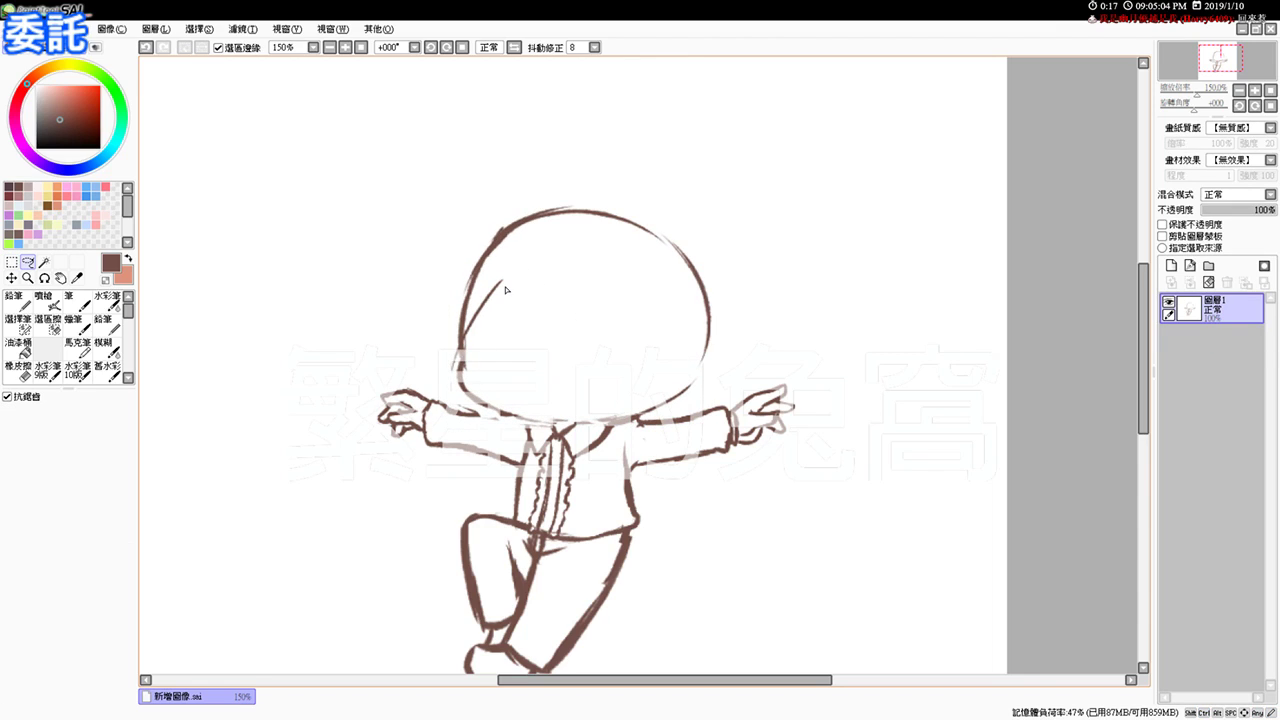
# Step: Touch up the chin line where it meets the neck and collar using the eraser and brush
pyautogui.click(44, 300)
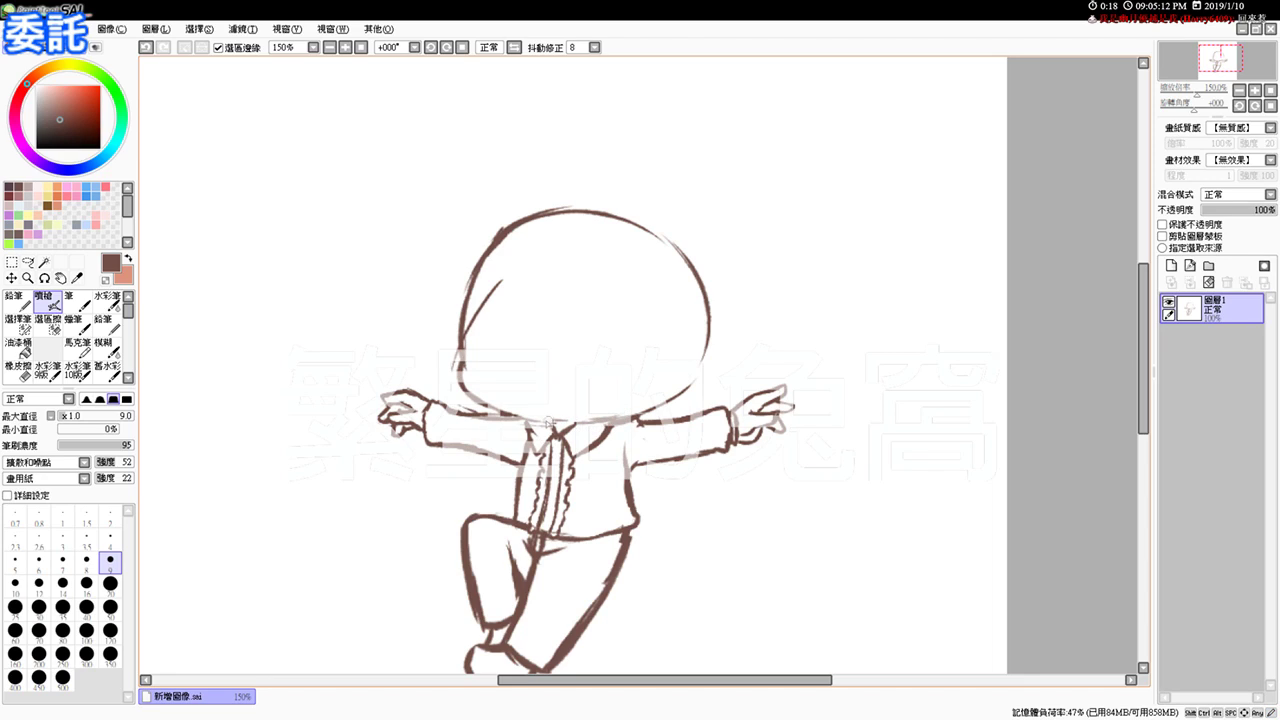
pyautogui.press('e')
pyautogui.press('v')
pyautogui.press('e')
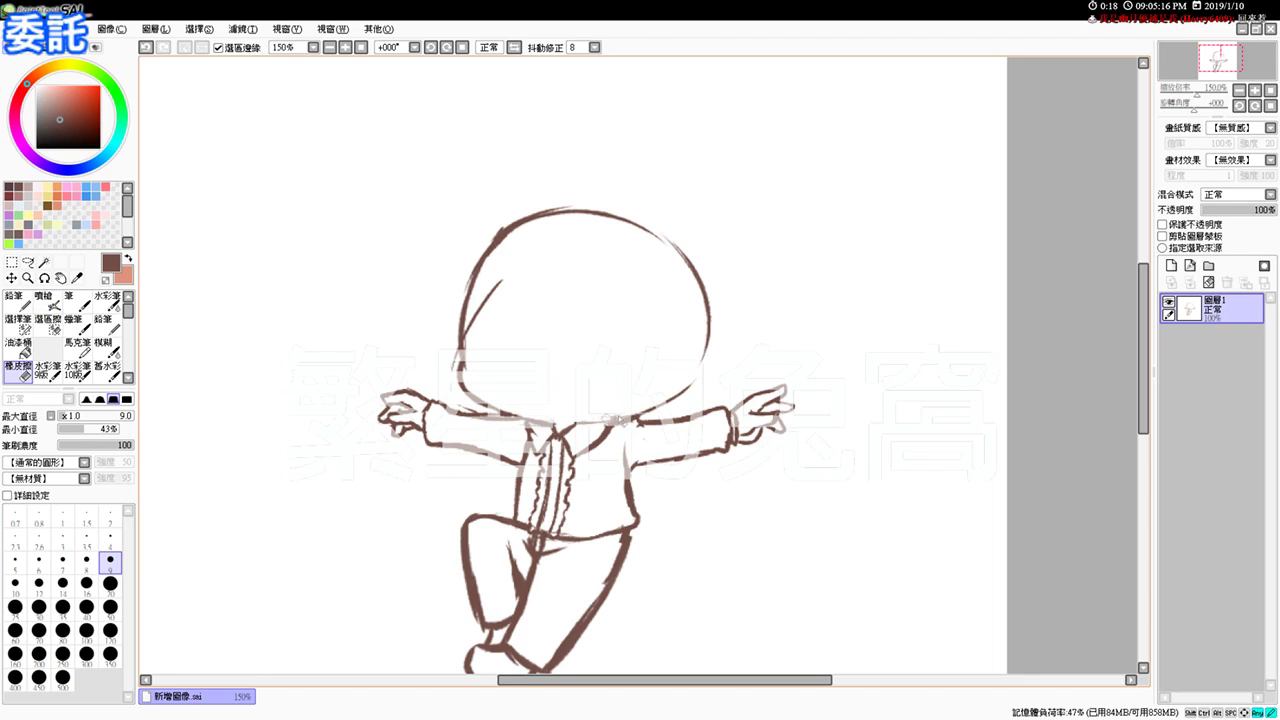
pyautogui.press('v')
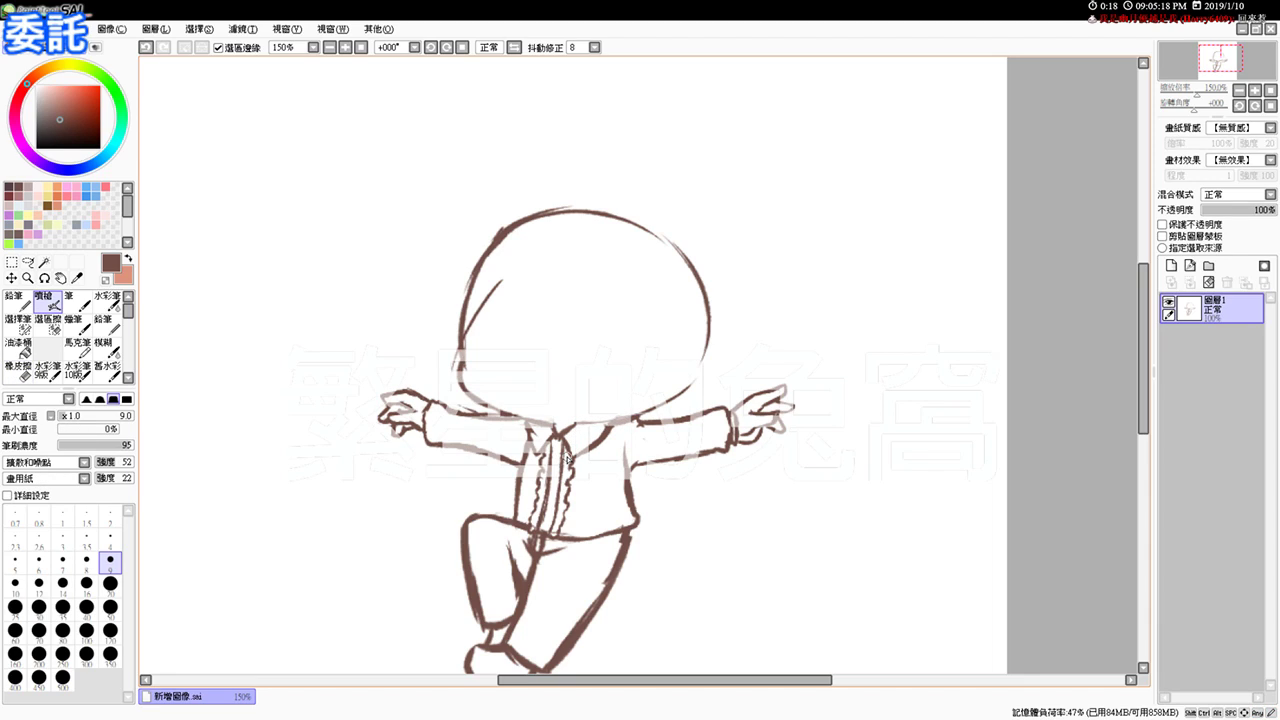
# Step: Rework the slanted fringe line and extend it across the forehead as jagged, pointed bangs
pyautogui.scroll(1, 567, 459)
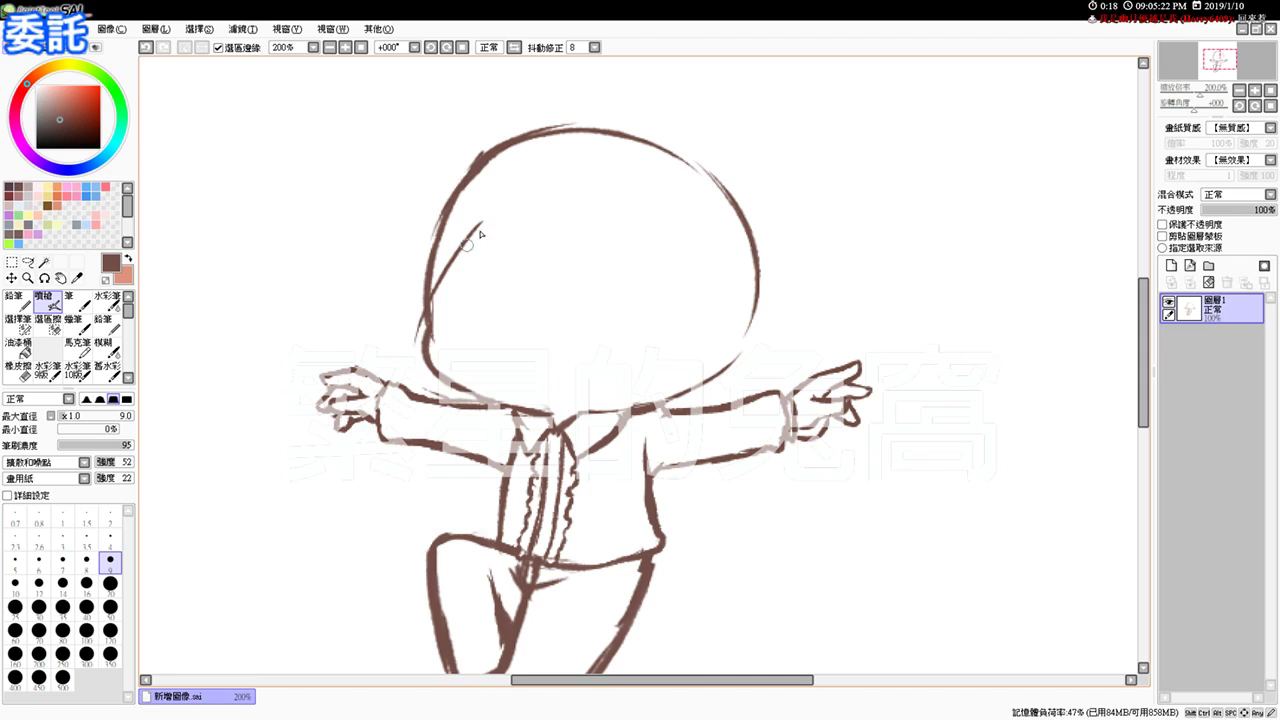
pyautogui.moveTo(481, 229); pyautogui.dragTo(430, 308)
pyautogui.press('e')
pyautogui.moveTo(479, 223); pyautogui.dragTo(435, 282)
pyautogui.press('b')
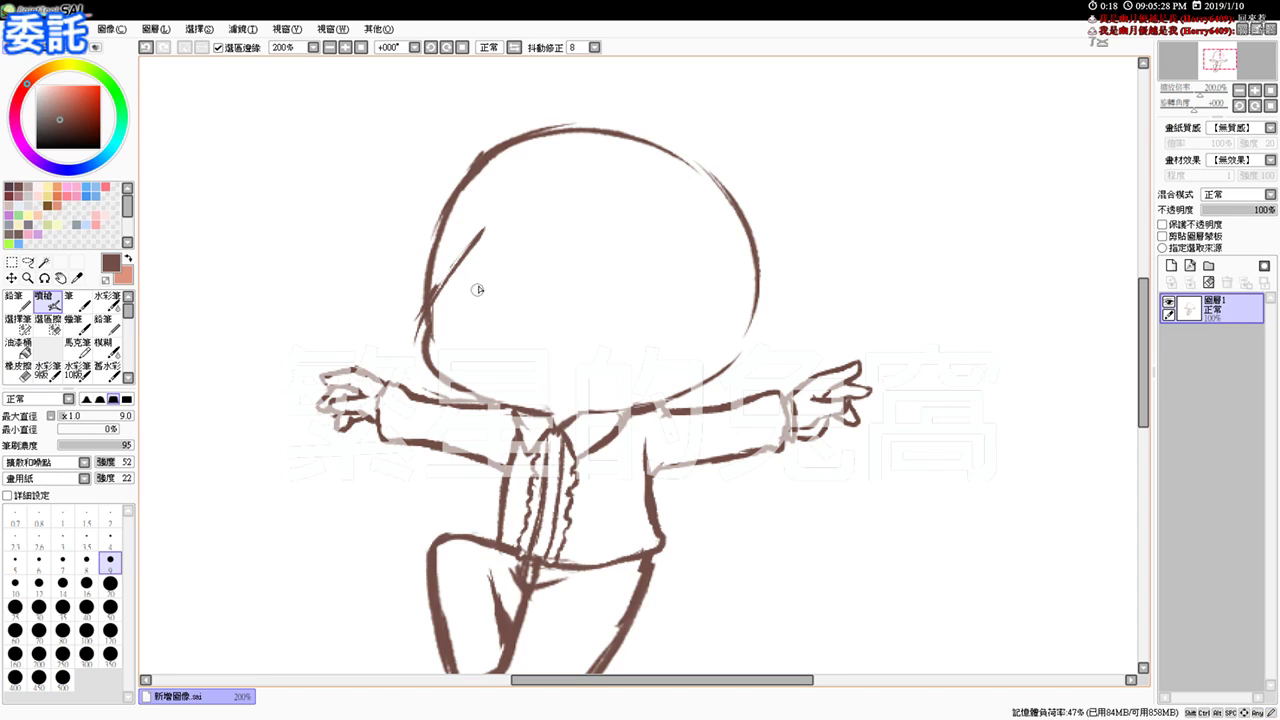
pyautogui.moveTo(481, 228); pyautogui.dragTo(545, 278)
pyautogui.moveTo(522, 220); pyautogui.dragTo(537, 280)
pyautogui.moveTo(522, 222); pyautogui.dragTo(608, 328)
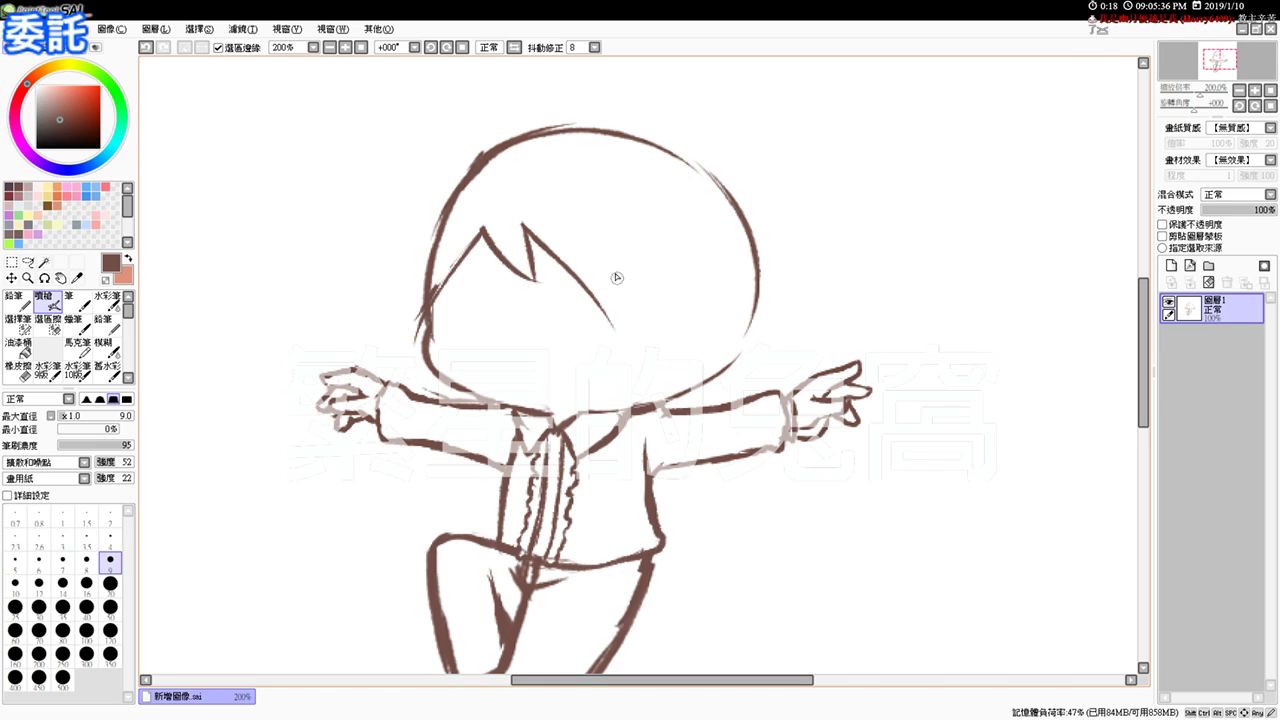
# Step: Draw the next pointed bang on the right of the forehead and its long outer edge running down beside the face
pyautogui.moveTo(608, 243); pyautogui.dragTo(612, 316)
pyautogui.hotkey('ctrl', 'z')
pyautogui.hotkey('ctrl', 'z')
pyautogui.moveTo(610, 250); pyautogui.dragTo(618, 314)
pyautogui.moveTo(616, 265)
pyautogui.mouseDown()
pyautogui.moveTo(610, 322)
pyautogui.moveTo(611, 251)
pyautogui.moveTo(653, 318)
pyautogui.mouseUp()
pyautogui.moveTo(634, 283); pyautogui.dragTo(656, 353)
pyautogui.hotkey('ctrl', 'z')
pyautogui.hotkey('ctrl', 'z')
pyautogui.moveTo(646, 301); pyautogui.dragTo(658, 382)
# Step: Sketch the tapered side lock from beside the right cheek down to the shoulder, and clean up its lower end
pyautogui.moveTo(688, 324); pyautogui.dragTo(656, 386)
pyautogui.moveTo(690, 317); pyautogui.dragTo(642, 442)
pyautogui.hotkey('ctrl', 'z')
pyautogui.moveTo(656, 334); pyautogui.dragTo(643, 460)
pyautogui.hotkey('ctrl', 'z')
pyautogui.moveTo(686, 373); pyautogui.dragTo(651, 428)
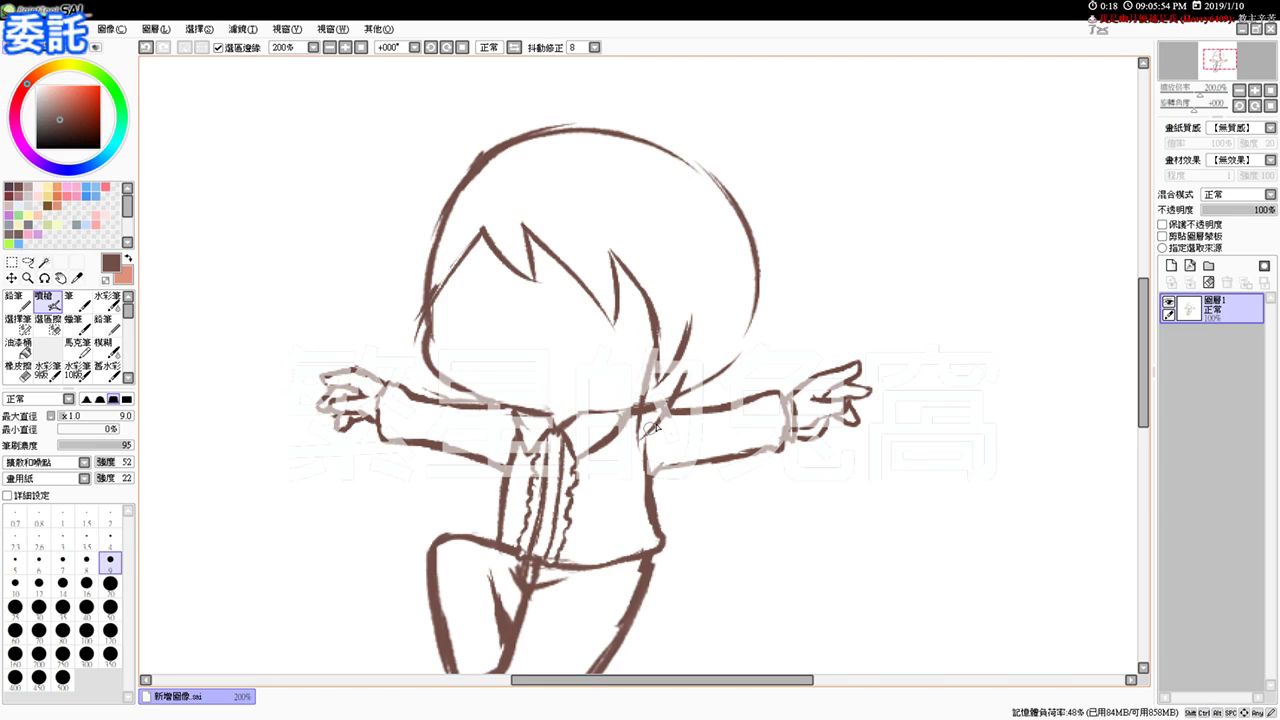
pyautogui.hotkey('ctrl', 'z')
pyautogui.moveTo(687, 368)
pyautogui.mouseDown()
pyautogui.moveTo(639, 437)
pyautogui.moveTo(650, 402)
pyautogui.mouseUp()
pyautogui.press('e')
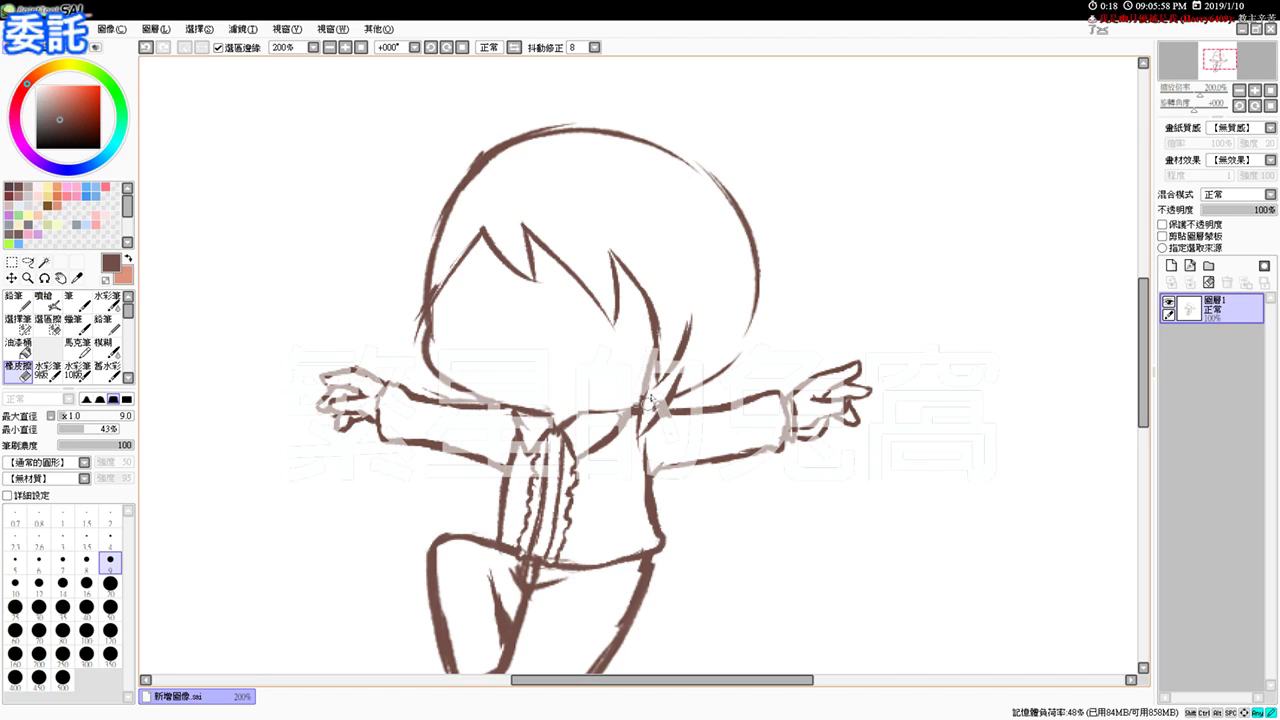
pyautogui.press('e')
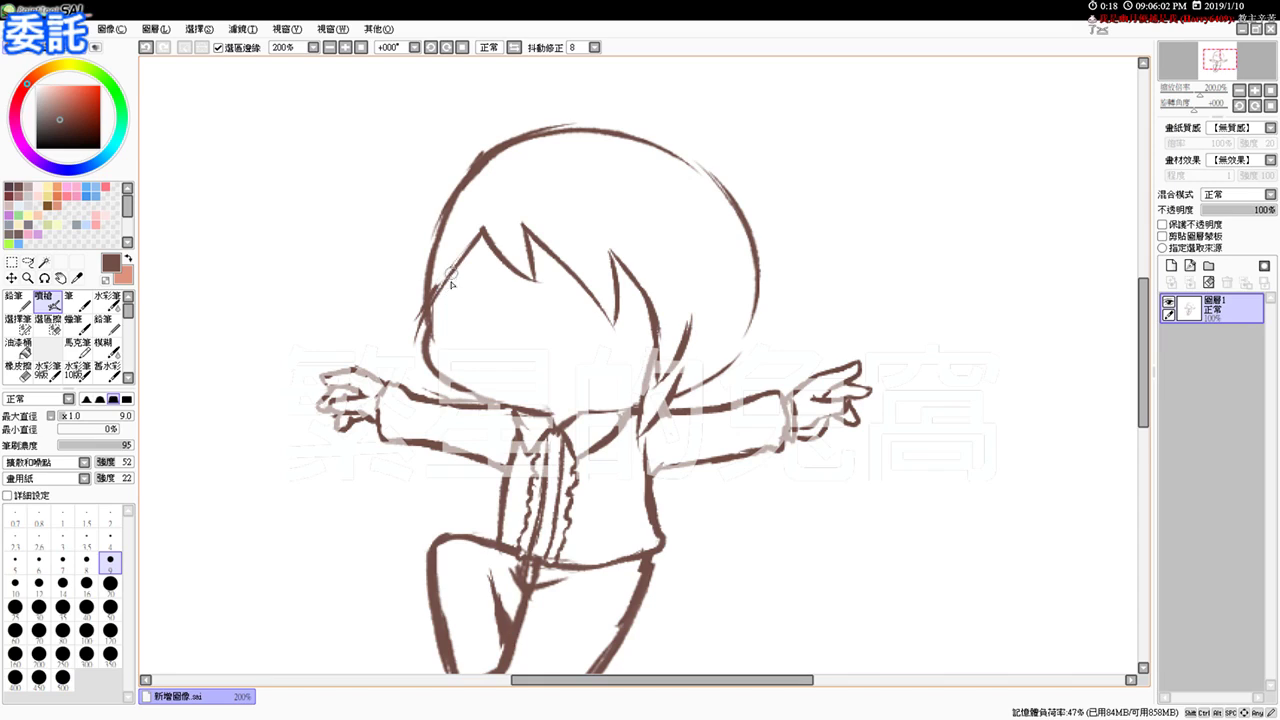
# Step: Redraw the left edge of the face from the bangs down to the cheek, slightly inside the old head outline
pyautogui.moveTo(457, 266); pyautogui.dragTo(443, 361)
pyautogui.moveTo(447, 314)
pyautogui.mouseDown()
pyautogui.moveTo(440, 366)
pyautogui.moveTo(520, 400)
pyautogui.mouseUp()
pyautogui.hotkey('ctrl', 'z')
pyautogui.hotkey('ctrl', 'z')
pyautogui.hotkey('ctrl', 'z')
pyautogui.moveTo(443, 344); pyautogui.dragTo(440, 366)
# Step: Erase the old head outline outside the left cheek and beside the right side lock, retouching the cheek curve
pyautogui.press('e')
pyautogui.moveTo(430, 313); pyautogui.dragTo(420, 374)
pyautogui.moveTo(423, 288)
pyautogui.mouseDown()
pyautogui.moveTo(428, 310)
pyautogui.moveTo(449, 213)
pyautogui.mouseUp()
pyautogui.press('v')
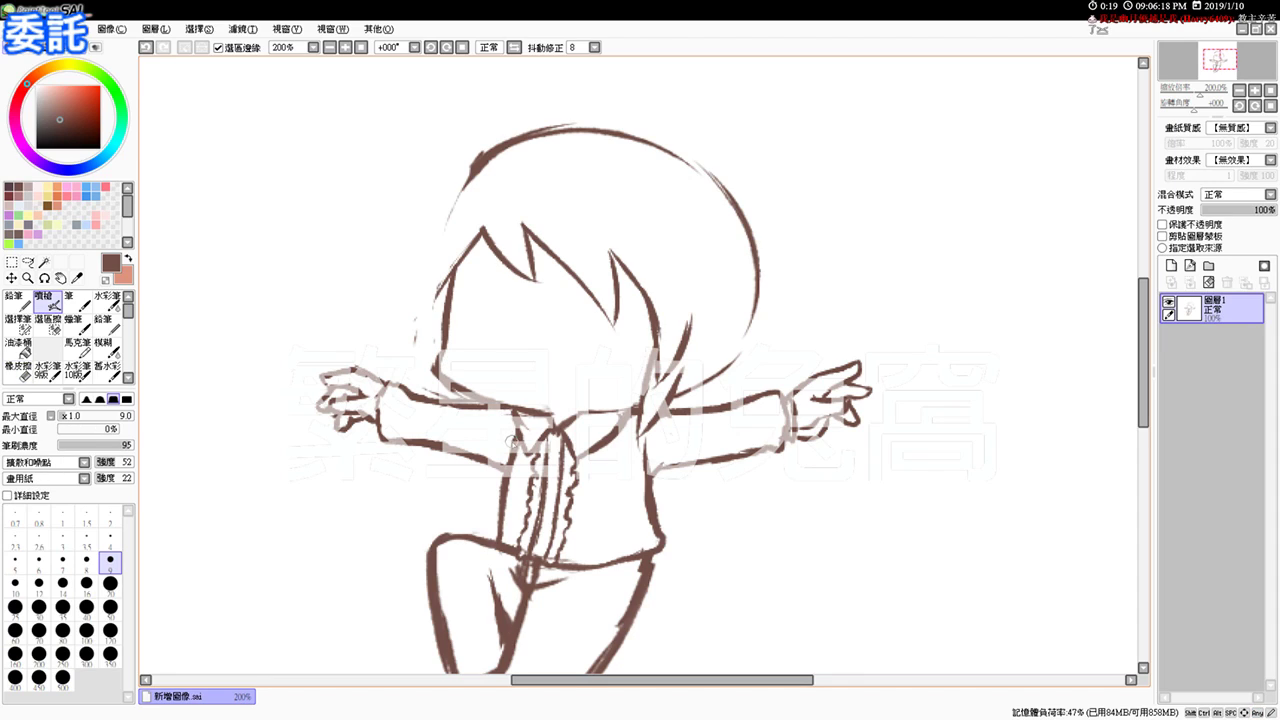
pyautogui.press('e')
pyautogui.moveTo(433, 348); pyautogui.dragTo(442, 386)
pyautogui.press('v')
pyautogui.press('e')
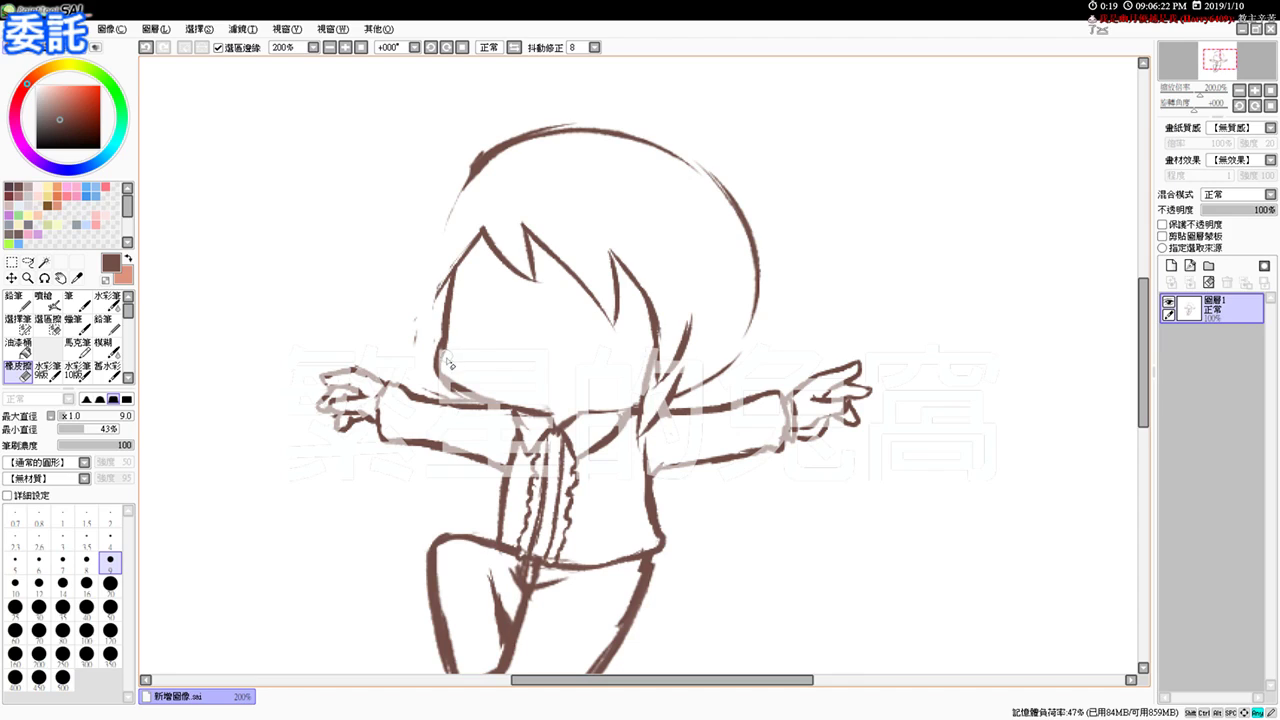
pyautogui.press('v')
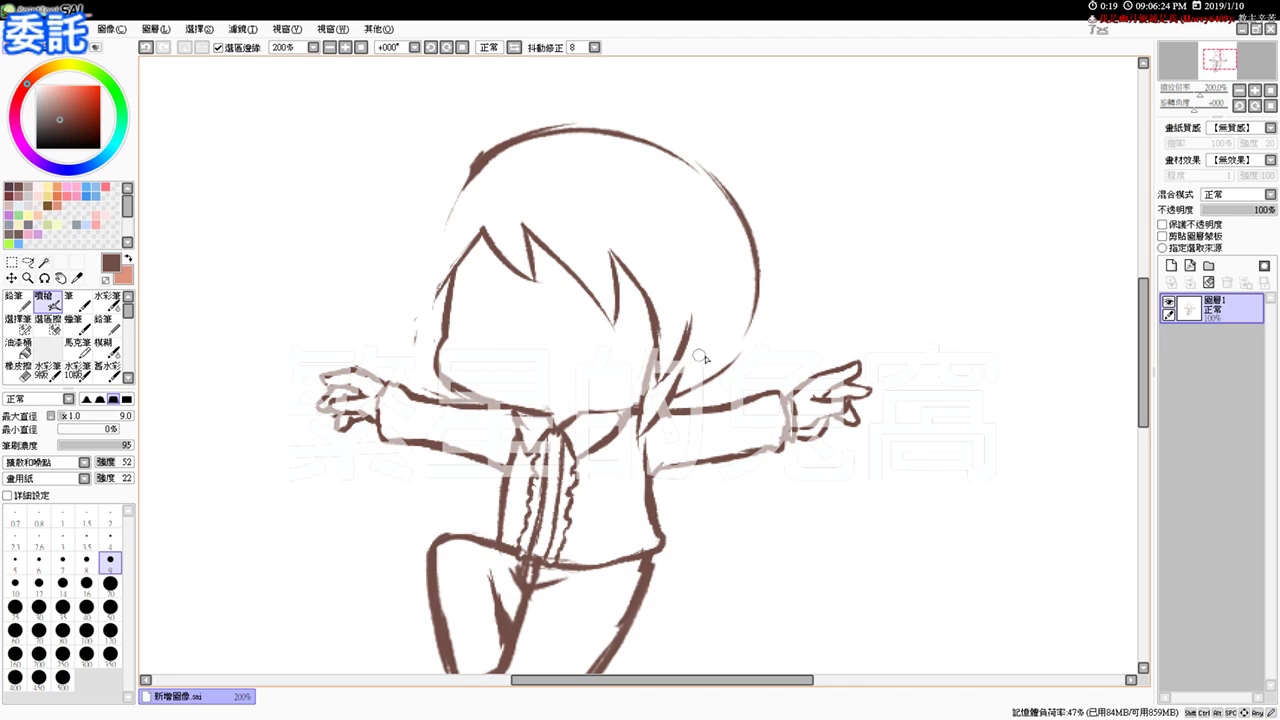
pyautogui.press('e')
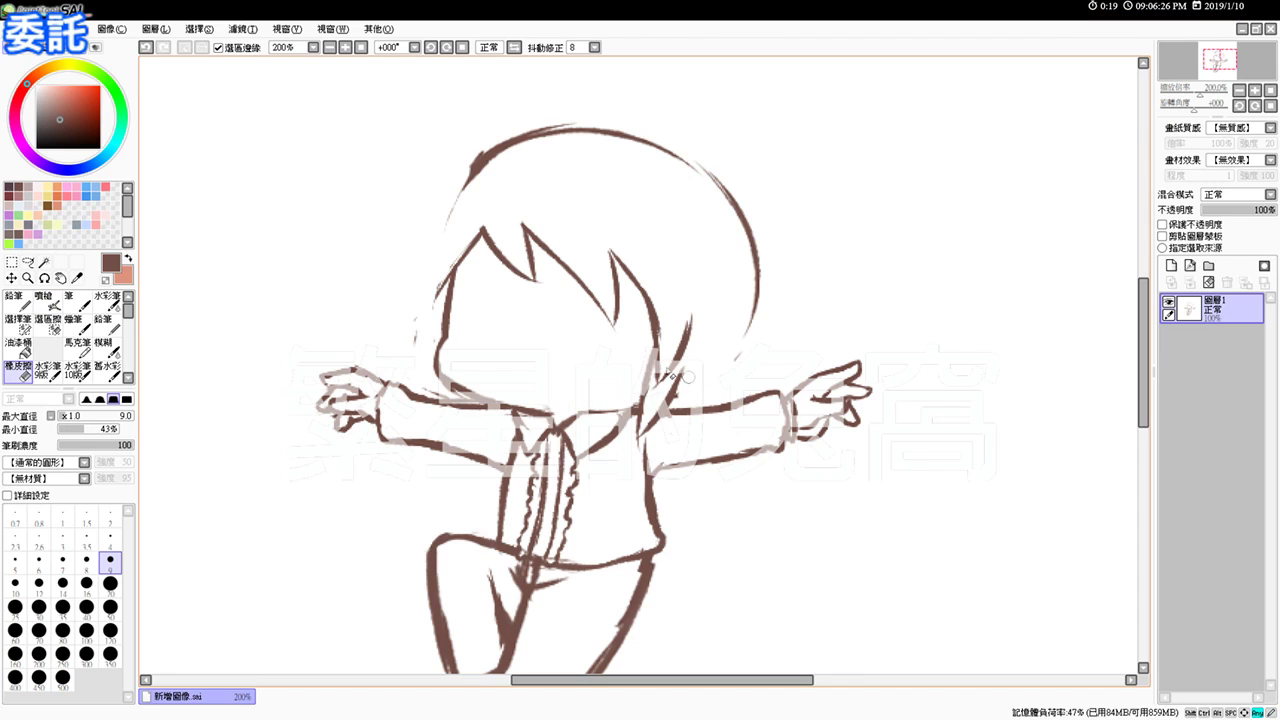
pyautogui.press('v')
# Step: Erase the leftmost slanted bang and replace it with shorter, curved pointed strands over the forehead
pyautogui.press('e')
pyautogui.moveTo(471, 216)
pyautogui.mouseDown()
pyautogui.moveTo(468, 257)
pyautogui.moveTo(487, 217)
pyautogui.moveTo(443, 270)
pyautogui.moveTo(492, 227)
pyautogui.moveTo(510, 258)
pyautogui.moveTo(459, 302)
pyautogui.moveTo(478, 286)
pyautogui.moveTo(473, 268)
pyautogui.moveTo(463, 324)
pyautogui.mouseUp()
pyautogui.press('v')
pyautogui.moveTo(480, 249); pyautogui.dragTo(462, 323)
pyautogui.moveTo(448, 264); pyautogui.dragTo(468, 333)
pyautogui.moveTo(479, 262)
pyautogui.mouseDown()
pyautogui.moveTo(491, 284)
pyautogui.moveTo(548, 309)
pyautogui.moveTo(530, 285)
pyautogui.mouseUp()
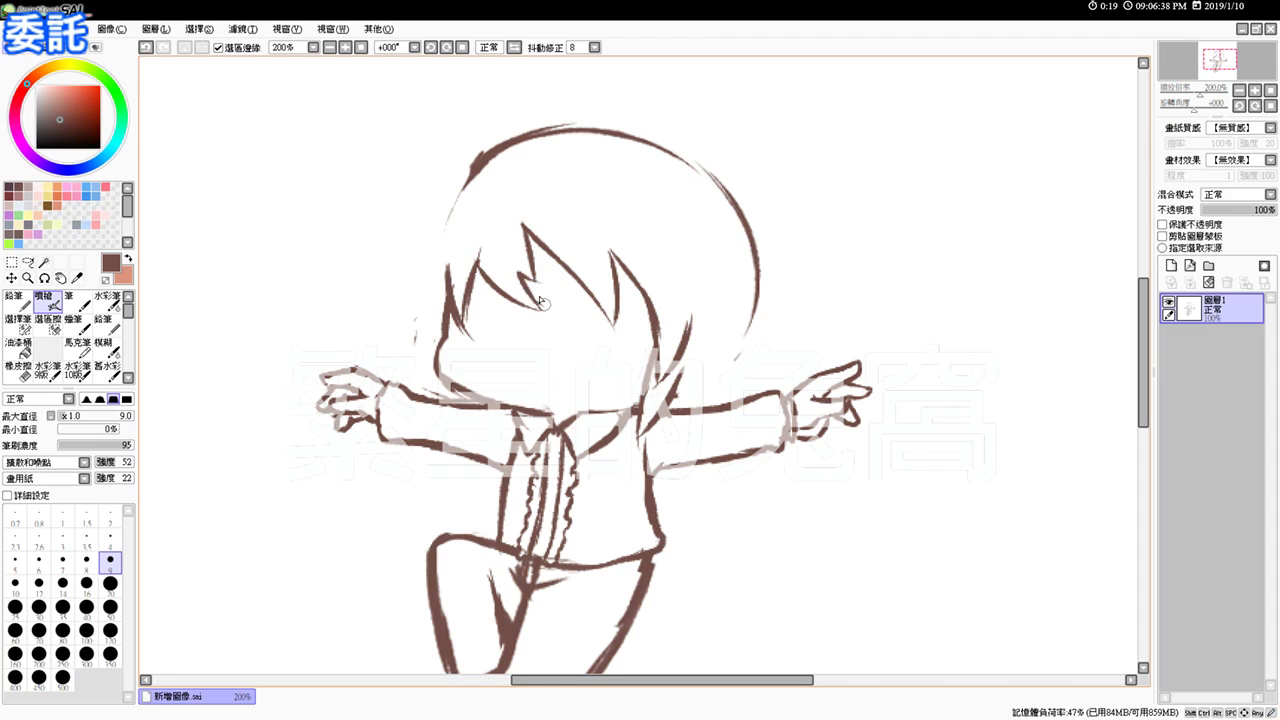
# Step: Erase the upper edge of the right bang and redraw it lower, then tidy the central strand's tip
pyautogui.press('e')
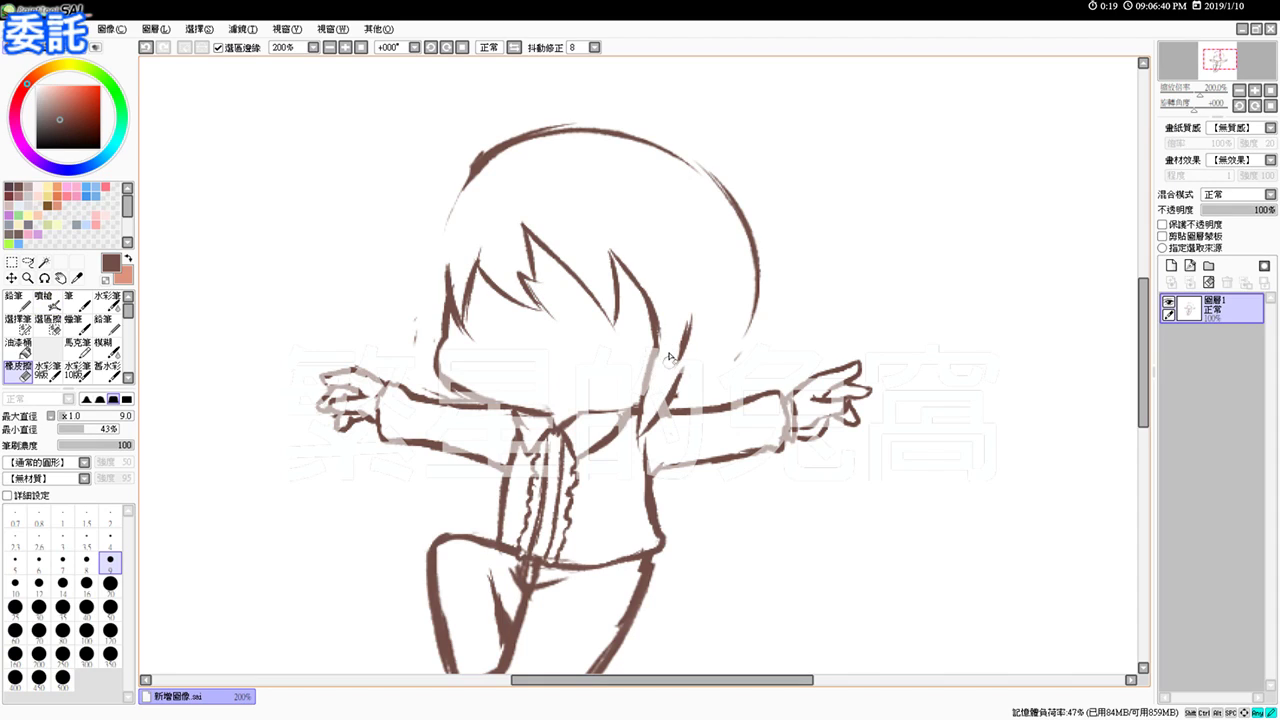
pyautogui.press('v')
pyautogui.press('e')
pyautogui.moveTo(637, 294)
pyautogui.mouseDown()
pyautogui.moveTo(617, 260)
pyautogui.moveTo(652, 336)
pyautogui.mouseUp()
pyautogui.press('b')
pyautogui.moveTo(614, 274); pyautogui.dragTo(671, 342)
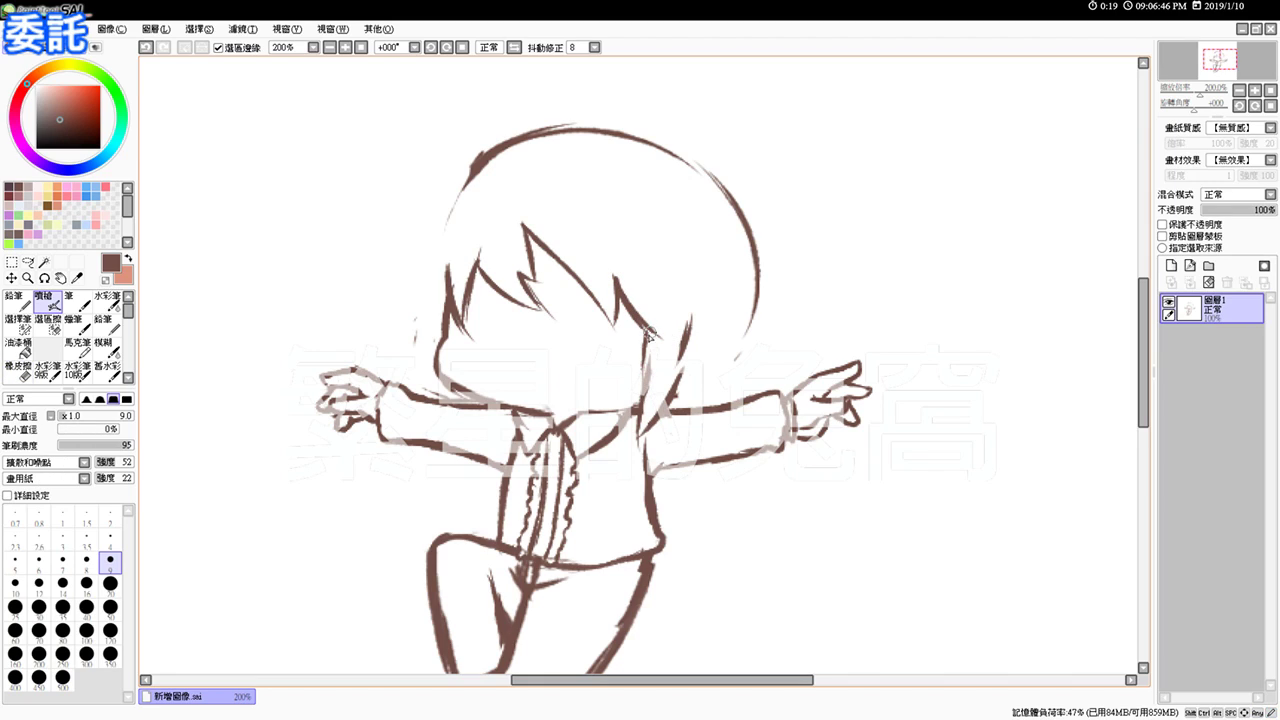
pyautogui.press('e')
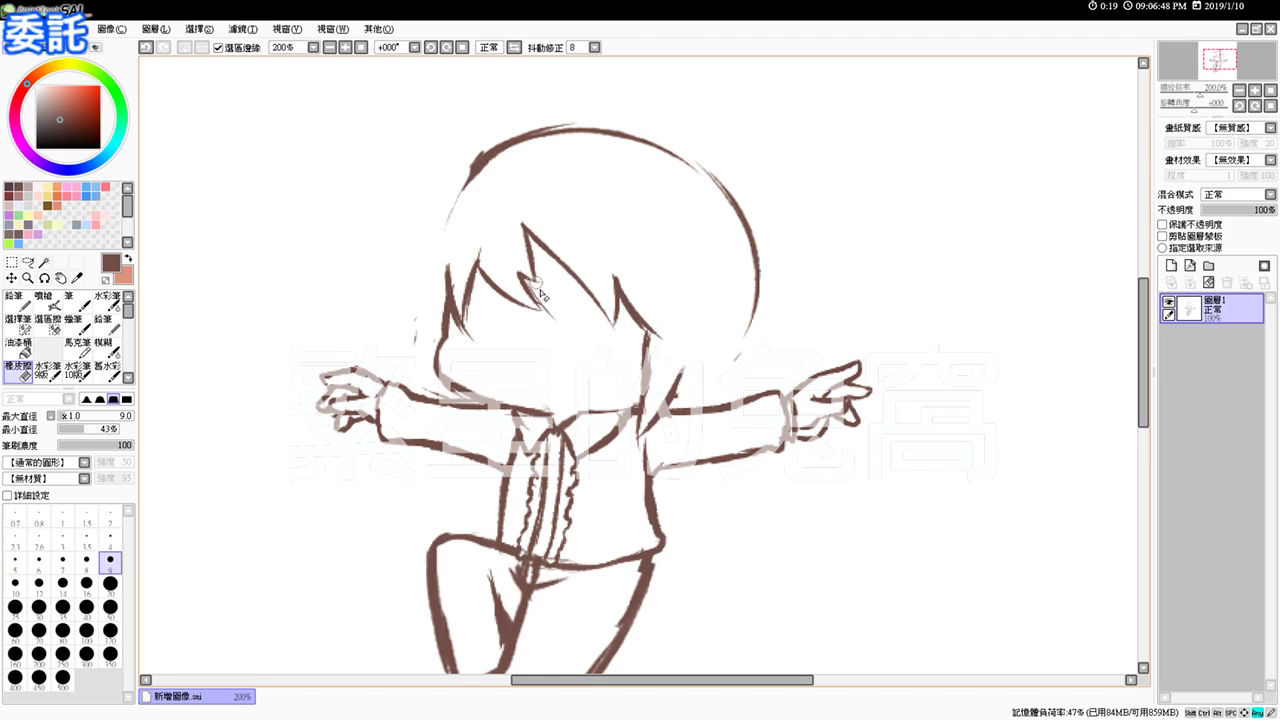
pyautogui.press('e')
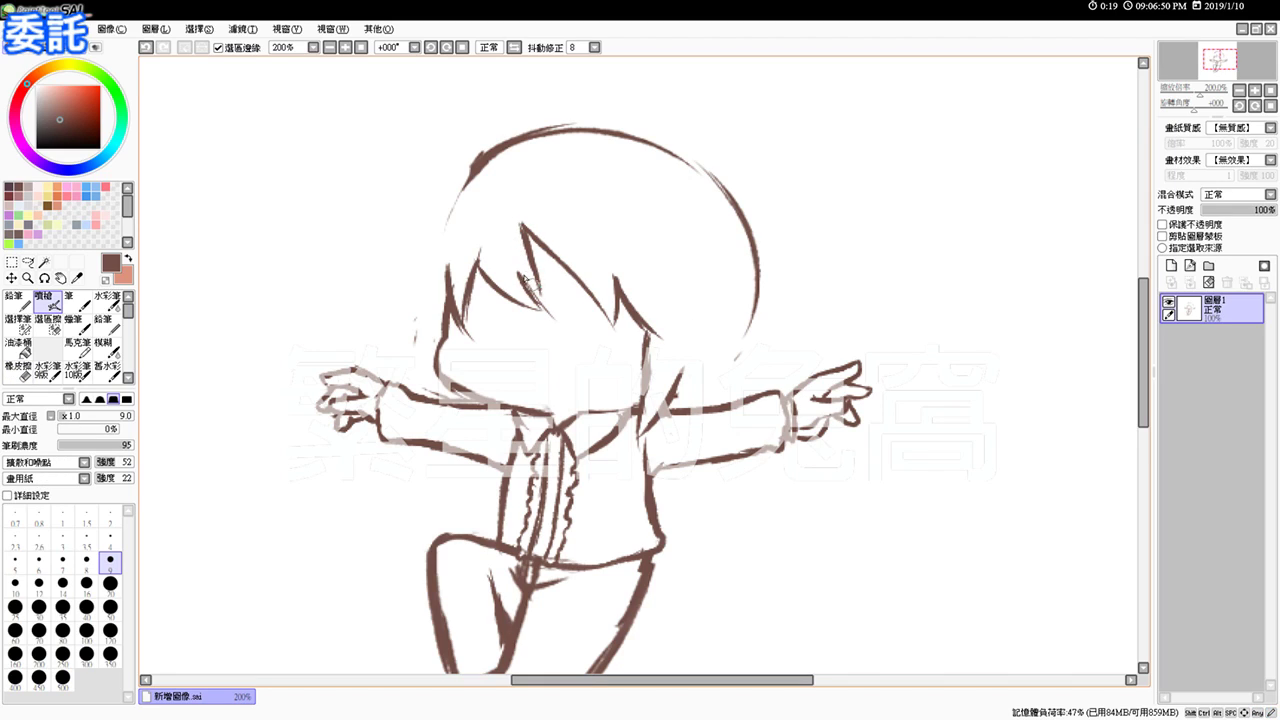
# Step: Erase the upper-left head outline and redraw it as a fuller hair contour ending in pointed strands beside the face
pyautogui.press('e')
pyautogui.moveTo(512, 143); pyautogui.dragTo(574, 123)
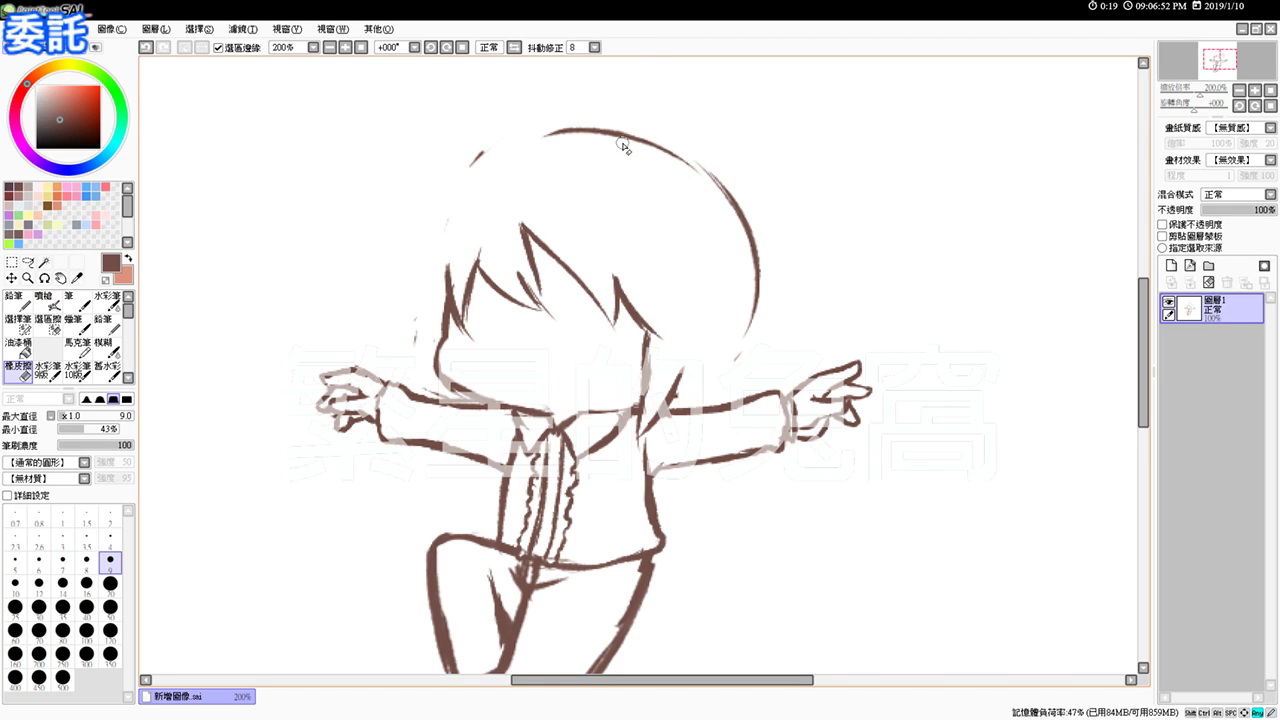
pyautogui.press('b')
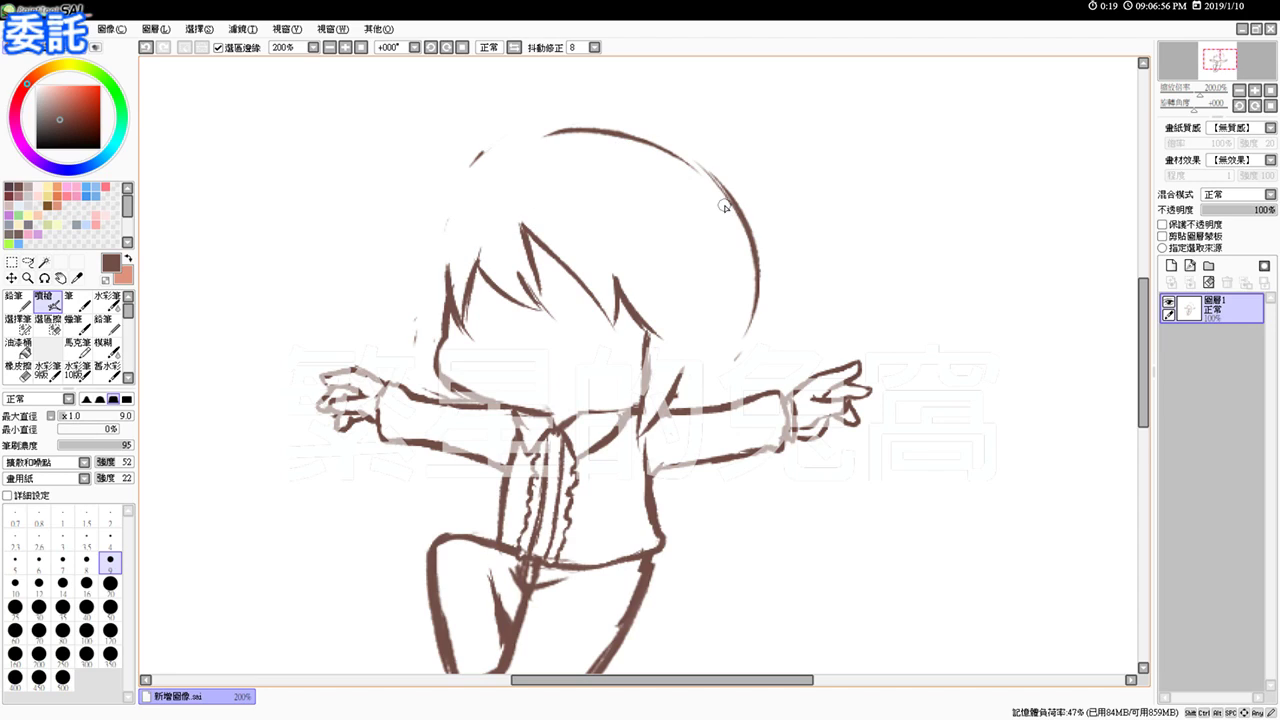
pyautogui.moveTo(484, 156)
pyautogui.mouseDown()
pyautogui.moveTo(436, 215)
pyautogui.moveTo(428, 263)
pyautogui.mouseUp()
pyautogui.moveTo(456, 192)
pyautogui.mouseDown()
pyautogui.moveTo(426, 262)
pyautogui.moveTo(420, 328)
pyautogui.mouseUp()
pyautogui.moveTo(424, 291); pyautogui.dragTo(406, 348)
pyautogui.hotkey('ctrl', 'z')
pyautogui.hotkey('ctrl', 'z')
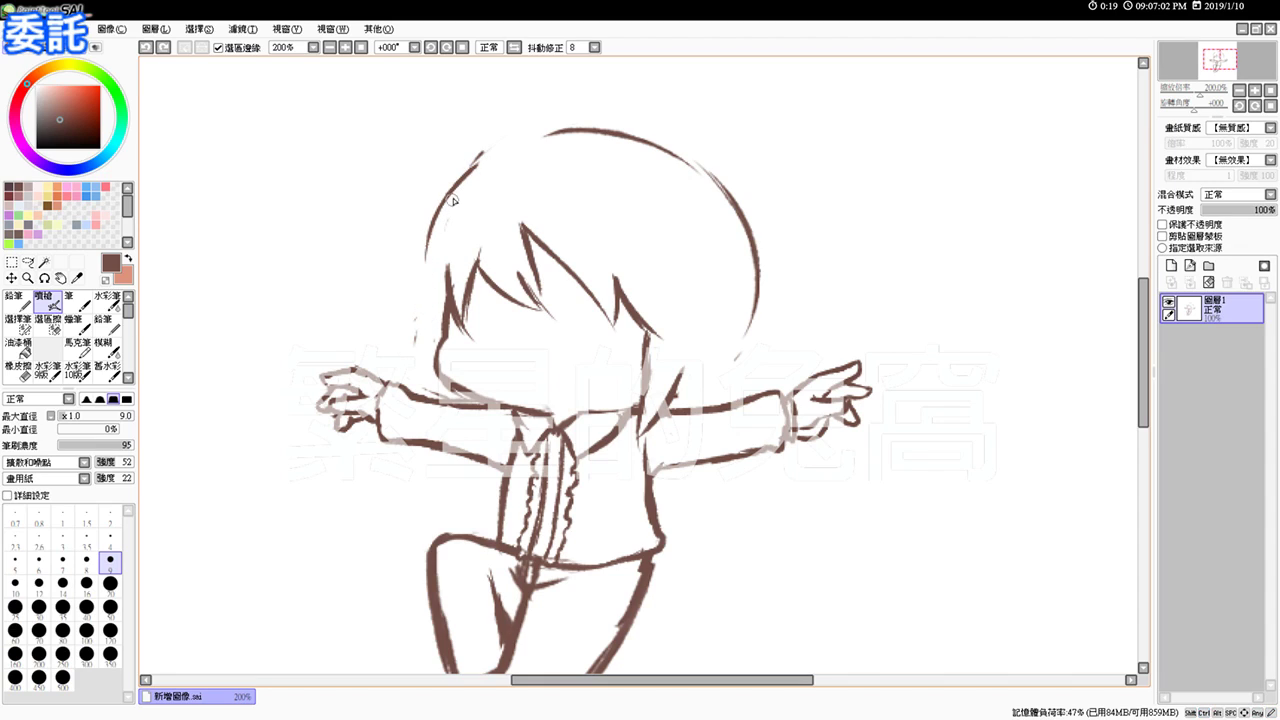
pyautogui.moveTo(452, 196); pyautogui.dragTo(412, 290)
pyautogui.moveTo(432, 228); pyautogui.dragTo(416, 325)
pyautogui.moveTo(428, 278)
pyautogui.mouseDown()
pyautogui.moveTo(414, 330)
pyautogui.moveTo(450, 396)
pyautogui.mouseUp()
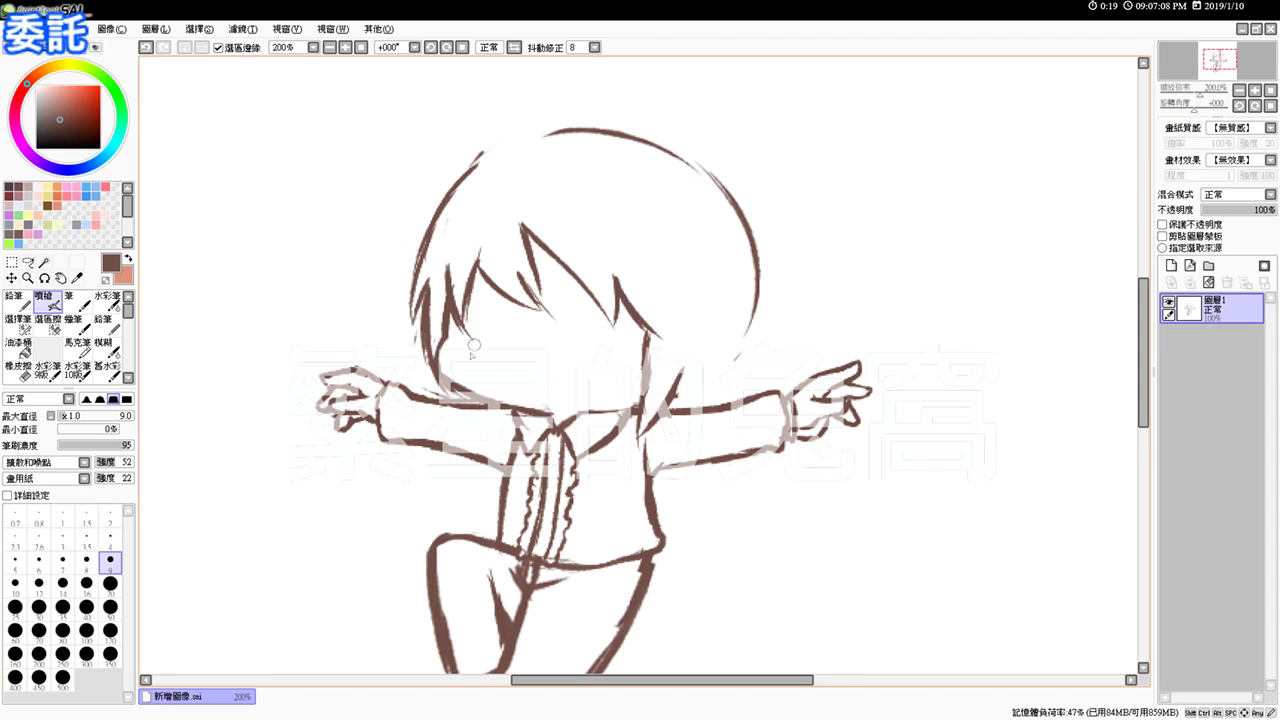
# Step: Draw the inner strand of the left side lock down to the shoulder, and erase the face outline it overlaps
pyautogui.moveTo(454, 304); pyautogui.dragTo(466, 396)
pyautogui.hotkey('ctrl', 'z')
pyautogui.moveTo(461, 342); pyautogui.dragTo(458, 366)
pyautogui.moveTo(450, 366); pyautogui.dragTo(478, 390)
pyautogui.hotkey('ctrl', 'z')
pyautogui.hotkey('ctrl', 'z')
pyautogui.moveTo(460, 340)
pyautogui.mouseDown()
pyautogui.moveTo(467, 385)
pyautogui.moveTo(520, 408)
pyautogui.mouseUp()
pyautogui.press('e')
pyautogui.moveTo(444, 306)
pyautogui.mouseDown()
pyautogui.moveTo(448, 396)
pyautogui.moveTo(466, 402)
pyautogui.moveTo(458, 437)
pyautogui.mouseUp()
pyautogui.press('e')
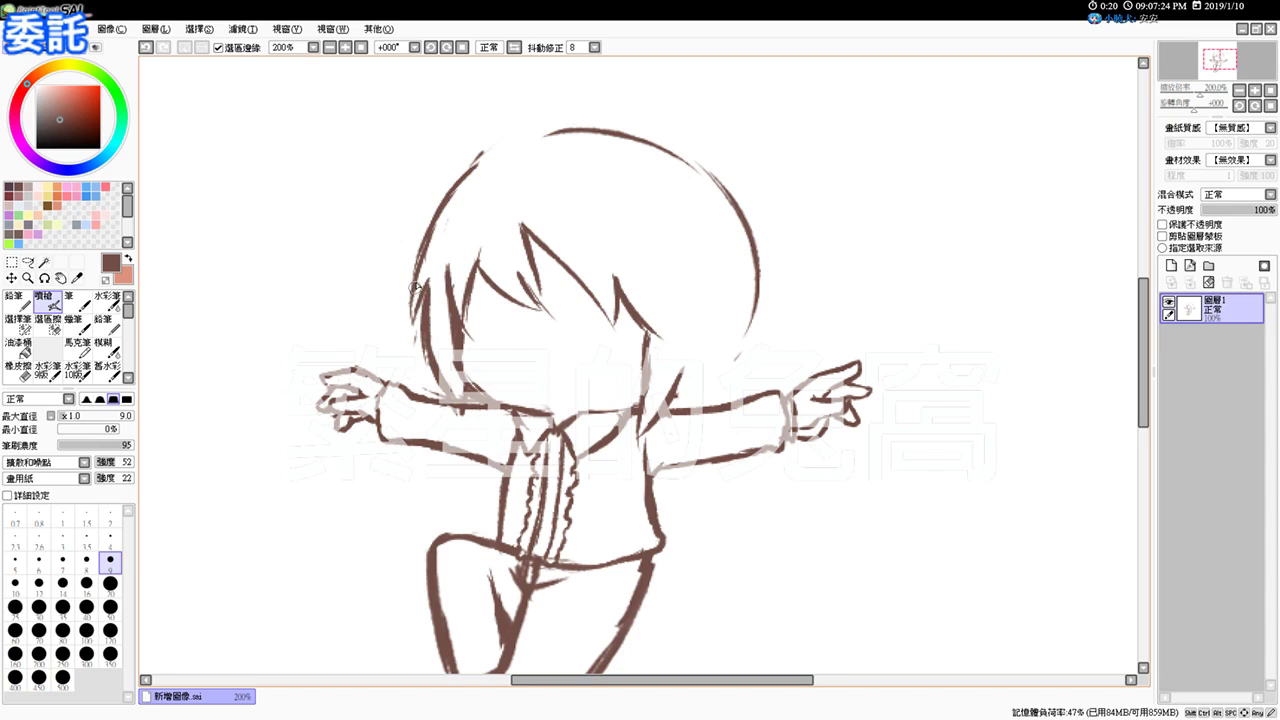
# Step: Add a short pointed outer strand to the left side lock and tidy the lock's inner strand
pyautogui.moveTo(414, 296); pyautogui.dragTo(430, 360)
pyautogui.press('e')
pyautogui.moveTo(447, 266)
pyautogui.mouseDown()
pyautogui.moveTo(447, 317)
pyautogui.moveTo(442, 306)
pyautogui.moveTo(457, 326)
pyautogui.moveTo(453, 289)
pyautogui.moveTo(463, 335)
pyautogui.moveTo(451, 300)
pyautogui.moveTo(468, 312)
pyautogui.moveTo(469, 288)
pyautogui.moveTo(466, 328)
pyautogui.mouseUp()
pyautogui.press('b')
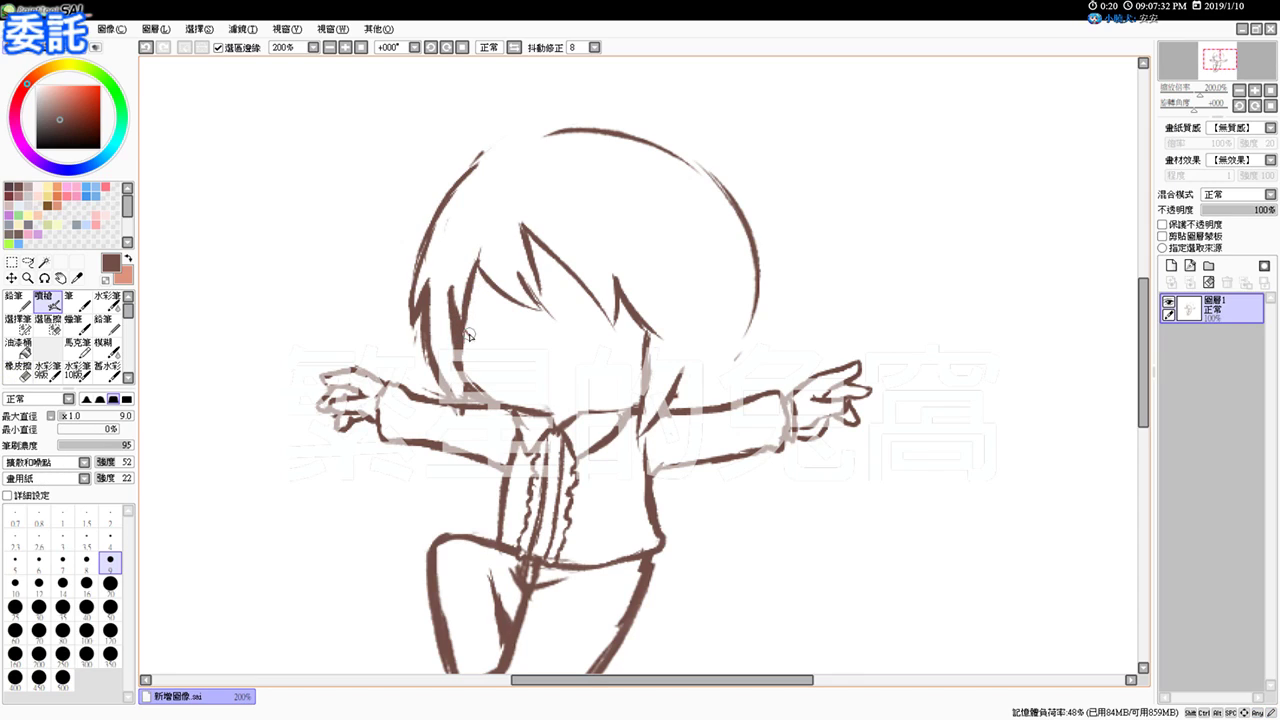
# Step: Erase the peak and slanted edge of the central bang and redraw them slightly lower
pyautogui.press('e')
pyautogui.moveTo(509, 209); pyautogui.dragTo(595, 308)
pyautogui.press('v')
pyautogui.moveTo(528, 241); pyautogui.dragTo(588, 302)
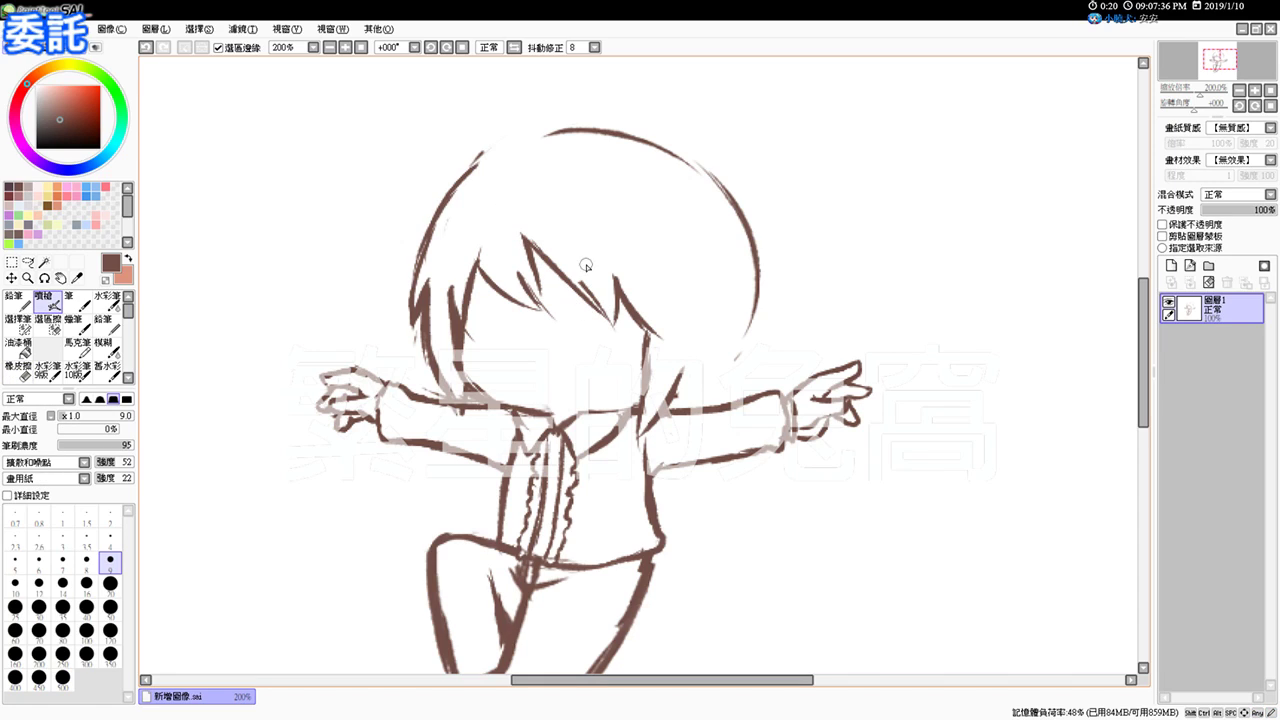
# Step: Close the gap in the upper-left hair outline and extend the right hair contour in a curve to the shoulder
pyautogui.moveTo(752, 302); pyautogui.dragTo(722, 358)
pyautogui.hotkey('ctrl', 'z')
pyautogui.moveTo(480, 158); pyautogui.dragTo(546, 131)
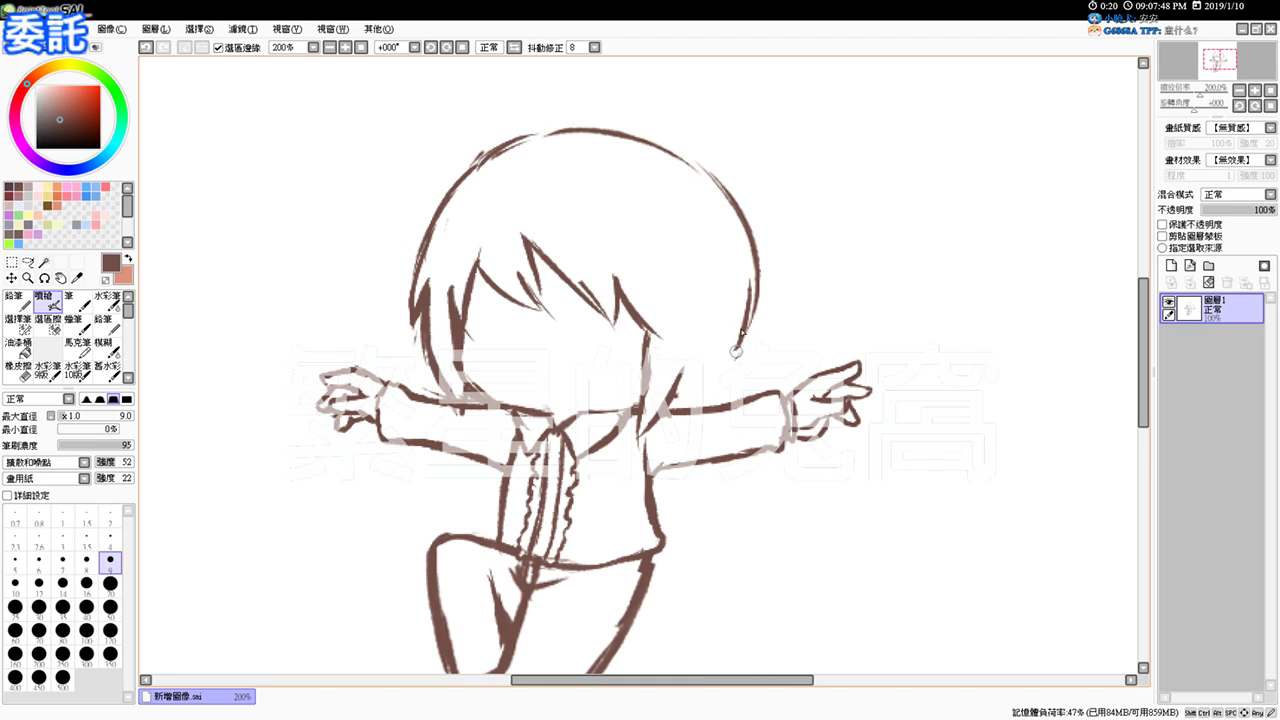
pyautogui.moveTo(743, 332)
pyautogui.mouseDown()
pyautogui.moveTo(706, 386)
pyautogui.moveTo(668, 410)
pyautogui.mouseUp()
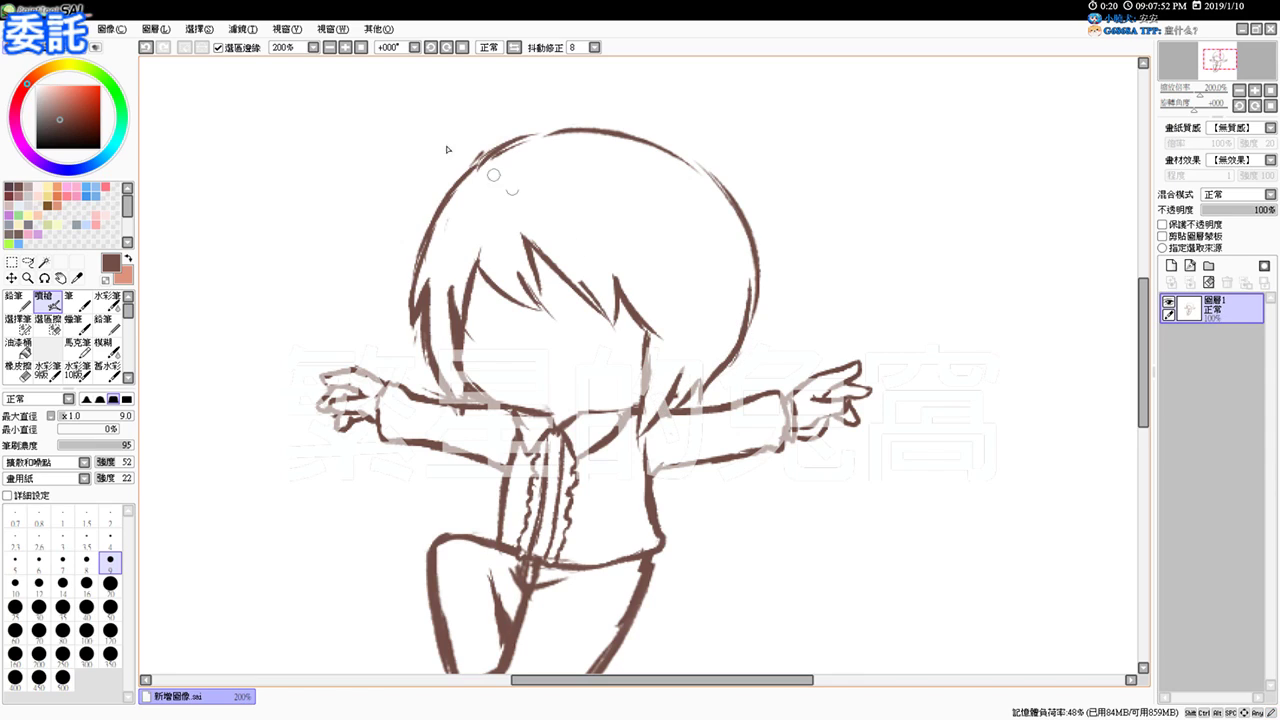
pyautogui.click(361, 47)
pyautogui.click(345, 47)
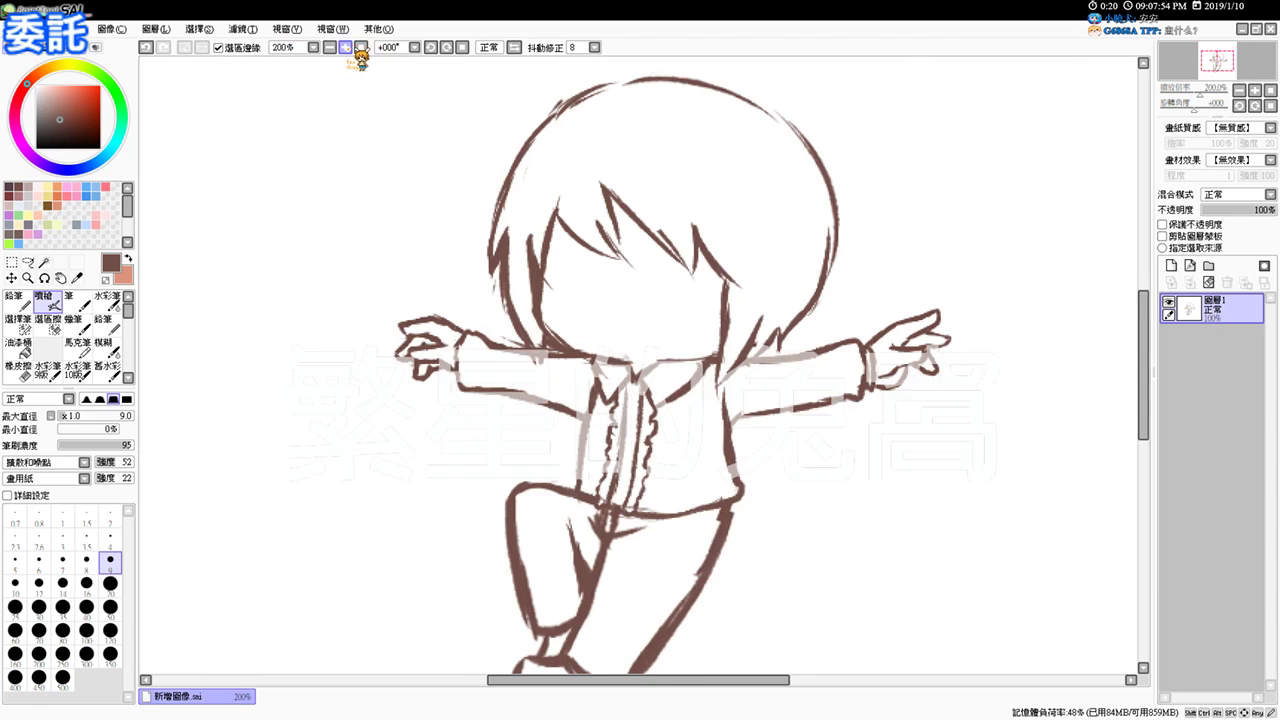
pyautogui.click(345, 47)
pyautogui.moveTo(841, 305); pyautogui.dragTo(699, 366)
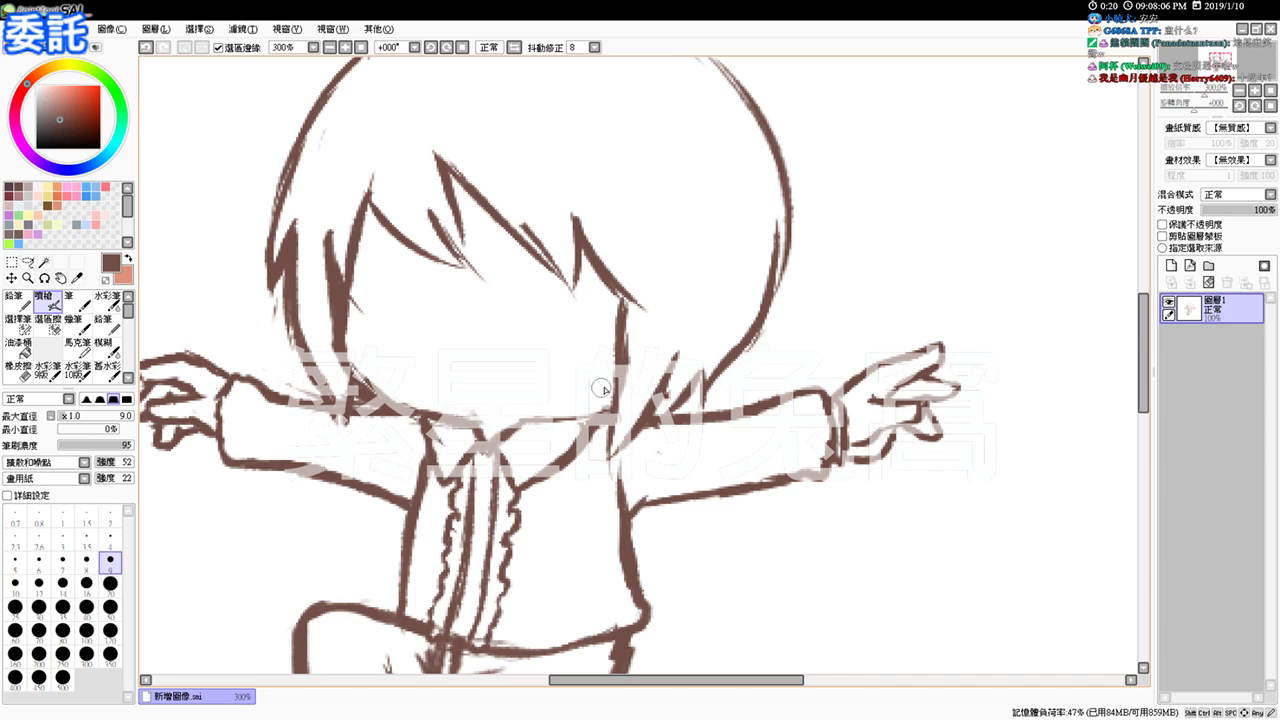
pyautogui.moveTo(611, 388)
pyautogui.mouseDown()
pyautogui.moveTo(565, 367)
pyautogui.moveTo(576, 423)
pyautogui.mouseUp()
pyautogui.moveTo(570, 368); pyautogui.dragTo(576, 431)
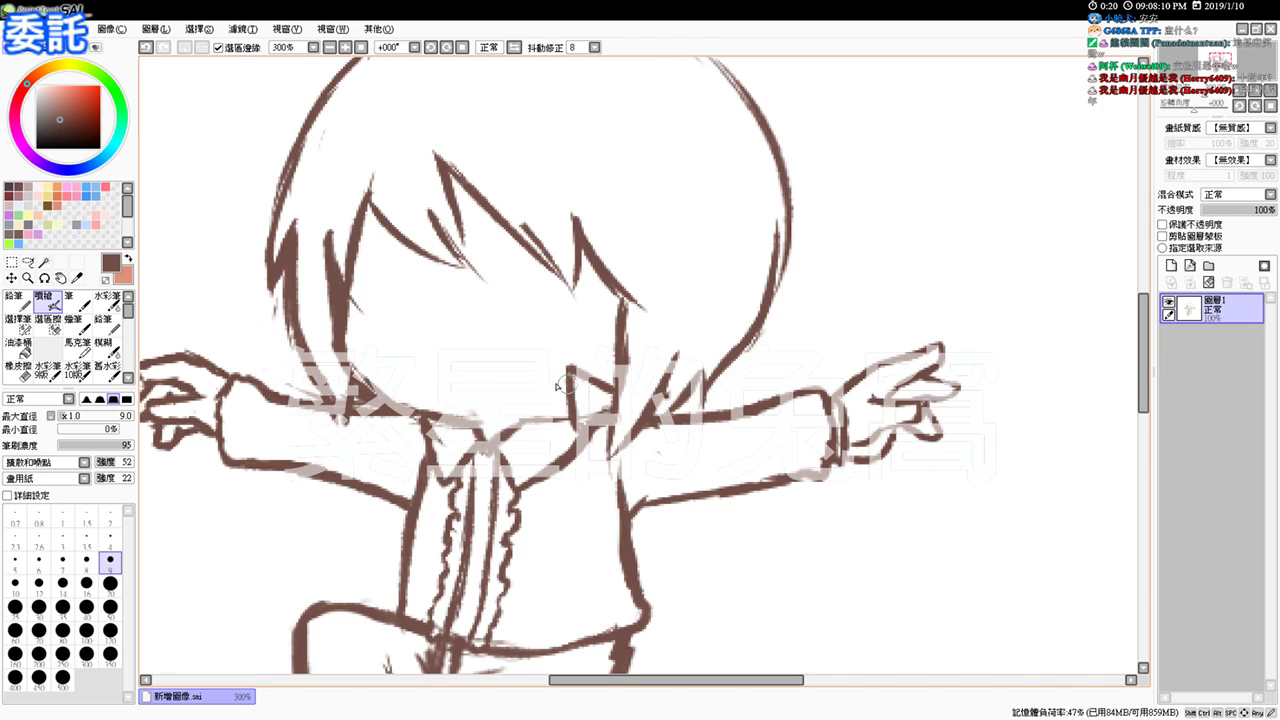
pyautogui.hotkey('ctrl', 'z')
pyautogui.moveTo(337, 341)
pyautogui.mouseDown()
pyautogui.moveTo(301, 339)
pyautogui.moveTo(369, 392)
pyautogui.mouseUp()
pyautogui.hotkey('ctrl', 'z')
pyautogui.hotkey('ctrl', 'z')
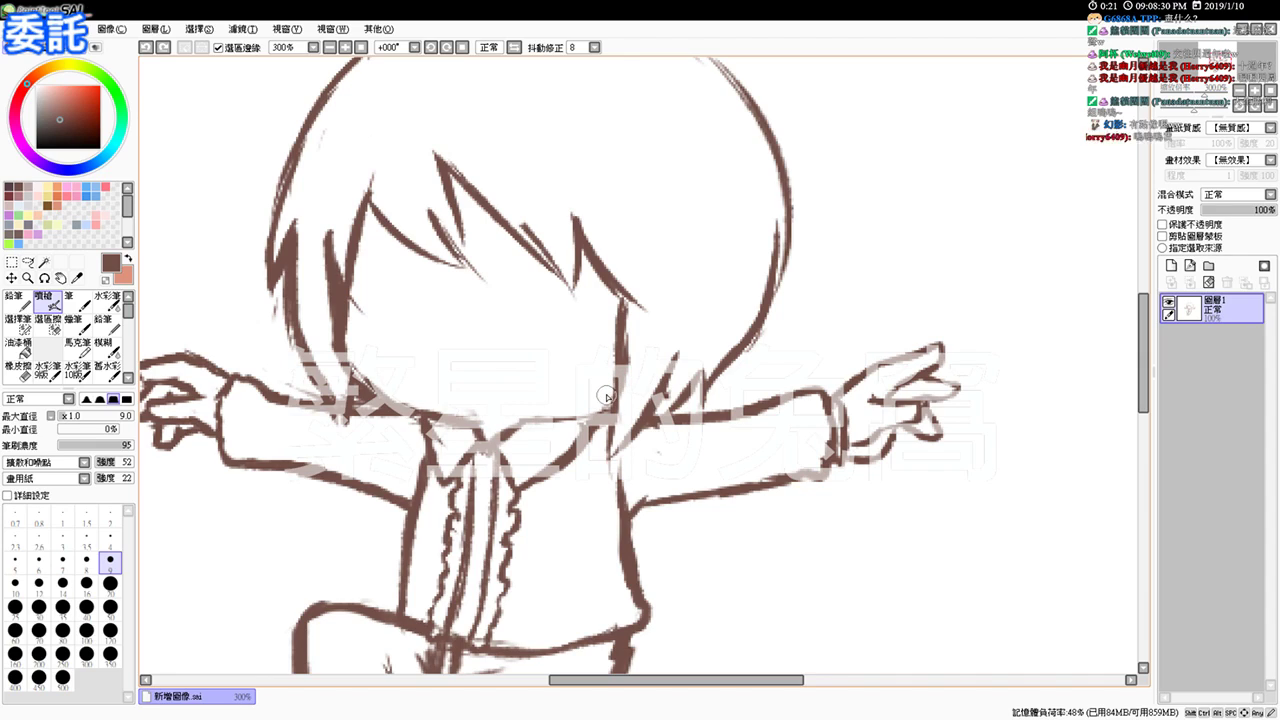
pyautogui.moveTo(558, 366)
pyautogui.mouseDown()
pyautogui.moveTo(606, 390)
pyautogui.moveTo(590, 404)
pyautogui.mouseUp()
pyautogui.hotkey('ctrl', 'z')
pyautogui.hotkey('ctrl', 'z')
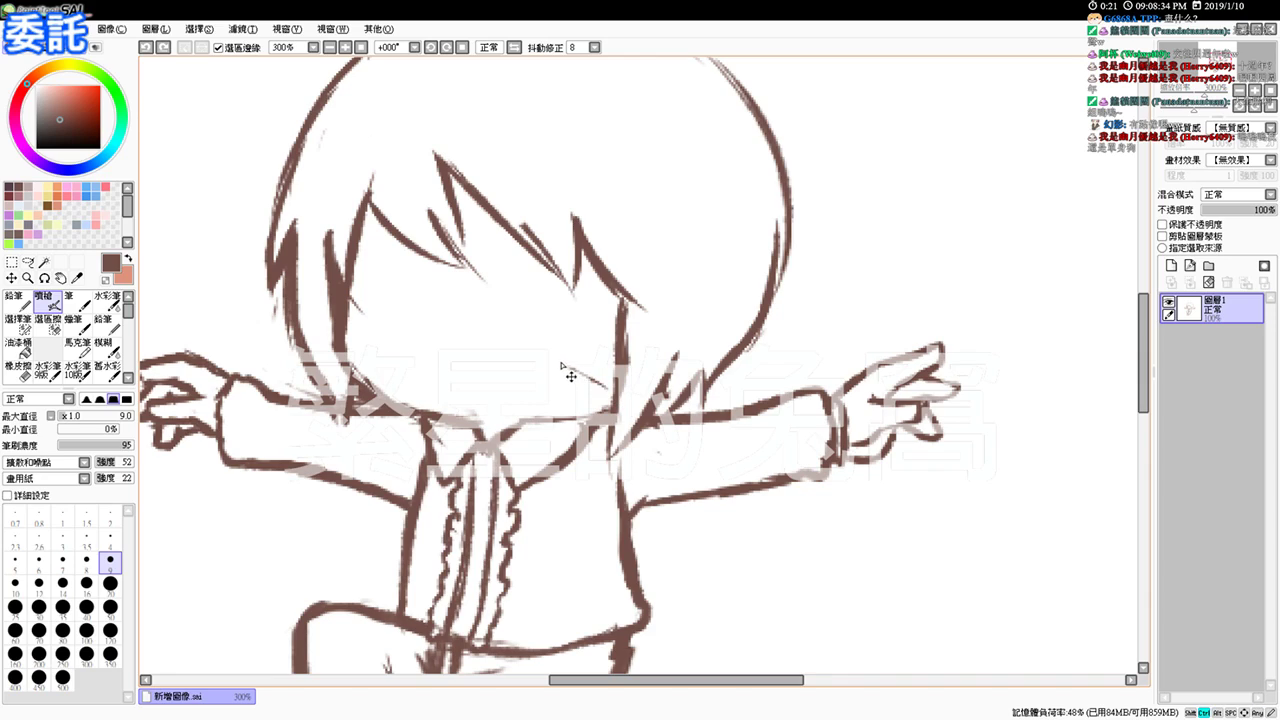
# Step: Draw the raised collar flap beside the right of the neck and erase the body line overlapping it
pyautogui.moveTo(573, 360)
pyautogui.mouseDown()
pyautogui.moveTo(633, 380)
pyautogui.moveTo(652, 412)
pyautogui.moveTo(605, 398)
pyautogui.moveTo(607, 458)
pyautogui.mouseUp()
pyautogui.press('e')
pyautogui.press('v')
pyautogui.moveTo(642, 400); pyautogui.dragTo(646, 412)
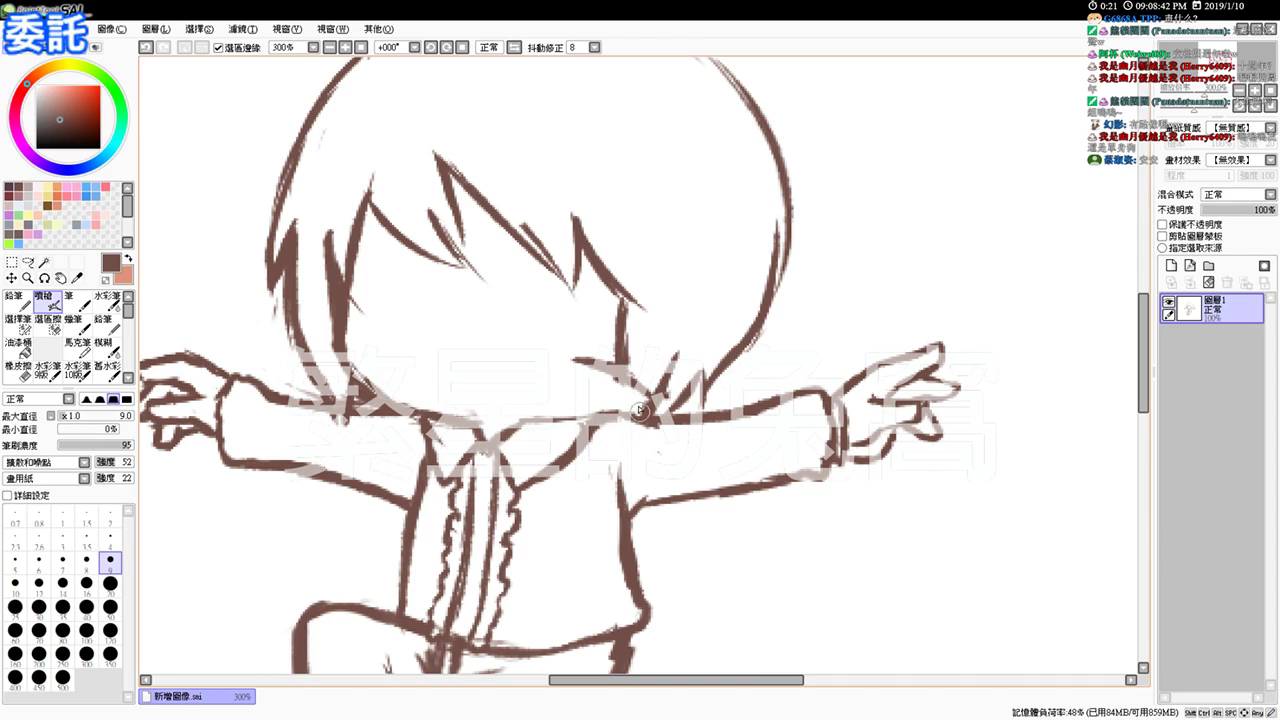
pyautogui.moveTo(578, 361); pyautogui.dragTo(582, 416)
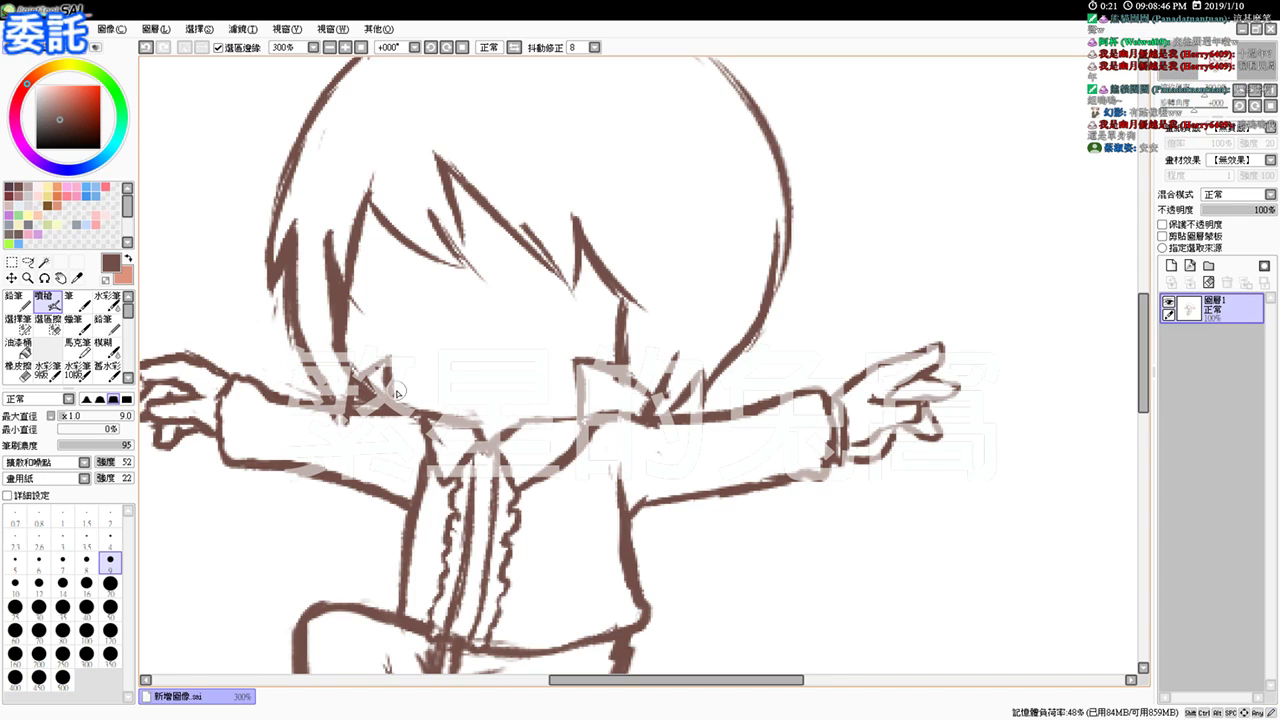
# Step: Draw a matching raised collar flap beside the left of the neck and hatch its inside
pyautogui.press('e')
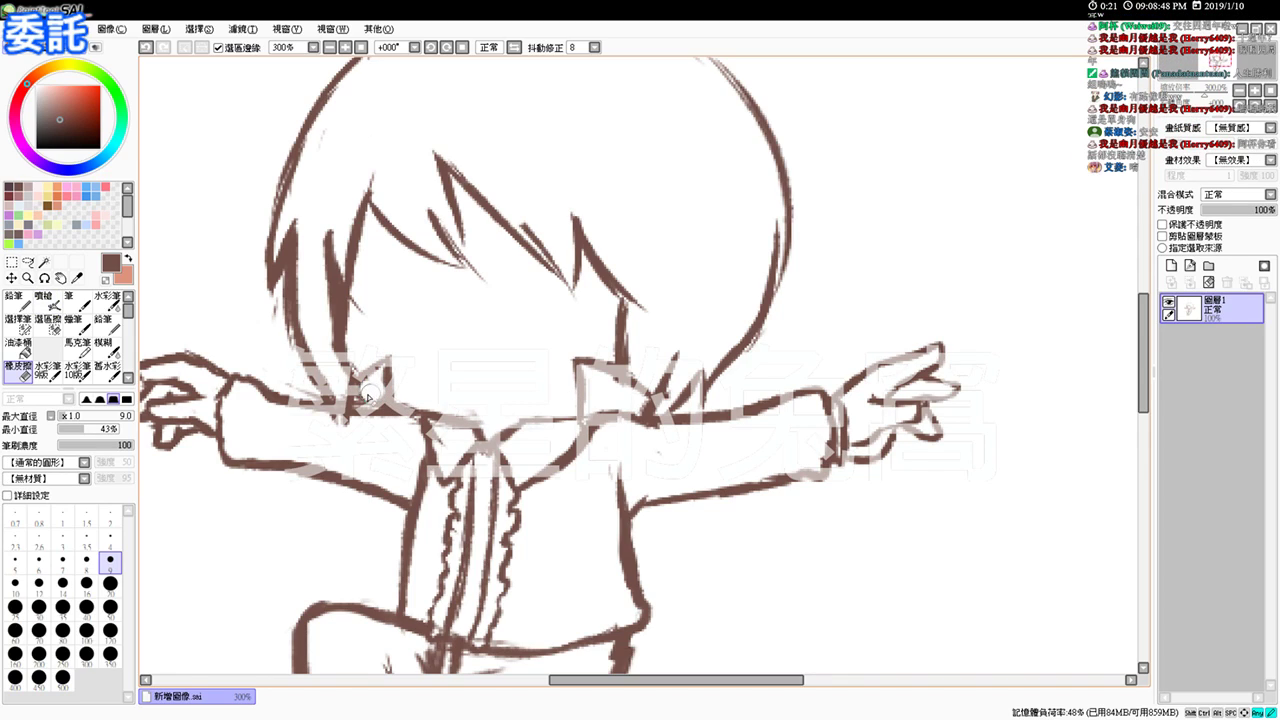
pyautogui.press('e')
pyautogui.hotkey('ctrl', 'z')
pyautogui.hotkey('ctrl', 'z')
pyautogui.hotkey('ctrl', 'z')
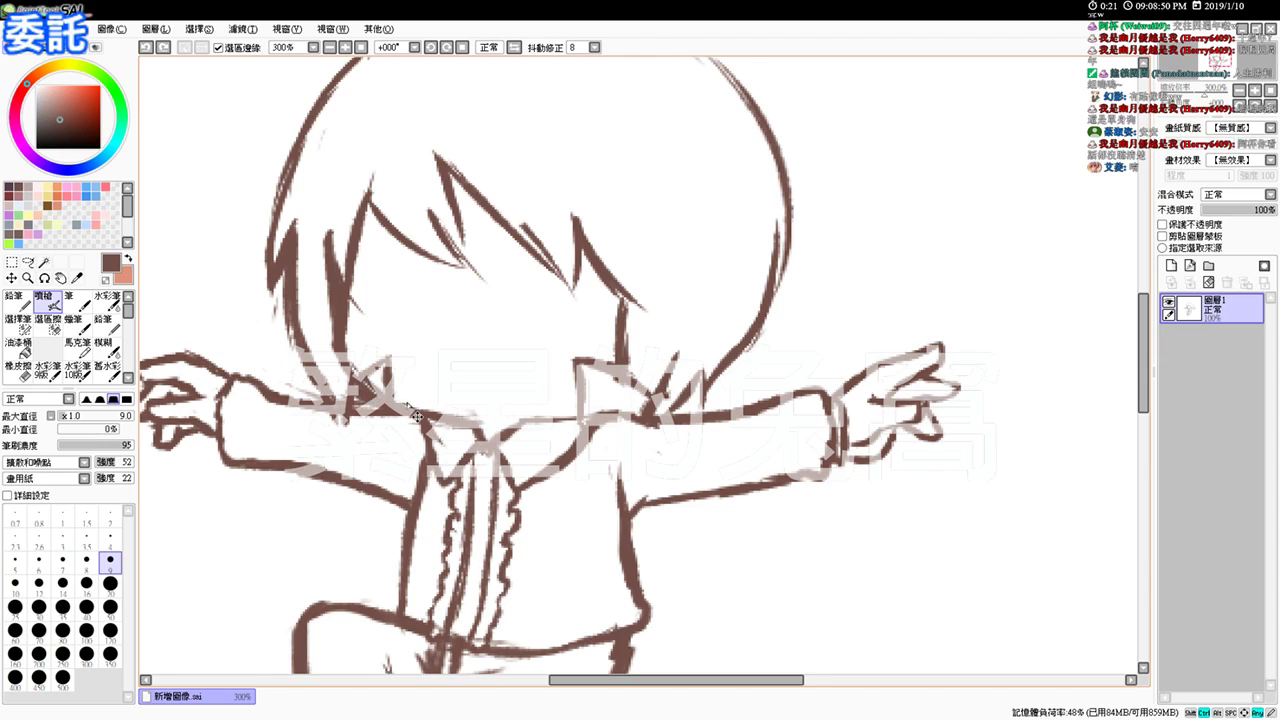
pyautogui.hotkey('ctrl', 'z')
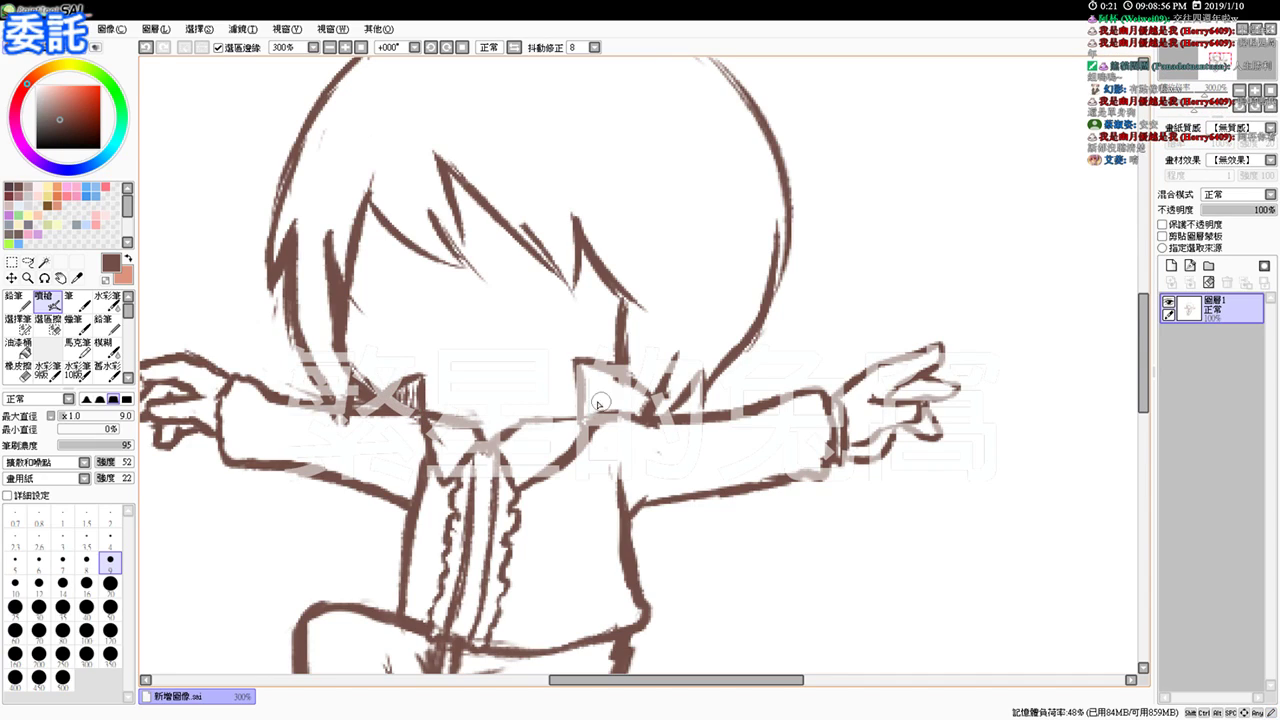
# Step: Redraw the front edge of the right collar flap and hatch its inside
pyautogui.press('e')
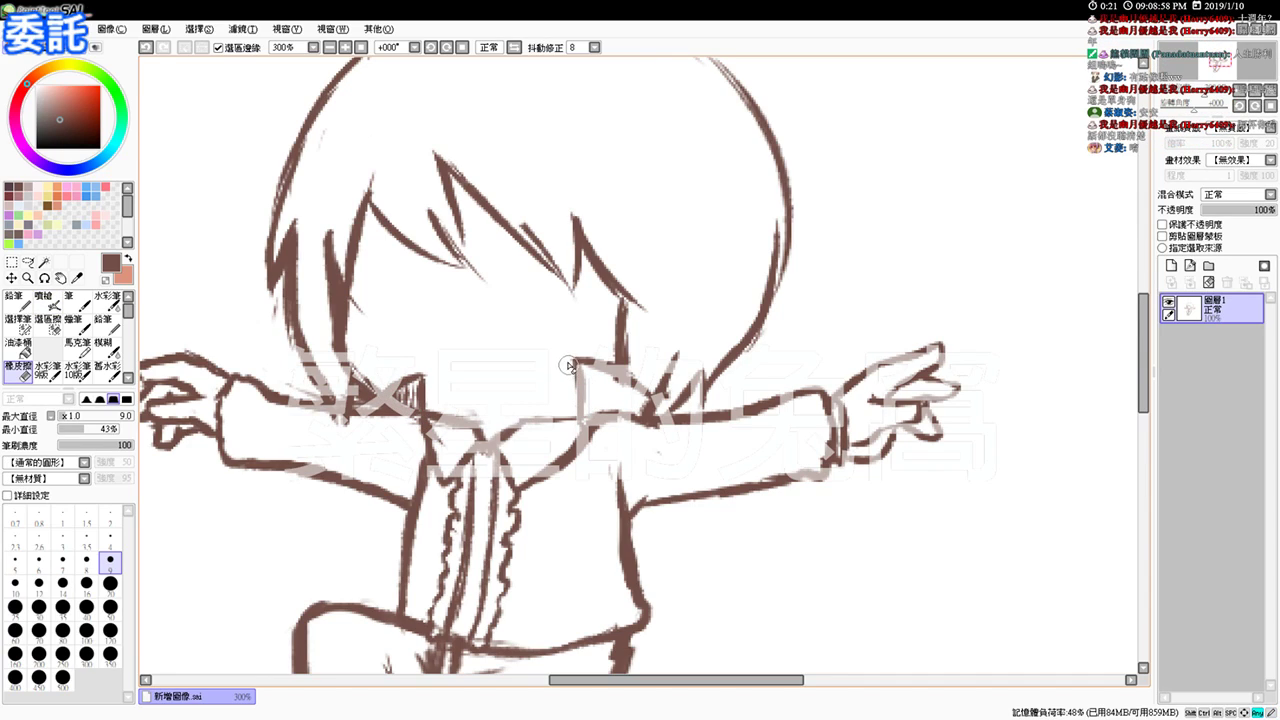
pyautogui.press('e')
pyautogui.moveTo(572, 370)
pyautogui.mouseDown()
pyautogui.moveTo(608, 386)
pyautogui.moveTo(567, 376)
pyautogui.moveTo(570, 401)
pyautogui.moveTo(571, 376)
pyautogui.moveTo(597, 382)
pyautogui.moveTo(628, 400)
pyautogui.mouseUp()
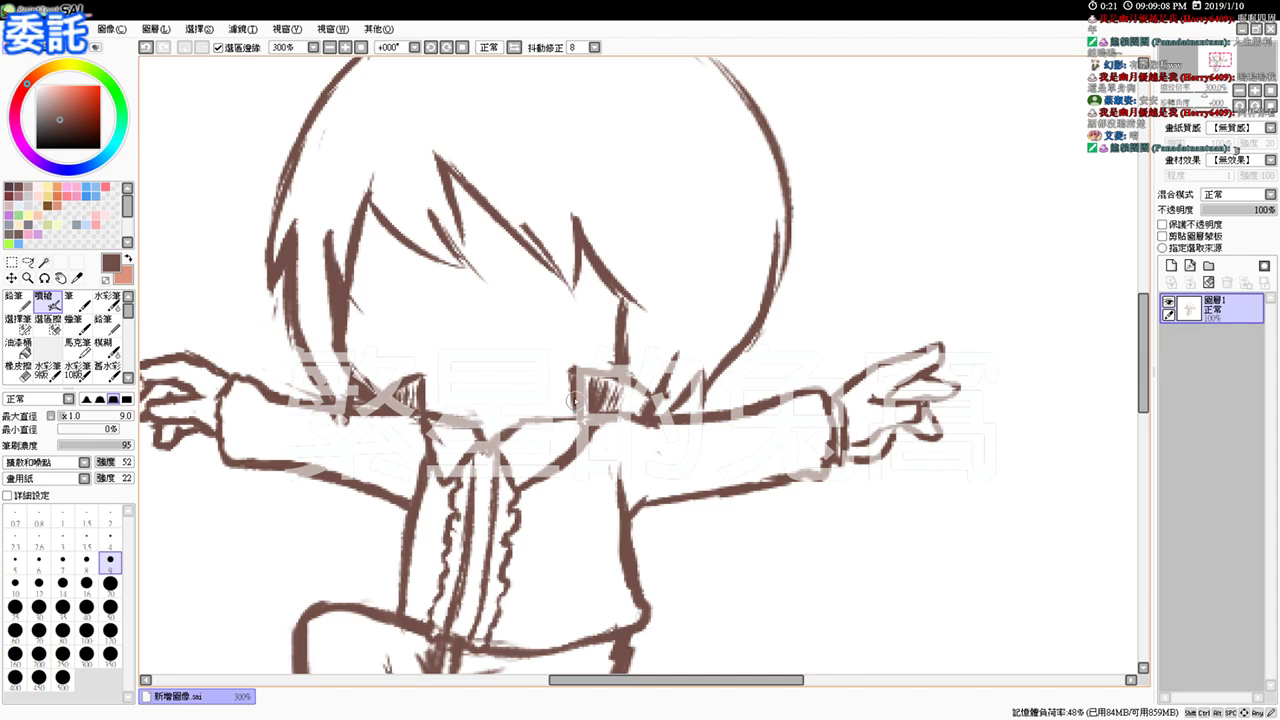
pyautogui.moveTo(628, 388); pyautogui.dragTo(635, 410)
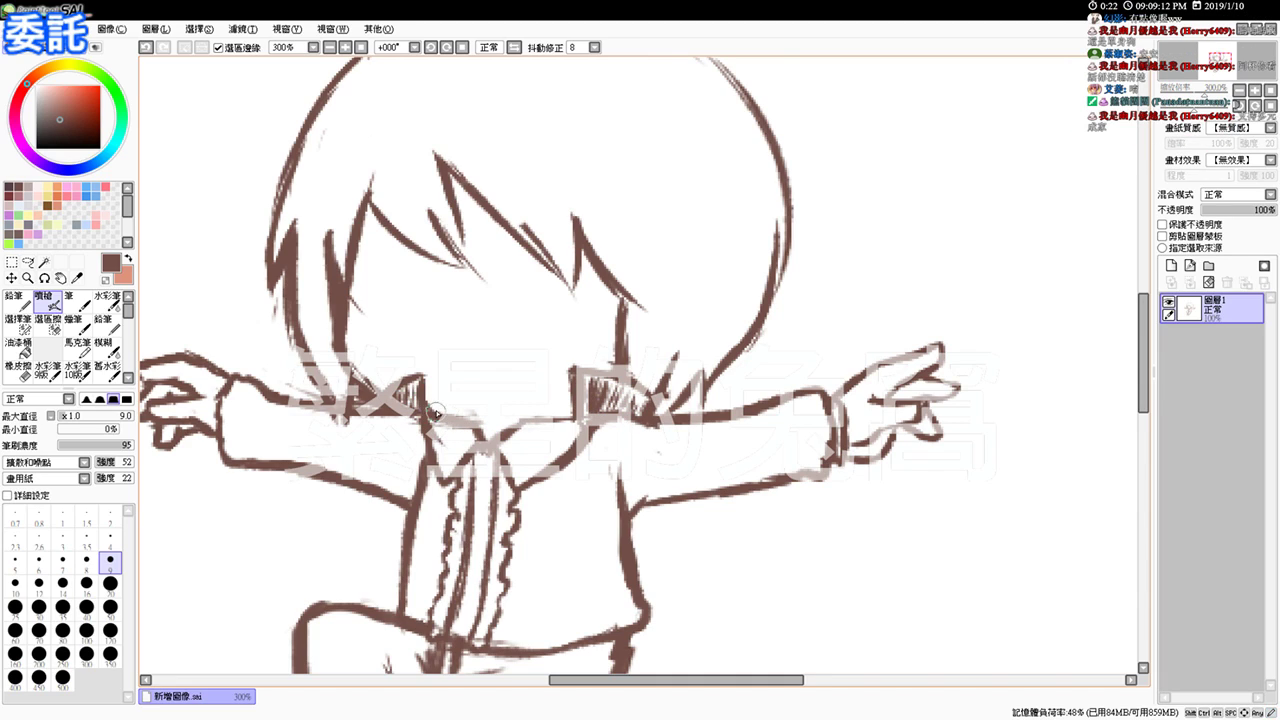
# Step: Draw the cape's curved side lines hanging from under both arms
pyautogui.click(362, 48)
pyautogui.click(346, 48)
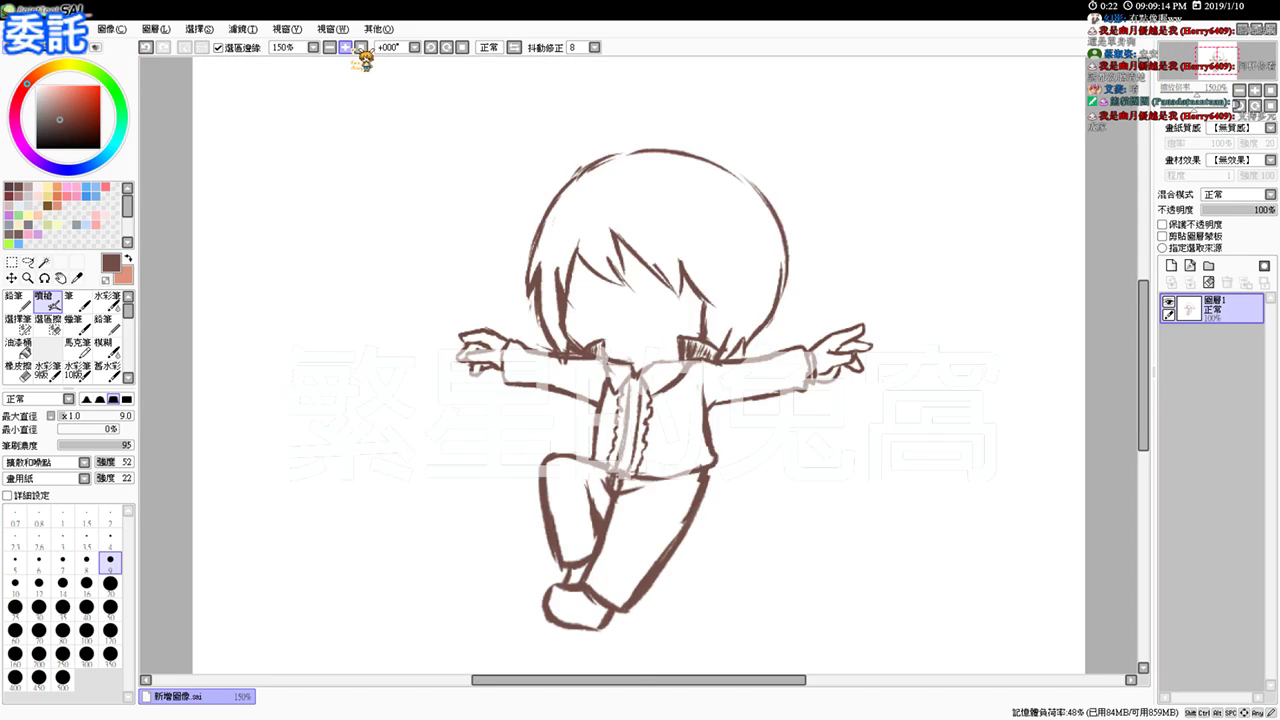
pyautogui.click(346, 48)
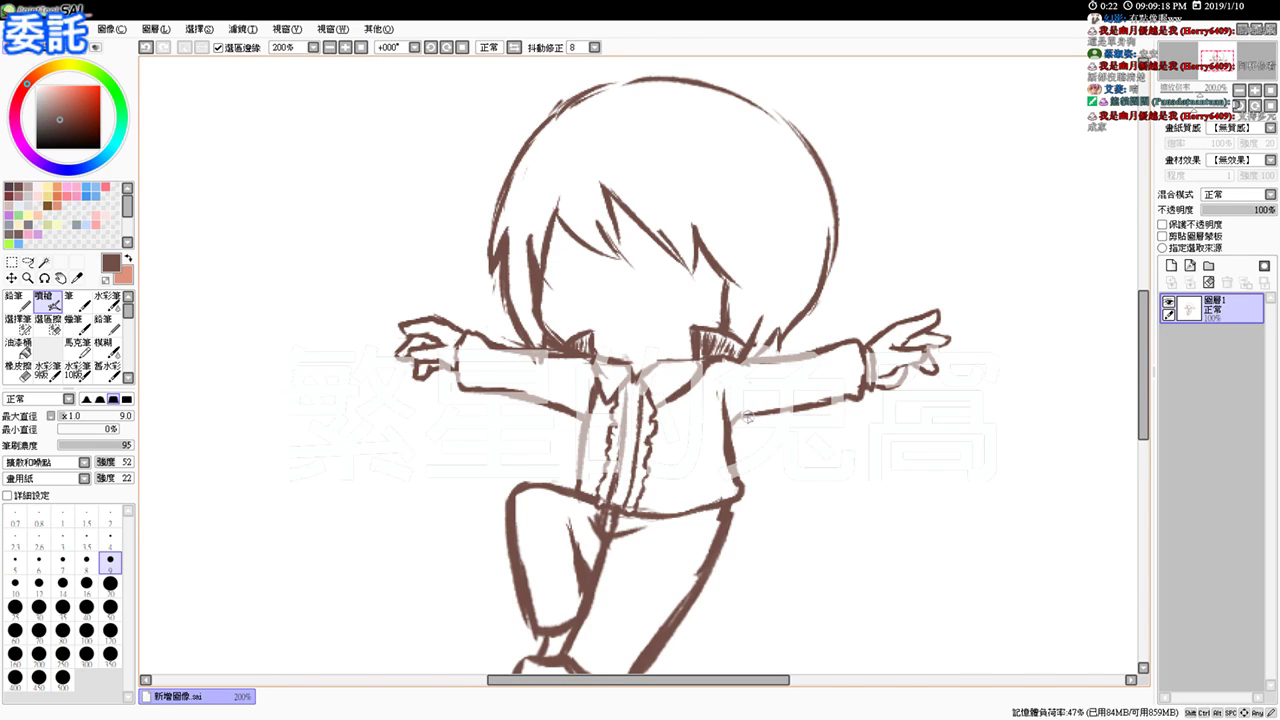
pyautogui.moveTo(748, 413)
pyautogui.mouseDown()
pyautogui.moveTo(806, 500)
pyautogui.moveTo(817, 570)
pyautogui.mouseUp()
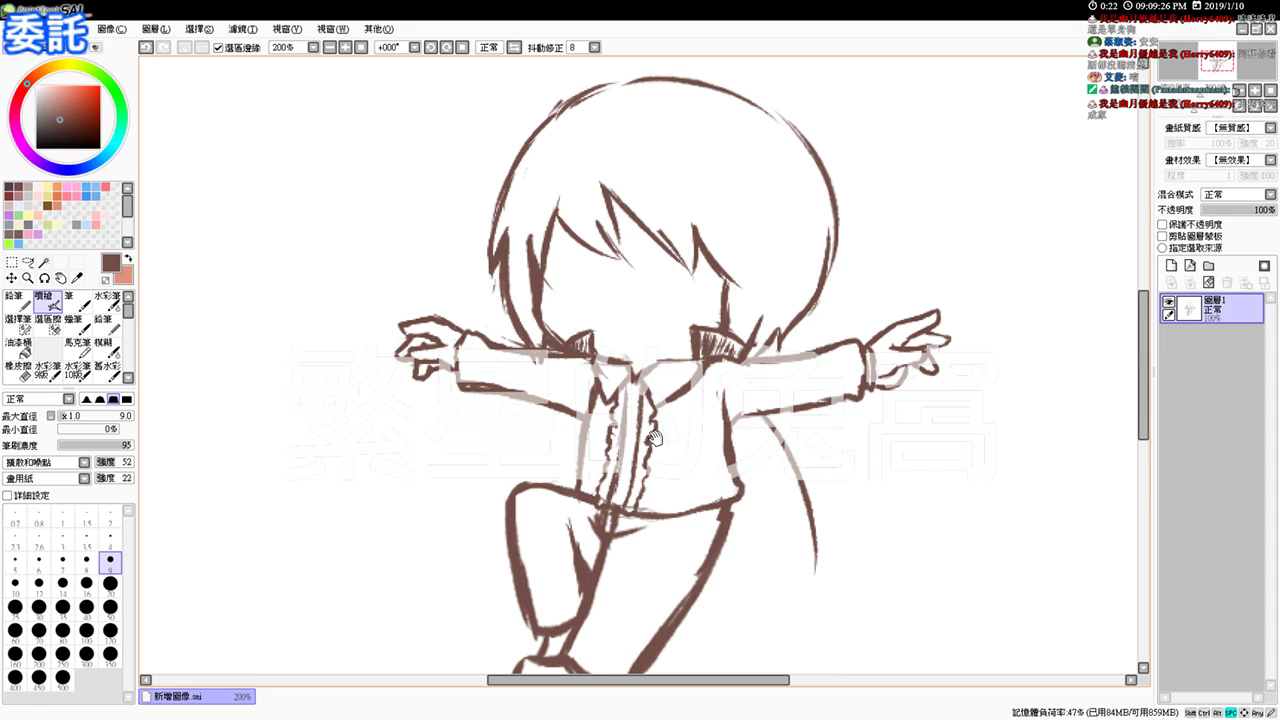
pyautogui.moveTo(702, 467); pyautogui.dragTo(680, 403)
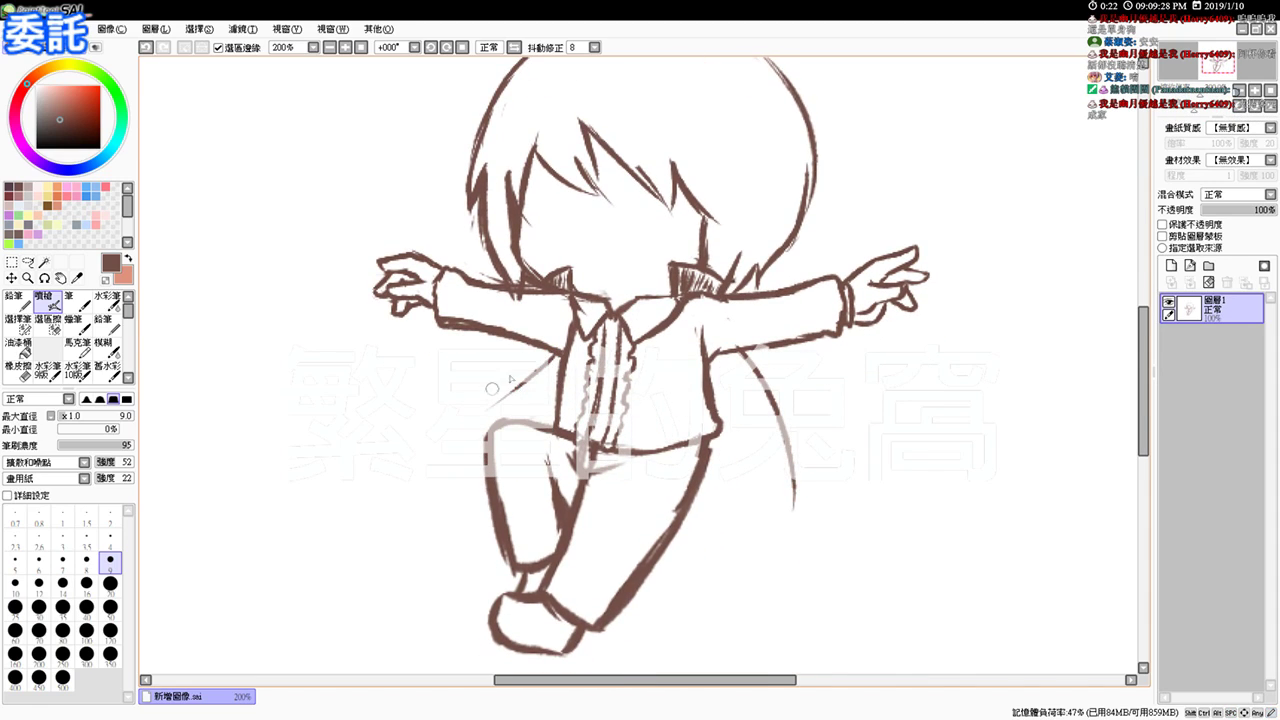
pyautogui.moveTo(549, 360); pyautogui.dragTo(422, 512)
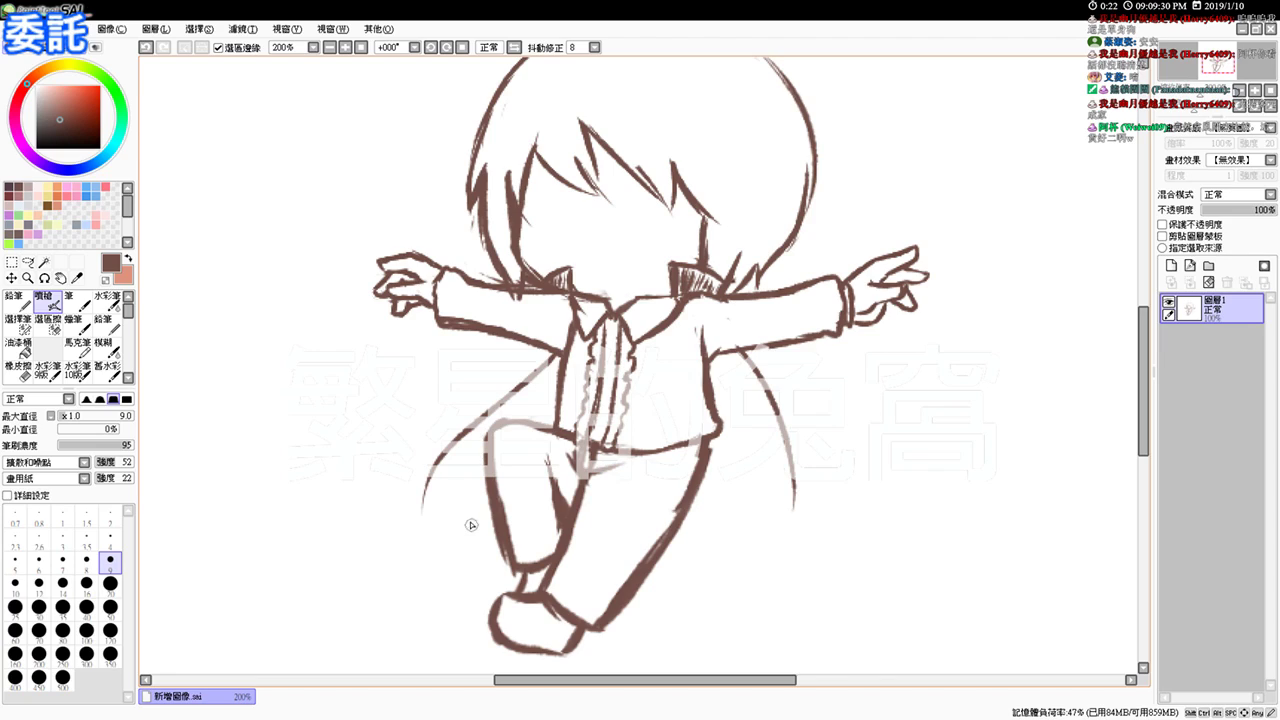
# Step: Add an outer edge and an inner fold line to the cape's right side, joining in a pointed lower tip
pyautogui.moveTo(760, 382)
pyautogui.mouseDown()
pyautogui.moveTo(811, 543)
pyautogui.moveTo(802, 606)
pyautogui.mouseUp()
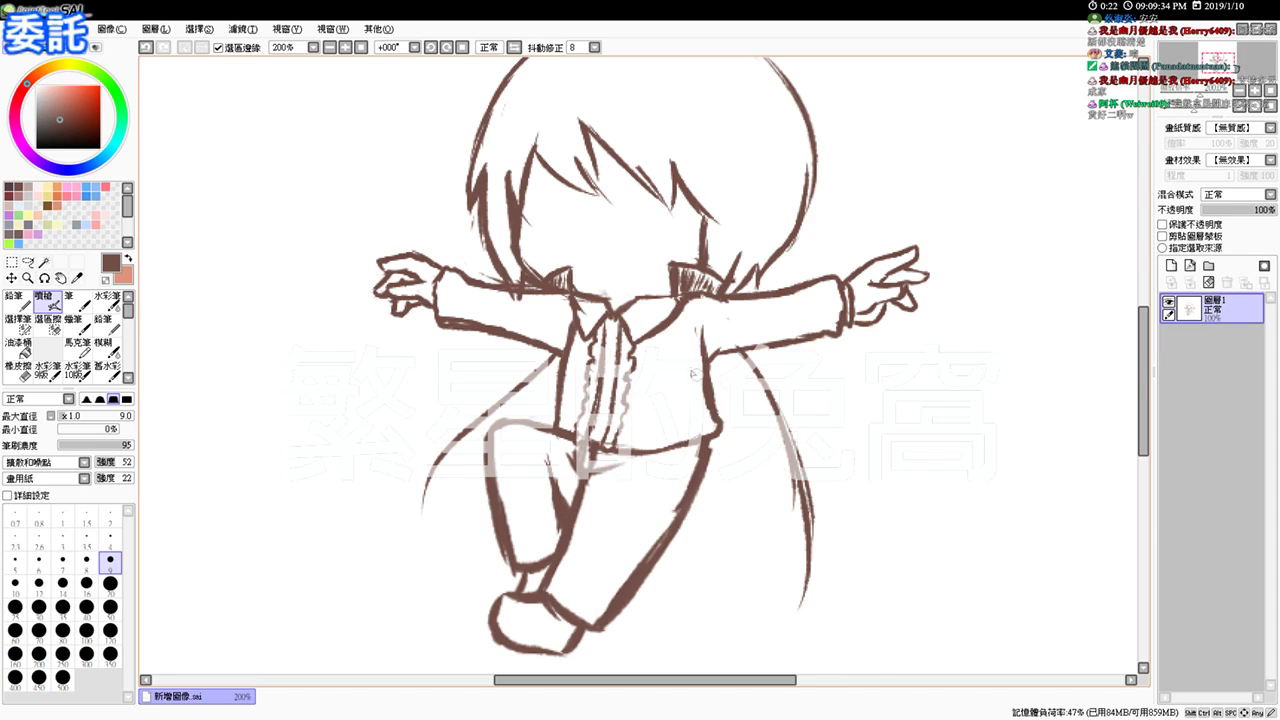
pyautogui.moveTo(730, 345); pyautogui.dragTo(780, 576)
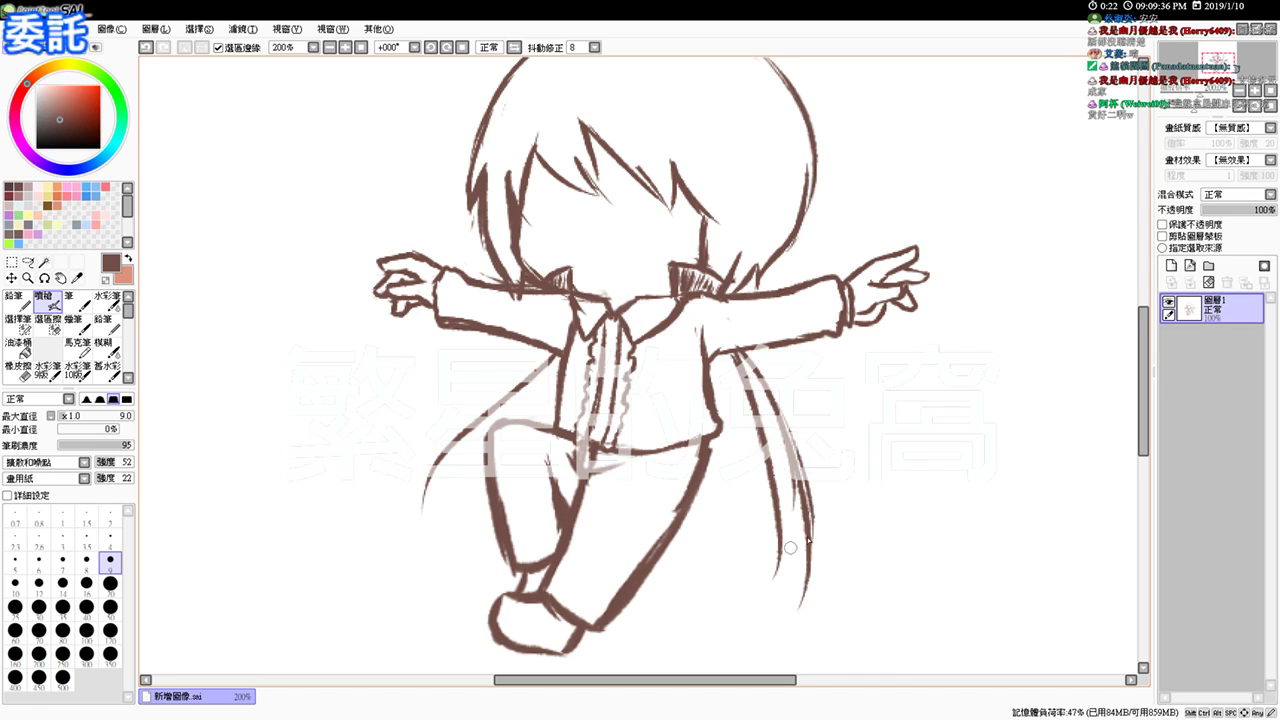
pyautogui.scroll(-2, 799, 434)
pyautogui.moveTo(770, 442)
pyautogui.mouseDown()
pyautogui.moveTo(732, 568)
pyautogui.moveTo(761, 531)
pyautogui.moveTo(741, 564)
pyautogui.moveTo(774, 547)
pyautogui.moveTo(790, 487)
pyautogui.mouseUp()
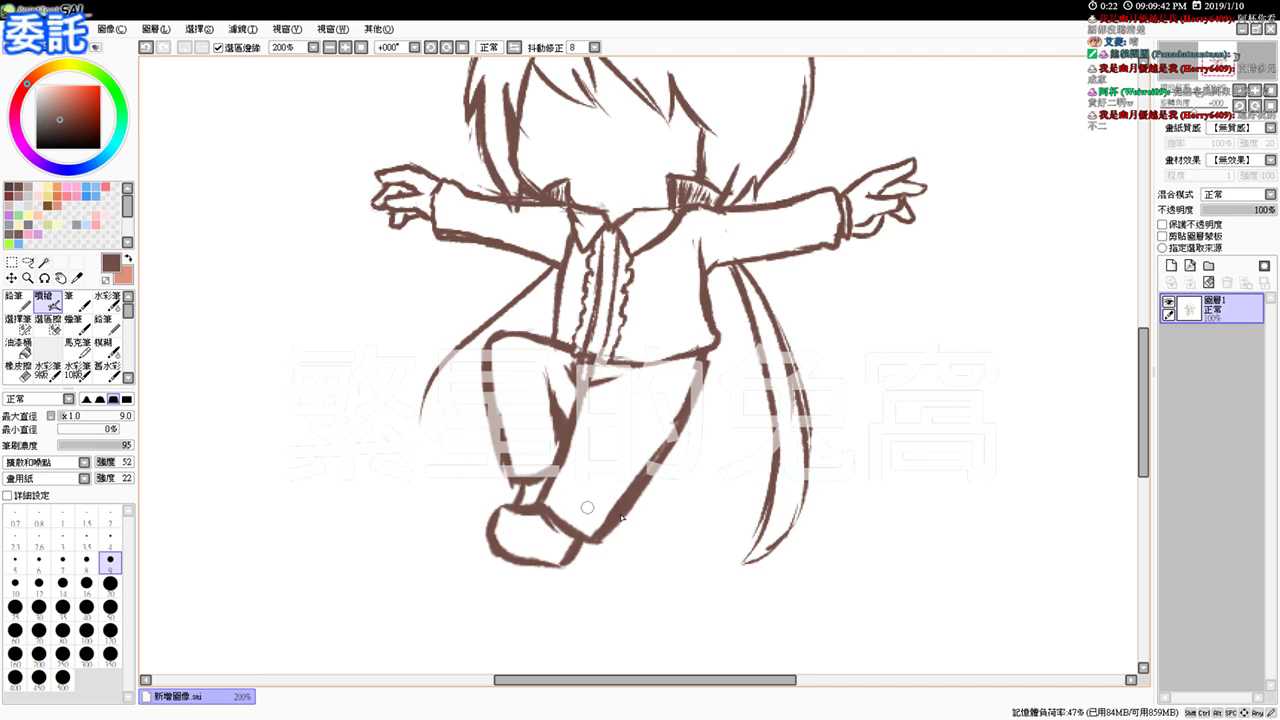
# Step: Draw the cape's wavy bottom hem on both sides of the legs and hatch the folded right edge
pyautogui.moveTo(642, 488)
pyautogui.mouseDown()
pyautogui.moveTo(708, 504)
pyautogui.moveTo(745, 567)
pyautogui.mouseUp()
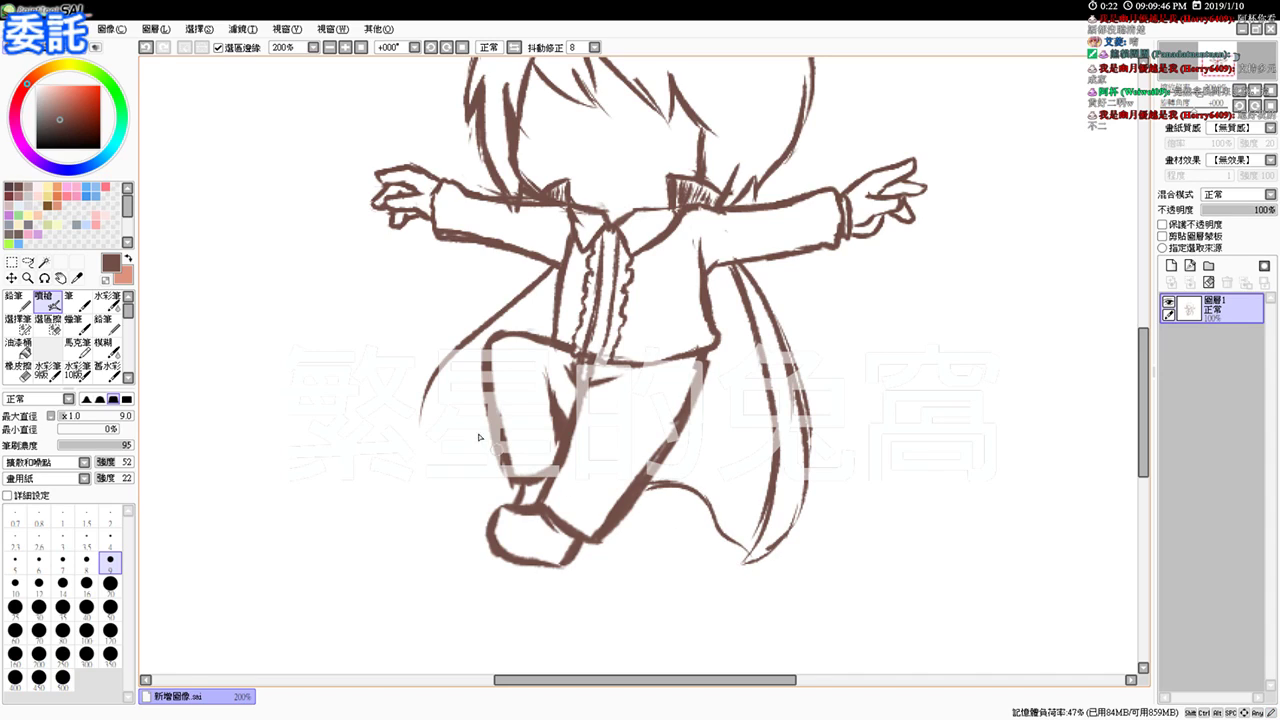
pyautogui.moveTo(427, 472)
pyautogui.mouseDown()
pyautogui.moveTo(476, 453)
pyautogui.moveTo(459, 458)
pyautogui.moveTo(497, 458)
pyautogui.mouseUp()
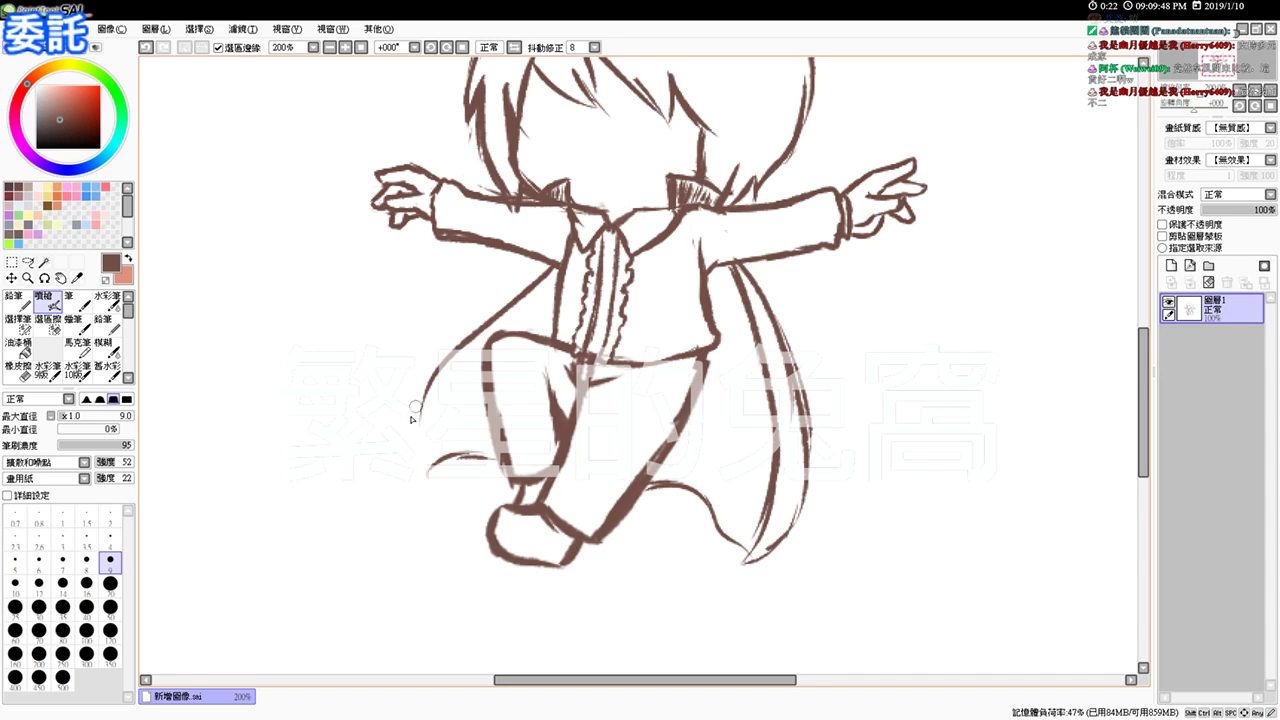
pyautogui.moveTo(428, 389)
pyautogui.mouseDown()
pyautogui.moveTo(428, 475)
pyautogui.moveTo(423, 390)
pyautogui.mouseUp()
pyautogui.moveTo(735, 265)
pyautogui.mouseDown()
pyautogui.moveTo(756, 343)
pyautogui.moveTo(772, 345)
pyautogui.moveTo(765, 314)
pyautogui.moveTo(772, 395)
pyautogui.moveTo(790, 420)
pyautogui.moveTo(775, 470)
pyautogui.moveTo(786, 495)
pyautogui.moveTo(794, 485)
pyautogui.moveTo(756, 566)
pyautogui.mouseUp()
pyautogui.moveTo(790, 392)
pyautogui.mouseDown()
pyautogui.moveTo(778, 440)
pyautogui.moveTo(786, 410)
pyautogui.moveTo(796, 488)
pyautogui.moveTo(803, 461)
pyautogui.moveTo(781, 522)
pyautogui.mouseUp()
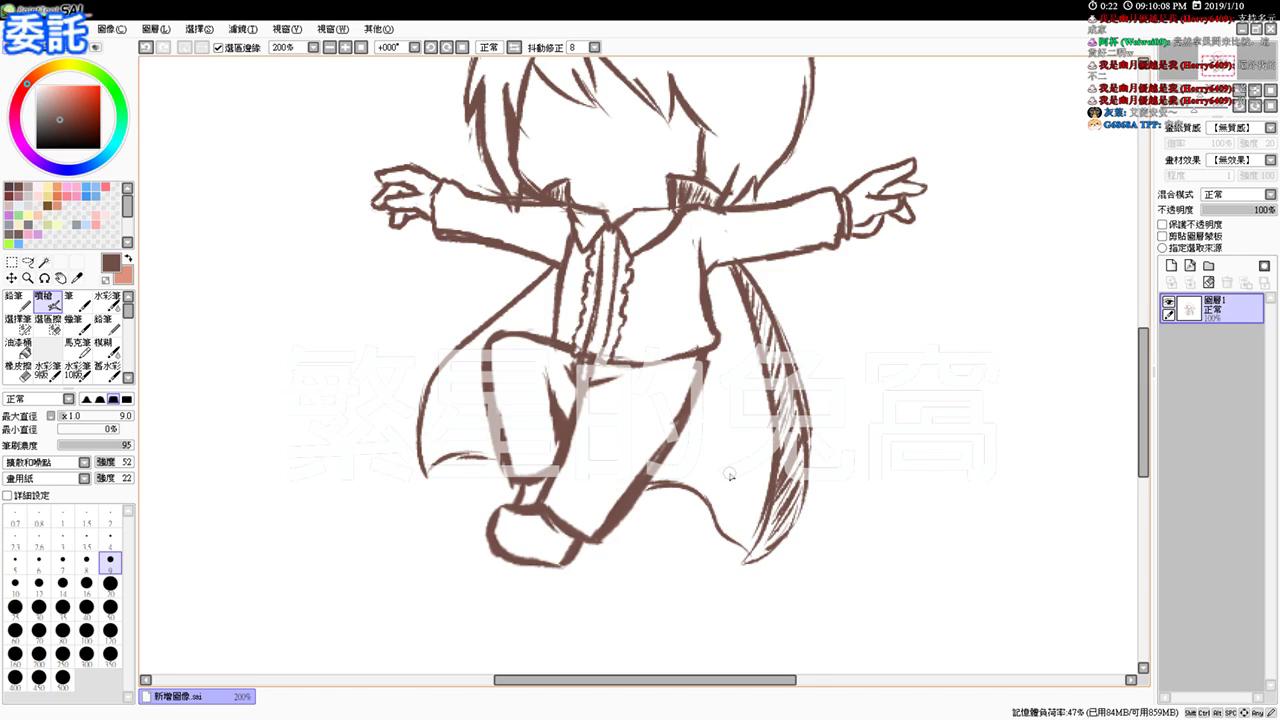
# Step: Erase the sole of the front shoe and redraw the shoe's lower outline
pyautogui.click(331, 47)
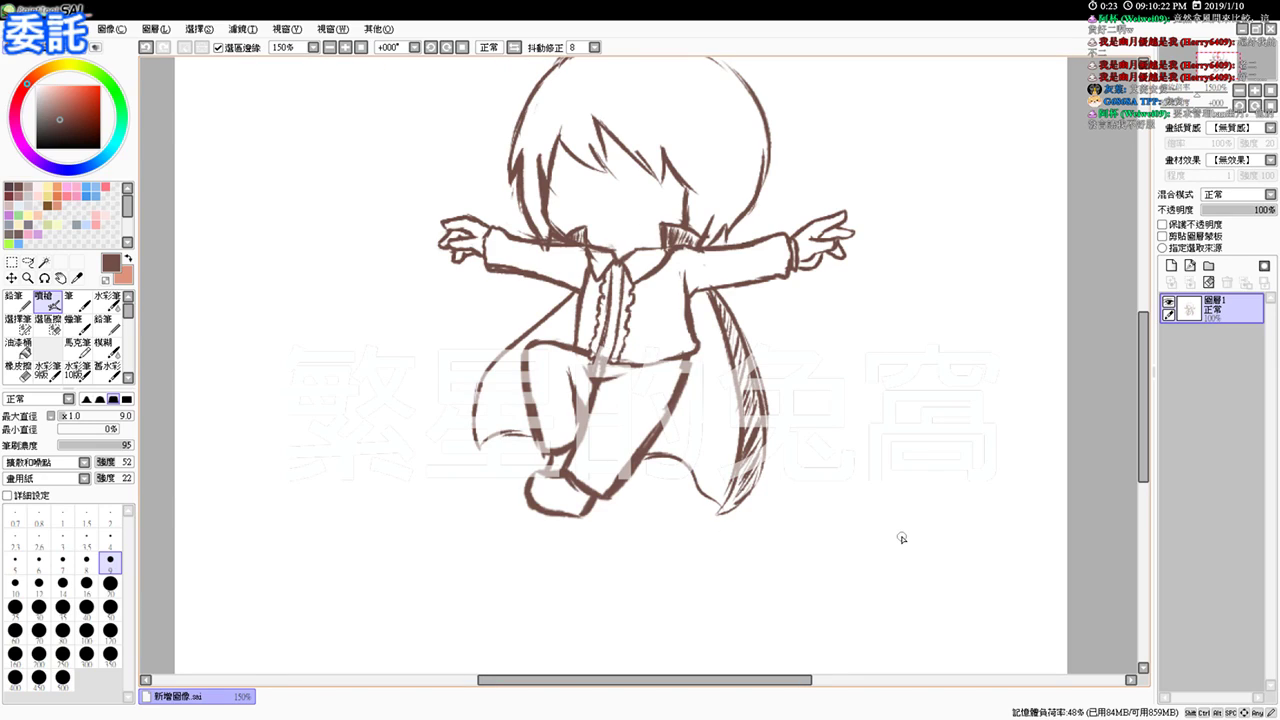
pyautogui.press('e')
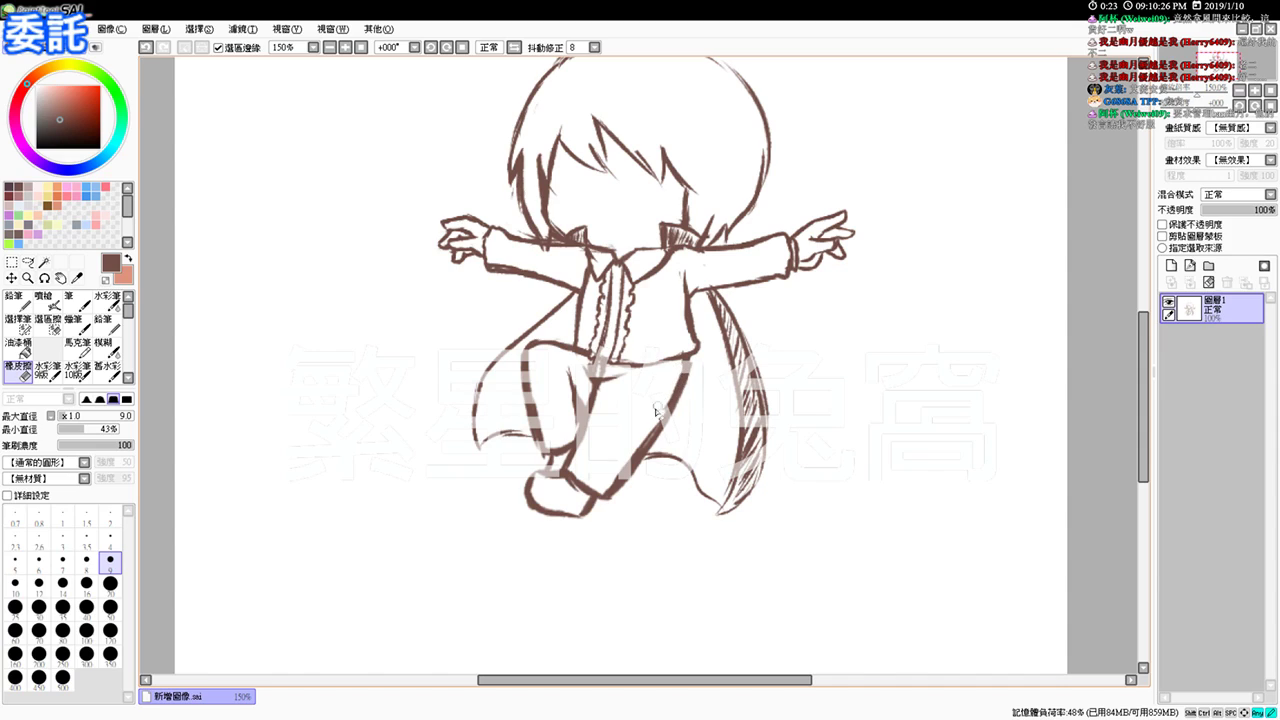
pyautogui.press('v')
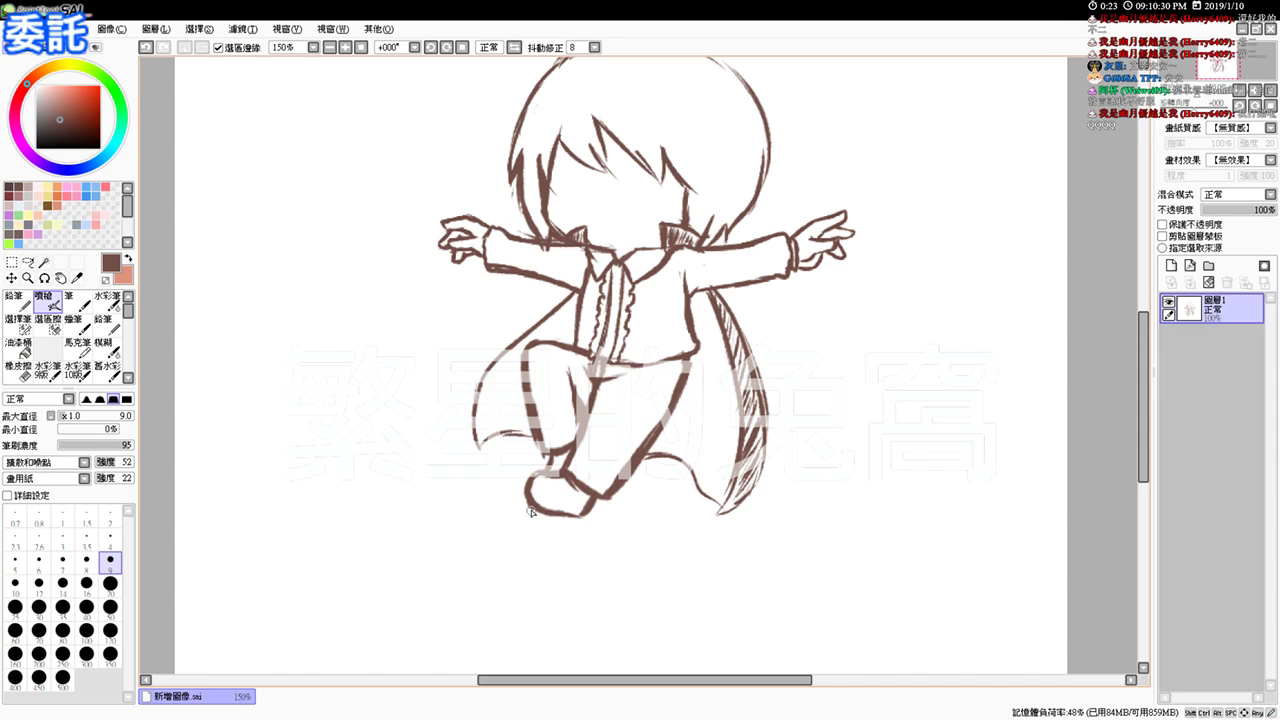
pyautogui.press('e')
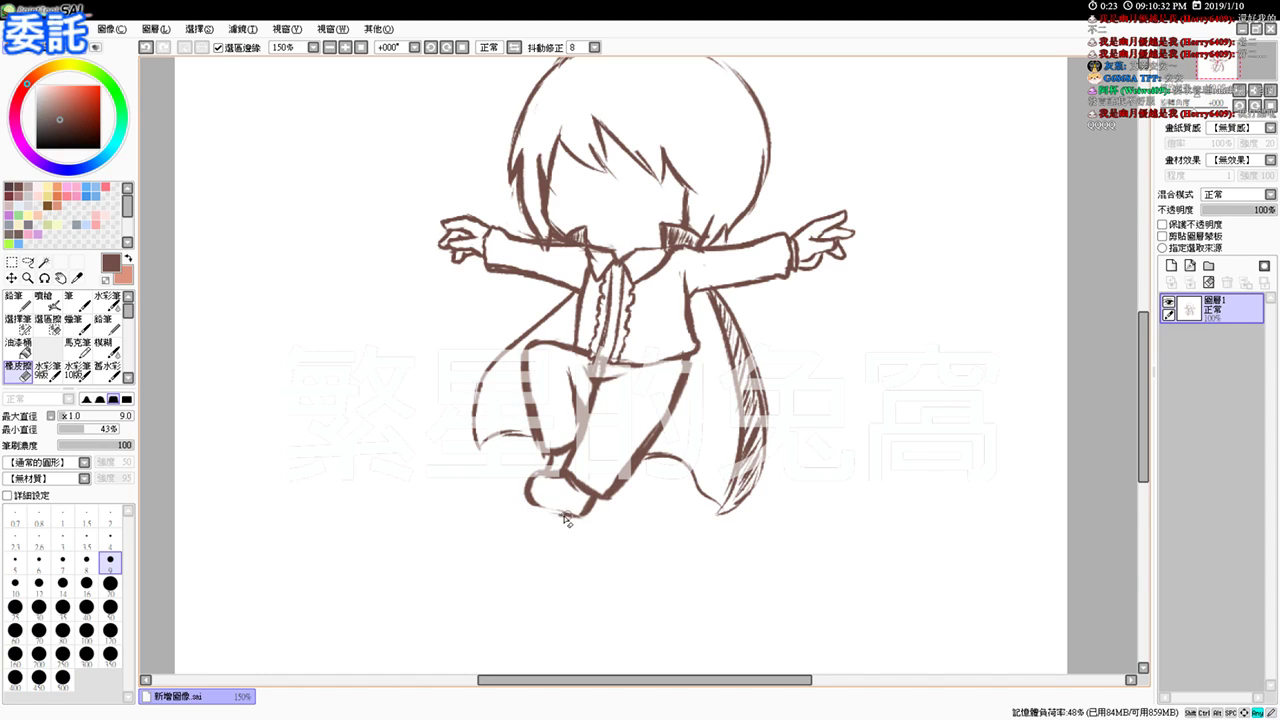
pyautogui.press('v')
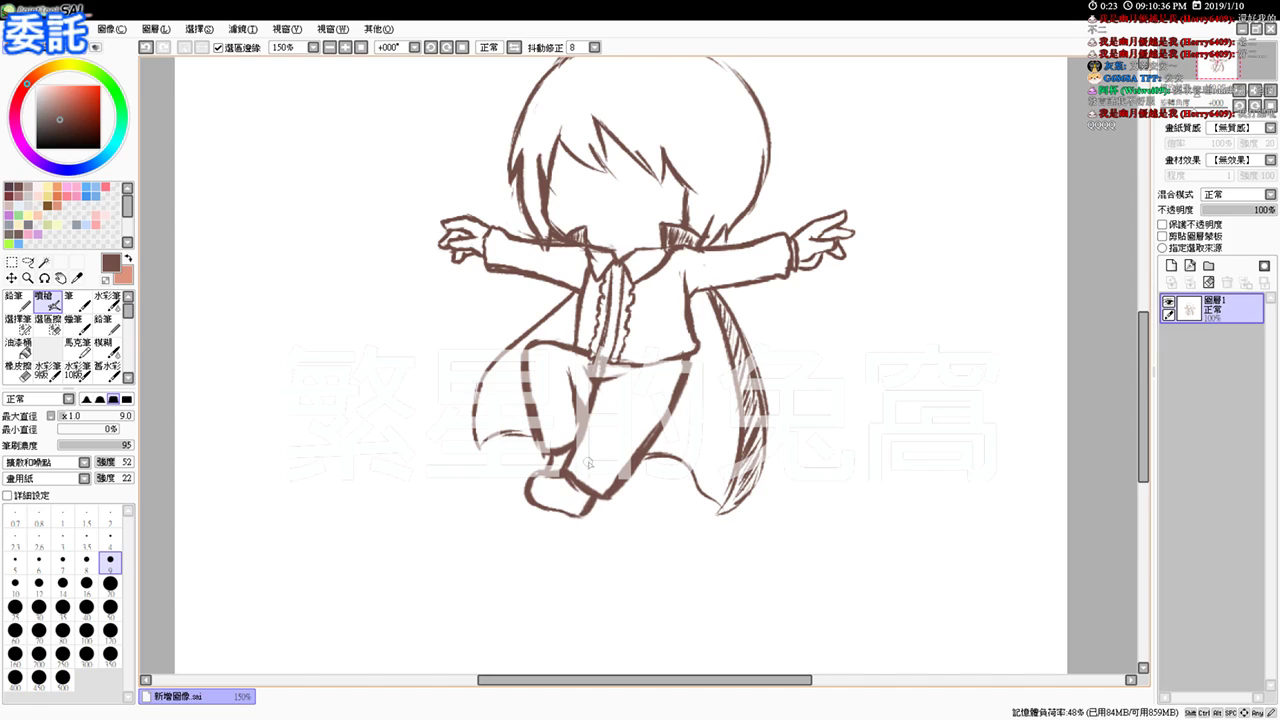
pyautogui.click(361, 47)
pyautogui.click(346, 47)
pyautogui.click(361, 47)
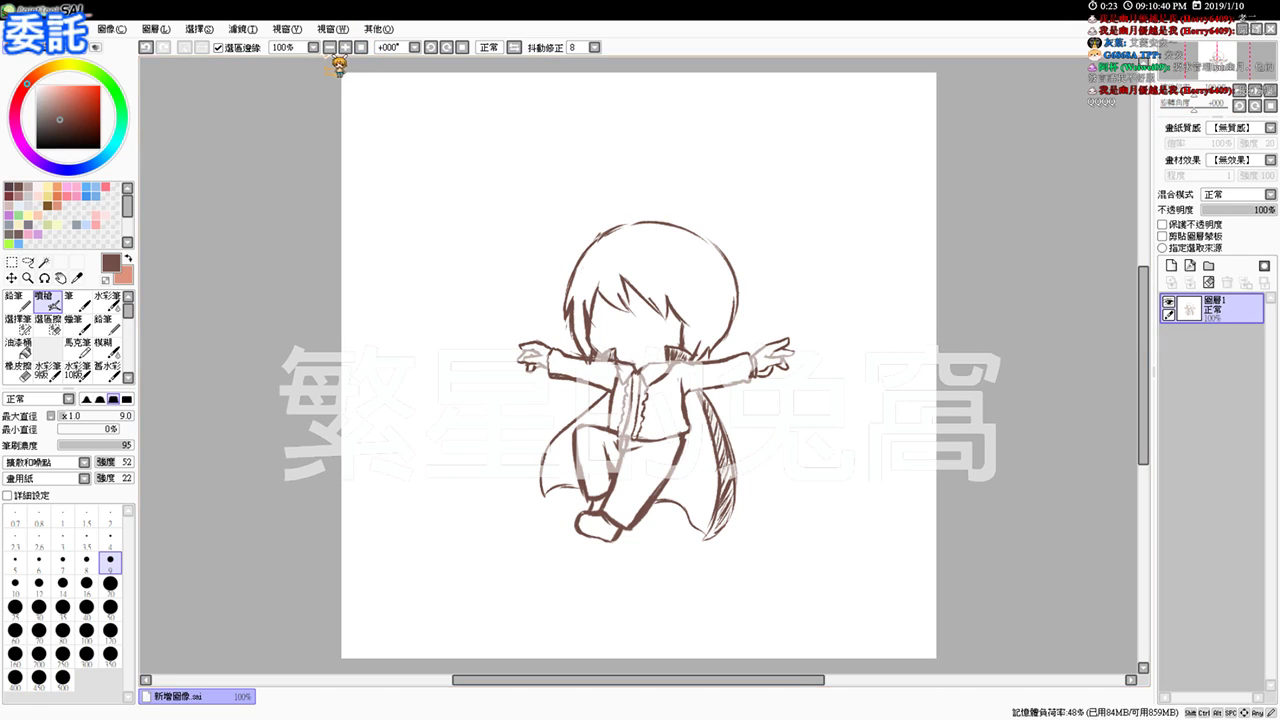
pyautogui.click(345, 48)
pyautogui.moveTo(809, 280); pyautogui.dragTo(770, 392)
pyautogui.moveTo(686, 212); pyautogui.dragTo(700, 241)
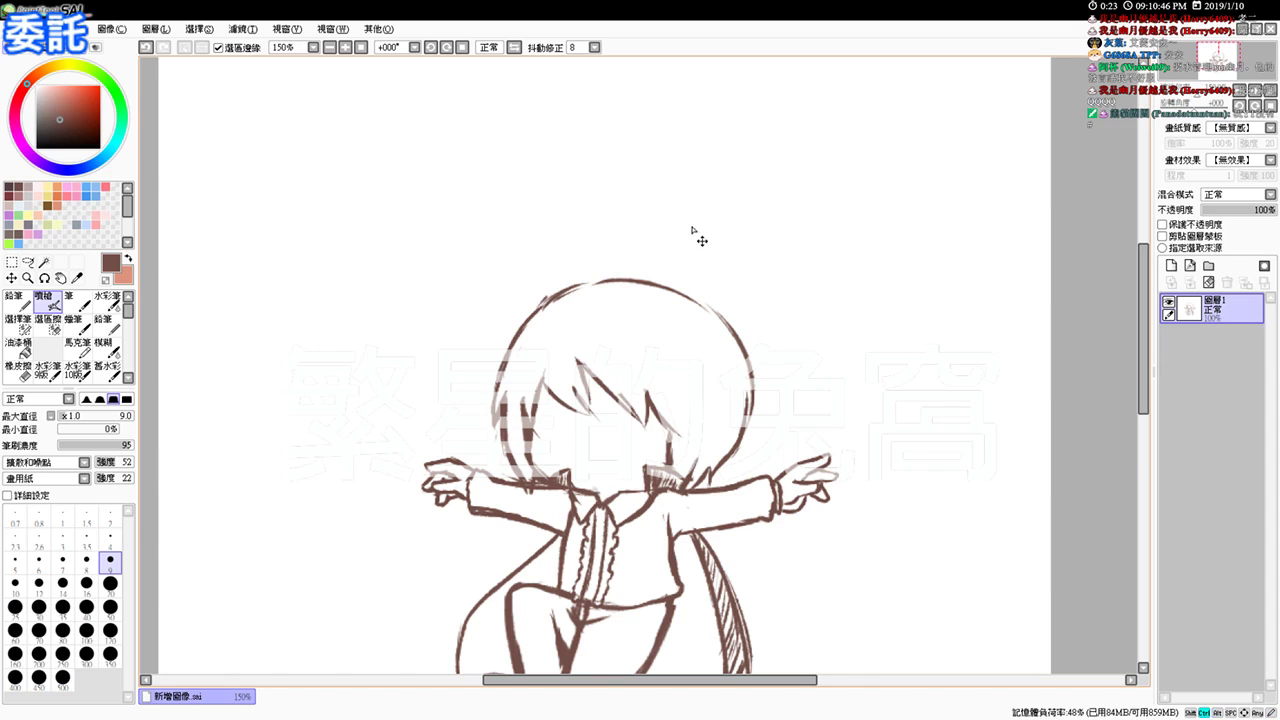
# Step: Draw a tall upright rabbit ear with a rounded tip on the upper right of the head
pyautogui.moveTo(682, 192); pyautogui.dragTo(687, 266)
pyautogui.moveTo(677, 146); pyautogui.dragTo(692, 292)
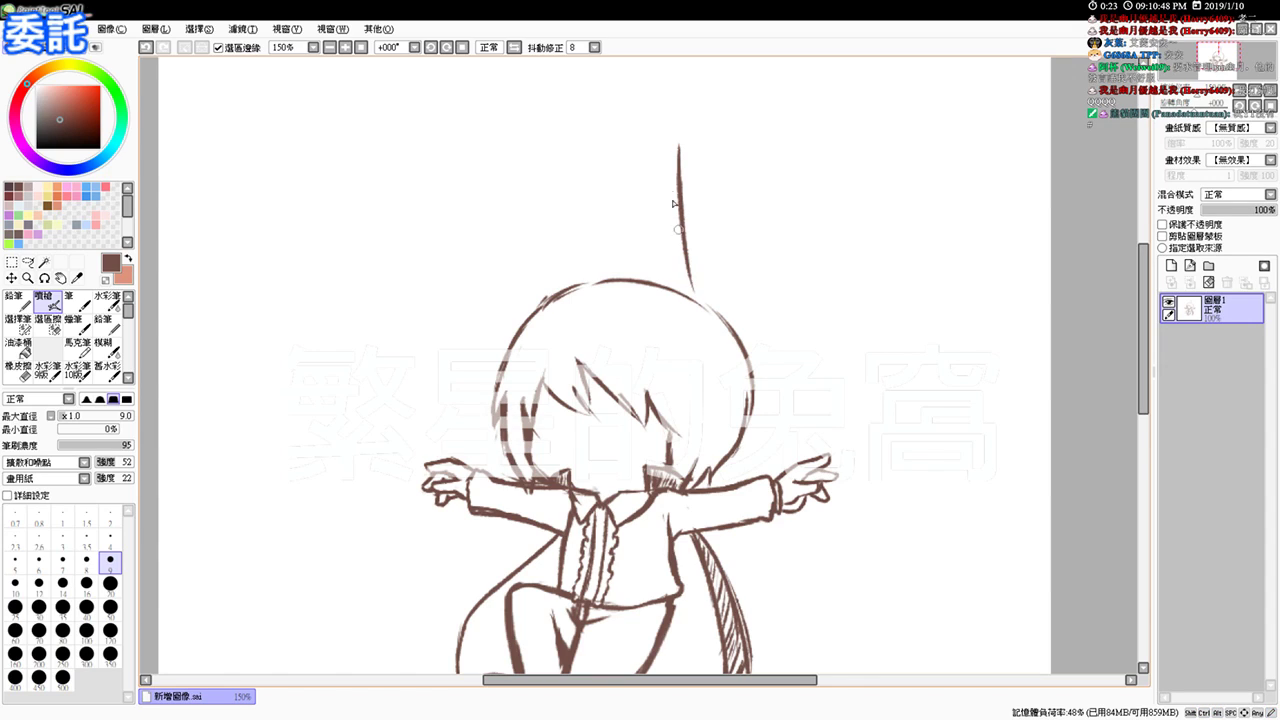
pyautogui.moveTo(679, 140)
pyautogui.mouseDown()
pyautogui.moveTo(636, 152)
pyautogui.moveTo(629, 173)
pyautogui.moveTo(647, 146)
pyautogui.moveTo(624, 210)
pyautogui.moveTo(636, 202)
pyautogui.moveTo(630, 175)
pyautogui.moveTo(662, 267)
pyautogui.moveTo(630, 221)
pyautogui.moveTo(673, 307)
pyautogui.moveTo(634, 238)
pyautogui.moveTo(689, 330)
pyautogui.moveTo(685, 252)
pyautogui.moveTo(703, 331)
pyautogui.mouseUp()
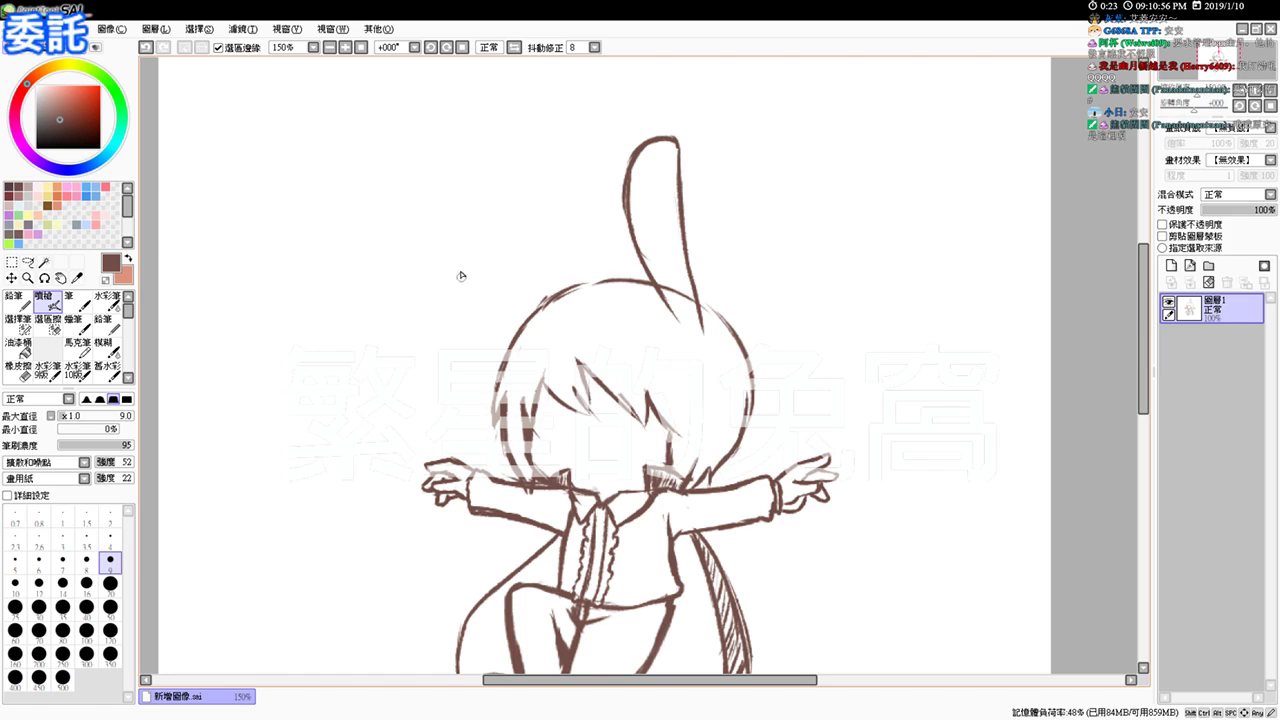
# Step: Draw a second rabbit ear tilting outward from the upper left of the head
pyautogui.moveTo(418, 228); pyautogui.dragTo(530, 314)
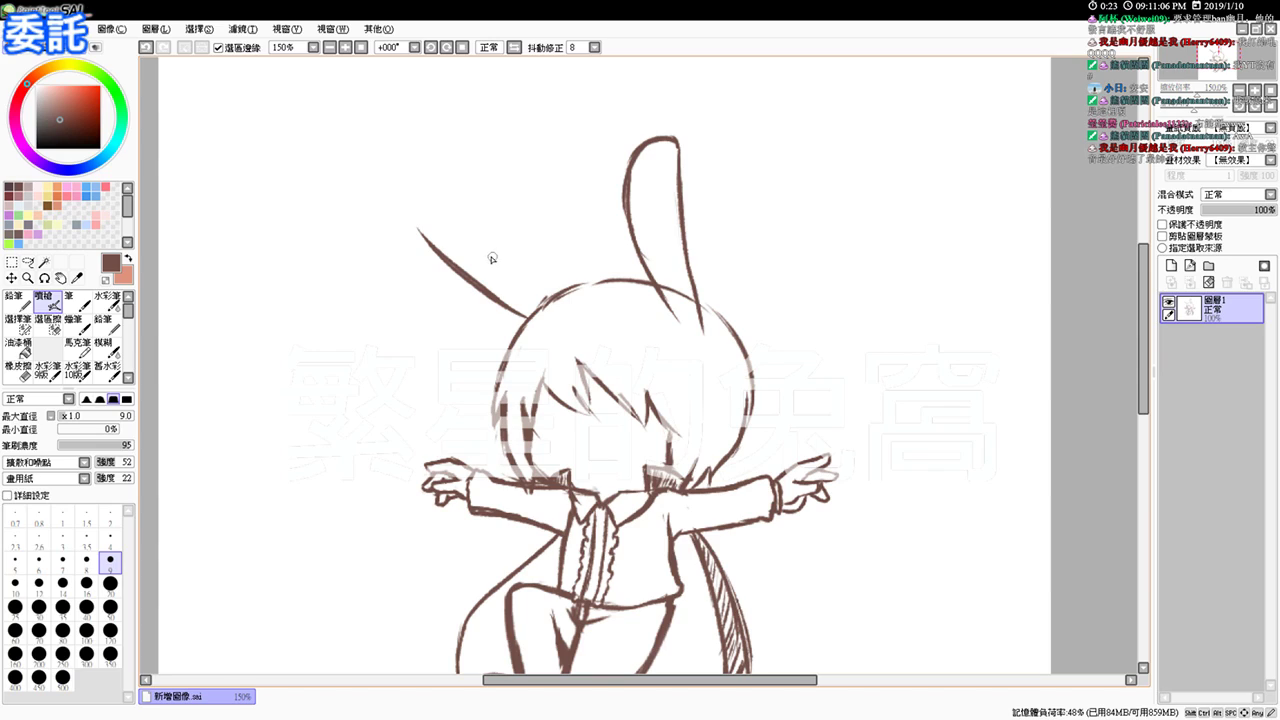
pyautogui.moveTo(420, 231)
pyautogui.mouseDown()
pyautogui.moveTo(400, 262)
pyautogui.moveTo(404, 292)
pyautogui.moveTo(450, 321)
pyautogui.mouseUp()
pyautogui.moveTo(400, 250)
pyautogui.mouseDown()
pyautogui.moveTo(446, 328)
pyautogui.moveTo(420, 286)
pyautogui.moveTo(448, 327)
pyautogui.moveTo(496, 336)
pyautogui.mouseUp()
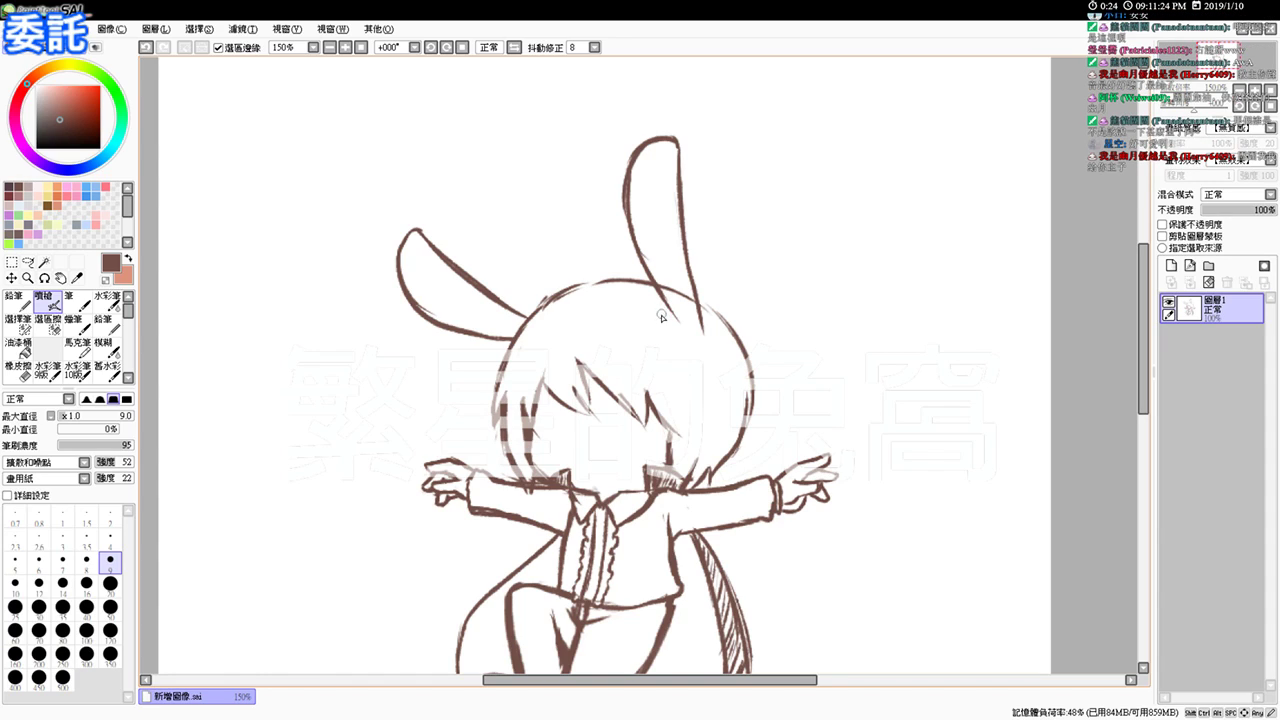
# Step: Clear the head line inside the upright ear, add a scalloped tuft at its base and reinforce the top head outline
pyautogui.press('e')
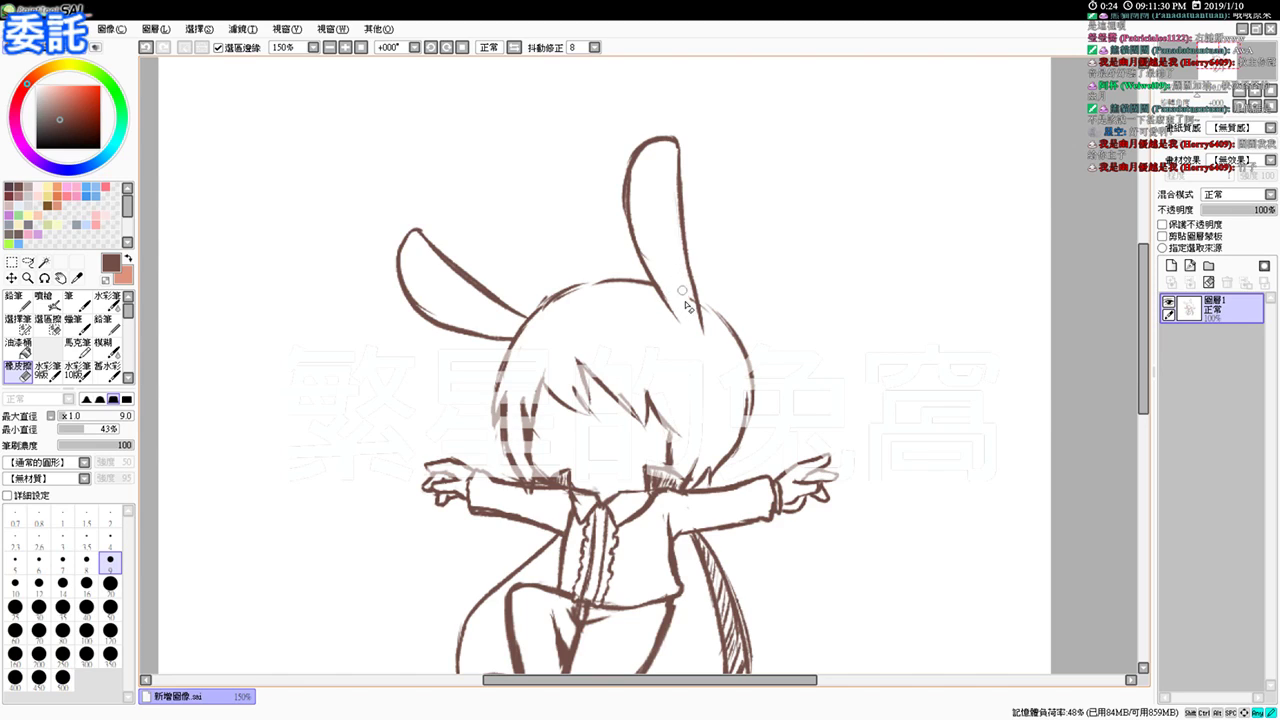
pyautogui.press('b')
pyautogui.moveTo(671, 324); pyautogui.dragTo(696, 324)
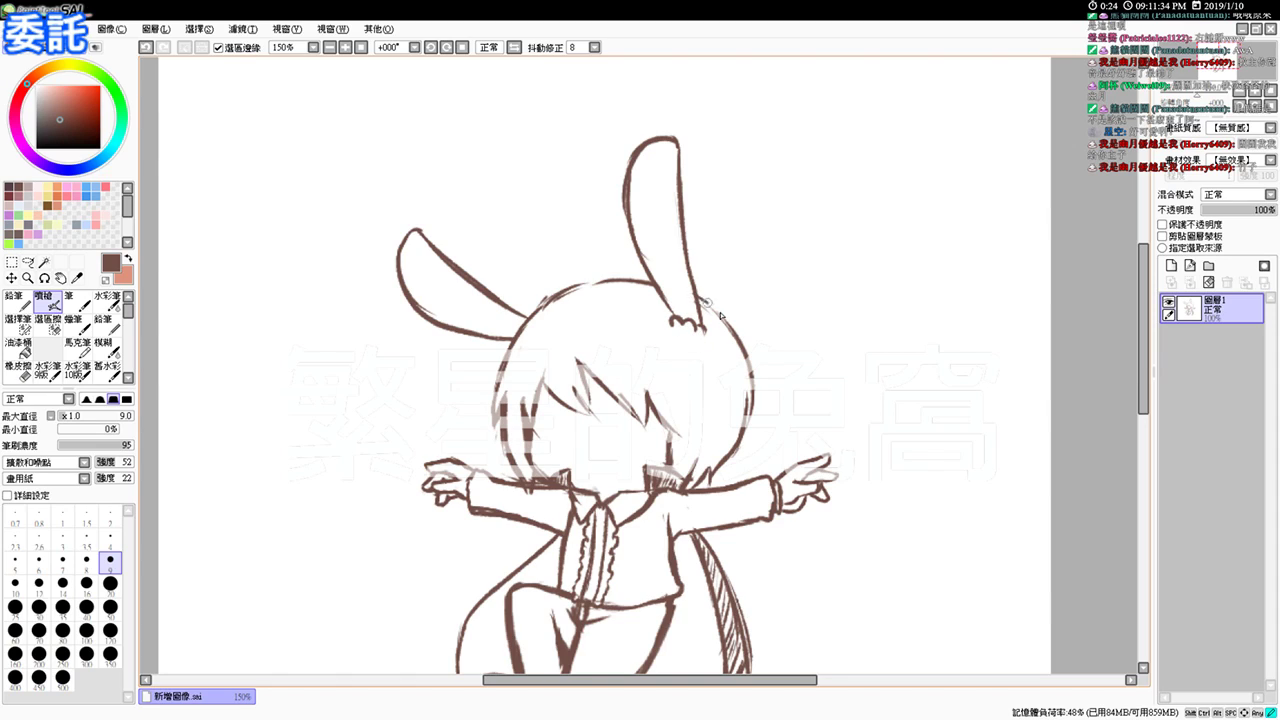
pyautogui.moveTo(534, 316)
pyautogui.mouseDown()
pyautogui.moveTo(598, 279)
pyautogui.moveTo(530, 313)
pyautogui.moveTo(631, 281)
pyautogui.mouseUp()
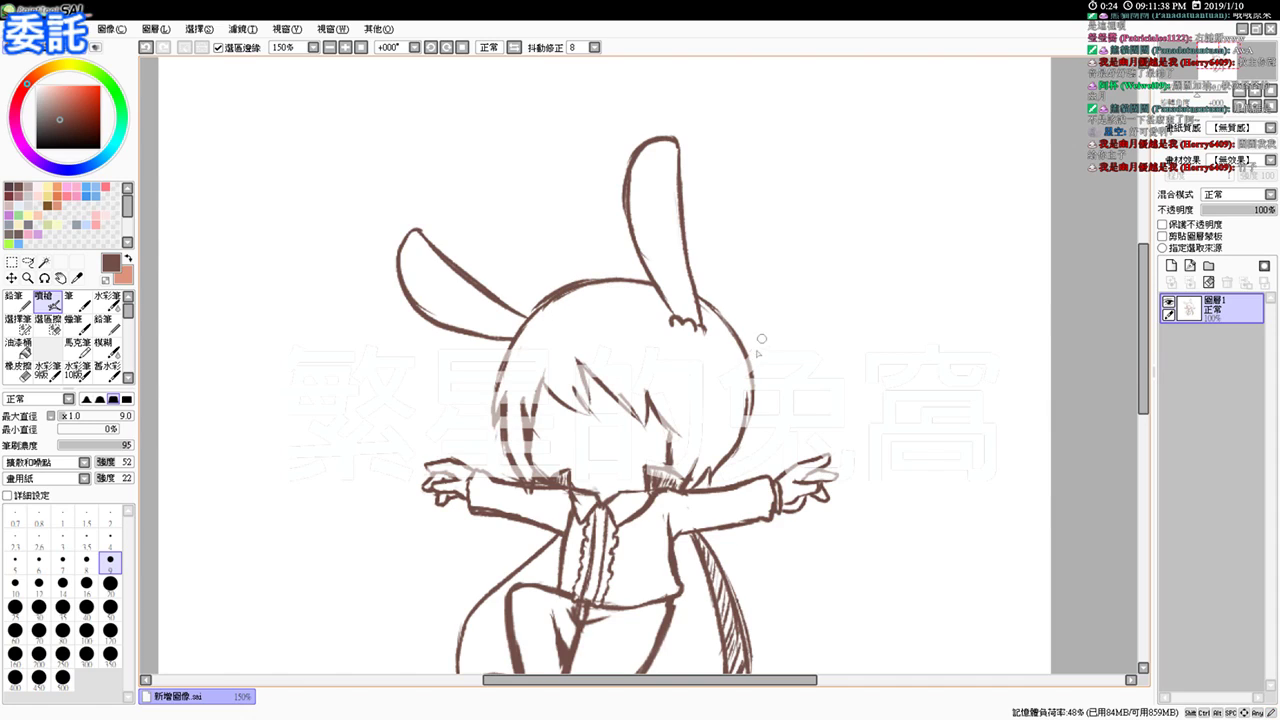
# Step: Erase the lower right edge of the hair and redraw it with spiky tips above the shoulder
pyautogui.press('e')
pyautogui.moveTo(748, 393); pyautogui.dragTo(727, 468)
pyautogui.press('b')
pyautogui.moveTo(753, 399); pyautogui.dragTo(750, 409)
pyautogui.press('e')
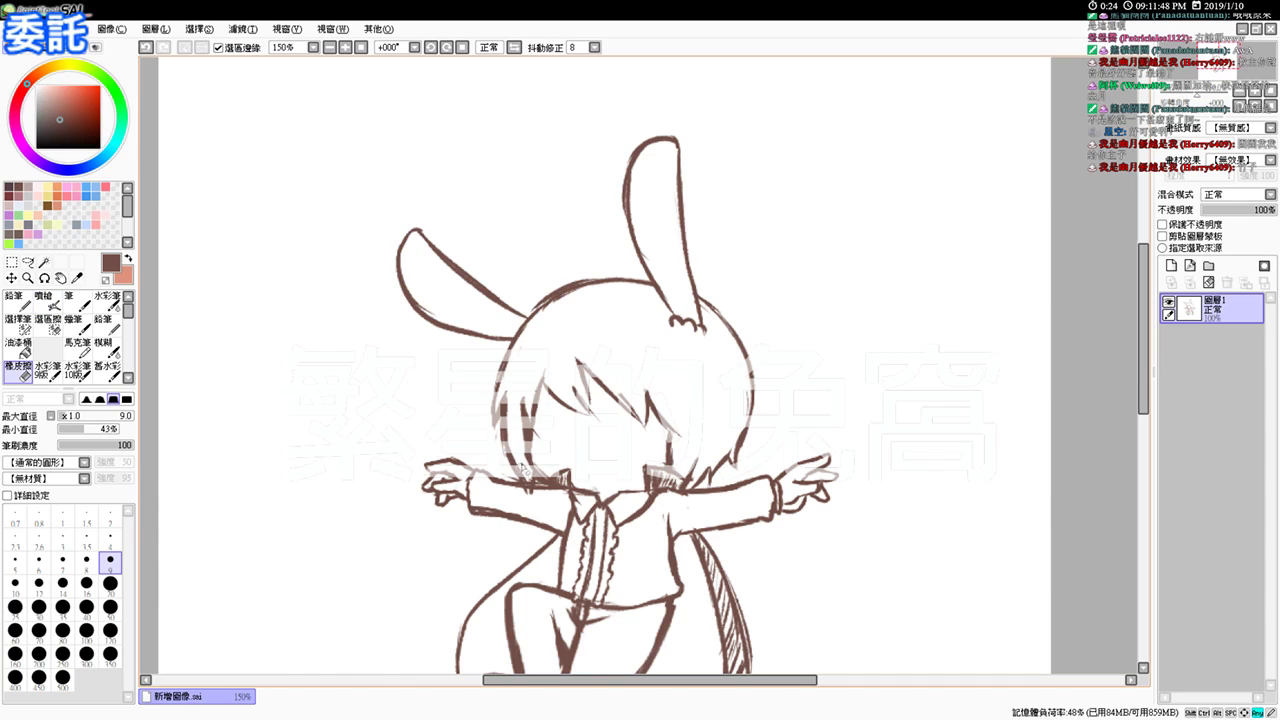
# Step: Extend the right hair lock's pointed tip over the shoulder and clean up the raised collar beside it
pyautogui.press('v')
pyautogui.press('e')
pyautogui.moveTo(672, 497); pyautogui.dragTo(678, 490)
pyautogui.press('v')
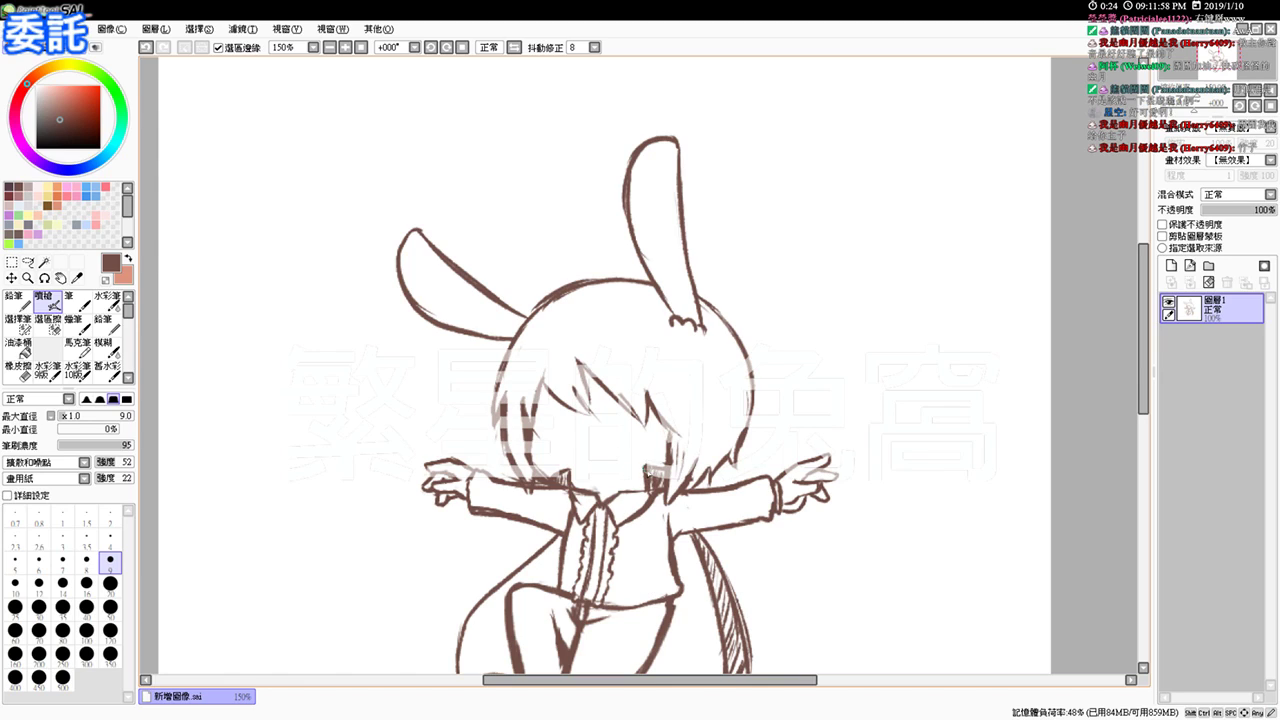
pyautogui.press('e')
pyautogui.moveTo(646, 486); pyautogui.dragTo(648, 483)
pyautogui.press('v')
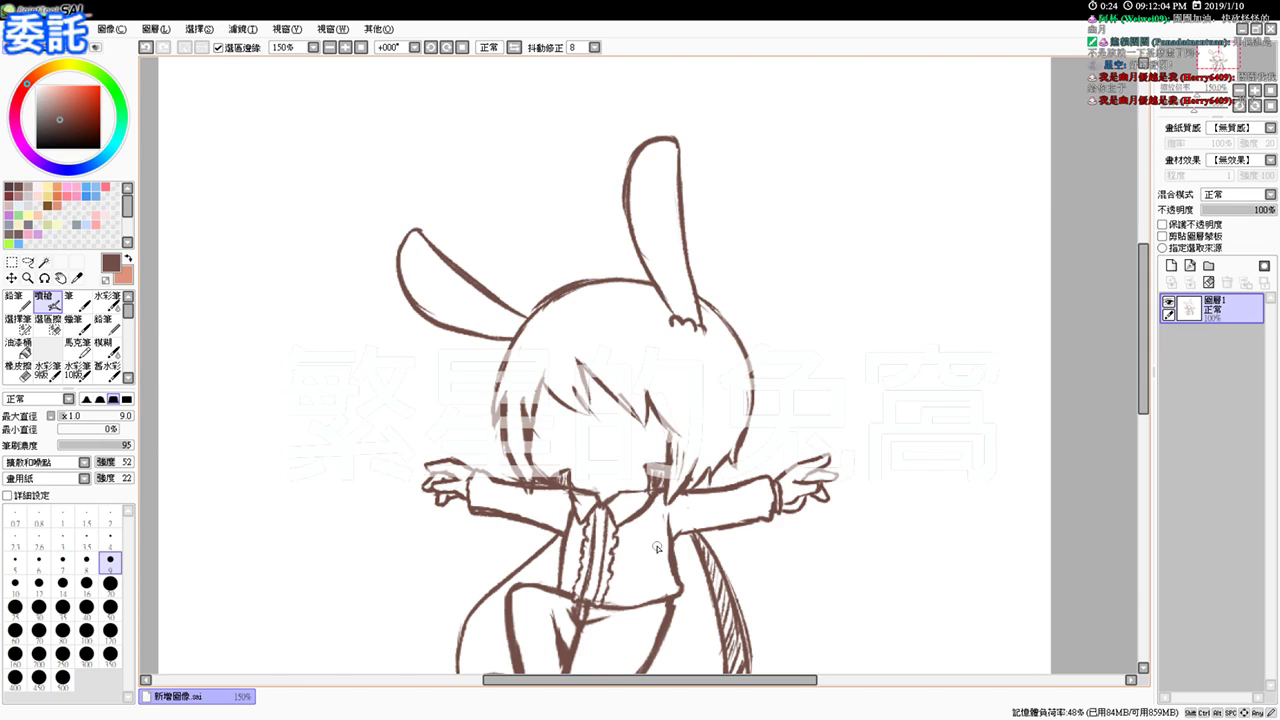
# Step: Redraw the pointed shirt collar flaps on both sides of the ruffled shirt front
pyautogui.press('e')
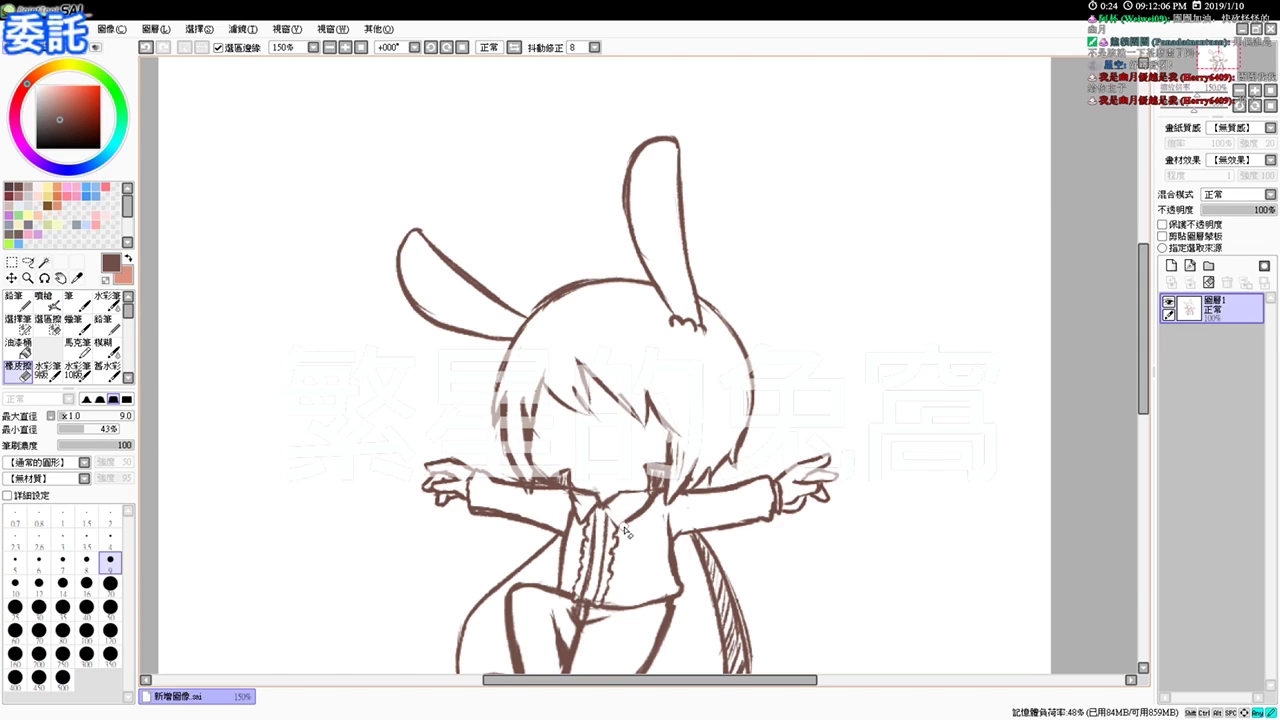
pyautogui.press('v')
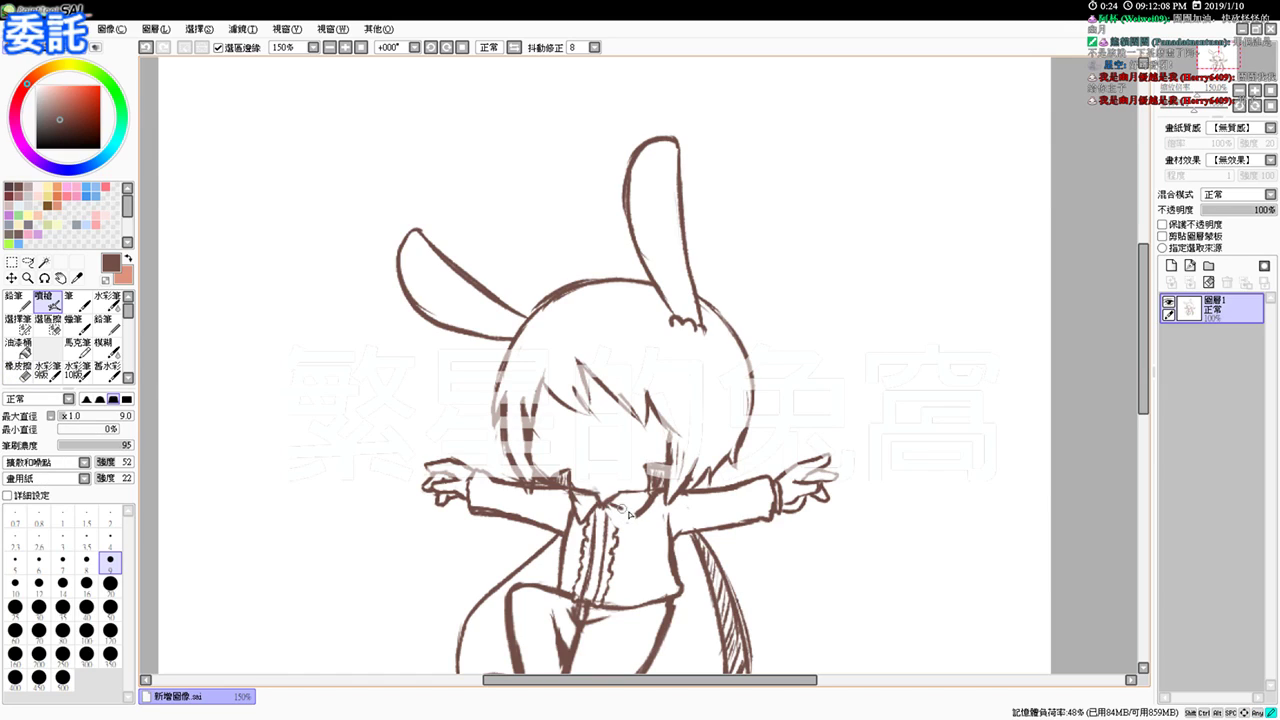
pyautogui.press('e')
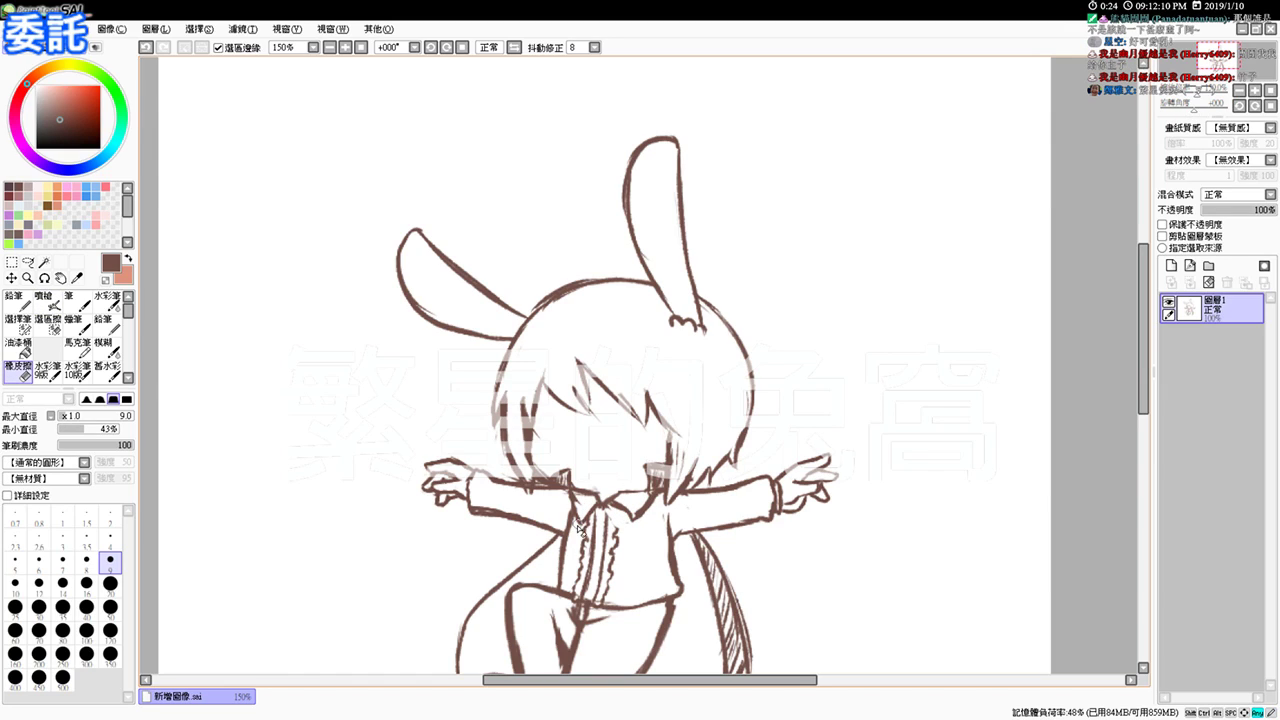
pyautogui.press('v')
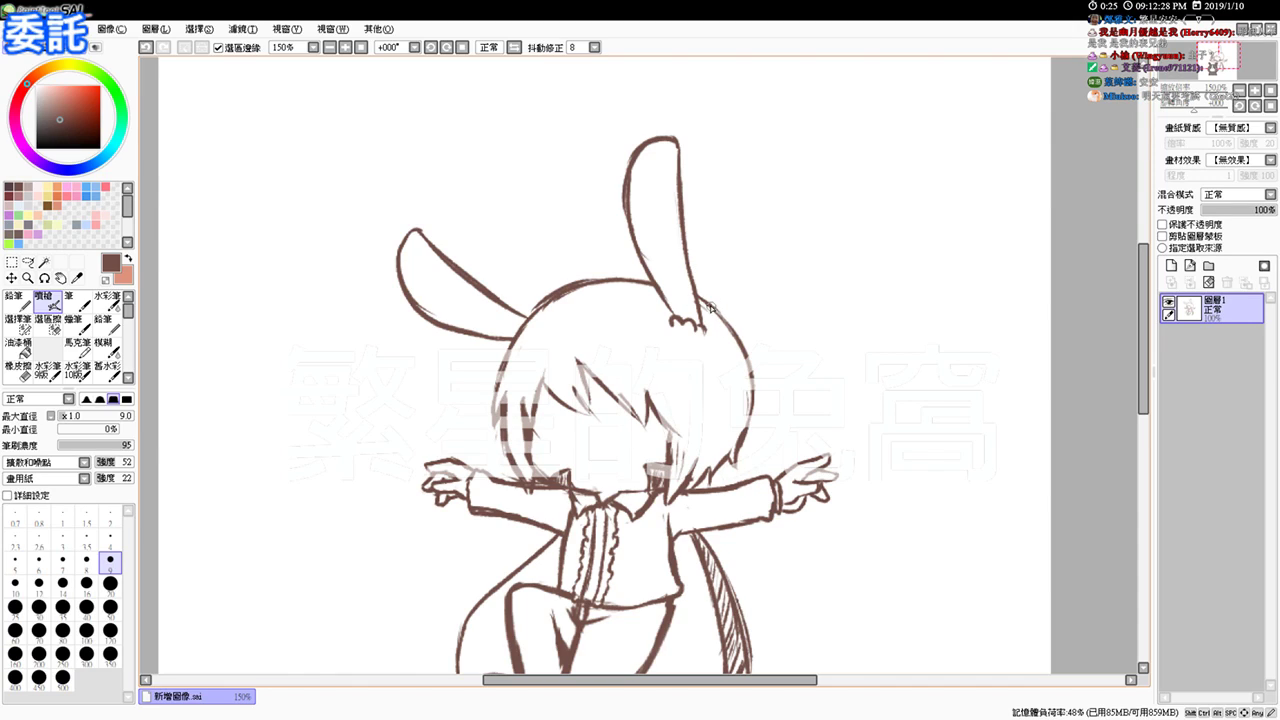
# Step: Draw a small spiky hair tuft on the head outline just right of the upright ear
pyautogui.moveTo(710, 304)
pyautogui.mouseDown()
pyautogui.moveTo(725, 307)
pyautogui.moveTo(718, 316)
pyautogui.mouseUp()
pyautogui.press('e')
pyautogui.press('b')
# Step: Enlarge the whole character with a free transform and position it to fill most of the canvas
pyautogui.press('space')
pyautogui.moveTo(717, 414)
pyautogui.mouseDown()
pyautogui.moveTo(715, 299)
pyautogui.moveTo(755, 361)
pyautogui.mouseUp()
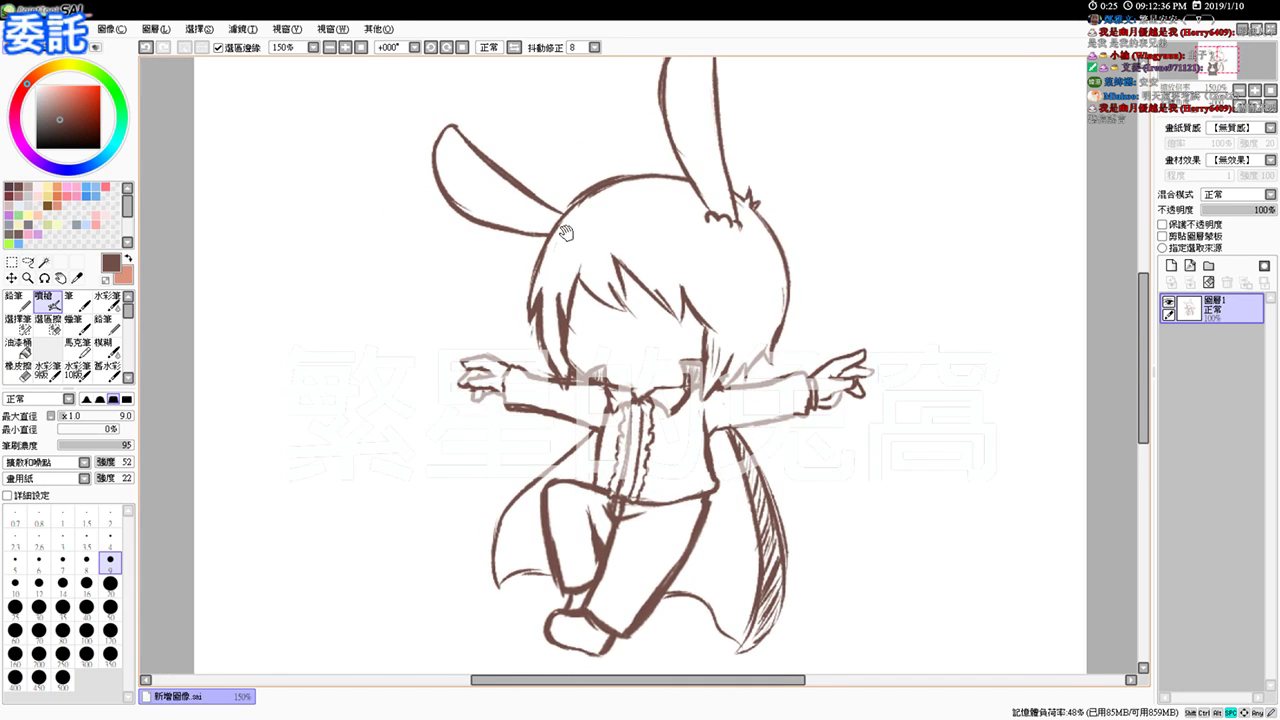
pyautogui.click(361, 47)
pyautogui.click(347, 48)
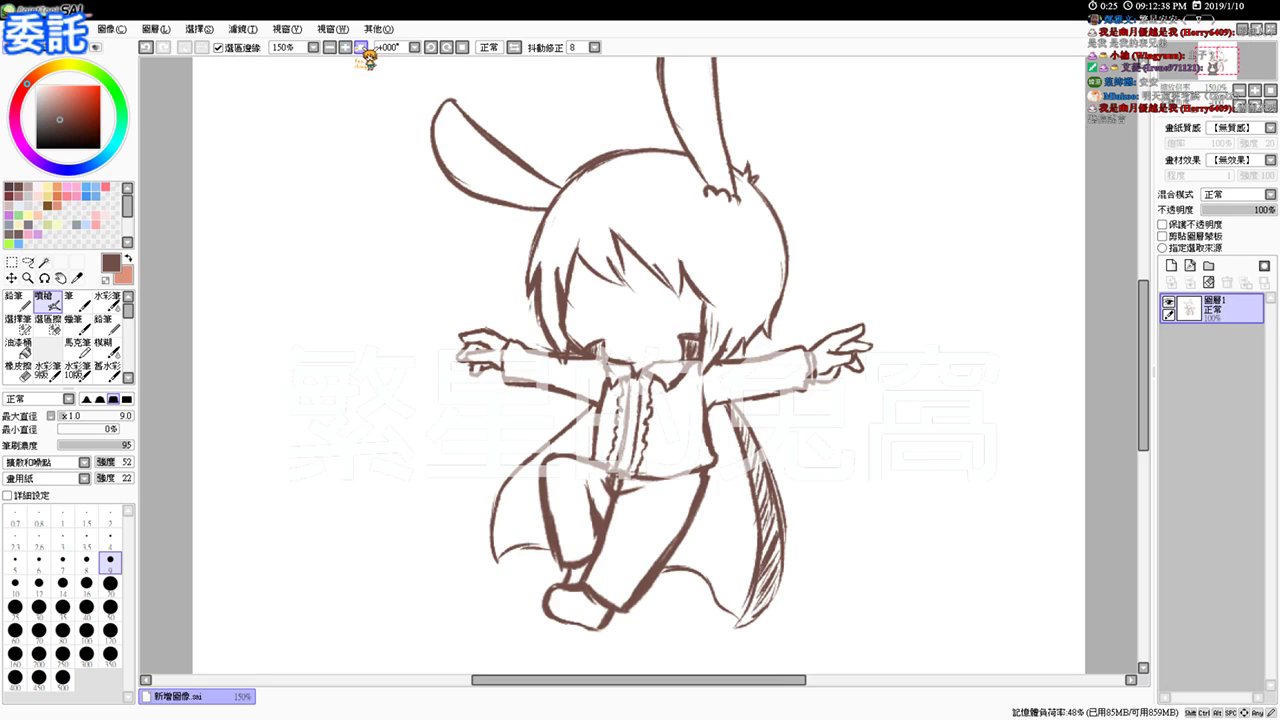
pyautogui.click(332, 48)
pyautogui.press('ctrl')
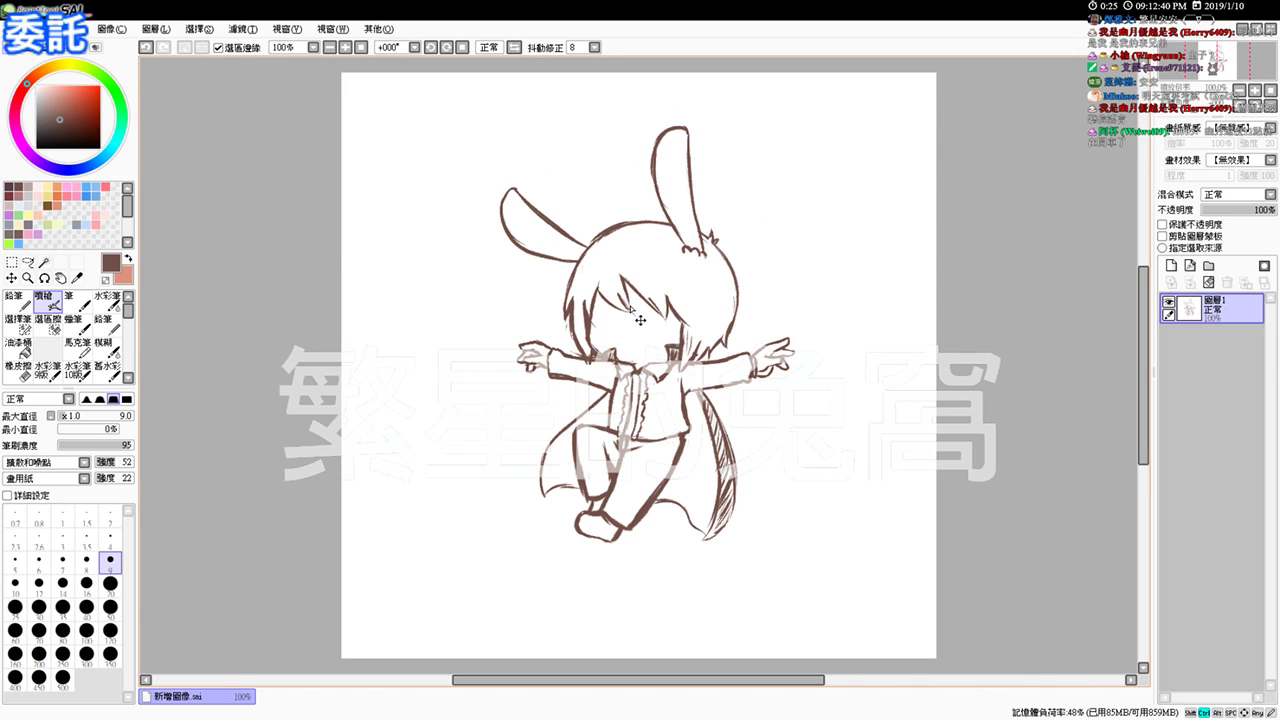
pyautogui.hotkey('ctrl', 't')
pyautogui.moveTo(661, 323); pyautogui.dragTo(611, 400)
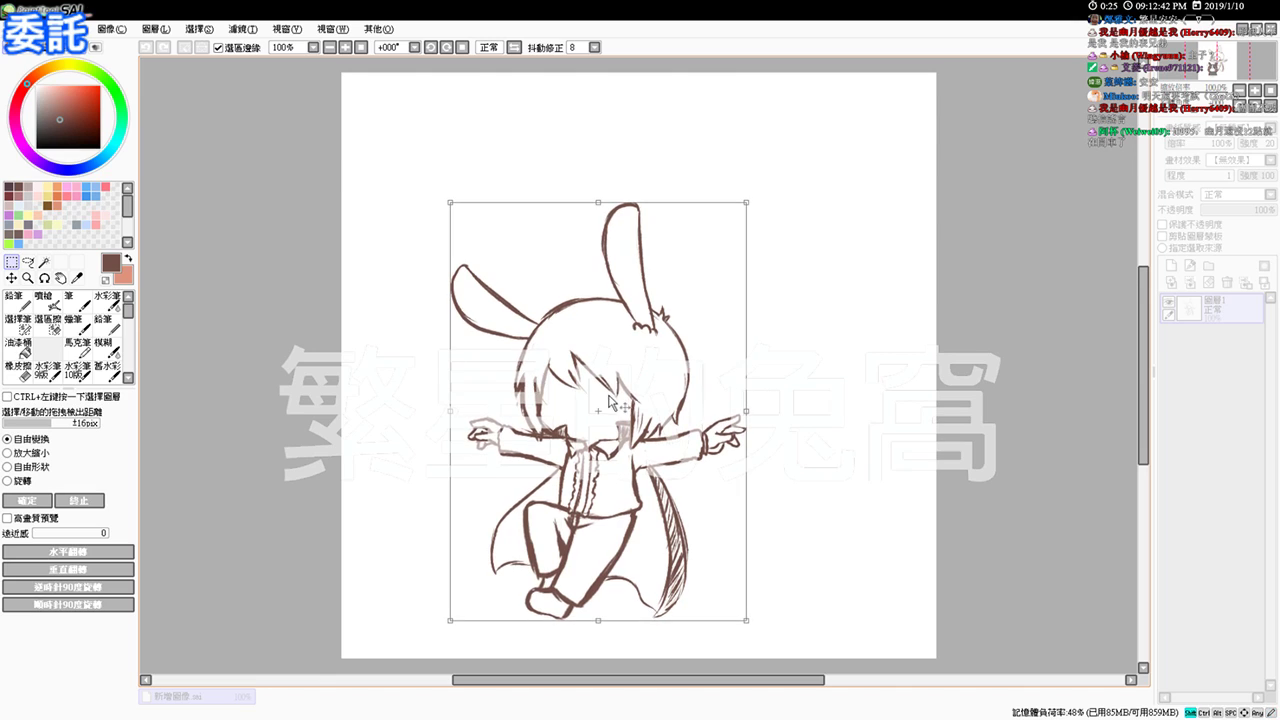
pyautogui.moveTo(748, 202); pyautogui.dragTo(856, 116)
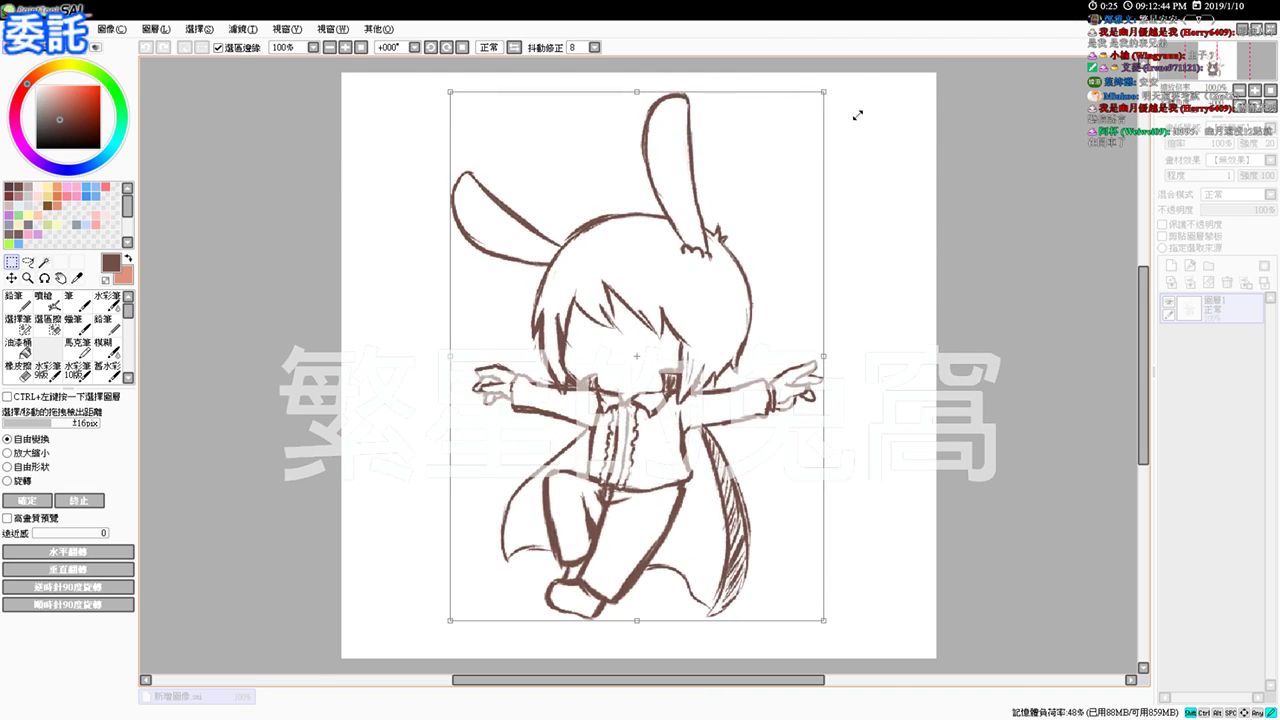
pyautogui.press('Return')
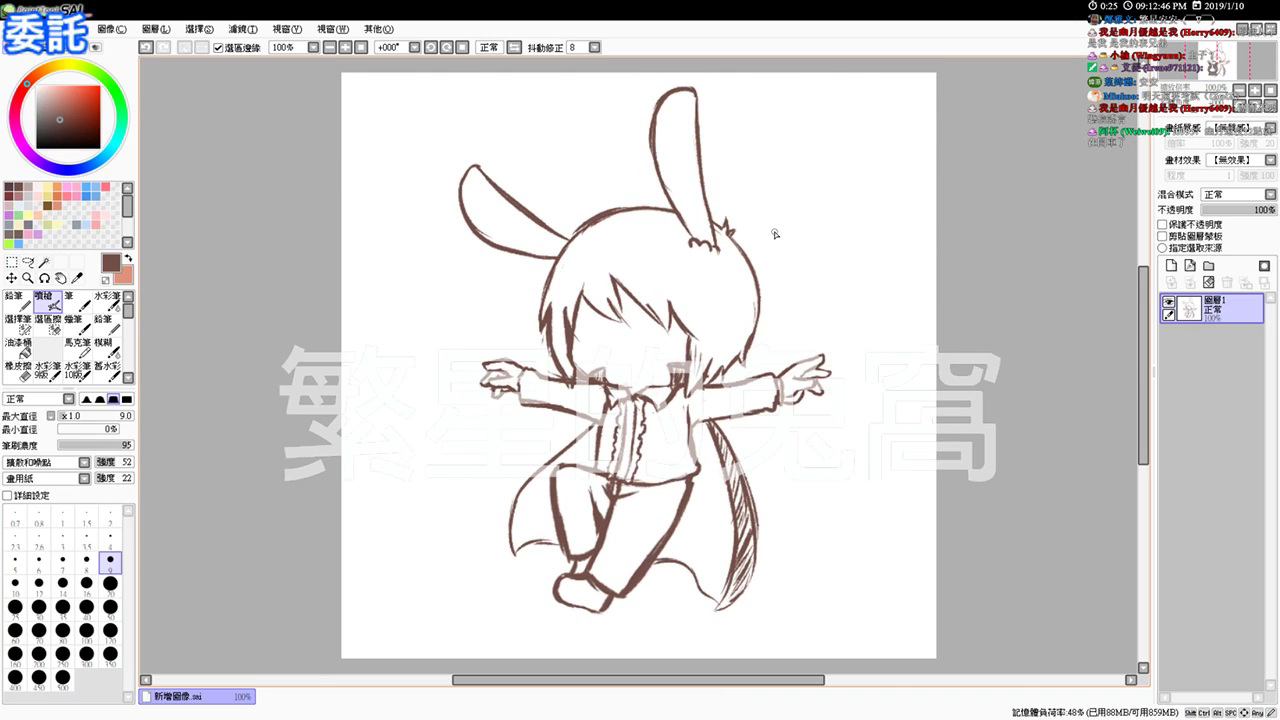
# Step: Set the brush size to 13 for drawing the face
pyautogui.scroll(2, 784, 245)
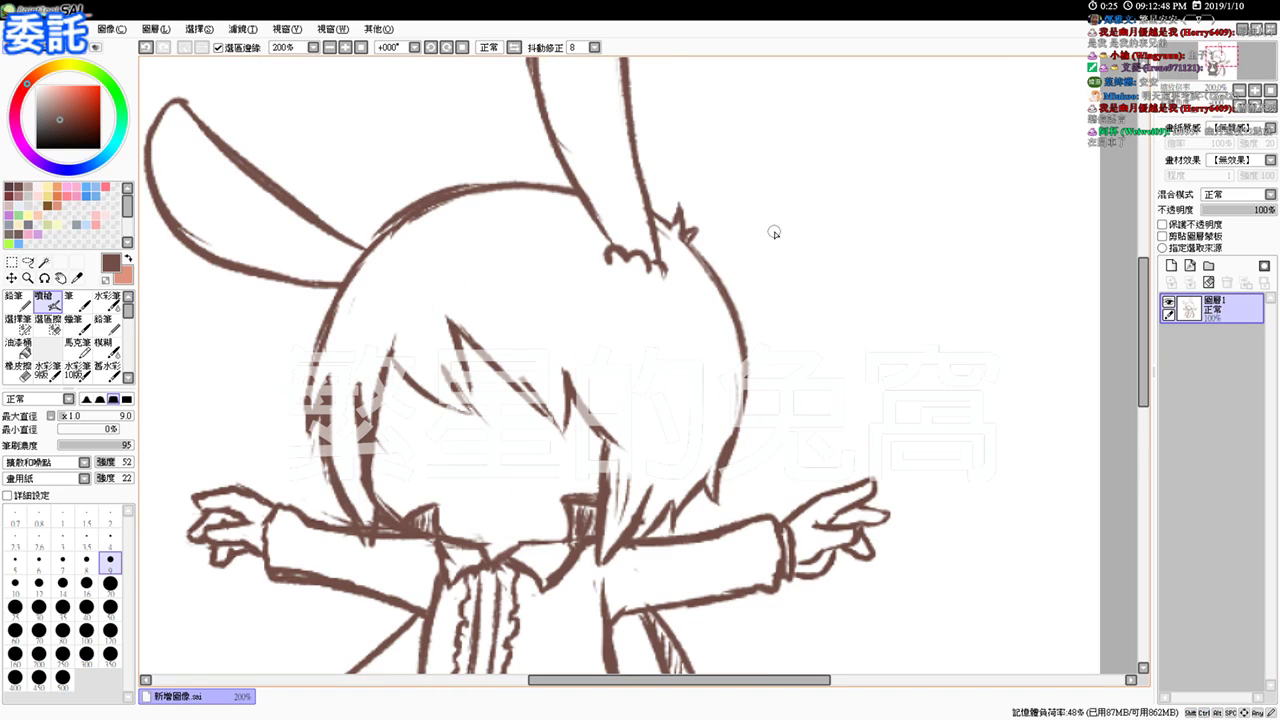
pyautogui.moveTo(791, 363); pyautogui.dragTo(876, 356)
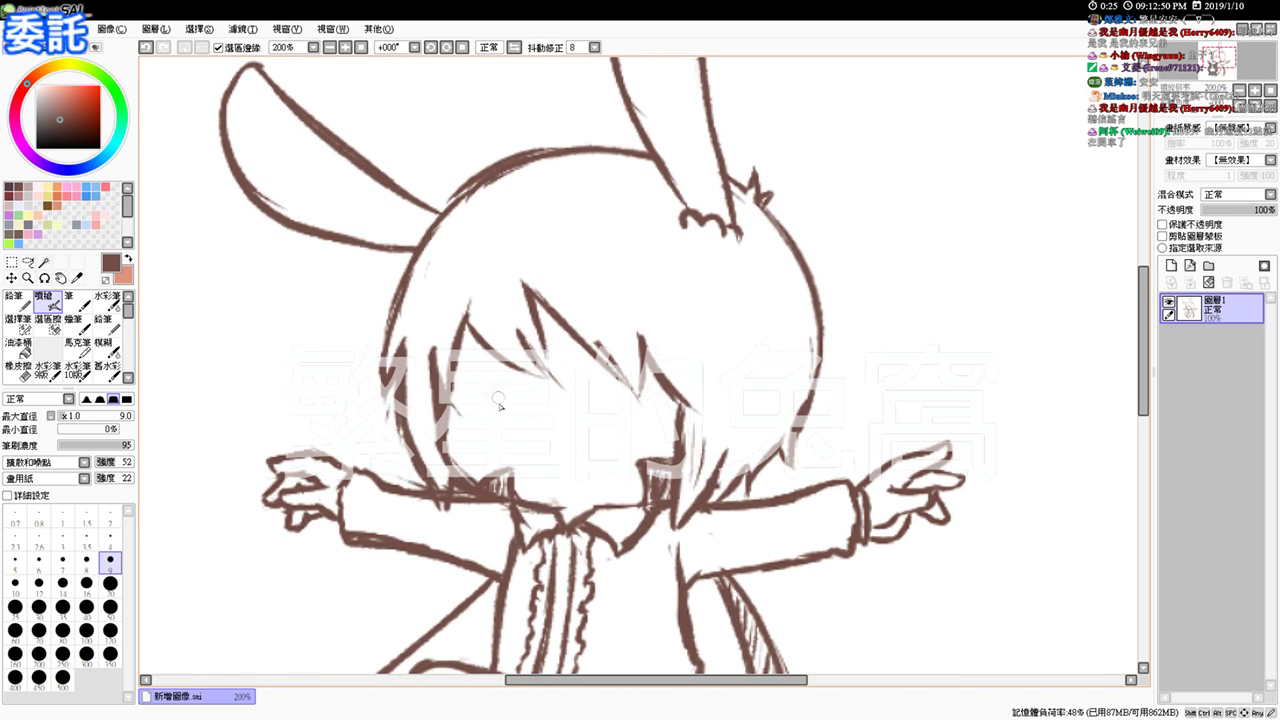
pyautogui.keyDown('ctrl'); pyautogui.keyDown('alt'); pyautogui.click(569, 442); pyautogui.keyUp('alt'); pyautogui.keyUp('ctrl')
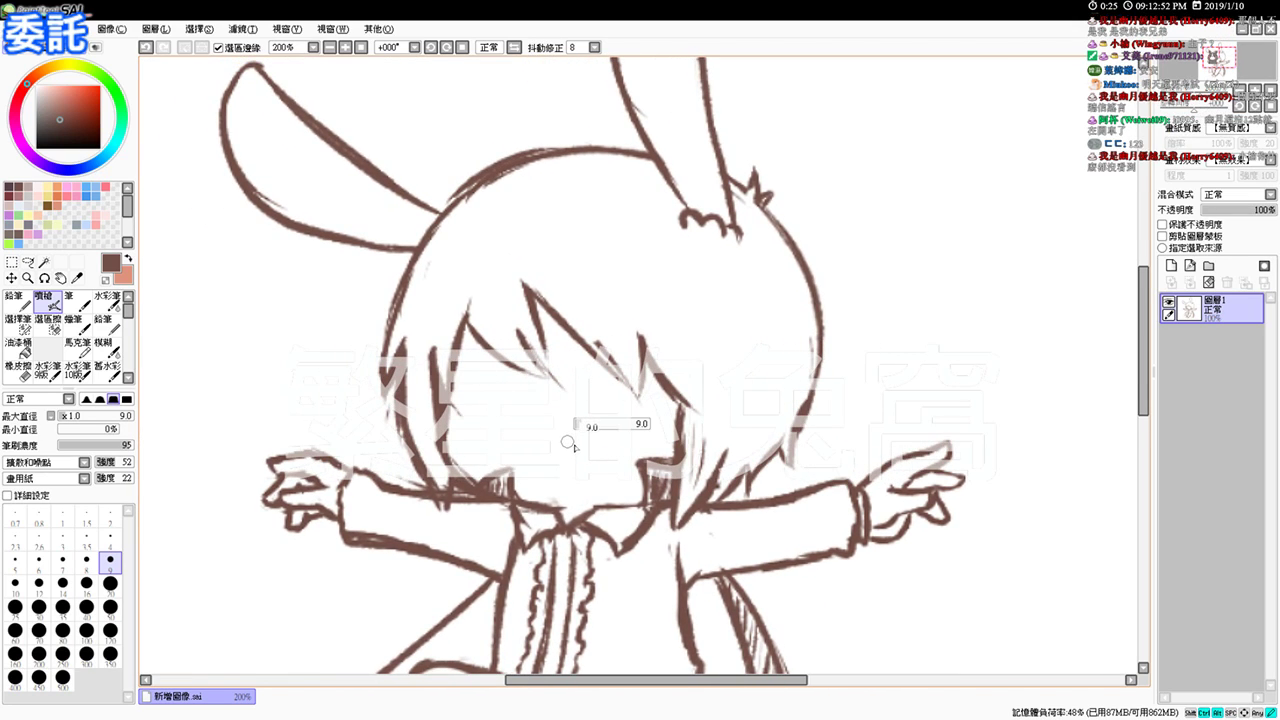
pyautogui.moveTo(572, 446)
pyautogui.mouseDown()
pyautogui.moveTo(500, 385)
pyautogui.moveTo(515, 394)
pyautogui.moveTo(507, 435)
pyautogui.moveTo(513, 388)
pyautogui.mouseUp()
pyautogui.hotkey('ctrl', 'z')
pyautogui.hotkey('ctrl', 'z')
pyautogui.hotkey('ctrl', 'z')
pyautogui.hotkey('ctrl', 'z')
pyautogui.moveTo(491, 436)
pyautogui.mouseDown()
pyautogui.moveTo(499, 387)
pyautogui.moveTo(512, 433)
pyautogui.mouseUp()
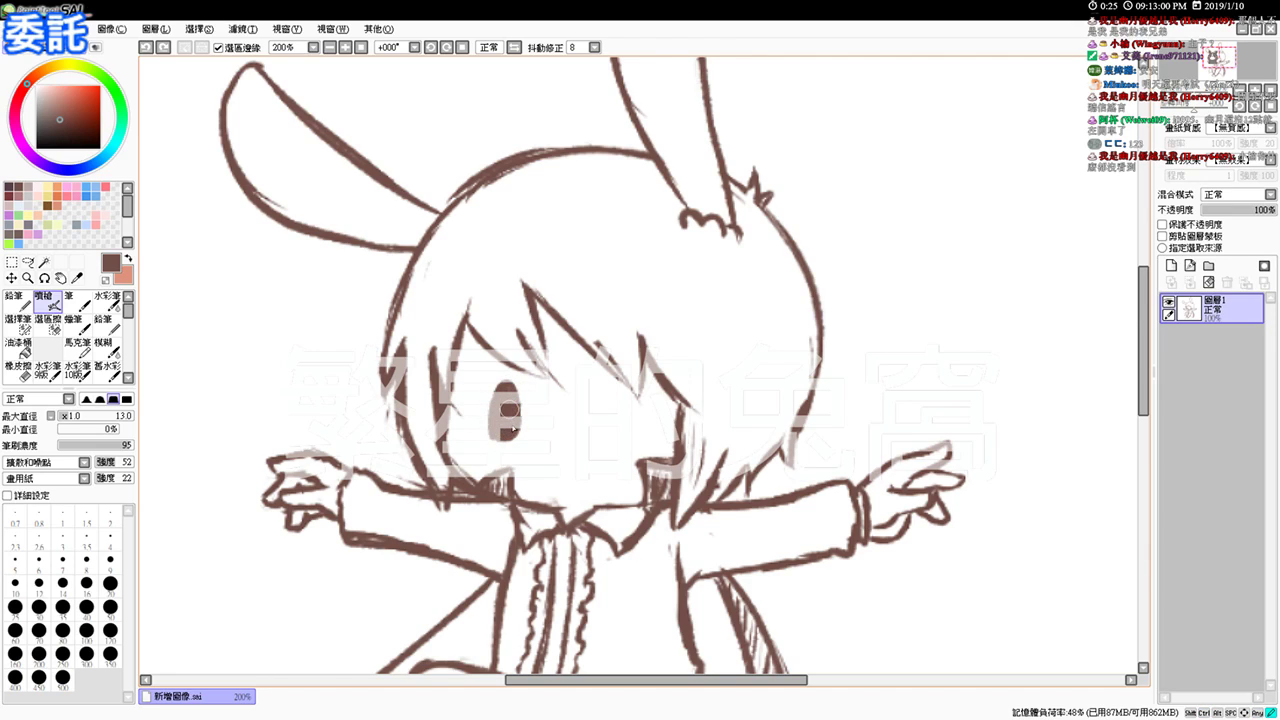
pyautogui.hotkey('ctrl', 'z')
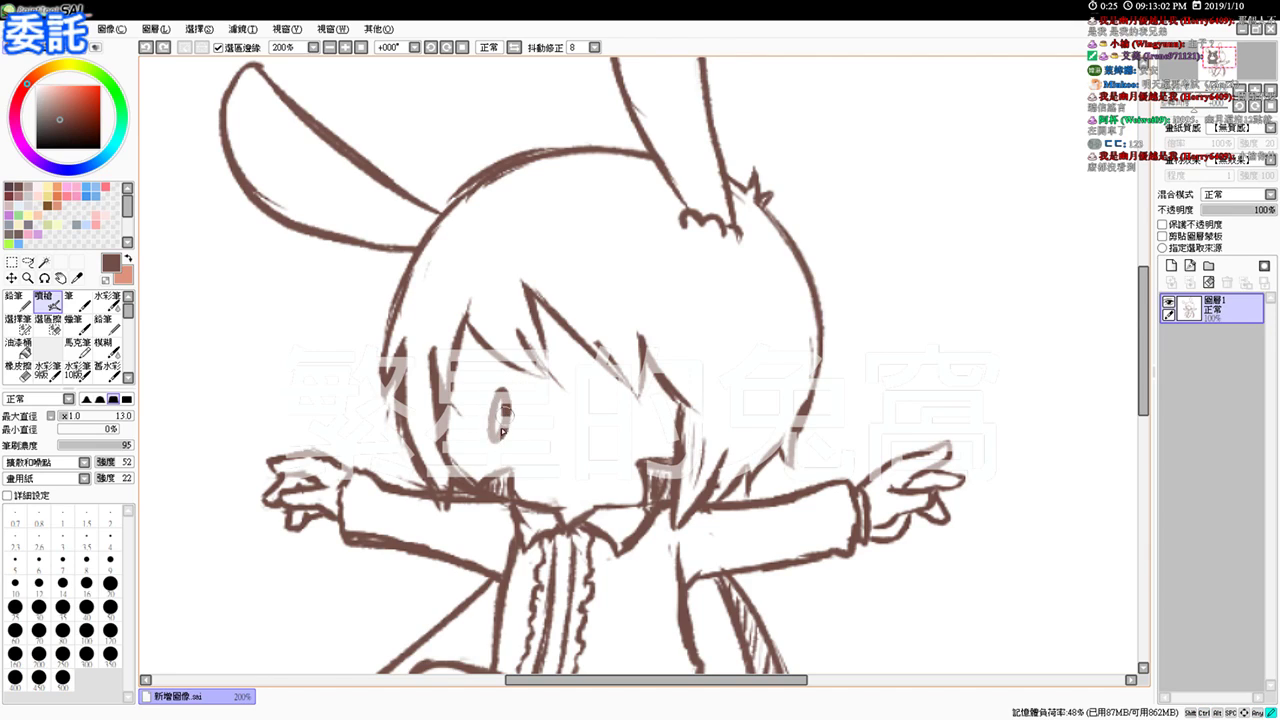
pyautogui.moveTo(503, 411); pyautogui.dragTo(504, 404)
pyautogui.hotkey('ctrl', 'z')
pyautogui.moveTo(622, 431); pyautogui.dragTo(625, 393)
pyautogui.moveTo(489, 432)
pyautogui.mouseDown()
pyautogui.moveTo(502, 379)
pyautogui.moveTo(486, 438)
pyautogui.moveTo(507, 390)
pyautogui.moveTo(490, 423)
pyautogui.moveTo(499, 434)
pyautogui.moveTo(496, 428)
pyautogui.mouseUp()
pyautogui.hotkey('ctrl', 'z')
pyautogui.hotkey('ctrl', 'z')
pyautogui.hotkey('ctrl', 'z')
pyautogui.moveTo(508, 382)
pyautogui.mouseDown()
pyautogui.moveTo(488, 400)
pyautogui.moveTo(502, 445)
pyautogui.mouseUp()
pyautogui.hotkey('ctrl', 'z')
pyautogui.hotkey('ctrl', 'z')
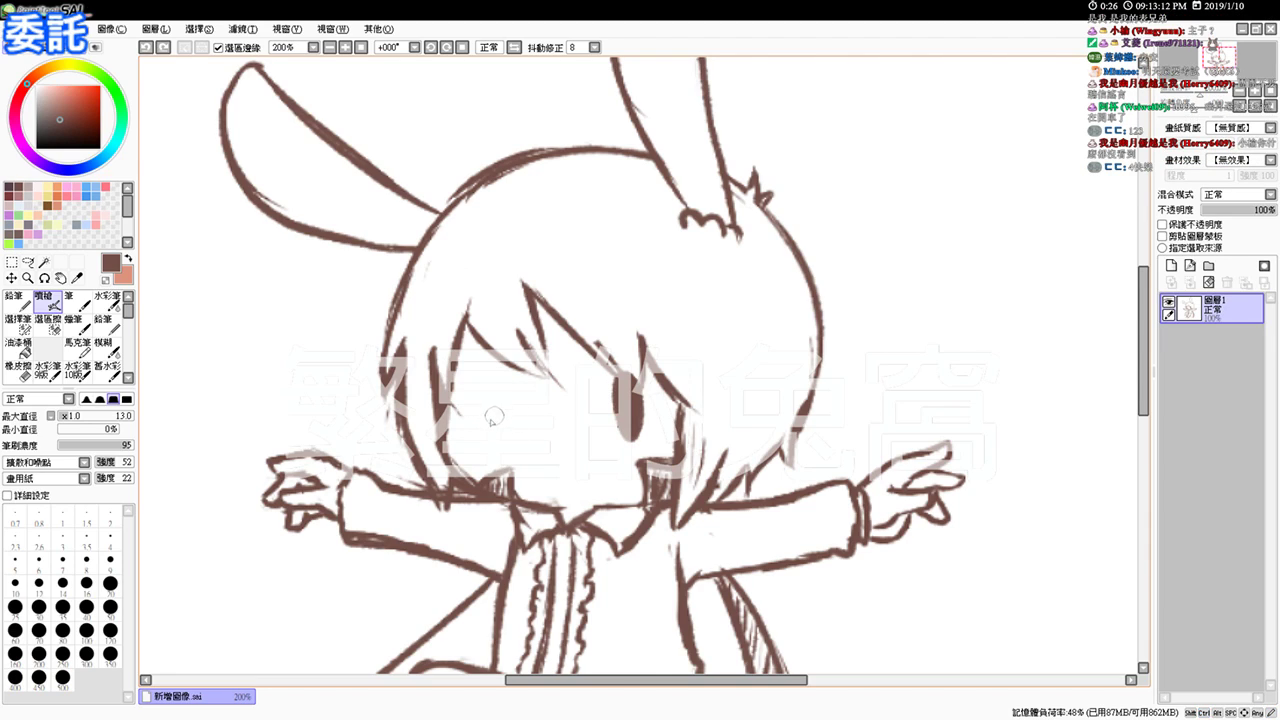
pyautogui.hotkey('ctrl', 'z')
pyautogui.moveTo(497, 382)
pyautogui.mouseDown()
pyautogui.moveTo(508, 446)
pyautogui.moveTo(503, 421)
pyautogui.moveTo(491, 428)
pyautogui.moveTo(508, 446)
pyautogui.moveTo(503, 398)
pyautogui.mouseUp()
pyautogui.hotkey('ctrl', 'z')
pyautogui.moveTo(628, 383)
pyautogui.mouseDown()
pyautogui.moveTo(645, 409)
pyautogui.moveTo(634, 446)
pyautogui.mouseUp()
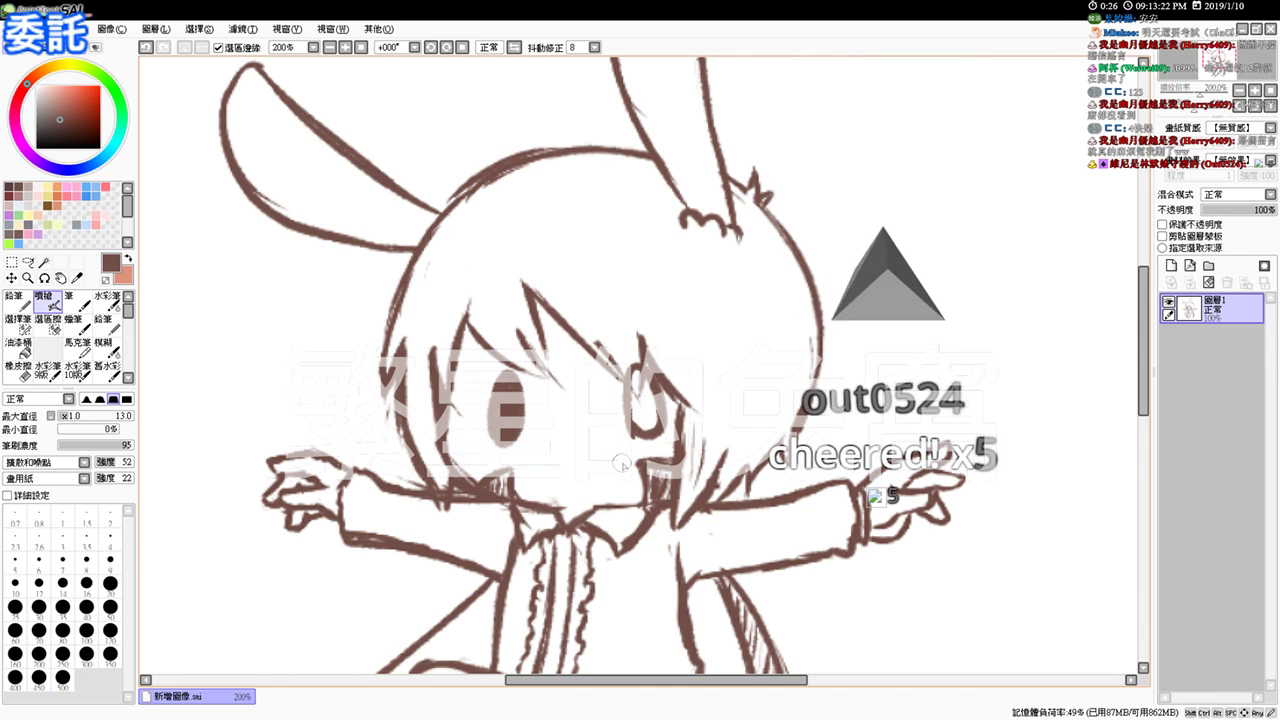
pyautogui.hotkey('ctrl', 'z')
pyautogui.hotkey('ctrl', 'z')
pyautogui.hotkey('ctrl', 'z')
pyautogui.hotkey('ctrl', 'z')
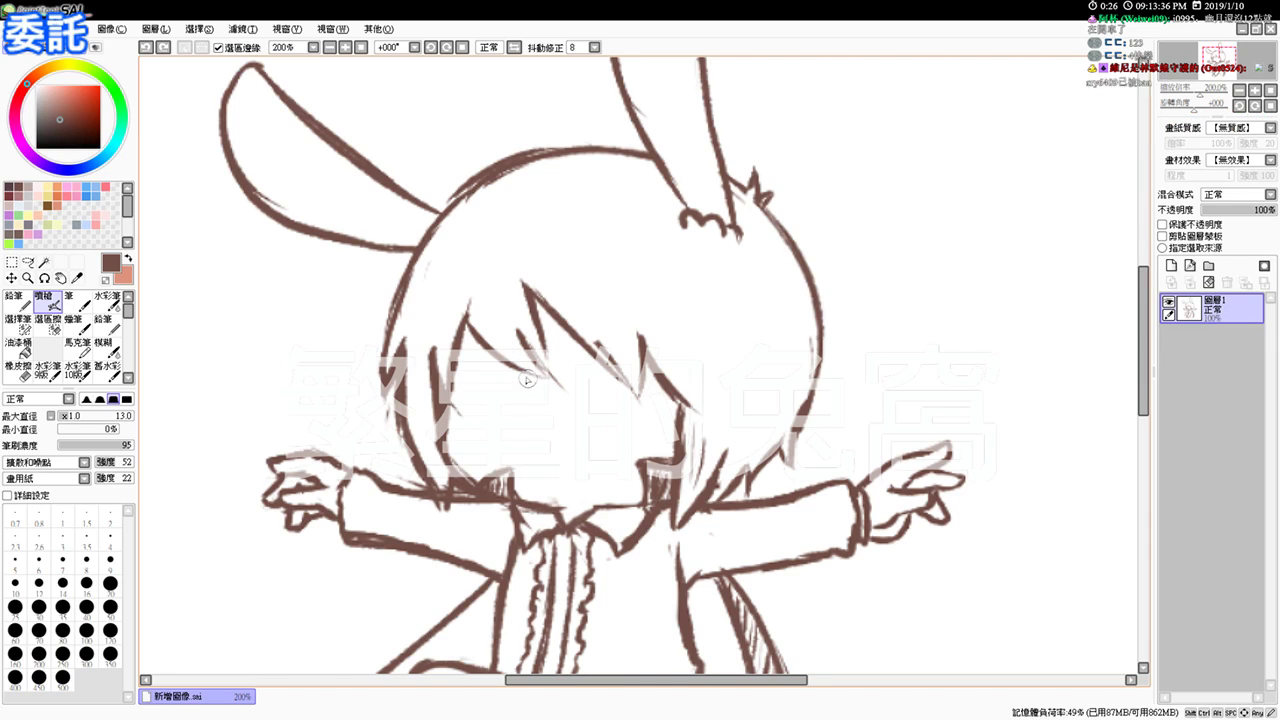
# Step: Paint two solid upright oval eyes beneath the fringe, redoing the right one
pyautogui.moveTo(500, 368)
pyautogui.mouseDown()
pyautogui.moveTo(505, 432)
pyautogui.moveTo(500, 380)
pyautogui.moveTo(505, 430)
pyautogui.moveTo(500, 400)
pyautogui.moveTo(495, 420)
pyautogui.moveTo(503, 410)
pyautogui.mouseUp()
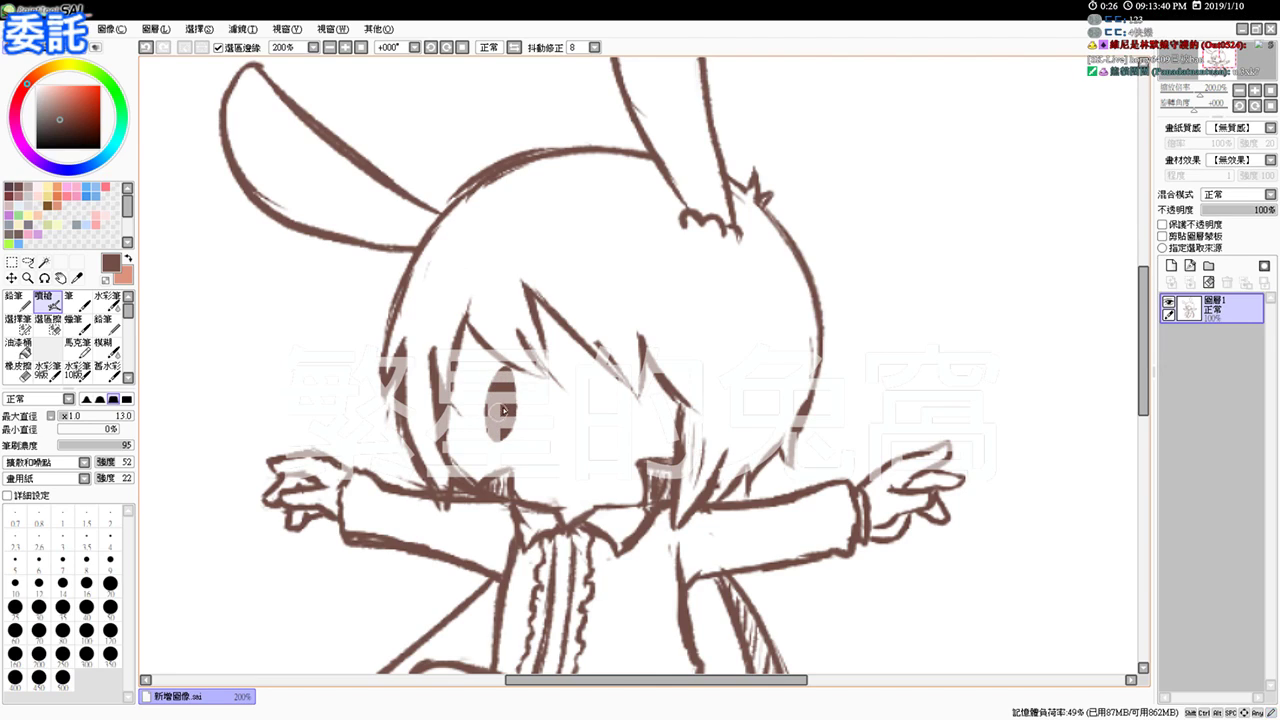
pyautogui.moveTo(627, 430)
pyautogui.mouseDown()
pyautogui.moveTo(632, 365)
pyautogui.moveTo(639, 432)
pyautogui.moveTo(632, 375)
pyautogui.moveTo(637, 424)
pyautogui.moveTo(642, 411)
pyautogui.moveTo(624, 364)
pyautogui.moveTo(632, 430)
pyautogui.moveTo(652, 393)
pyautogui.moveTo(630, 423)
pyautogui.moveTo(632, 364)
pyautogui.moveTo(640, 420)
pyautogui.mouseUp()
pyautogui.hotkey('ctrl', 'z')
pyautogui.hotkey('ctrl', 'z')
pyautogui.hotkey('ctrl', 'z')
pyautogui.moveTo(631, 369); pyautogui.dragTo(640, 416)
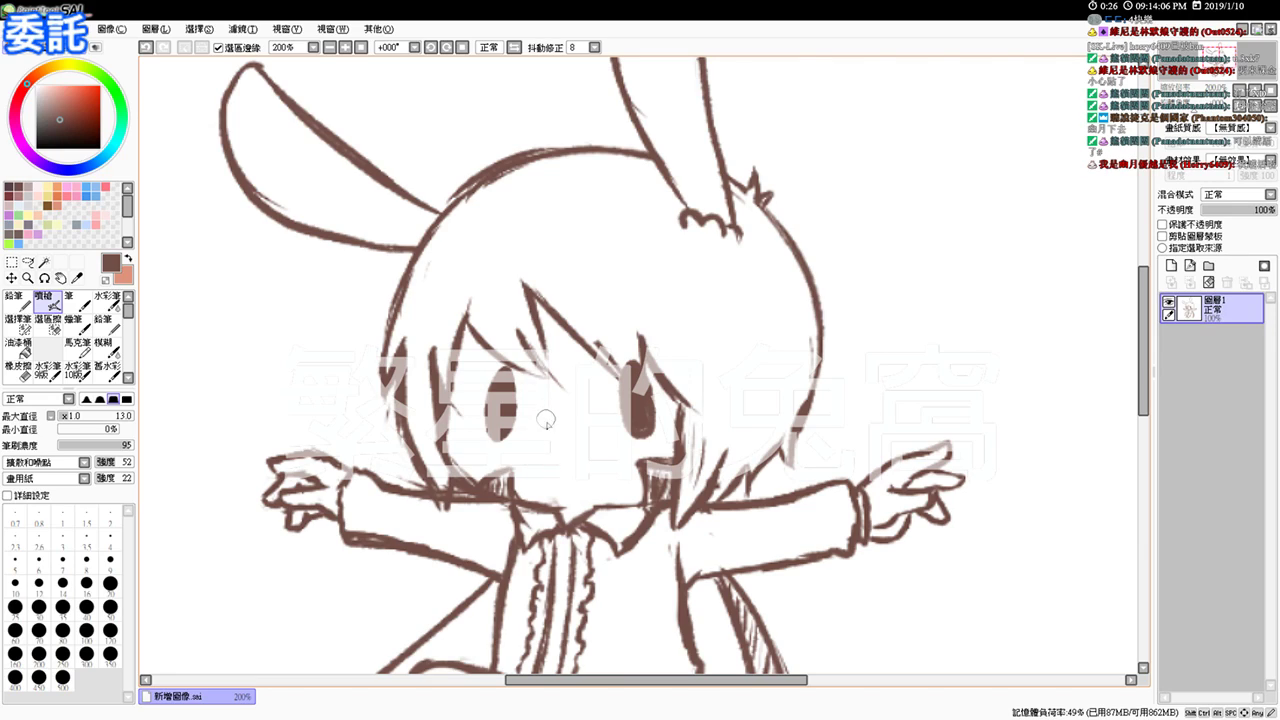
# Step: Draw a wavy cat-like upper lip between the eyes, with the sides of an open mouth below it
pyautogui.moveTo(538, 444)
pyautogui.mouseDown()
pyautogui.moveTo(599, 441)
pyautogui.moveTo(578, 448)
pyautogui.mouseUp()
pyautogui.hotkey('ctrl', 'z')
pyautogui.hotkey('ctrl', 'z')
pyautogui.hotkey('ctrl', 'z')
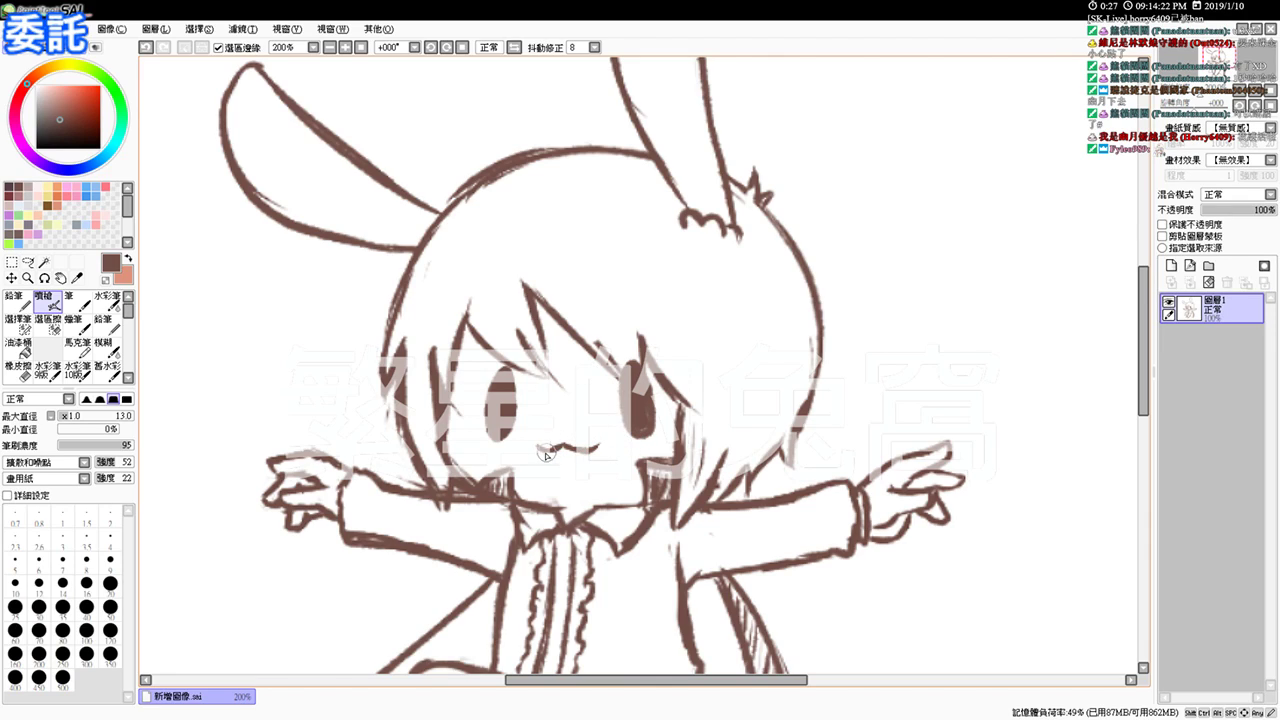
pyautogui.moveTo(542, 450)
pyautogui.mouseDown()
pyautogui.moveTo(580, 479)
pyautogui.moveTo(604, 461)
pyautogui.moveTo(596, 446)
pyautogui.moveTo(586, 480)
pyautogui.mouseUp()
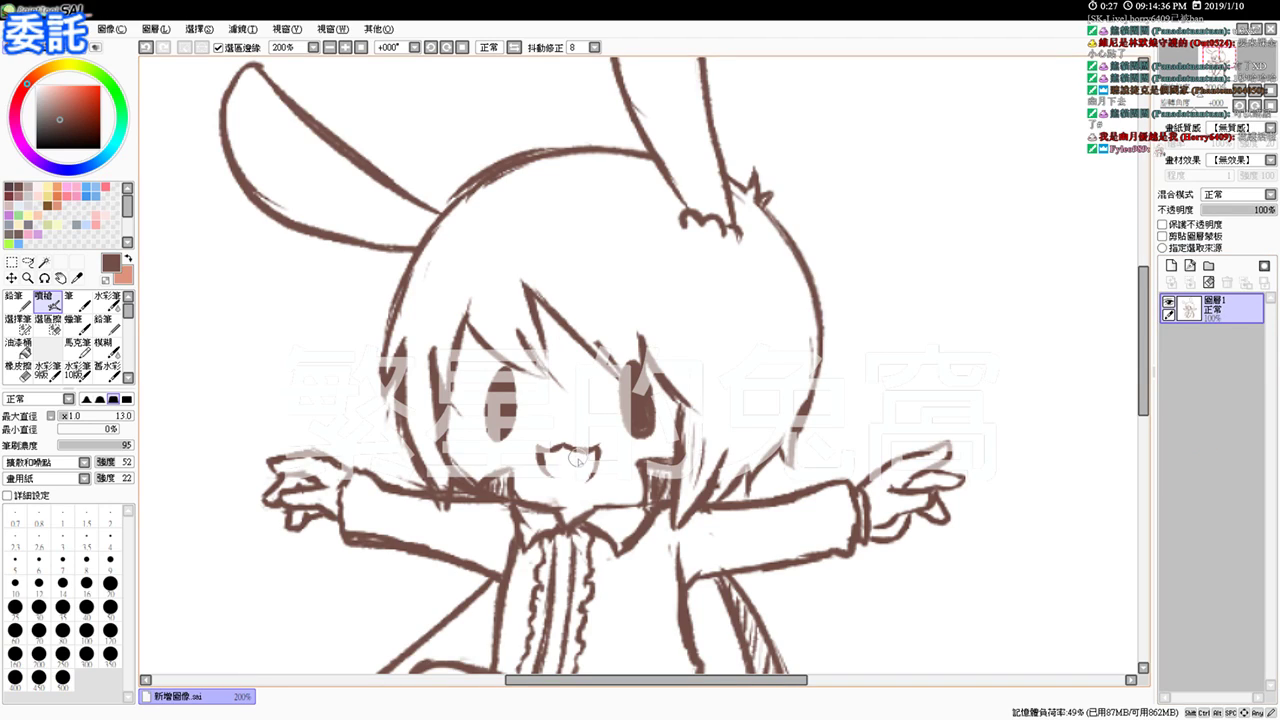
# Step: Close the rounded bottom of the open mouth and add small pointed fangs under the upper lip
pyautogui.moveTo(589, 455)
pyautogui.mouseDown()
pyautogui.moveTo(544, 465)
pyautogui.moveTo(555, 473)
pyautogui.mouseUp()
pyautogui.moveTo(547, 469)
pyautogui.mouseDown()
pyautogui.moveTo(590, 473)
pyautogui.moveTo(570, 485)
pyautogui.mouseUp()
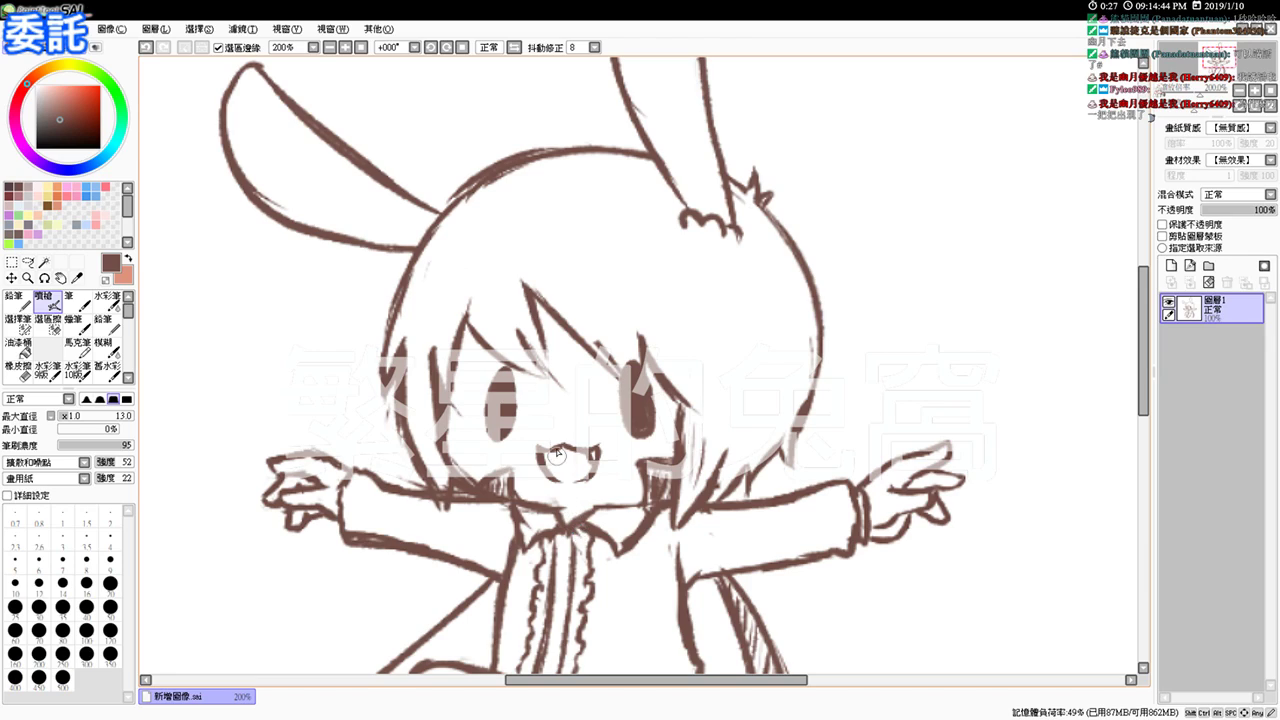
pyautogui.moveTo(549, 455)
pyautogui.mouseDown()
pyautogui.moveTo(546, 497)
pyautogui.moveTo(561, 495)
pyautogui.moveTo(559, 464)
pyautogui.moveTo(558, 480)
pyautogui.moveTo(594, 483)
pyautogui.mouseUp()
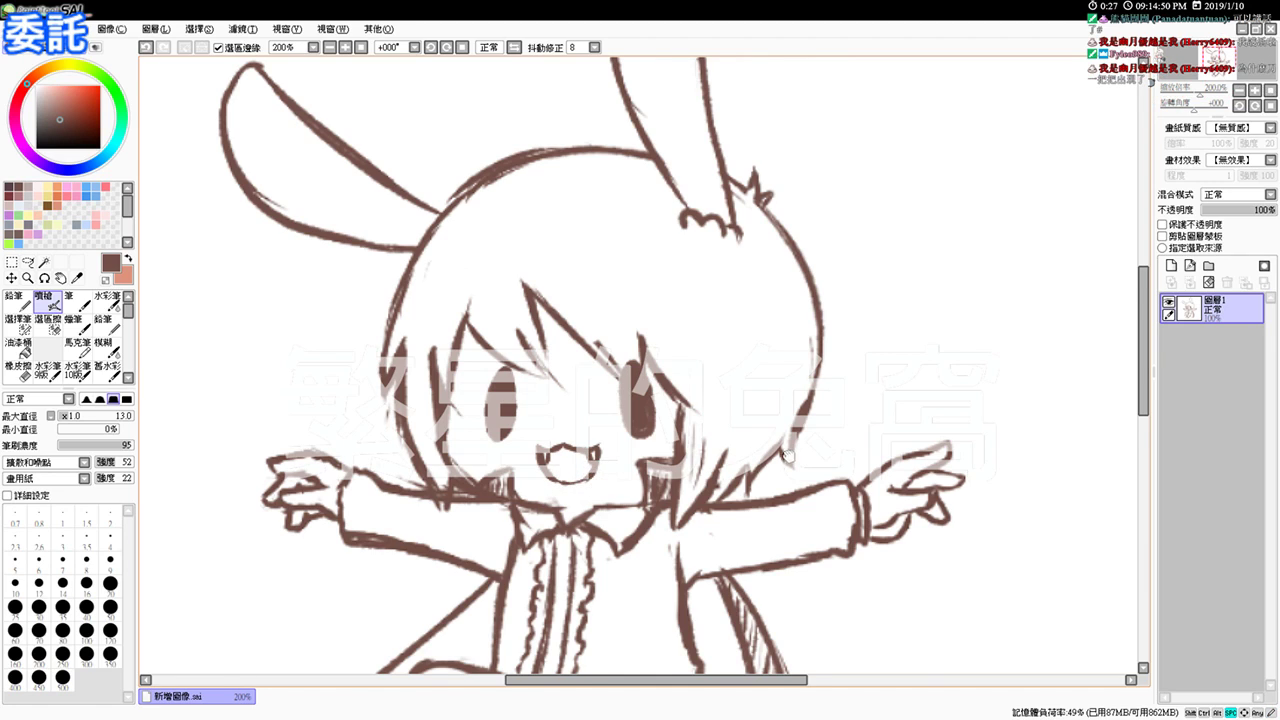
pyautogui.moveTo(744, 457); pyautogui.dragTo(777, 347)
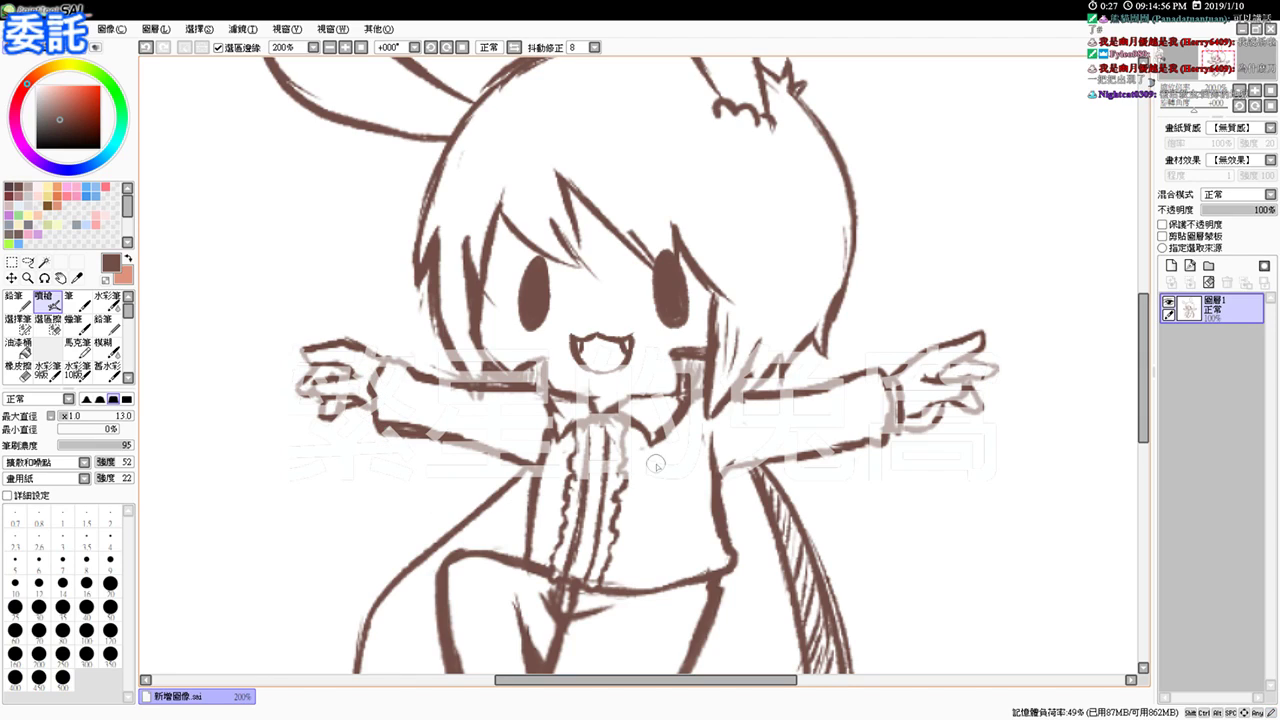
# Step: Touch up the cuffs of the outstretched sleeves and add small detail marks beside them
pyautogui.press('e')
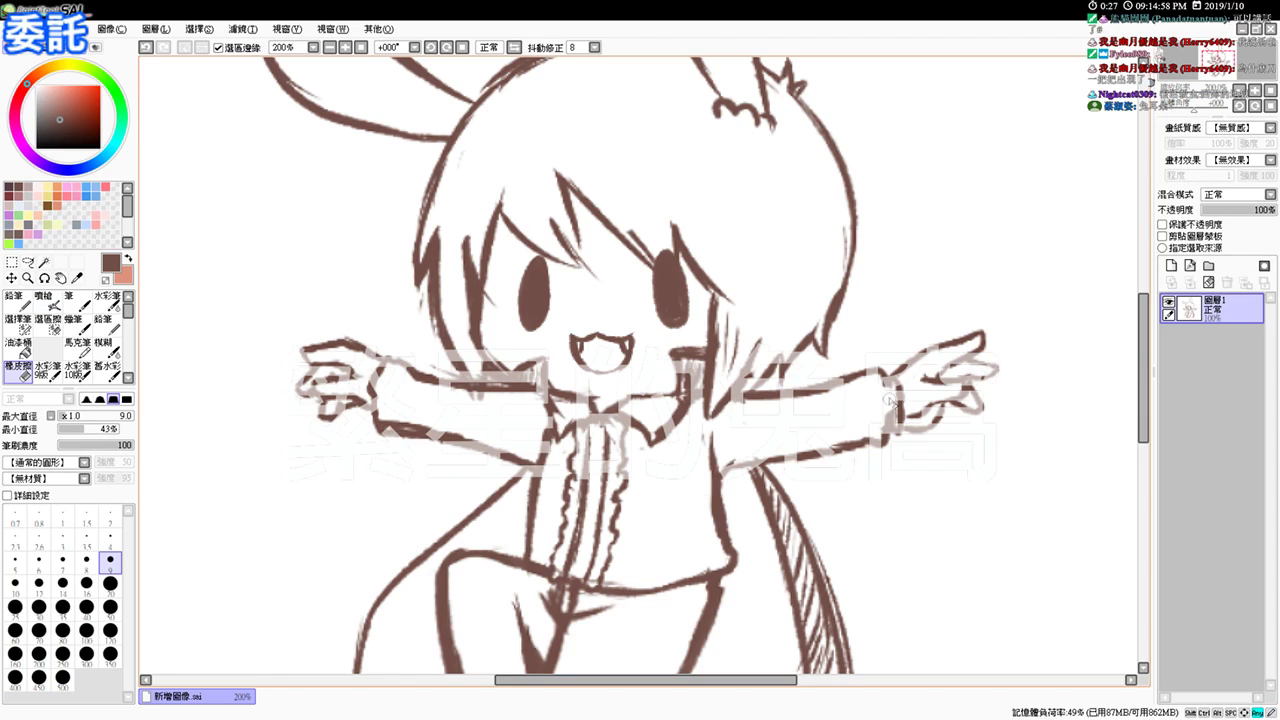
pyautogui.press('e')
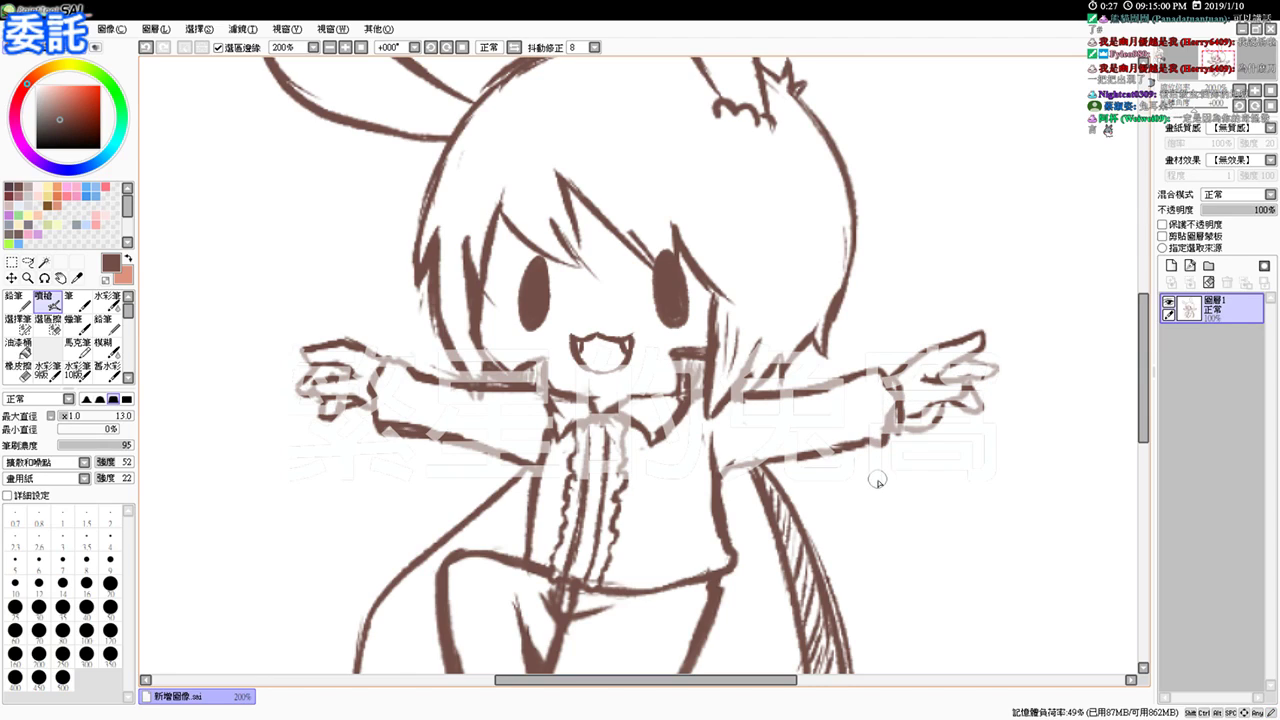
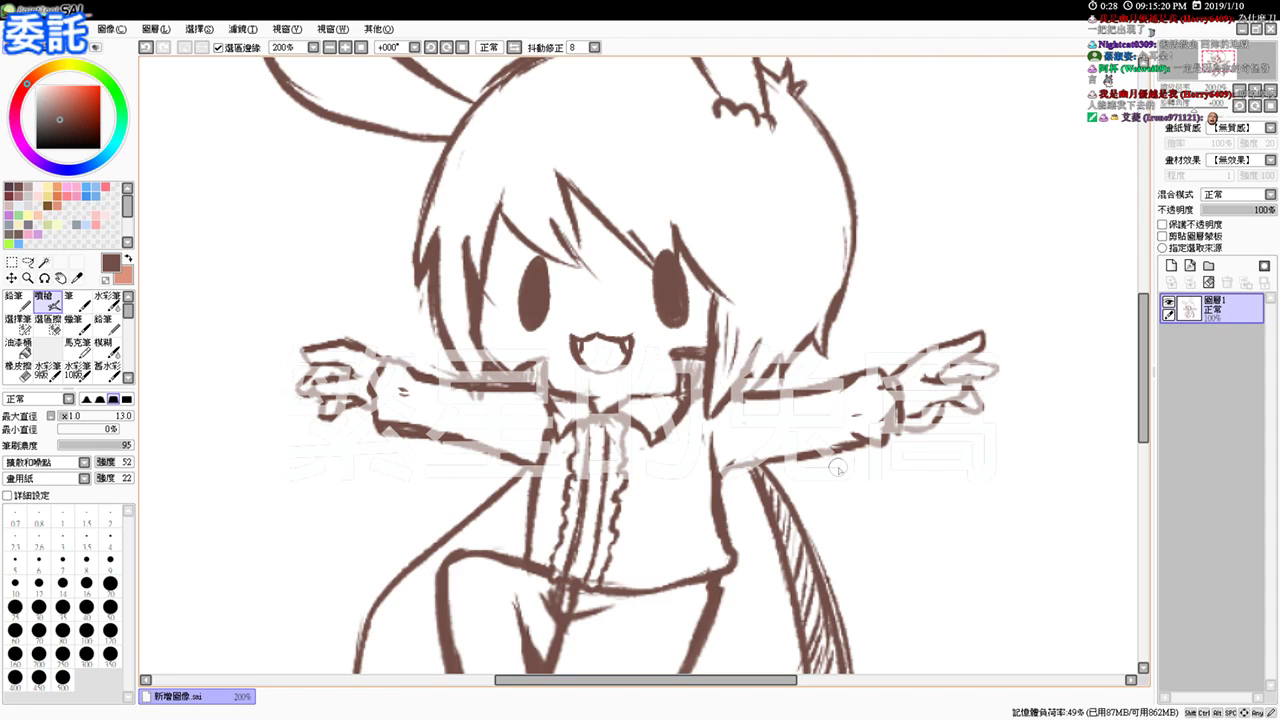
pyautogui.click(345, 47)
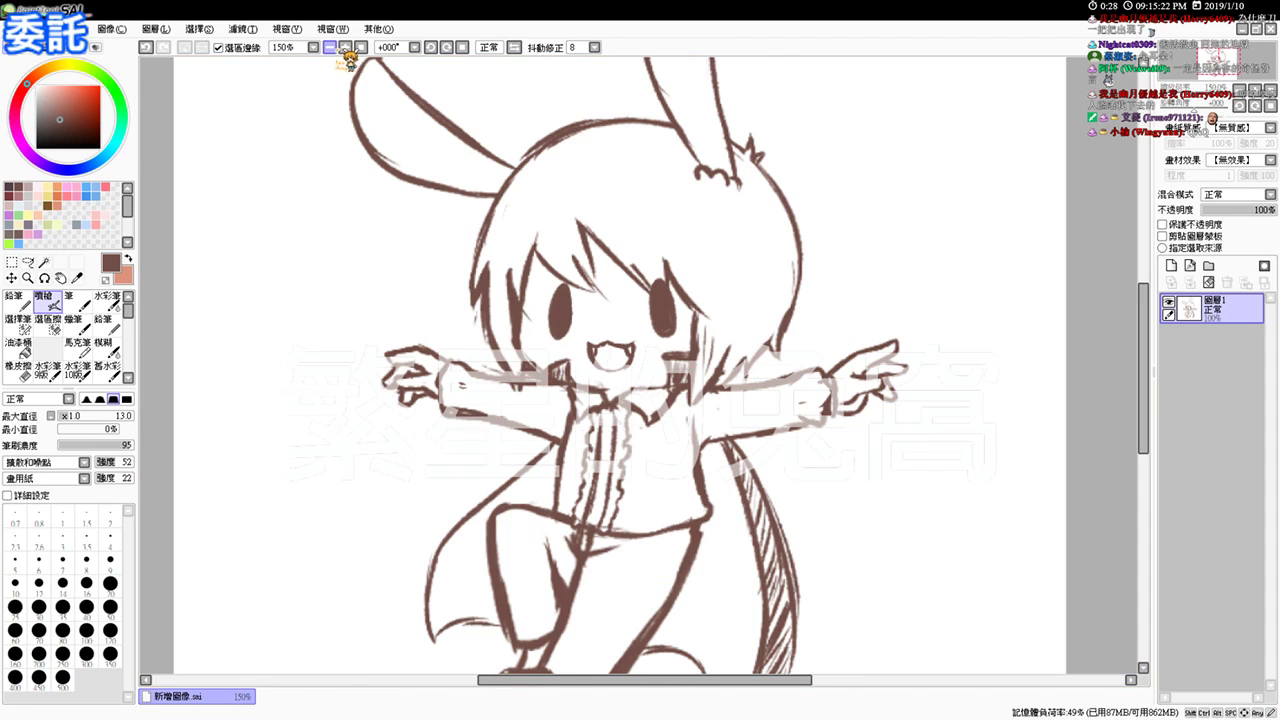
pyautogui.moveTo(538, 438); pyautogui.dragTo(520, 328)
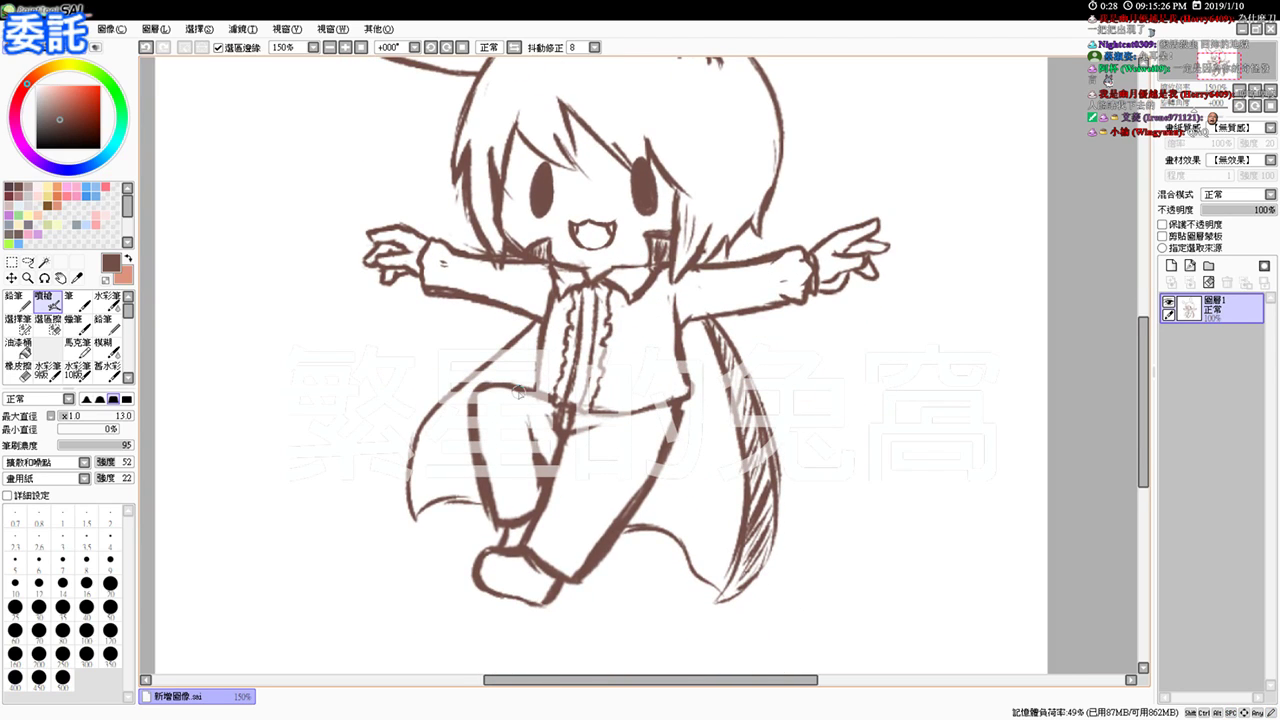
pyautogui.click(361, 47)
pyautogui.click(345, 47)
pyautogui.click(345, 47)
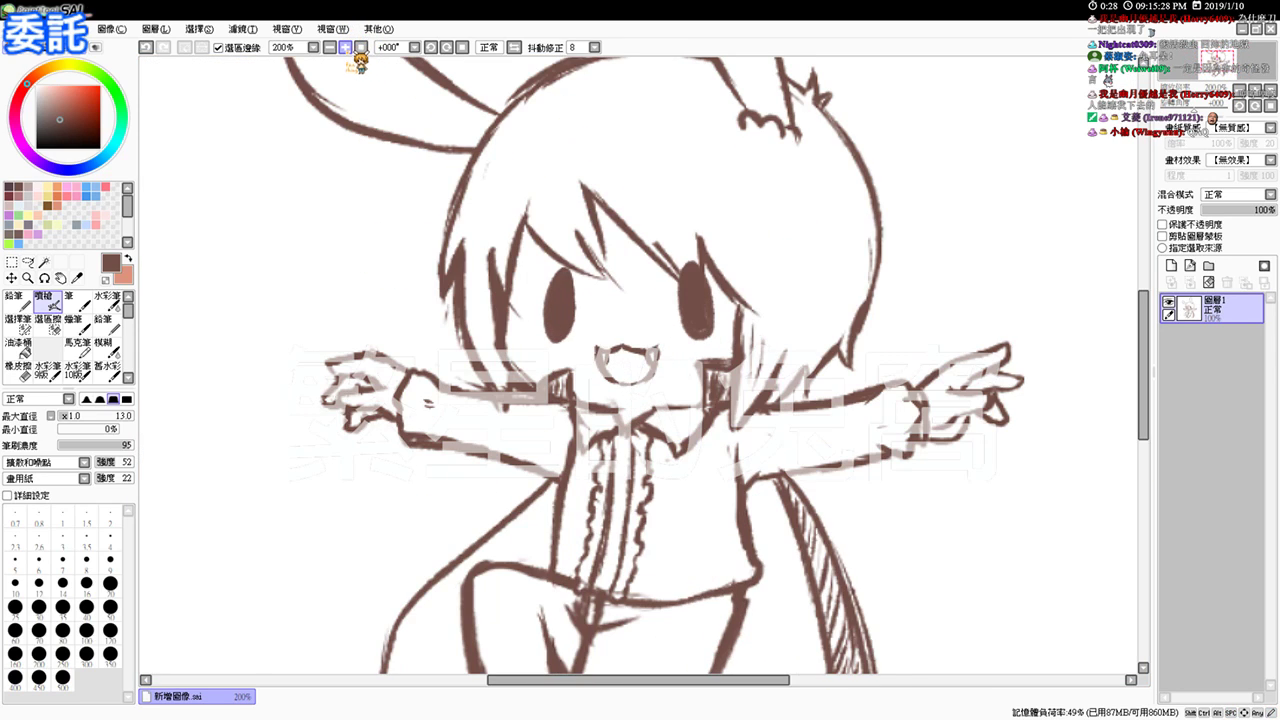
# Step: Draw a small round bunny head with two long upright ears in the blank area above the character's left-hand outstretched hand
pyautogui.moveTo(412, 245); pyautogui.dragTo(529, 346)
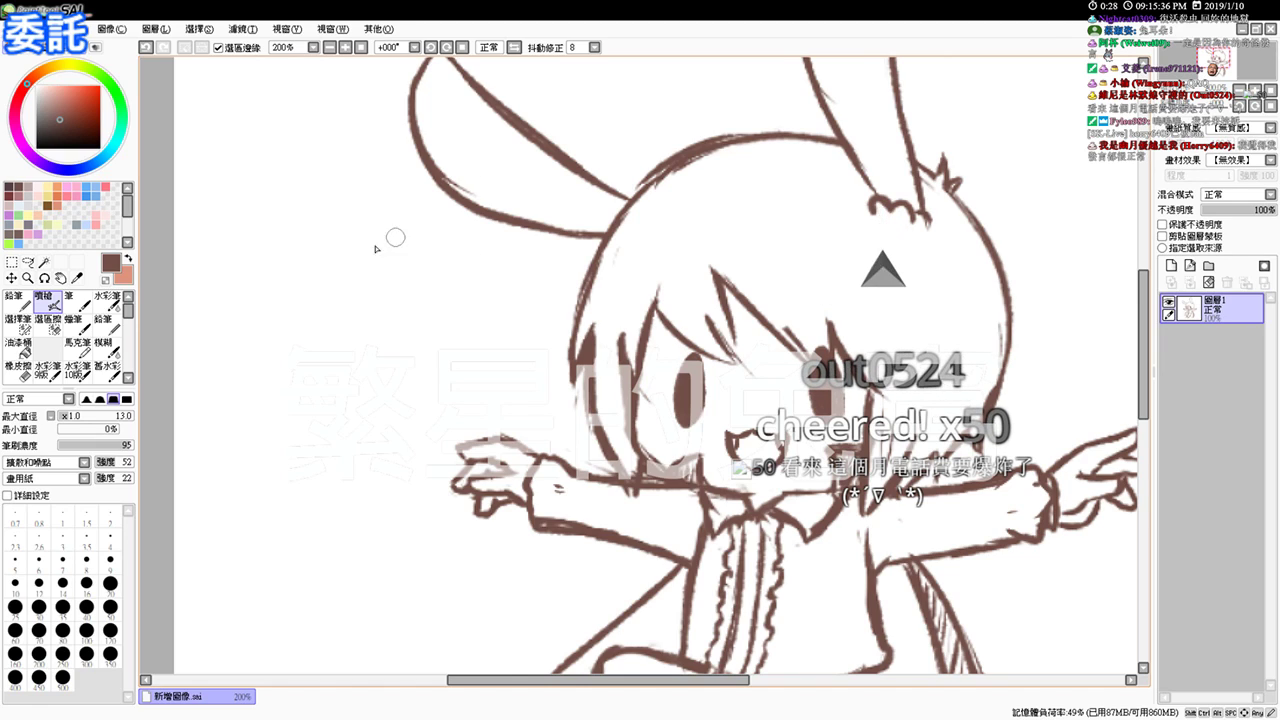
pyautogui.moveTo(306, 364); pyautogui.dragTo(316, 420)
pyautogui.hotkey('ctrl', 'z')
pyautogui.moveTo(306, 366); pyautogui.dragTo(348, 418)
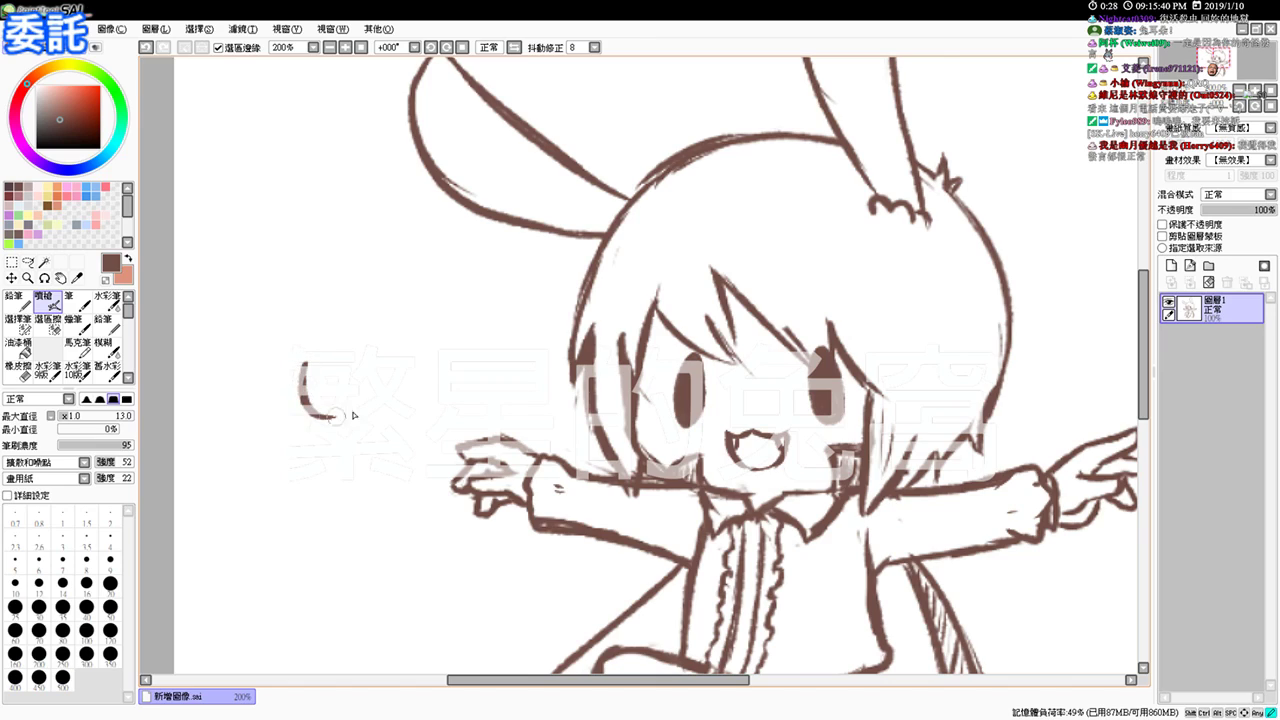
pyautogui.moveTo(333, 347)
pyautogui.mouseDown()
pyautogui.moveTo(365, 338)
pyautogui.moveTo(342, 341)
pyautogui.moveTo(381, 350)
pyautogui.moveTo(396, 380)
pyautogui.moveTo(378, 405)
pyautogui.mouseUp()
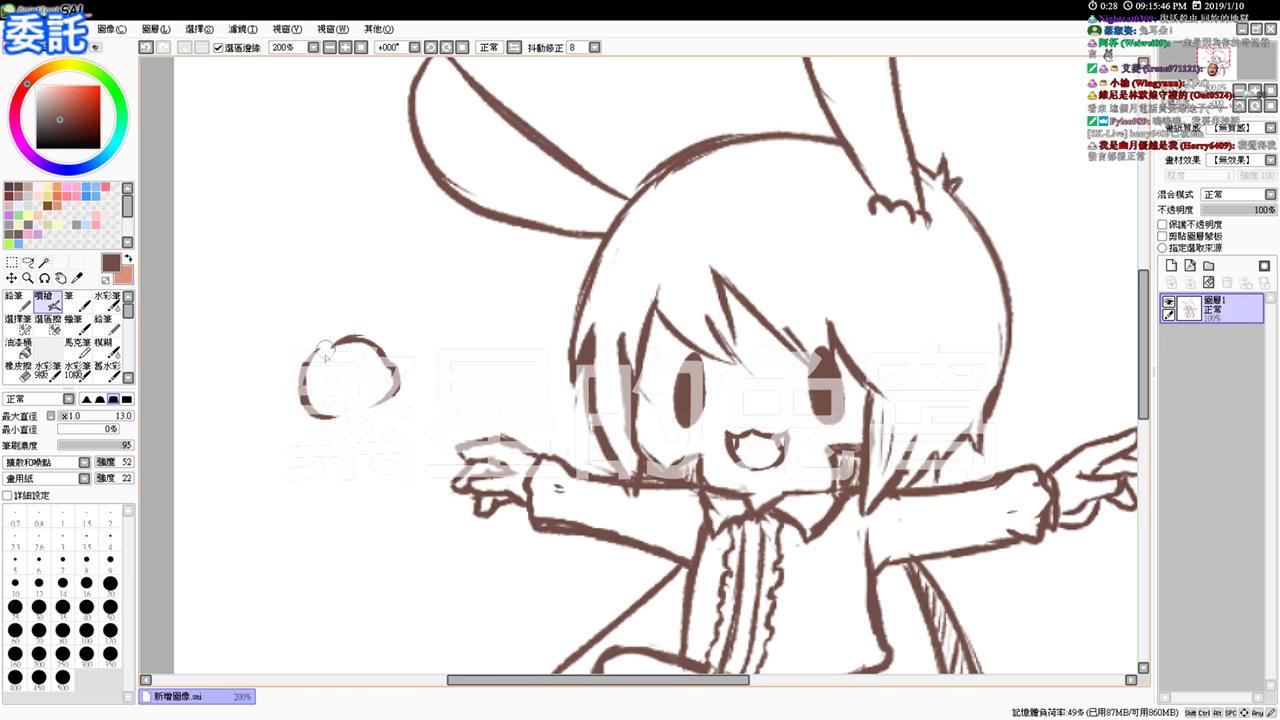
pyautogui.moveTo(317, 354); pyautogui.dragTo(351, 337)
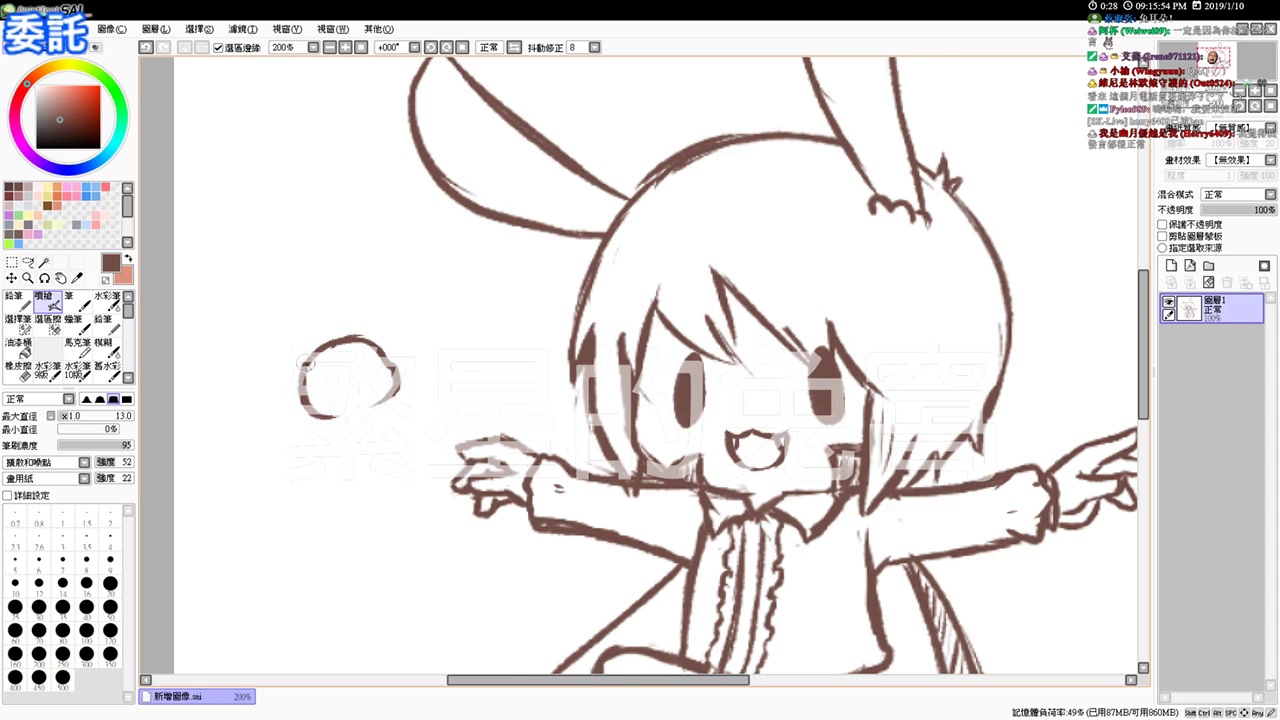
pyautogui.moveTo(302, 362)
pyautogui.mouseDown()
pyautogui.moveTo(270, 292)
pyautogui.moveTo(316, 360)
pyautogui.moveTo(354, 268)
pyautogui.moveTo(360, 326)
pyautogui.mouseUp()
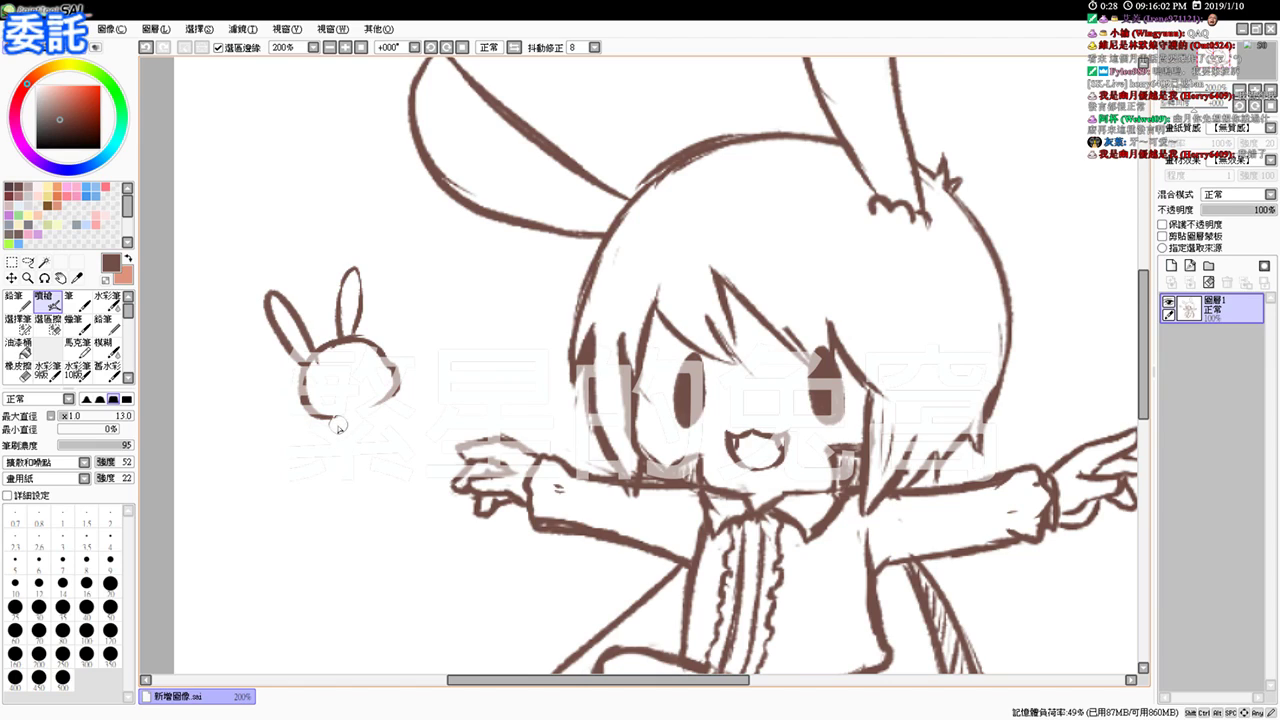
# Step: Draw a small rounded body with little feet beneath the bunny head, redoing the first outline
pyautogui.moveTo(340, 420); pyautogui.dragTo(365, 450)
pyautogui.moveTo(383, 402)
pyautogui.mouseDown()
pyautogui.moveTo(407, 425)
pyautogui.moveTo(388, 442)
pyautogui.mouseUp()
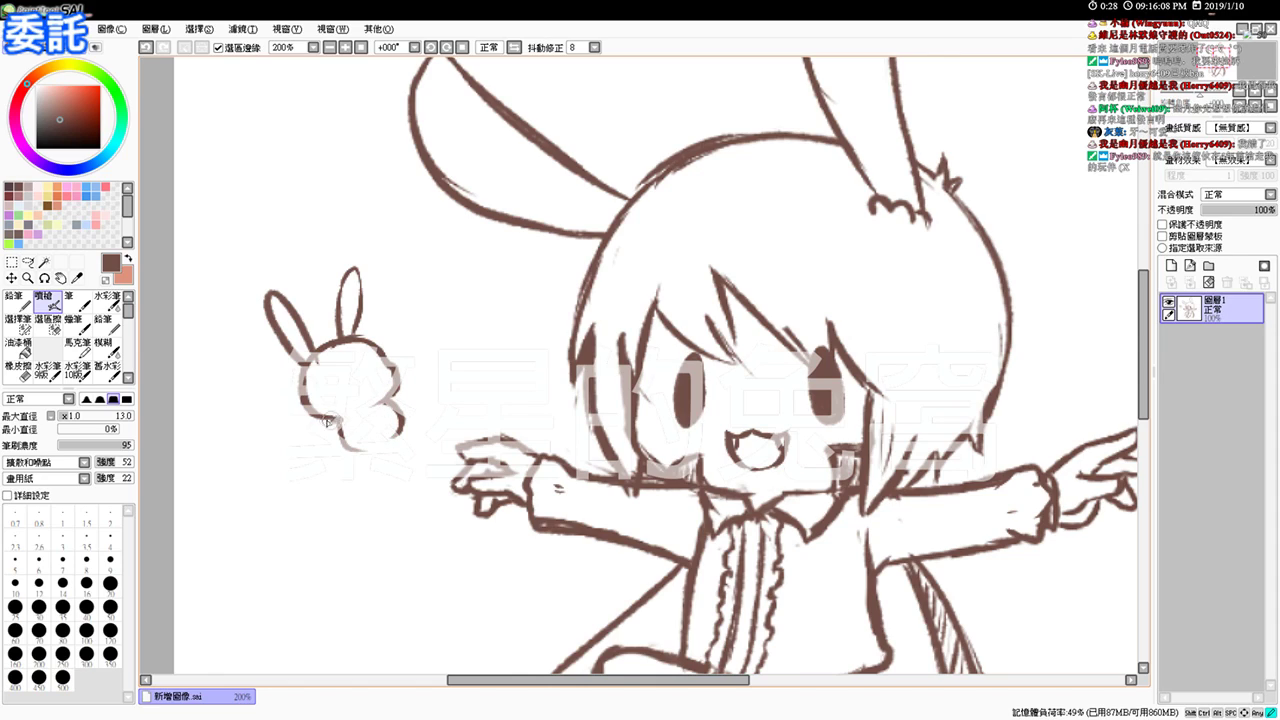
pyautogui.moveTo(387, 441)
pyautogui.mouseDown()
pyautogui.moveTo(363, 476)
pyautogui.moveTo(366, 436)
pyautogui.moveTo(369, 463)
pyautogui.moveTo(412, 418)
pyautogui.moveTo(397, 444)
pyautogui.moveTo(345, 418)
pyautogui.mouseUp()
pyautogui.hotkey('ctrl', 'z')
pyautogui.hotkey('ctrl', 'z')
pyautogui.hotkey('ctrl', 'z')
pyautogui.hotkey('ctrl', 'z')
pyautogui.hotkey('ctrl', 'z')
pyautogui.press('e')
pyautogui.press('b')
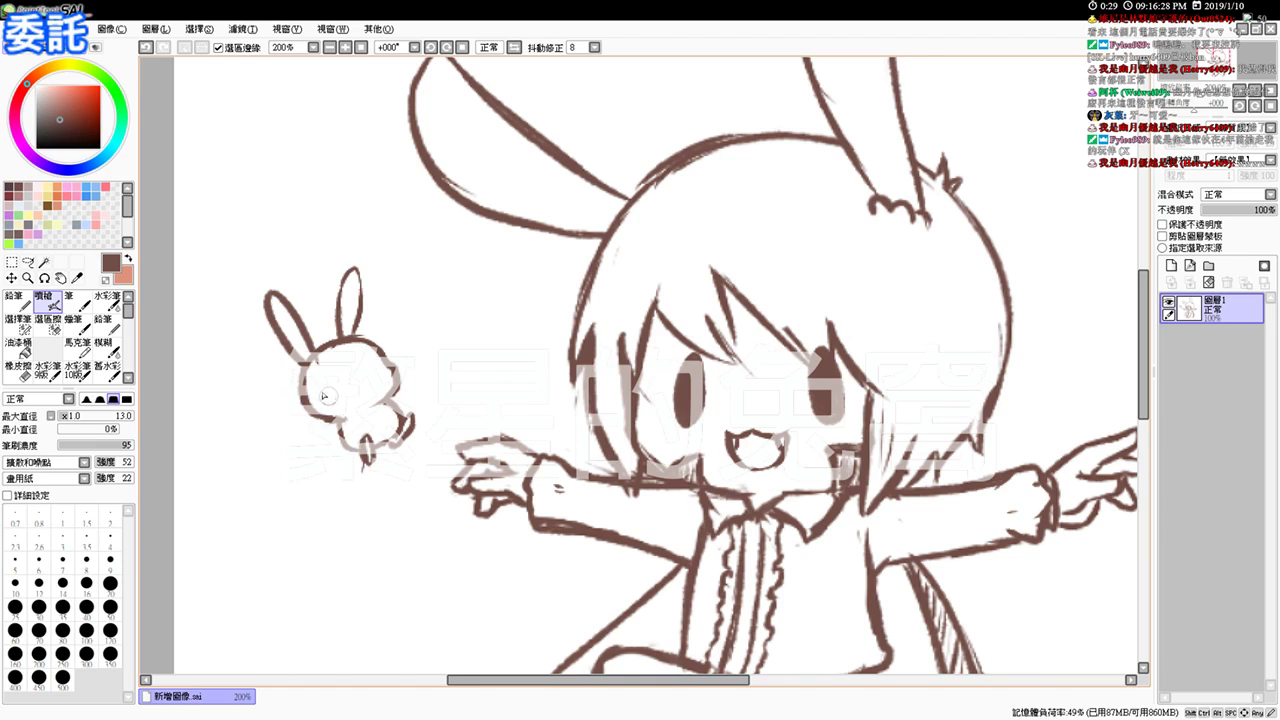
# Step: Add a scalloped bat wing on each side of the small bunny's body, redoing the lower edge of the raised wing
pyautogui.press('e')
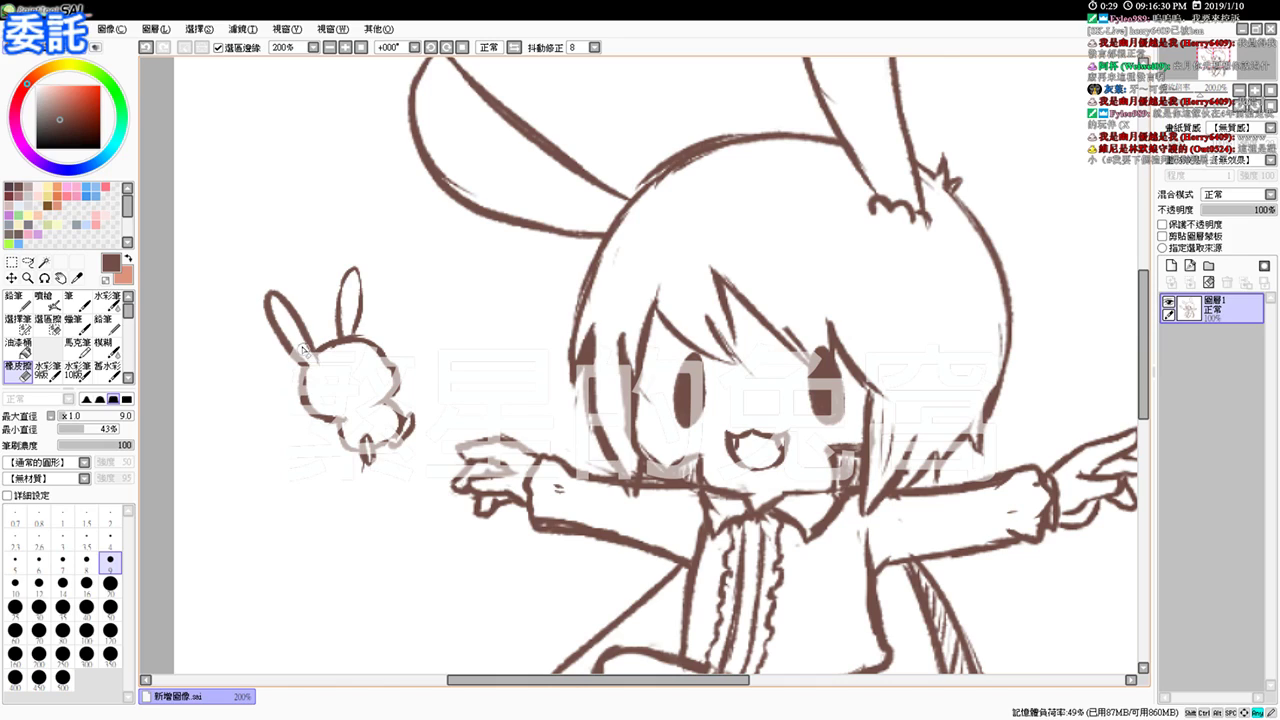
pyautogui.press('a')
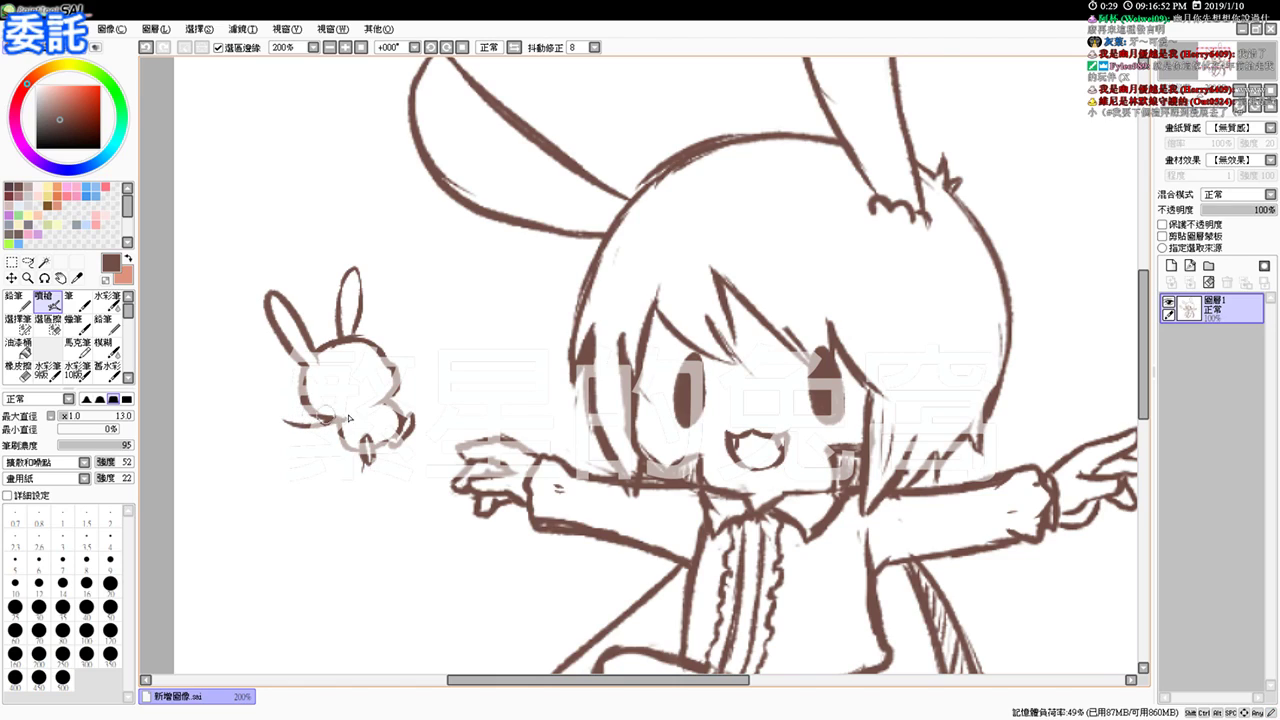
pyautogui.moveTo(388, 381)
pyautogui.mouseDown()
pyautogui.moveTo(404, 342)
pyautogui.moveTo(450, 344)
pyautogui.mouseUp()
pyautogui.moveTo(282, 426)
pyautogui.mouseDown()
pyautogui.moveTo(295, 493)
pyautogui.moveTo(289, 480)
pyautogui.moveTo(307, 497)
pyautogui.moveTo(308, 474)
pyautogui.moveTo(338, 442)
pyautogui.mouseUp()
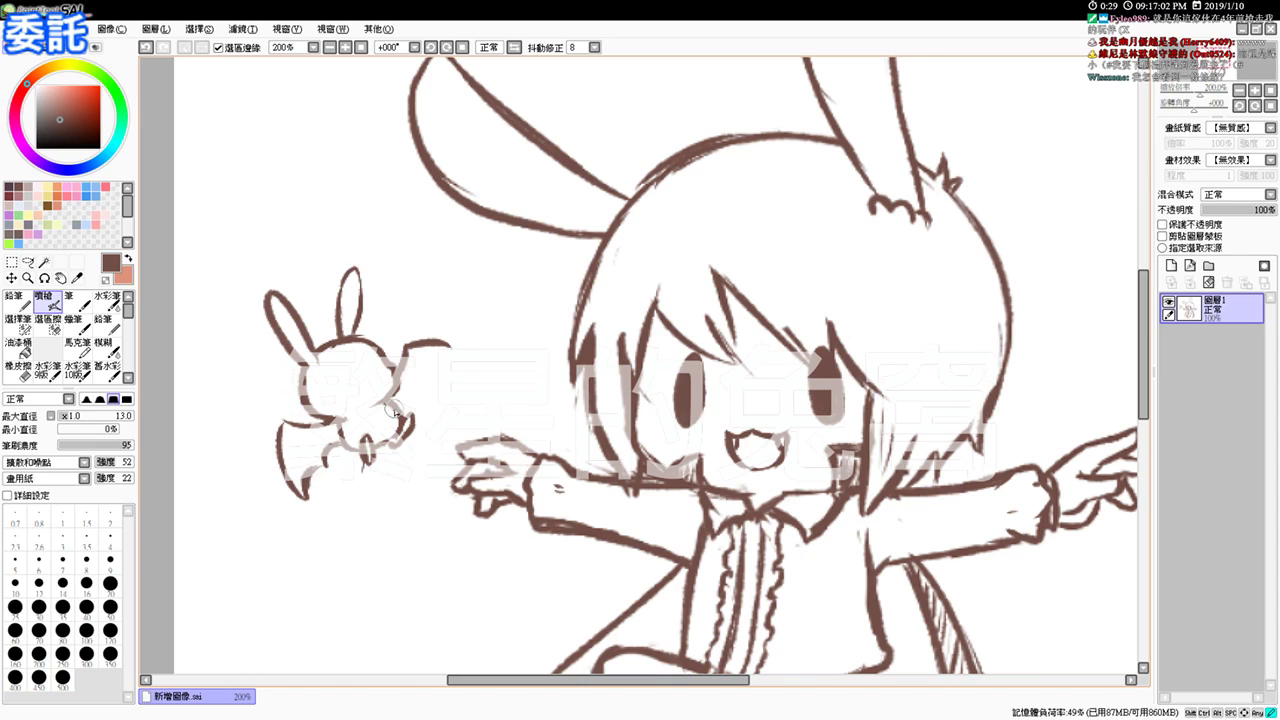
pyautogui.moveTo(400, 396)
pyautogui.mouseDown()
pyautogui.moveTo(473, 382)
pyautogui.moveTo(456, 359)
pyautogui.moveTo(472, 378)
pyautogui.mouseUp()
pyautogui.hotkey('ctrl', 'z')
pyautogui.moveTo(409, 348); pyautogui.dragTo(421, 347)
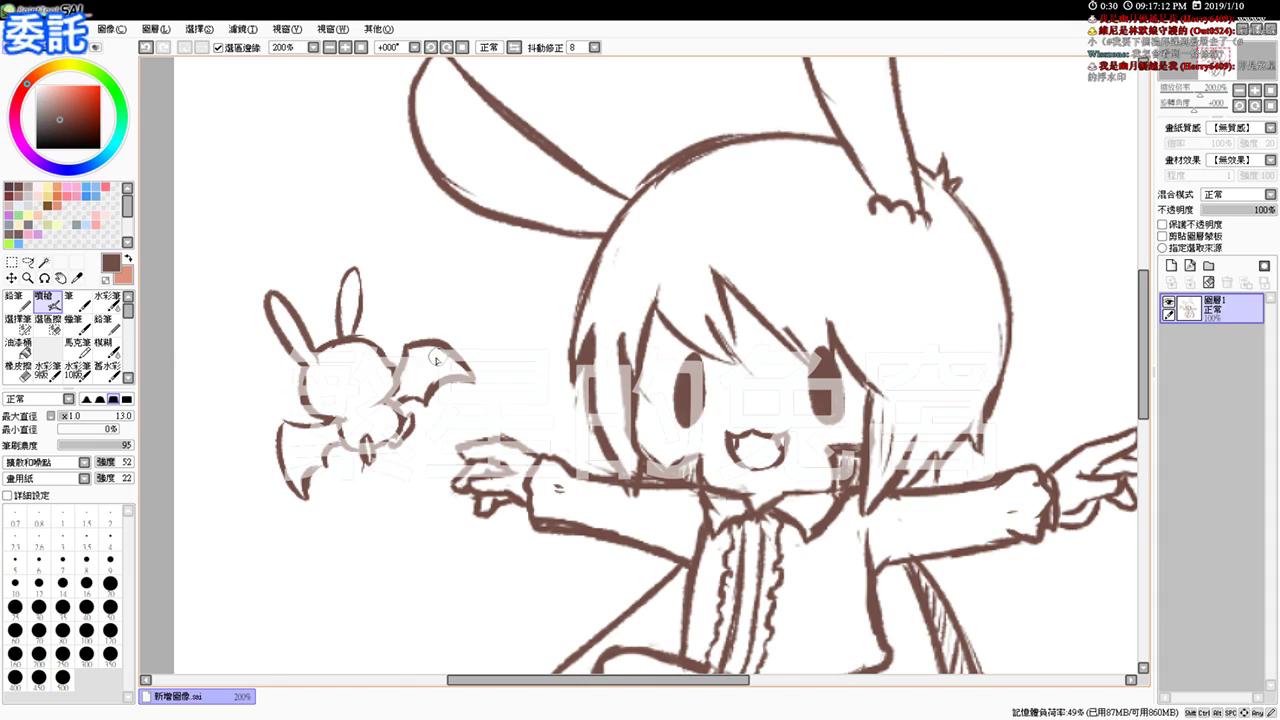
# Step: Clean up the bat wing lines and draw two oval eyes and a small mouth on the bunny's face
pyautogui.press('e')
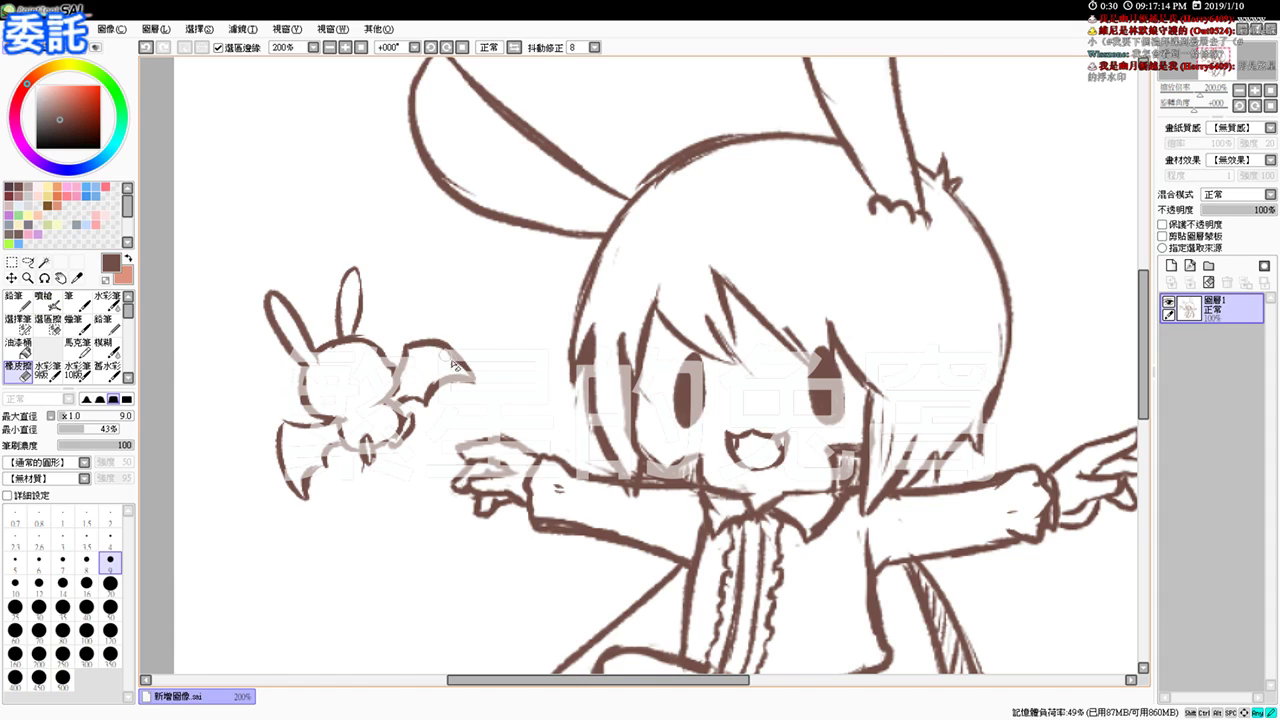
pyautogui.press('e')
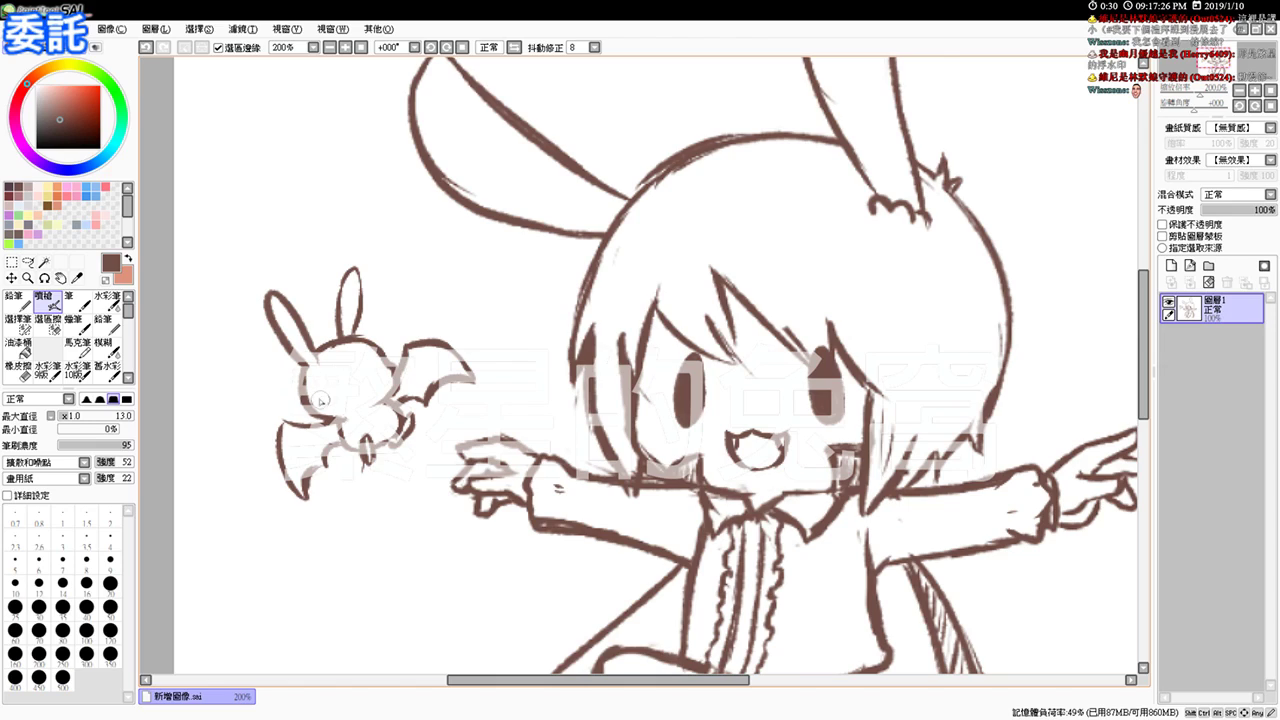
pyautogui.moveTo(331, 376); pyautogui.dragTo(340, 391)
pyautogui.moveTo(334, 382); pyautogui.dragTo(342, 394)
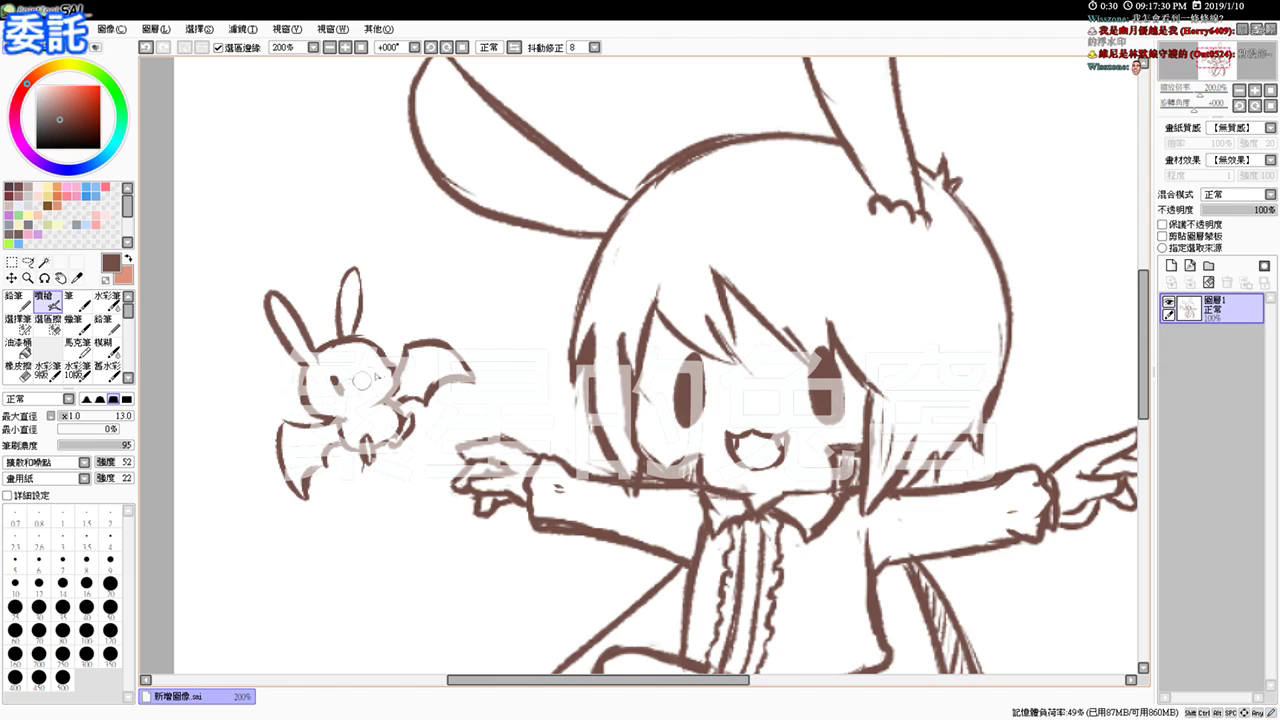
pyautogui.moveTo(371, 365)
pyautogui.mouseDown()
pyautogui.moveTo(376, 375)
pyautogui.moveTo(339, 390)
pyautogui.moveTo(357, 389)
pyautogui.mouseUp()
pyautogui.hotkey('ctrl', 'z')
pyautogui.hotkey('ctrl', 'z')
pyautogui.moveTo(346, 452); pyautogui.dragTo(367, 459)
pyautogui.hotkey('ctrl', 'z')
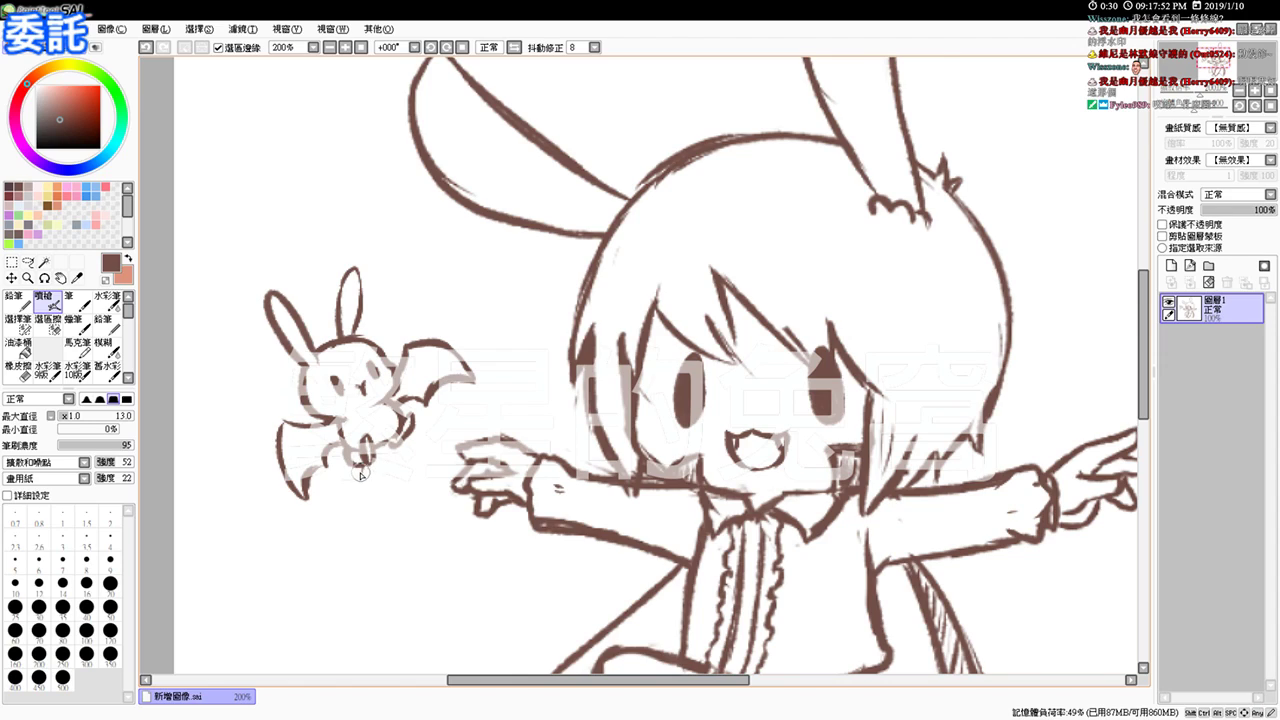
# Step: Sketch a hand holding a tilted phone with a round ring on its back above the bat bunny, plus an arrow pointing at it
pyautogui.moveTo(234, 119)
pyautogui.mouseDown()
pyautogui.moveTo(256, 210)
pyautogui.moveTo(283, 93)
pyautogui.moveTo(318, 200)
pyautogui.mouseUp()
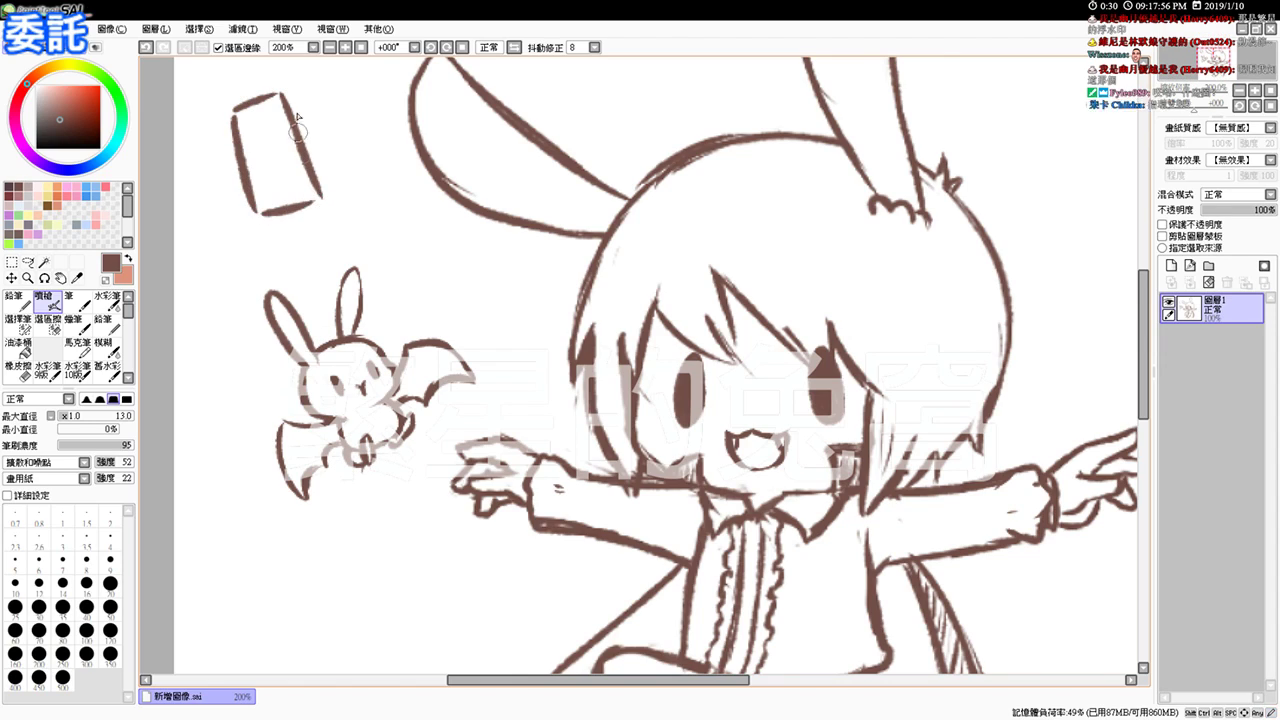
pyautogui.moveTo(286, 93); pyautogui.dragTo(330, 196)
pyautogui.moveTo(250, 172)
pyautogui.mouseDown()
pyautogui.moveTo(294, 155)
pyautogui.moveTo(248, 170)
pyautogui.moveTo(270, 148)
pyautogui.moveTo(281, 155)
pyautogui.moveTo(262, 166)
pyautogui.moveTo(272, 114)
pyautogui.moveTo(301, 173)
pyautogui.moveTo(290, 167)
pyautogui.moveTo(317, 171)
pyautogui.moveTo(257, 203)
pyautogui.moveTo(312, 178)
pyautogui.moveTo(296, 168)
pyautogui.moveTo(306, 178)
pyautogui.moveTo(262, 196)
pyautogui.mouseUp()
pyautogui.hotkey('ctrl', 'z')
pyautogui.moveTo(245, 147)
pyautogui.mouseDown()
pyautogui.moveTo(226, 178)
pyautogui.moveTo(236, 212)
pyautogui.moveTo(270, 193)
pyautogui.moveTo(306, 204)
pyautogui.moveTo(262, 229)
pyautogui.mouseUp()
pyautogui.press('e')
pyautogui.moveTo(241, 176)
pyautogui.mouseDown()
pyautogui.moveTo(266, 230)
pyautogui.moveTo(246, 213)
pyautogui.moveTo(251, 224)
pyautogui.moveTo(303, 221)
pyautogui.moveTo(329, 193)
pyautogui.moveTo(297, 215)
pyautogui.mouseUp()
pyautogui.press('b')
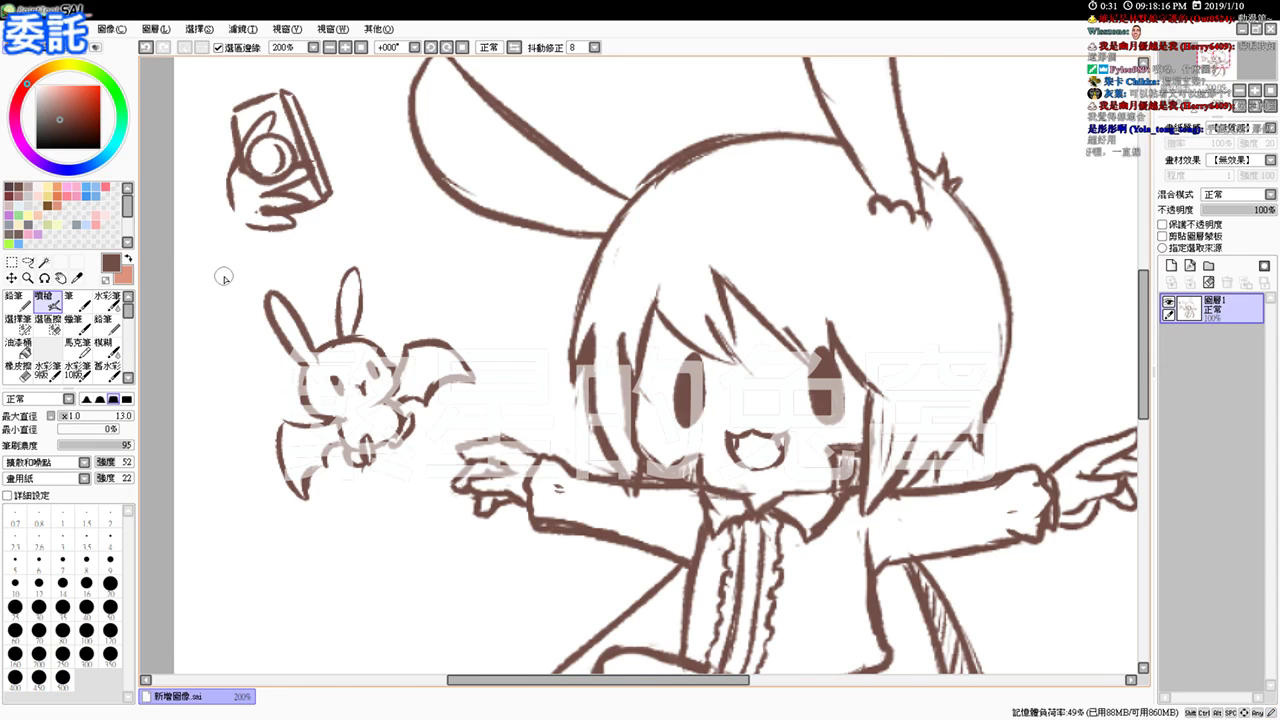
pyautogui.scroll(2, 253, 222)
pyautogui.moveTo(345, 161)
pyautogui.mouseDown()
pyautogui.moveTo(336, 192)
pyautogui.moveTo(352, 196)
pyautogui.mouseUp()
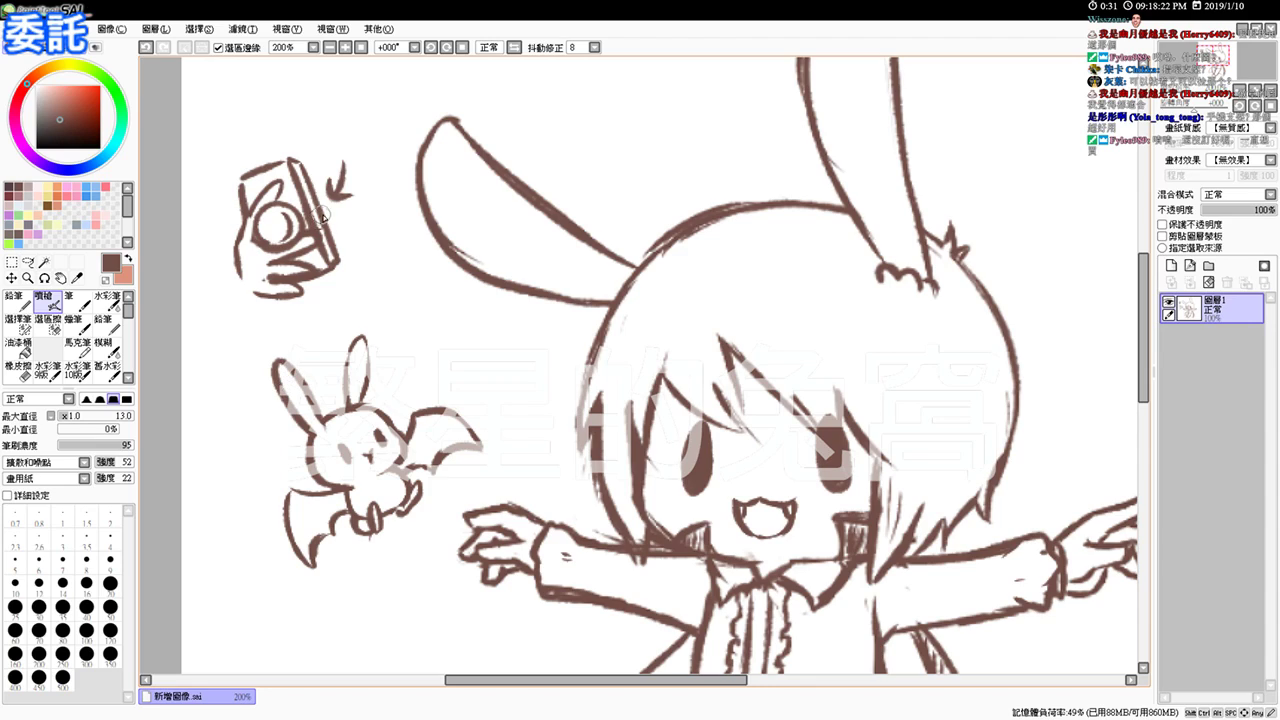
# Step: Undo all strokes of the phone, hand and arrow sketch
pyautogui.hotkey('ctrl', 'z')
pyautogui.hotkey('ctrl', 'z')
pyautogui.hotkey('ctrl', 'z')
pyautogui.hotkey('ctrl', 'z')
pyautogui.hotkey('ctrl', 'z')
pyautogui.hotkey('ctrl', 'z')
pyautogui.hotkey('ctrl', 'z')
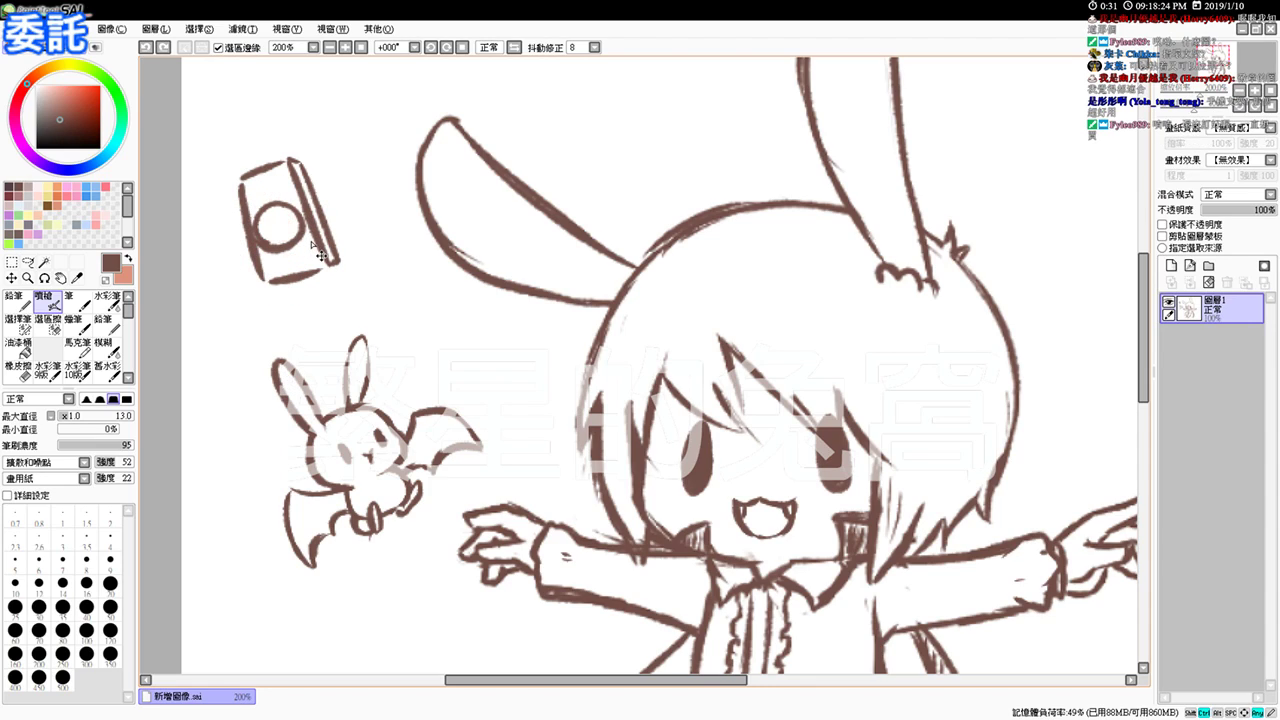
pyautogui.hotkey('ctrl', 'z')
pyautogui.hotkey('ctrl', 'z')
pyautogui.hotkey('ctrl', 'z')
pyautogui.hotkey('ctrl', 'z')
pyautogui.hotkey('ctrl', 'z')
pyautogui.hotkey('ctrl', 'z')
pyautogui.hotkey('ctrl', 'z')
pyautogui.hotkey('ctrl', 'z')
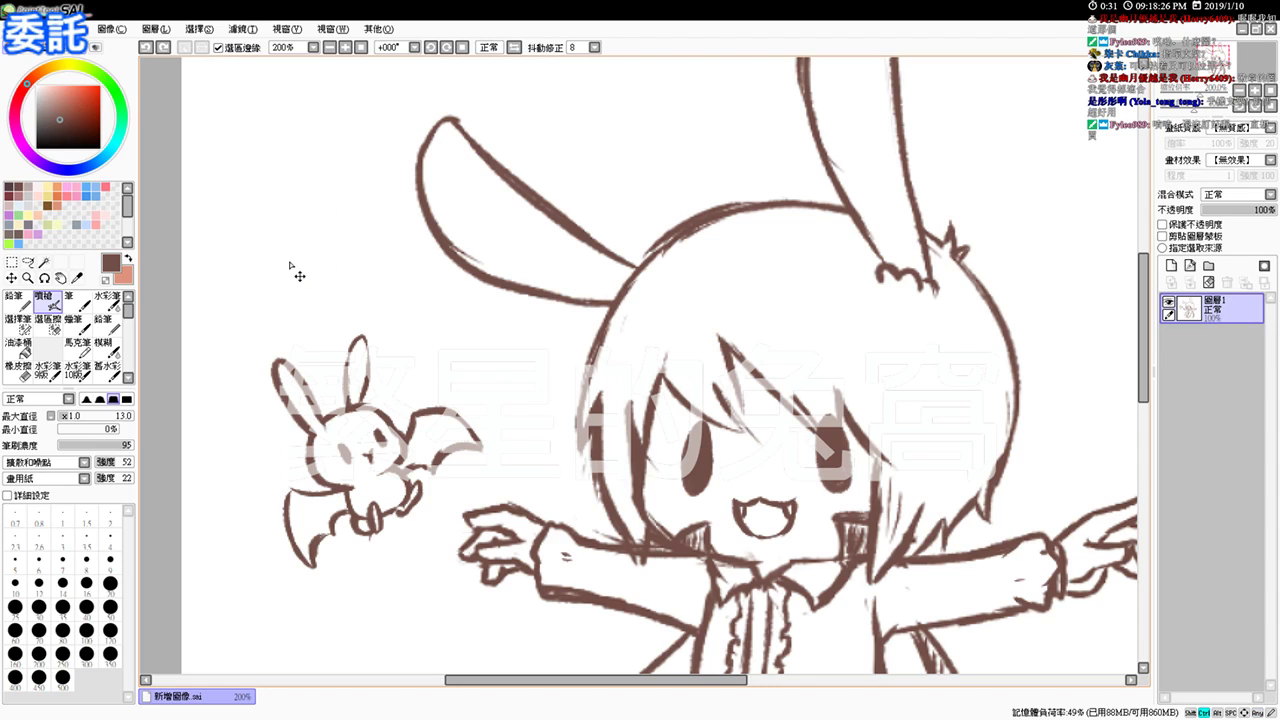
# Step: Draw a second small round bunny head in the blank area above the character's right-hand outstretched hand, redoing its first stroke
pyautogui.moveTo(326, 277); pyautogui.dragTo(219, 136)
pyautogui.click(345, 47)
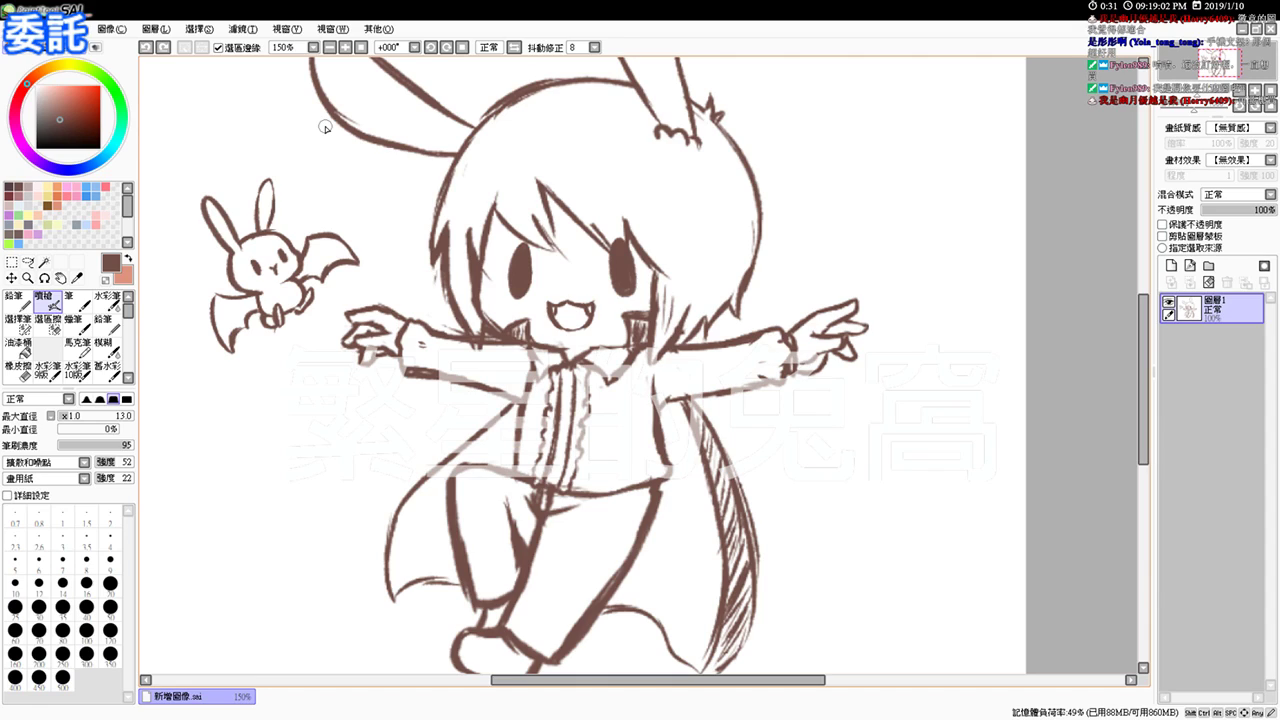
pyautogui.click(361, 47)
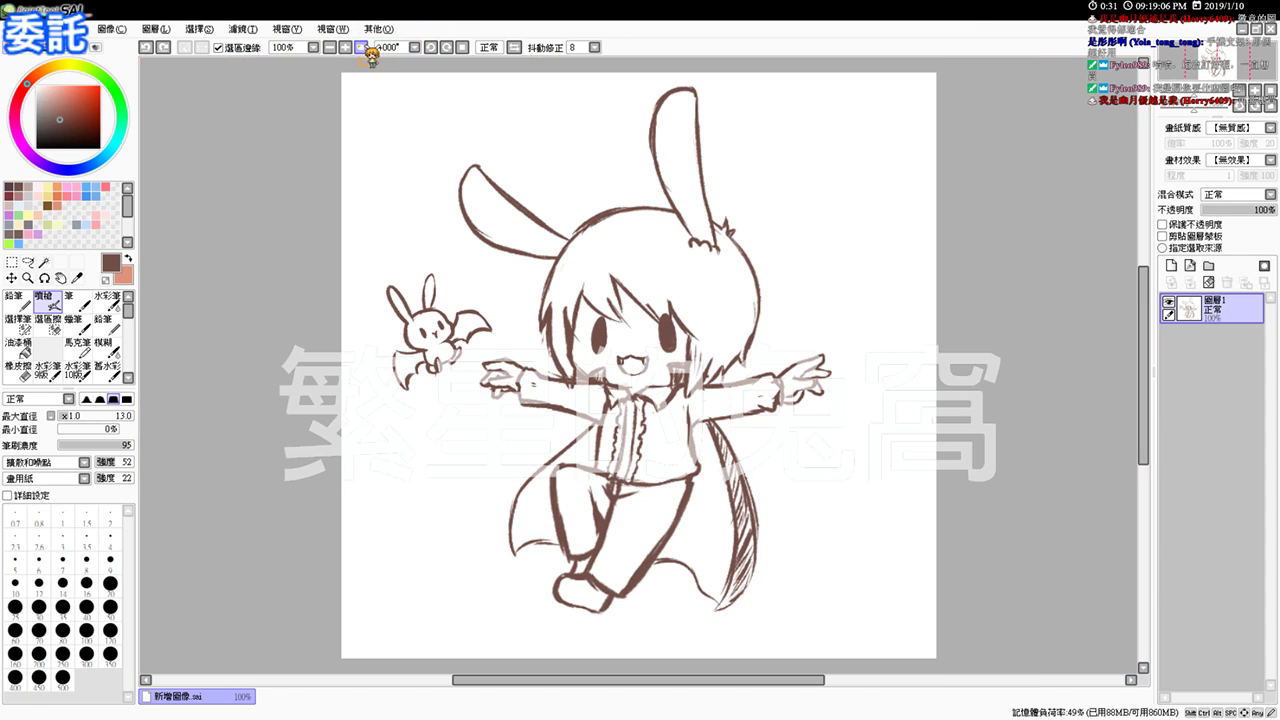
pyautogui.click(346, 47)
pyautogui.moveTo(1000, 238); pyautogui.dragTo(907, 307)
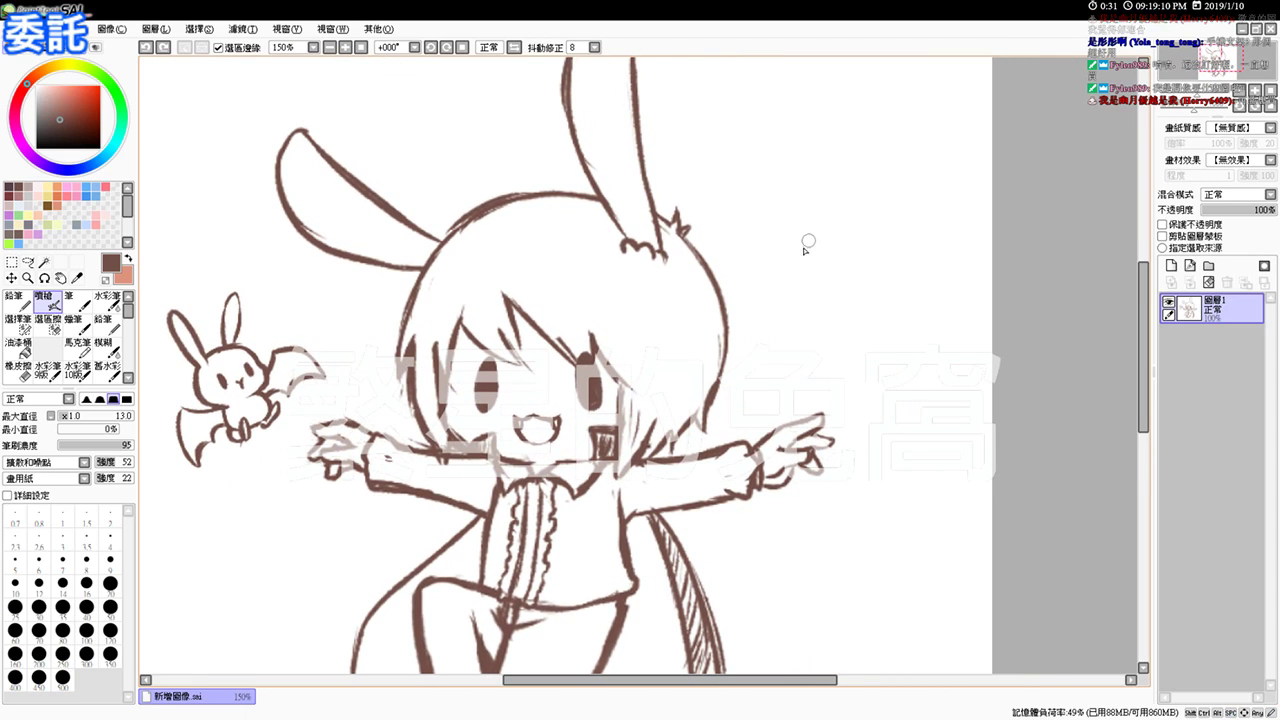
pyautogui.moveTo(791, 237); pyautogui.dragTo(782, 281)
pyautogui.hotkey('ctrl', 'z')
pyautogui.moveTo(796, 237); pyautogui.dragTo(787, 285)
pyautogui.moveTo(835, 235)
pyautogui.mouseDown()
pyautogui.moveTo(856, 274)
pyautogui.moveTo(856, 252)
pyautogui.mouseUp()
pyautogui.moveTo(780, 267)
pyautogui.mouseDown()
pyautogui.moveTo(814, 298)
pyautogui.moveTo(861, 277)
pyautogui.moveTo(820, 289)
pyautogui.mouseUp()
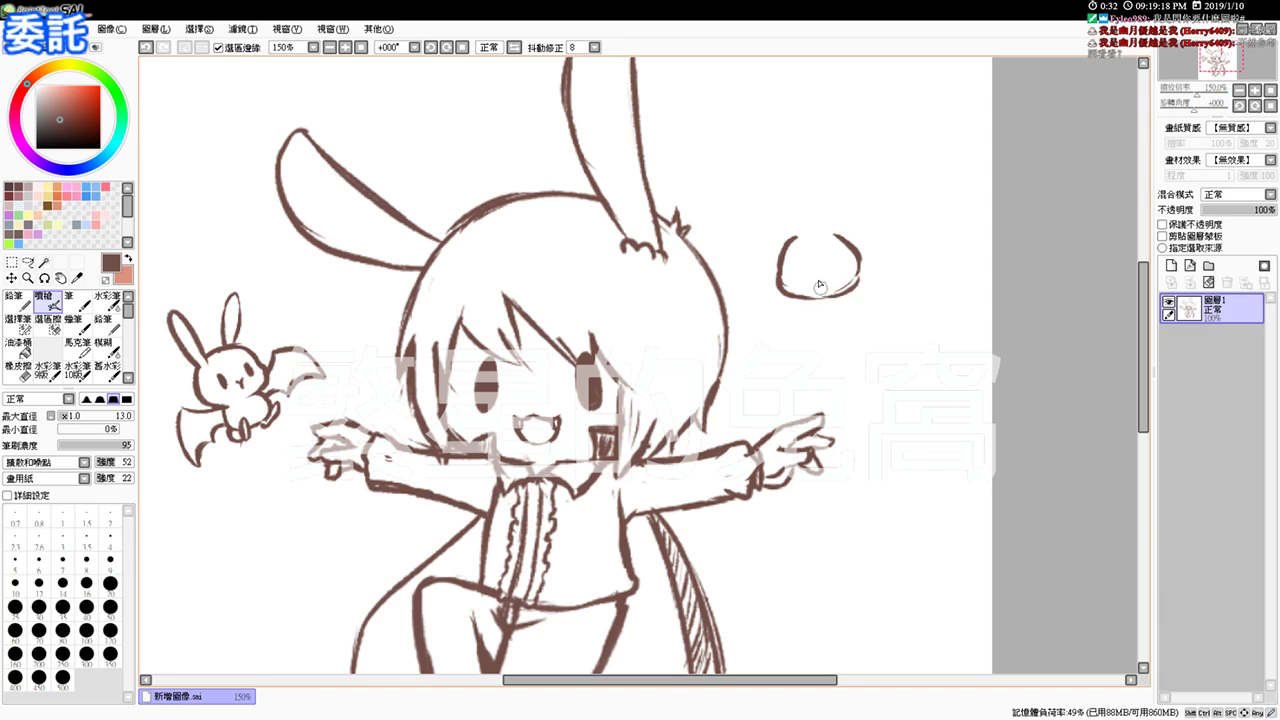
pyautogui.moveTo(841, 228)
pyautogui.mouseDown()
pyautogui.moveTo(804, 233)
pyautogui.moveTo(828, 232)
pyautogui.moveTo(811, 200)
pyautogui.moveTo(832, 225)
pyautogui.moveTo(807, 186)
pyautogui.moveTo(818, 173)
pyautogui.moveTo(830, 237)
pyautogui.mouseUp()
pyautogui.hotkey('ctrl', 'z')
# Step: Add two pointed ears, two oval eyes and a small mouth to the second bunny head
pyautogui.moveTo(748, 198)
pyautogui.mouseDown()
pyautogui.moveTo(794, 234)
pyautogui.moveTo(746, 198)
pyautogui.moveTo(743, 218)
pyautogui.moveTo(771, 235)
pyautogui.mouseUp()
pyautogui.hotkey('ctrl', 'z')
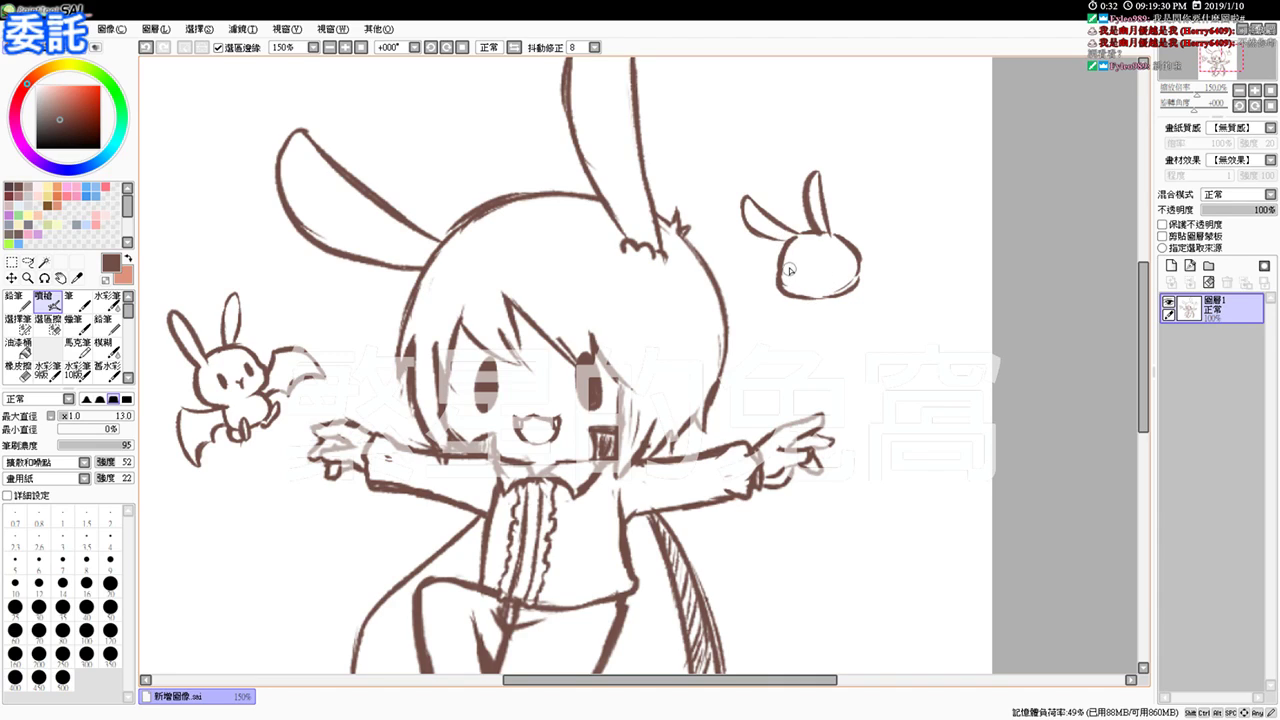
pyautogui.moveTo(788, 258)
pyautogui.mouseDown()
pyautogui.moveTo(791, 276)
pyautogui.moveTo(817, 270)
pyautogui.moveTo(806, 281)
pyautogui.mouseUp()
pyautogui.hotkey('ctrl', 'z')
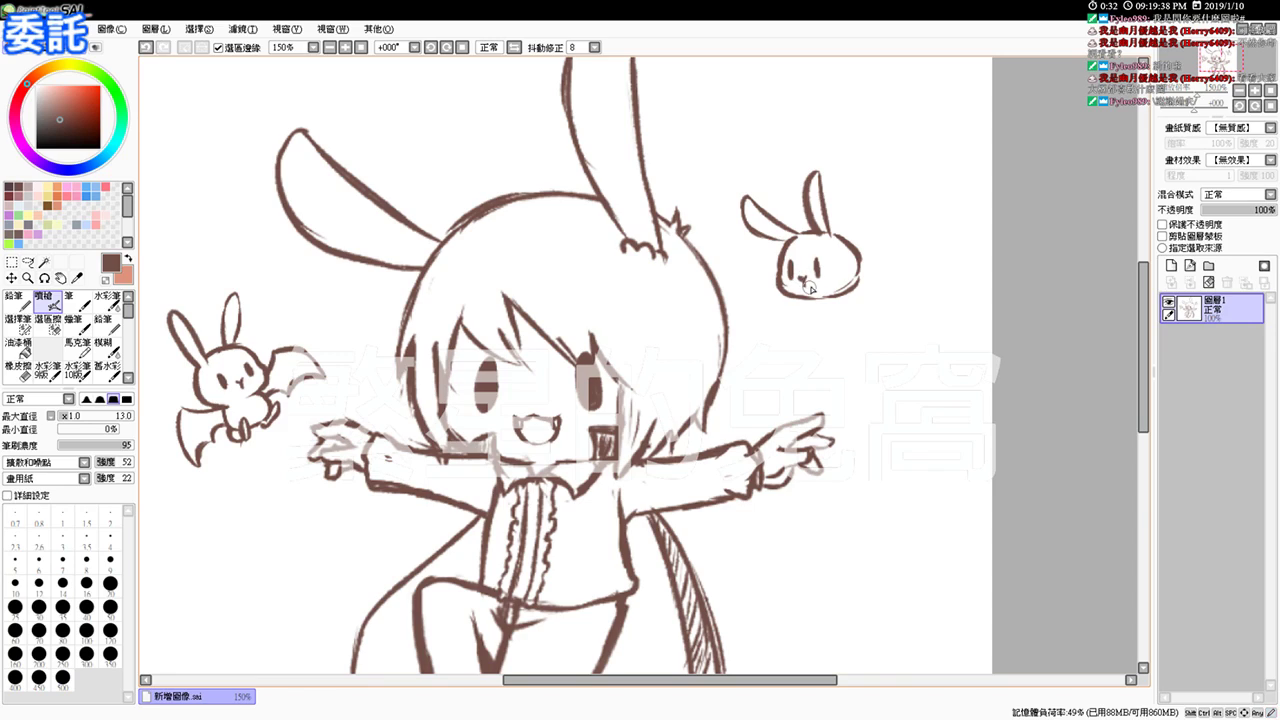
# Step: Try a rectangular card with small oval marks below the second bunny head
pyautogui.moveTo(860, 326)
pyautogui.mouseDown()
pyautogui.moveTo(864, 419)
pyautogui.moveTo(929, 323)
pyautogui.moveTo(921, 415)
pyautogui.moveTo(887, 332)
pyautogui.moveTo(905, 344)
pyautogui.moveTo(908, 370)
pyautogui.moveTo(871, 355)
pyautogui.moveTo(876, 383)
pyautogui.moveTo(902, 404)
pyautogui.mouseUp()
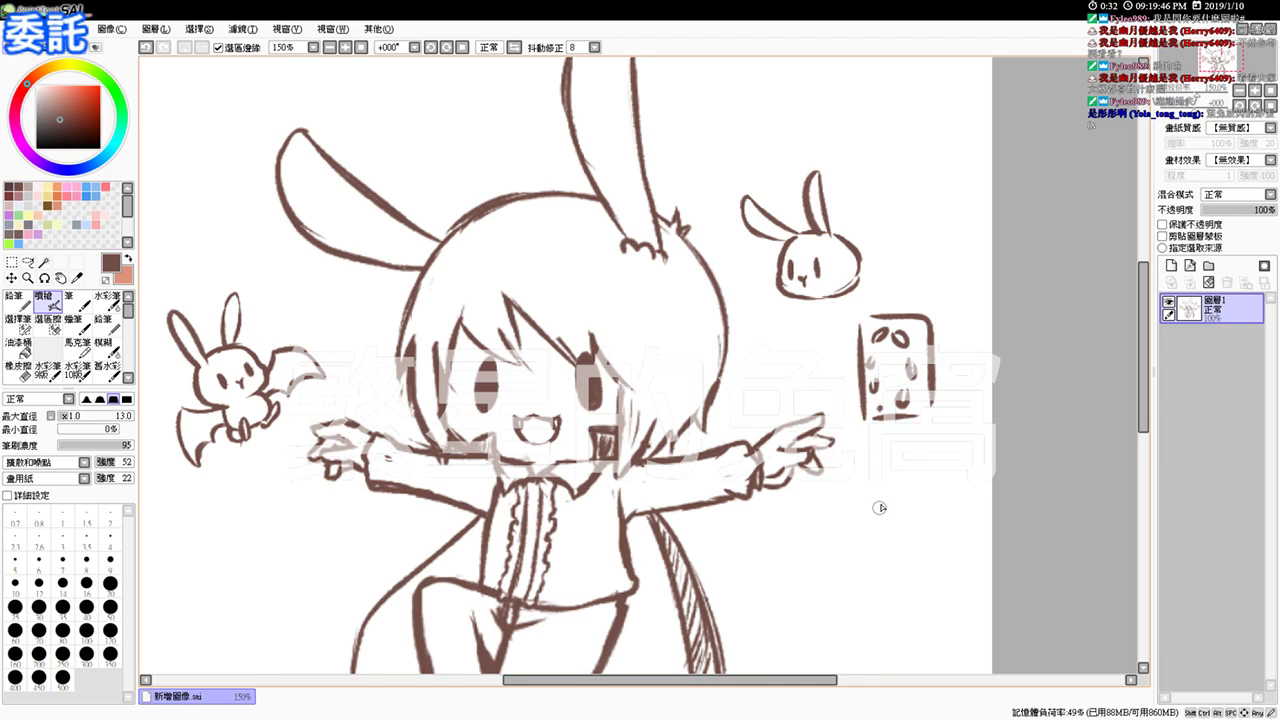
pyautogui.hotkey('ctrl', 'z')
pyautogui.hotkey('ctrl', 'z')
pyautogui.hotkey('ctrl', 'z')
pyautogui.hotkey('ctrl', 'z')
pyautogui.hotkey('ctrl', 'z')
pyautogui.hotkey('ctrl', 'z')
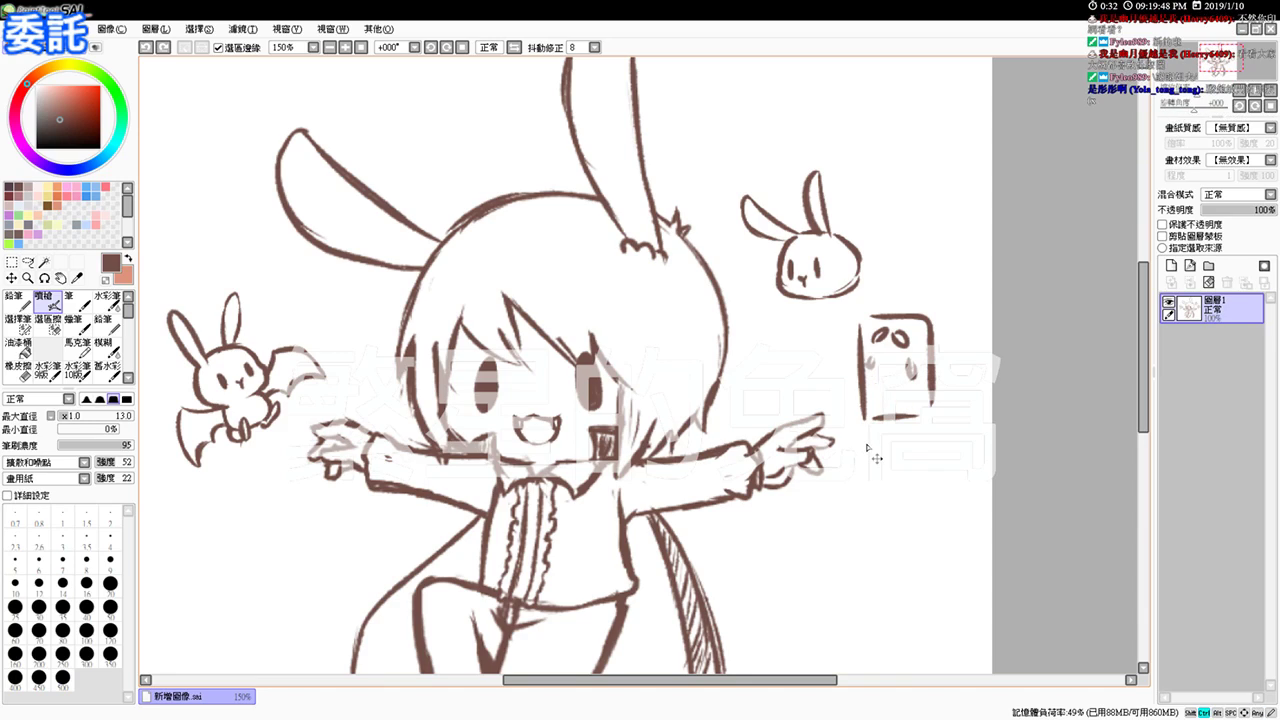
pyautogui.hotkey('ctrl', 'z')
pyautogui.hotkey('ctrl', 'z')
pyautogui.hotkey('ctrl', 'z')
pyautogui.hotkey('ctrl', 'z')
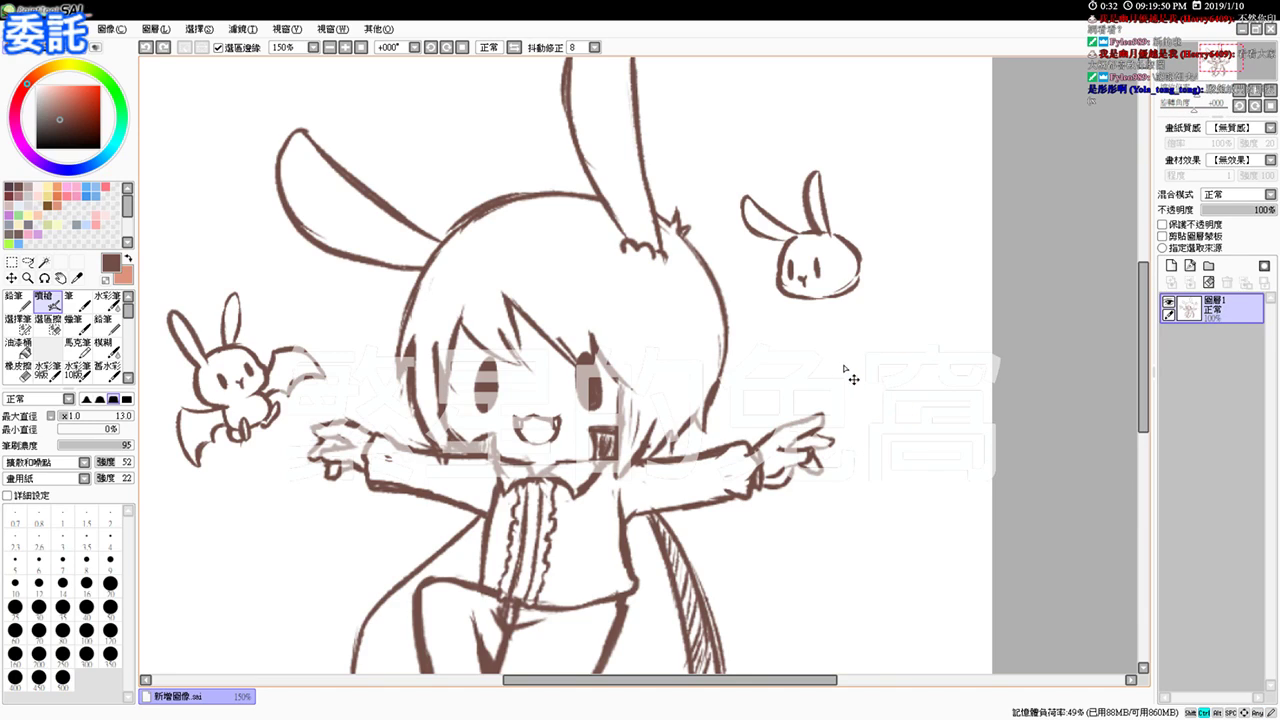
# Step: Redraw the outer cheek of the second bunny's head and erase the excess line around its chin
pyautogui.moveTo(858, 256)
pyautogui.mouseDown()
pyautogui.moveTo(856, 286)
pyautogui.moveTo(827, 297)
pyautogui.mouseUp()
pyautogui.press('e')
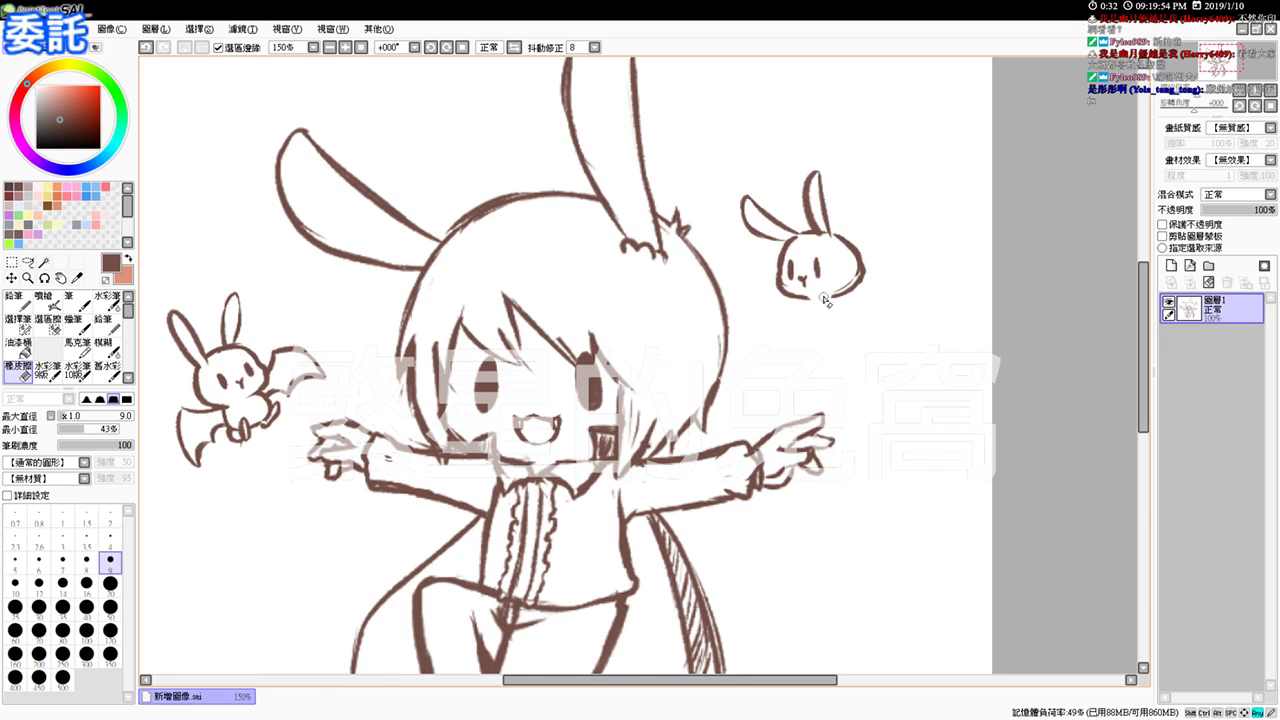
pyautogui.press('v')
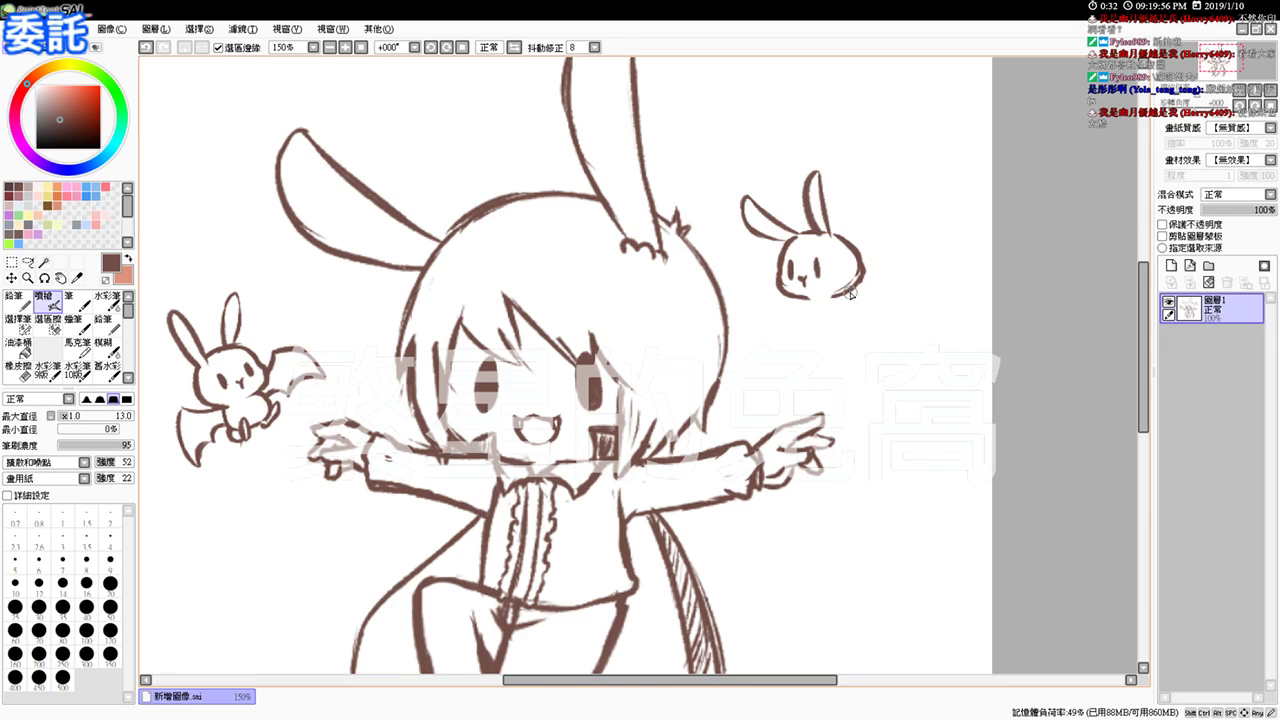
# Step: Sketch a small body with a pointed, scalloped bat wing below the second bunny's head, undoing the unsuitable strokes
pyautogui.moveTo(860, 285)
pyautogui.mouseDown()
pyautogui.moveTo(871, 304)
pyautogui.moveTo(821, 320)
pyautogui.moveTo(864, 314)
pyautogui.moveTo(833, 352)
pyautogui.mouseUp()
pyautogui.hotkey('ctrl', 'z')
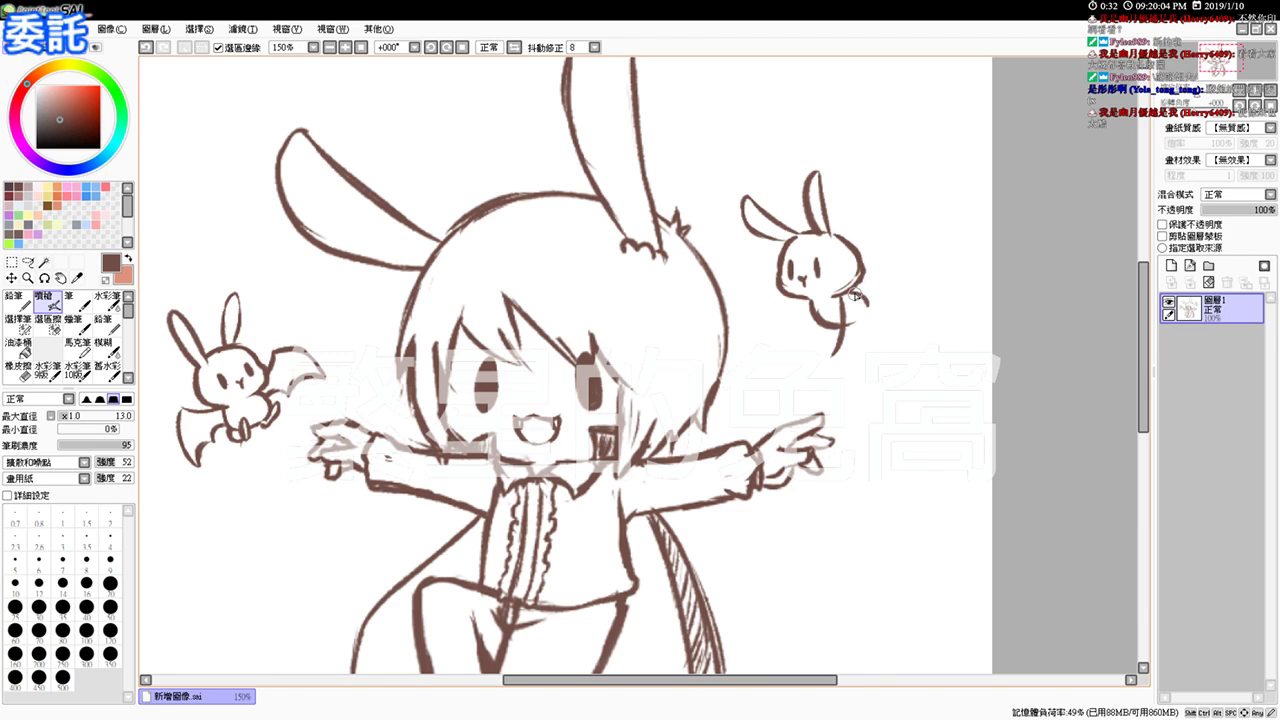
pyautogui.hotkey('ctrl', 'z')
pyautogui.moveTo(840, 298)
pyautogui.mouseDown()
pyautogui.moveTo(829, 368)
pyautogui.moveTo(829, 351)
pyautogui.moveTo(844, 364)
pyautogui.moveTo(828, 327)
pyautogui.moveTo(855, 350)
pyautogui.mouseUp()
pyautogui.hotkey('ctrl', 'z')
pyautogui.moveTo(864, 346)
pyautogui.mouseDown()
pyautogui.moveTo(855, 297)
pyautogui.moveTo(868, 314)
pyautogui.moveTo(788, 300)
pyautogui.moveTo(815, 314)
pyautogui.moveTo(802, 345)
pyautogui.moveTo(808, 315)
pyautogui.moveTo(815, 359)
pyautogui.moveTo(806, 329)
pyautogui.moveTo(806, 350)
pyautogui.moveTo(824, 366)
pyautogui.moveTo(806, 308)
pyautogui.moveTo(805, 351)
pyautogui.mouseUp()
pyautogui.hotkey('ctrl', 'z')
pyautogui.hotkey('ctrl', 'z')
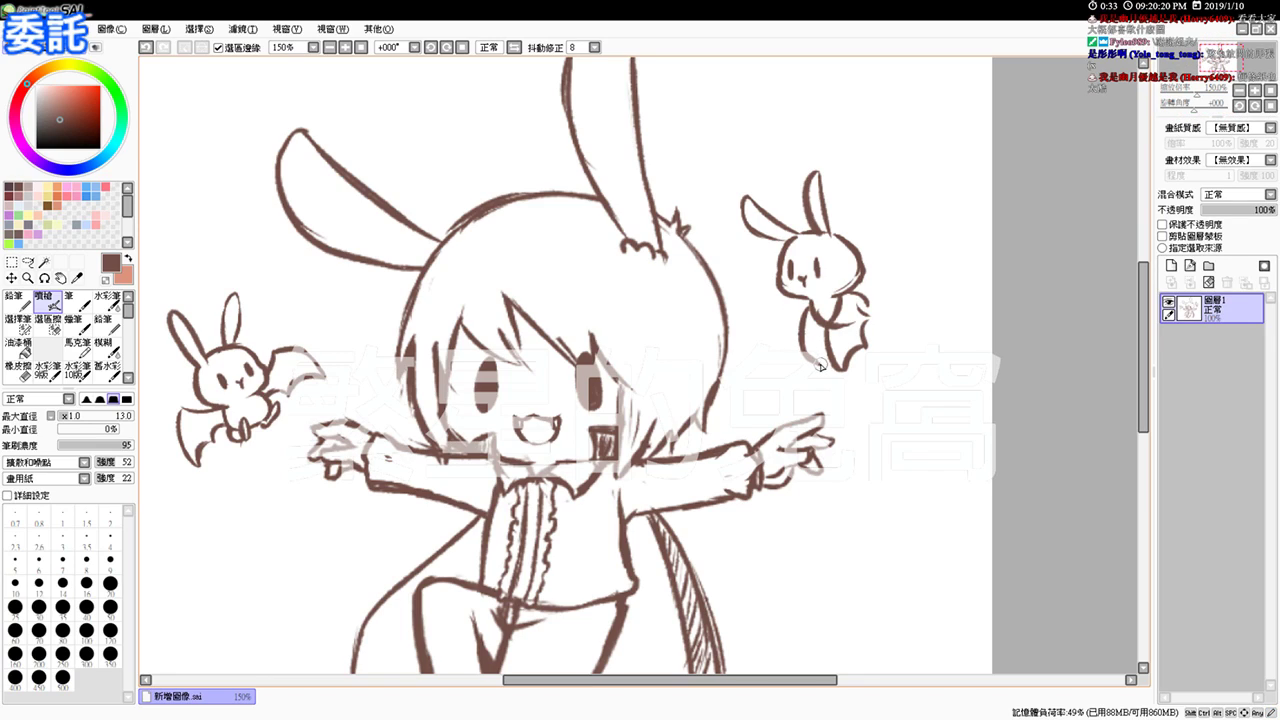
# Step: Erase overlapping lines on the second bunny's body, redraw the near wing with a scalloped edge and add the small loop behind its back
pyautogui.press('e')
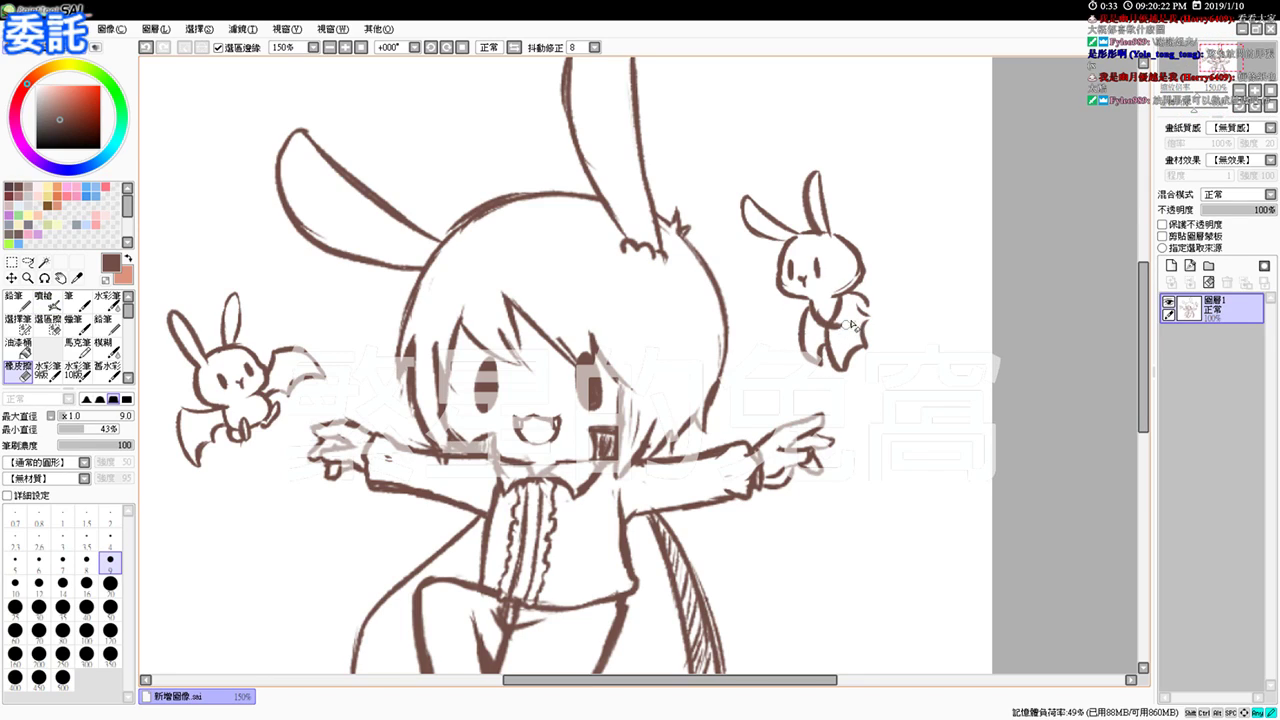
pyautogui.press('e')
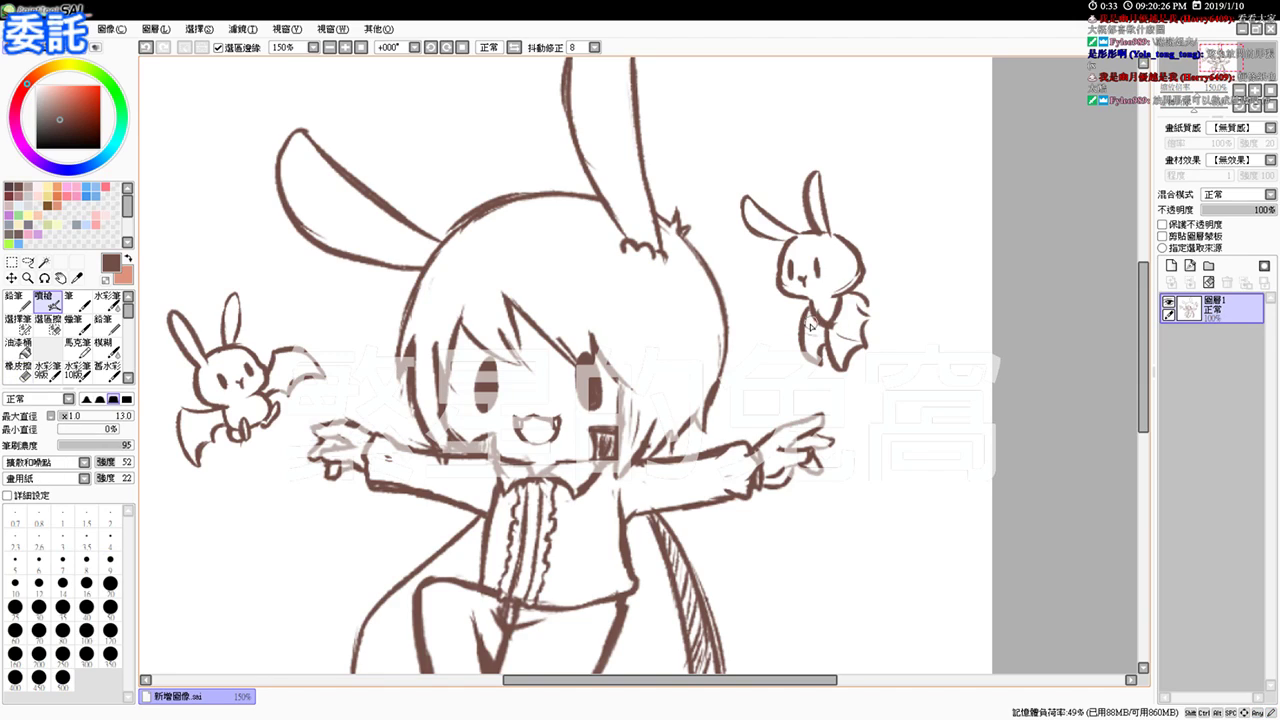
pyautogui.press('e')
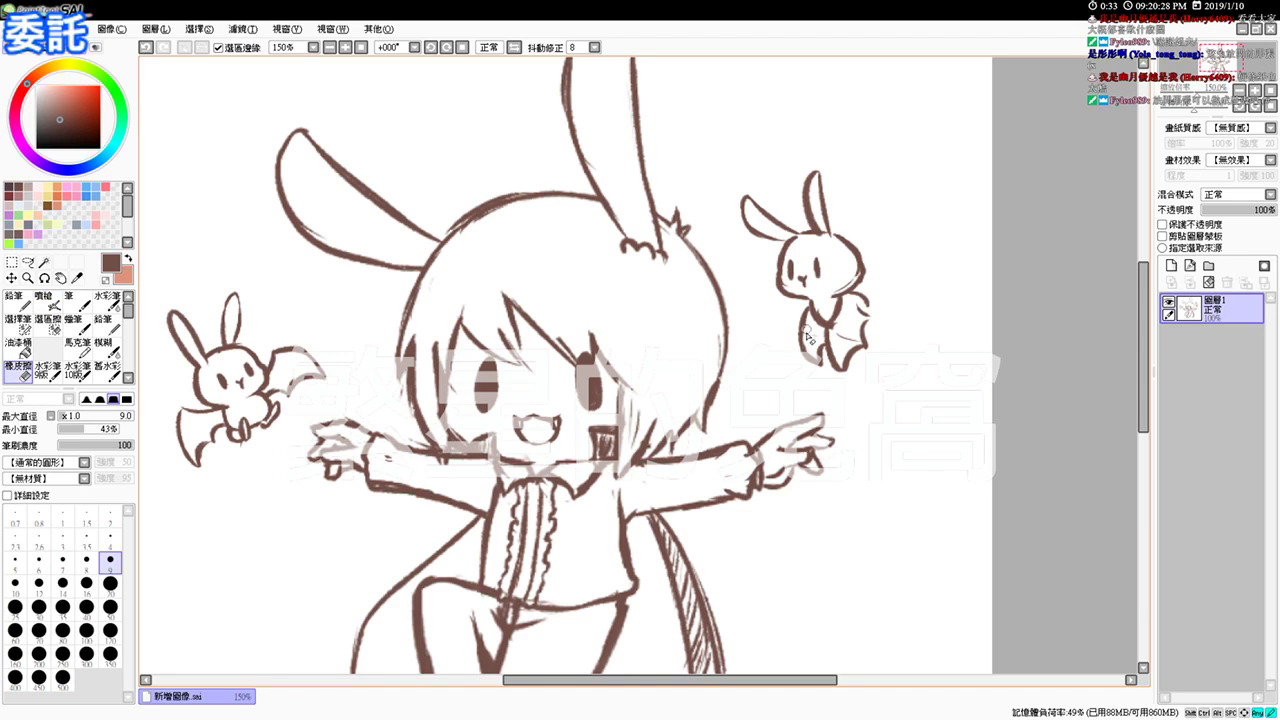
pyautogui.press('e')
pyautogui.moveTo(806, 314)
pyautogui.mouseDown()
pyautogui.moveTo(793, 352)
pyautogui.moveTo(823, 361)
pyautogui.mouseUp()
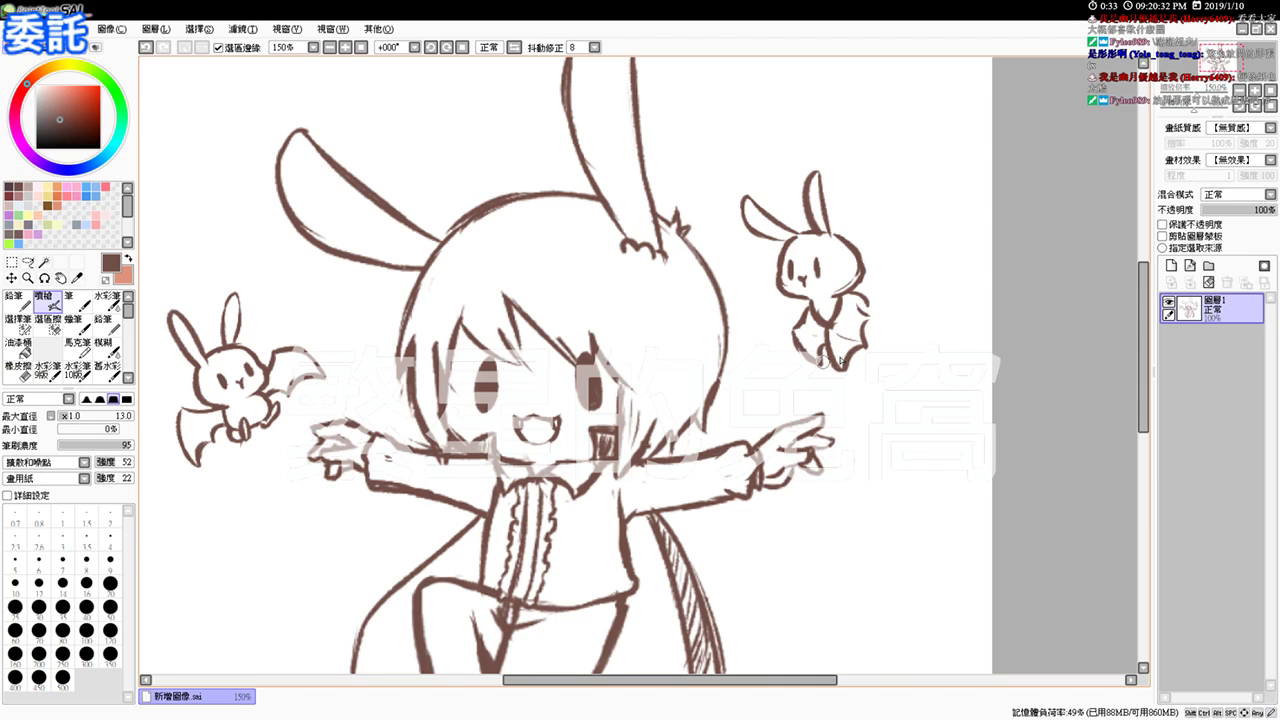
pyautogui.moveTo(865, 301); pyautogui.dragTo(879, 339)
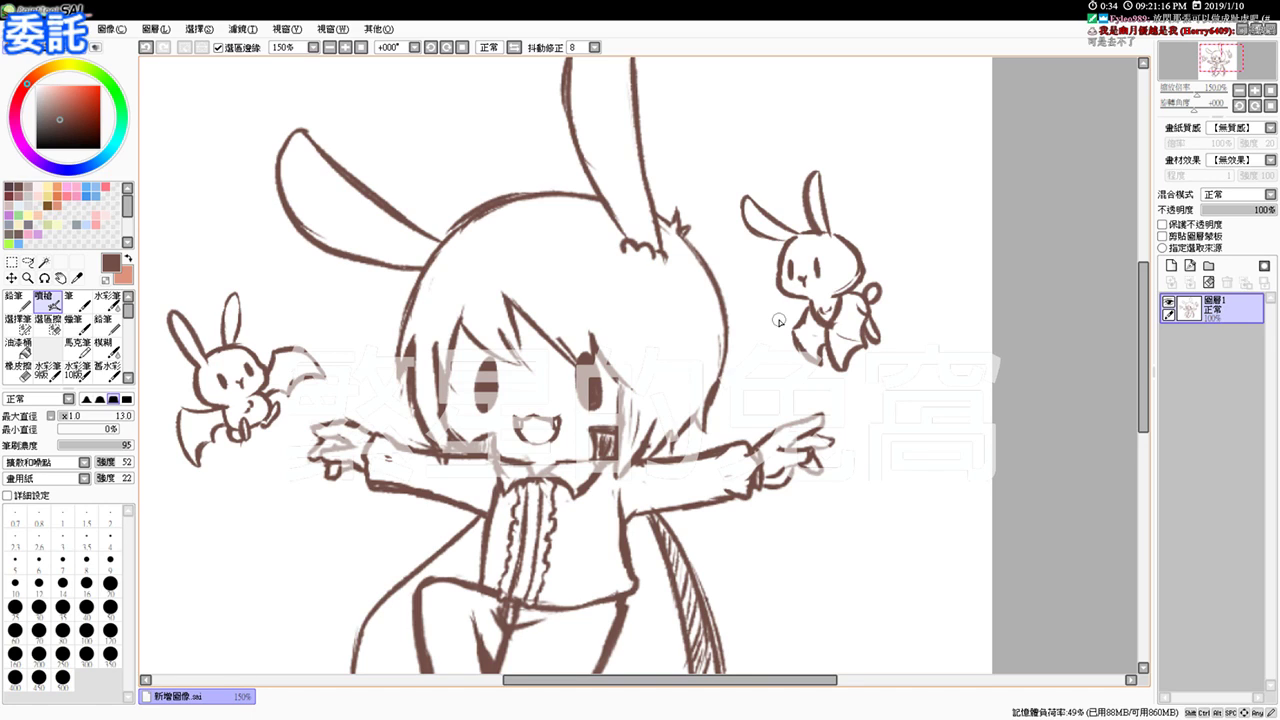
# Step: Try a three-dimensional box with side and underside faces in the blank canvas corner above the bat-bunny
pyautogui.moveTo(453, 133)
pyautogui.mouseDown()
pyautogui.moveTo(527, 251)
pyautogui.moveTo(614, 321)
pyautogui.mouseUp()
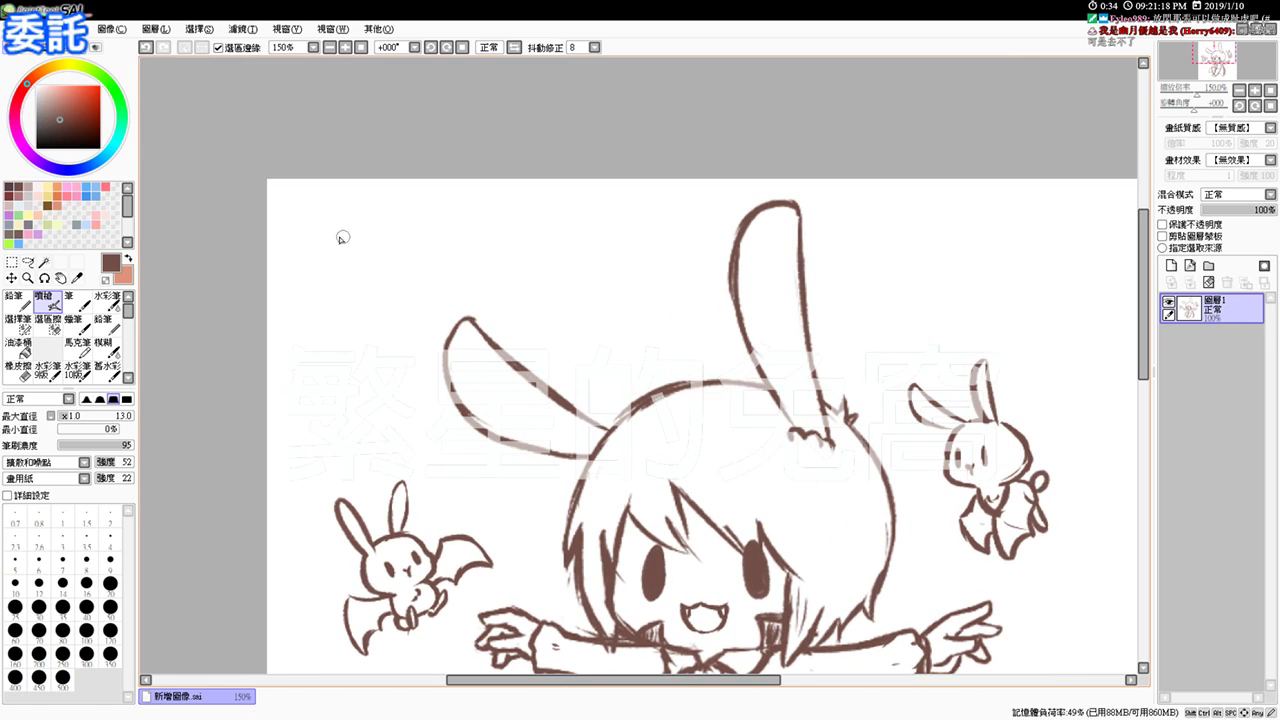
pyautogui.moveTo(332, 230); pyautogui.dragTo(325, 303)
pyautogui.moveTo(333, 226); pyautogui.dragTo(424, 290)
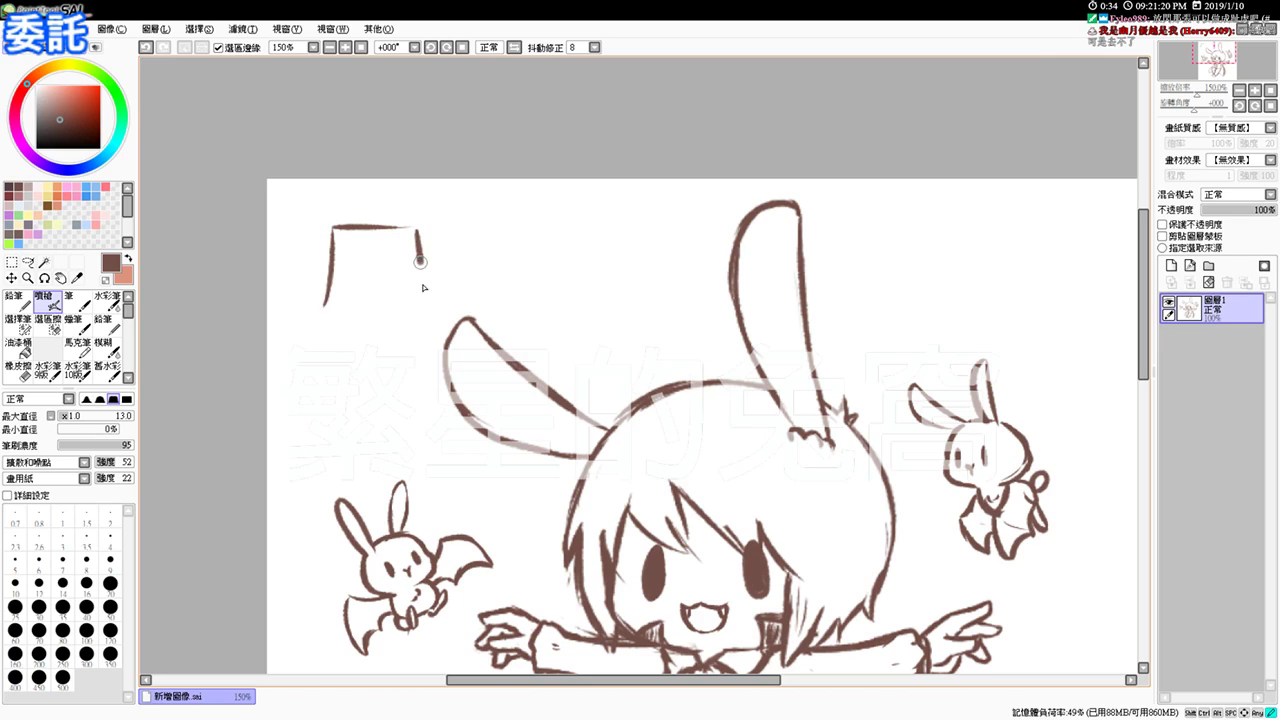
pyautogui.moveTo(322, 311); pyautogui.dragTo(414, 307)
pyautogui.moveTo(420, 254); pyautogui.dragTo(428, 312)
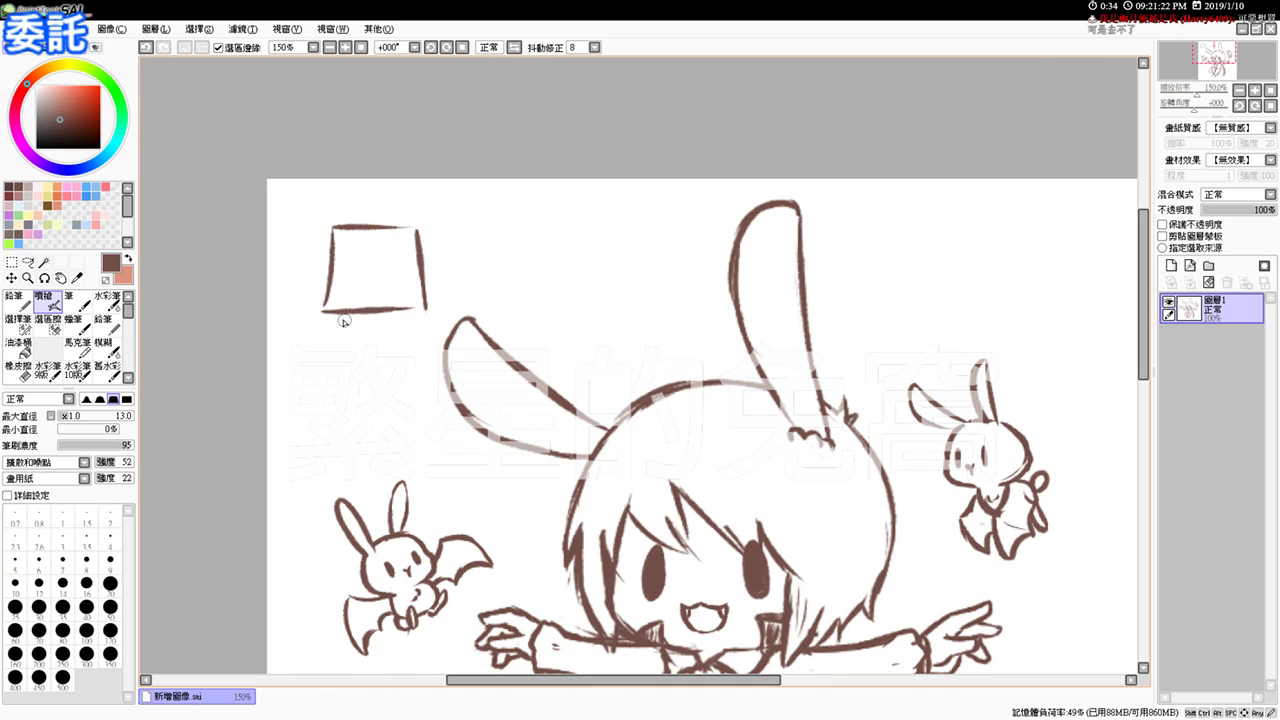
pyautogui.moveTo(333, 322); pyautogui.dragTo(436, 318)
pyautogui.moveTo(335, 317); pyautogui.dragTo(346, 336)
pyautogui.moveTo(346, 327); pyautogui.dragTo(428, 327)
pyautogui.moveTo(361, 343); pyautogui.dragTo(431, 337)
pyautogui.moveTo(418, 231)
pyautogui.mouseDown()
pyautogui.moveTo(432, 245)
pyautogui.moveTo(434, 316)
pyautogui.mouseUp()
# Step: Try small marks and two round spiral-like shapes on the front face of the box
pyautogui.moveTo(346, 250); pyautogui.dragTo(398, 247)
pyautogui.moveTo(349, 264); pyautogui.dragTo(396, 264)
pyautogui.moveTo(352, 286); pyautogui.dragTo(342, 292)
pyautogui.hotkey('ctrl', 'z')
pyautogui.hotkey('ctrl', 'z')
pyautogui.hotkey('ctrl', 'z')
pyautogui.hotkey('ctrl', 'z')
pyautogui.hotkey('ctrl', 'z')
pyautogui.moveTo(352, 247); pyautogui.dragTo(349, 291)
pyautogui.moveTo(352, 247)
pyautogui.mouseDown()
pyautogui.moveTo(366, 277)
pyautogui.moveTo(354, 291)
pyautogui.mouseUp()
pyautogui.moveTo(370, 264)
pyautogui.mouseDown()
pyautogui.moveTo(377, 278)
pyautogui.moveTo(376, 264)
pyautogui.mouseUp()
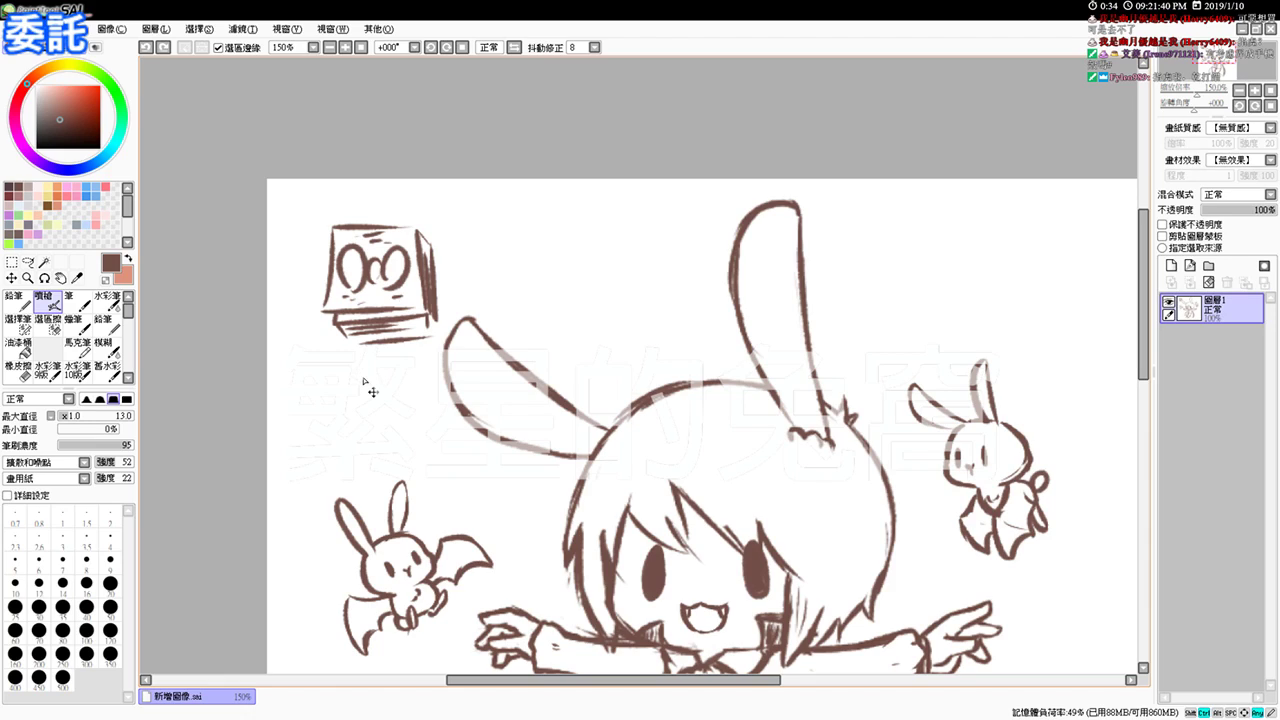
# Step: Undo all strokes of the box sketch
pyautogui.hotkey('ctrl', 'z')
pyautogui.hotkey('ctrl', 'z')
pyautogui.hotkey('ctrl', 'z')
pyautogui.hotkey('ctrl', 'z')
pyautogui.hotkey('ctrl', 'z')
pyautogui.hotkey('ctrl', 'z')
pyautogui.hotkey('ctrl', 'z')
pyautogui.hotkey('ctrl', 'z')
pyautogui.hotkey('ctrl', 'z')
pyautogui.hotkey('ctrl', 'z')
pyautogui.hotkey('ctrl', 'z')
pyautogui.hotkey('ctrl', 'z')
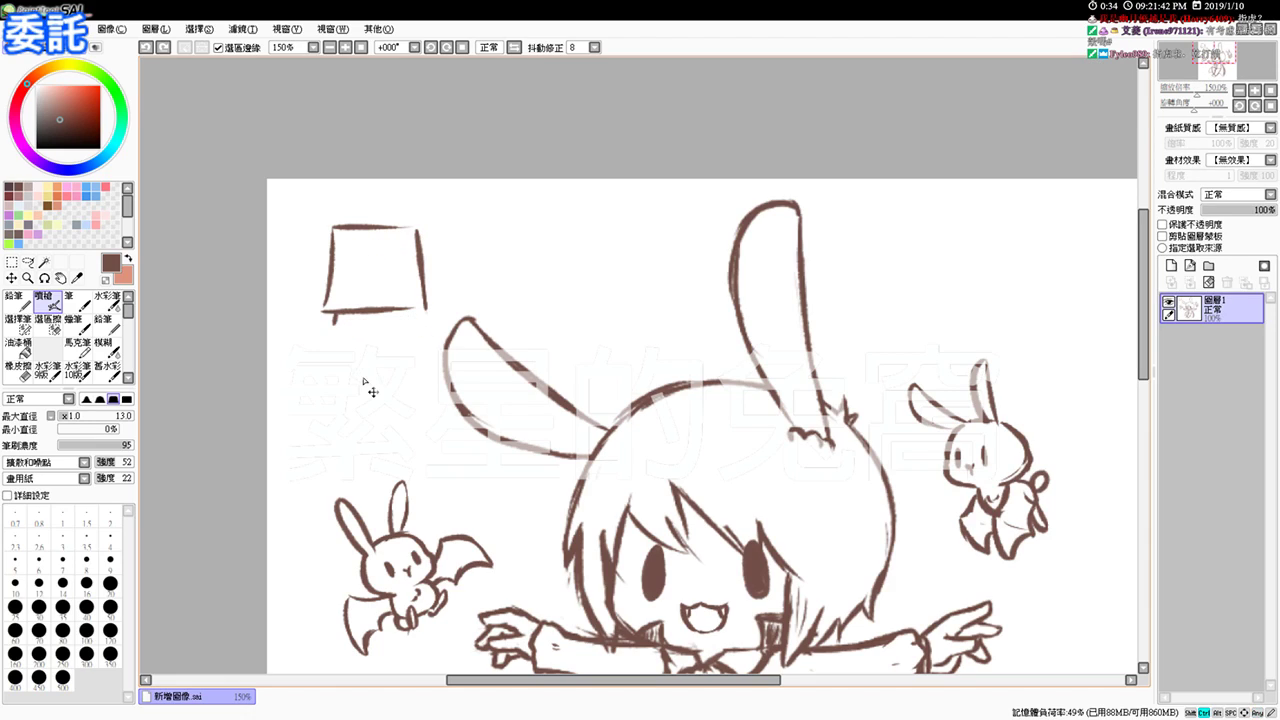
pyautogui.hotkey('ctrl', 'z')
pyautogui.hotkey('ctrl', 'z')
pyautogui.hotkey('ctrl', 'z')
pyautogui.hotkey('ctrl', 'z')
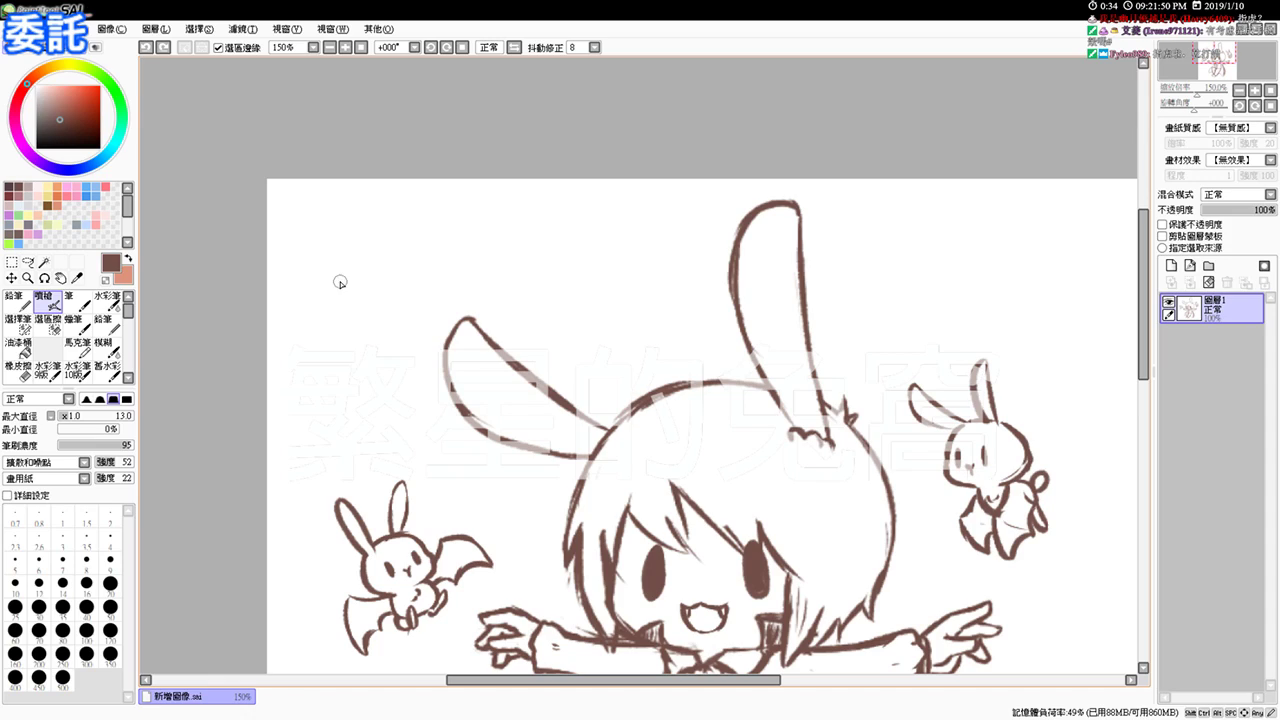
# Step: Erase the outer edge of the character's upright ear, redraw it as a smoother curve and clean up its base
pyautogui.press('e')
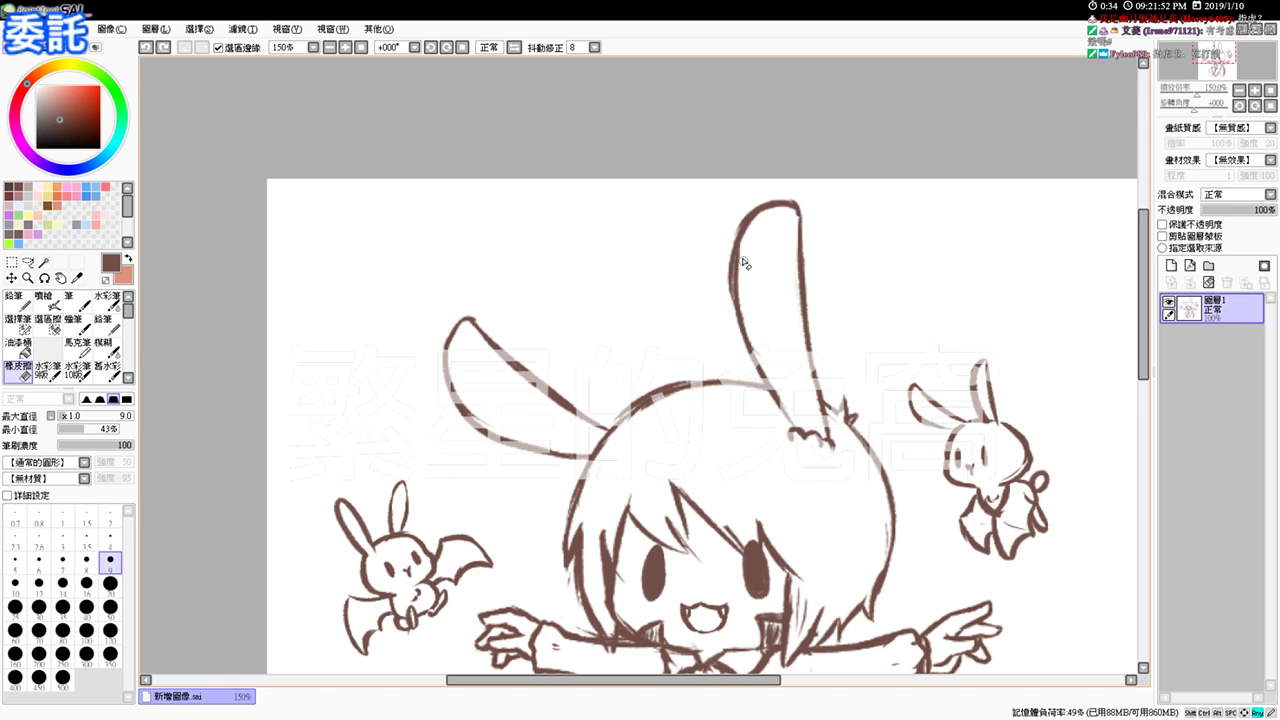
pyautogui.moveTo(742, 285); pyautogui.dragTo(776, 400)
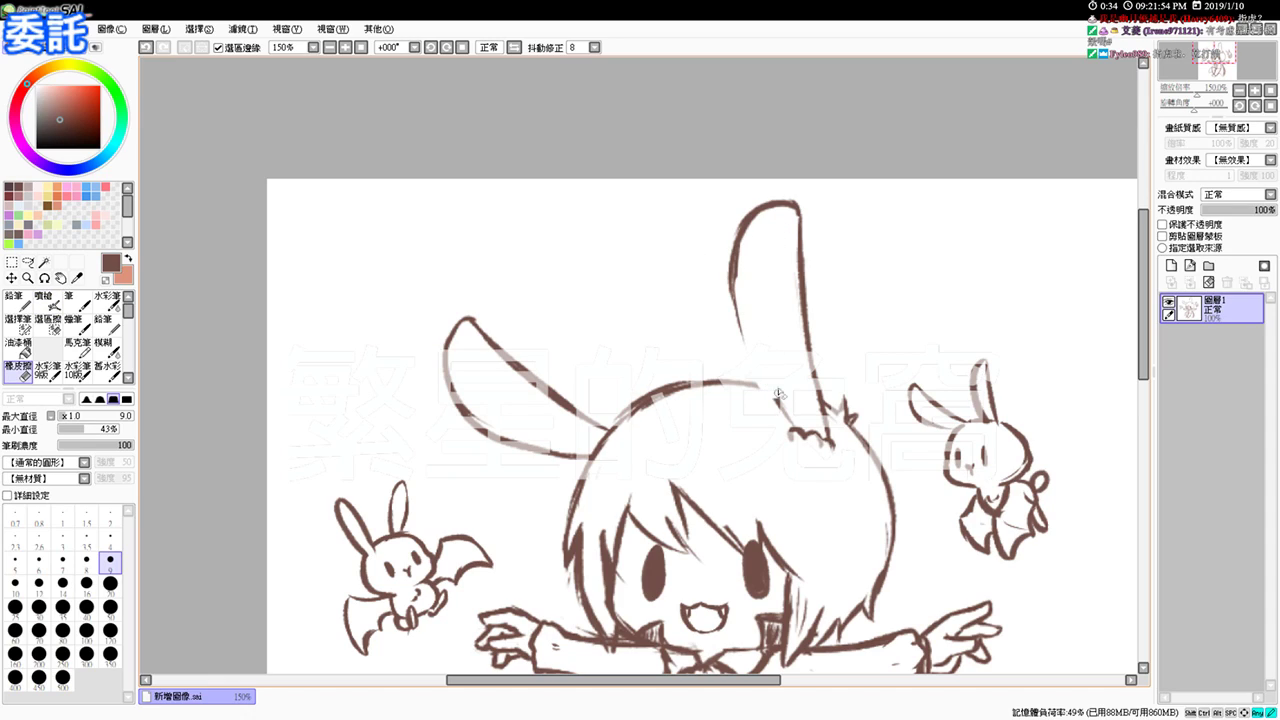
pyautogui.press('v')
pyautogui.moveTo(738, 248)
pyautogui.mouseDown()
pyautogui.moveTo(754, 354)
pyautogui.moveTo(736, 316)
pyautogui.moveTo(786, 422)
pyautogui.mouseUp()
pyautogui.press('e')
pyautogui.moveTo(762, 366); pyautogui.dragTo(781, 404)
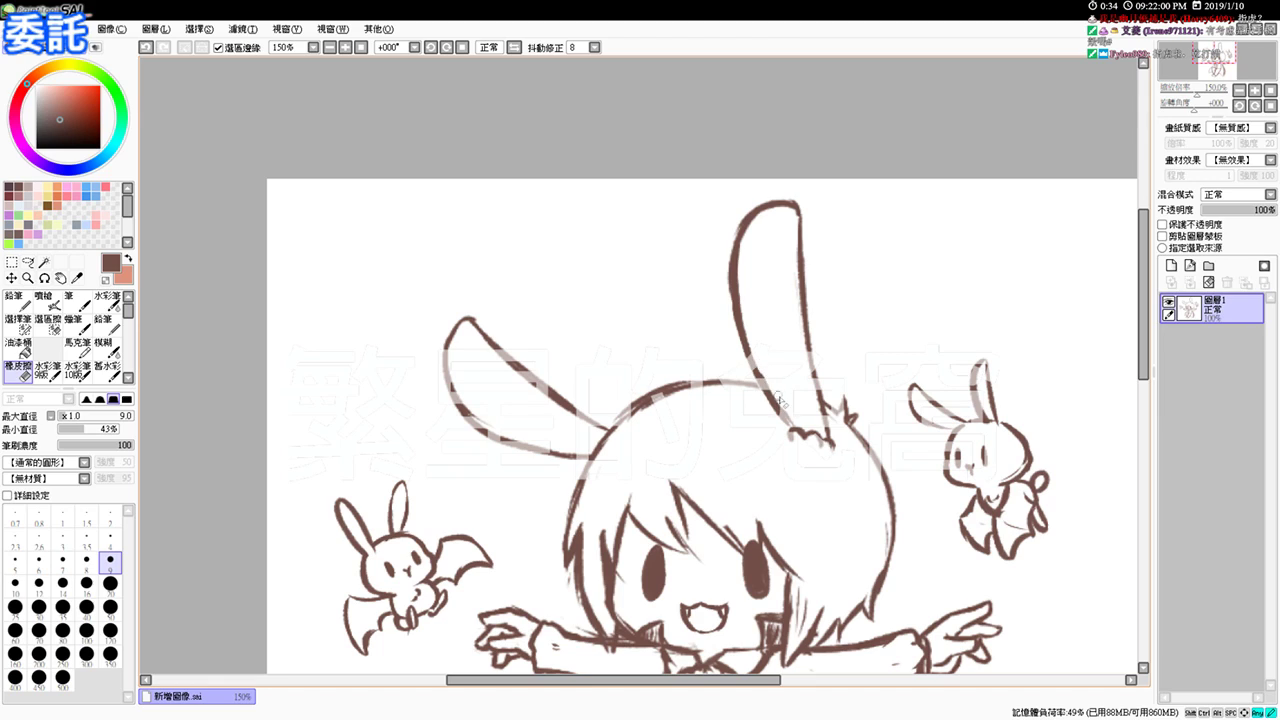
pyautogui.press('v')
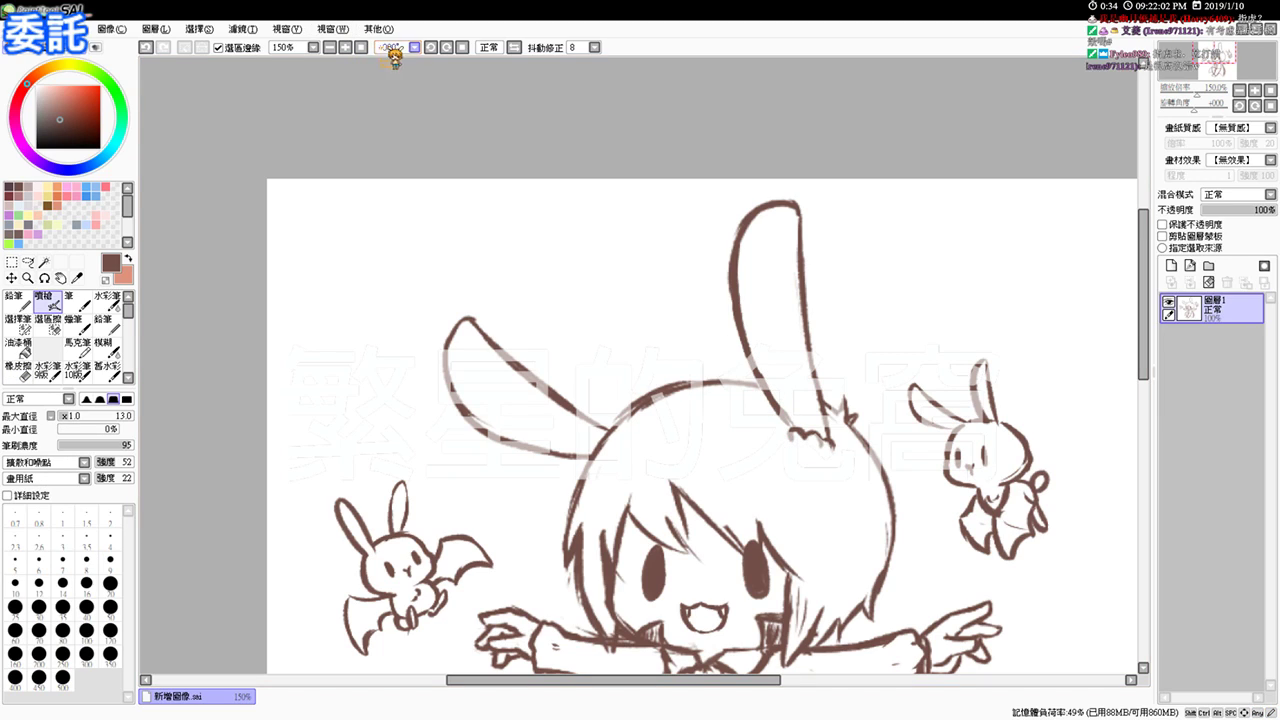
pyautogui.click(330, 47)
pyautogui.click(345, 47)
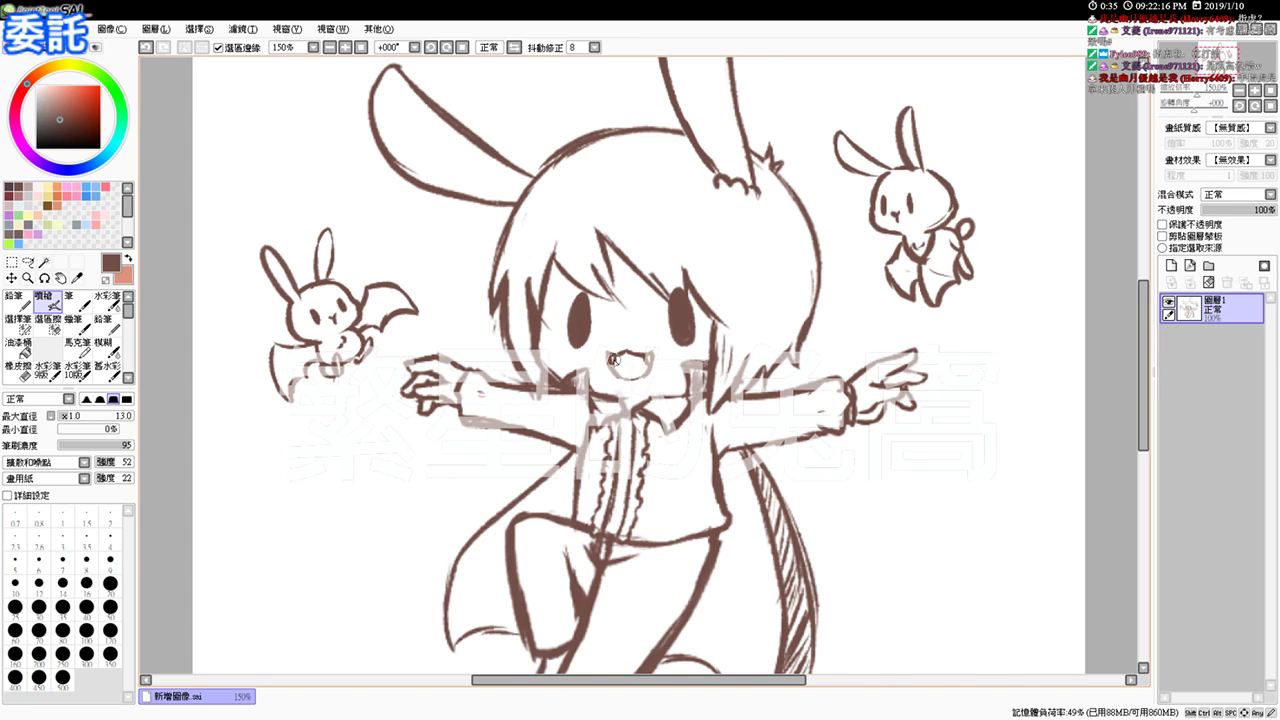
pyautogui.scroll(-2, 615, 360)
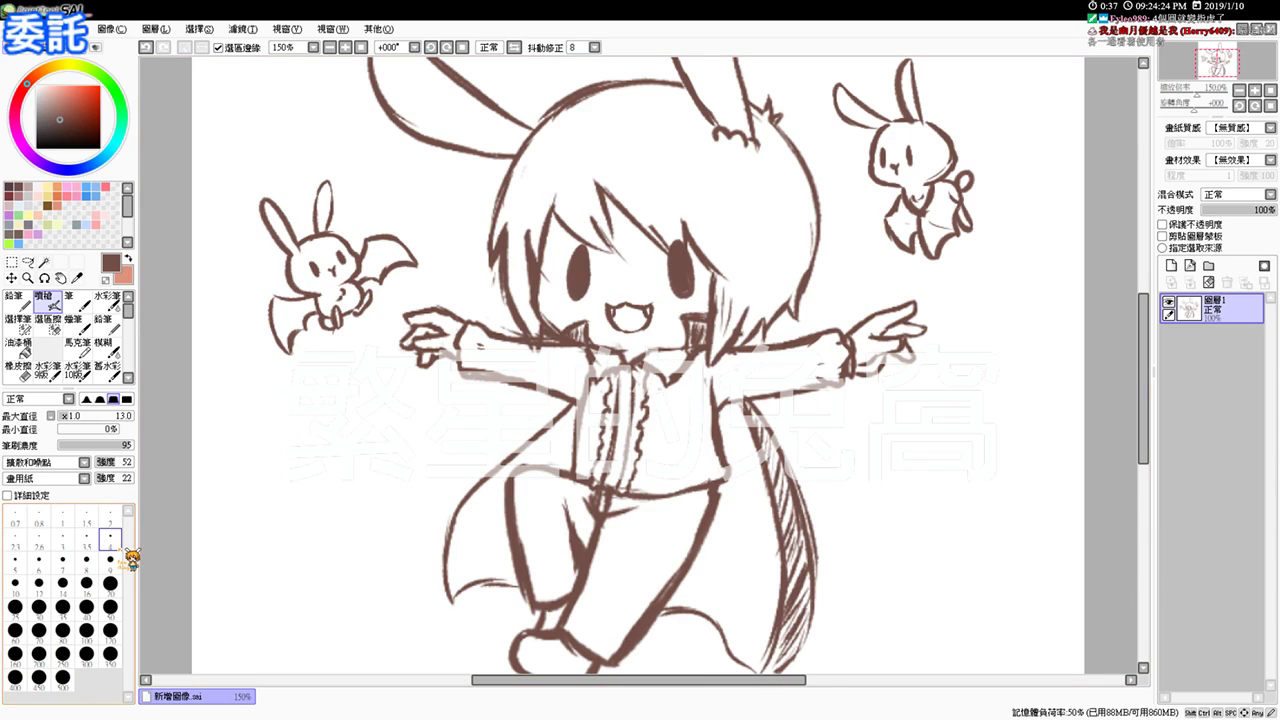
pyautogui.click(360, 47)
pyautogui.click(346, 47)
pyautogui.click(361, 47)
pyautogui.click(346, 47)
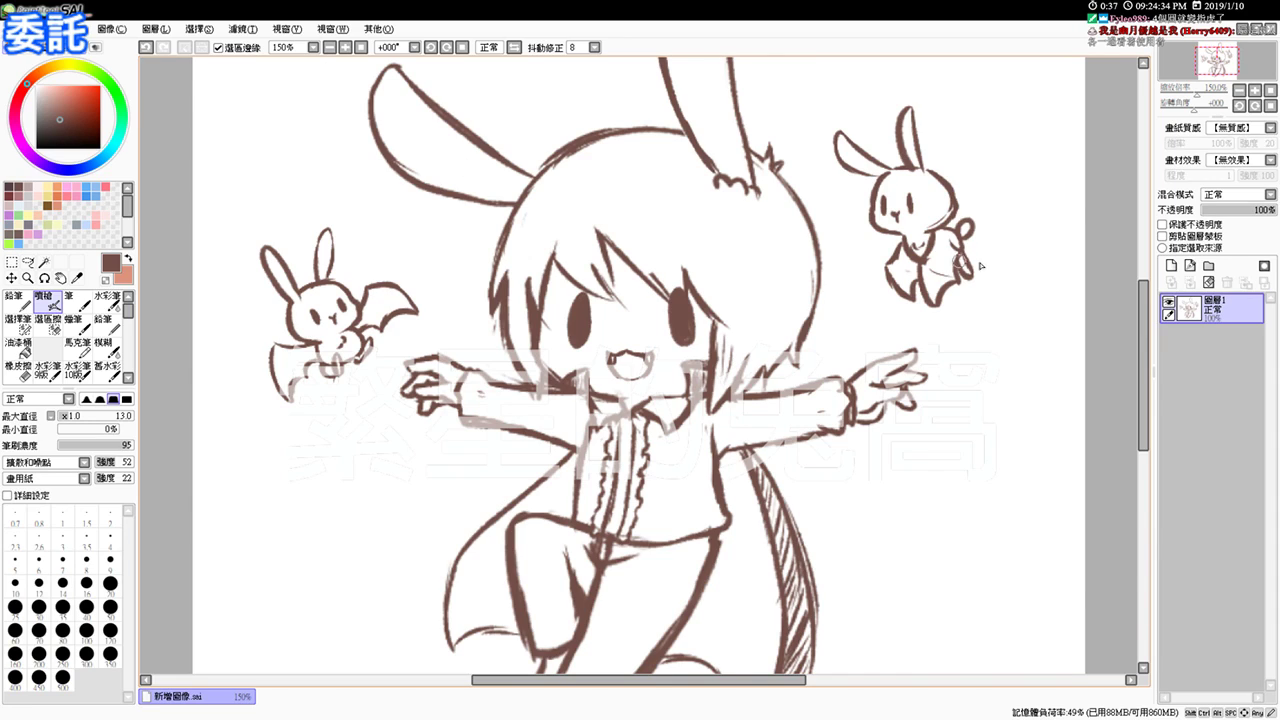
# Step: Lower the sketch layer's opacity to 40% and create a layer group with a new empty layer inside it
pyautogui.click(1248, 210)
pyautogui.moveTo(1249, 210); pyautogui.dragTo(1233, 209)
pyautogui.click(1208, 266)
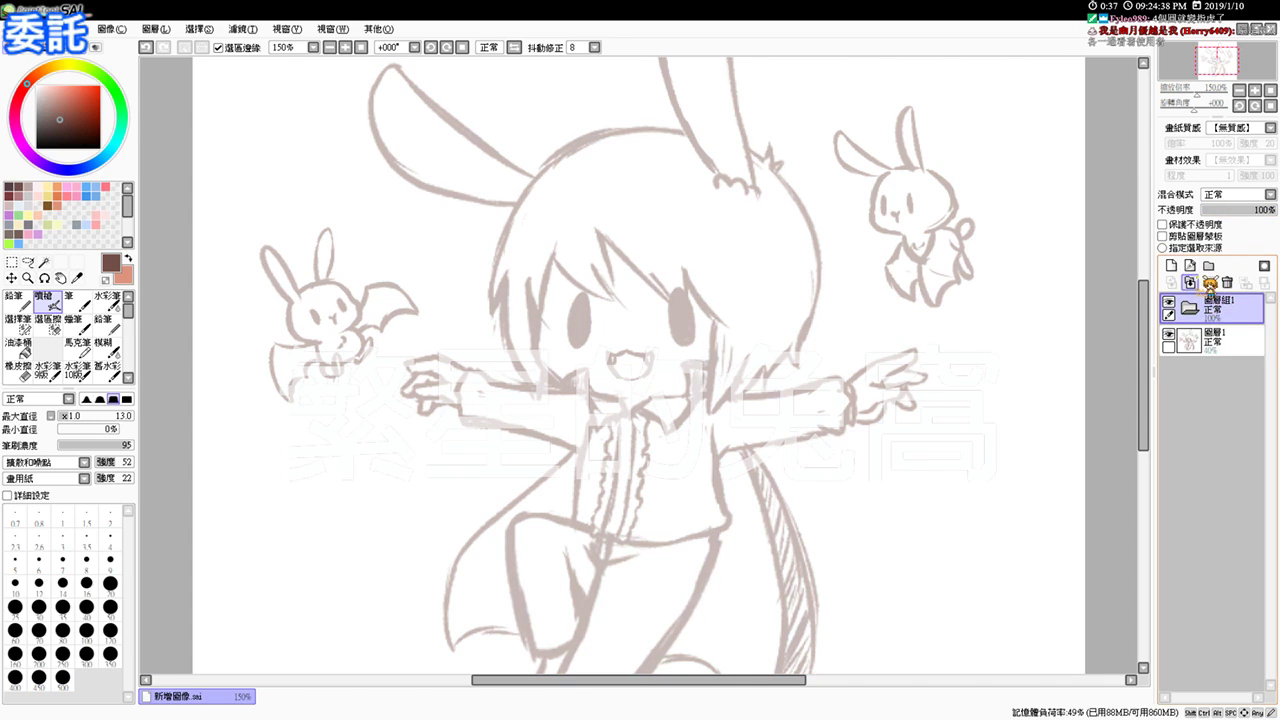
pyautogui.click(1171, 266)
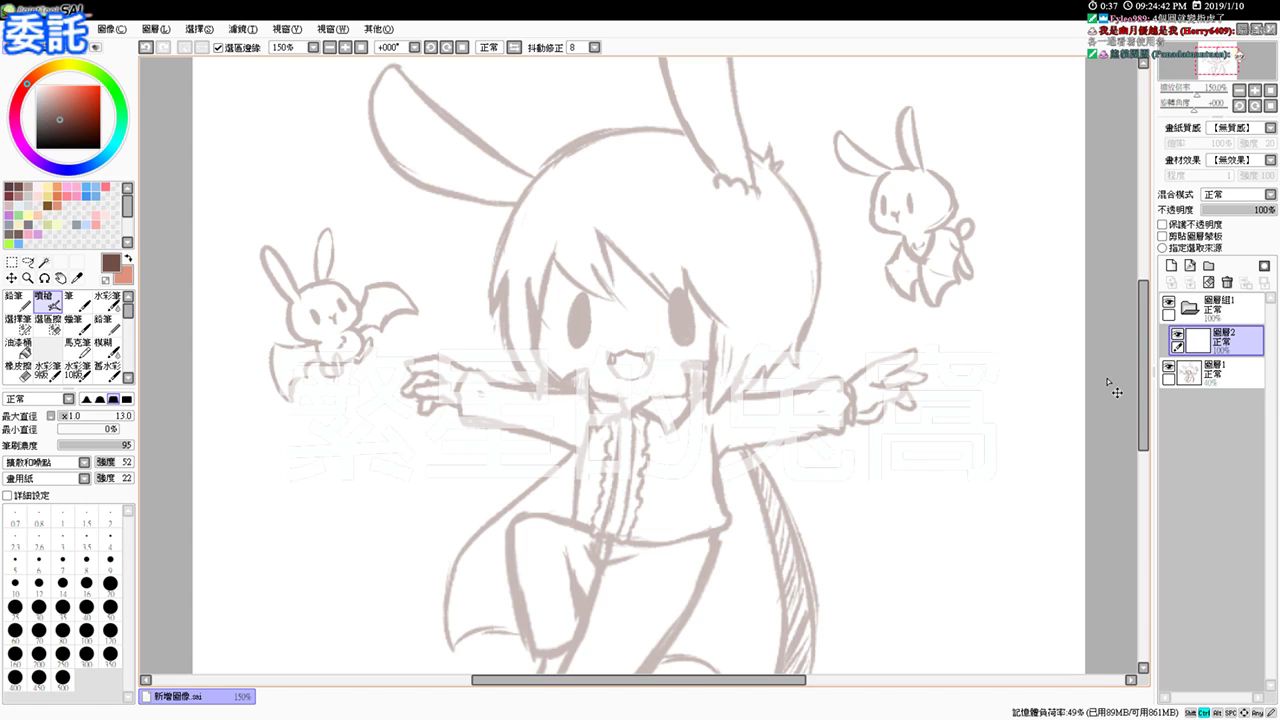
# Step: Trace the upper curve of the second bunny's head on the new layer with brush size 10, undoing unsuitable strokes
pyautogui.scroll(1, 1107, 379)
pyautogui.moveTo(683, 334); pyautogui.dragTo(658, 523)
pyautogui.moveTo(685, 400); pyautogui.dragTo(635, 470)
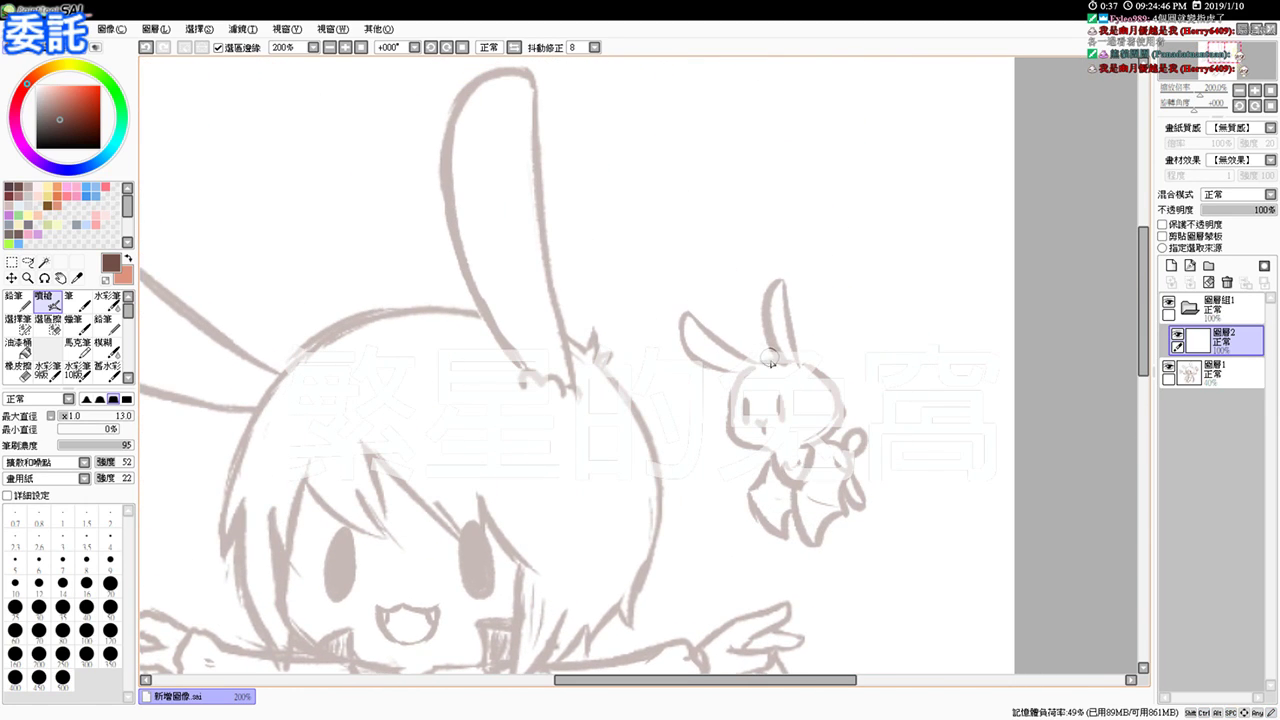
pyautogui.moveTo(777, 358)
pyautogui.mouseDown()
pyautogui.moveTo(739, 387)
pyautogui.moveTo(773, 380)
pyautogui.moveTo(777, 363)
pyautogui.moveTo(734, 382)
pyautogui.moveTo(740, 429)
pyautogui.mouseUp()
pyautogui.hotkey('ctrl', 'z')
pyautogui.hotkey('ctrl', 'z')
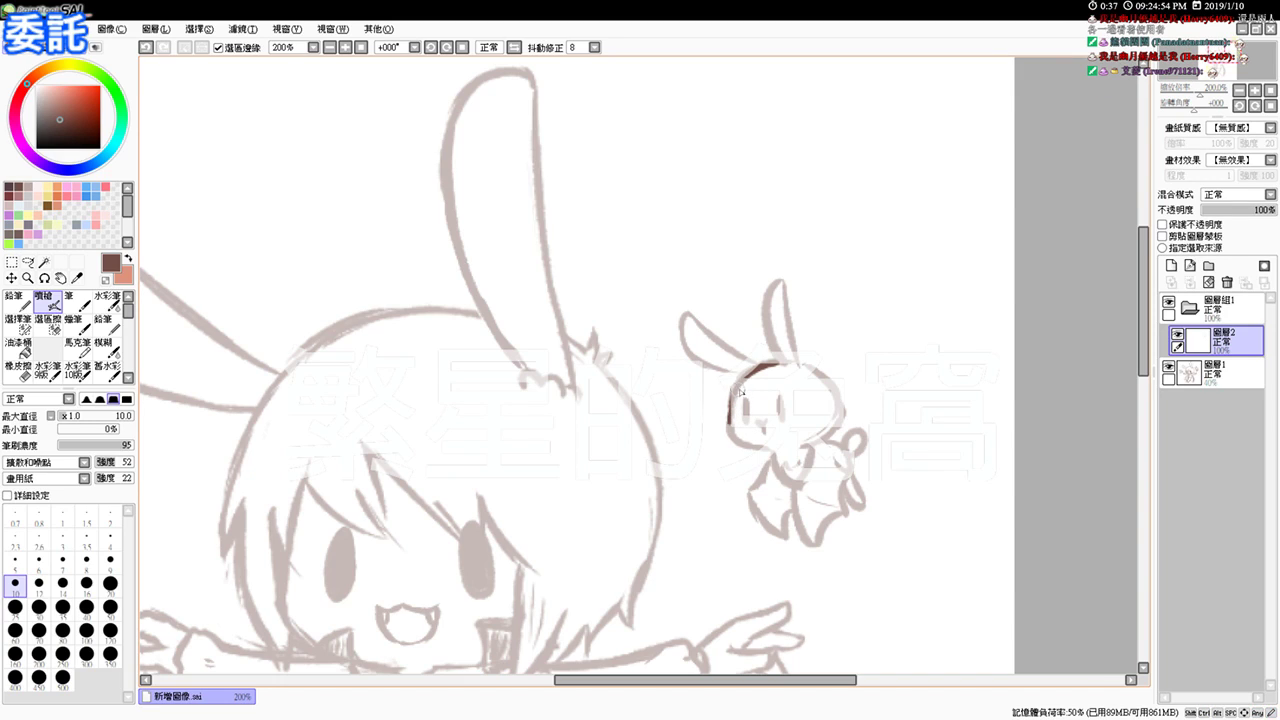
pyautogui.moveTo(731, 418); pyautogui.dragTo(741, 397)
pyautogui.hotkey('ctrl', 'z')
# Step: Trace the second bunny's front cheek down to the chin, retrying the stroke until the curve follows the sketch
pyautogui.moveTo(727, 425)
pyautogui.mouseDown()
pyautogui.moveTo(756, 447)
pyautogui.moveTo(732, 434)
pyautogui.moveTo(791, 452)
pyautogui.mouseUp()
pyautogui.hotkey('ctrl', 'z')
pyautogui.hotkey('ctrl', 'z')
pyautogui.hotkey('ctrl', 'z')
pyautogui.hotkey('ctrl', 'z')
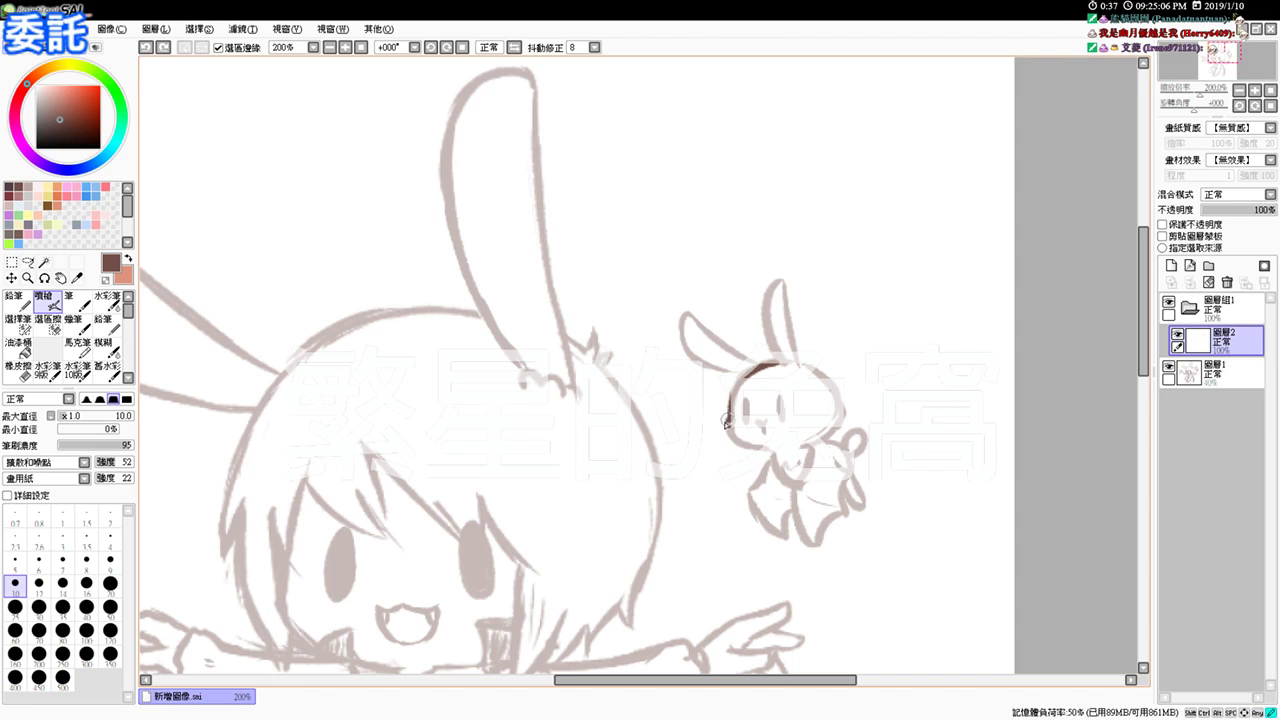
pyautogui.hotkey('ctrl', 'z')
pyautogui.moveTo(727, 422); pyautogui.dragTo(754, 448)
pyautogui.hotkey('ctrl', 'z')
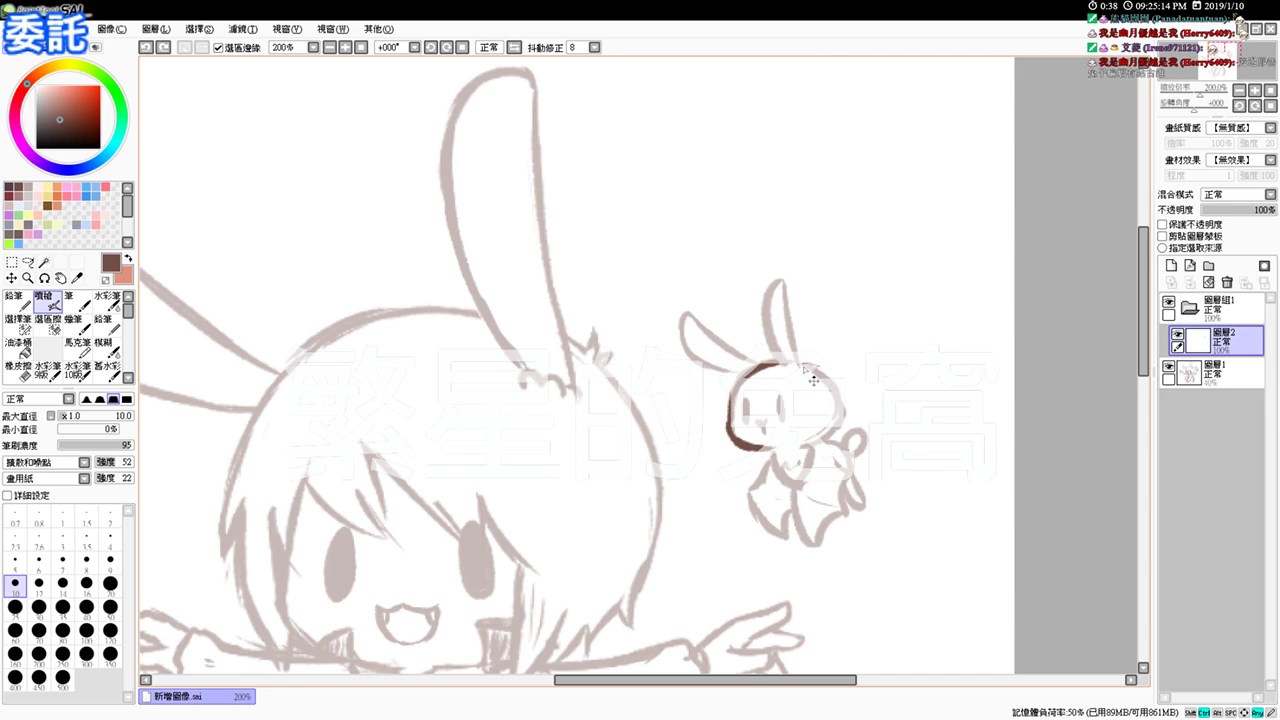
# Step: Trace the back of the second bunny's head from the crown down to the neck, undoing unsuitable strokes
pyautogui.moveTo(797, 362)
pyautogui.mouseDown()
pyautogui.moveTo(836, 395)
pyautogui.moveTo(817, 373)
pyautogui.moveTo(837, 433)
pyautogui.mouseUp()
pyautogui.hotkey('ctrl', 'z')
pyautogui.moveTo(826, 380)
pyautogui.mouseDown()
pyautogui.moveTo(840, 420)
pyautogui.moveTo(808, 440)
pyautogui.mouseUp()
pyautogui.hotkey('ctrl', 'z')
pyautogui.hotkey('ctrl', 'z')
pyautogui.hotkey('ctrl', 'z')
pyautogui.hotkey('ctrl', 'z')
pyautogui.hotkey('ctrl', 'z')
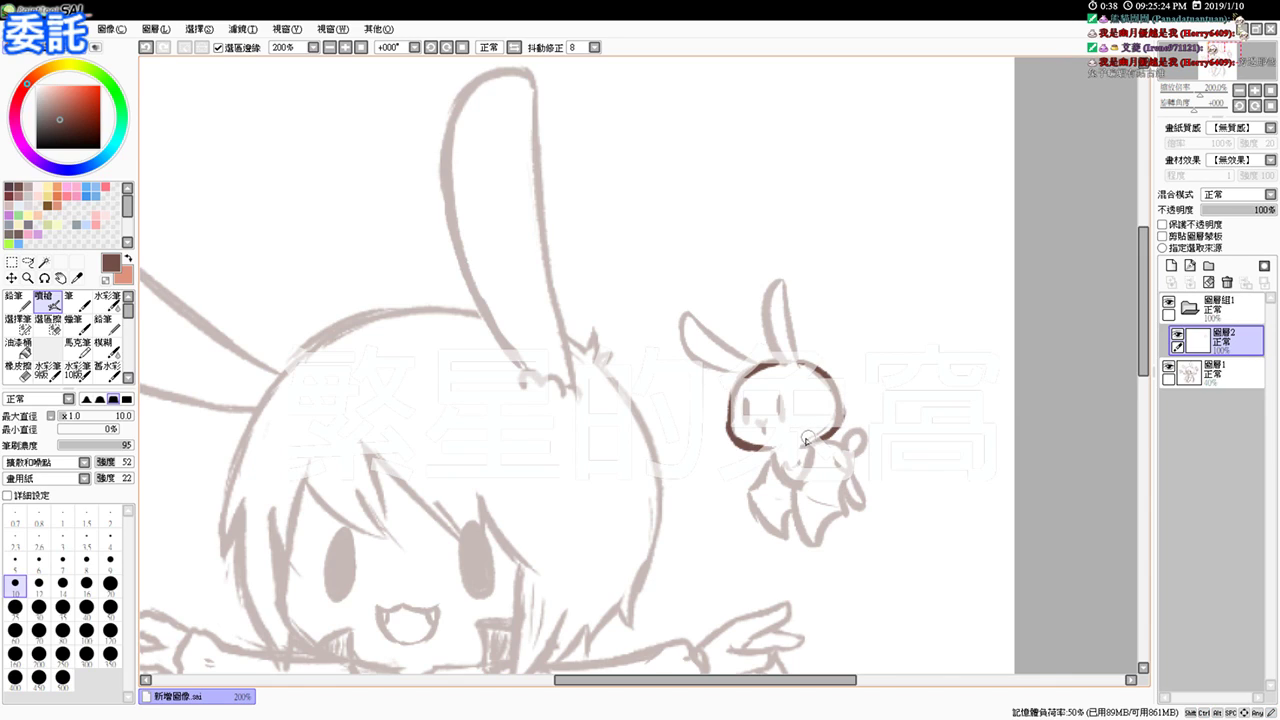
# Step: Trace the front edge of the second bunny's upright ear, redoing the stroke until it is clean
pyautogui.moveTo(776, 284); pyautogui.dragTo(764, 352)
pyautogui.hotkey('ctrl', 'z')
pyautogui.moveTo(778, 280); pyautogui.dragTo(762, 356)
pyautogui.hotkey('ctrl', 'z')
pyautogui.moveTo(778, 282); pyautogui.dragTo(763, 354)
pyautogui.hotkey('ctrl', 'z')
pyautogui.moveTo(782, 282); pyautogui.dragTo(763, 352)
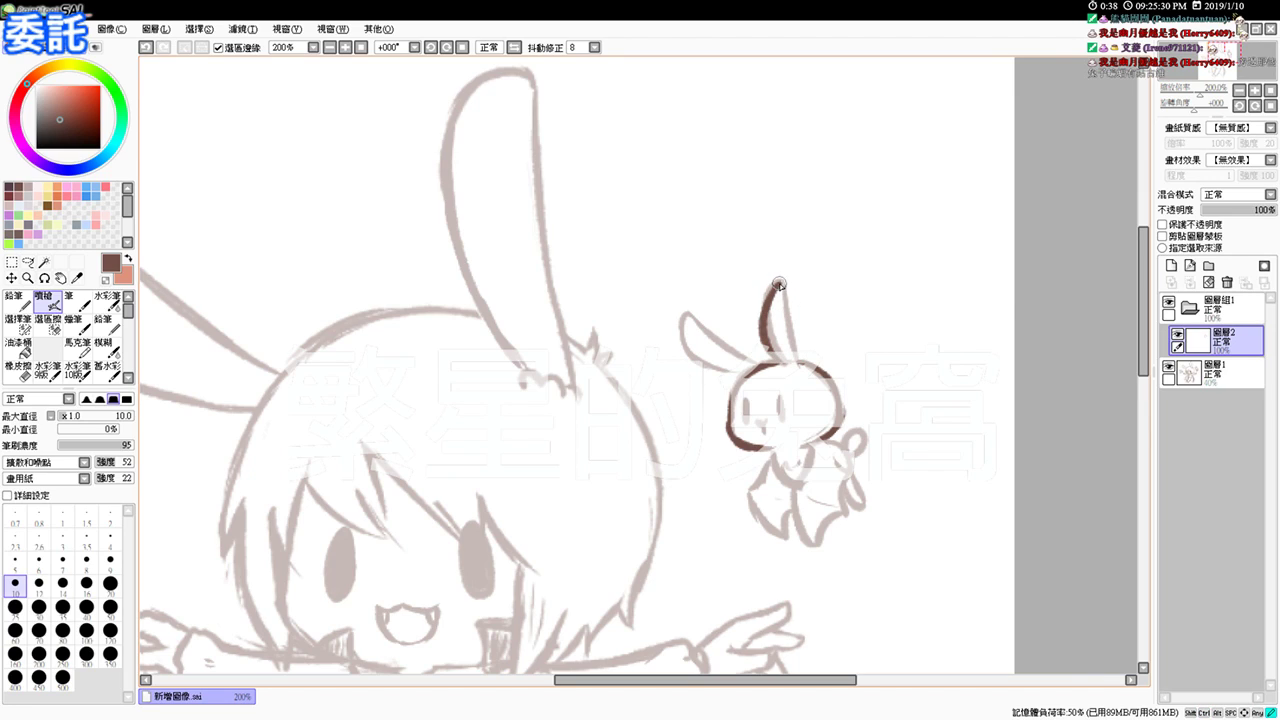
# Step: Trace the back edge of the second bunny's upright ear from the tip down to the head
pyautogui.moveTo(782, 283); pyautogui.dragTo(795, 360)
pyautogui.hotkey('ctrl', 'z')
pyautogui.moveTo(787, 305); pyautogui.dragTo(793, 353)
pyautogui.hotkey('ctrl', 'z')
pyautogui.moveTo(782, 285); pyautogui.dragTo(795, 338)
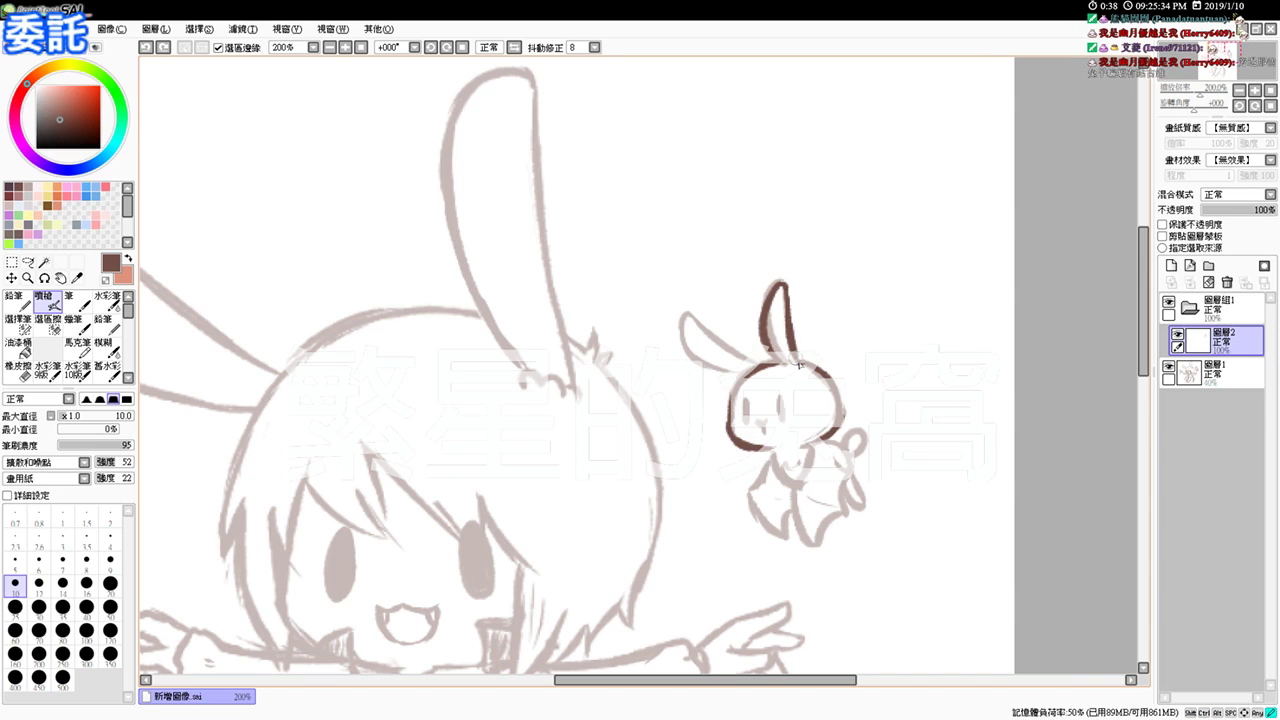
# Step: Trace both edges of the second bunny's slanted ear, undoing and redrawing the strokes that miss the sketch
pyautogui.moveTo(679, 321); pyautogui.dragTo(763, 362)
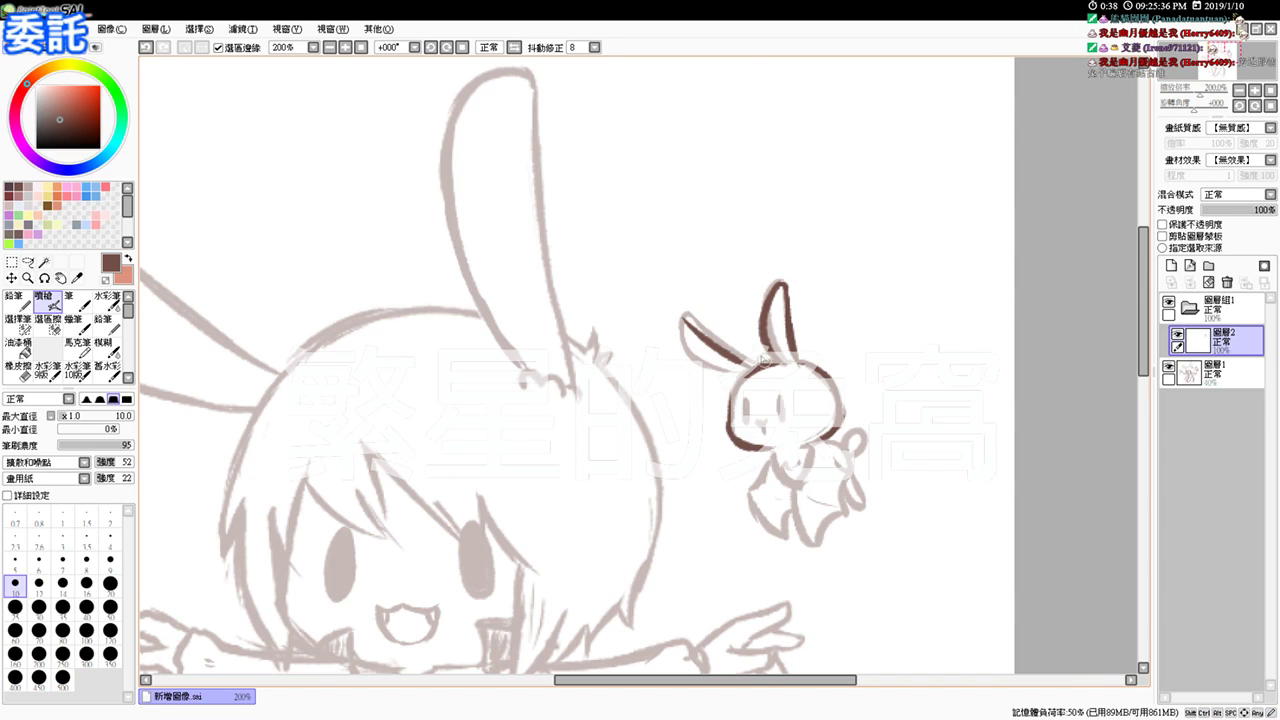
pyautogui.hotkey('ctrl', 'z')
pyautogui.moveTo(690, 317); pyautogui.dragTo(752, 361)
pyautogui.hotkey('ctrl', 'z')
pyautogui.moveTo(692, 316); pyautogui.dragTo(741, 353)
pyautogui.moveTo(688, 315); pyautogui.dragTo(685, 333)
pyautogui.moveTo(688, 317)
pyautogui.mouseDown()
pyautogui.moveTo(692, 350)
pyautogui.moveTo(721, 363)
pyautogui.moveTo(690, 316)
pyautogui.moveTo(700, 348)
pyautogui.moveTo(745, 373)
pyautogui.mouseUp()
pyautogui.hotkey('ctrl', 'z')
pyautogui.hotkey('ctrl', 'z')
pyautogui.hotkey('ctrl', 'z')
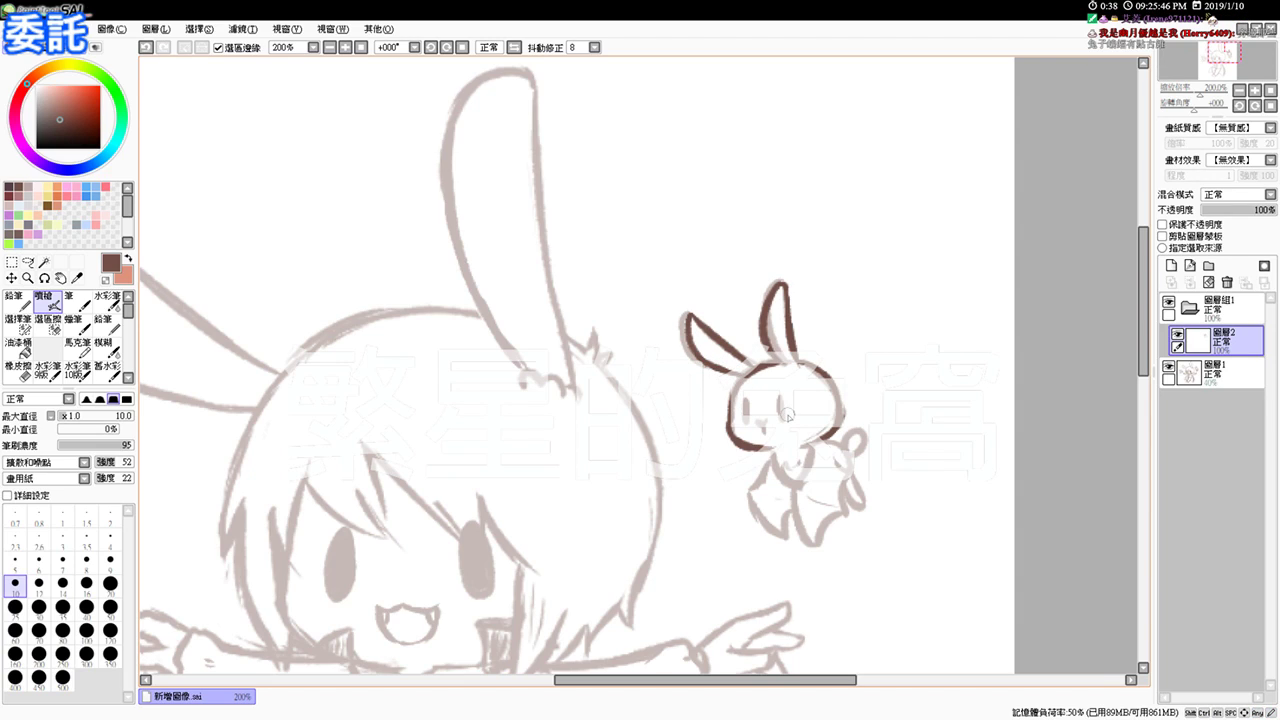
# Step: Trace the second bunny's narrow torso below the chin and the inner edge of its near wing, undoing unsuitable strokes
pyautogui.scroll(2, 797, 429)
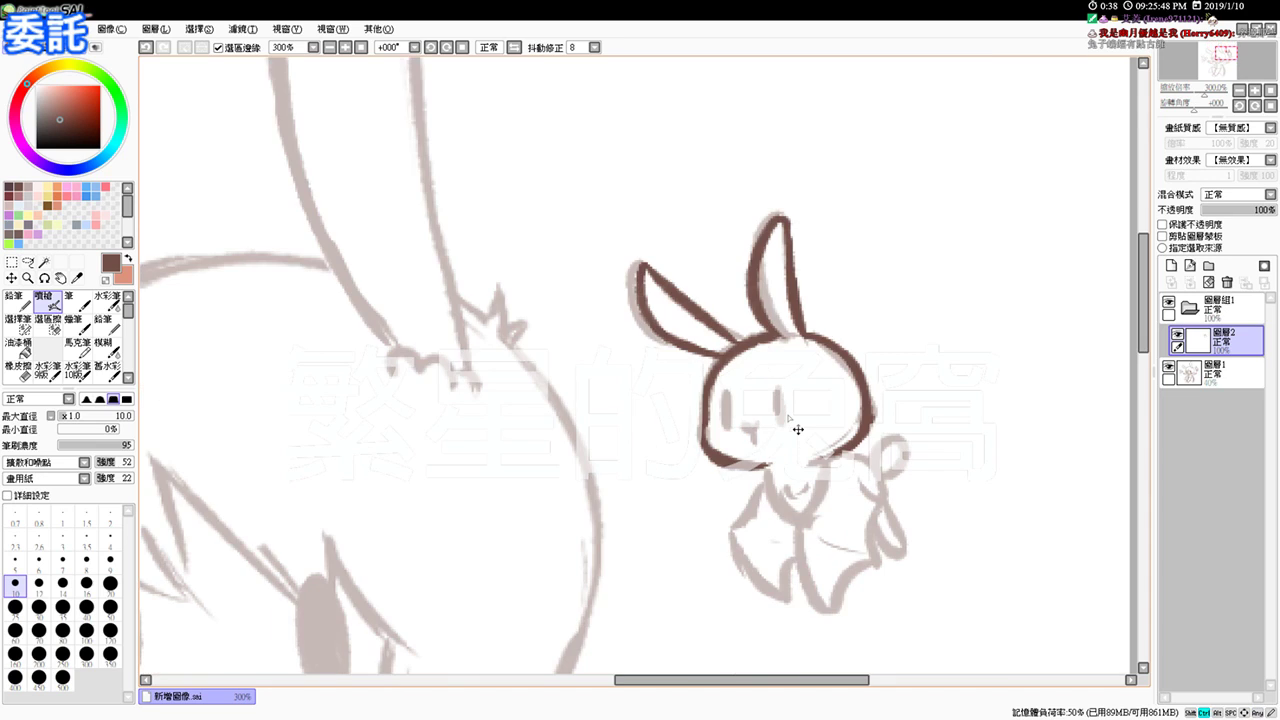
pyautogui.moveTo(844, 463); pyautogui.dragTo(725, 337)
pyautogui.moveTo(450, 413); pyautogui.dragTo(632, 378)
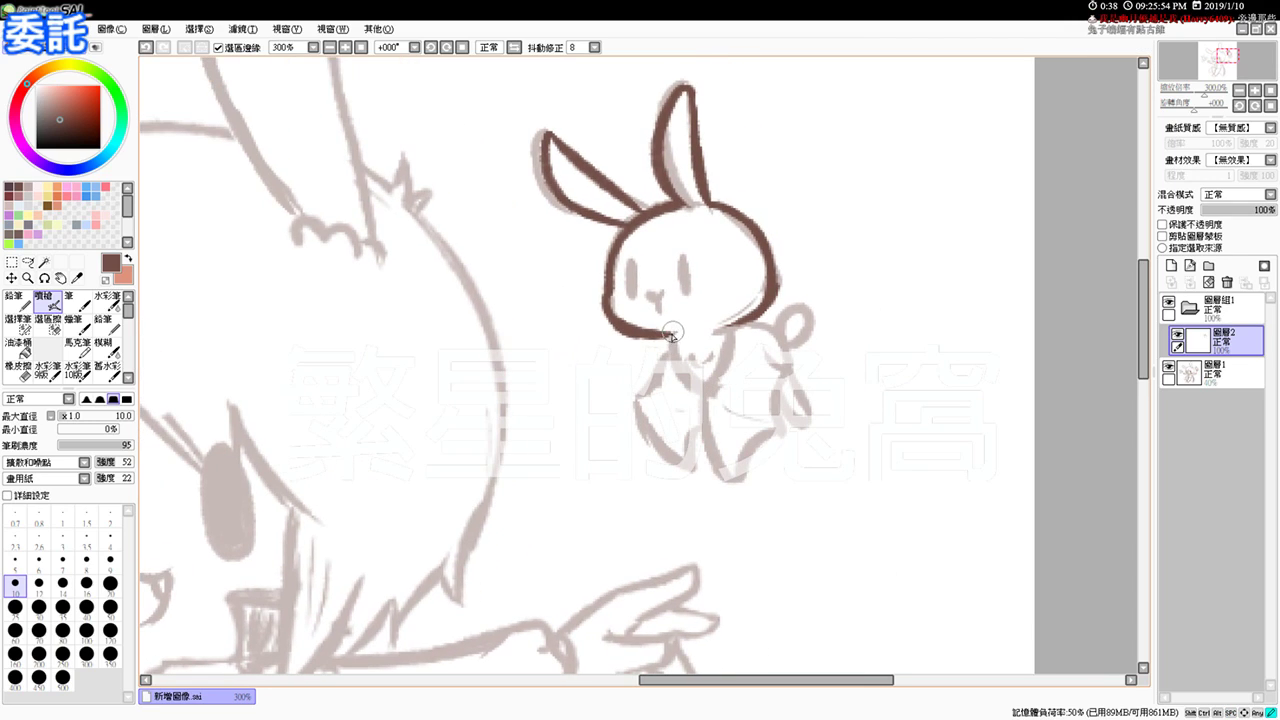
pyautogui.moveTo(675, 336); pyautogui.dragTo(676, 363)
pyautogui.hotkey('ctrl', 'z')
pyautogui.moveTo(675, 362)
pyautogui.mouseDown()
pyautogui.moveTo(747, 327)
pyautogui.moveTo(681, 375)
pyautogui.moveTo(708, 391)
pyautogui.moveTo(735, 348)
pyautogui.moveTo(712, 379)
pyautogui.mouseUp()
pyautogui.hotkey('ctrl', 'z')
pyautogui.hotkey('ctrl', 'z')
pyautogui.moveTo(711, 328)
pyautogui.mouseDown()
pyautogui.moveTo(752, 310)
pyautogui.moveTo(697, 389)
pyautogui.mouseUp()
pyautogui.hotkey('ctrl', 'z')
pyautogui.moveTo(733, 328)
pyautogui.mouseDown()
pyautogui.moveTo(695, 391)
pyautogui.moveTo(724, 361)
pyautogui.moveTo(704, 388)
pyautogui.moveTo(732, 488)
pyautogui.mouseUp()
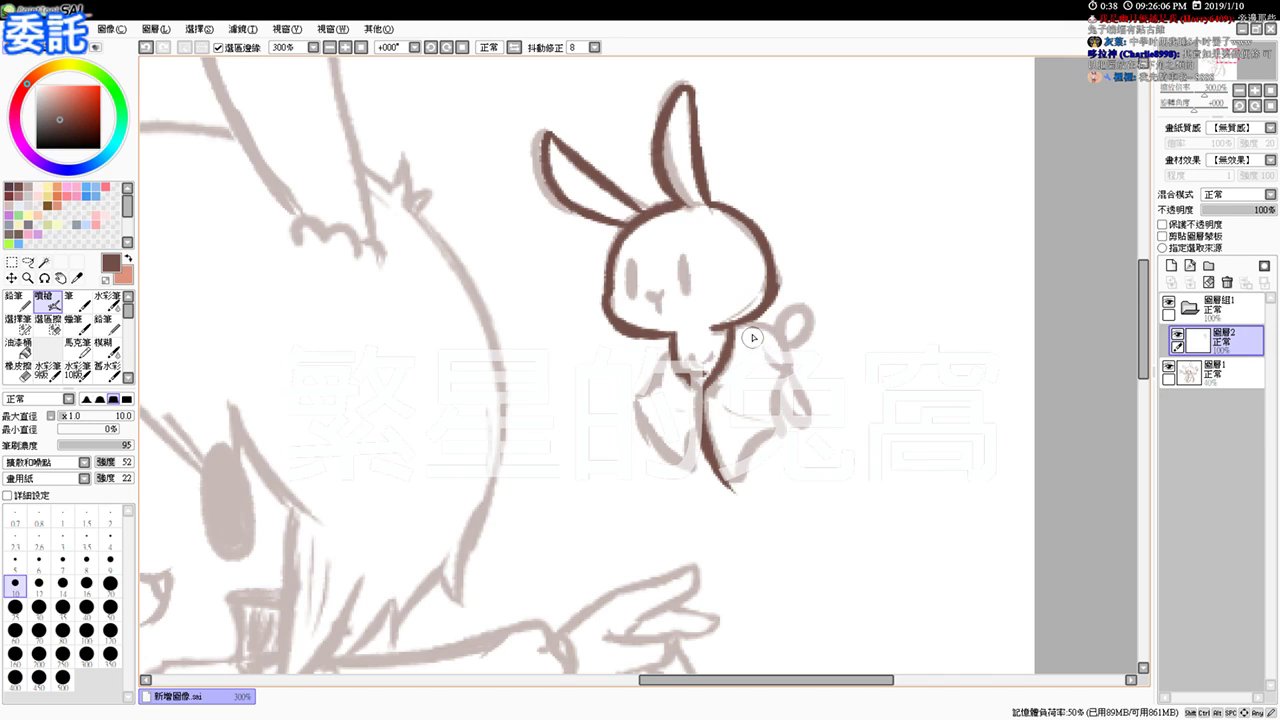
# Step: Trace the outer and lower scalloped edges of the second bunny's near wing and erase the rough part along the lower edge
pyautogui.moveTo(752, 337); pyautogui.dragTo(760, 352)
pyautogui.moveTo(736, 490); pyautogui.dragTo(776, 446)
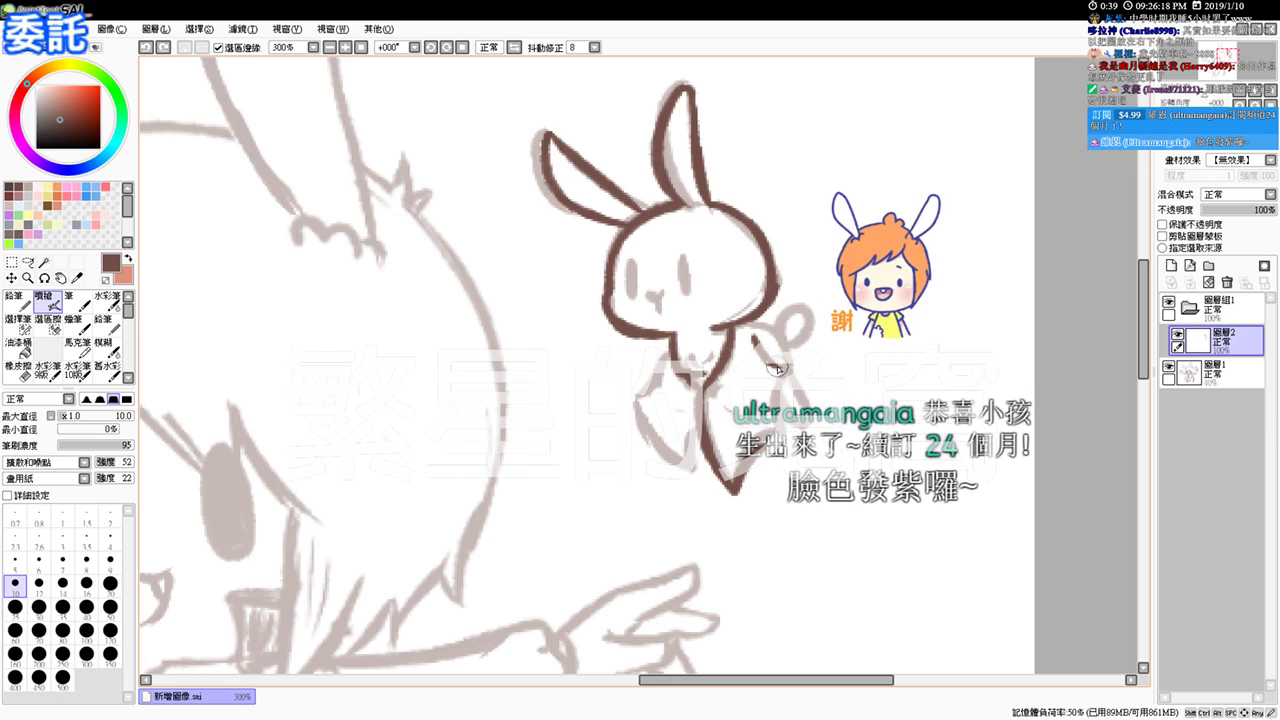
pyautogui.moveTo(788, 380); pyautogui.dragTo(760, 455)
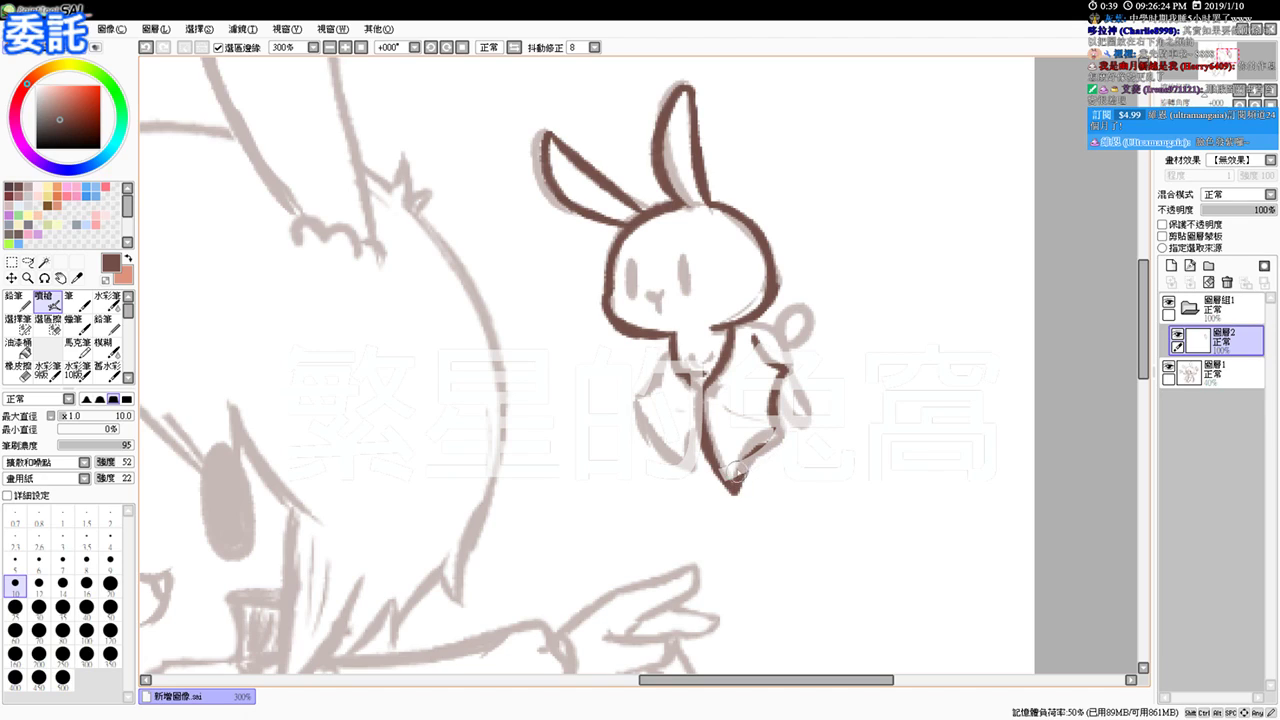
pyautogui.press('e')
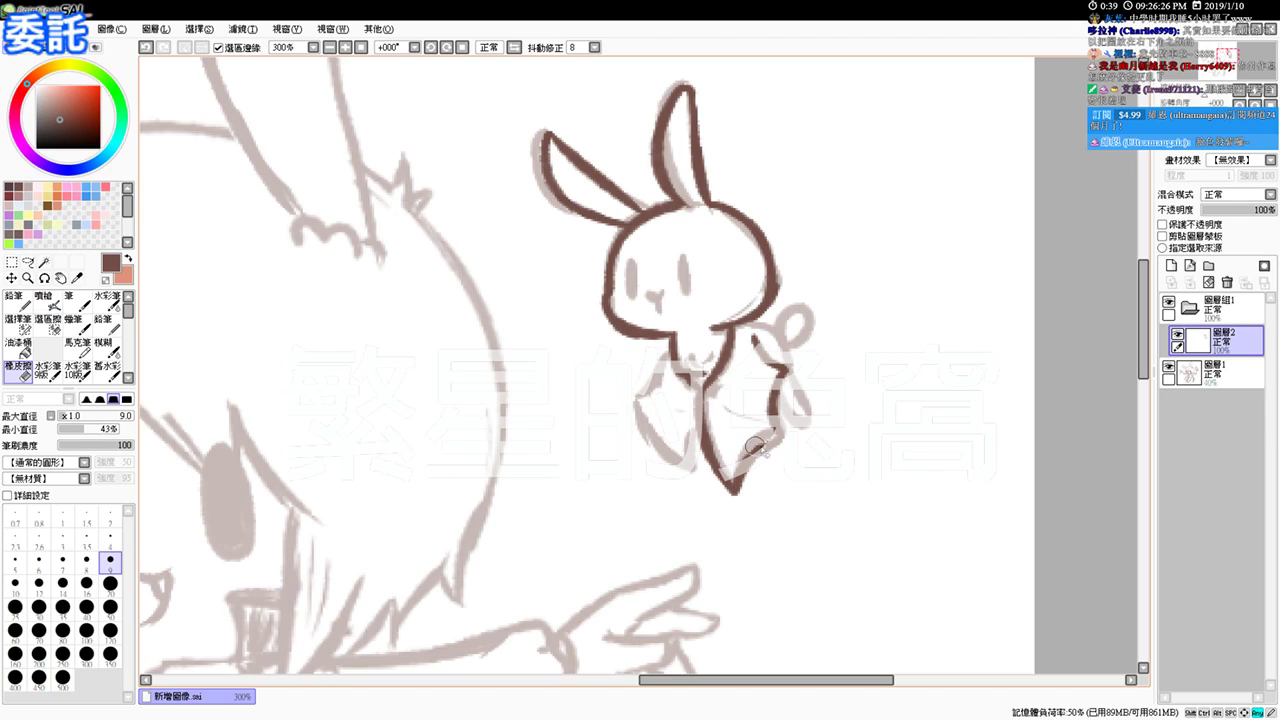
pyautogui.moveTo(752, 437)
pyautogui.mouseDown()
pyautogui.moveTo(776, 461)
pyautogui.moveTo(767, 472)
pyautogui.moveTo(783, 451)
pyautogui.moveTo(801, 455)
pyautogui.moveTo(771, 422)
pyautogui.moveTo(782, 442)
pyautogui.moveTo(751, 453)
pyautogui.mouseUp()
pyautogui.press('e')
# Step: Trace the outline of the second bunny's far folded wing, undoing and redrawing strokes until it closes cleanly
pyautogui.moveTo(673, 356)
pyautogui.mouseDown()
pyautogui.moveTo(635, 385)
pyautogui.moveTo(655, 432)
pyautogui.moveTo(685, 460)
pyautogui.mouseUp()
pyautogui.hotkey('ctrl', 'z')
pyautogui.hotkey('ctrl', 'z')
pyautogui.hotkey('ctrl', 'z')
pyautogui.hotkey('ctrl', 'z')
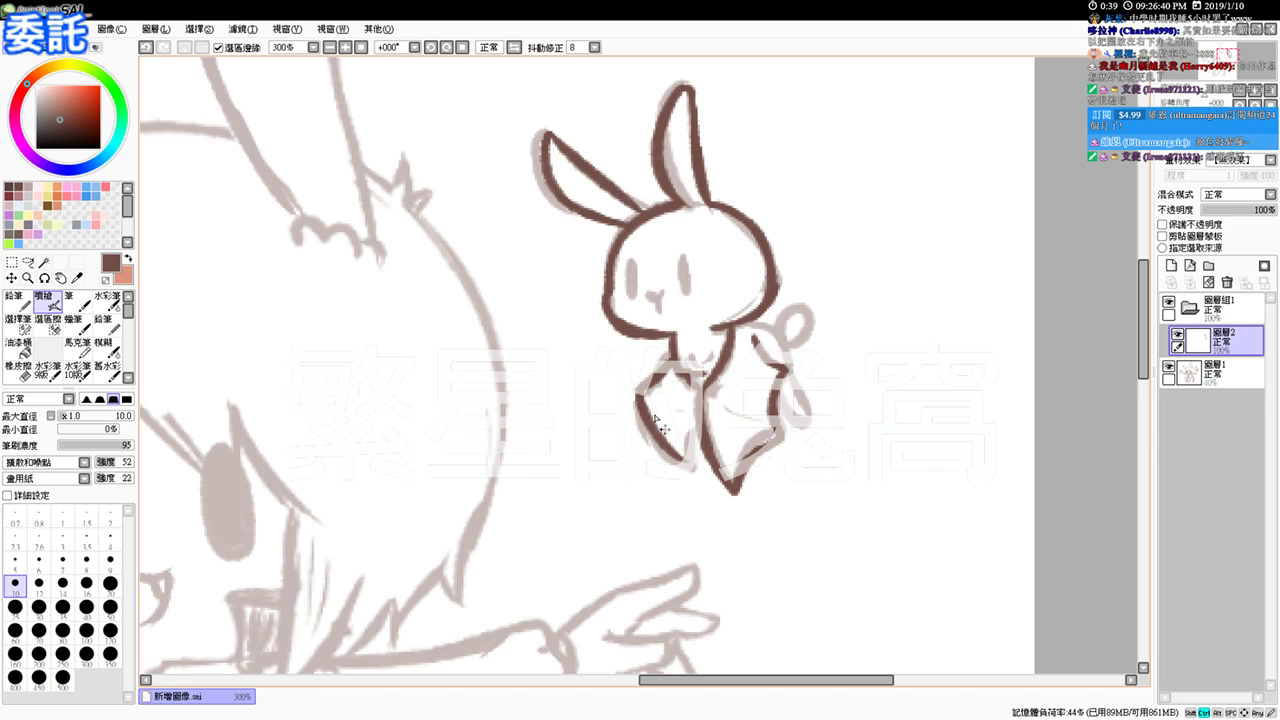
pyautogui.hotkey('ctrl', 'z')
pyautogui.moveTo(636, 388)
pyautogui.mouseDown()
pyautogui.moveTo(689, 476)
pyautogui.moveTo(696, 463)
pyautogui.moveTo(684, 480)
pyautogui.moveTo(660, 454)
pyautogui.moveTo(685, 481)
pyautogui.moveTo(685, 450)
pyautogui.mouseUp()
pyautogui.hotkey('ctrl', 'z')
pyautogui.moveTo(690, 496); pyautogui.dragTo(674, 460)
pyautogui.hotkey('ctrl', 'z')
pyautogui.hotkey('ctrl', 'z')
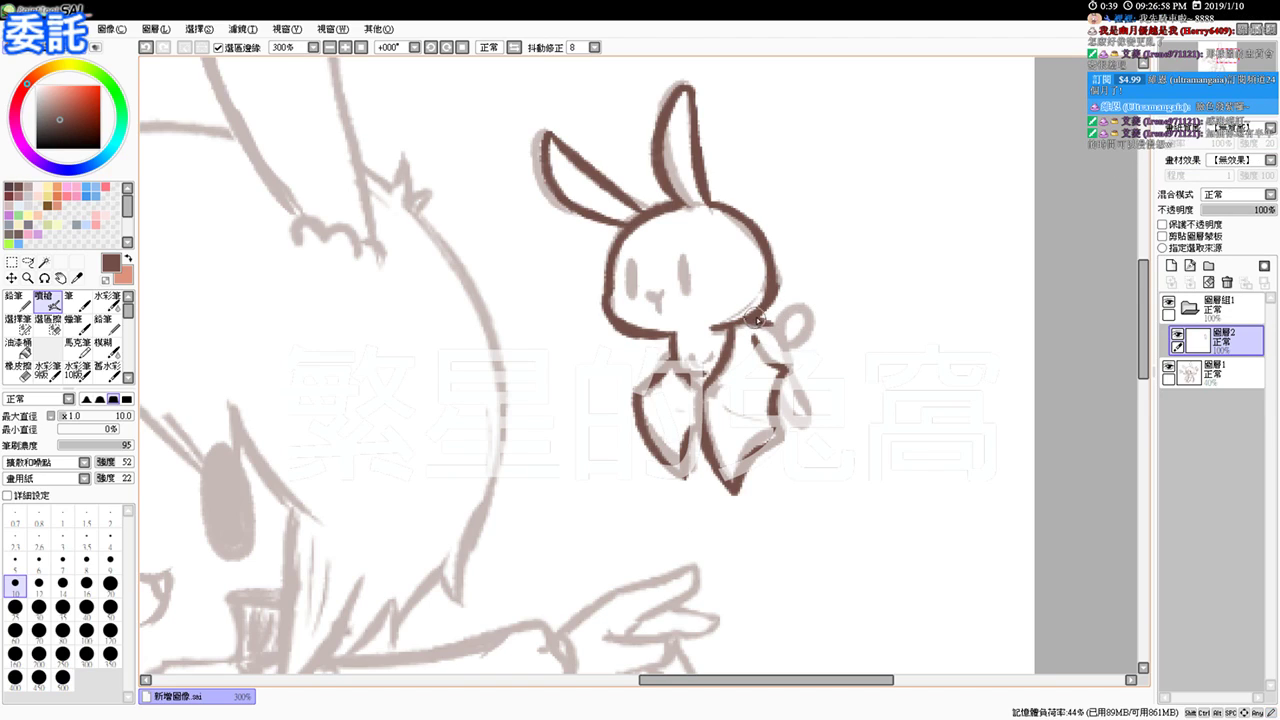
# Step: Trace the second bunny's back, round tail and the slim limb behind the near wing, redoing strokes that miss the sketch
pyautogui.moveTo(748, 319)
pyautogui.mouseDown()
pyautogui.moveTo(787, 345)
pyautogui.moveTo(783, 368)
pyautogui.mouseUp()
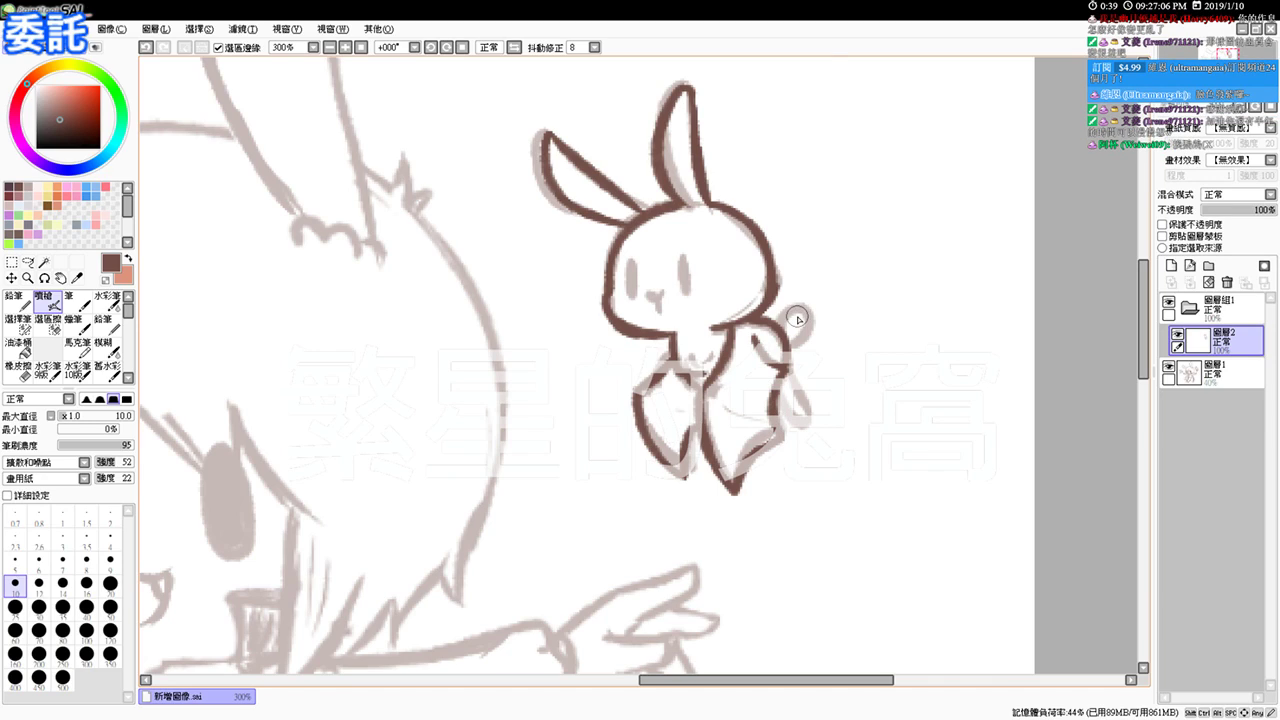
pyautogui.moveTo(778, 321)
pyautogui.mouseDown()
pyautogui.moveTo(791, 309)
pyautogui.moveTo(804, 319)
pyautogui.moveTo(786, 338)
pyautogui.mouseUp()
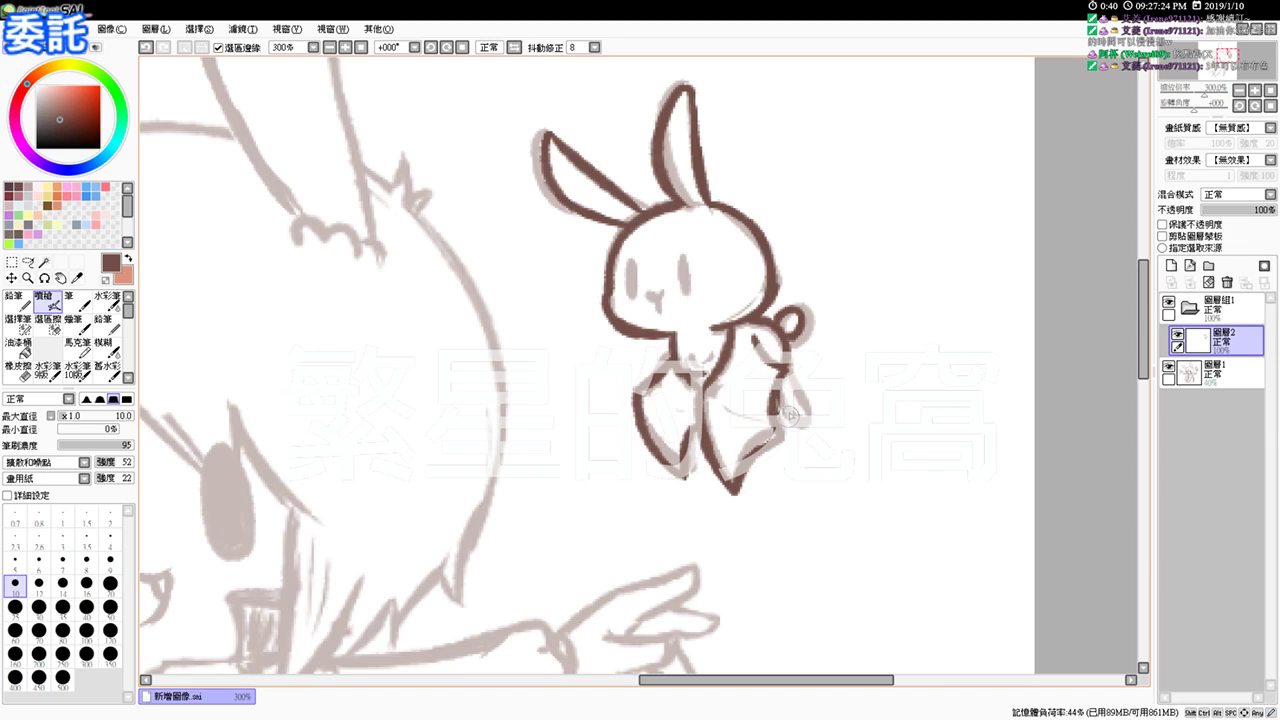
pyautogui.hotkey('ctrl', 'z')
pyautogui.moveTo(782, 388); pyautogui.dragTo(795, 420)
pyautogui.hotkey('ctrl', 'z')
pyautogui.moveTo(790, 370)
pyautogui.mouseDown()
pyautogui.moveTo(808, 413)
pyautogui.moveTo(782, 424)
pyautogui.mouseUp()
pyautogui.hotkey('ctrl', 'z')
pyautogui.moveTo(788, 424)
pyautogui.mouseDown()
pyautogui.moveTo(806, 410)
pyautogui.moveTo(788, 424)
pyautogui.moveTo(807, 428)
pyautogui.mouseUp()
pyautogui.hotkey('ctrl', 'z')
pyautogui.hotkey('ctrl', 'z')
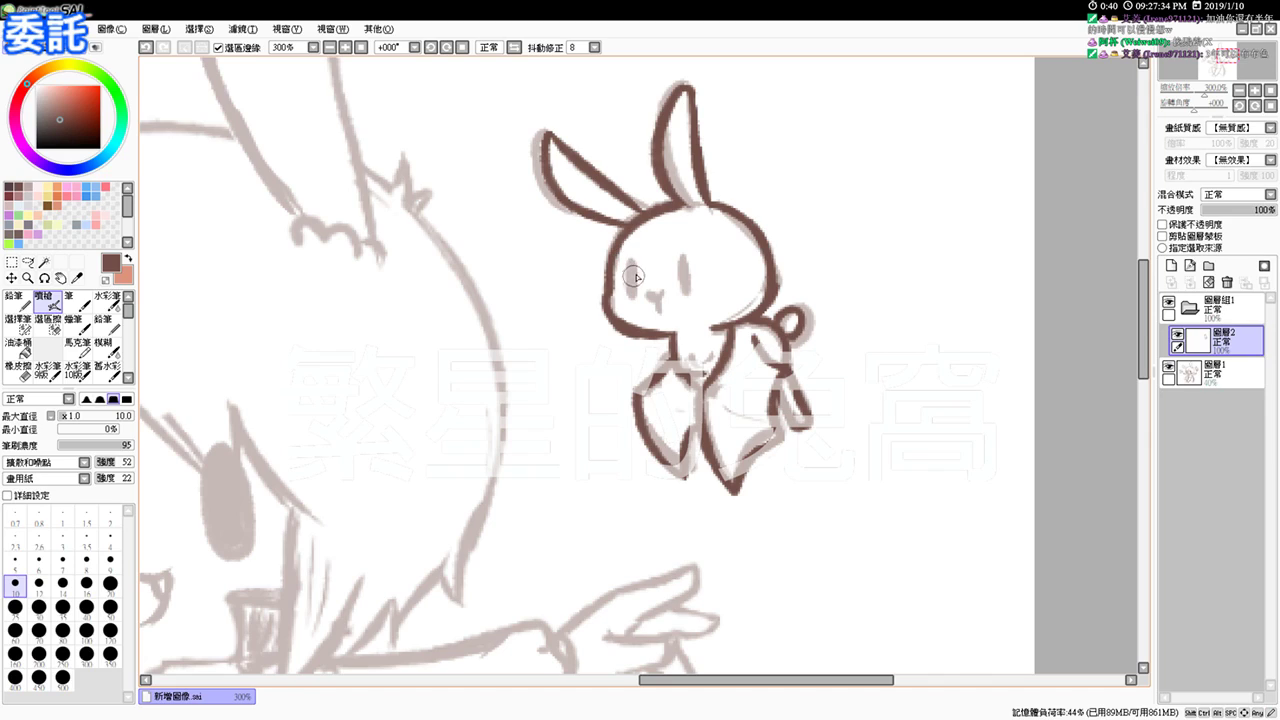
# Step: Draw the second bunny's two oval eyes and its small nose and mouth, undoing unsuitable strokes
pyautogui.moveTo(695, 354); pyautogui.dragTo(702, 364)
pyautogui.moveTo(708, 358); pyautogui.dragTo(712, 367)
pyautogui.hotkey('ctrl', 'z')
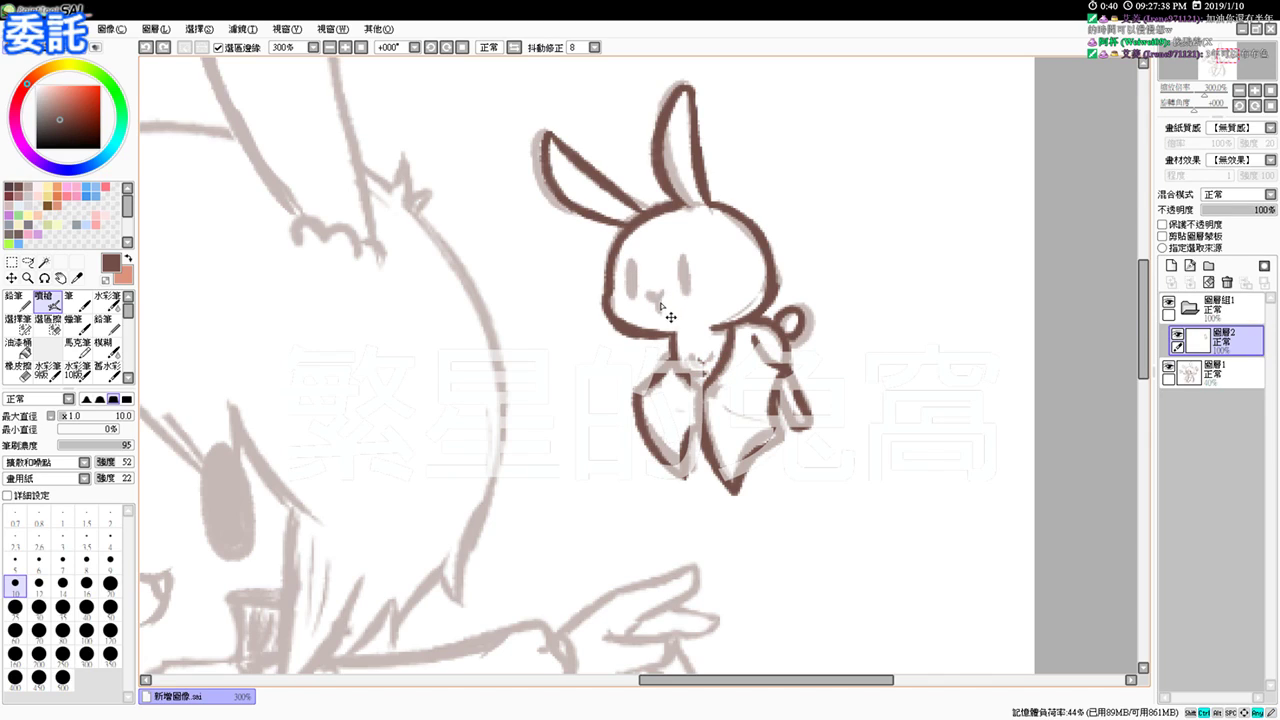
pyautogui.moveTo(631, 264); pyautogui.dragTo(630, 296)
pyautogui.moveTo(687, 259); pyautogui.dragTo(688, 294)
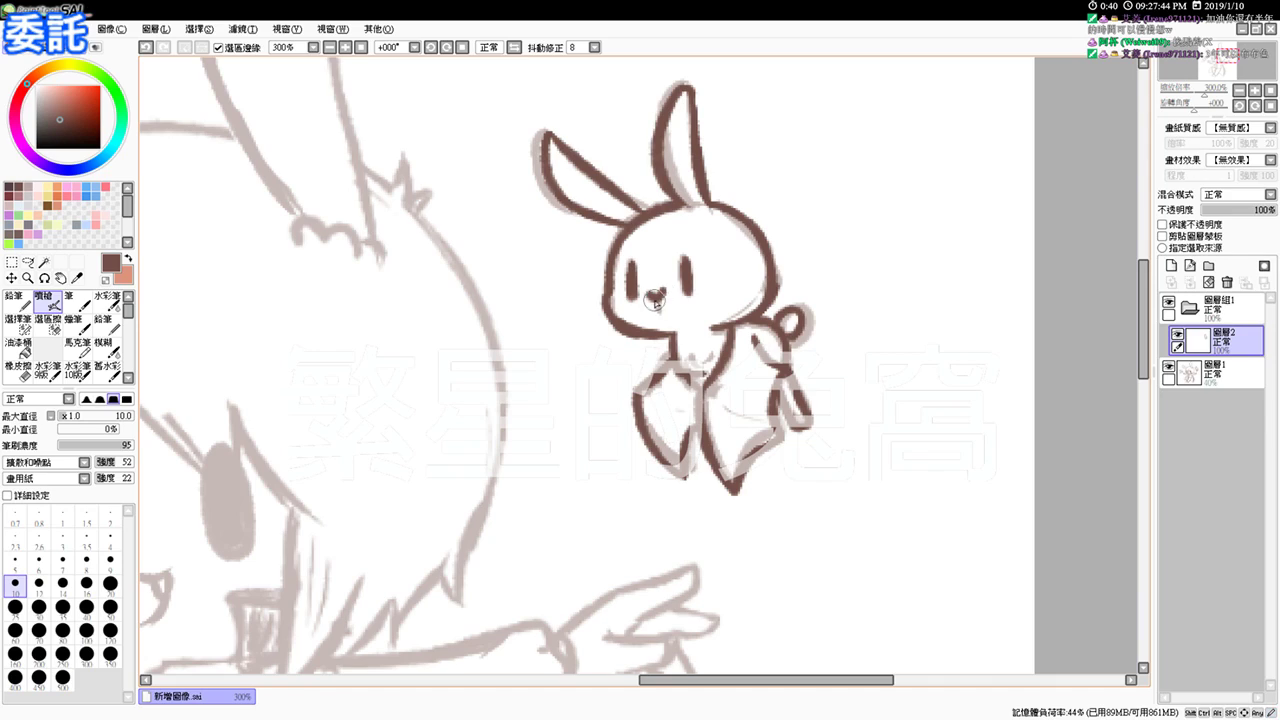
pyautogui.hotkey('ctrl', 'z')
pyautogui.hotkey('ctrl', 'z')
pyautogui.moveTo(653, 300); pyautogui.dragTo(672, 338)
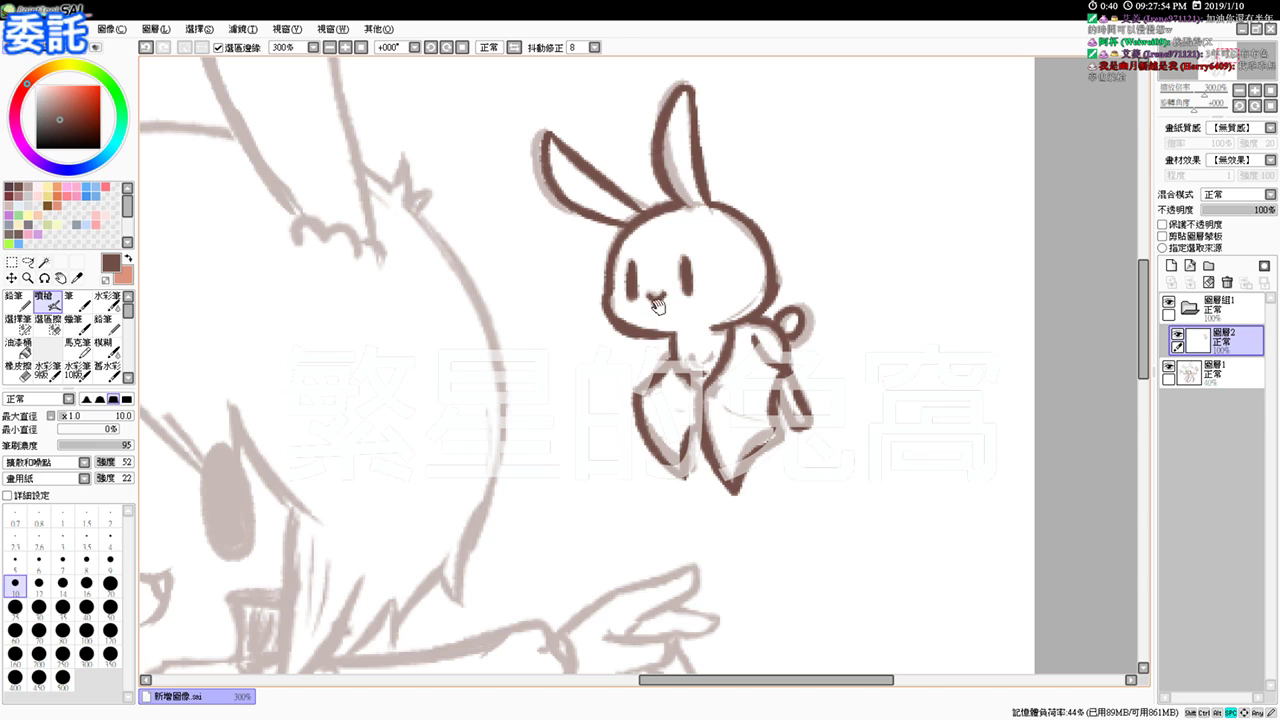
# Step: Add a membrane fold line to each of the second bunny's wings
pyautogui.moveTo(642, 257); pyautogui.dragTo(774, 267)
pyautogui.moveTo(654, 297); pyautogui.dragTo(746, 262)
pyautogui.moveTo(646, 317); pyautogui.dragTo(773, 258)
pyautogui.moveTo(647, 312); pyautogui.dragTo(531, 331)
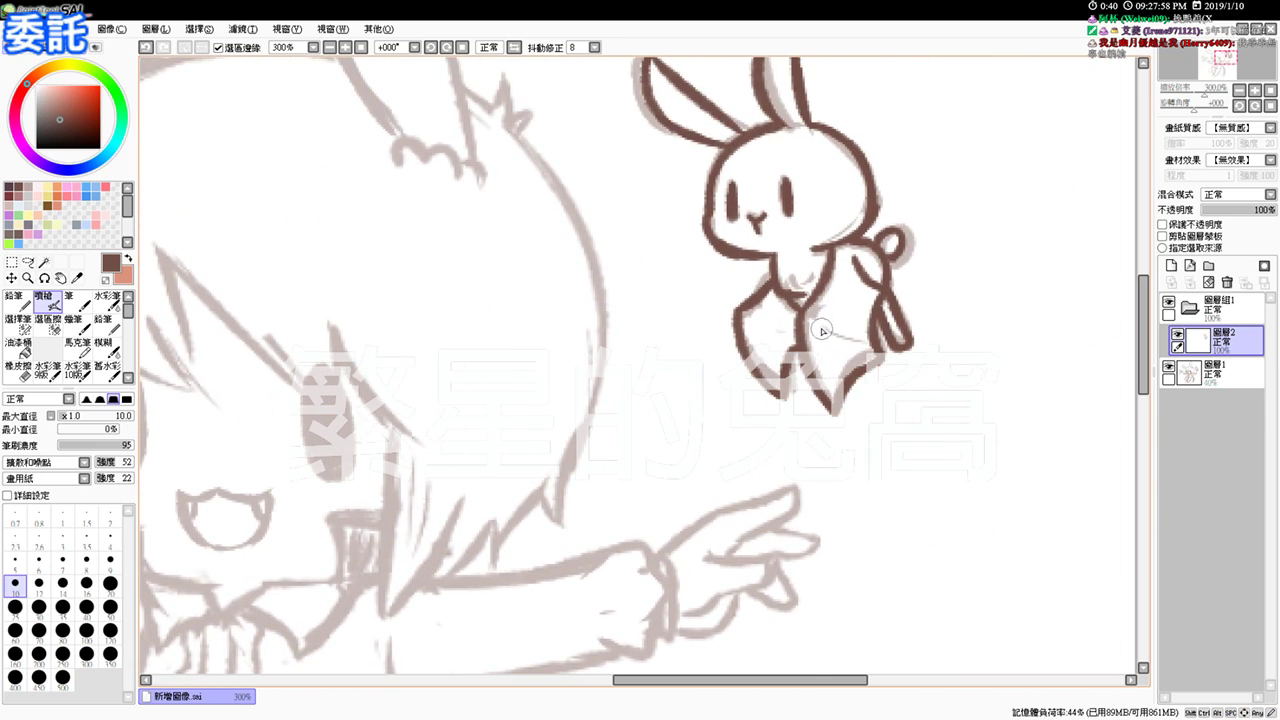
pyautogui.moveTo(818, 318); pyautogui.dragTo(866, 348)
pyautogui.moveTo(752, 317); pyautogui.dragTo(795, 342)
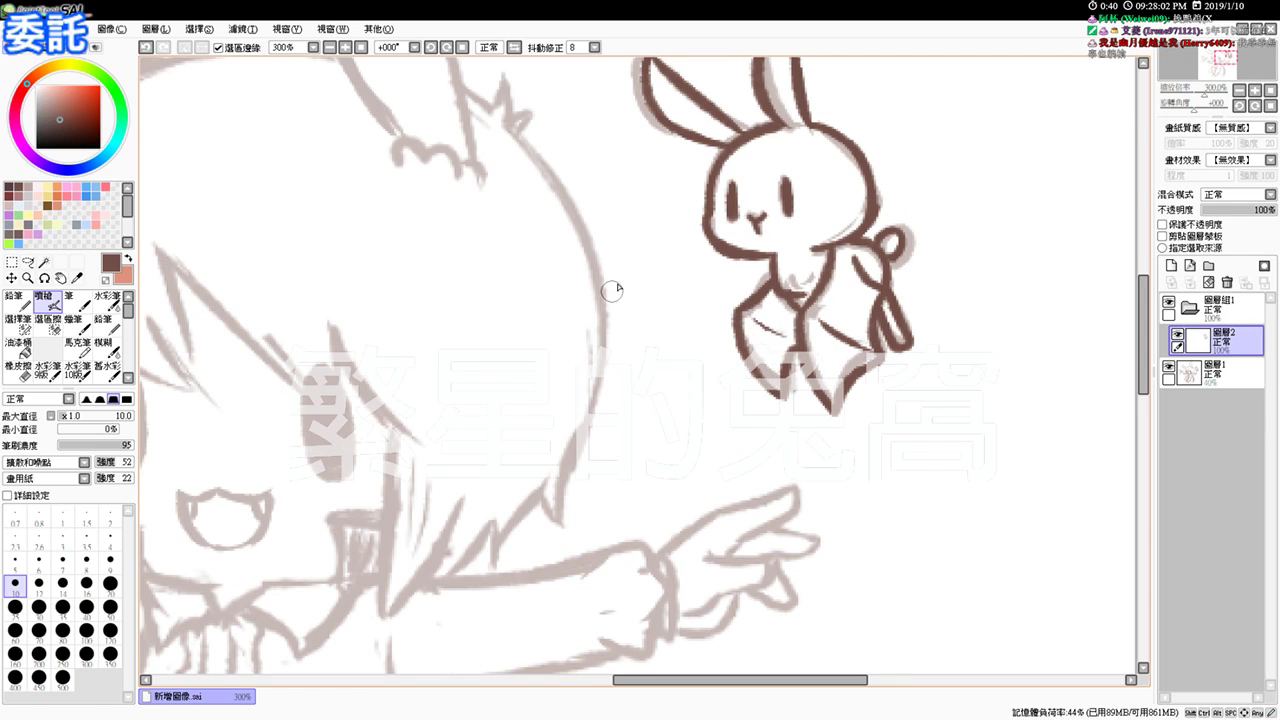
# Step: Trace the head outline of the other bat-bunny on the canvas's left side, redoing strokes along the cheek and crown
pyautogui.moveTo(625, 311); pyautogui.dragTo(751, 312)
pyautogui.moveTo(618, 340); pyautogui.dragTo(671, 349)
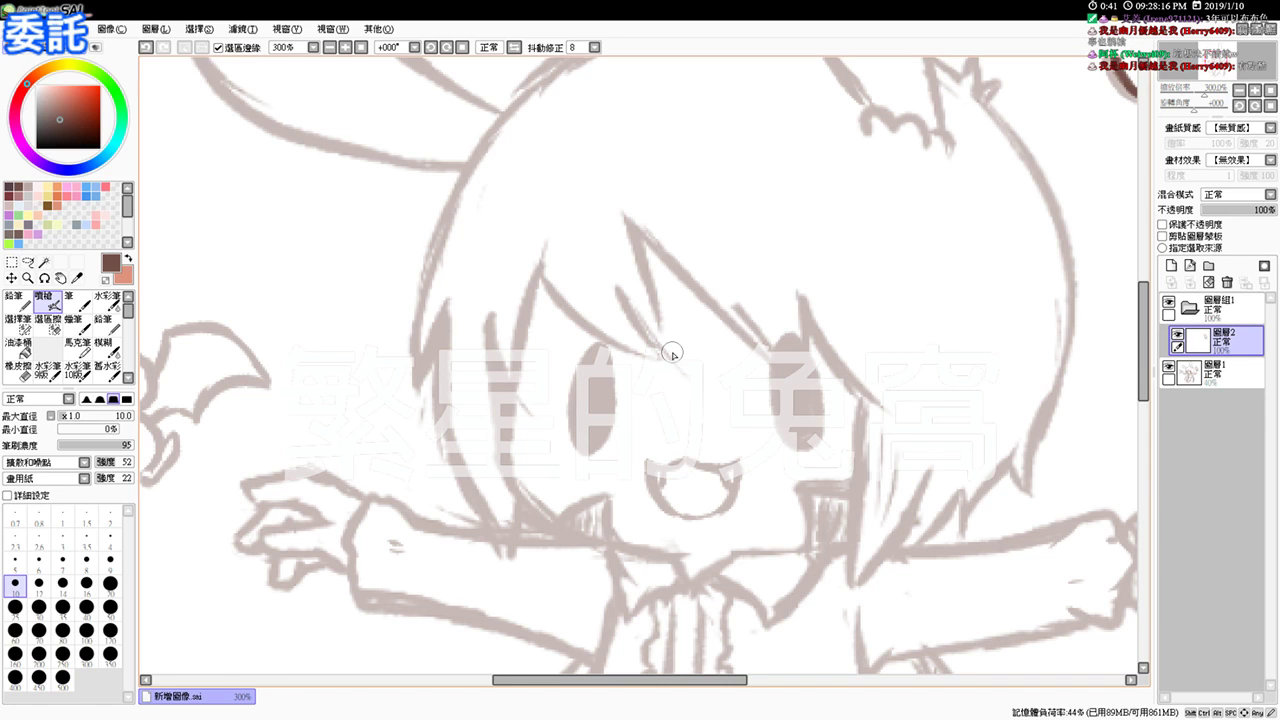
pyautogui.moveTo(393, 340); pyautogui.dragTo(688, 310)
pyautogui.moveTo(309, 332)
pyautogui.mouseDown()
pyautogui.moveTo(327, 396)
pyautogui.moveTo(350, 410)
pyautogui.moveTo(310, 345)
pyautogui.moveTo(350, 410)
pyautogui.mouseUp()
pyautogui.hotkey('ctrl', 'z')
pyautogui.hotkey('ctrl', 'z')
pyautogui.moveTo(324, 314)
pyautogui.mouseDown()
pyautogui.moveTo(354, 296)
pyautogui.moveTo(334, 312)
pyautogui.moveTo(406, 294)
pyautogui.mouseUp()
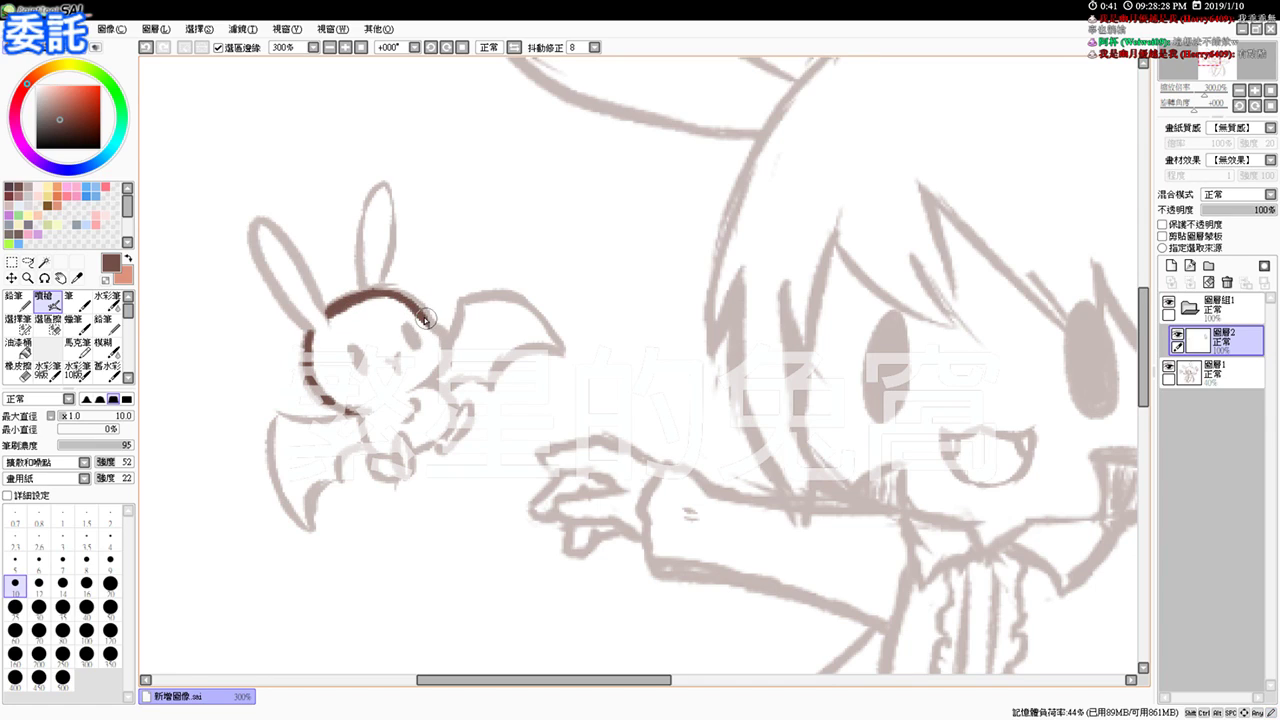
pyautogui.moveTo(412, 306)
pyautogui.mouseDown()
pyautogui.moveTo(445, 344)
pyautogui.moveTo(428, 380)
pyautogui.moveTo(445, 347)
pyautogui.moveTo(430, 330)
pyautogui.moveTo(444, 345)
pyautogui.moveTo(418, 378)
pyautogui.moveTo(443, 365)
pyautogui.moveTo(430, 378)
pyautogui.moveTo(344, 411)
pyautogui.moveTo(379, 404)
pyautogui.moveTo(380, 424)
pyautogui.moveTo(368, 430)
pyautogui.moveTo(363, 414)
pyautogui.moveTo(368, 438)
pyautogui.moveTo(394, 458)
pyautogui.mouseUp()
pyautogui.hotkey('ctrl', 'z')
pyautogui.hotkey('ctrl', 'z')
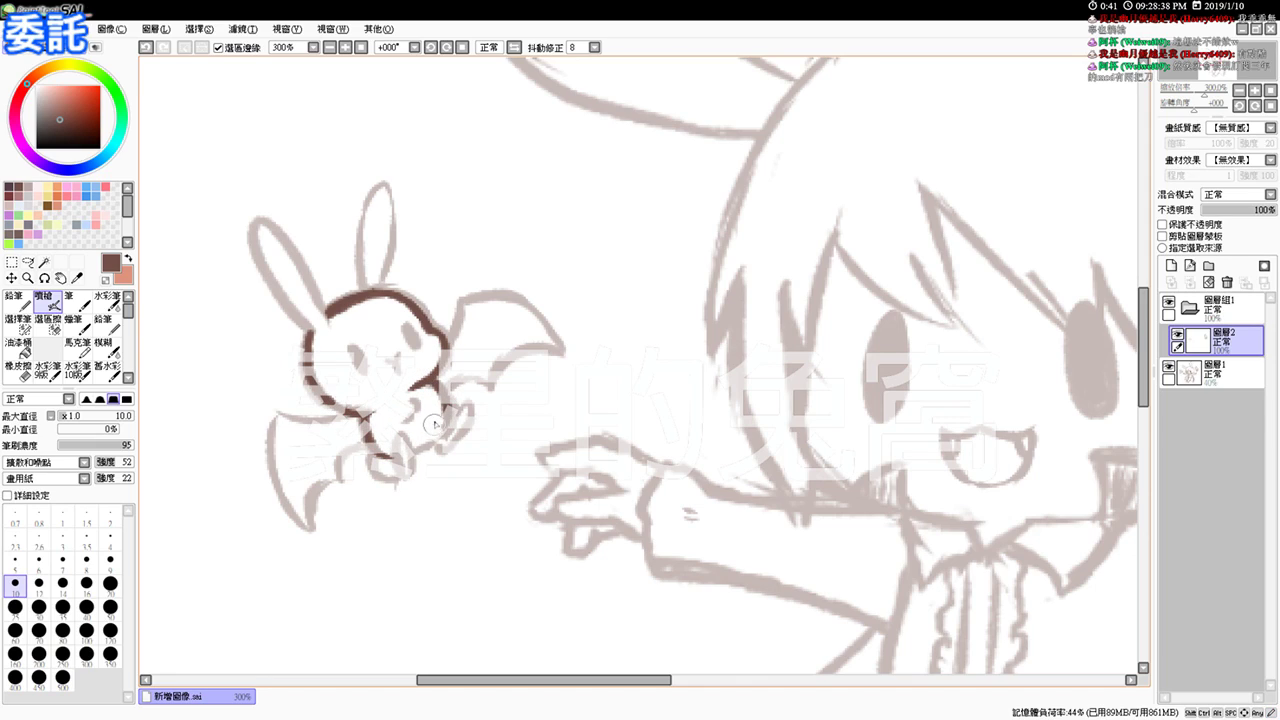
# Step: Trace the left bunny's lower body and raised leg, plus the upper and scalloped lower edges of its raised wing
pyautogui.moveTo(446, 408)
pyautogui.mouseDown()
pyautogui.moveTo(413, 451)
pyautogui.moveTo(447, 427)
pyautogui.moveTo(397, 461)
pyautogui.moveTo(394, 434)
pyautogui.moveTo(399, 464)
pyautogui.mouseUp()
pyautogui.hotkey('ctrl', 'z')
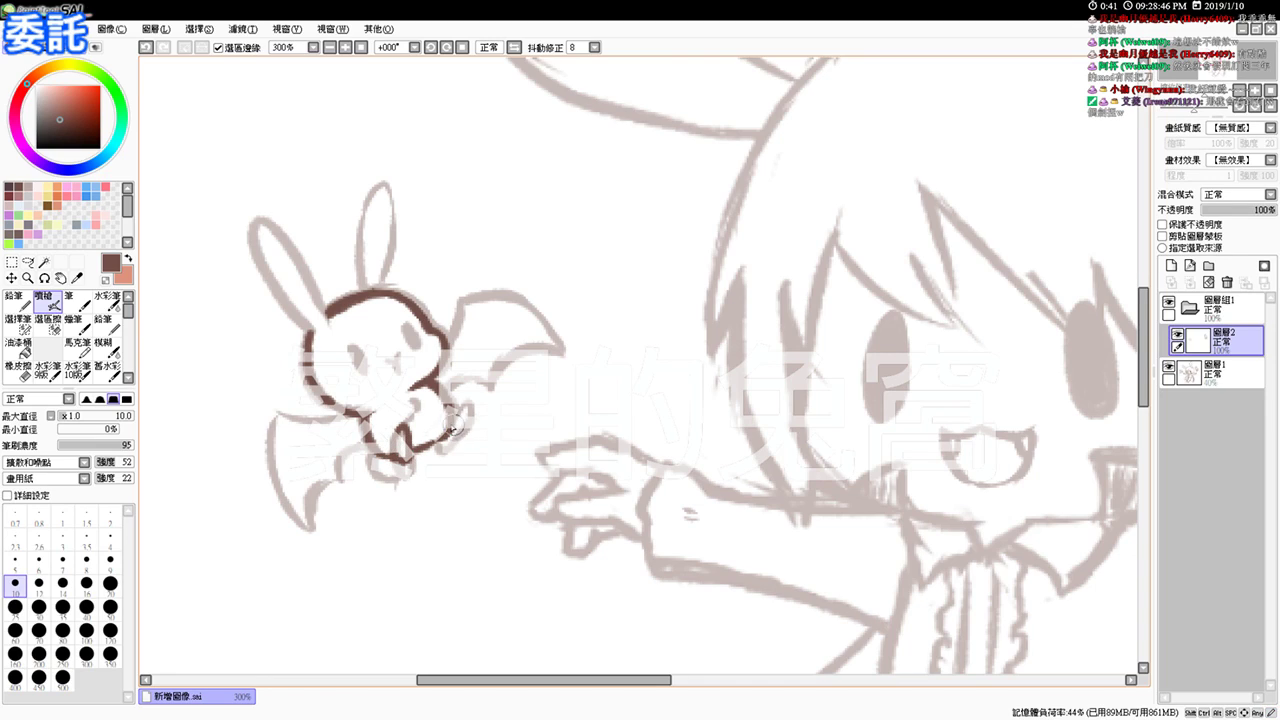
pyautogui.moveTo(453, 430)
pyautogui.mouseDown()
pyautogui.moveTo(462, 410)
pyautogui.moveTo(480, 418)
pyautogui.moveTo(422, 455)
pyautogui.mouseUp()
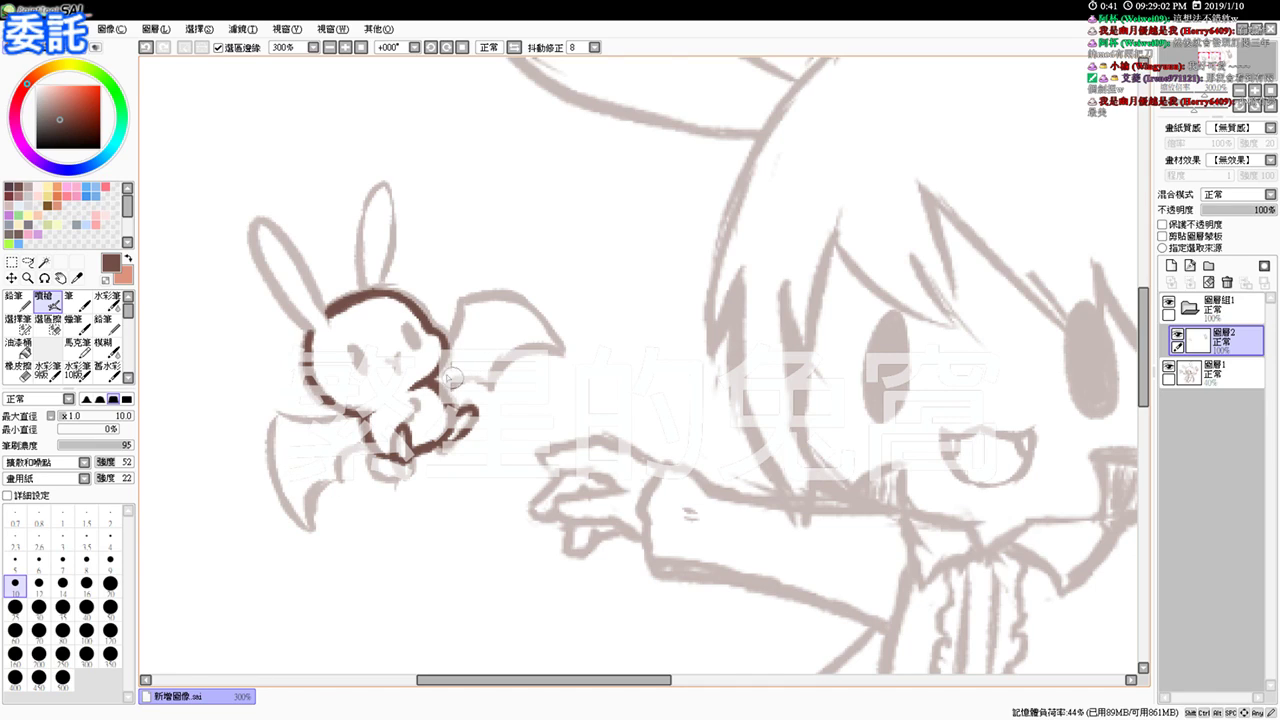
pyautogui.moveTo(457, 306)
pyautogui.mouseDown()
pyautogui.moveTo(446, 343)
pyautogui.moveTo(468, 296)
pyautogui.moveTo(503, 300)
pyautogui.moveTo(553, 352)
pyautogui.mouseUp()
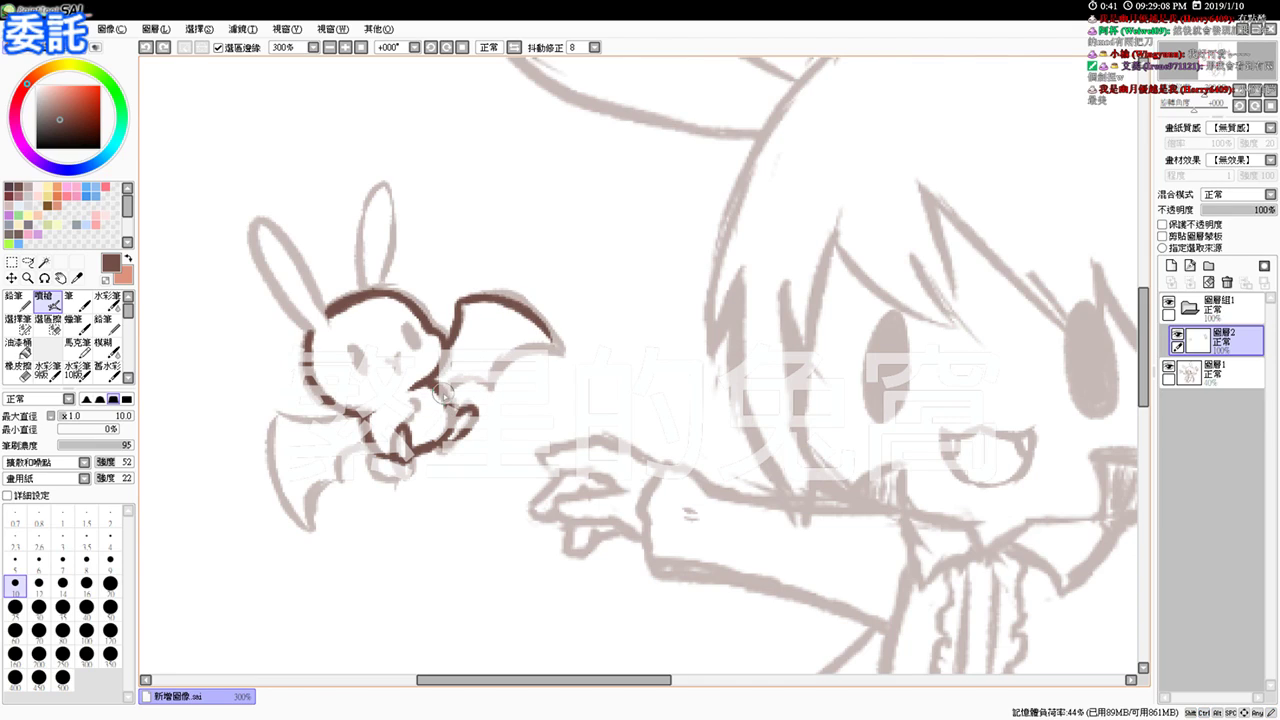
pyautogui.moveTo(446, 387)
pyautogui.mouseDown()
pyautogui.moveTo(493, 389)
pyautogui.moveTo(514, 364)
pyautogui.moveTo(500, 366)
pyautogui.moveTo(556, 341)
pyautogui.moveTo(520, 352)
pyautogui.moveTo(558, 345)
pyautogui.moveTo(532, 320)
pyautogui.moveTo(555, 347)
pyautogui.mouseUp()
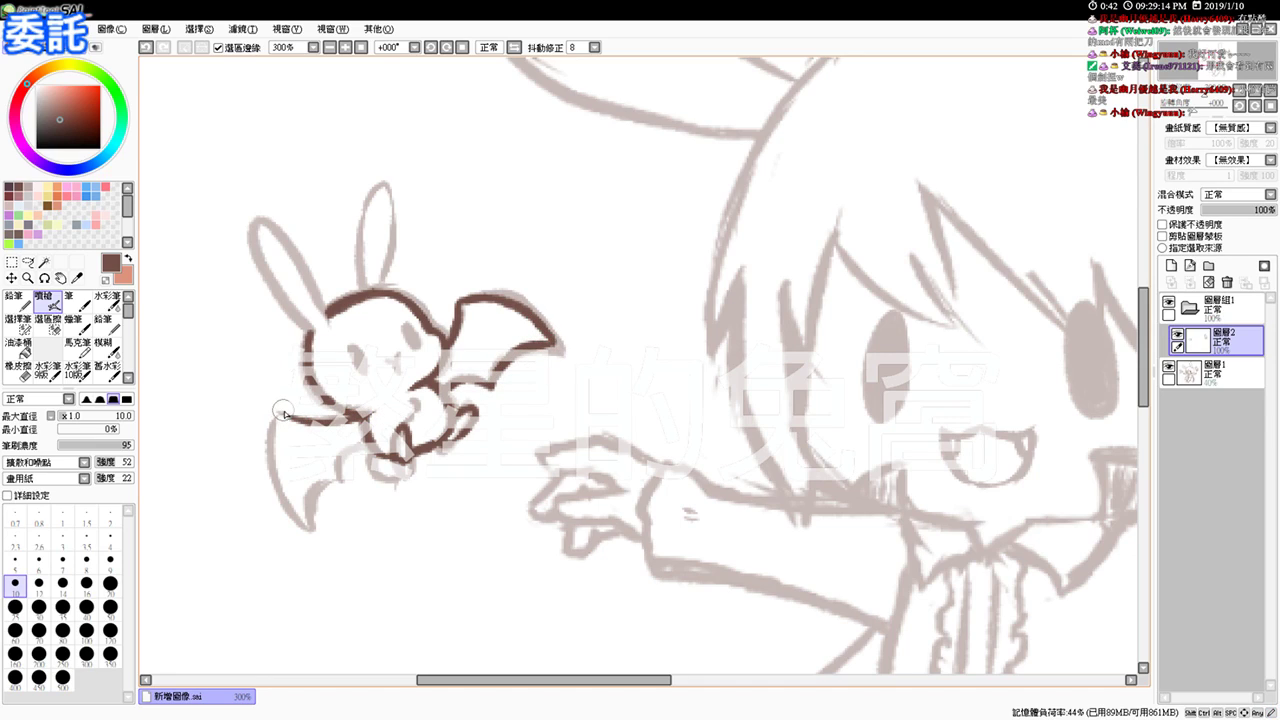
pyautogui.moveTo(281, 413)
pyautogui.mouseDown()
pyautogui.moveTo(275, 472)
pyautogui.moveTo(303, 515)
pyautogui.mouseUp()
pyautogui.hotkey('ctrl', 'z')
pyautogui.hotkey('ctrl', 'z')
pyautogui.moveTo(279, 418)
pyautogui.mouseDown()
pyautogui.moveTo(283, 486)
pyautogui.moveTo(312, 521)
pyautogui.mouseUp()
pyautogui.hotkey('ctrl', 'z')
pyautogui.moveTo(281, 416); pyautogui.dragTo(300, 520)
pyautogui.hotkey('ctrl', 'z')
pyautogui.moveTo(275, 452)
pyautogui.mouseDown()
pyautogui.moveTo(285, 496)
pyautogui.moveTo(309, 516)
pyautogui.mouseUp()
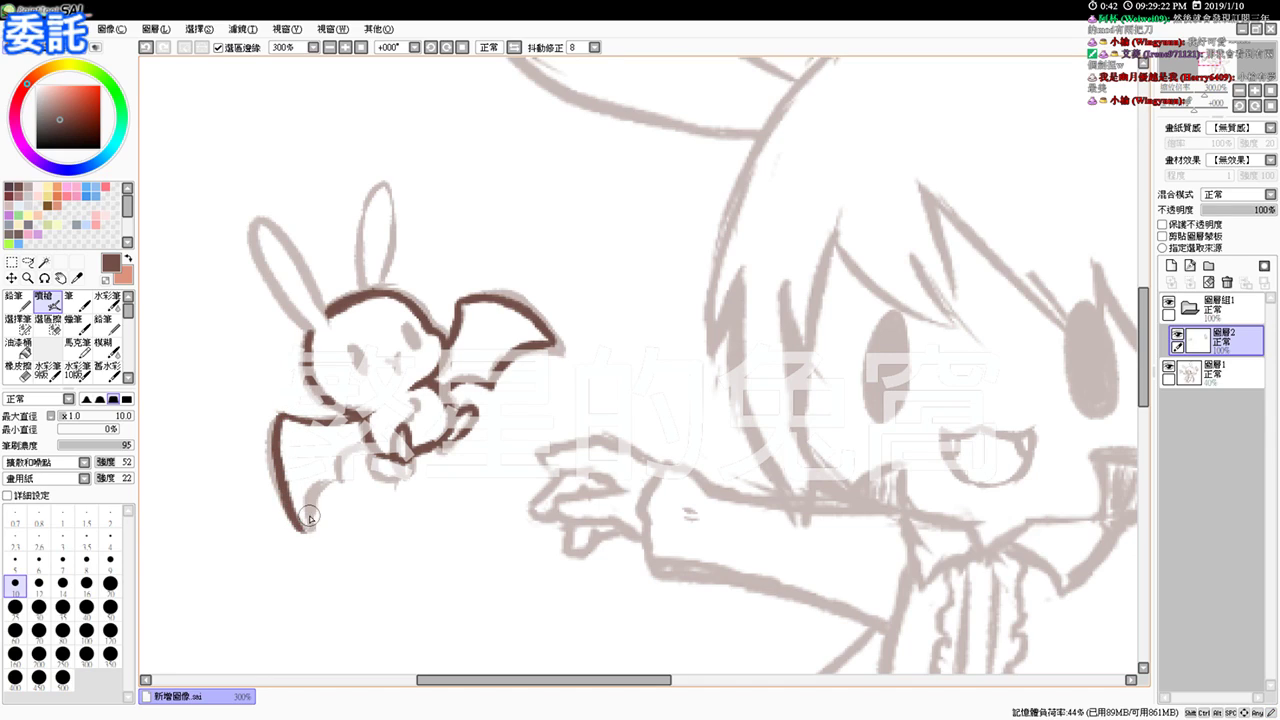
pyautogui.hotkey('ctrl', 'z')
pyautogui.hotkey('ctrl', 'z')
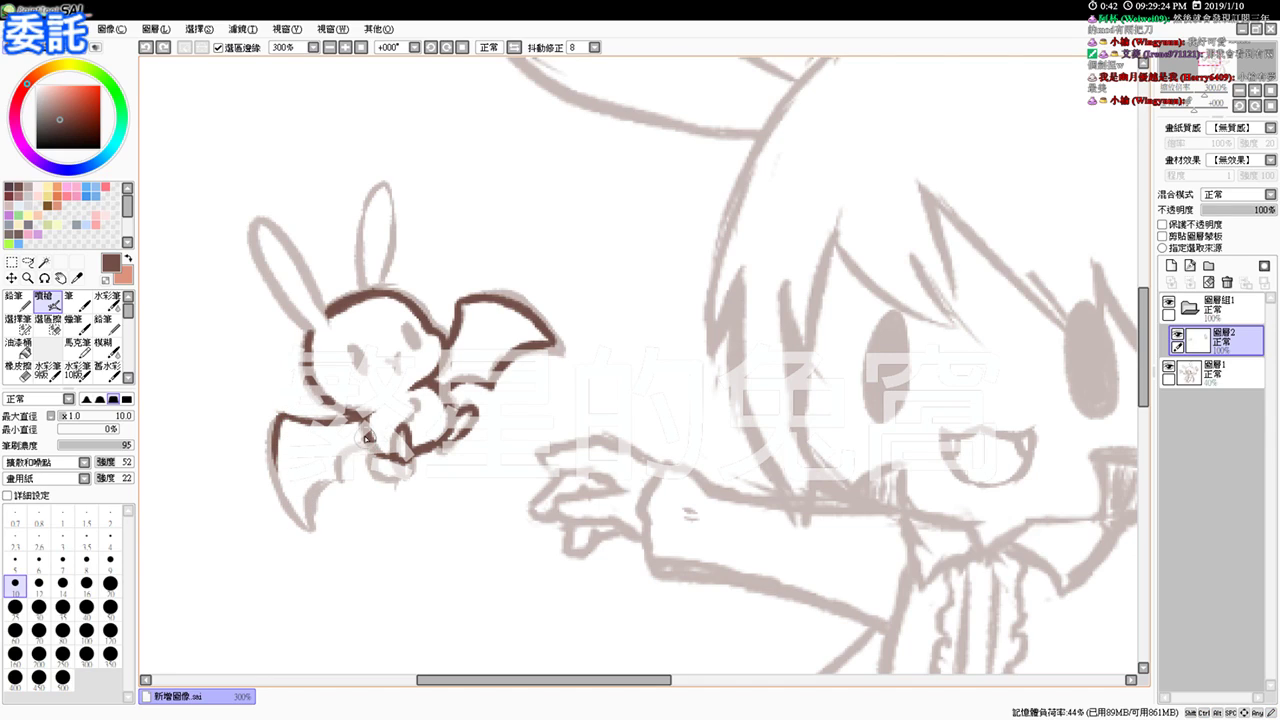
# Step: Trace the outer edge and scalloped inner edge of the left bunny's lowered wing, redrawing strokes until they meet at the tip
pyautogui.moveTo(365, 433); pyautogui.dragTo(336, 462)
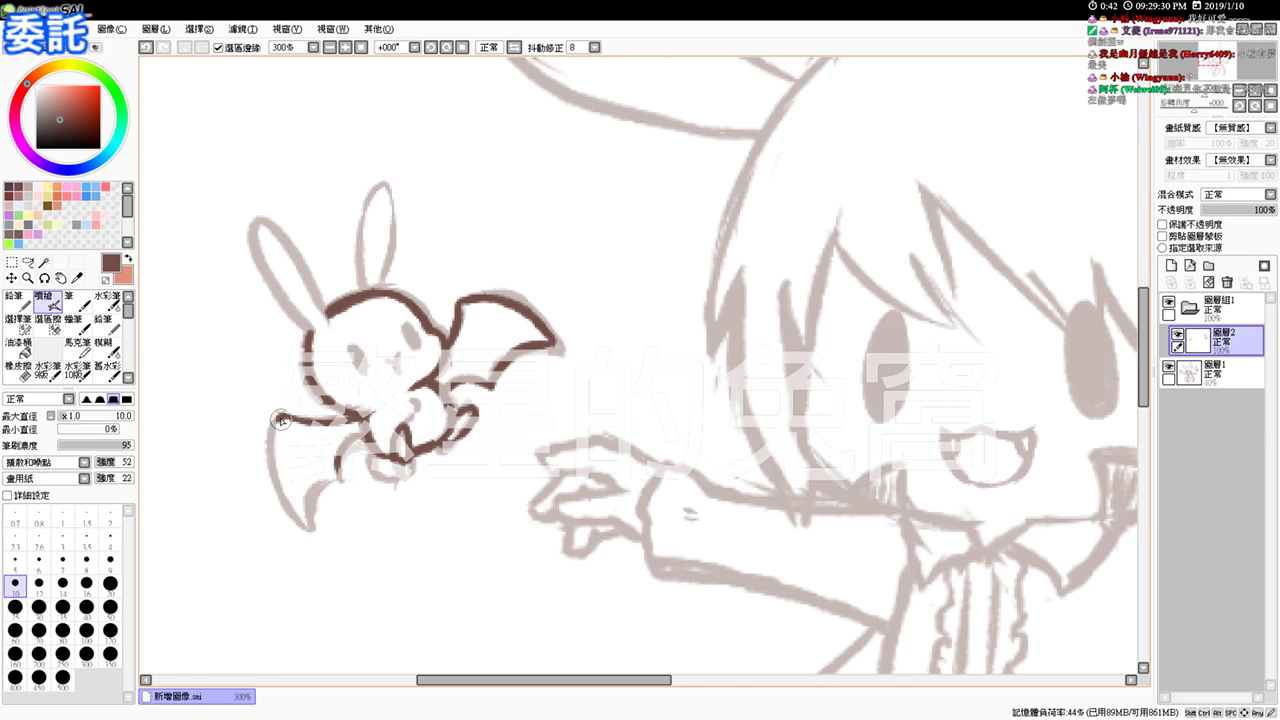
pyautogui.moveTo(281, 420)
pyautogui.mouseDown()
pyautogui.moveTo(264, 456)
pyautogui.moveTo(284, 535)
pyautogui.mouseUp()
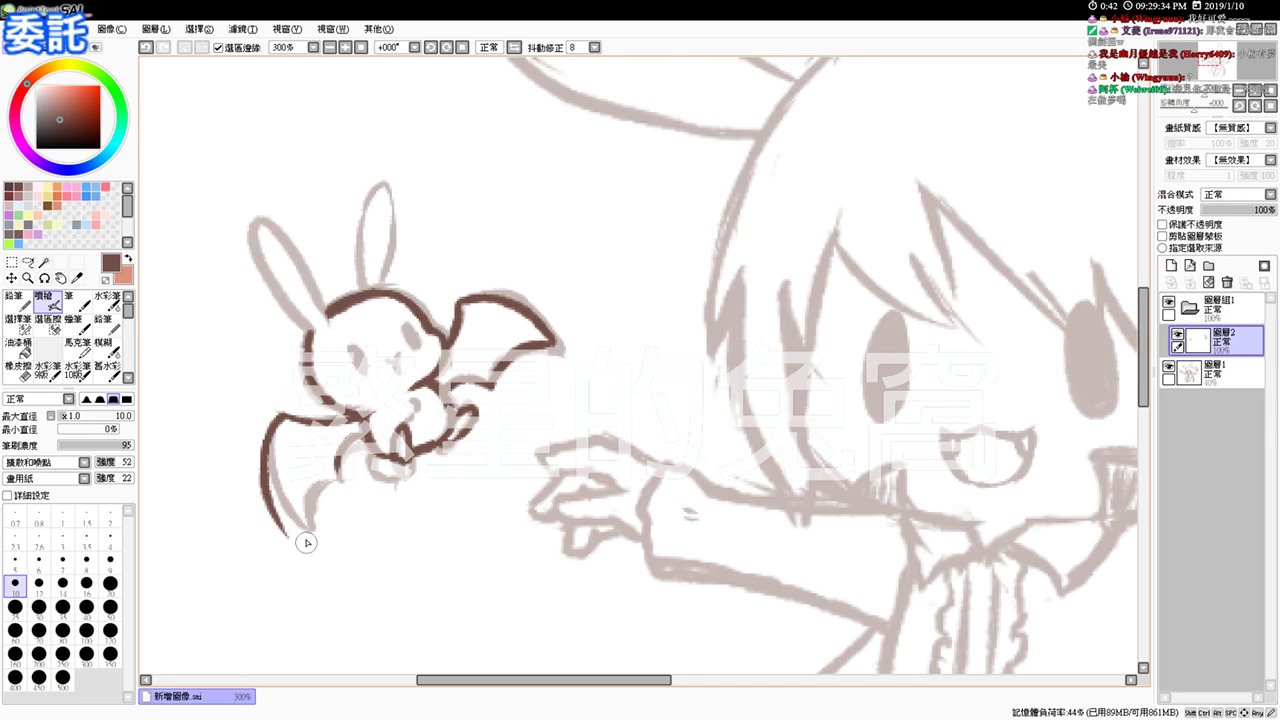
pyautogui.hotkey('ctrl', 'z')
pyautogui.moveTo(265, 443); pyautogui.dragTo(286, 526)
pyautogui.hotkey('ctrl', 'z')
pyautogui.moveTo(265, 446)
pyautogui.mouseDown()
pyautogui.moveTo(263, 487)
pyautogui.moveTo(285, 525)
pyautogui.mouseUp()
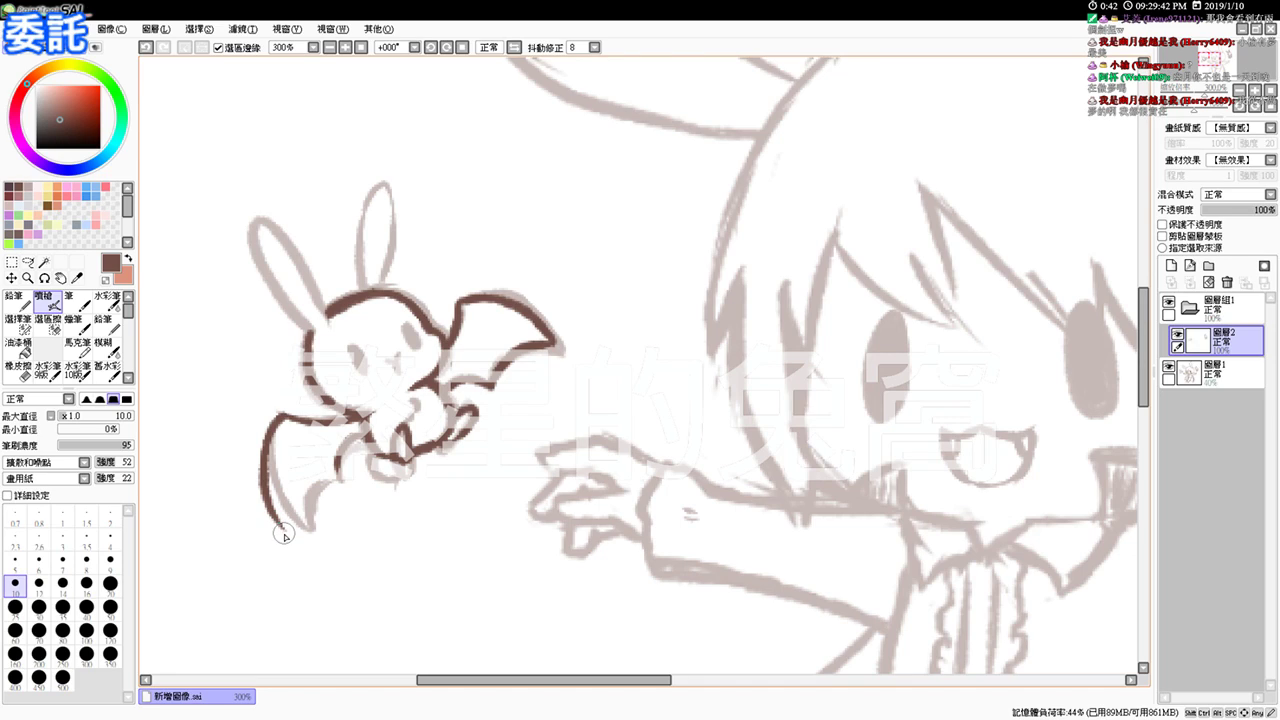
pyautogui.moveTo(284, 533)
pyautogui.mouseDown()
pyautogui.moveTo(309, 493)
pyautogui.moveTo(288, 510)
pyautogui.moveTo(296, 501)
pyautogui.moveTo(340, 484)
pyautogui.moveTo(339, 462)
pyautogui.mouseUp()
pyautogui.hotkey('ctrl', 'z')
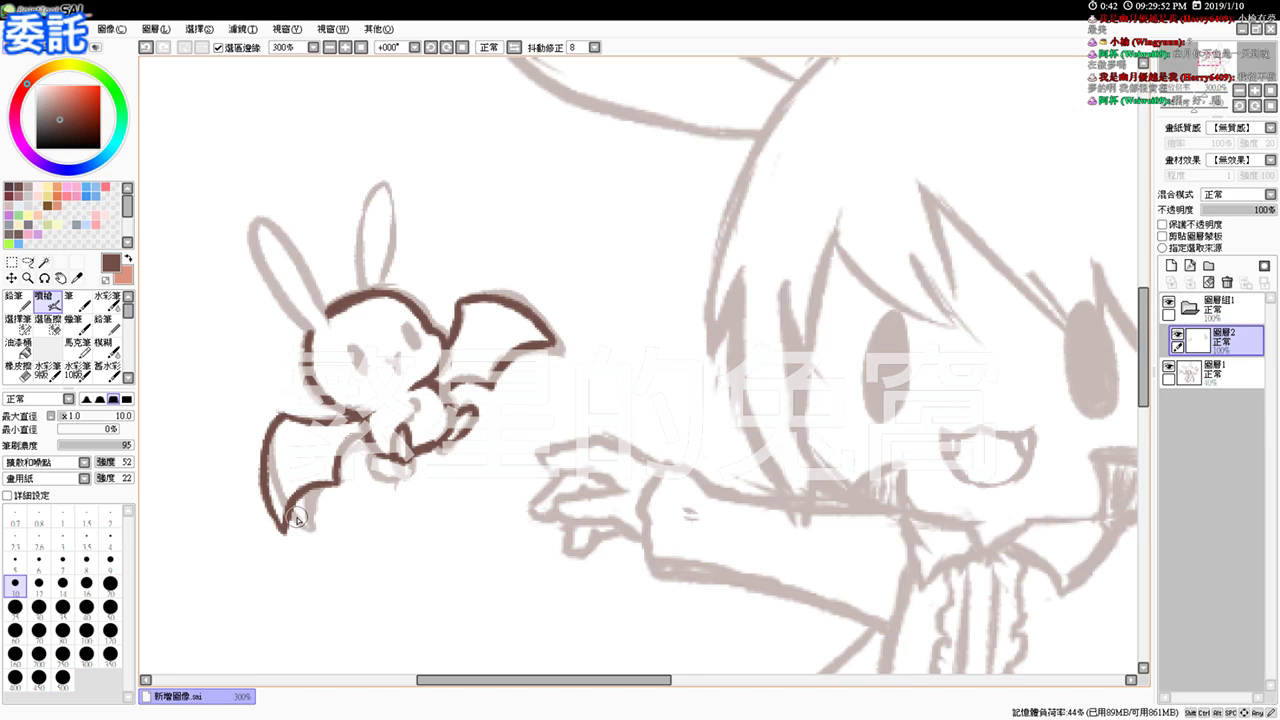
# Step: Trace both ears of the left bunny from the tips down to the head, redoing the strokes that miss
pyautogui.moveTo(253, 241); pyautogui.dragTo(309, 335)
pyautogui.hotkey('ctrl', 'z')
pyautogui.moveTo(252, 246); pyautogui.dragTo(311, 333)
pyautogui.moveTo(250, 244)
pyautogui.mouseDown()
pyautogui.moveTo(268, 221)
pyautogui.moveTo(293, 242)
pyautogui.moveTo(323, 317)
pyautogui.mouseUp()
pyautogui.moveTo(371, 190); pyautogui.dragTo(362, 283)
pyautogui.moveTo(370, 190)
pyautogui.mouseDown()
pyautogui.moveTo(397, 188)
pyautogui.moveTo(412, 218)
pyautogui.moveTo(386, 276)
pyautogui.mouseUp()
pyautogui.hotkey('ctrl', 'z')
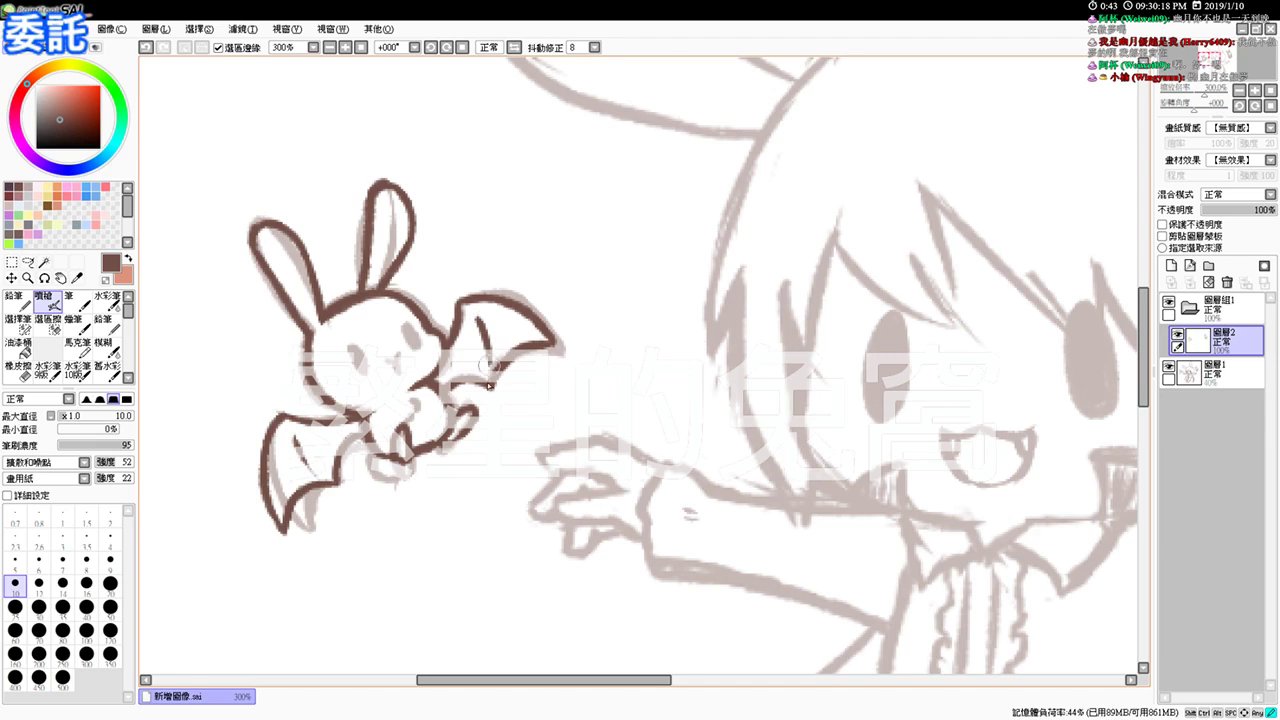
# Step: Draw the left bunny's eyes and small mouth, and trace the foot beneath its body
pyautogui.moveTo(357, 348)
pyautogui.mouseDown()
pyautogui.moveTo(355, 362)
pyautogui.moveTo(412, 345)
pyautogui.mouseUp()
pyautogui.moveTo(406, 327); pyautogui.dragTo(413, 341)
pyautogui.moveTo(405, 327)
pyautogui.mouseDown()
pyautogui.moveTo(415, 346)
pyautogui.moveTo(395, 361)
pyautogui.mouseUp()
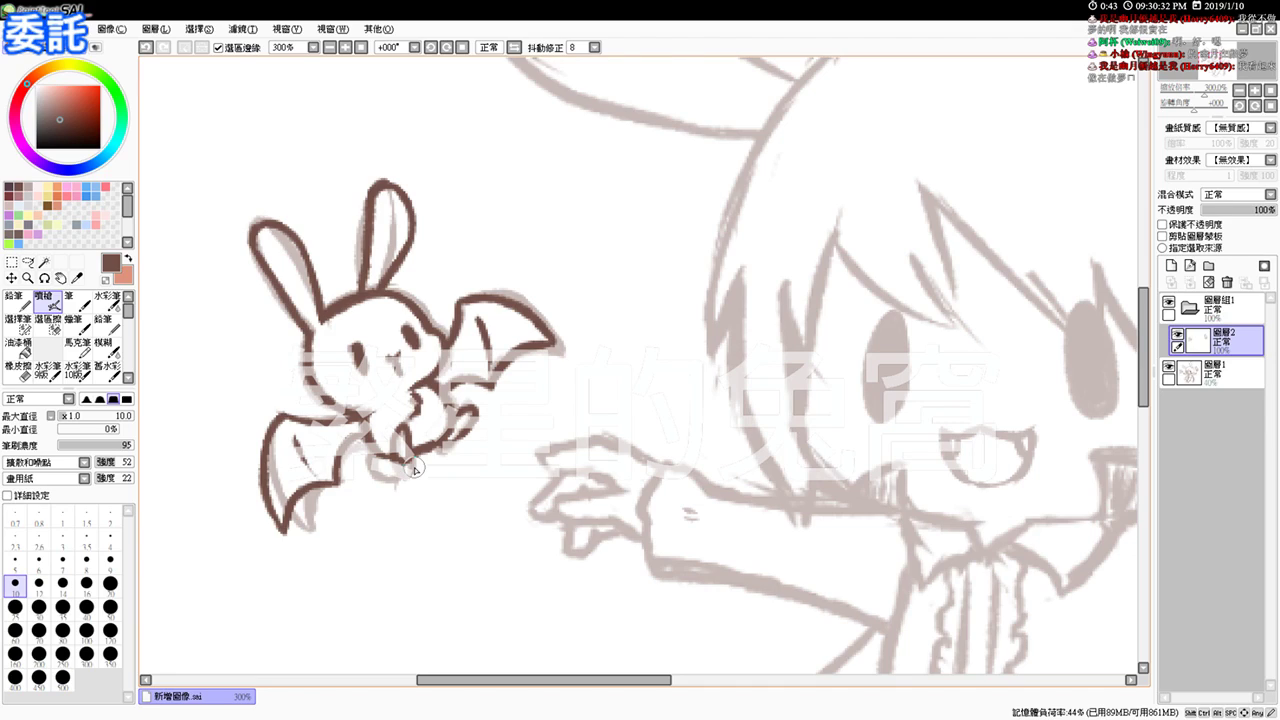
pyautogui.moveTo(378, 458)
pyautogui.mouseDown()
pyautogui.moveTo(382, 474)
pyautogui.moveTo(414, 467)
pyautogui.mouseUp()
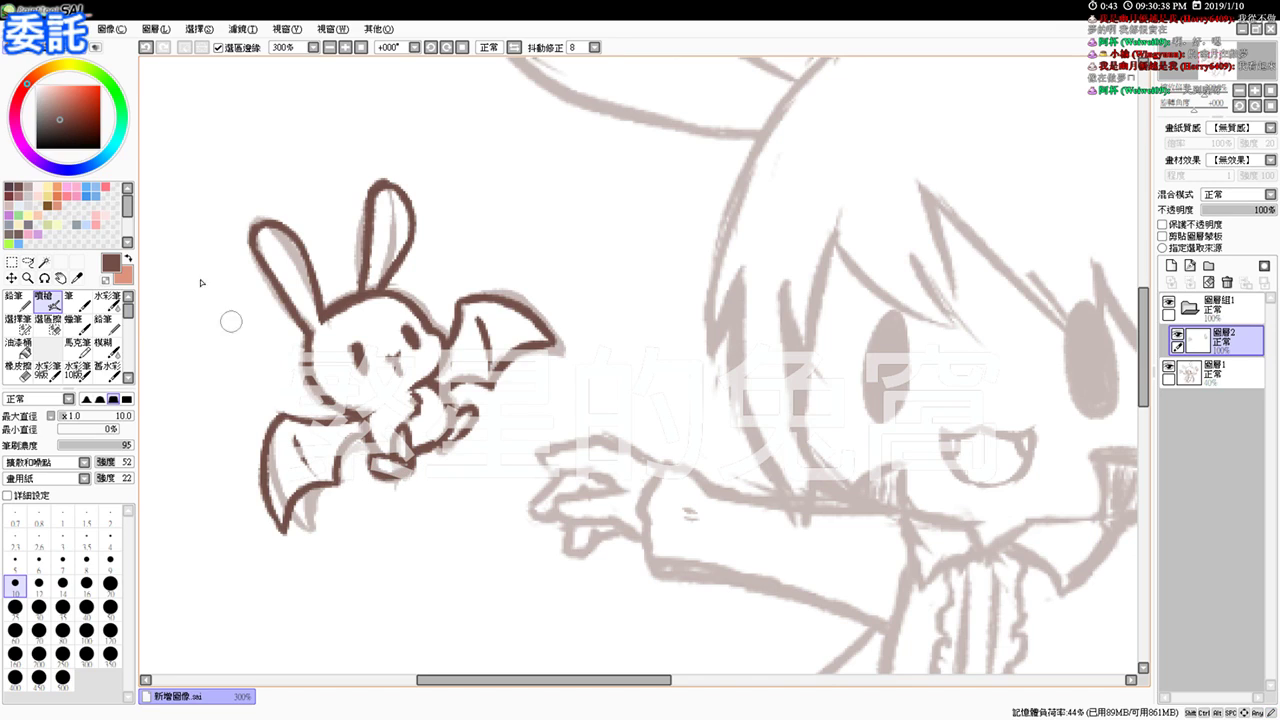
# Step: View the whole canvas at 100% and briefly hide the sketch layer to check the two traced bunnies
pyautogui.click(360, 47)
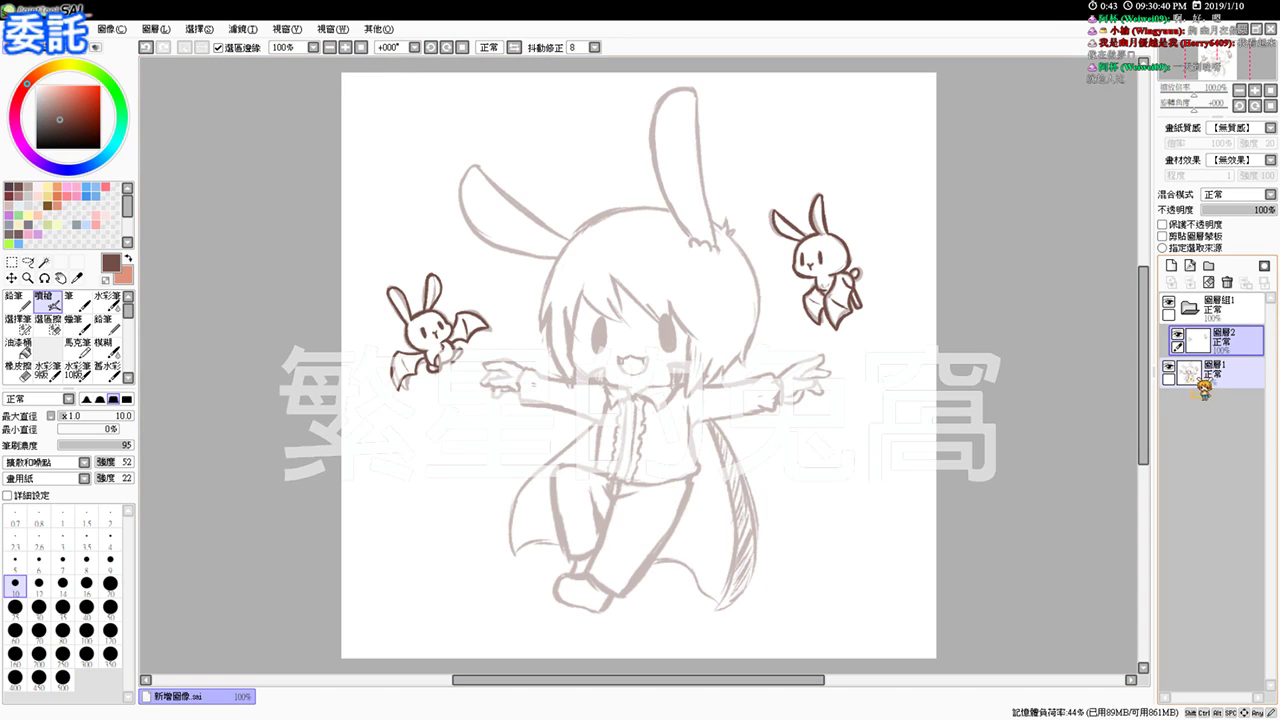
pyautogui.click(1168, 368)
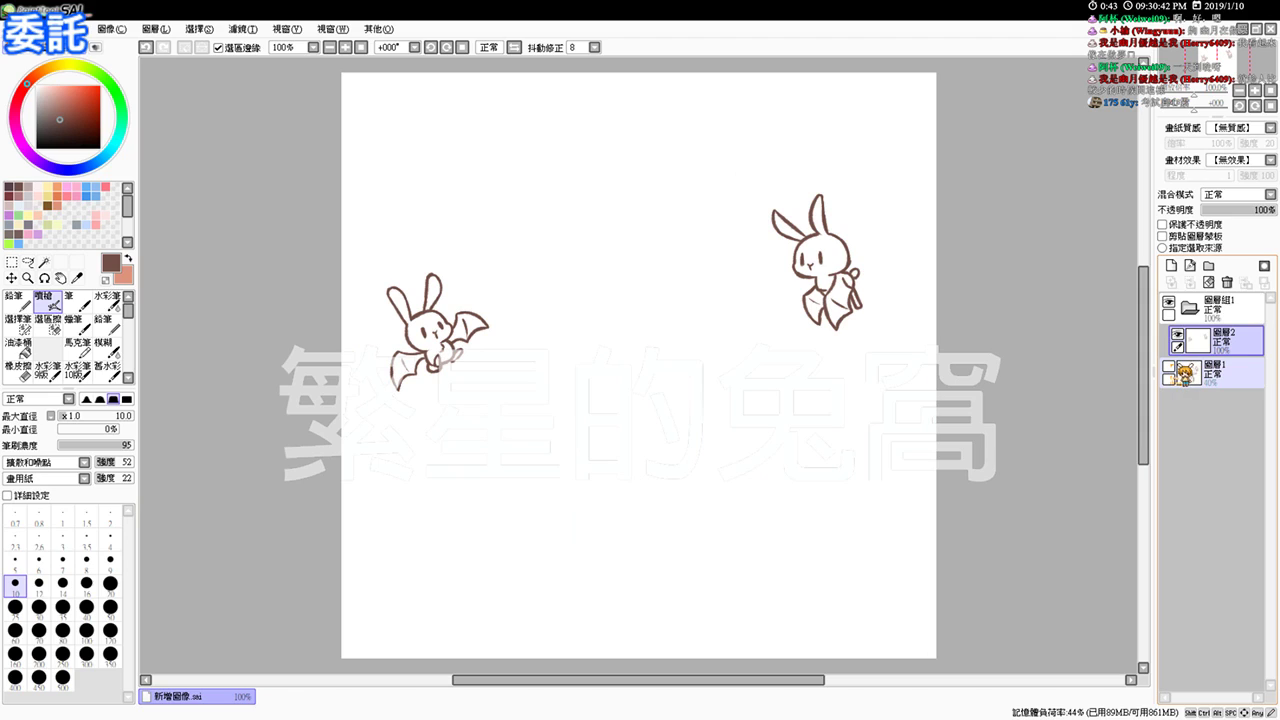
pyautogui.click(1168, 370)
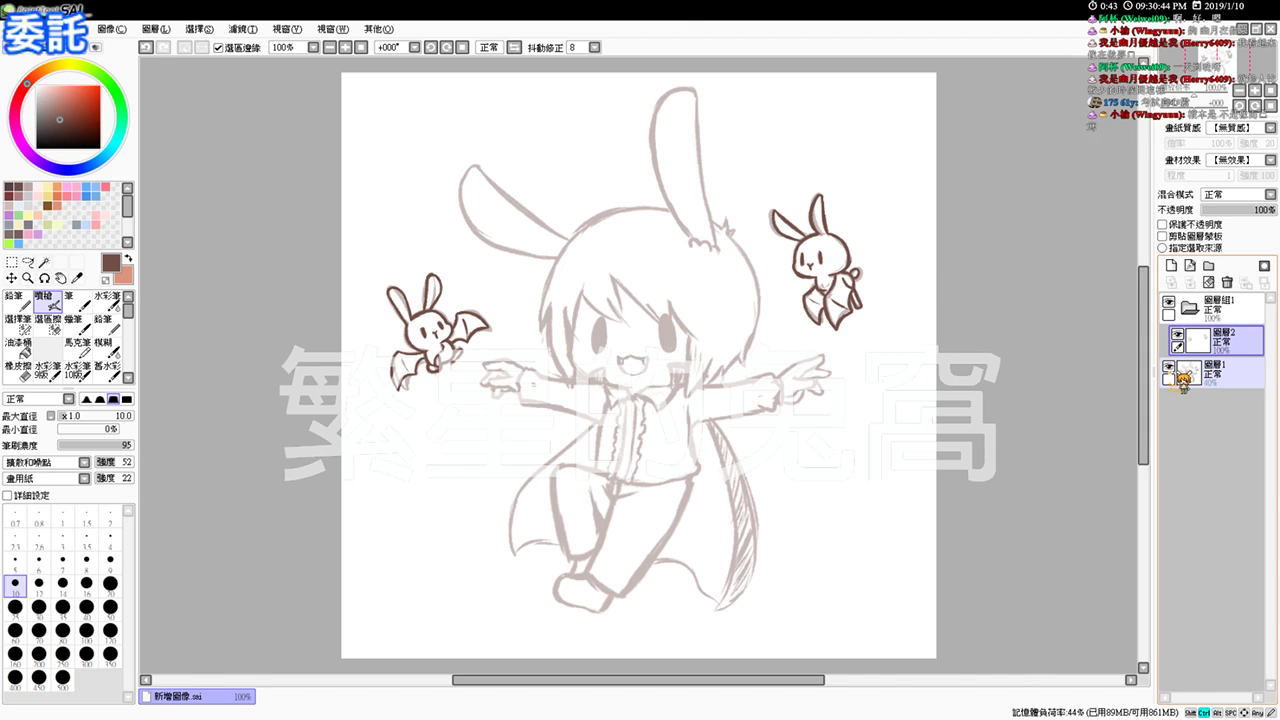
# Step: Start tracing the character's fringe with a size 12 brush, redrawing the short strand beside the left eye
pyautogui.hotkey('ctrl', '+')
pyautogui.hotkey('ctrl', '+')
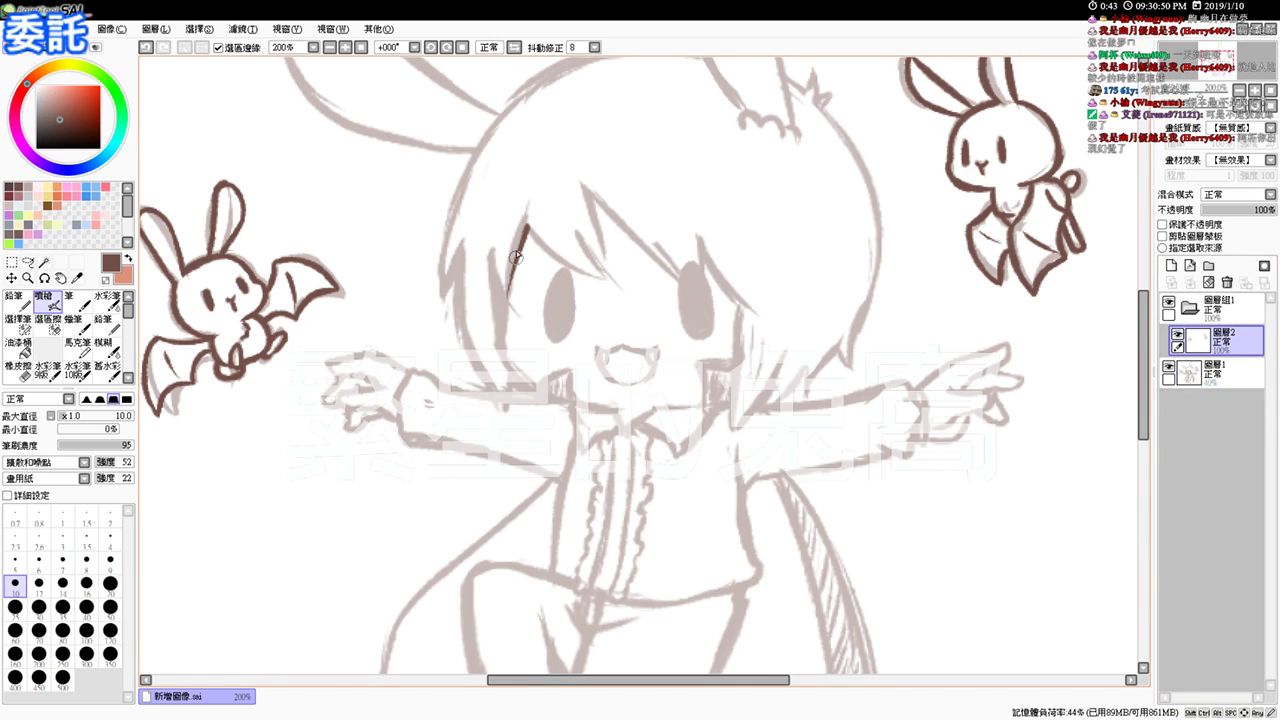
pyautogui.moveTo(525, 226); pyautogui.dragTo(507, 287)
pyautogui.moveTo(487, 252)
pyautogui.mouseDown()
pyautogui.moveTo(502, 304)
pyautogui.moveTo(498, 274)
pyautogui.moveTo(516, 307)
pyautogui.mouseUp()
pyautogui.hotkey('ctrl', 'z')
pyautogui.hotkey('ctrl', 'z')
pyautogui.hotkey('ctrl', 'z')
pyautogui.moveTo(490, 254); pyautogui.dragTo(518, 311)
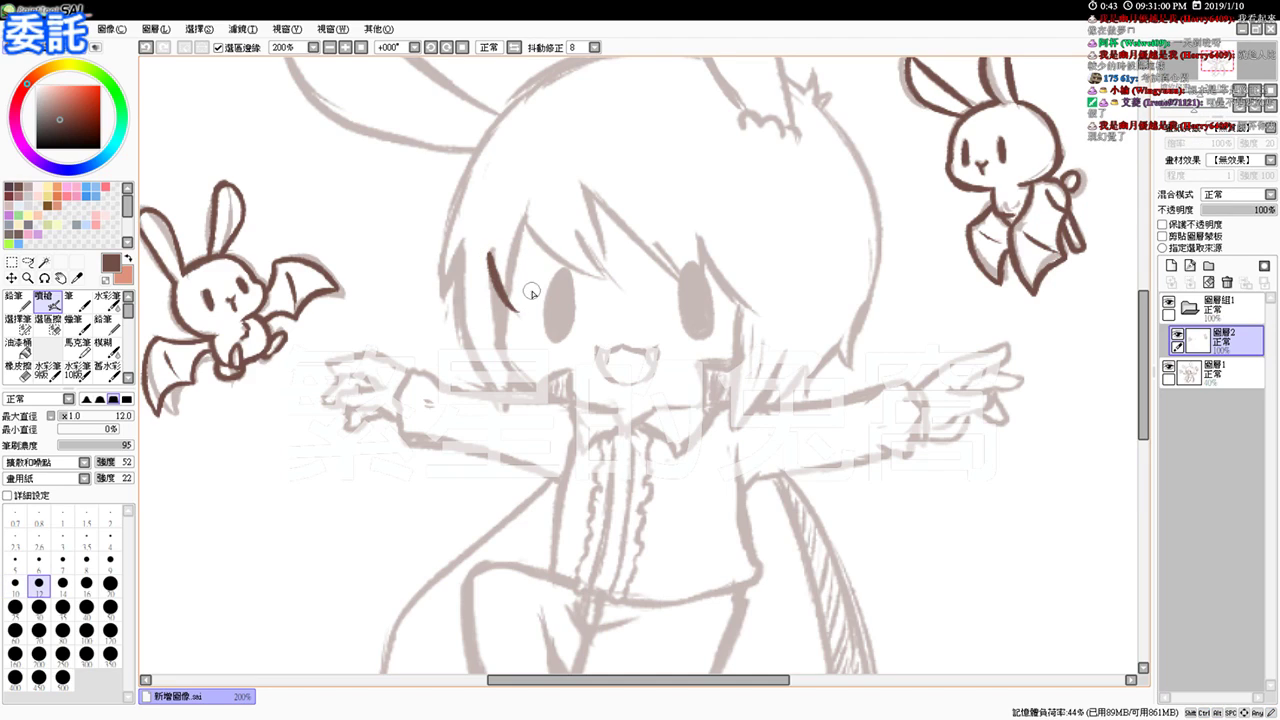
# Step: Trace the pointed fringe tips across the forehead and the slanted strand above the right eye, redoing strokes that miss
pyautogui.moveTo(532, 230)
pyautogui.mouseDown()
pyautogui.moveTo(517, 308)
pyautogui.moveTo(500, 293)
pyautogui.mouseUp()
pyautogui.moveTo(521, 214); pyautogui.dragTo(618, 285)
pyautogui.moveTo(568, 220)
pyautogui.mouseDown()
pyautogui.moveTo(621, 294)
pyautogui.moveTo(604, 247)
pyautogui.moveTo(602, 281)
pyautogui.mouseUp()
pyautogui.moveTo(582, 186); pyautogui.dragTo(604, 258)
pyautogui.hotkey('ctrl', 'z')
pyautogui.moveTo(583, 187); pyautogui.dragTo(610, 261)
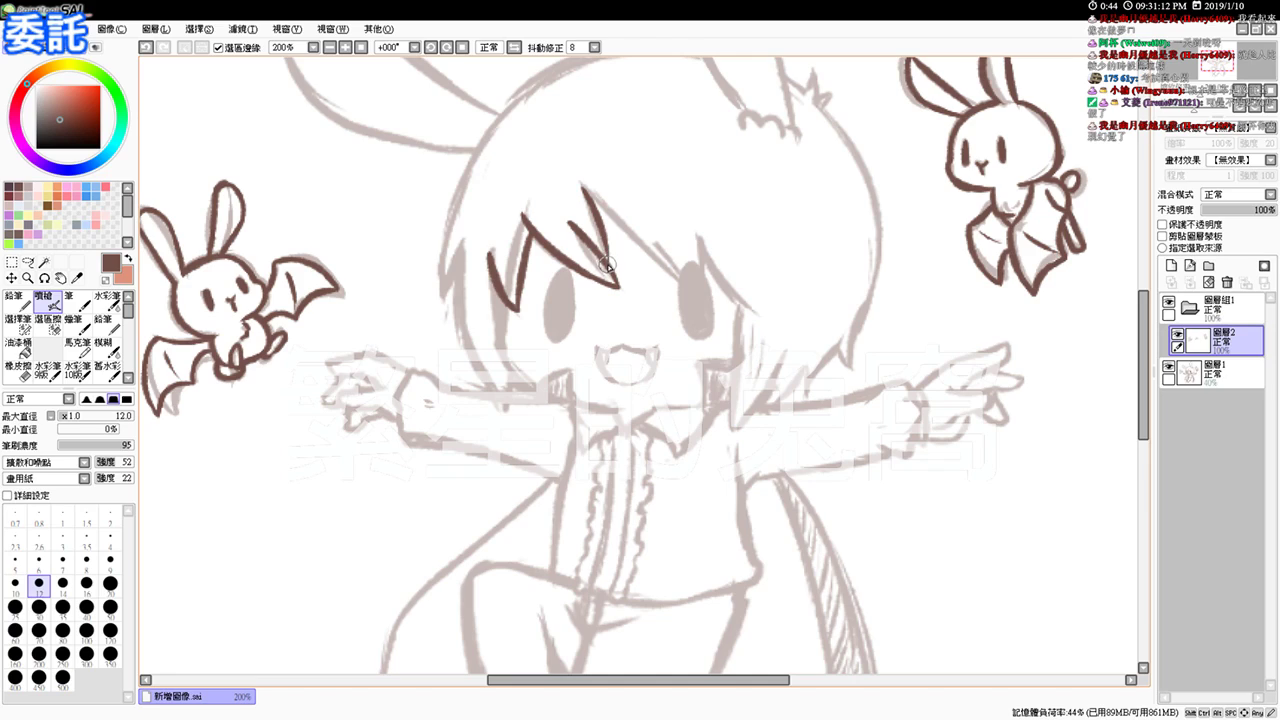
pyautogui.moveTo(582, 186); pyautogui.dragTo(678, 282)
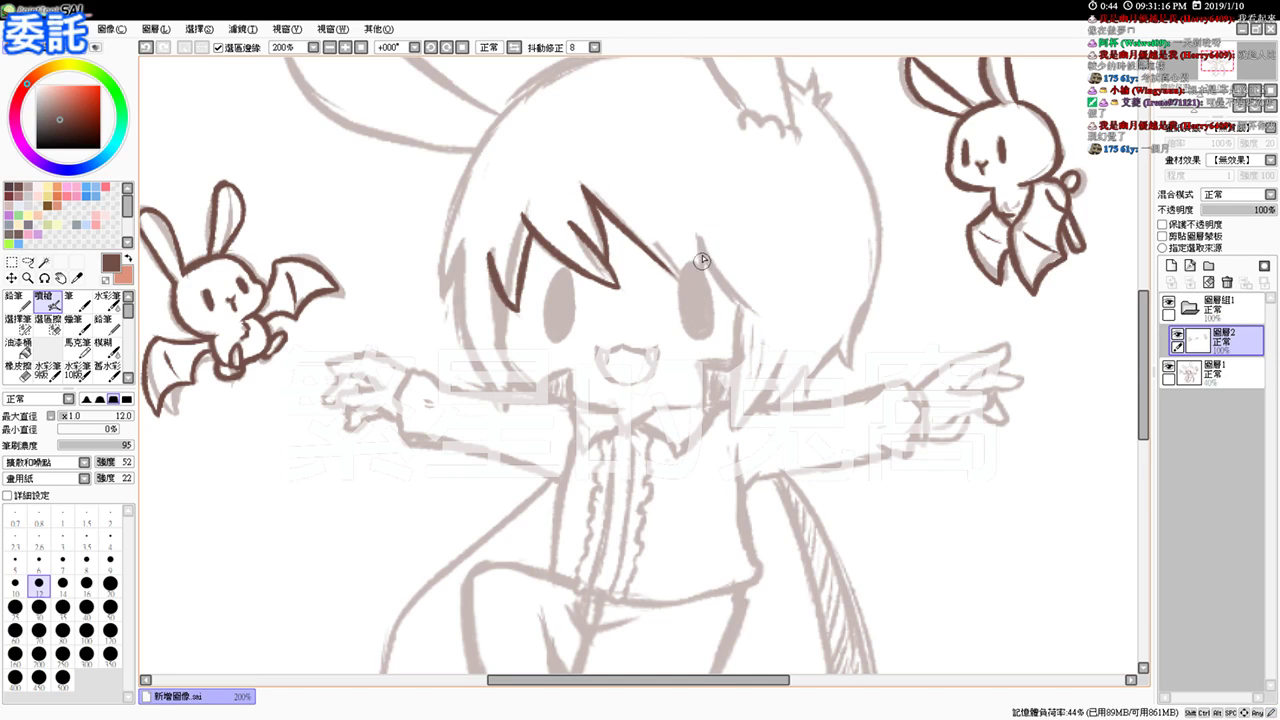
pyautogui.moveTo(701, 246); pyautogui.dragTo(764, 326)
pyautogui.hotkey('ctrl', 'z')
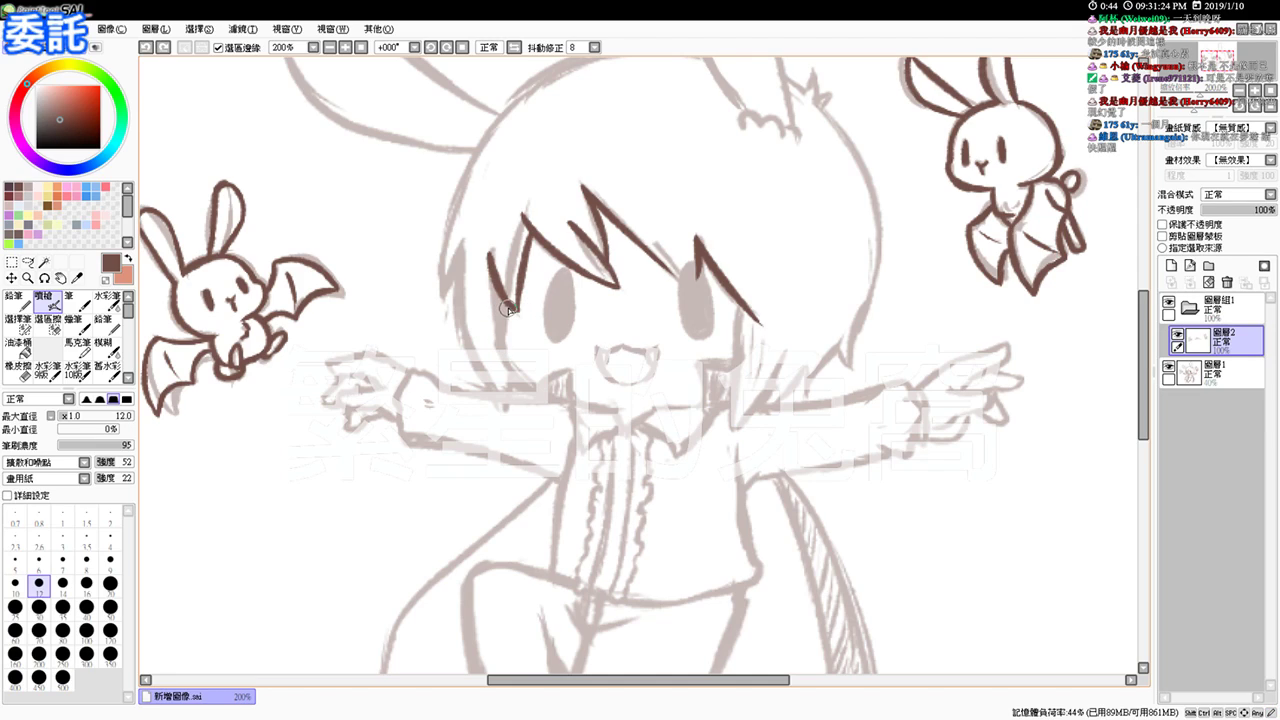
# Step: Trace the long hair lock along the left side of the face down to its tip, redoing strokes that miss
pyautogui.moveTo(502, 298); pyautogui.dragTo(507, 356)
pyautogui.moveTo(462, 246)
pyautogui.mouseDown()
pyautogui.moveTo(510, 408)
pyautogui.moveTo(512, 391)
pyautogui.mouseUp()
pyautogui.hotkey('ctrl', 'z')
pyautogui.hotkey('ctrl', 'z')
pyautogui.hotkey('ctrl', 'z')
pyautogui.hotkey('ctrl', 'z')
pyautogui.hotkey('ctrl', 'z')
pyautogui.hotkey('ctrl', 'z')
pyautogui.hotkey('ctrl', 'z')
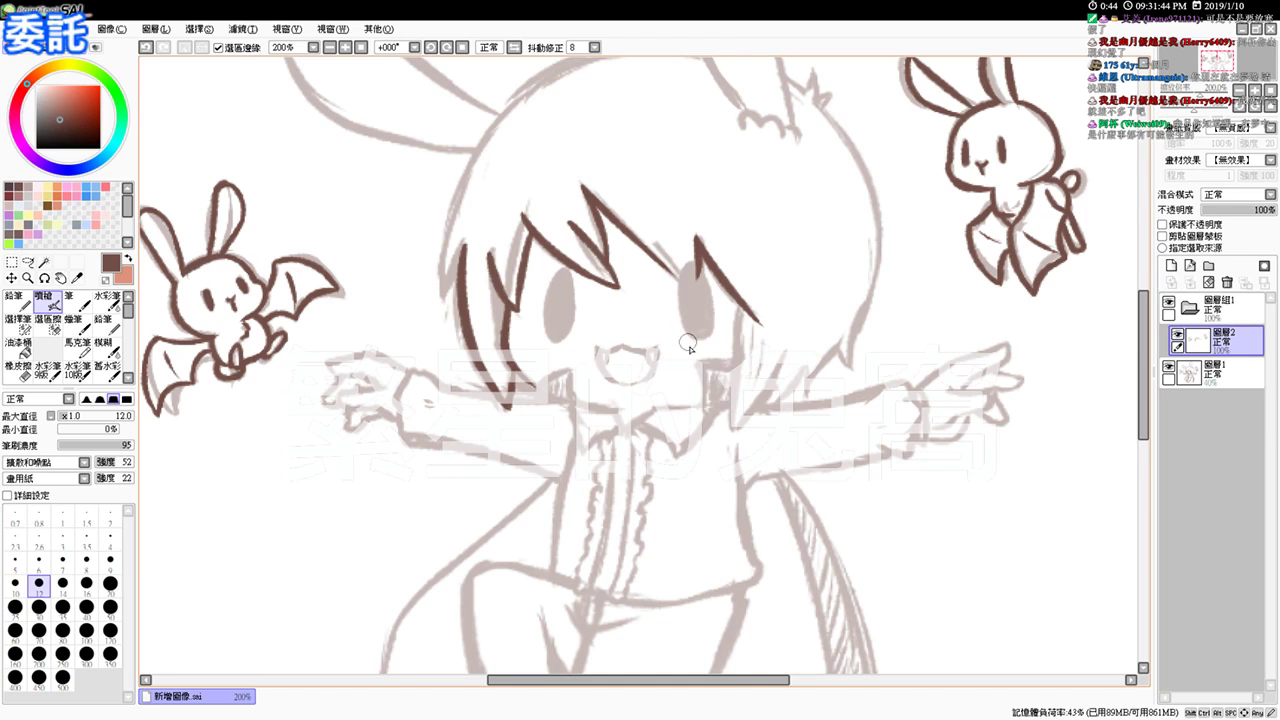
# Step: Trace the hair lock along the right side of the face and its short outer edge, redoing strokes until they fit
pyautogui.moveTo(744, 312); pyautogui.dragTo(734, 418)
pyautogui.hotkey('ctrl', 'z')
pyautogui.moveTo(744, 310); pyautogui.dragTo(737, 426)
pyautogui.moveTo(744, 350)
pyautogui.mouseDown()
pyautogui.moveTo(737, 428)
pyautogui.moveTo(785, 362)
pyautogui.moveTo(738, 431)
pyautogui.mouseUp()
pyautogui.hotkey('ctrl', 'z')
pyautogui.moveTo(788, 356); pyautogui.dragTo(759, 407)
pyautogui.hotkey('ctrl', 'z')
pyautogui.moveTo(788, 357); pyautogui.dragTo(768, 394)
pyautogui.hotkey('ctrl', 'z')
pyautogui.moveTo(790, 347); pyautogui.dragTo(772, 392)
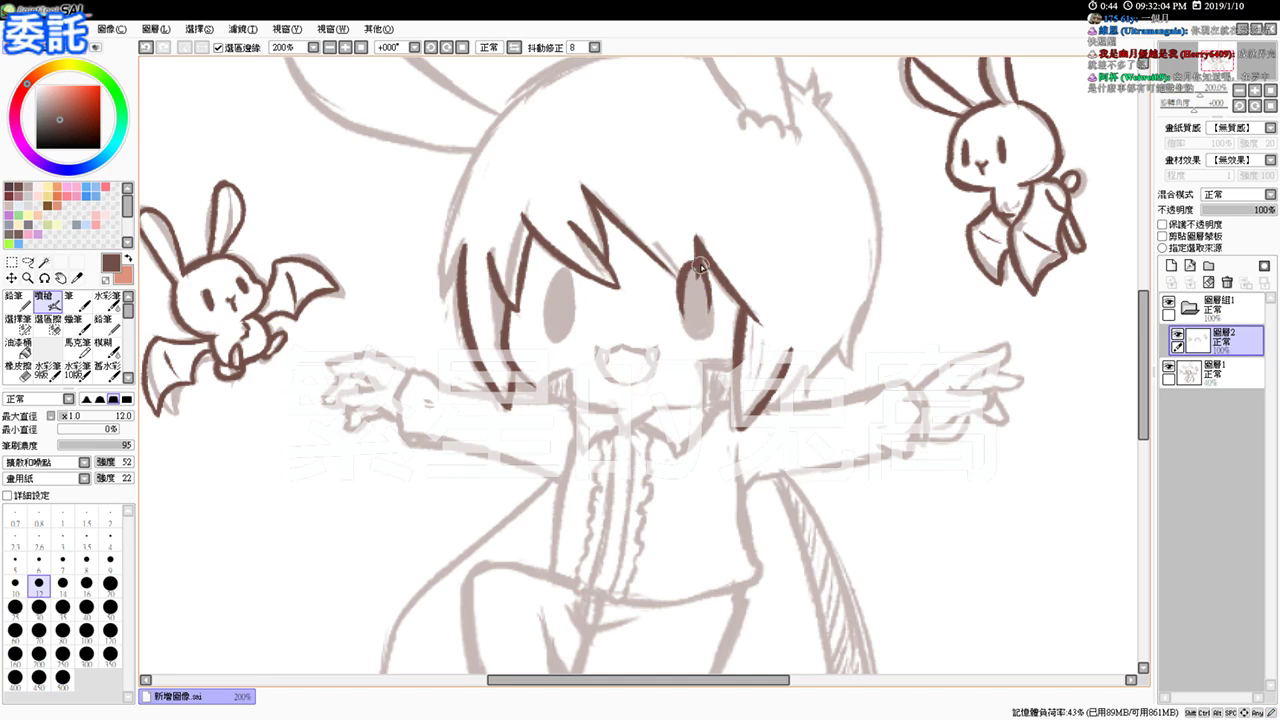
pyautogui.moveTo(683, 322)
pyautogui.mouseDown()
pyautogui.moveTo(716, 317)
pyautogui.moveTo(711, 291)
pyautogui.moveTo(709, 331)
pyautogui.moveTo(711, 296)
pyautogui.moveTo(700, 332)
pyautogui.mouseUp()
pyautogui.moveTo(691, 289)
pyautogui.mouseDown()
pyautogui.moveTo(692, 324)
pyautogui.moveTo(692, 269)
pyautogui.moveTo(701, 323)
pyautogui.moveTo(686, 288)
pyautogui.mouseUp()
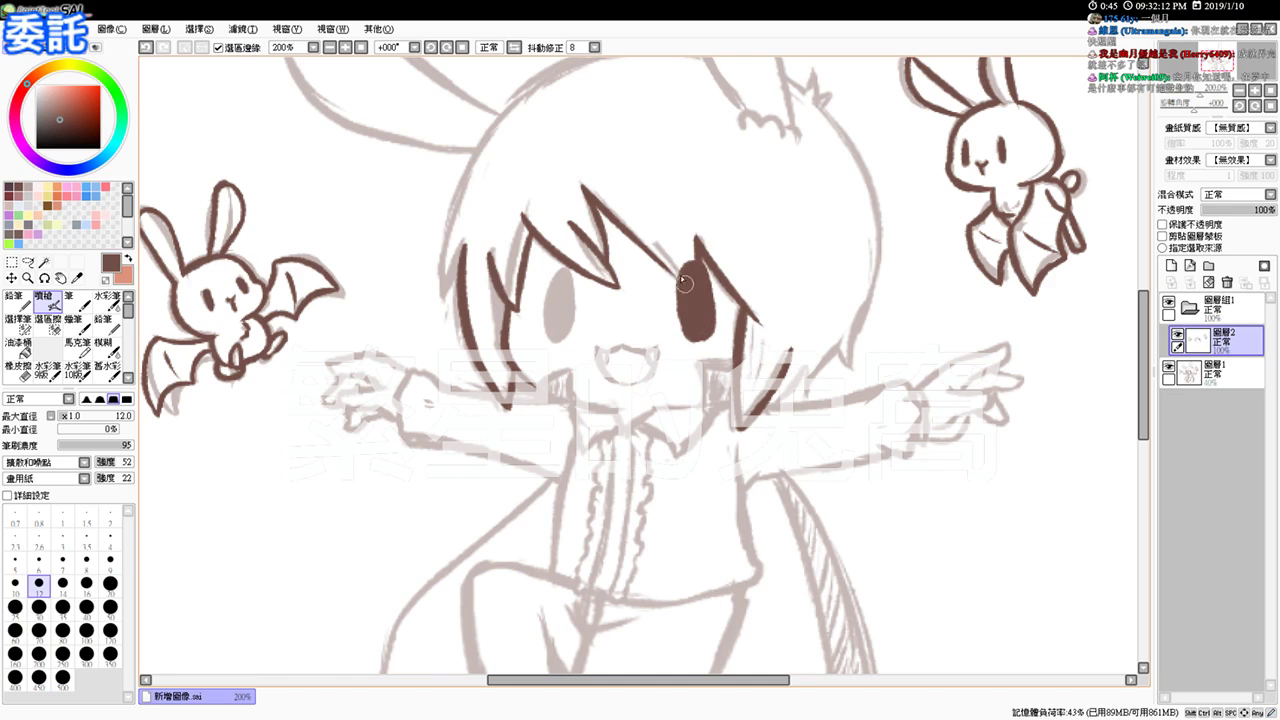
pyautogui.moveTo(640, 241); pyautogui.dragTo(676, 277)
pyautogui.hotkey('ctrl', 'z')
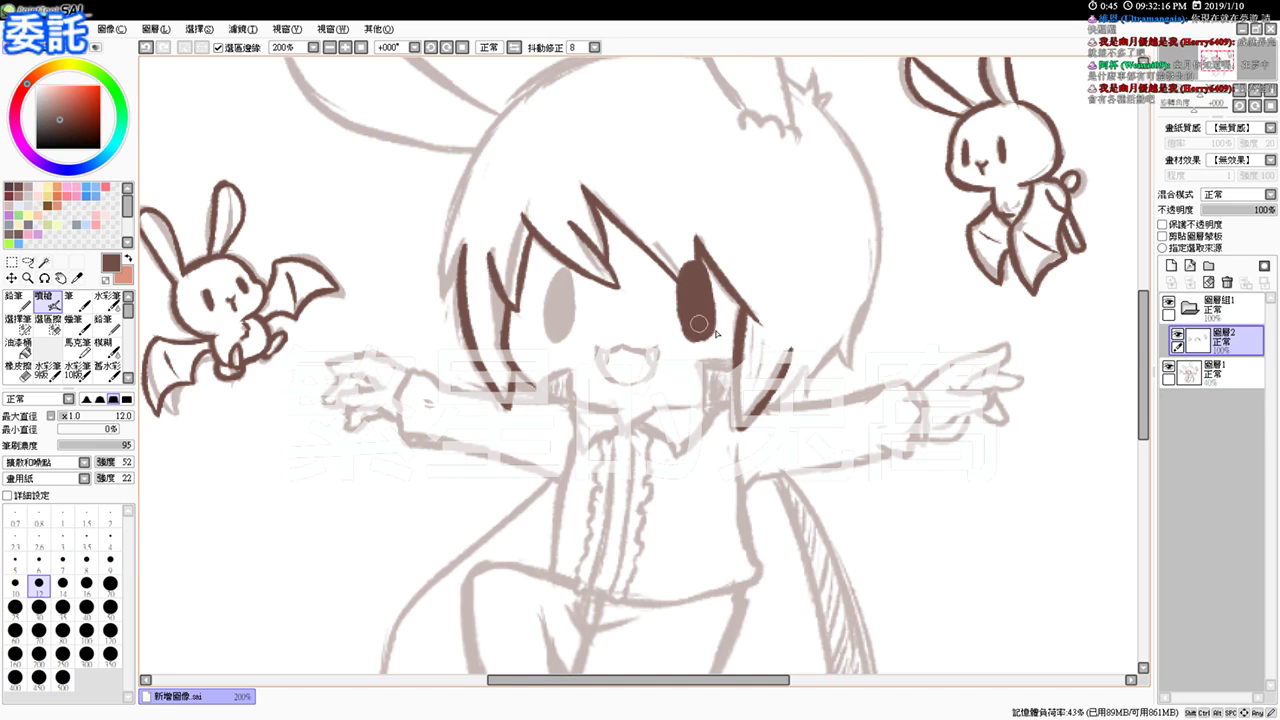
pyautogui.press('e')
pyautogui.moveTo(679, 335); pyautogui.dragTo(719, 340)
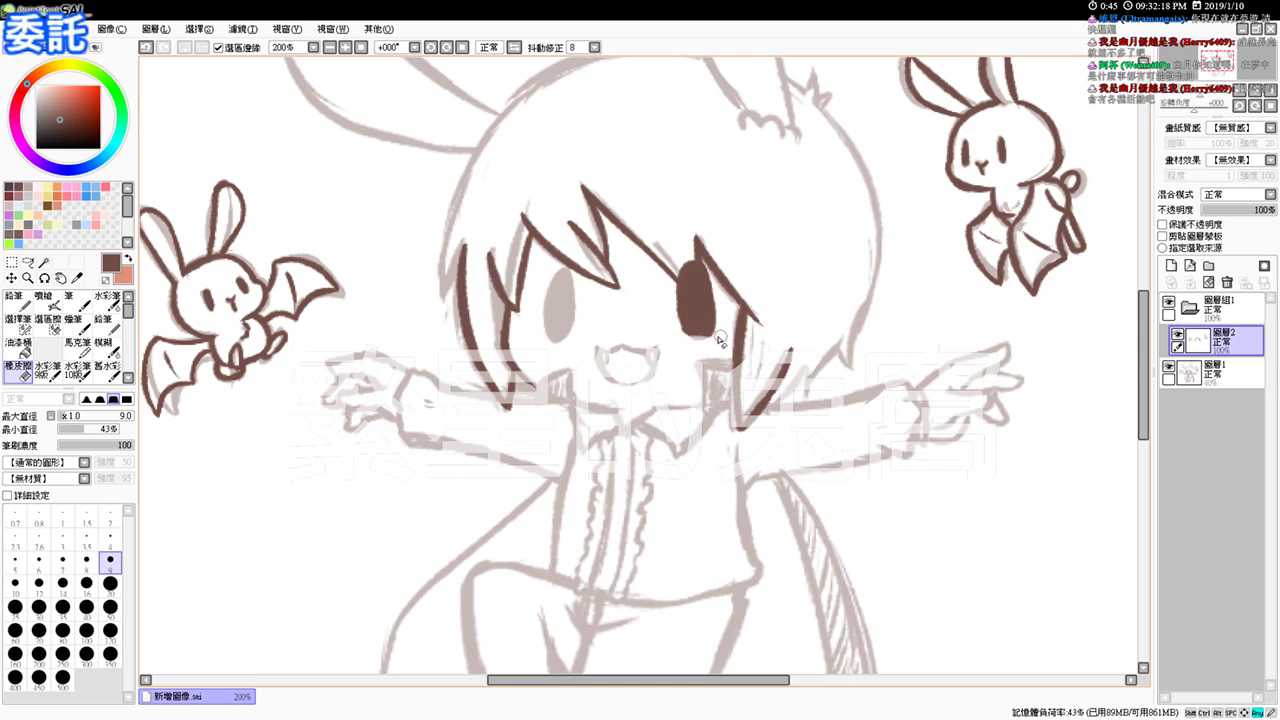
pyautogui.press('b')
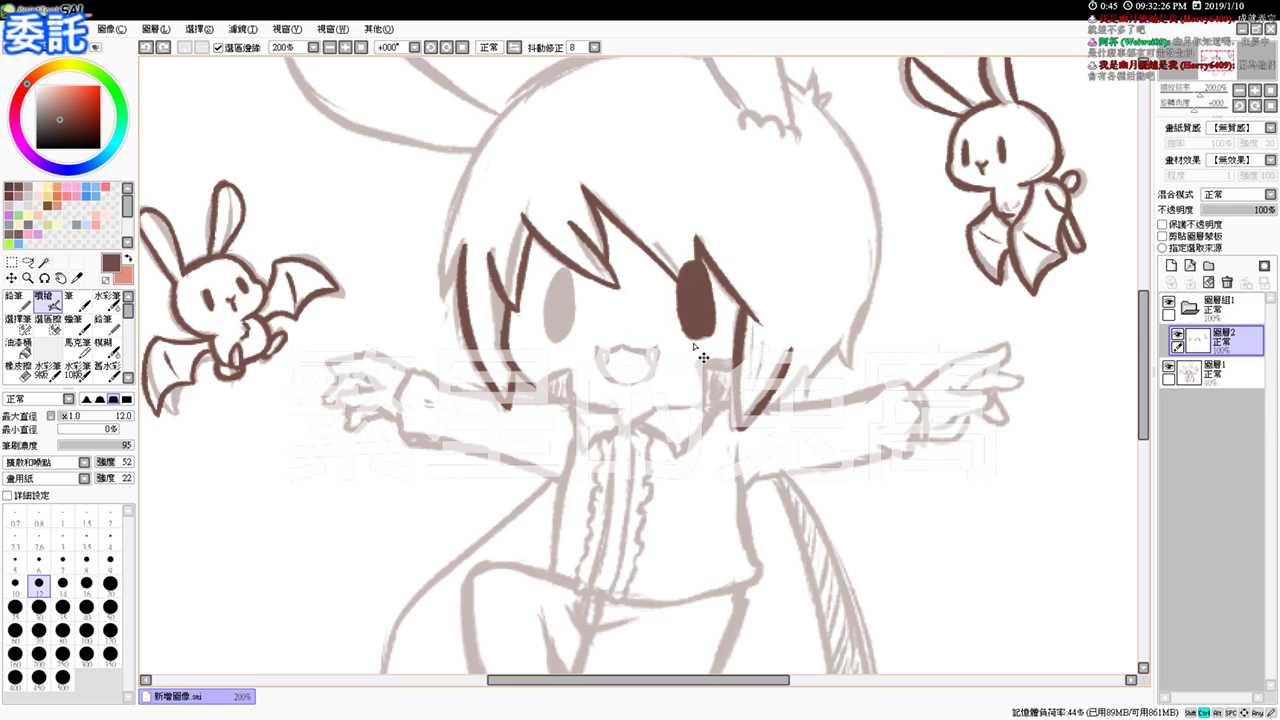
pyautogui.hotkey('ctrl', 'z')
pyautogui.hotkey('ctrl', 'z')
pyautogui.hotkey('ctrl', 'z')
pyautogui.hotkey('ctrl', 'z')
pyautogui.hotkey('ctrl', 'z')
pyautogui.hotkey('ctrl', 'z')
pyautogui.hotkey('ctrl', 'z')
pyautogui.hotkey('ctrl', 'z')
pyautogui.hotkey('ctrl', 'z')
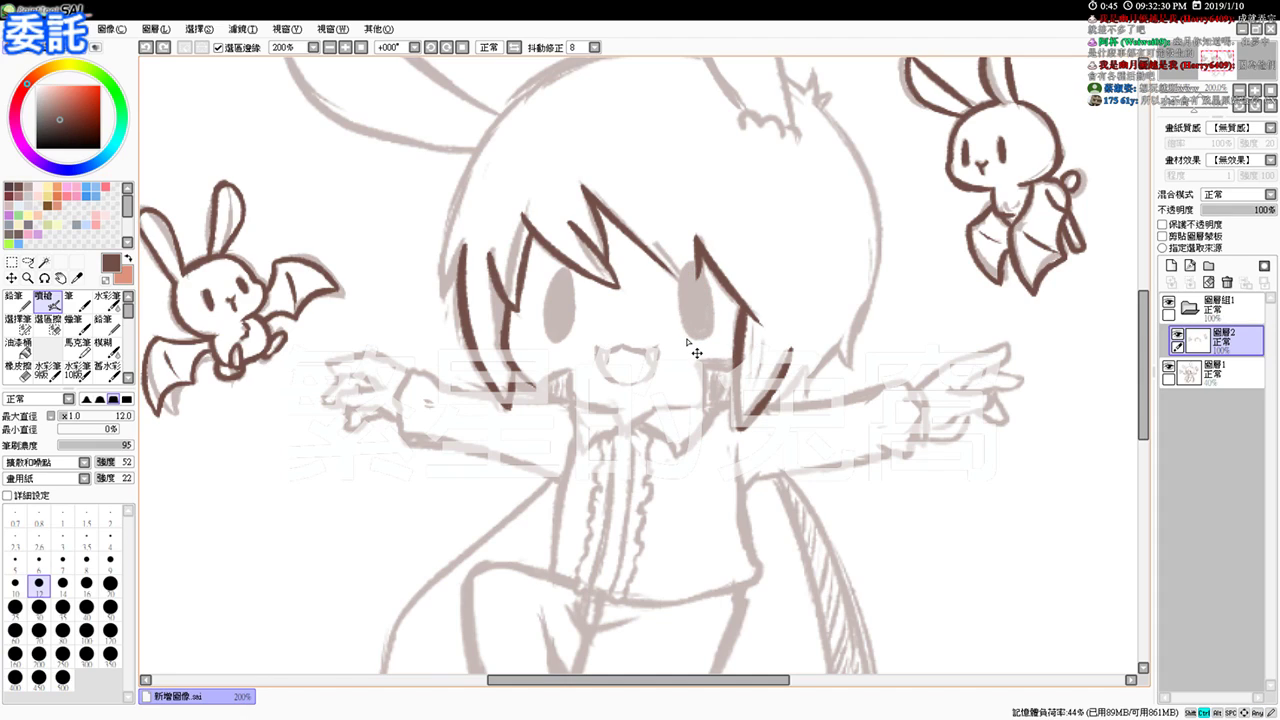
# Step: Draw and fill the character's left eye as a solid brown oval over the sketch, undoing the strokes that miss
pyautogui.moveTo(566, 312); pyautogui.dragTo(561, 318)
pyautogui.hotkey('ctrl', 'z')
pyautogui.hotkey('ctrl', 'z')
pyautogui.hotkey('ctrl', 'z')
pyautogui.moveTo(566, 268)
pyautogui.mouseDown()
pyautogui.moveTo(553, 336)
pyautogui.moveTo(568, 327)
pyautogui.moveTo(558, 333)
pyautogui.moveTo(556, 289)
pyautogui.moveTo(552, 322)
pyautogui.moveTo(563, 287)
pyautogui.moveTo(554, 337)
pyautogui.mouseUp()
pyautogui.hotkey('ctrl', 'z')
pyautogui.hotkey('ctrl', 'z')
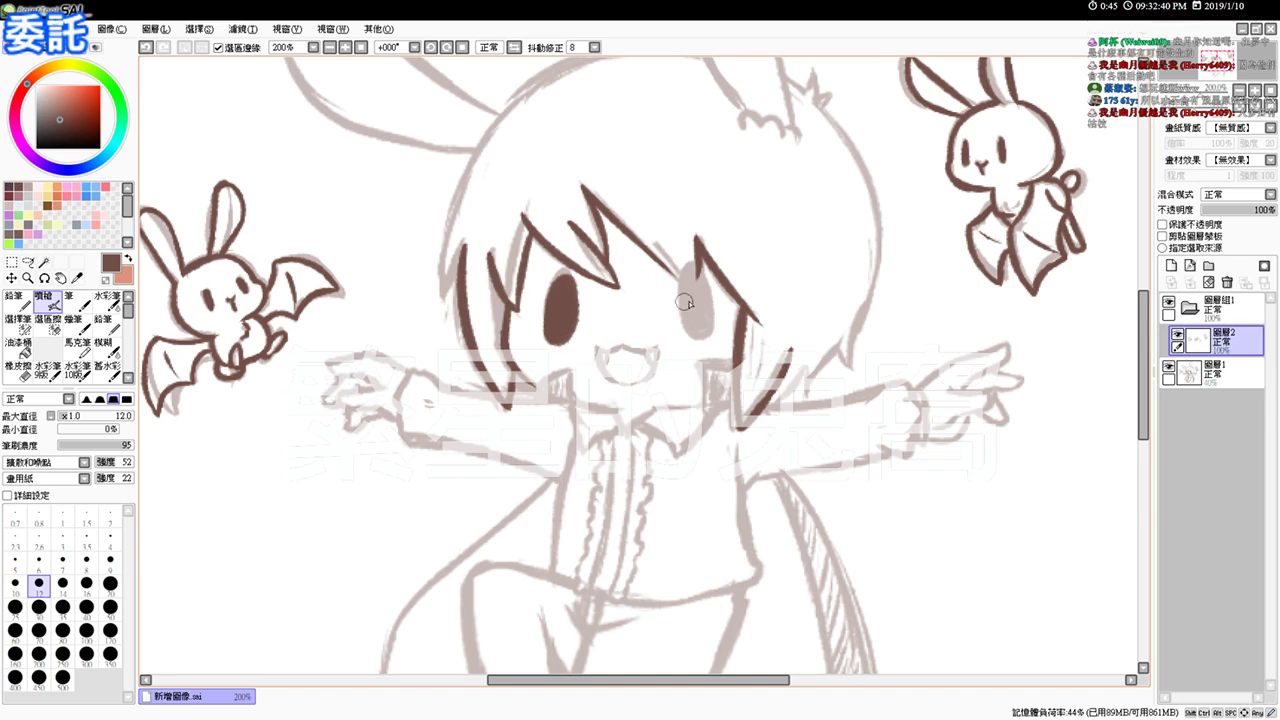
# Step: Fill the character's right eye as a solid oval and extend the fringe line down to meet it
pyautogui.moveTo(682, 305); pyautogui.dragTo(698, 342)
pyautogui.moveTo(686, 272); pyautogui.dragTo(705, 335)
pyautogui.moveTo(633, 242); pyautogui.dragTo(688, 290)
pyautogui.hotkey('ctrl', 'z')
pyautogui.moveTo(632, 236); pyautogui.dragTo(689, 291)
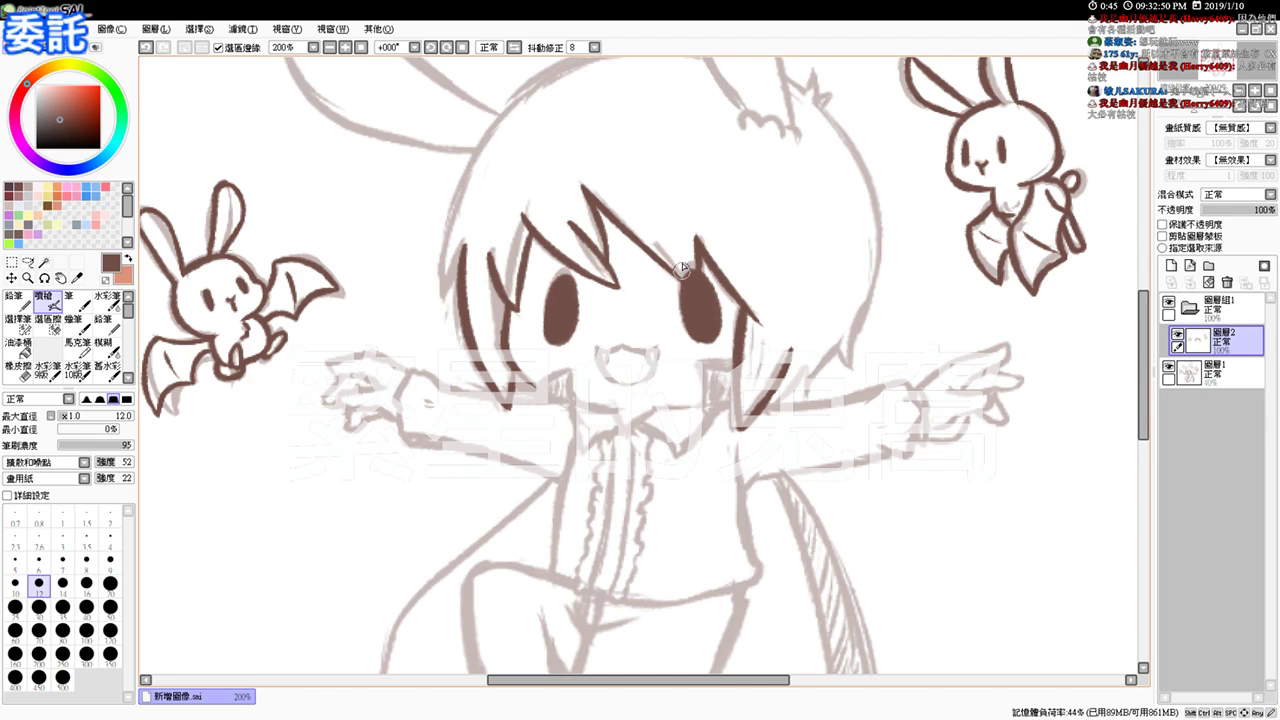
# Step: Trace the character's open smiling mouth with its small fangs and rounded lower lip
pyautogui.moveTo(597, 347)
pyautogui.mouseDown()
pyautogui.moveTo(662, 346)
pyautogui.moveTo(647, 381)
pyautogui.moveTo(651, 362)
pyautogui.mouseUp()
pyautogui.hotkey('ctrl', 'z')
pyautogui.hotkey('ctrl', 'z')
pyautogui.hotkey('ctrl', 'z')
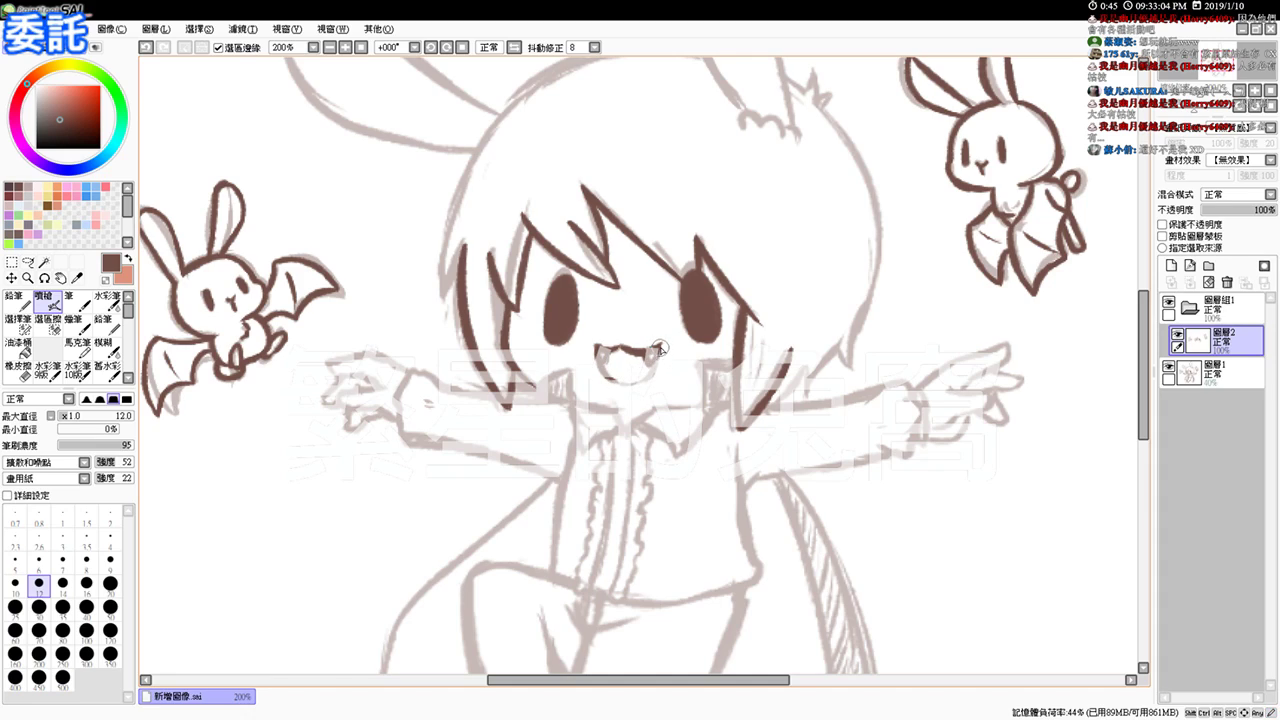
pyautogui.moveTo(608, 374)
pyautogui.mouseDown()
pyautogui.moveTo(620, 384)
pyautogui.moveTo(656, 363)
pyautogui.mouseUp()
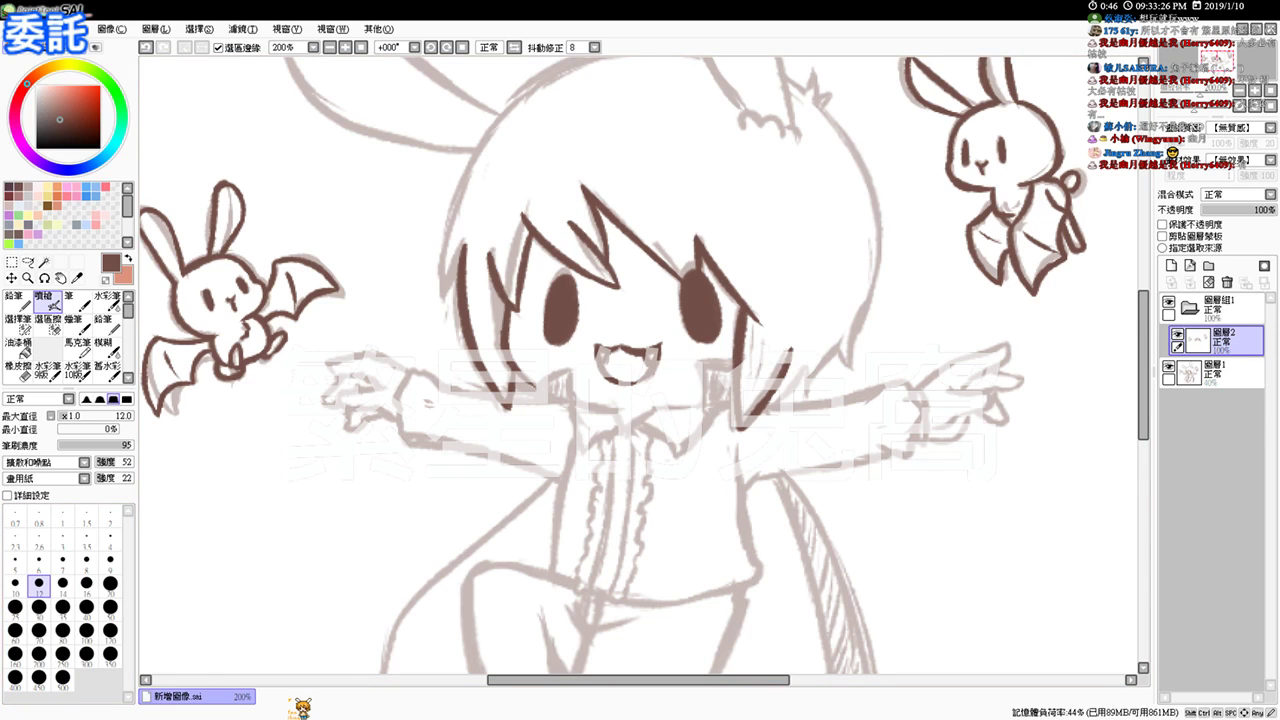
# Step: Trace both halves of the shirt collar below the chin and clean up the overlap at its centre
pyautogui.scroll(-2, 686, 381)
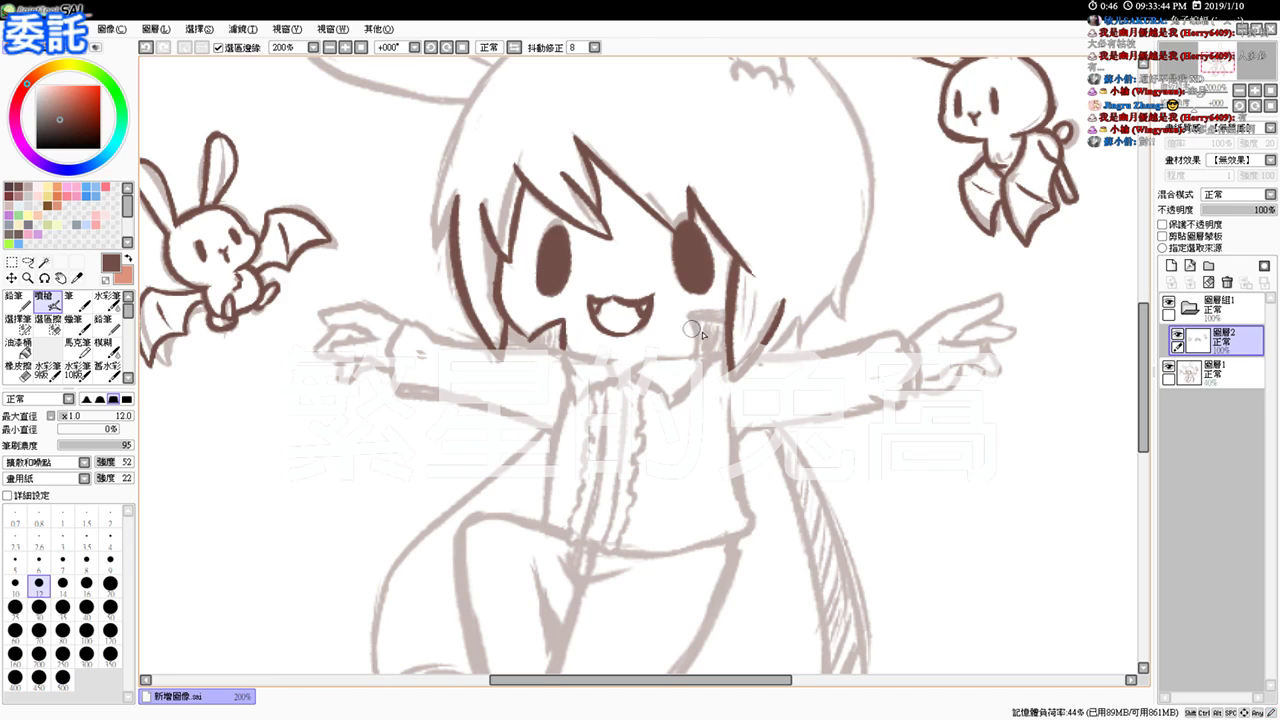
pyautogui.moveTo(704, 318)
pyautogui.mouseDown()
pyautogui.moveTo(688, 316)
pyautogui.moveTo(699, 355)
pyautogui.mouseUp()
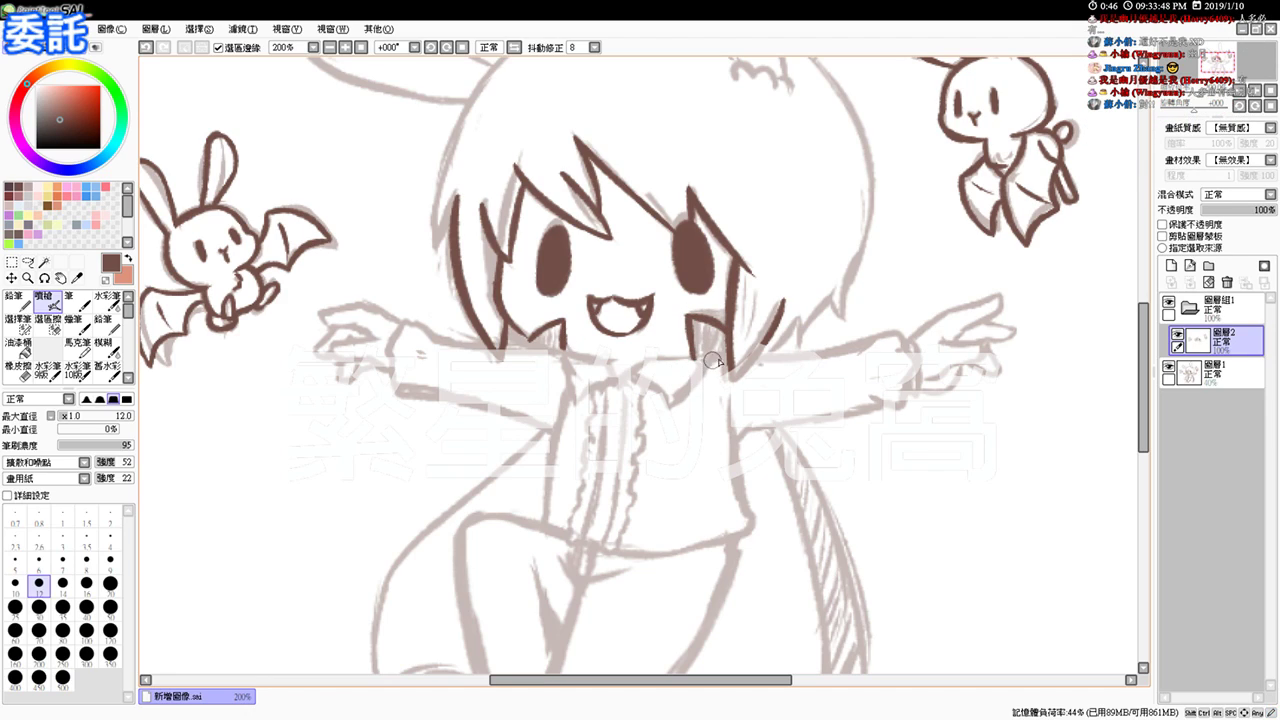
pyautogui.moveTo(653, 359); pyautogui.dragTo(733, 354)
pyautogui.moveTo(642, 371)
pyautogui.mouseDown()
pyautogui.moveTo(694, 380)
pyautogui.moveTo(673, 398)
pyautogui.moveTo(710, 374)
pyautogui.mouseUp()
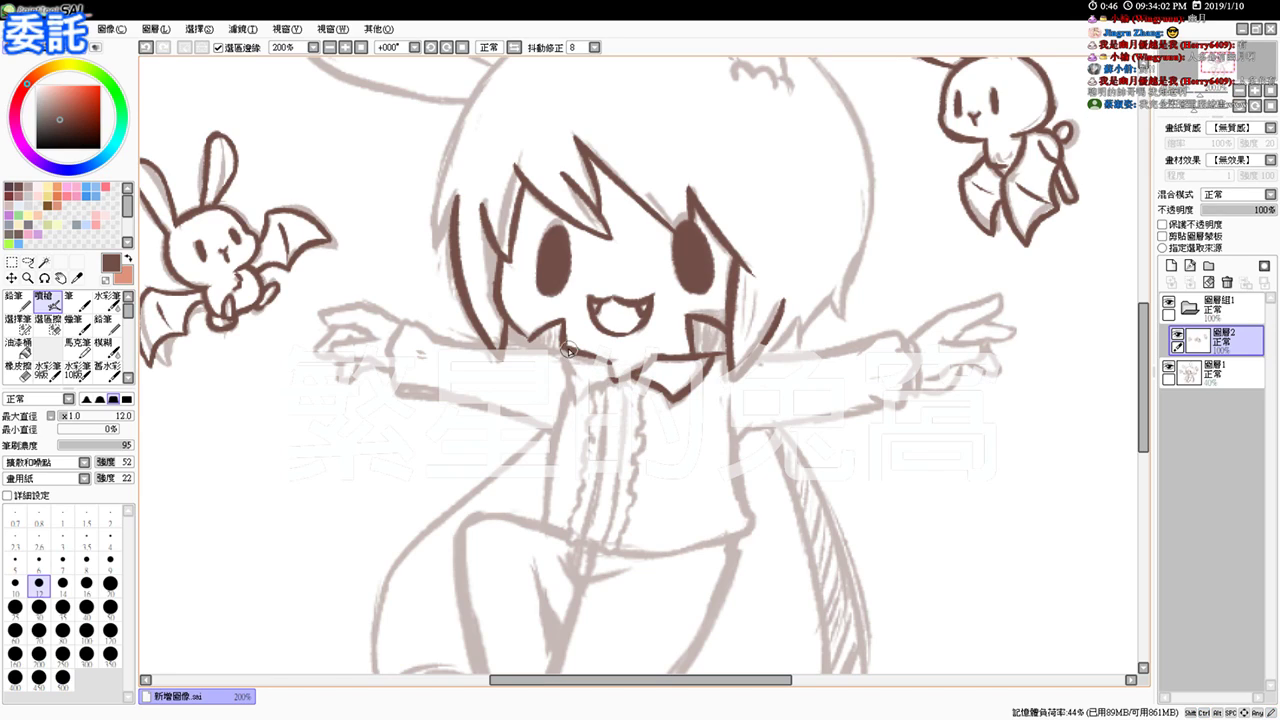
pyautogui.moveTo(565, 350)
pyautogui.mouseDown()
pyautogui.moveTo(576, 389)
pyautogui.moveTo(614, 394)
pyautogui.mouseUp()
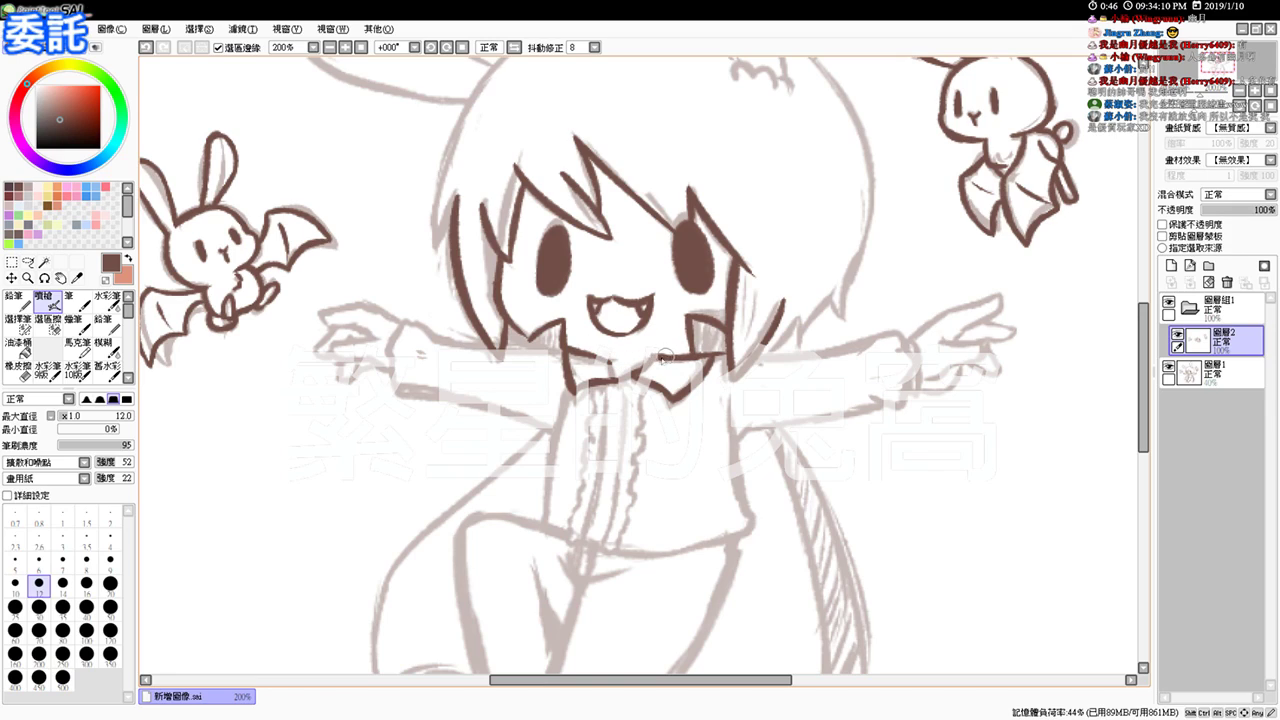
pyautogui.press('e')
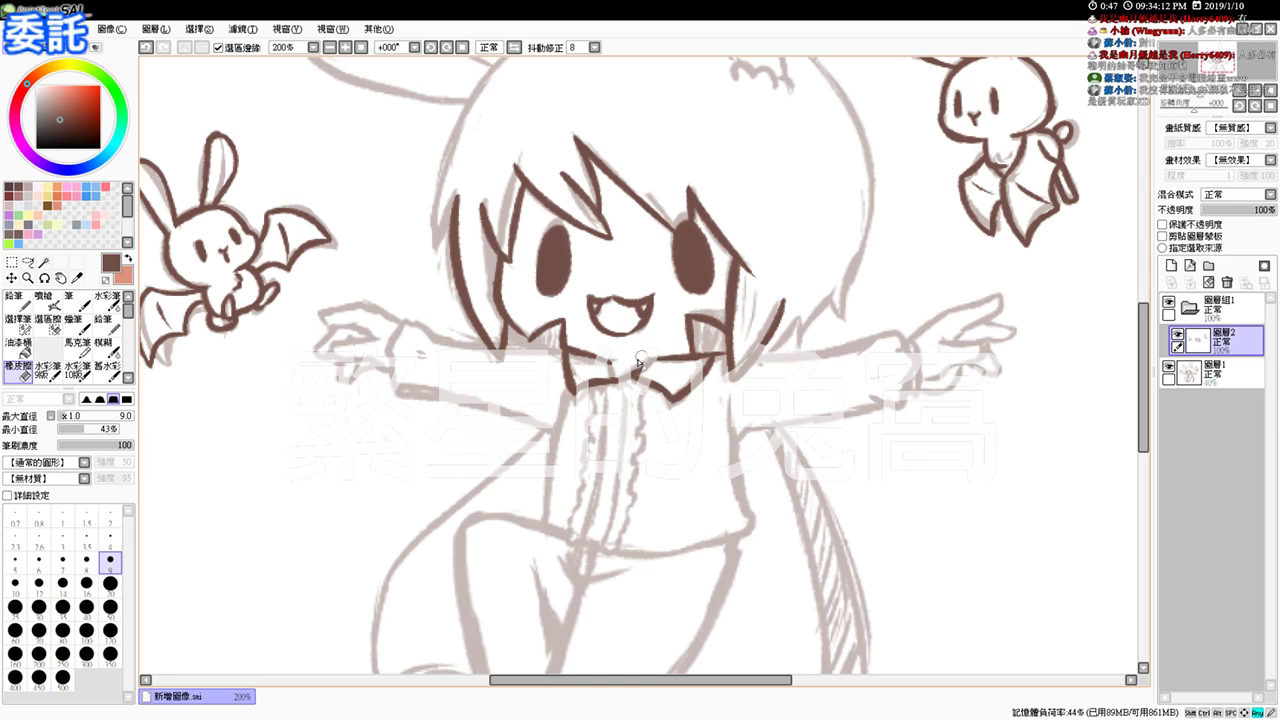
pyautogui.press('v')
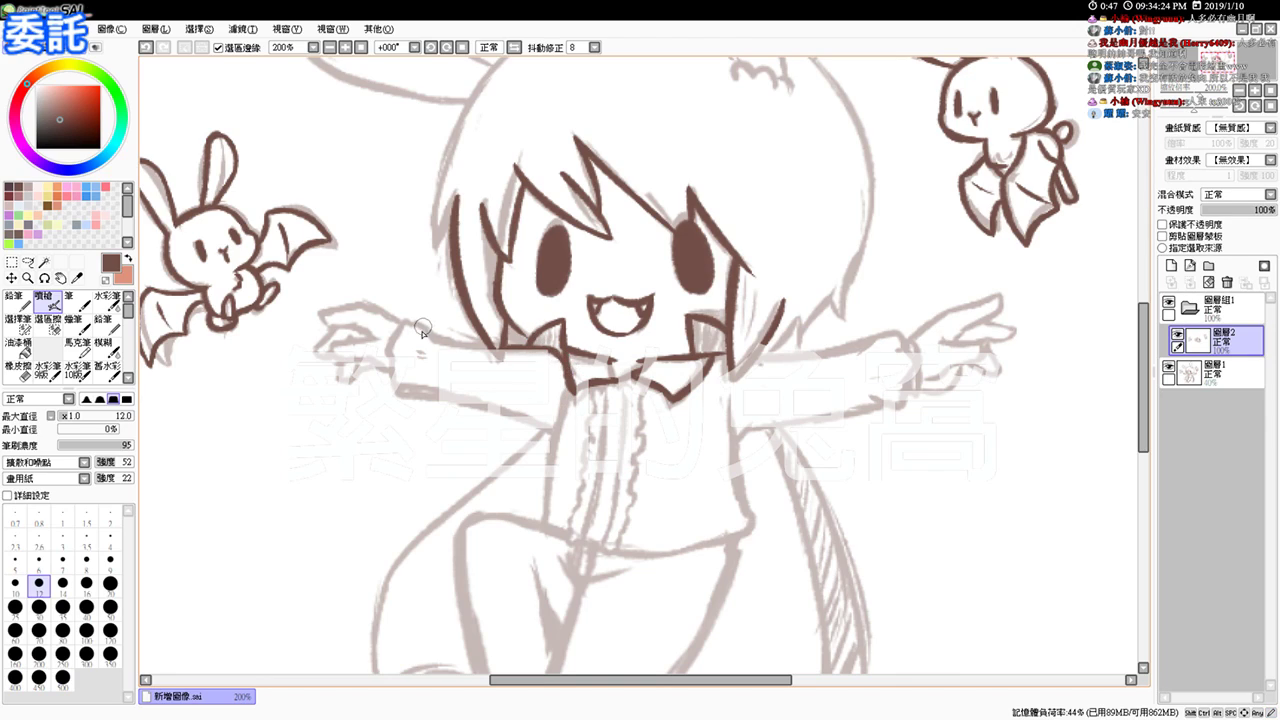
# Step: Trace the left sleeve and both side edges of the shirt, redrawing the left side and erasing stray marks along the right
pyautogui.moveTo(405, 322)
pyautogui.mouseDown()
pyautogui.moveTo(389, 348)
pyautogui.moveTo(418, 342)
pyautogui.moveTo(407, 321)
pyautogui.moveTo(491, 348)
pyautogui.moveTo(433, 369)
pyautogui.moveTo(425, 399)
pyautogui.moveTo(392, 361)
pyautogui.moveTo(403, 392)
pyautogui.moveTo(400, 382)
pyautogui.moveTo(518, 422)
pyautogui.moveTo(500, 406)
pyautogui.moveTo(550, 431)
pyautogui.mouseUp()
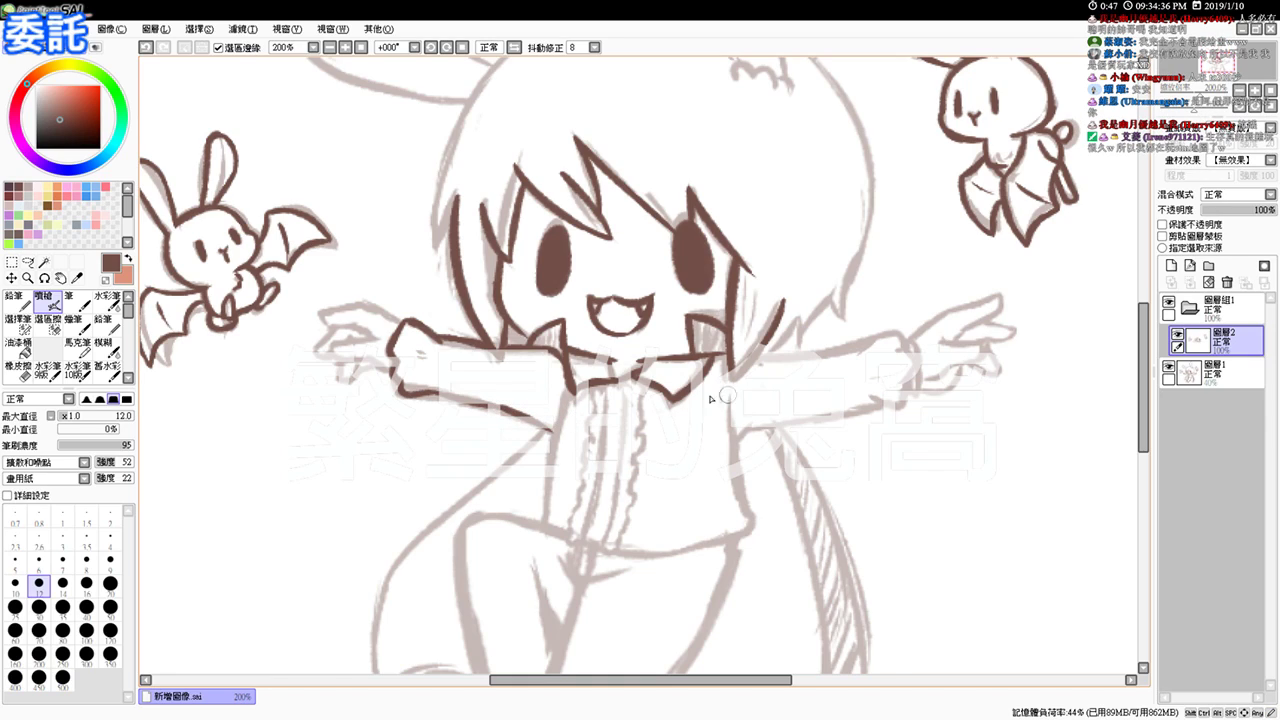
pyautogui.moveTo(559, 372); pyautogui.dragTo(561, 405)
pyautogui.moveTo(564, 395)
pyautogui.mouseDown()
pyautogui.moveTo(545, 502)
pyautogui.moveTo(547, 463)
pyautogui.moveTo(534, 506)
pyautogui.mouseUp()
pyautogui.moveTo(553, 457); pyautogui.dragTo(535, 514)
pyautogui.hotkey('ctrl', 'z')
pyautogui.hotkey('ctrl', 'z')
pyautogui.moveTo(551, 454)
pyautogui.mouseDown()
pyautogui.moveTo(536, 496)
pyautogui.moveTo(548, 521)
pyautogui.mouseUp()
pyautogui.moveTo(730, 397)
pyautogui.mouseDown()
pyautogui.moveTo(722, 436)
pyautogui.moveTo(737, 516)
pyautogui.mouseUp()
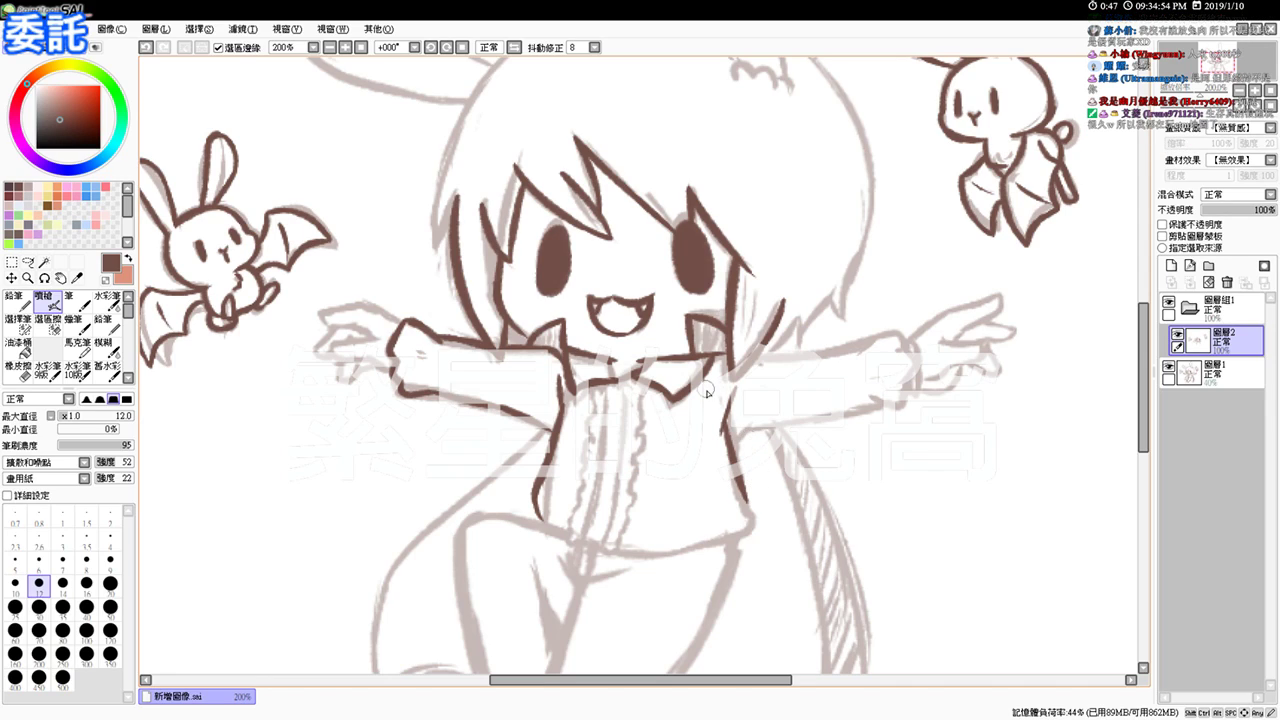
pyautogui.press('e')
pyautogui.moveTo(718, 446); pyautogui.dragTo(716, 411)
pyautogui.press('b')
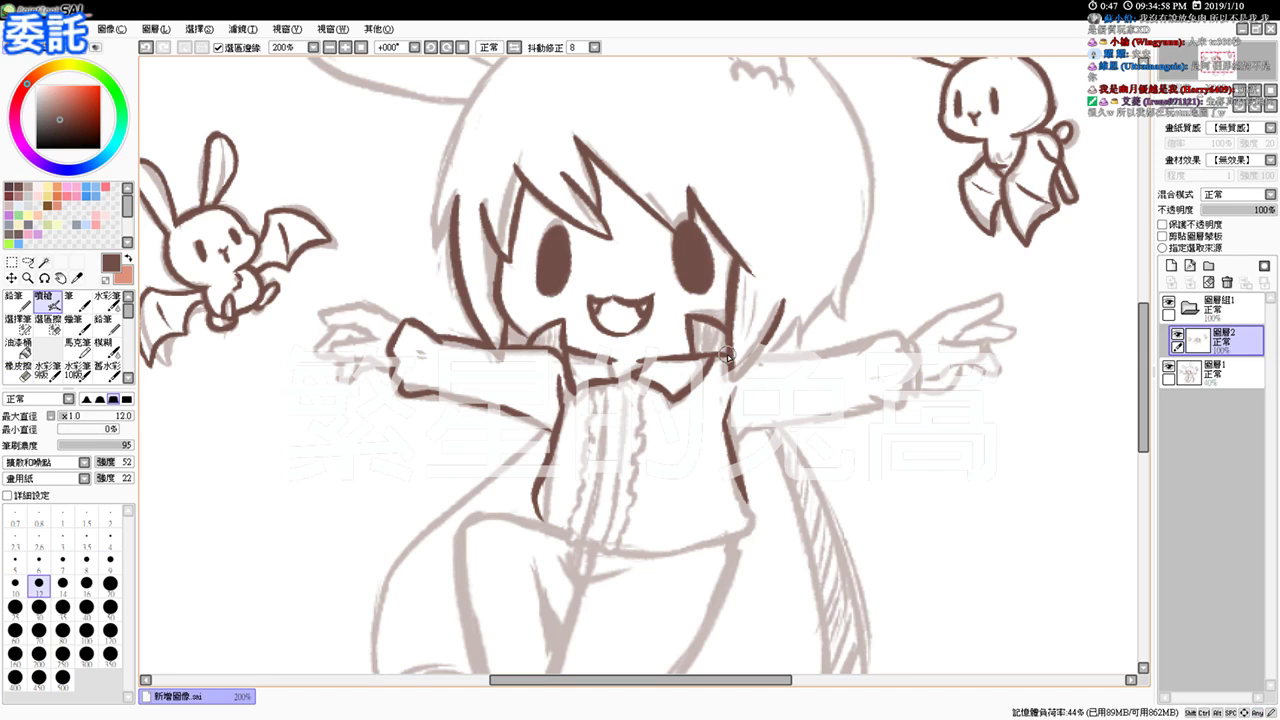
# Step: Trace the right sleeve with its cuff end and add small crease marks near both cuffs
pyautogui.moveTo(757, 360); pyautogui.dragTo(906, 348)
pyautogui.hotkey('ctrl', 'z')
pyautogui.hotkey('ctrl', 'z')
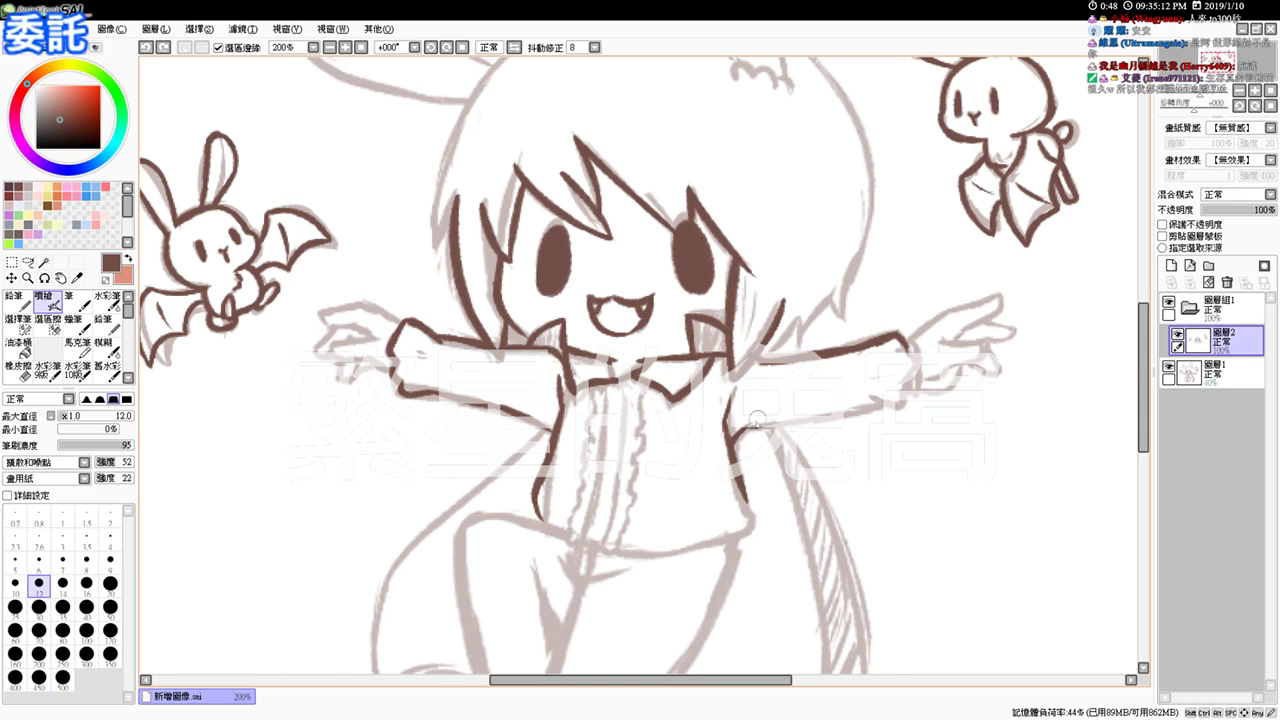
pyautogui.moveTo(757, 428); pyautogui.dragTo(898, 400)
pyautogui.moveTo(903, 346); pyautogui.dragTo(916, 368)
pyautogui.moveTo(915, 371)
pyautogui.mouseDown()
pyautogui.moveTo(900, 384)
pyautogui.moveTo(907, 371)
pyautogui.mouseUp()
pyautogui.hotkey('ctrl', 'z')
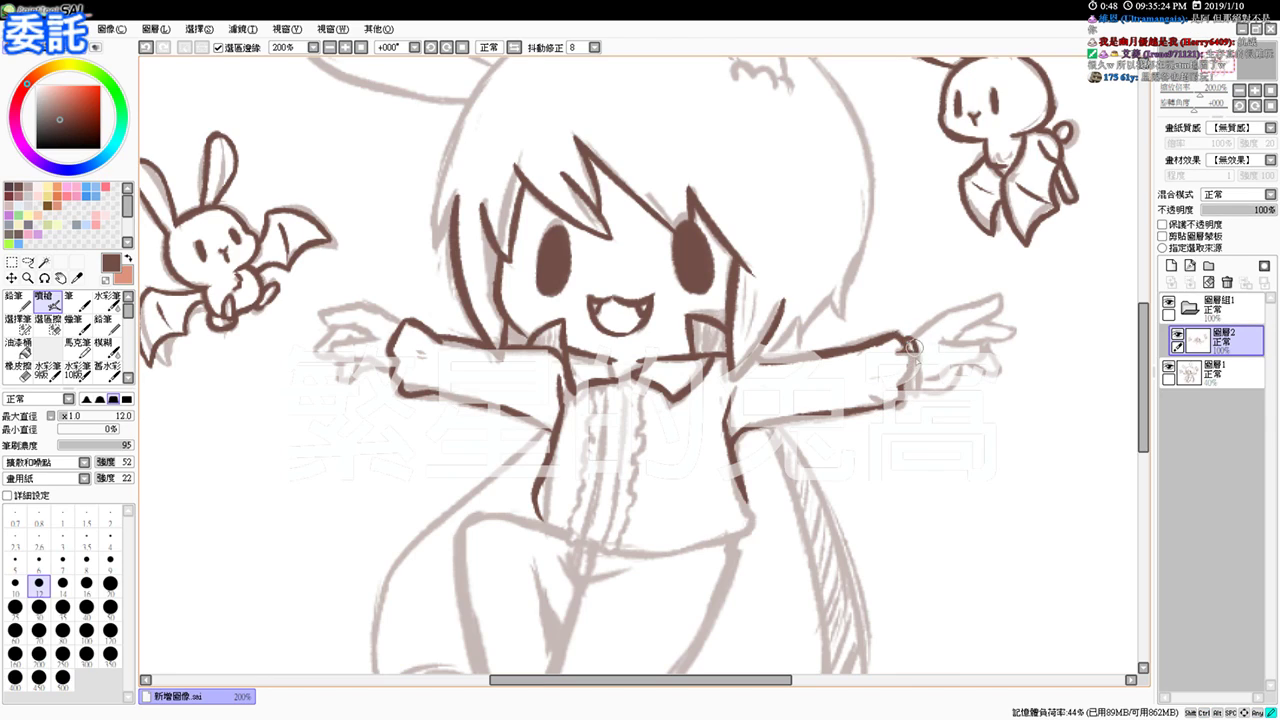
pyautogui.moveTo(907, 336); pyautogui.dragTo(911, 405)
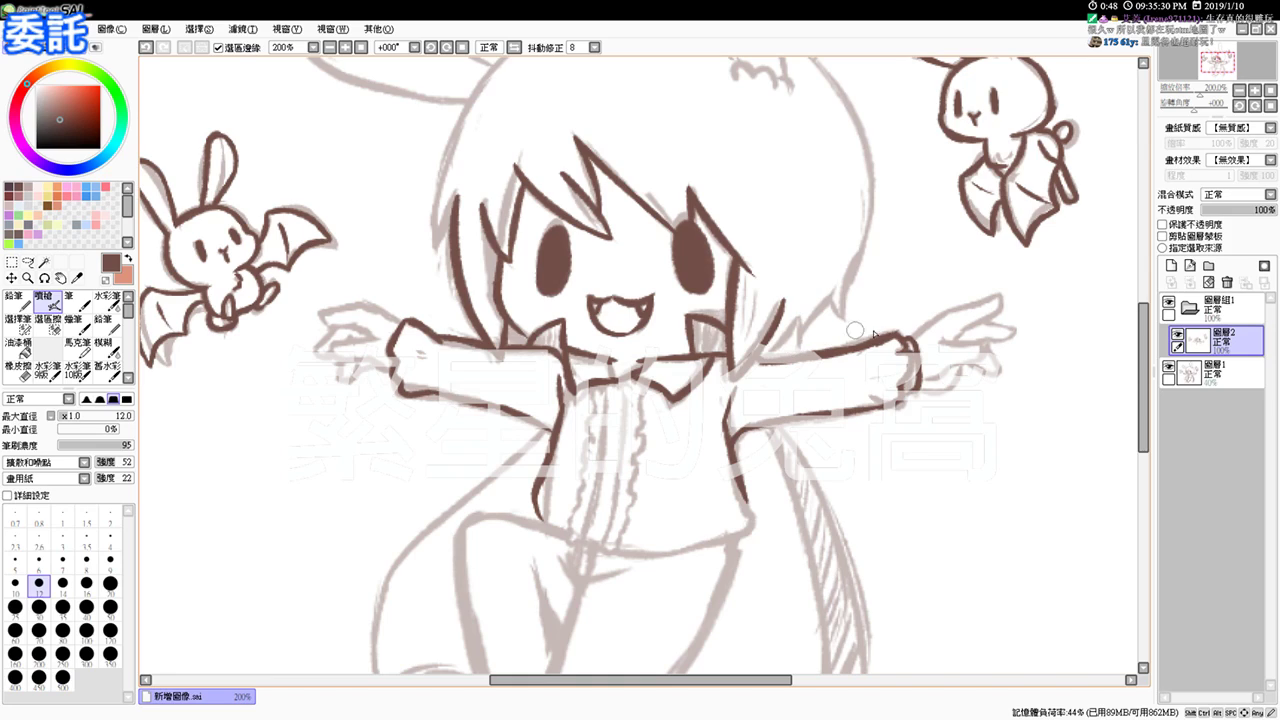
pyautogui.press('e')
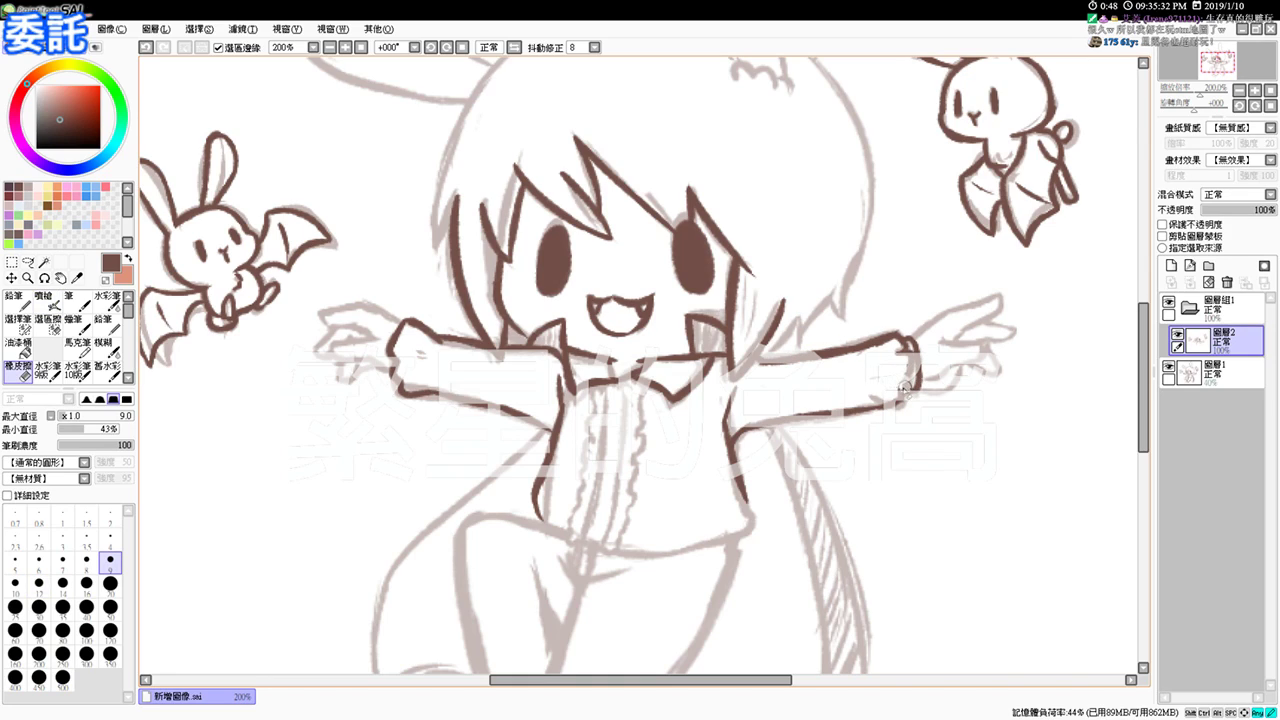
pyautogui.press('e')
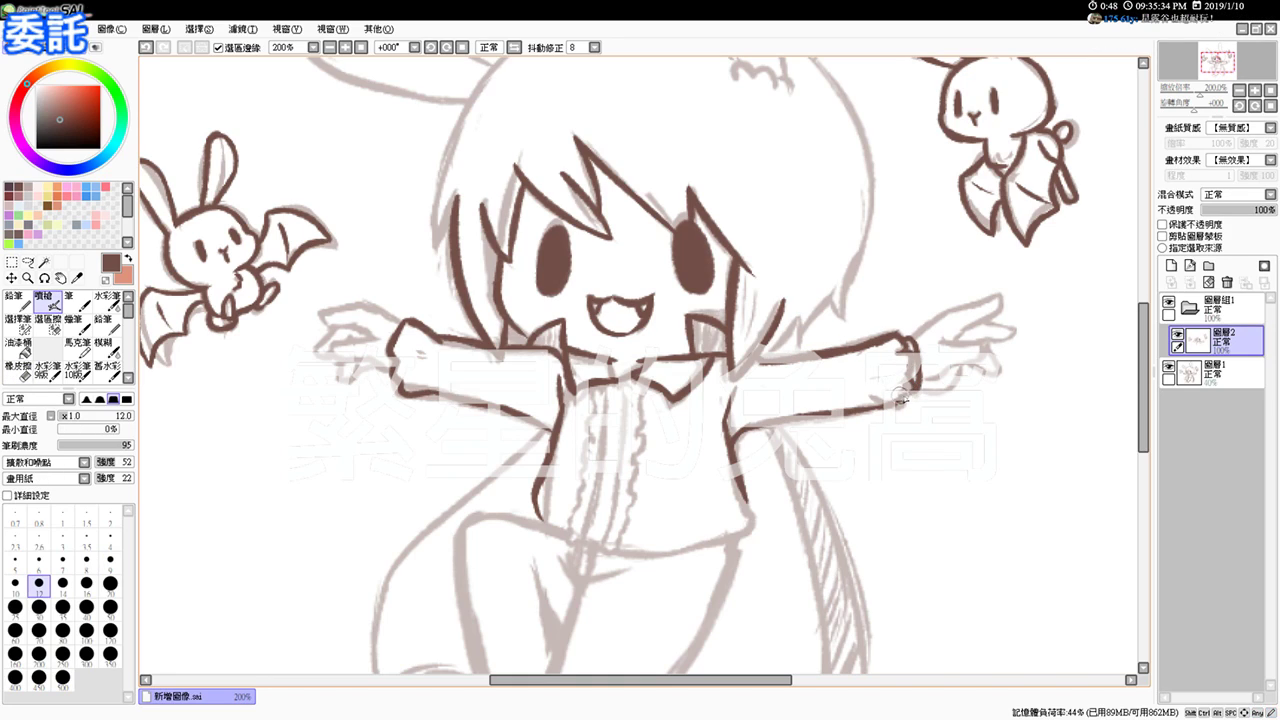
pyautogui.moveTo(884, 371); pyautogui.dragTo(883, 378)
pyautogui.moveTo(425, 355); pyautogui.dragTo(427, 379)
# Step: Trace the outstretched right hand finger by finger from the cuff, redoing the first upper stroke
pyautogui.moveTo(907, 338)
pyautogui.mouseDown()
pyautogui.moveTo(941, 314)
pyautogui.moveTo(927, 324)
pyautogui.moveTo(1000, 297)
pyautogui.moveTo(955, 338)
pyautogui.mouseUp()
pyautogui.hotkey('ctrl', 'z')
pyautogui.hotkey('ctrl', 'z')
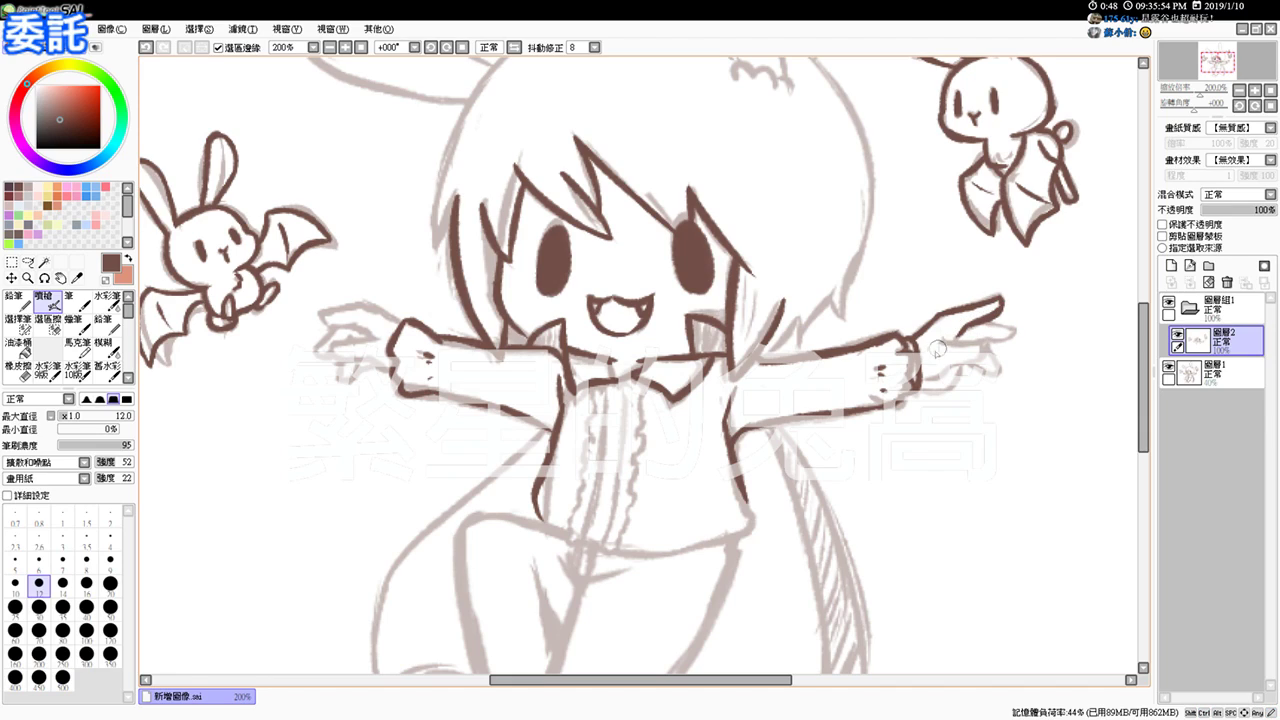
pyautogui.moveTo(936, 340); pyautogui.dragTo(968, 341)
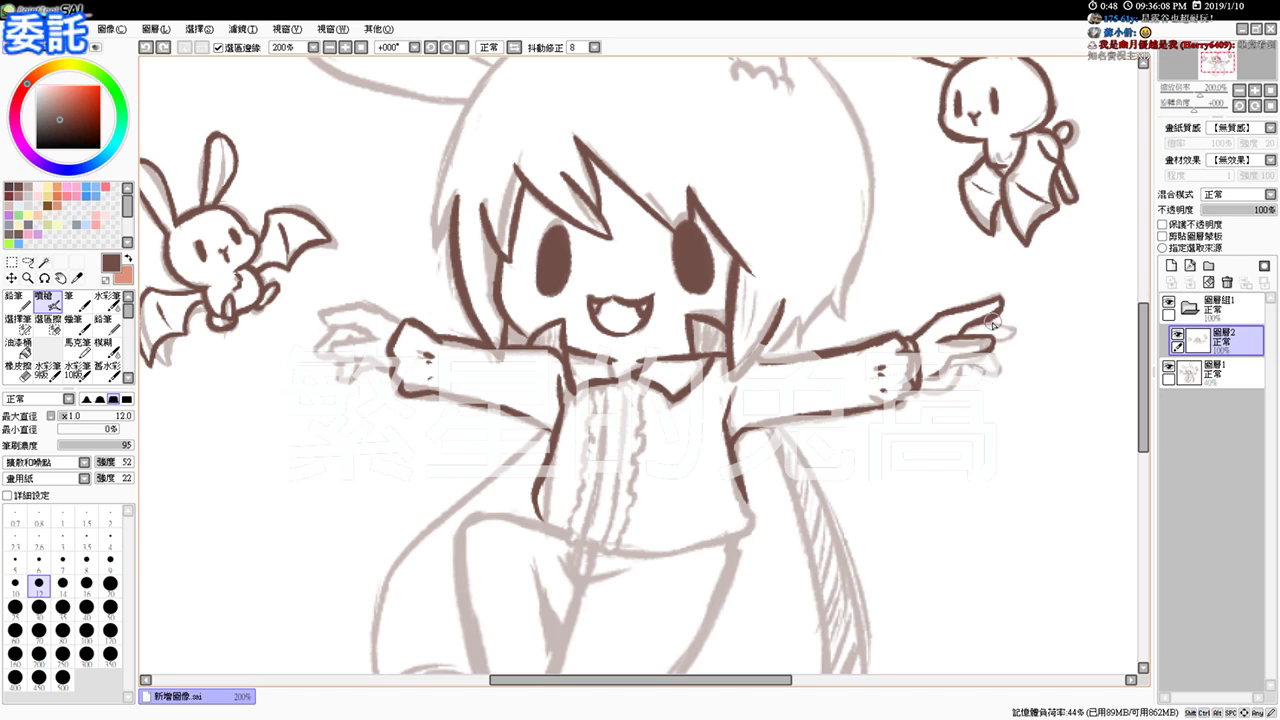
pyautogui.moveTo(1014, 331); pyautogui.dragTo(1004, 344)
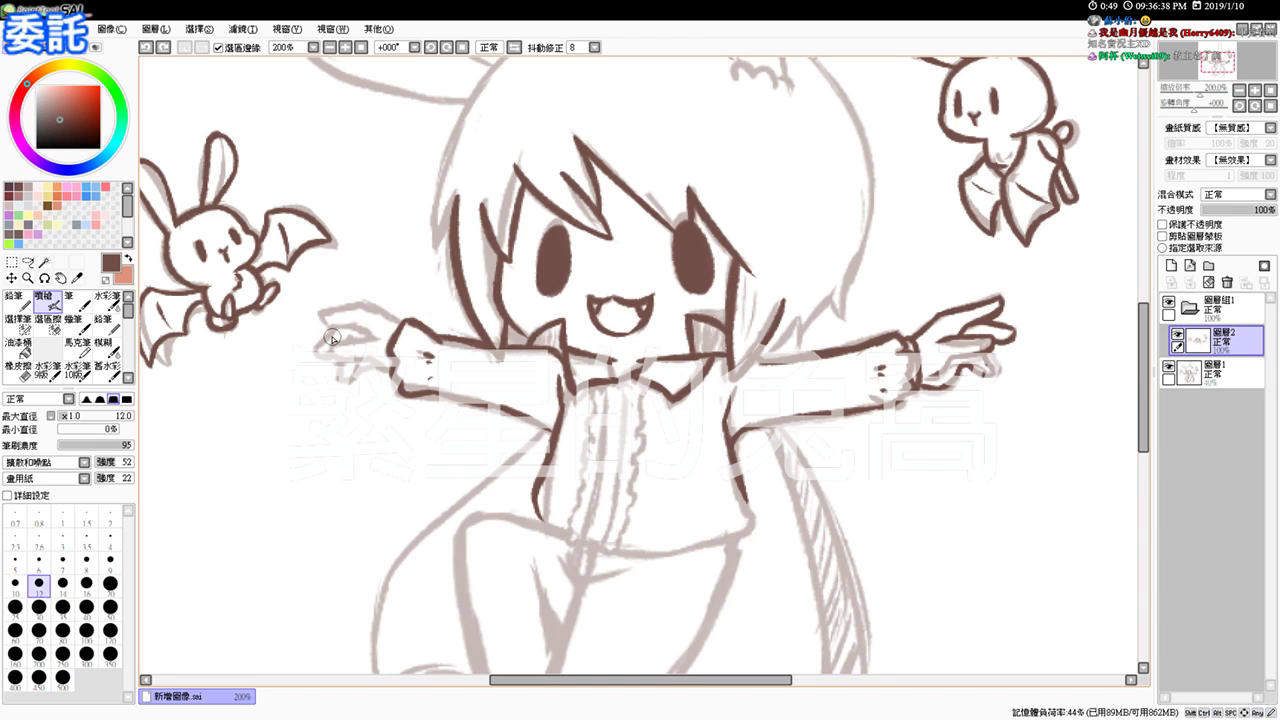
# Step: Trace the middle finger strokes of the left hand, redrawing the first attempt
pyautogui.moveTo(335, 338)
pyautogui.mouseDown()
pyautogui.moveTo(387, 331)
pyautogui.moveTo(346, 333)
pyautogui.mouseUp()
pyautogui.hotkey('ctrl', 'z')
pyautogui.hotkey('ctrl', 'z')
pyautogui.moveTo(335, 338); pyautogui.dragTo(366, 335)
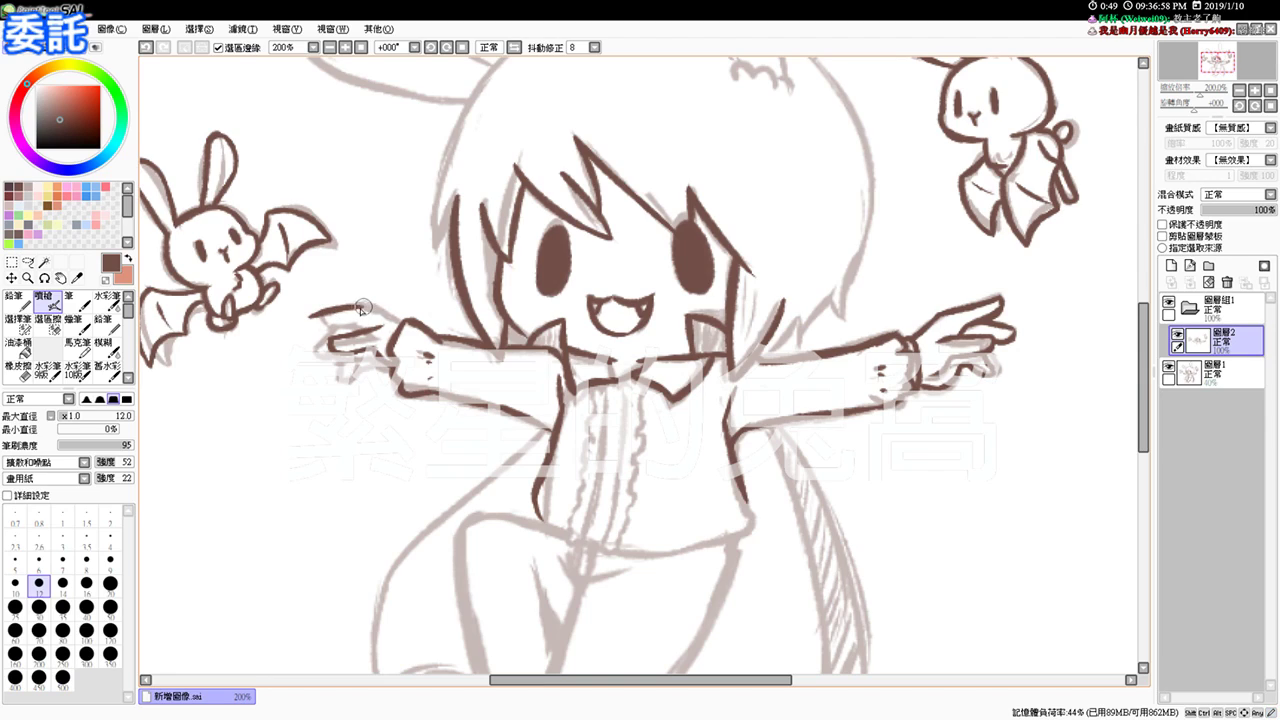
# Step: Redraw the top contour of the left hand from the pointing fingertip back to the cuff
pyautogui.moveTo(363, 306); pyautogui.dragTo(401, 324)
pyautogui.hotkey('ctrl', 'z')
pyautogui.hotkey('ctrl', 'z')
pyautogui.hotkey('ctrl', 'z')
pyautogui.hotkey('ctrl', 'z')
pyautogui.hotkey('ctrl', 'z')
pyautogui.moveTo(318, 314); pyautogui.dragTo(397, 322)
pyautogui.moveTo(314, 314); pyautogui.dragTo(329, 315)
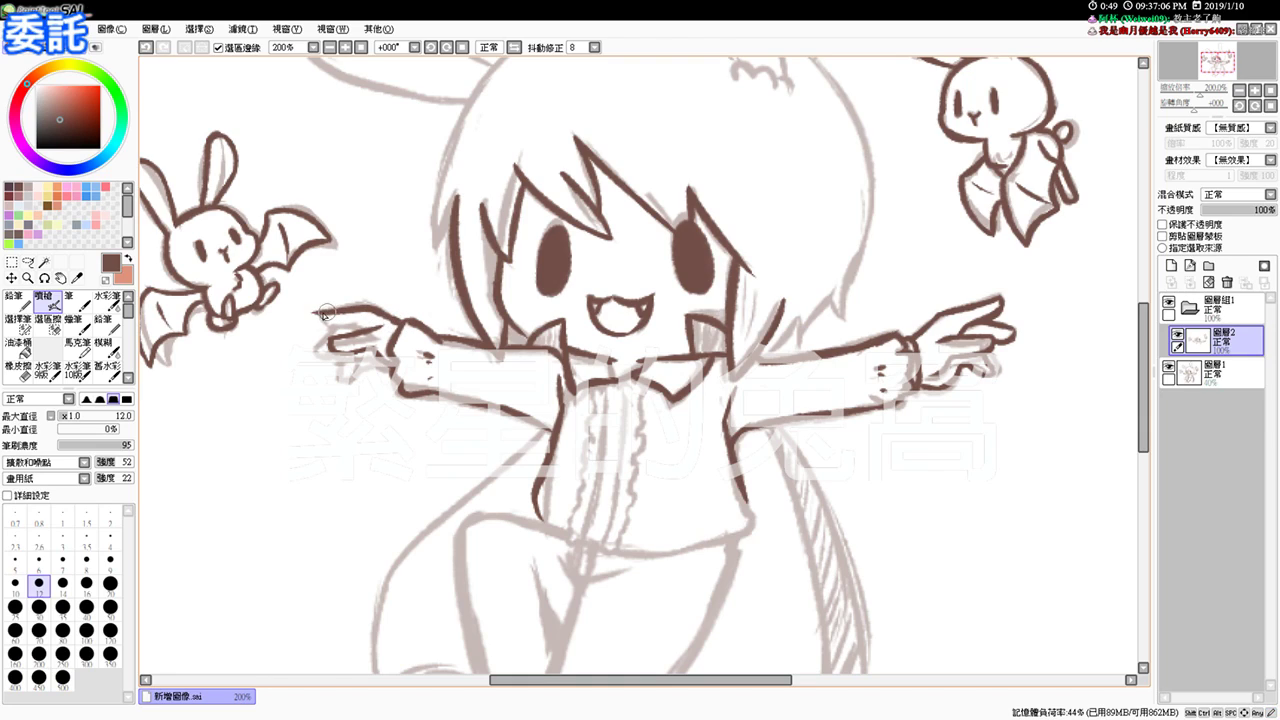
# Step: Undo the last stroke on the left hand and trace the small hair tuft beside the upright ear's base
pyautogui.hotkey('ctrl', 'z')
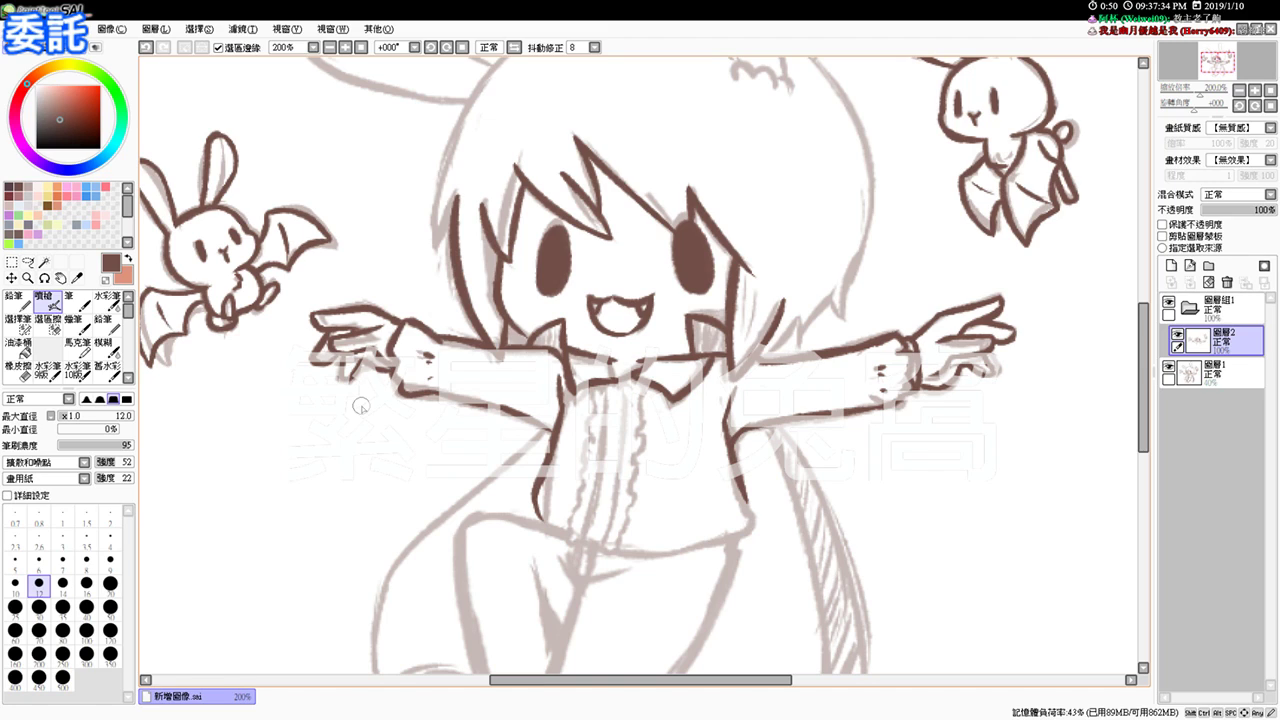
pyautogui.moveTo(824, 196); pyautogui.dragTo(817, 273)
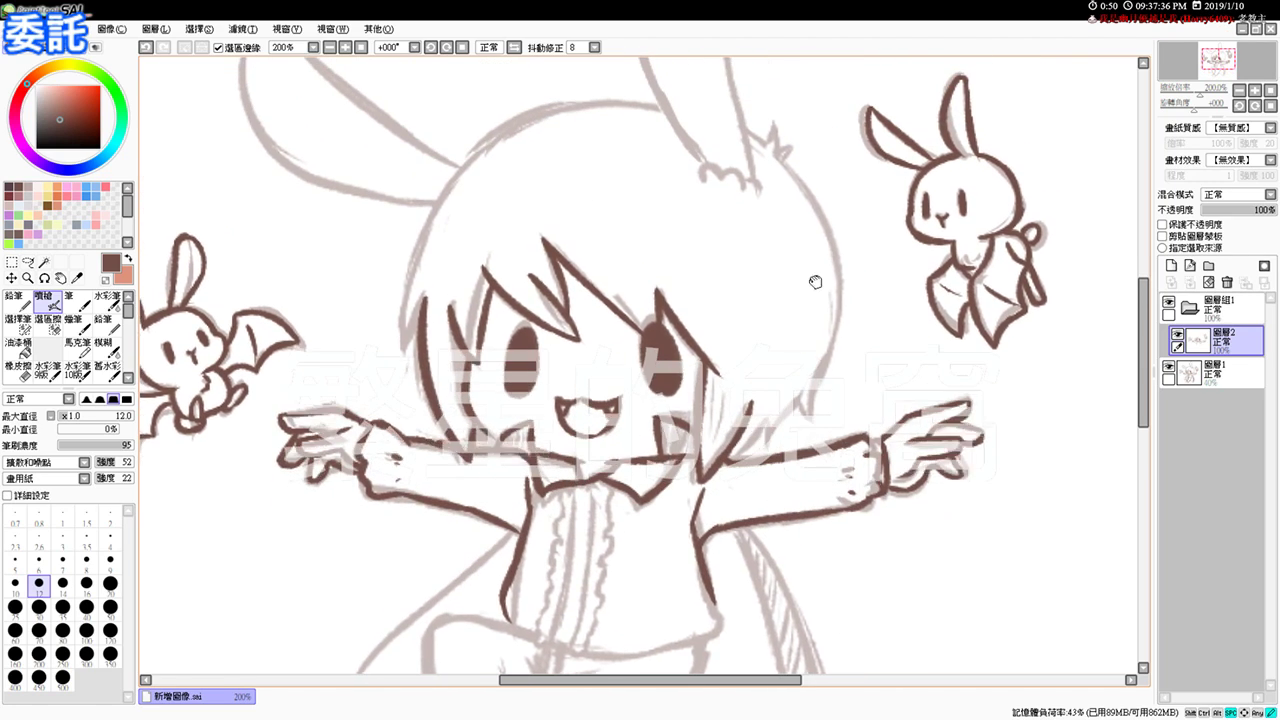
pyautogui.moveTo(761, 178)
pyautogui.mouseDown()
pyautogui.moveTo(753, 199)
pyautogui.moveTo(781, 205)
pyautogui.moveTo(768, 211)
pyautogui.mouseUp()
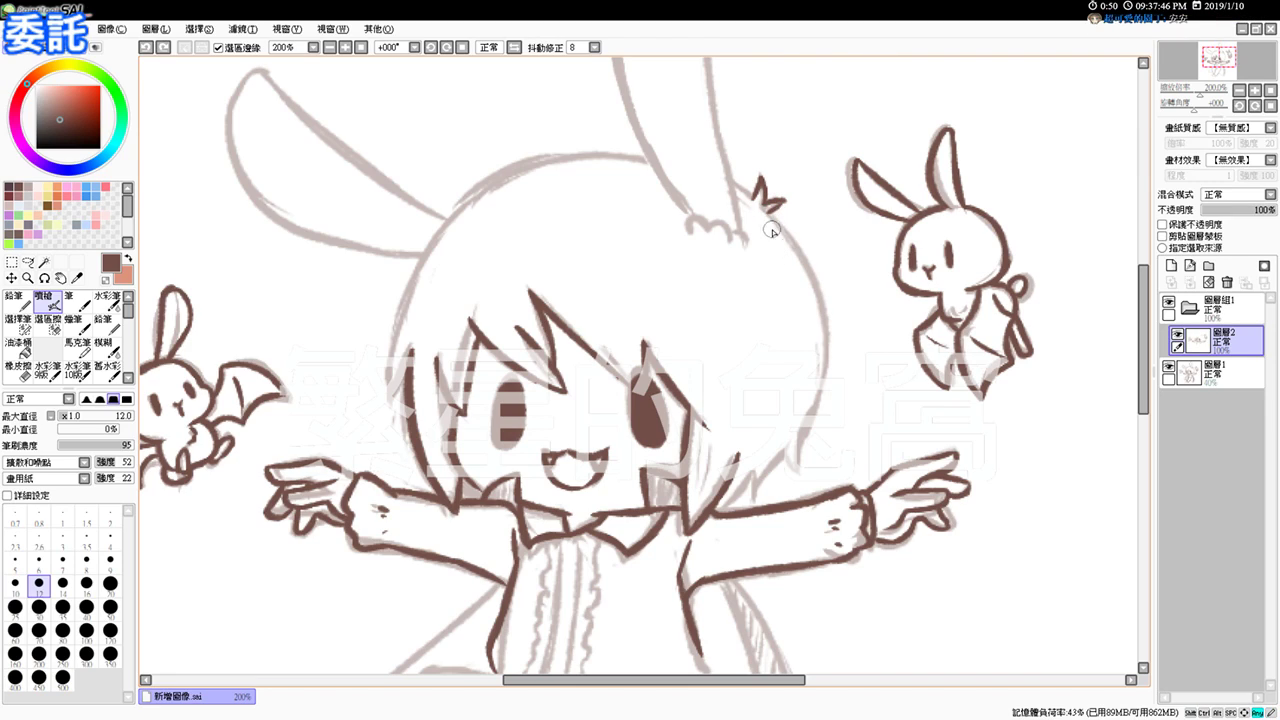
# Step: Trace the head's right contour from the tuft down to the hair ends, redrawing missed strokes, and add the pointed tips beneath
pyautogui.moveTo(768, 206); pyautogui.dragTo(831, 322)
pyautogui.moveTo(800, 248); pyautogui.dragTo(826, 365)
pyautogui.hotkey('ctrl', 'z')
pyautogui.hotkey('ctrl', 'z')
pyautogui.moveTo(813, 260)
pyautogui.mouseDown()
pyautogui.moveTo(829, 305)
pyautogui.moveTo(814, 361)
pyautogui.moveTo(813, 270)
pyautogui.moveTo(817, 398)
pyautogui.moveTo(822, 347)
pyautogui.moveTo(831, 363)
pyautogui.moveTo(804, 437)
pyautogui.mouseUp()
pyautogui.hotkey('ctrl', 'z')
pyautogui.hotkey('ctrl', 'z')
pyautogui.moveTo(829, 346); pyautogui.dragTo(798, 467)
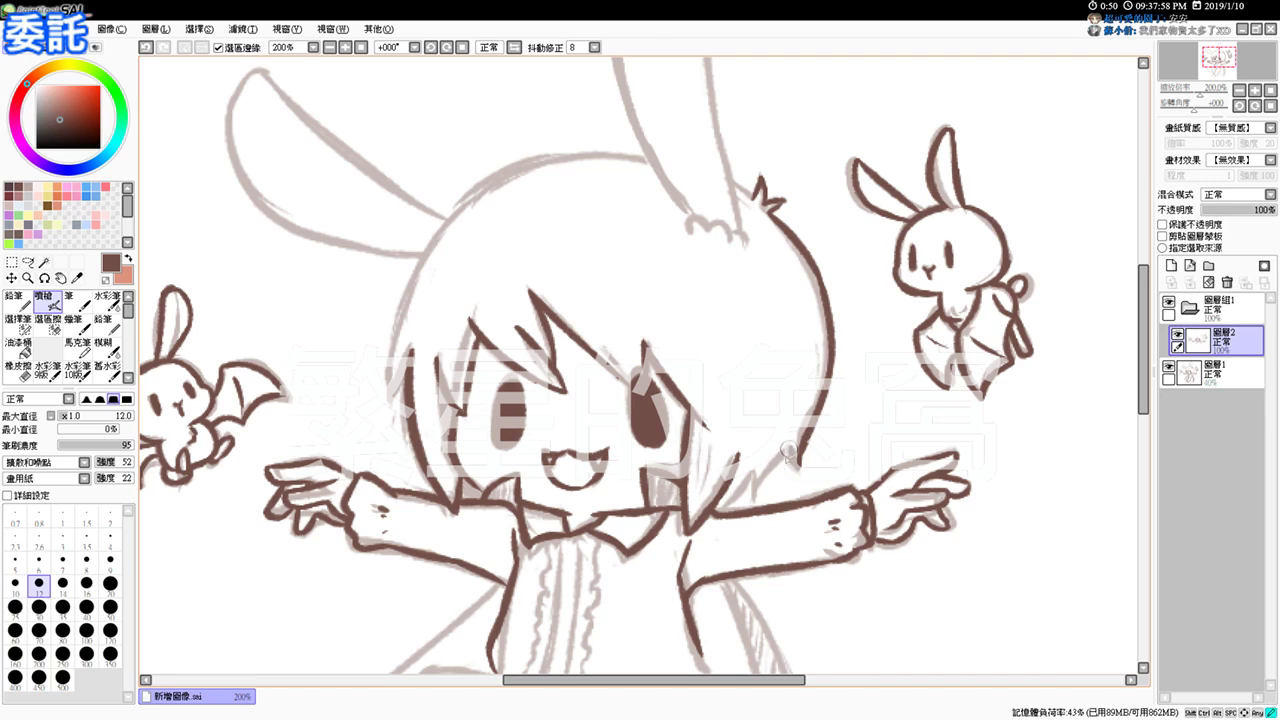
pyautogui.moveTo(754, 494); pyautogui.dragTo(750, 475)
pyautogui.moveTo(752, 473); pyautogui.dragTo(729, 499)
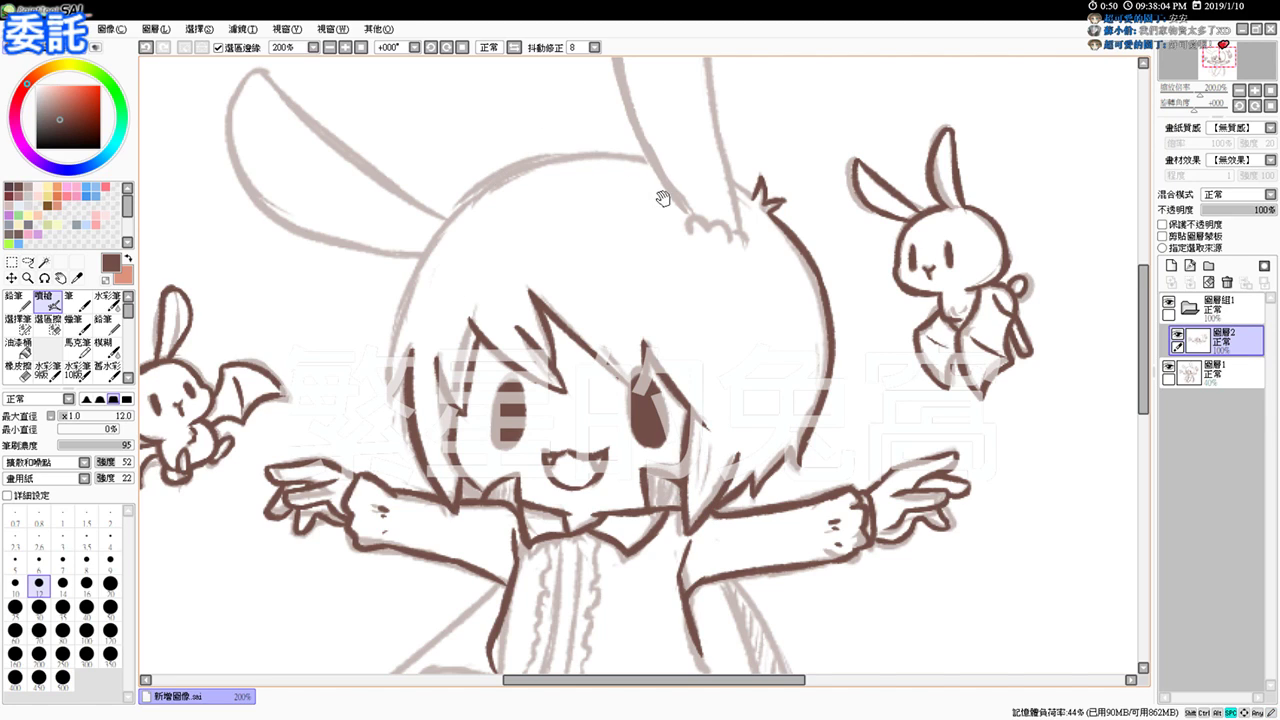
# Step: Trace the upright ear's left edge from its tip down to the head, redrawing until the curve is smooth
pyautogui.scroll(2, 708, 234)
pyautogui.moveTo(711, 122)
pyautogui.mouseDown()
pyautogui.moveTo(624, 258)
pyautogui.moveTo(694, 396)
pyautogui.mouseUp()
pyautogui.hotkey('ctrl', 'z')
pyautogui.moveTo(710, 122)
pyautogui.mouseDown()
pyautogui.moveTo(659, 338)
pyautogui.moveTo(733, 212)
pyautogui.moveTo(736, 340)
pyautogui.mouseUp()
pyautogui.hotkey('ctrl', 'z')
pyautogui.moveTo(712, 124); pyautogui.dragTo(762, 436)
pyautogui.hotkey('ctrl', 'z')
pyautogui.moveTo(708, 122); pyautogui.dragTo(762, 428)
pyautogui.hotkey('ctrl', 'z')
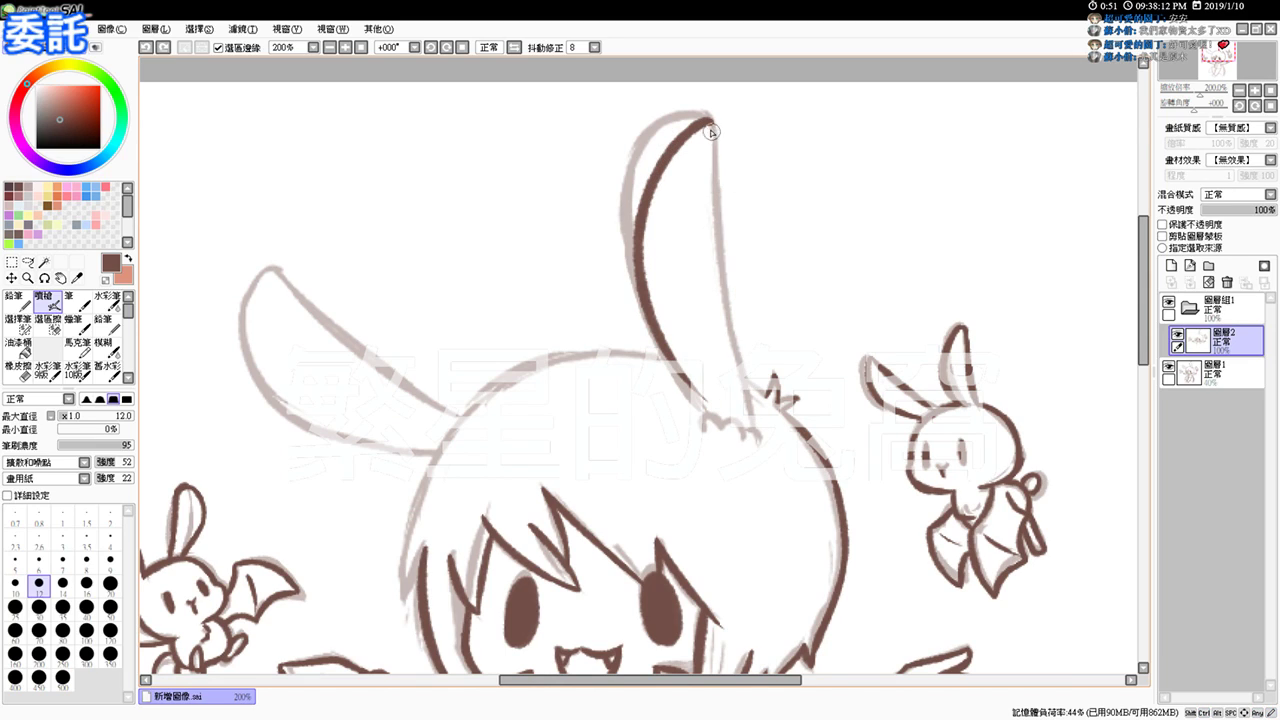
# Step: Trace the upright ear's right edge from the tip down to the hair tuft, redoing unsatisfactory strokes
pyautogui.moveTo(706, 124); pyautogui.dragTo(736, 332)
pyautogui.hotkey('ctrl', 'z')
pyautogui.moveTo(708, 118)
pyautogui.mouseDown()
pyautogui.moveTo(722, 156)
pyautogui.moveTo(726, 426)
pyautogui.mouseUp()
pyautogui.hotkey('ctrl', 'z')
pyautogui.moveTo(657, 332); pyautogui.dragTo(721, 428)
pyautogui.hotkey('ctrl', 'z')
pyautogui.press('e')
pyautogui.press('v')
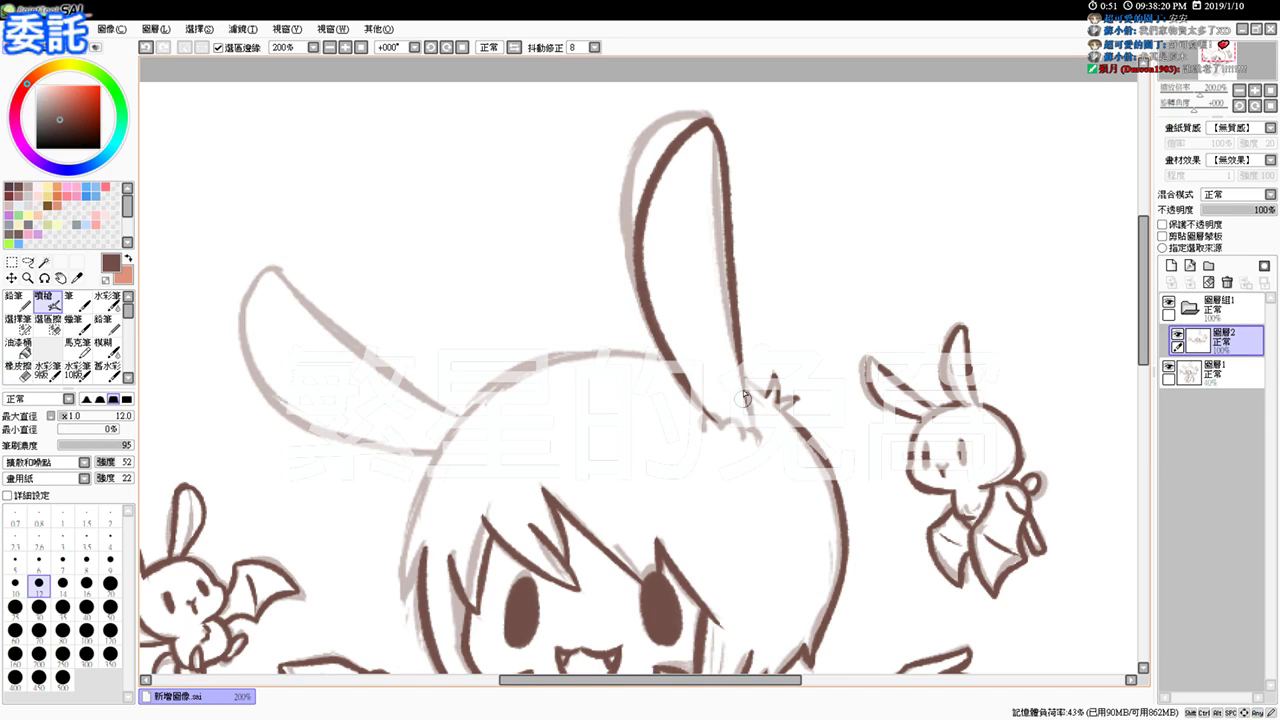
# Step: Trace the scalloped fur line across the base of the upright ear
pyautogui.moveTo(701, 429); pyautogui.dragTo(725, 426)
pyautogui.moveTo(722, 424); pyautogui.dragTo(740, 427)
pyautogui.moveTo(738, 429); pyautogui.dragTo(759, 437)
pyautogui.hotkey('ctrl', 'z')
pyautogui.moveTo(750, 385); pyautogui.dragTo(764, 398)
pyautogui.hotkey('ctrl', 'z')
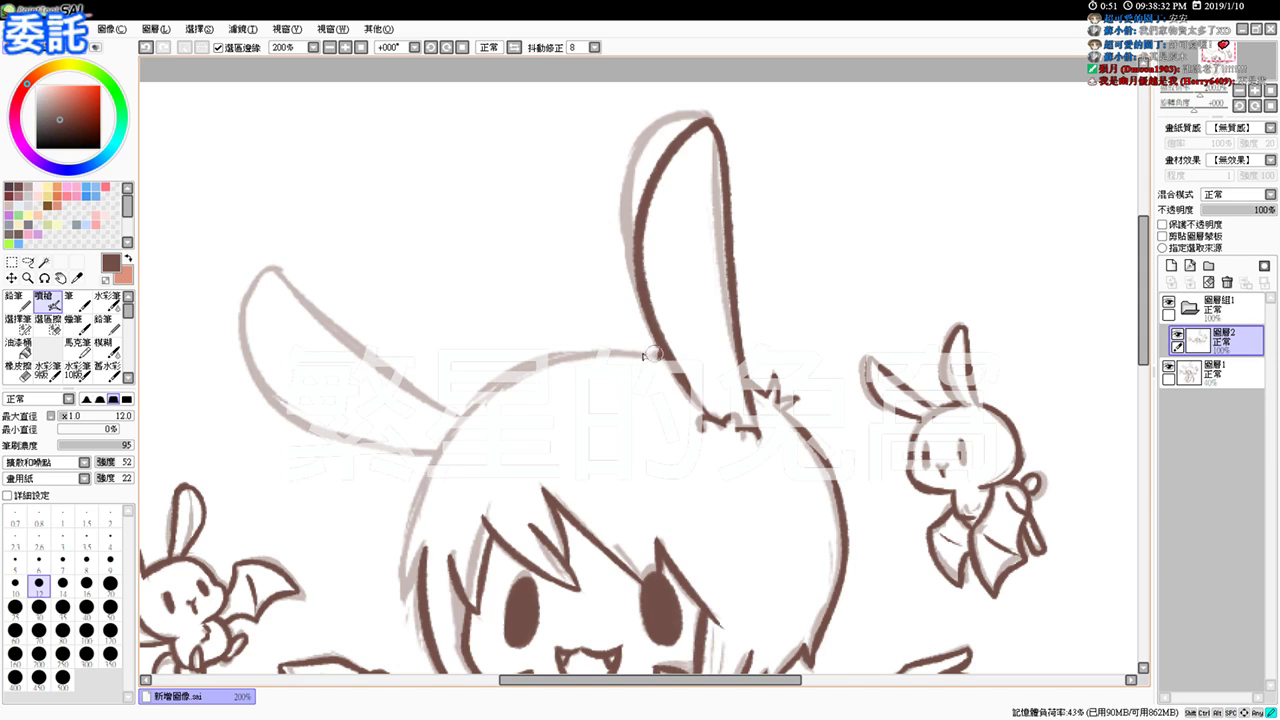
# Step: Trace the head's top contour from the left side up to the upright ear, undoing and retrying the long curve
pyautogui.moveTo(401, 580); pyautogui.dragTo(535, 369)
pyautogui.hotkey('ctrl', 'z')
pyautogui.moveTo(400, 588); pyautogui.dragTo(488, 387)
pyautogui.hotkey('ctrl', 'z')
pyautogui.moveTo(398, 590); pyautogui.dragTo(528, 385)
pyautogui.hotkey('ctrl', 'z')
pyautogui.moveTo(403, 592)
pyautogui.mouseDown()
pyautogui.moveTo(402, 526)
pyautogui.moveTo(608, 375)
pyautogui.moveTo(670, 363)
pyautogui.moveTo(488, 408)
pyautogui.mouseUp()
pyautogui.hotkey('ctrl', 'z')
pyautogui.moveTo(668, 356)
pyautogui.mouseDown()
pyautogui.moveTo(465, 408)
pyautogui.moveTo(592, 375)
pyautogui.moveTo(463, 413)
pyautogui.moveTo(441, 441)
pyautogui.moveTo(604, 362)
pyautogui.mouseUp()
pyautogui.hotkey('ctrl', 'z')
pyautogui.moveTo(453, 433); pyautogui.dragTo(606, 354)
pyautogui.hotkey('ctrl', 'z')
pyautogui.moveTo(454, 430)
pyautogui.mouseDown()
pyautogui.moveTo(554, 361)
pyautogui.moveTo(612, 356)
pyautogui.mouseUp()
# Step: Extend the head's left contour down into a pointed hair tip beside the bangs, redrawing the short end strokes
pyautogui.press('space')
pyautogui.moveTo(554, 402); pyautogui.dragTo(576, 293)
pyautogui.moveTo(422, 472)
pyautogui.mouseDown()
pyautogui.moveTo(421, 461)
pyautogui.moveTo(423, 489)
pyautogui.mouseUp()
pyautogui.moveTo(443, 454); pyautogui.dragTo(411, 487)
pyautogui.hotkey('ctrl', 'z')
pyautogui.press('e')
pyautogui.moveTo(411, 487)
pyautogui.mouseDown()
pyautogui.moveTo(413, 508)
pyautogui.moveTo(409, 490)
pyautogui.mouseUp()
pyautogui.press('b')
pyautogui.moveTo(441, 448); pyautogui.dragTo(428, 486)
pyautogui.hotkey('ctrl', 'z')
pyautogui.moveTo(442, 443); pyautogui.dragTo(422, 488)
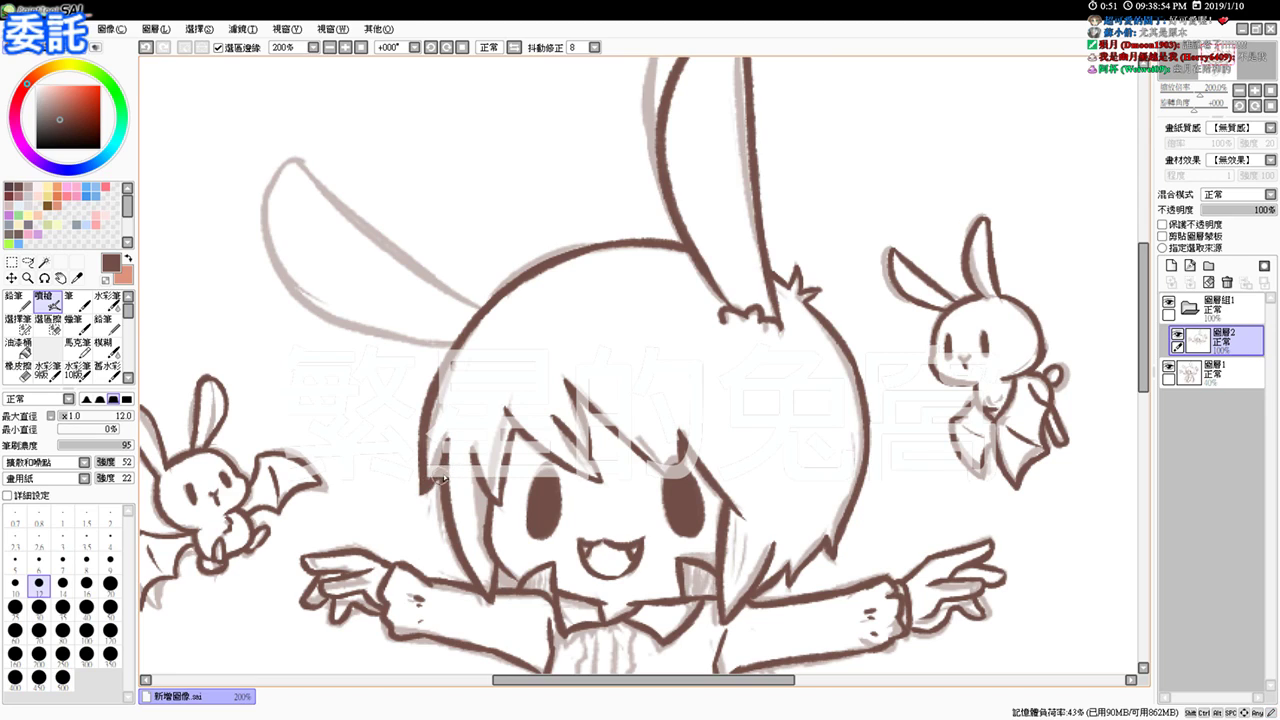
# Step: Trace the slanted left ear's tip and outer curve, and stroke its upper edge toward the head
pyautogui.scroll(3, 828, 446)
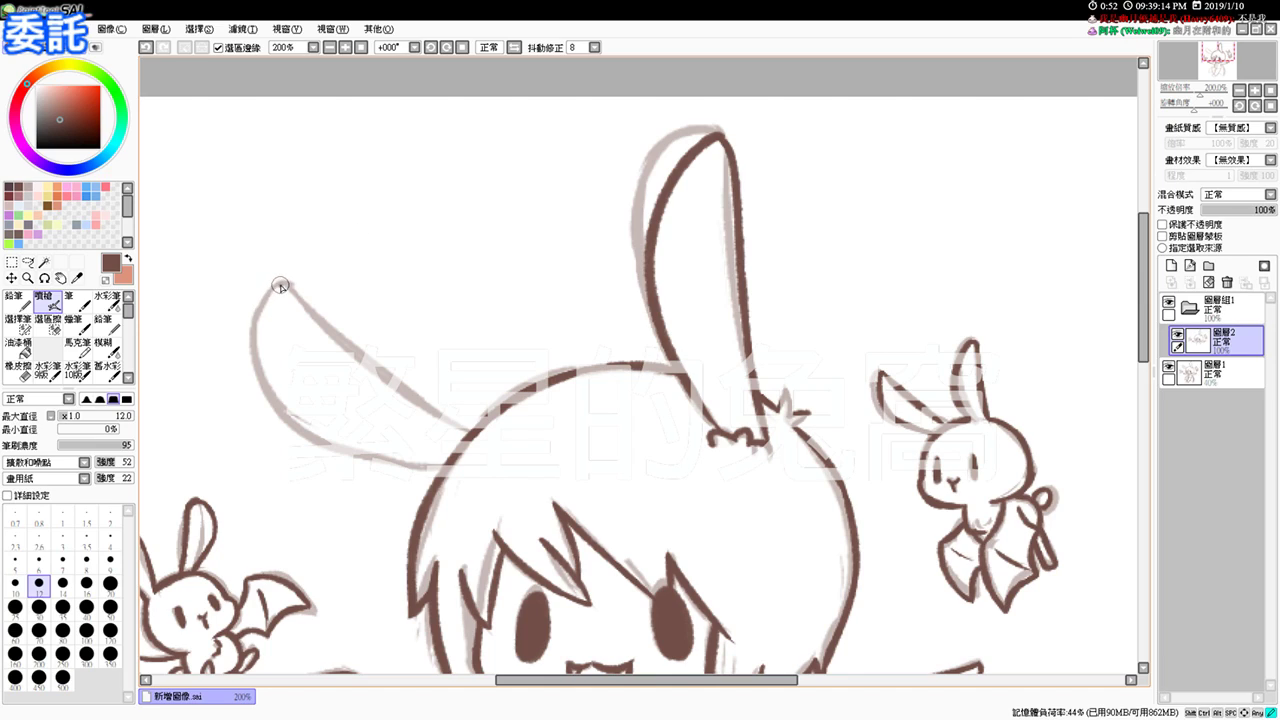
pyautogui.moveTo(280, 286); pyautogui.dragTo(300, 438)
pyautogui.moveTo(268, 292)
pyautogui.mouseDown()
pyautogui.moveTo(322, 316)
pyautogui.moveTo(285, 290)
pyautogui.moveTo(338, 339)
pyautogui.mouseUp()
pyautogui.hotkey('ctrl', 'z')
pyautogui.moveTo(289, 291); pyautogui.dragTo(448, 410)
pyautogui.moveTo(333, 338); pyautogui.dragTo(466, 420)
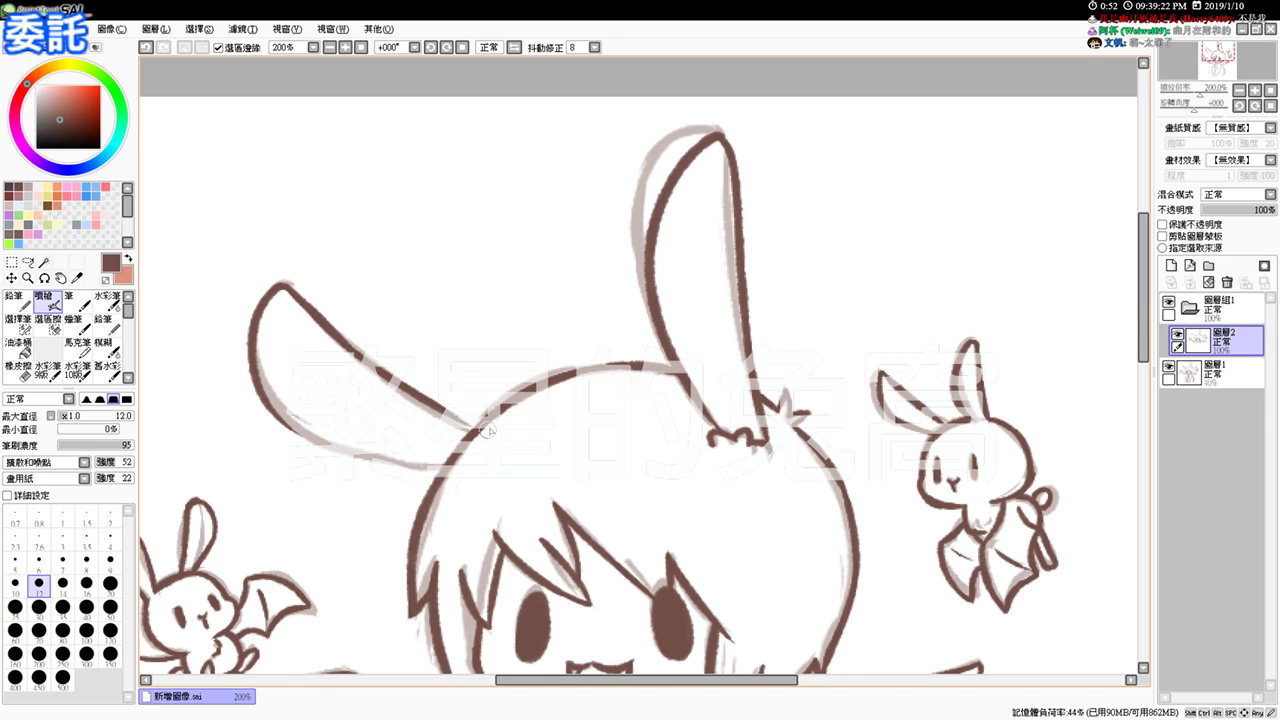
# Step: Undo the slanted ear's last upper-edge strokes and redraw the edge in overlapping strokes down to the head
pyautogui.hotkey('ctrl', 'z')
pyautogui.hotkey('ctrl', 'z')
pyautogui.moveTo(313, 313)
pyautogui.mouseDown()
pyautogui.moveTo(455, 416)
pyautogui.moveTo(339, 333)
pyautogui.moveTo(449, 409)
pyautogui.mouseUp()
pyautogui.moveTo(364, 366); pyautogui.dragTo(471, 431)
pyautogui.moveTo(430, 406); pyautogui.dragTo(470, 429)
pyautogui.moveTo(456, 422); pyautogui.dragTo(470, 430)
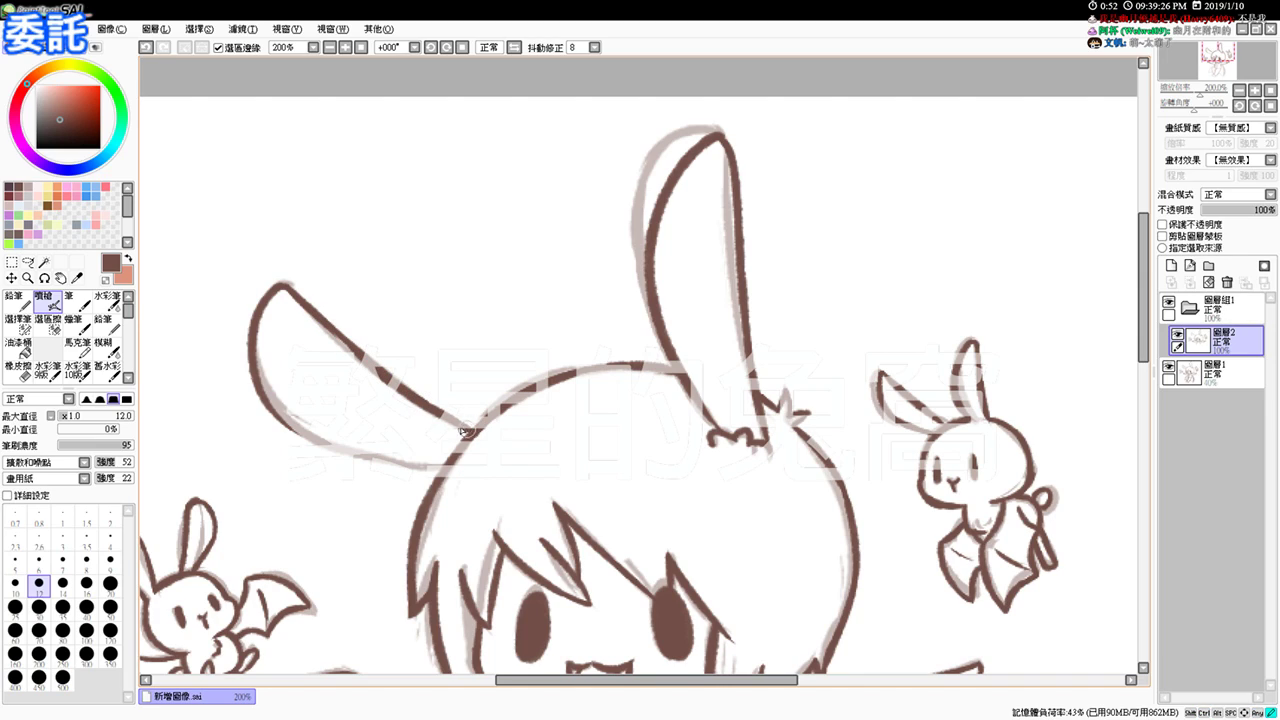
# Step: Trace the slanted ear's lower edge to the head contour and undo the extra thickening stroke
pyautogui.moveTo(264, 400); pyautogui.dragTo(437, 472)
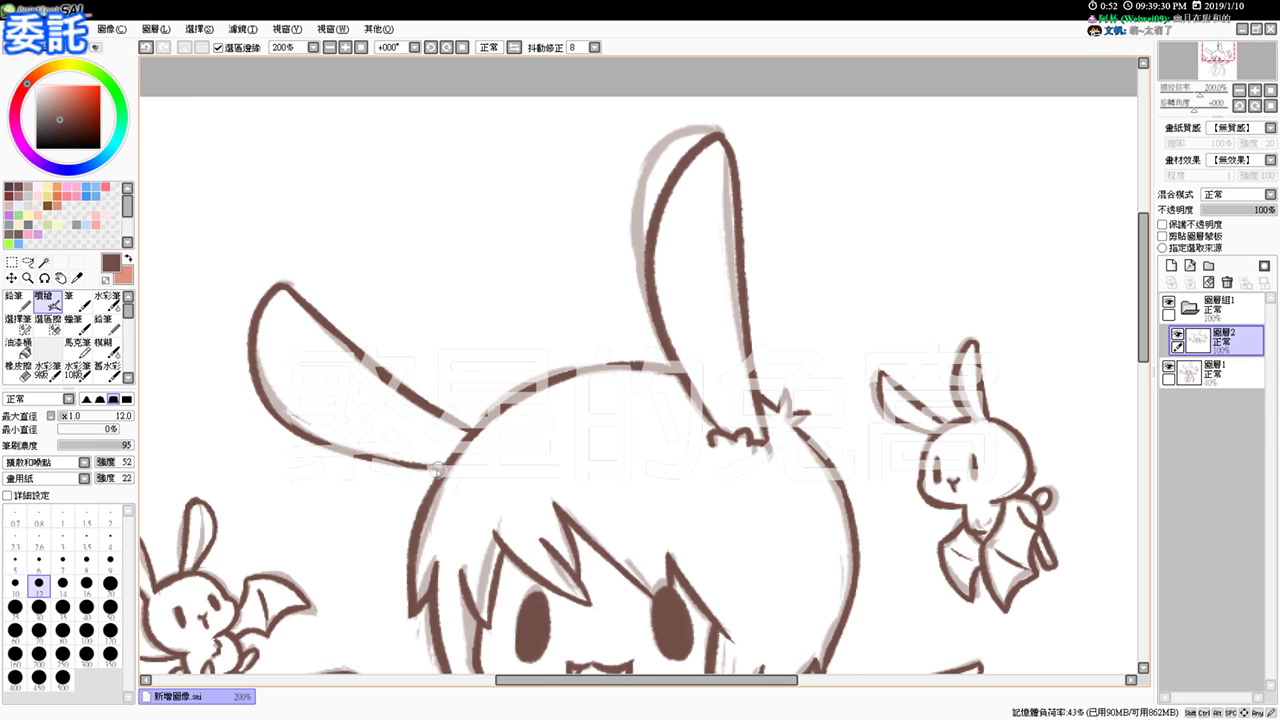
pyautogui.moveTo(280, 416)
pyautogui.mouseDown()
pyautogui.moveTo(385, 470)
pyautogui.moveTo(261, 398)
pyautogui.moveTo(343, 444)
pyautogui.mouseUp()
pyautogui.hotkey('ctrl', 'z')
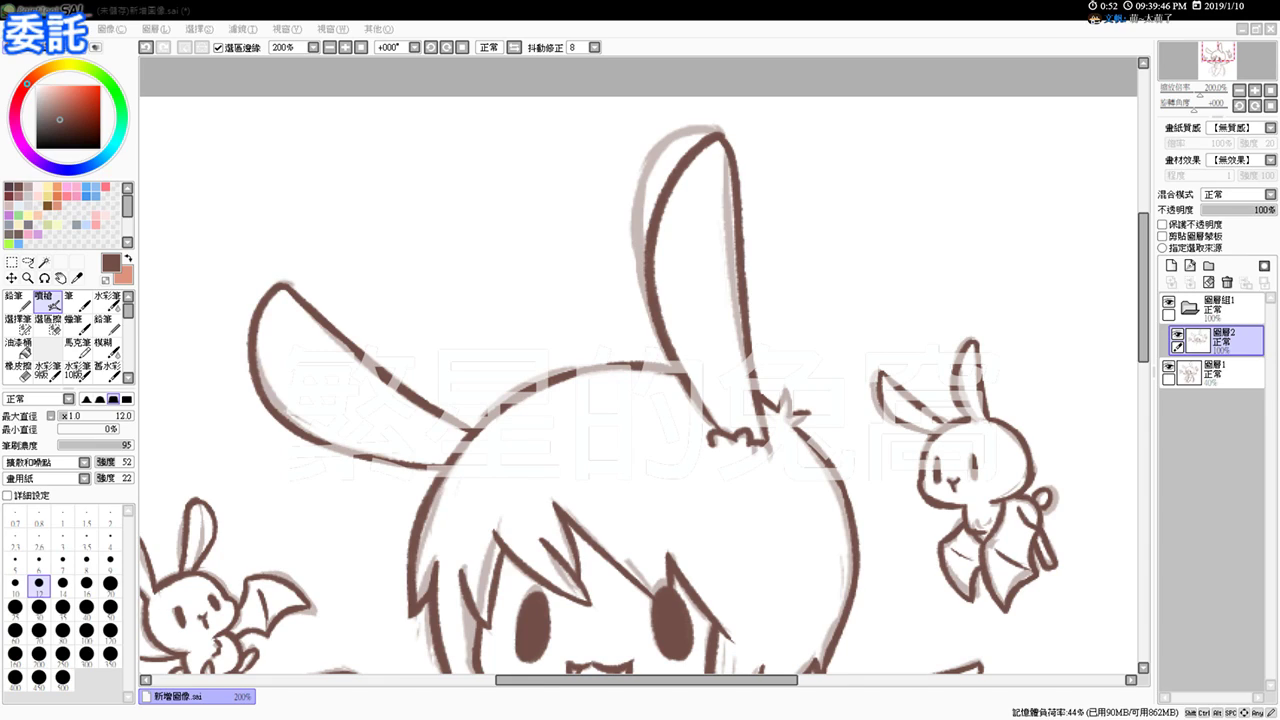
pyautogui.click(1083, 285)
pyautogui.hotkey('ctrl', 'z')
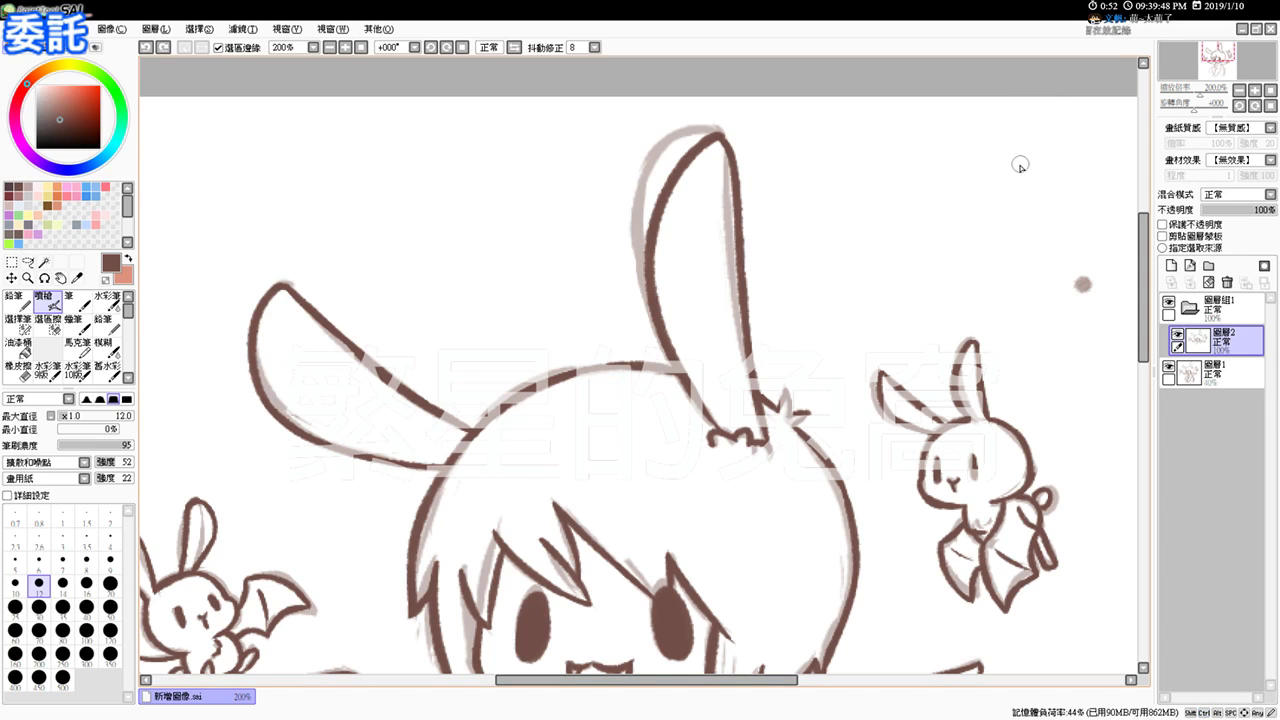
pyautogui.hotkey('ctrl', 'z')
# Step: Enlarge the view to 300% on the shirt's ruffled front
pyautogui.moveTo(848, 435); pyautogui.dragTo(901, 211)
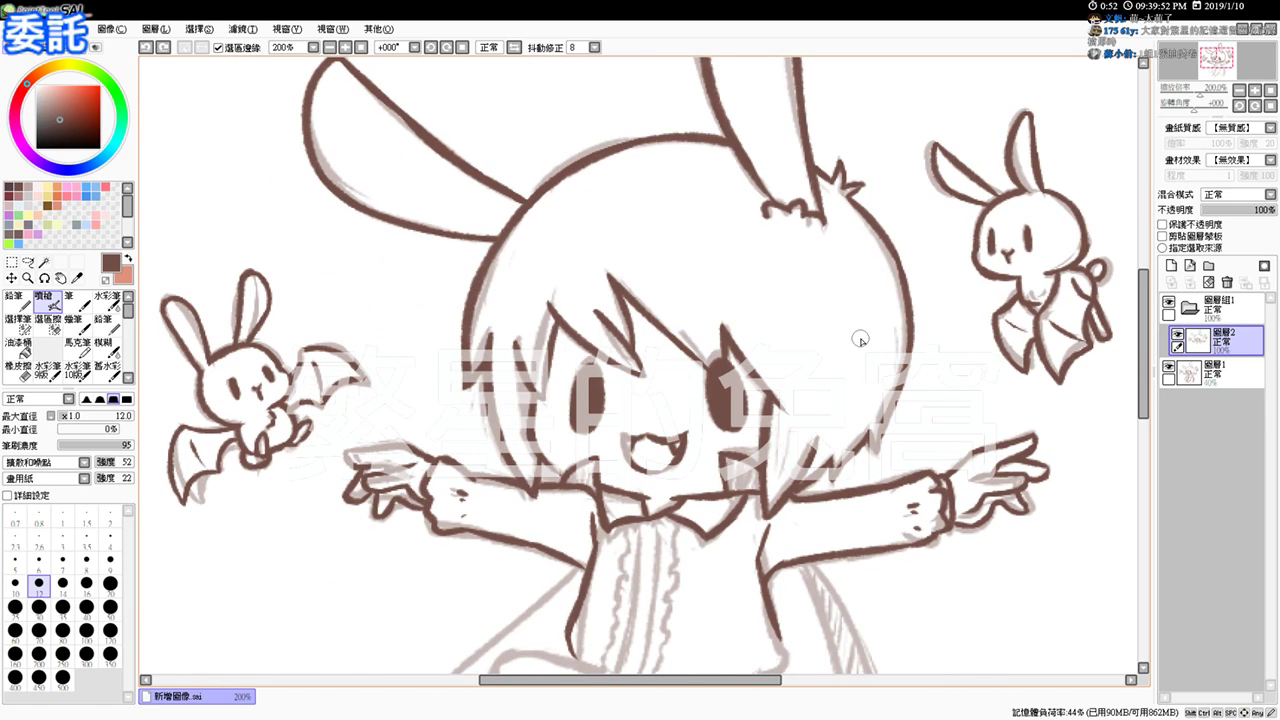
pyautogui.moveTo(677, 504); pyautogui.dragTo(657, 320)
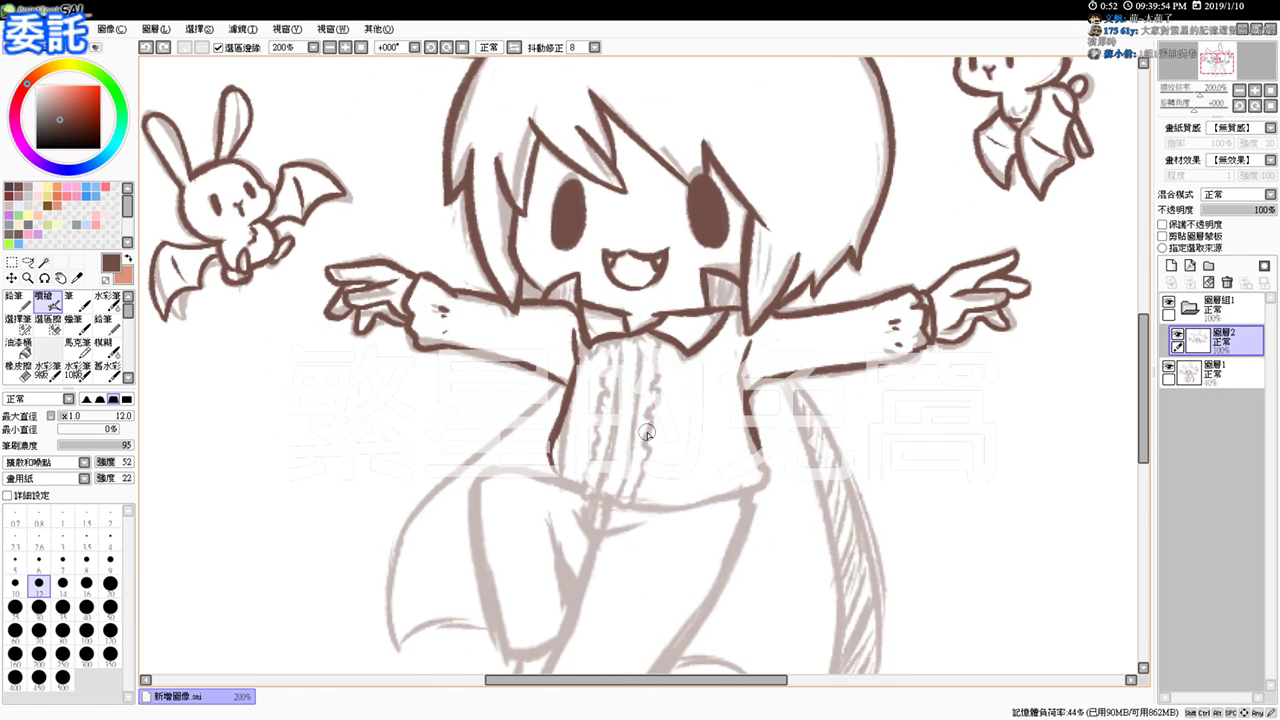
pyautogui.scroll(1, 650, 440)
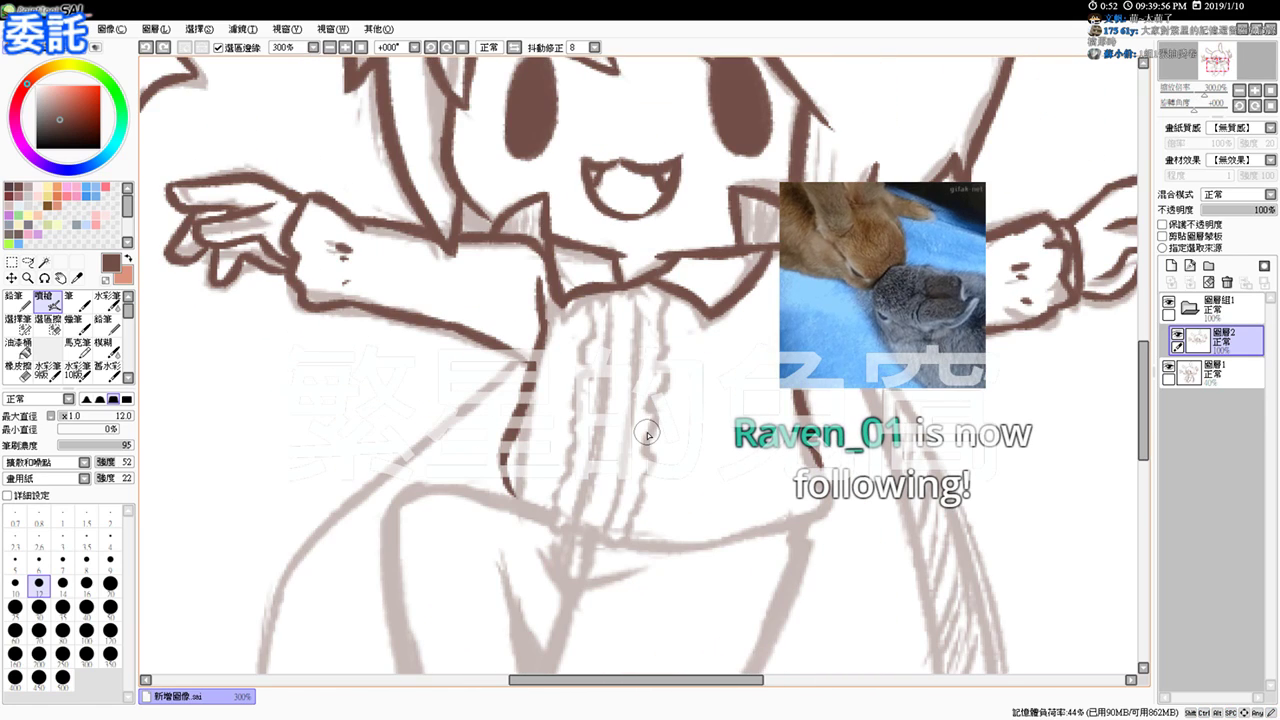
# Step: Ink the upper edges of the shirt's centre placket below the collar with a size 4 brush
pyautogui.moveTo(586, 384); pyautogui.dragTo(560, 384)
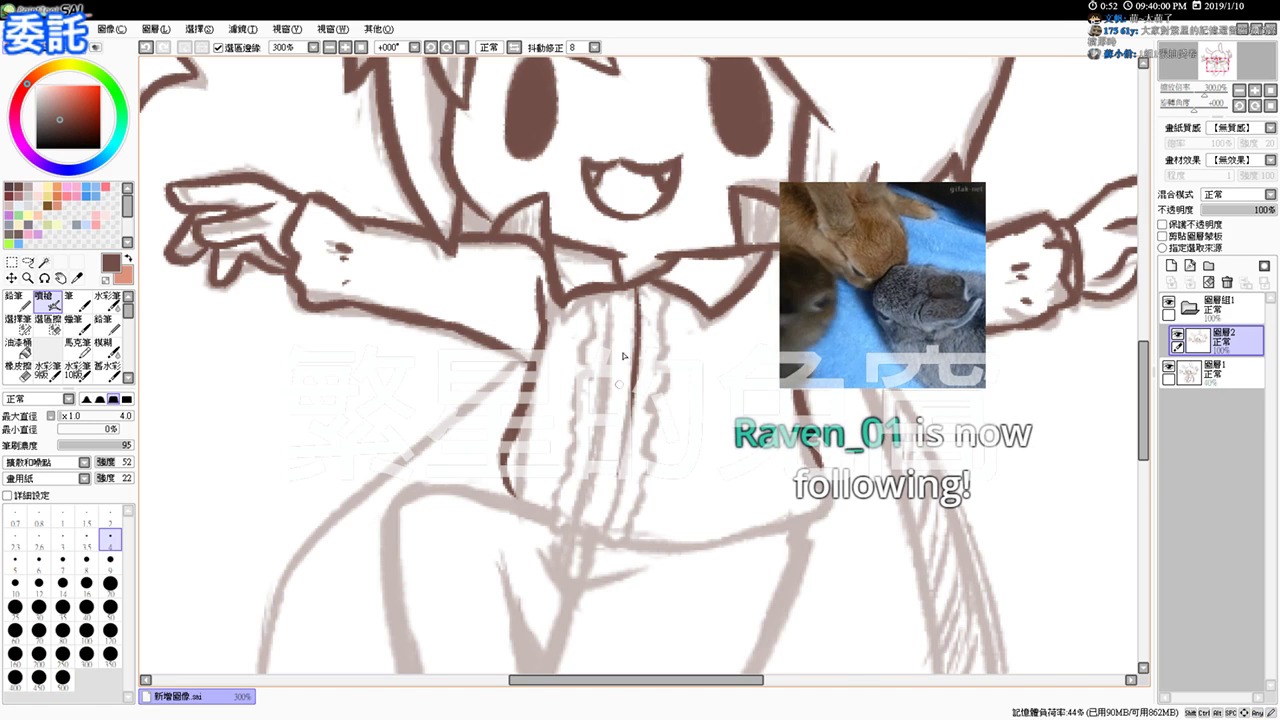
pyautogui.moveTo(614, 291); pyautogui.dragTo(592, 447)
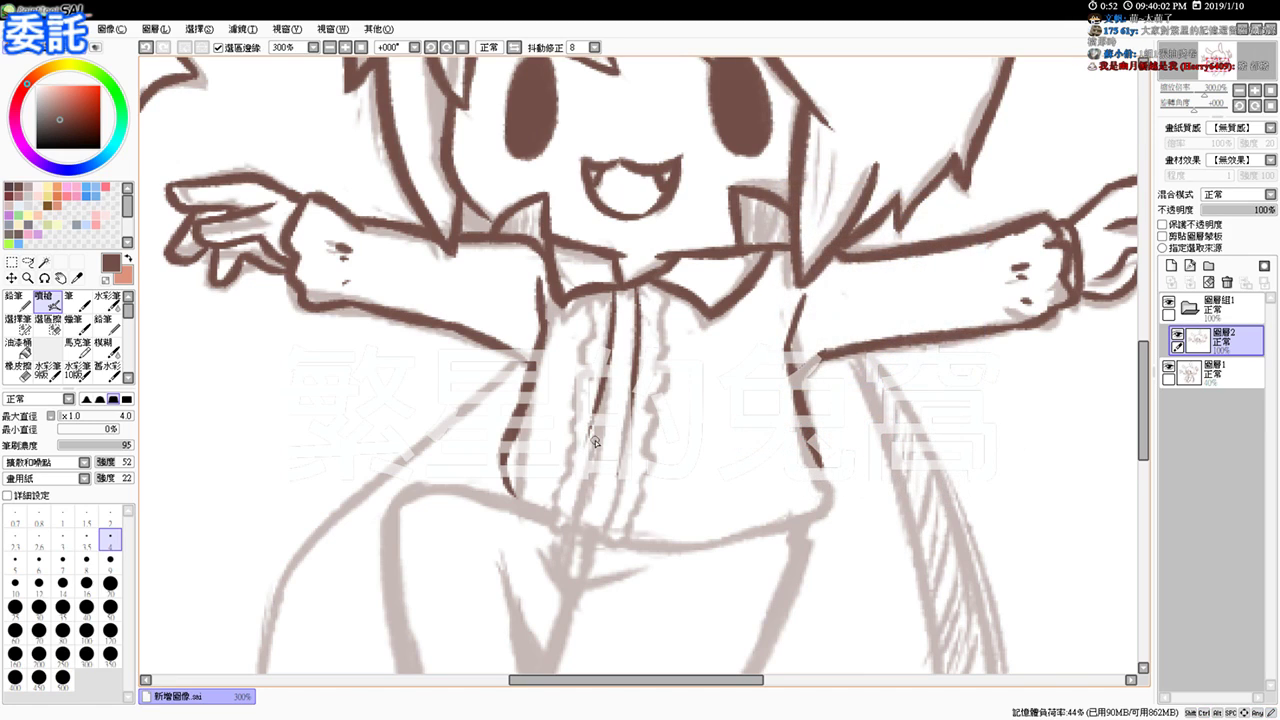
pyautogui.hotkey('ctrl', 'z')
pyautogui.moveTo(618, 290); pyautogui.dragTo(604, 428)
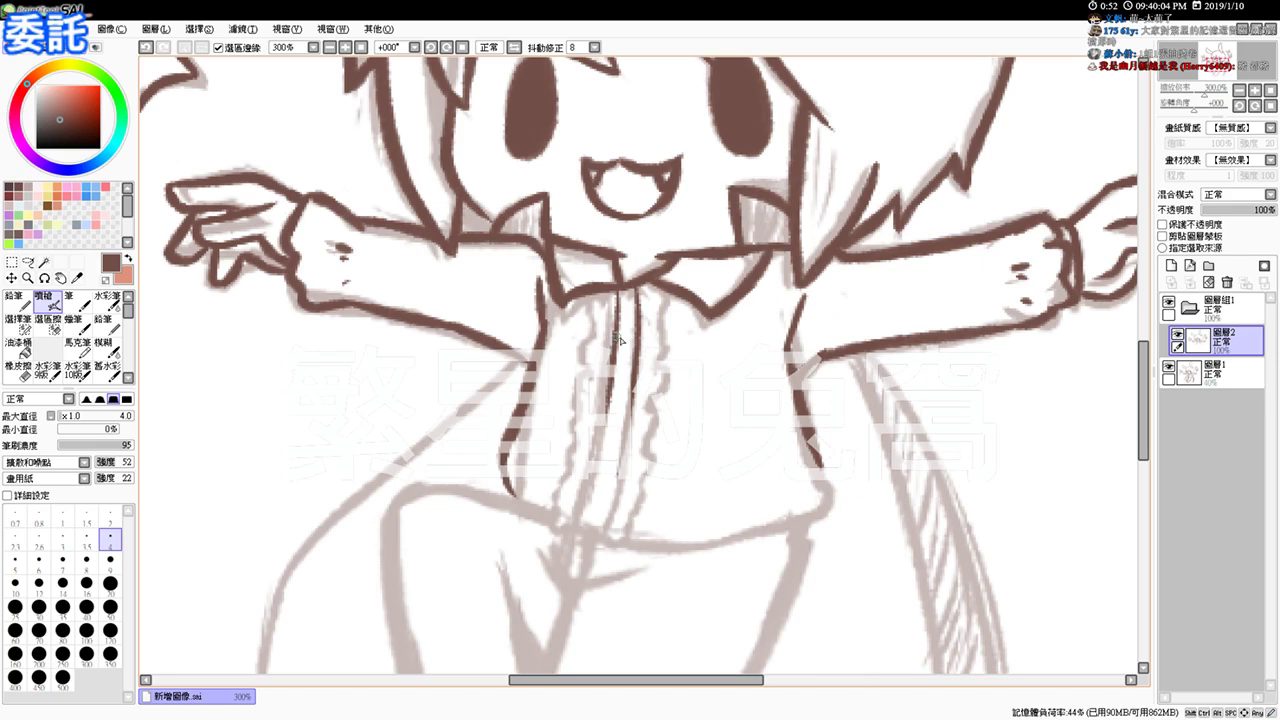
pyautogui.moveTo(617, 301); pyautogui.dragTo(612, 341)
pyautogui.hotkey('ctrl', 'z')
pyautogui.moveTo(617, 290); pyautogui.dragTo(594, 440)
# Step: Extend both placket lines to the shirt hem, close the bottom end and ink the right line's top at the collar
pyautogui.moveTo(608, 380); pyautogui.dragTo(581, 484)
pyautogui.moveTo(600, 426); pyautogui.dragTo(571, 529)
pyautogui.moveTo(629, 423); pyautogui.dragTo(608, 524)
pyautogui.moveTo(568, 527)
pyautogui.mouseDown()
pyautogui.moveTo(595, 528)
pyautogui.moveTo(609, 510)
pyautogui.mouseUp()
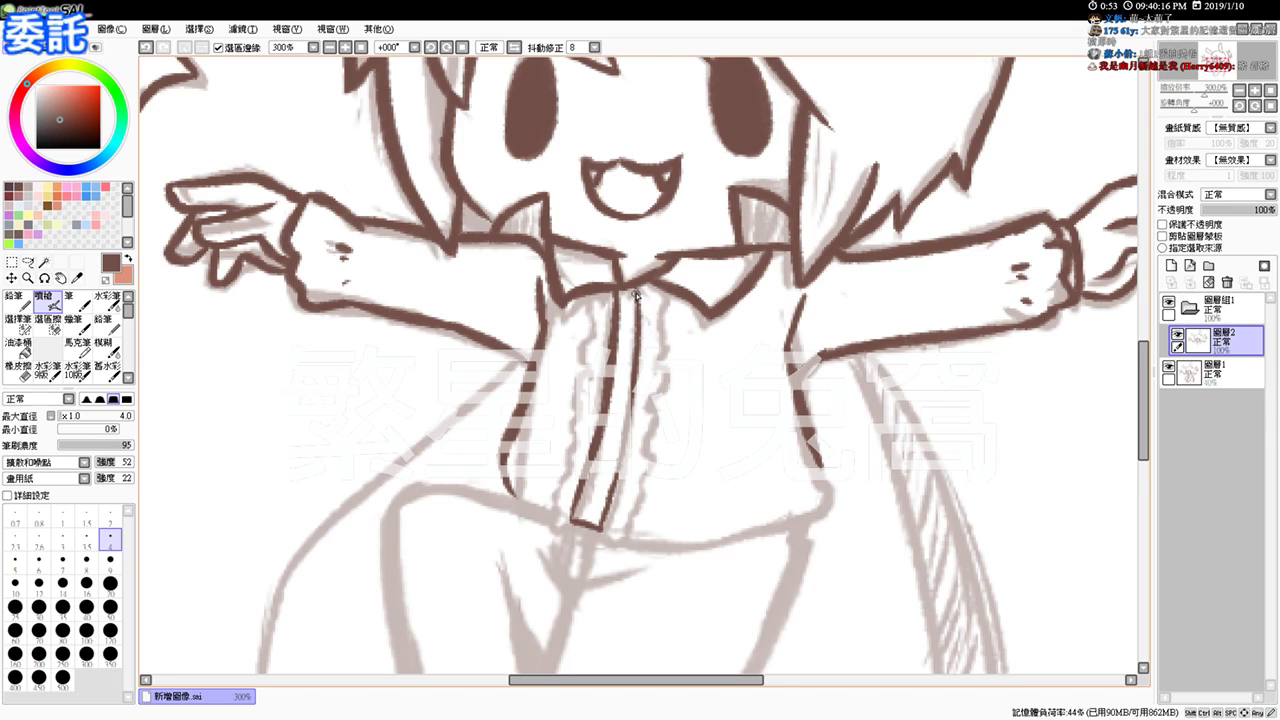
pyautogui.moveTo(646, 287); pyautogui.dragTo(640, 333)
pyautogui.hotkey('ctrl', 'z')
pyautogui.moveTo(646, 287); pyautogui.dragTo(639, 345)
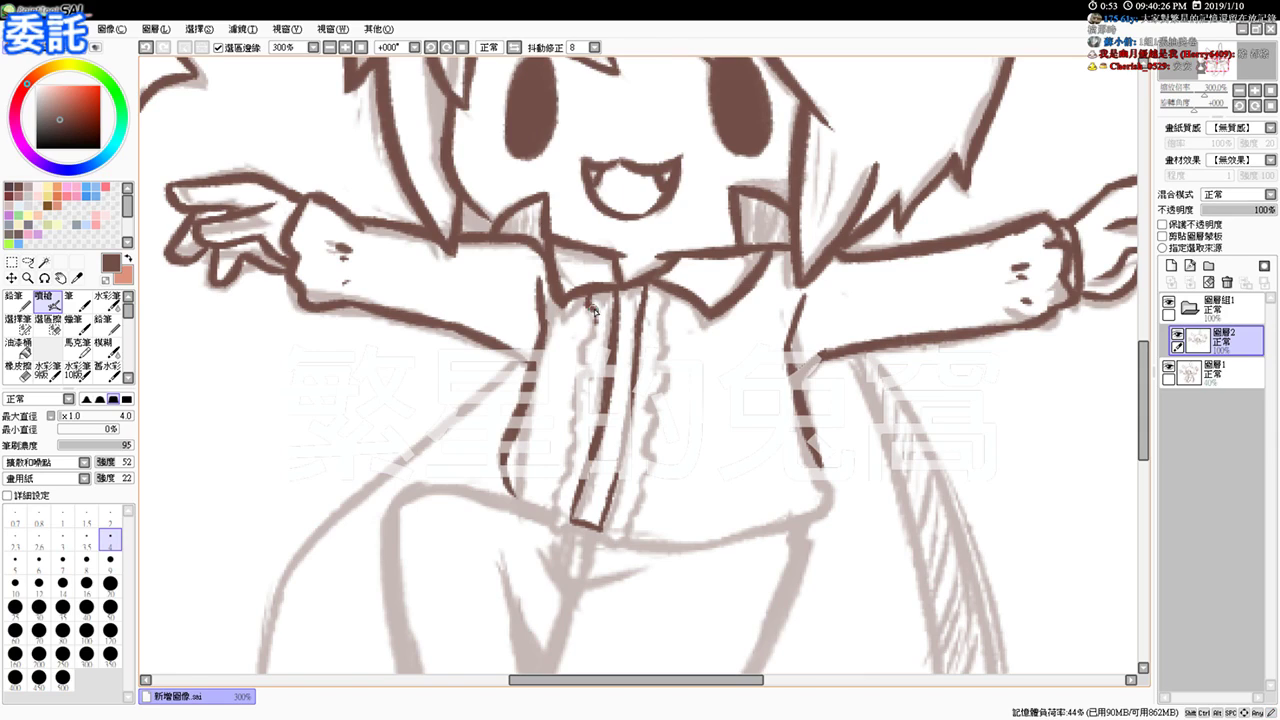
# Step: Ink the wavy ruffle edges on both sides of the placket down to the hem and save the drawing as a .sai file
pyautogui.moveTo(590, 305); pyautogui.dragTo(591, 354)
pyautogui.hotkey('ctrl', 'z')
pyautogui.hotkey('ctrl', 'z')
pyautogui.moveTo(666, 286)
pyautogui.mouseDown()
pyautogui.moveTo(649, 298)
pyautogui.moveTo(664, 354)
pyautogui.mouseUp()
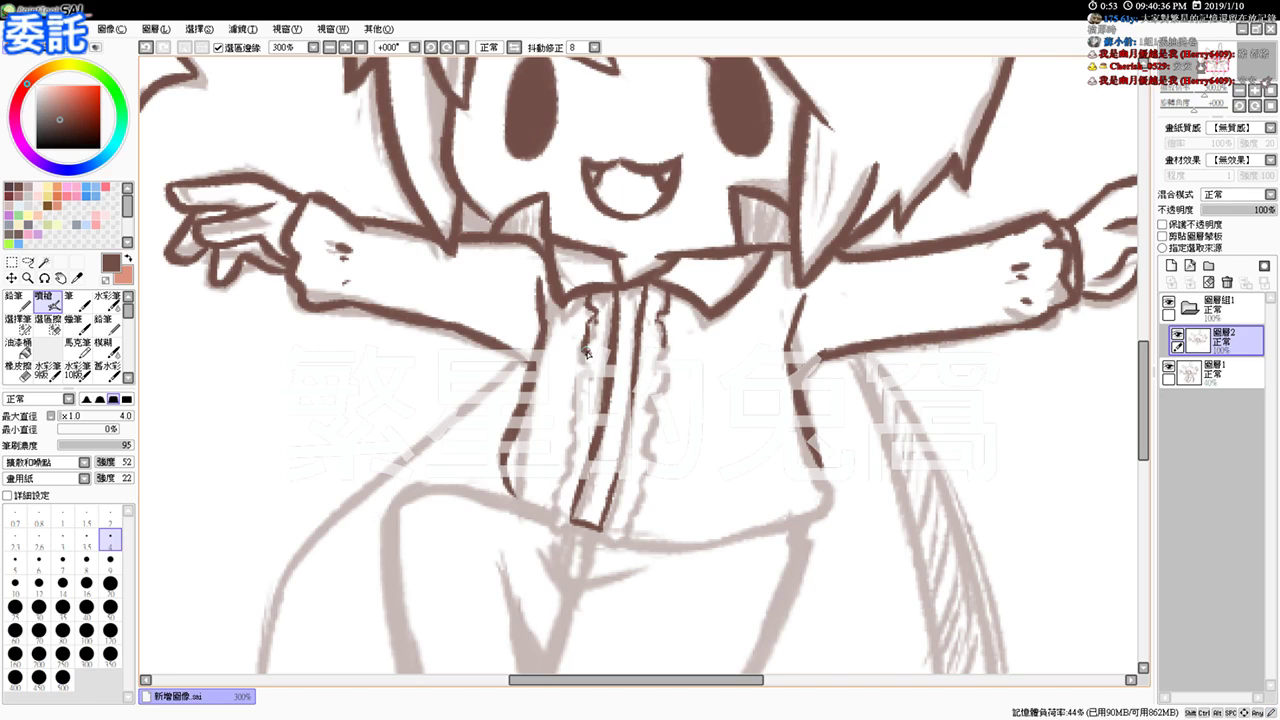
pyautogui.moveTo(588, 354)
pyautogui.mouseDown()
pyautogui.moveTo(594, 392)
pyautogui.moveTo(581, 385)
pyautogui.moveTo(579, 416)
pyautogui.mouseUp()
pyautogui.moveTo(665, 340)
pyautogui.mouseDown()
pyautogui.moveTo(654, 398)
pyautogui.moveTo(576, 422)
pyautogui.moveTo(563, 476)
pyautogui.moveTo(575, 513)
pyautogui.mouseUp()
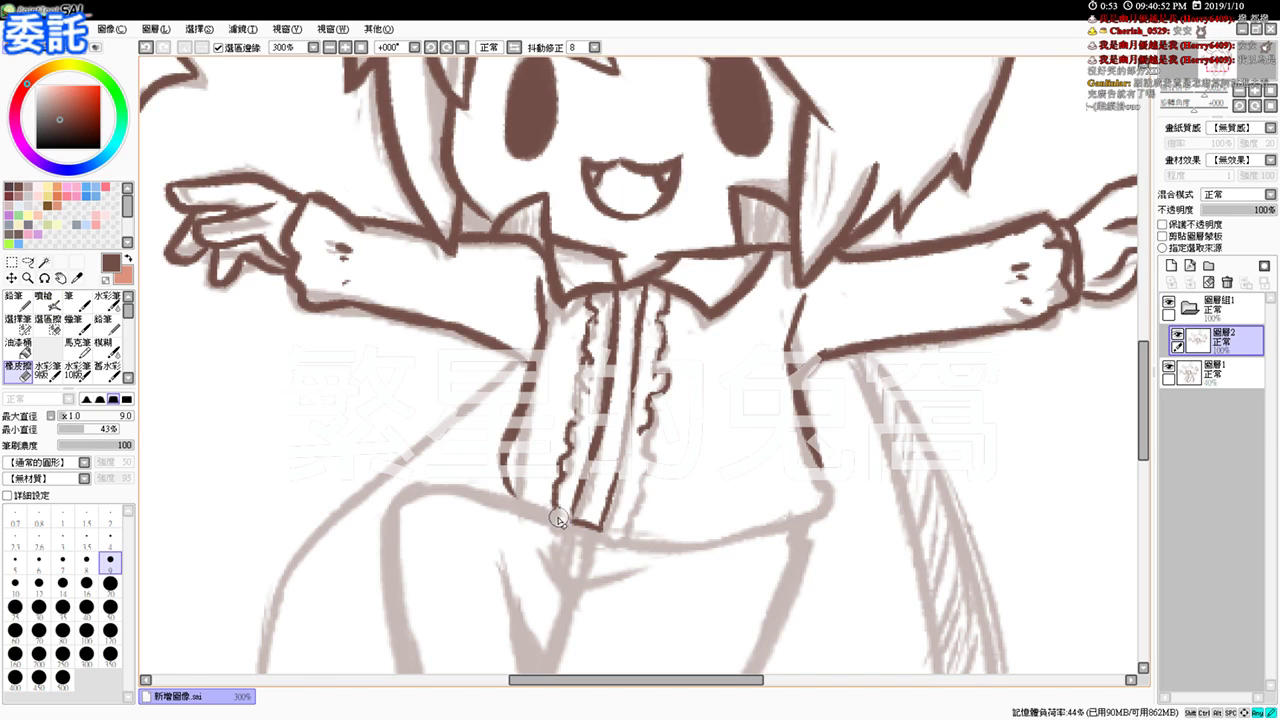
pyautogui.moveTo(557, 500)
pyautogui.mouseDown()
pyautogui.moveTo(551, 517)
pyautogui.moveTo(566, 518)
pyautogui.mouseUp()
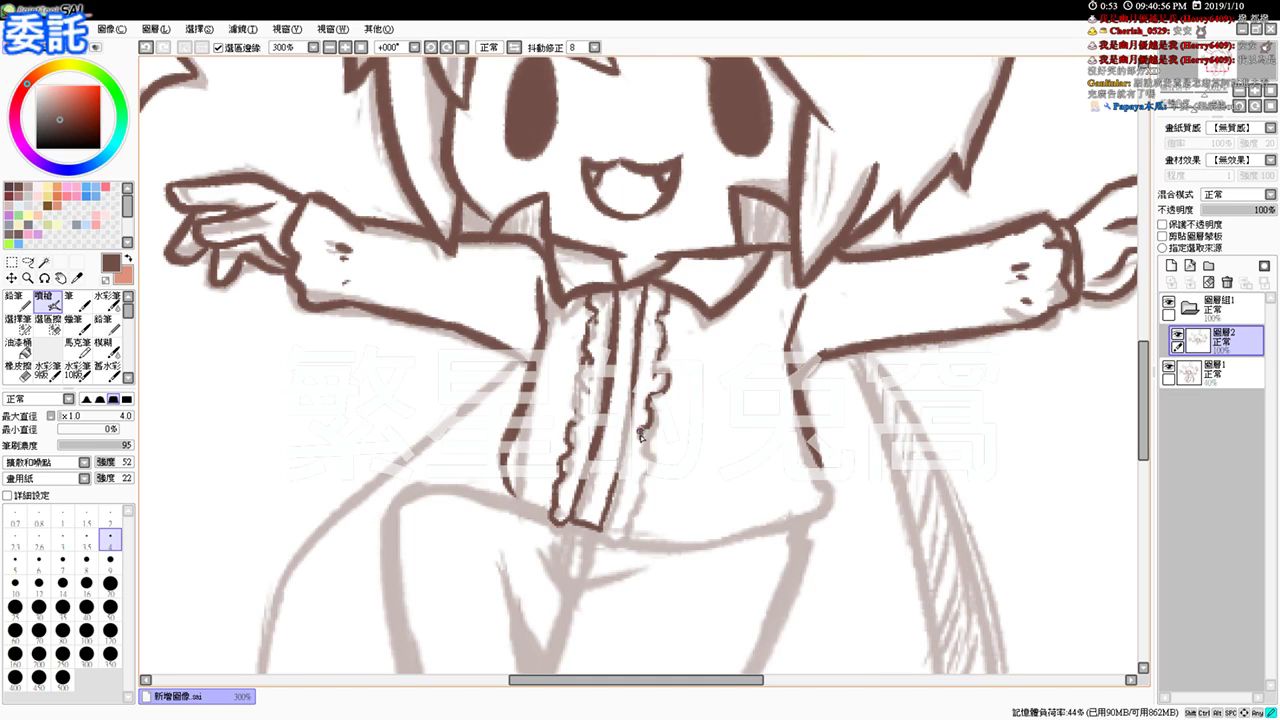
pyautogui.moveTo(649, 457); pyautogui.dragTo(627, 522)
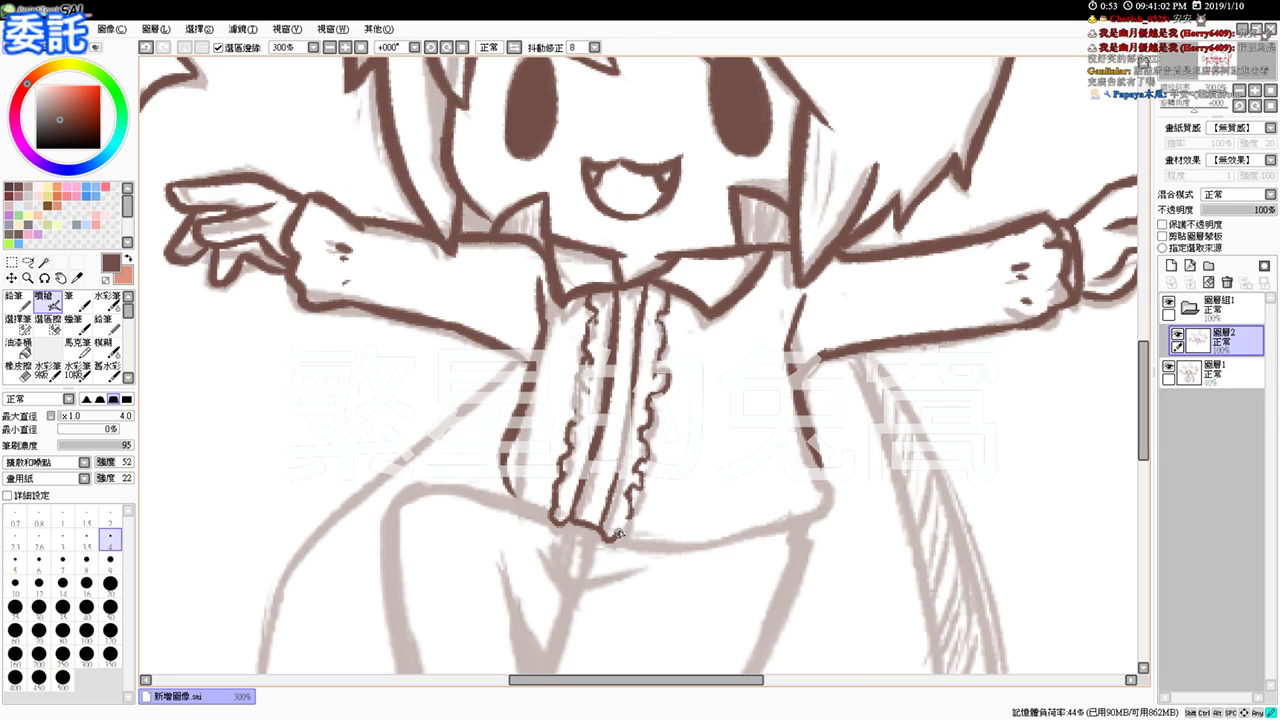
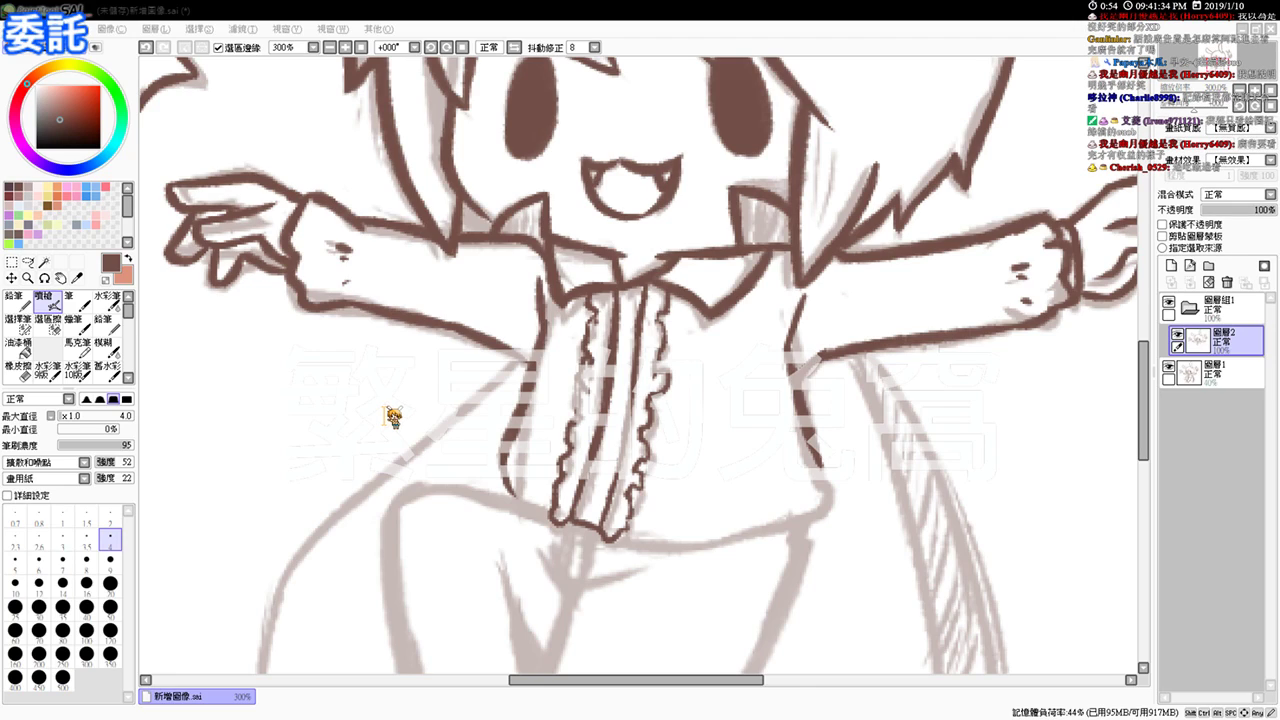
pyautogui.click(718, 405)
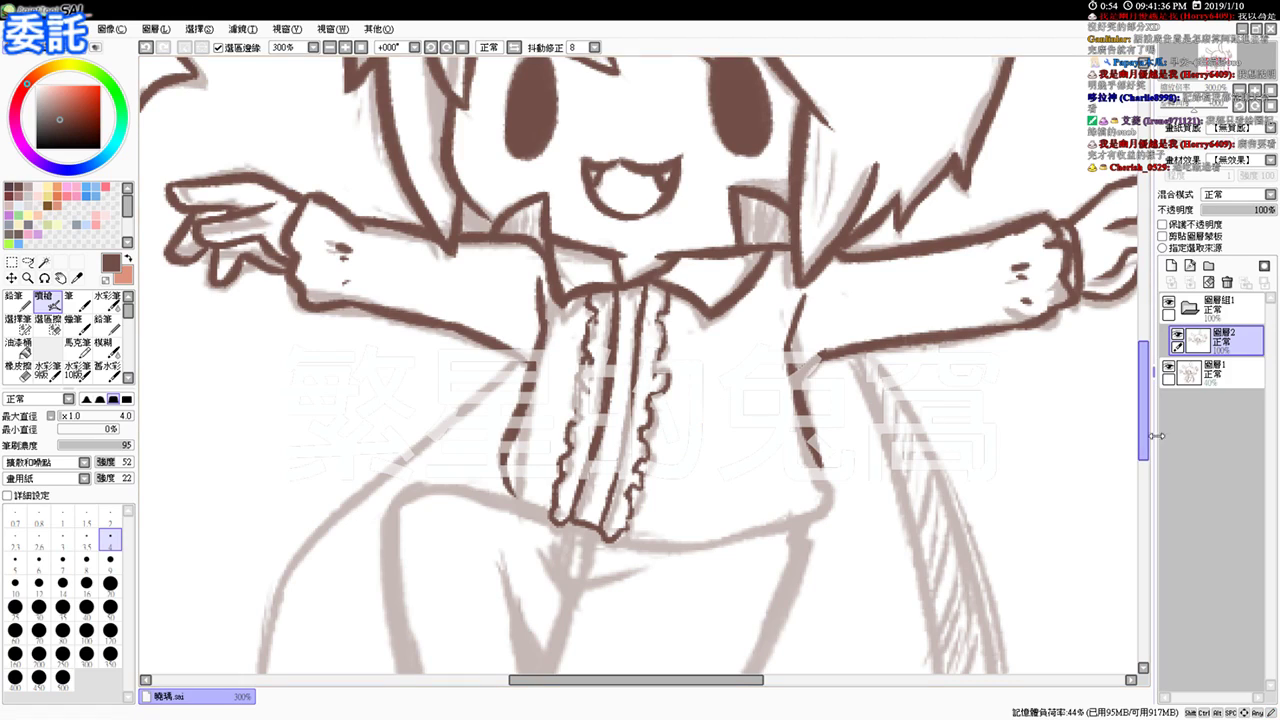
pyautogui.moveTo(739, 445)
pyautogui.mouseDown()
pyautogui.moveTo(782, 511)
pyautogui.moveTo(748, 465)
pyautogui.moveTo(762, 473)
pyautogui.mouseUp()
pyautogui.hotkey('ctrl', 'z')
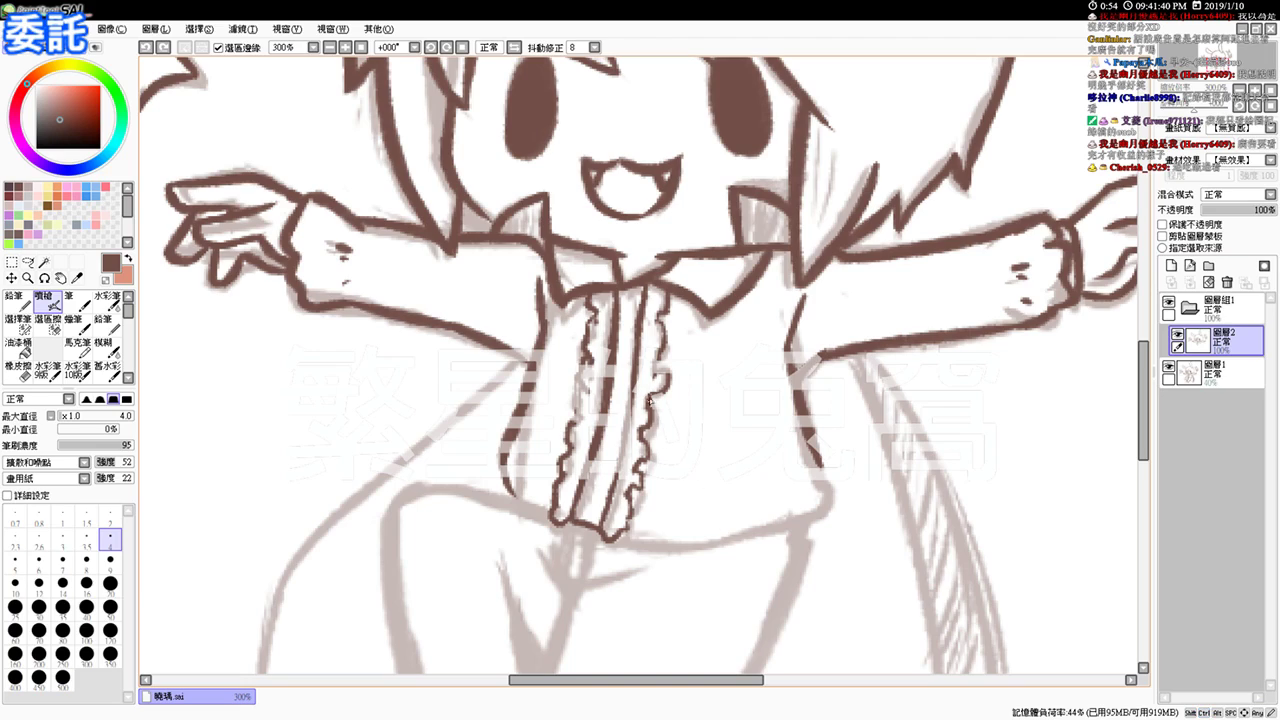
pyautogui.moveTo(641, 300); pyautogui.dragTo(667, 304)
pyautogui.hotkey('ctrl', 'z')
pyautogui.hotkey('ctrl', 'z')
pyautogui.hotkey('ctrl', 'z')
pyautogui.moveTo(407, 407)
pyautogui.mouseDown()
pyautogui.moveTo(424, 429)
pyautogui.moveTo(449, 421)
pyautogui.mouseUp()
pyautogui.hotkey('ctrl', 'z')
pyautogui.moveTo(361, 404)
pyautogui.mouseDown()
pyautogui.moveTo(410, 366)
pyautogui.moveTo(385, 401)
pyautogui.moveTo(431, 417)
pyautogui.moveTo(400, 430)
pyautogui.moveTo(394, 455)
pyautogui.moveTo(356, 420)
pyautogui.mouseUp()
pyautogui.hotkey('ctrl', 'z')
pyautogui.hotkey('ctrl', 'z')
pyautogui.hotkey('ctrl', 'z')
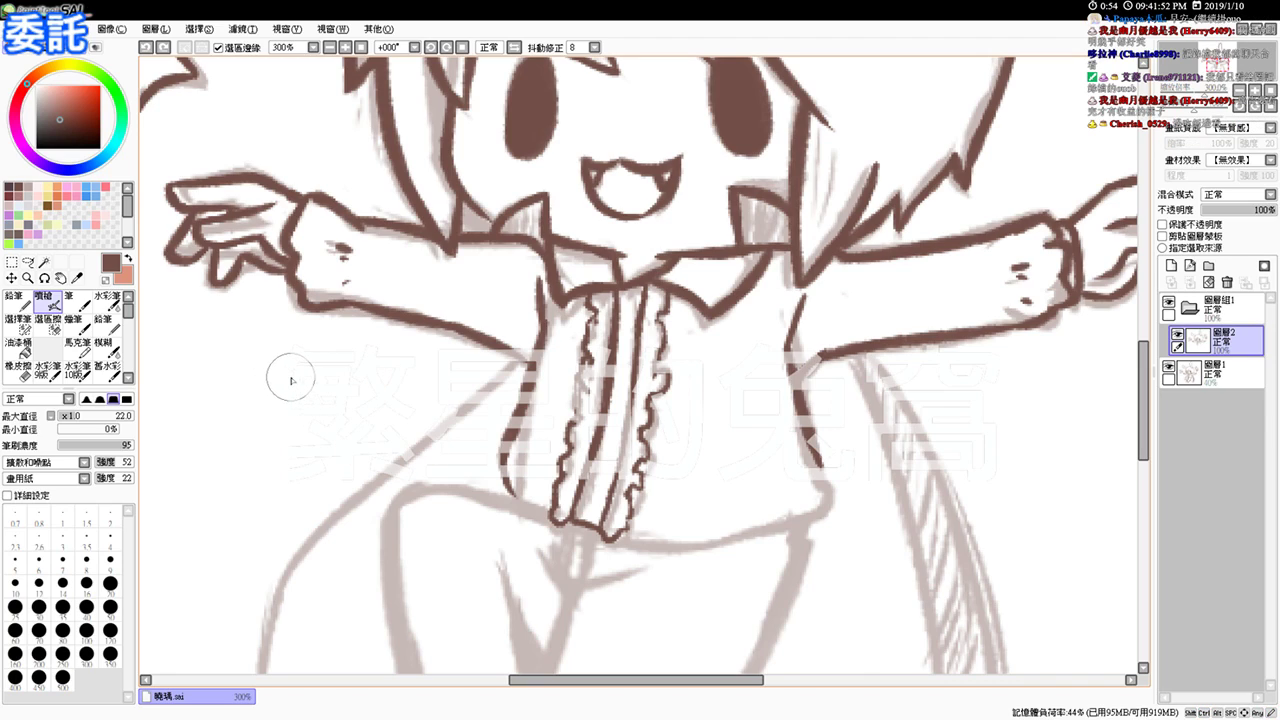
pyautogui.moveTo(292, 395); pyautogui.dragTo(293, 396)
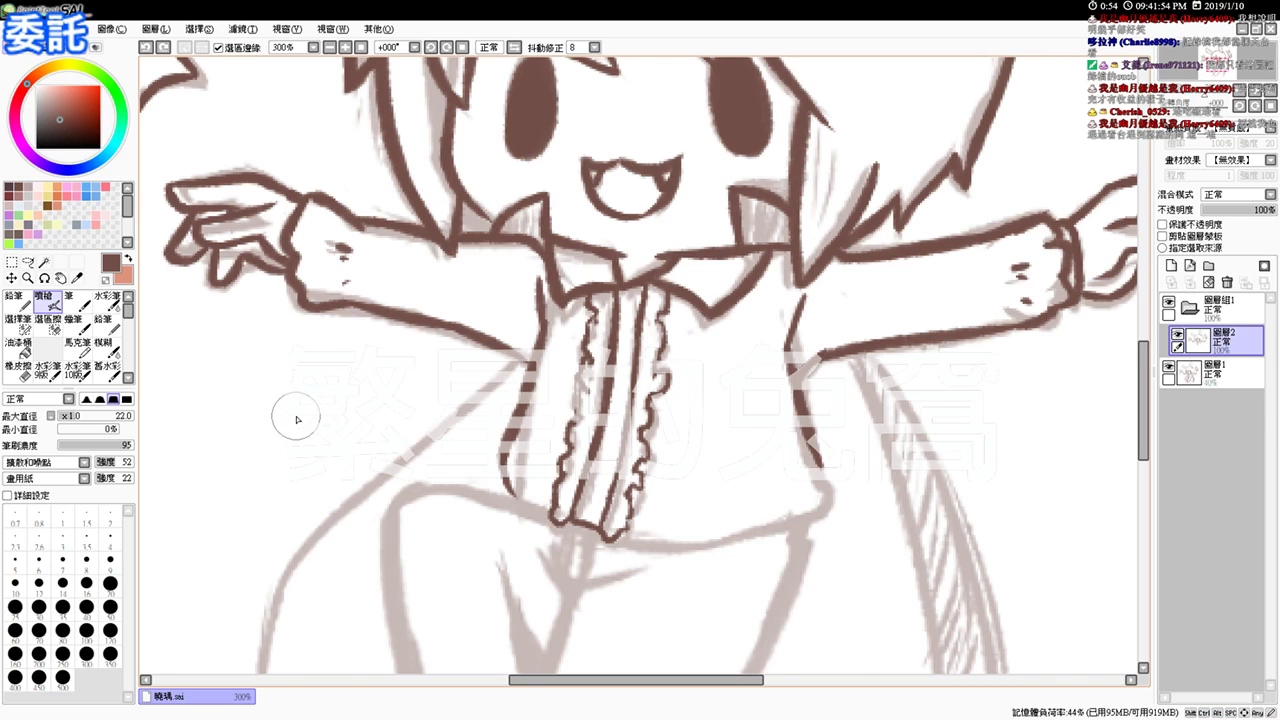
pyautogui.press('e')
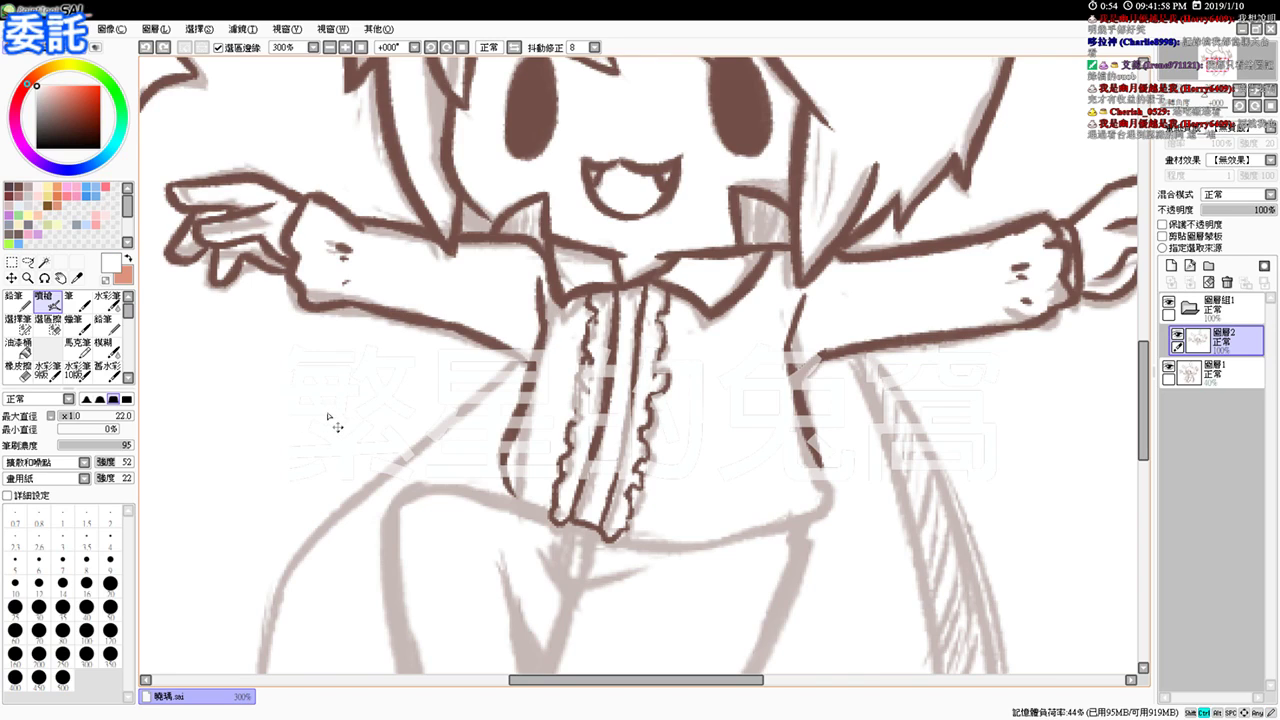
pyautogui.press('e')
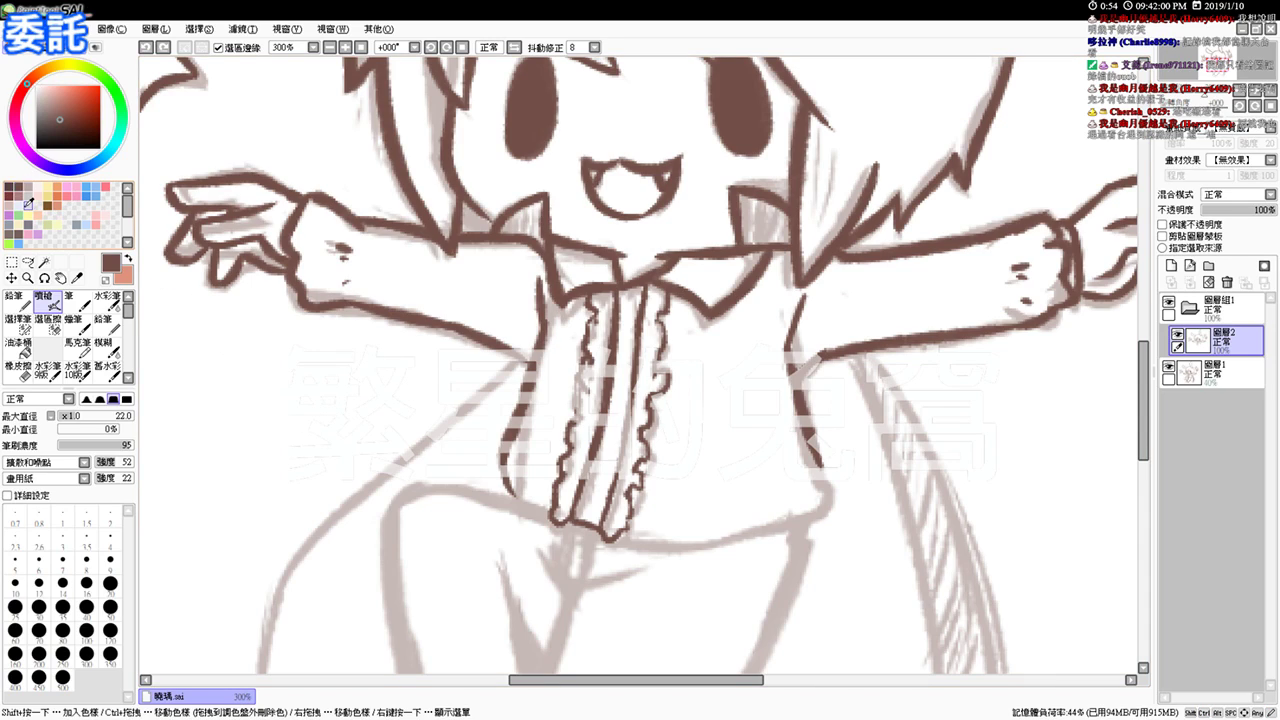
pyautogui.moveTo(334, 367); pyautogui.dragTo(298, 469)
pyautogui.hotkey('ctrl', 'z')
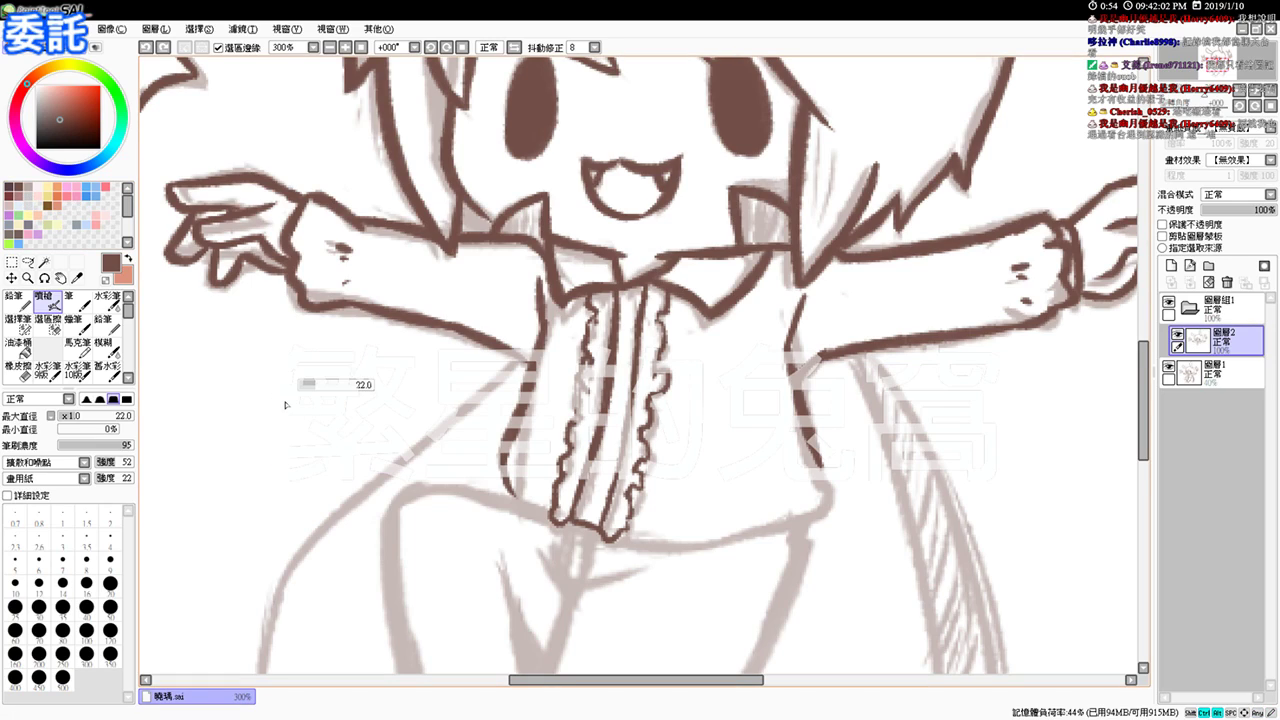
pyautogui.moveTo(287, 407); pyautogui.dragTo(294, 414)
pyautogui.moveTo(233, 322)
pyautogui.mouseDown()
pyautogui.moveTo(231, 405)
pyautogui.moveTo(220, 359)
pyautogui.moveTo(270, 328)
pyautogui.moveTo(295, 365)
pyautogui.moveTo(243, 372)
pyautogui.mouseUp()
pyautogui.hotkey('ctrl', 'z')
pyautogui.hotkey('ctrl', 'z')
pyautogui.moveTo(220, 430)
pyautogui.mouseDown()
pyautogui.moveTo(216, 380)
pyautogui.moveTo(272, 416)
pyautogui.moveTo(266, 396)
pyautogui.mouseUp()
pyautogui.hotkey('ctrl', 'z')
pyautogui.moveTo(247, 441)
pyautogui.mouseDown()
pyautogui.moveTo(307, 351)
pyautogui.moveTo(262, 428)
pyautogui.moveTo(285, 395)
pyautogui.mouseUp()
pyautogui.hotkey('ctrl', 'z')
pyautogui.moveTo(238, 332)
pyautogui.mouseDown()
pyautogui.moveTo(252, 437)
pyautogui.moveTo(236, 440)
pyautogui.moveTo(206, 368)
pyautogui.moveTo(222, 445)
pyautogui.mouseUp()
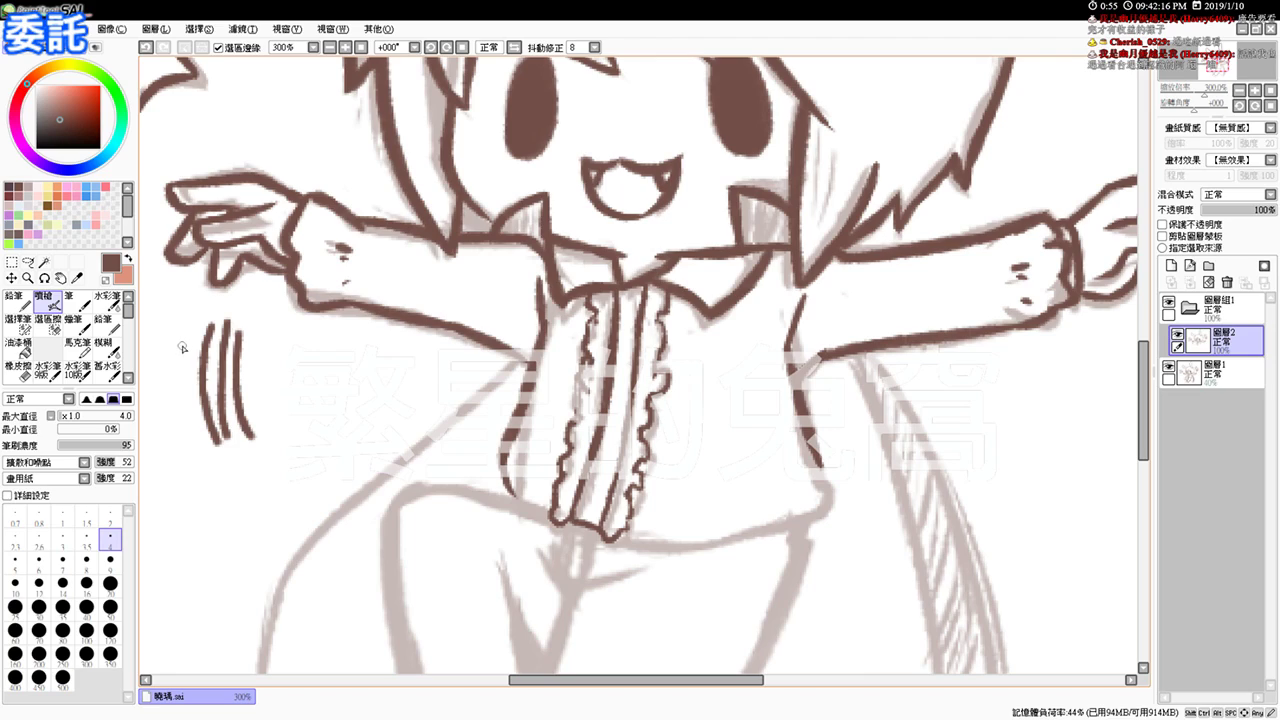
pyautogui.hotkey('ctrl', 'z')
pyautogui.hotkey('ctrl', 'z')
pyautogui.hotkey('ctrl', 'z')
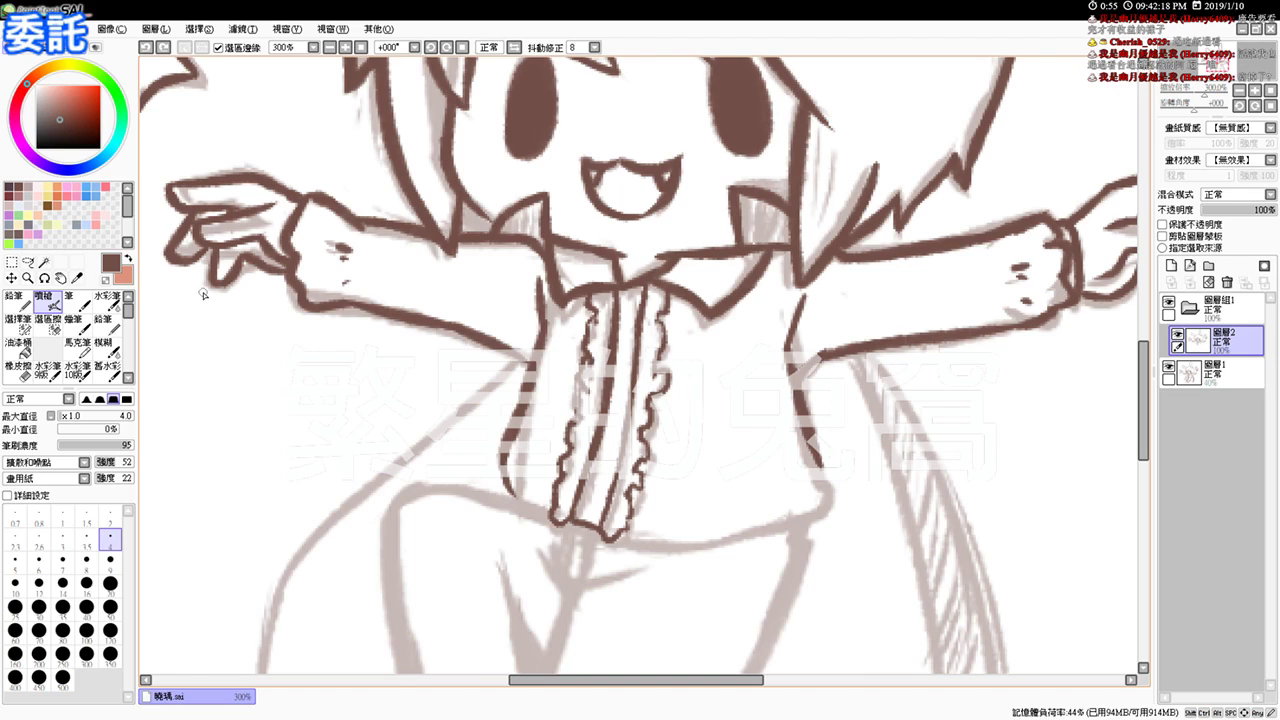
pyautogui.moveTo(237, 339); pyautogui.dragTo(248, 434)
pyautogui.moveTo(251, 351); pyautogui.dragTo(263, 438)
pyautogui.hotkey('ctrl', 'z')
pyautogui.hotkey('ctrl', 'z')
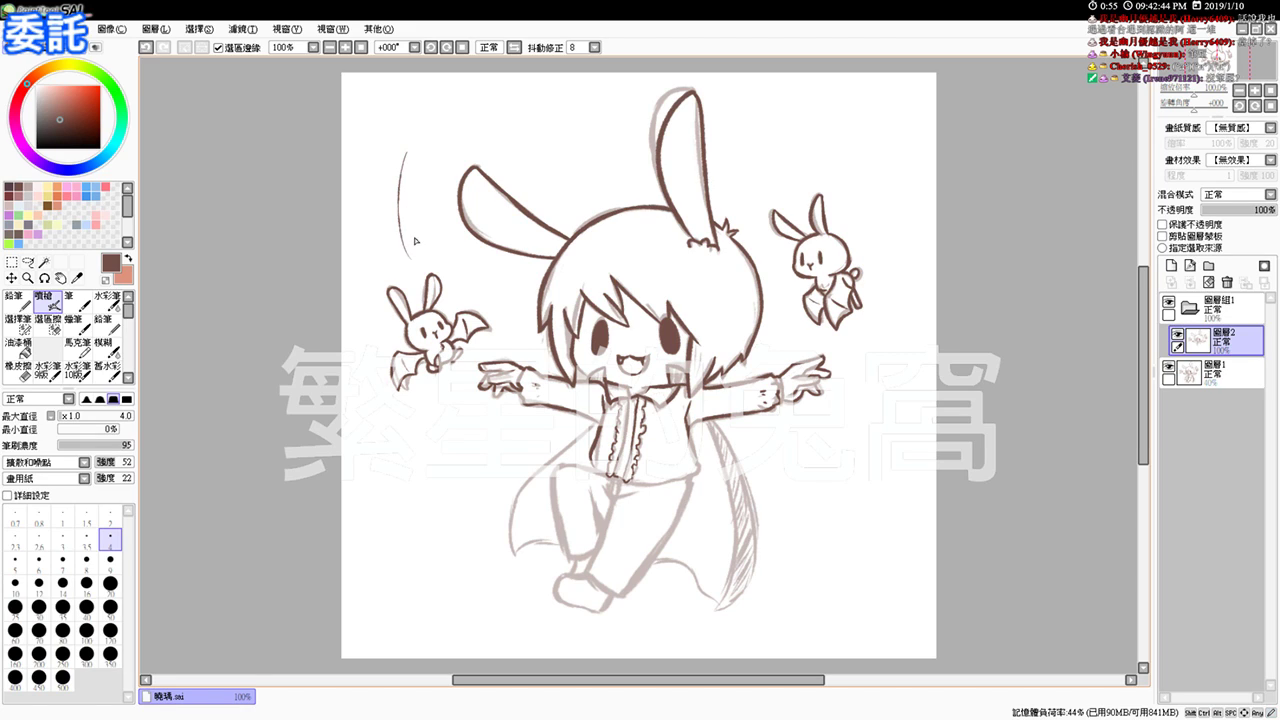
pyautogui.scroll(3, 408, 250)
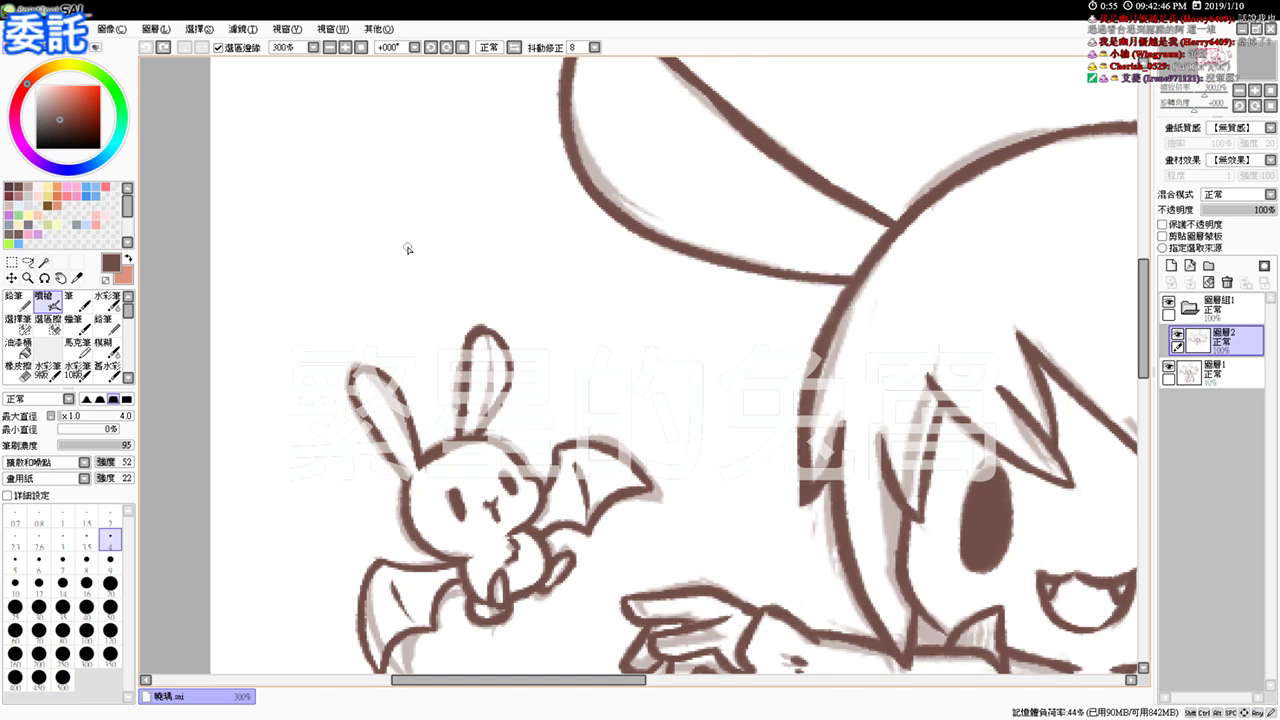
pyautogui.moveTo(819, 459); pyautogui.dragTo(552, 238)
pyautogui.scroll(-3, 551, 237)
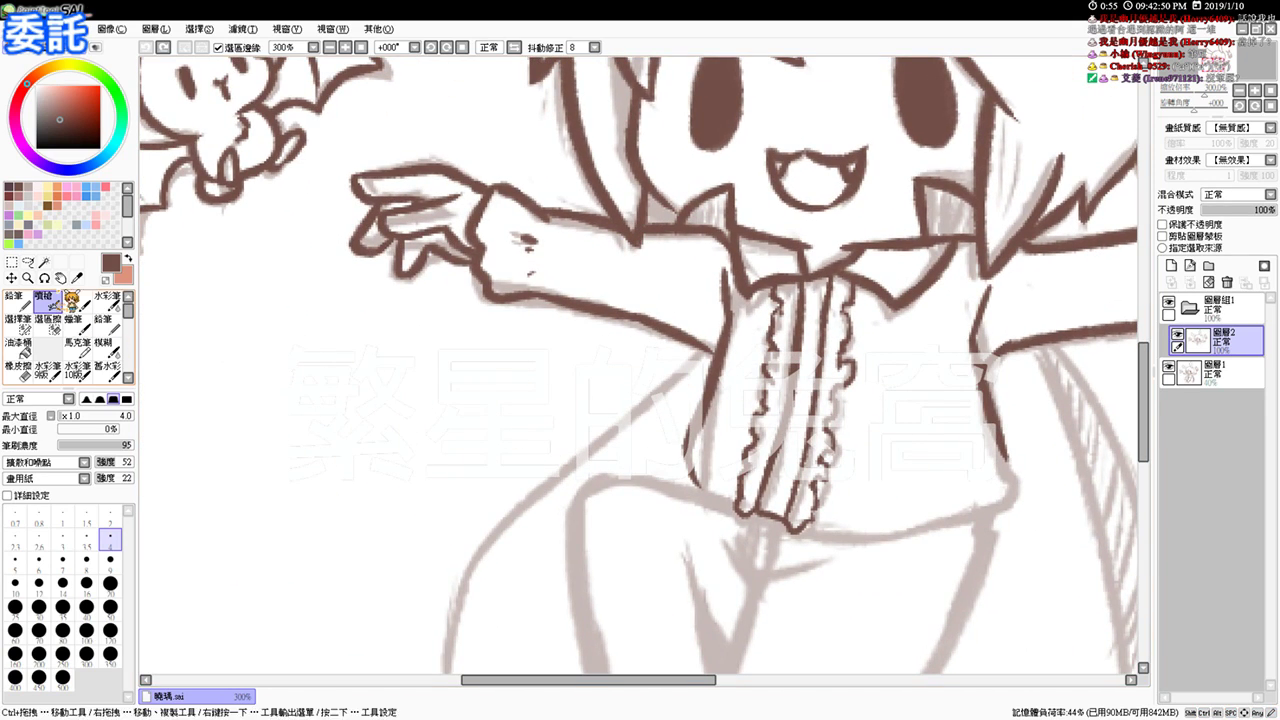
pyautogui.moveTo(302, 328)
pyautogui.mouseDown()
pyautogui.moveTo(303, 429)
pyautogui.moveTo(334, 430)
pyautogui.mouseUp()
pyautogui.moveTo(419, 322); pyautogui.dragTo(386, 441)
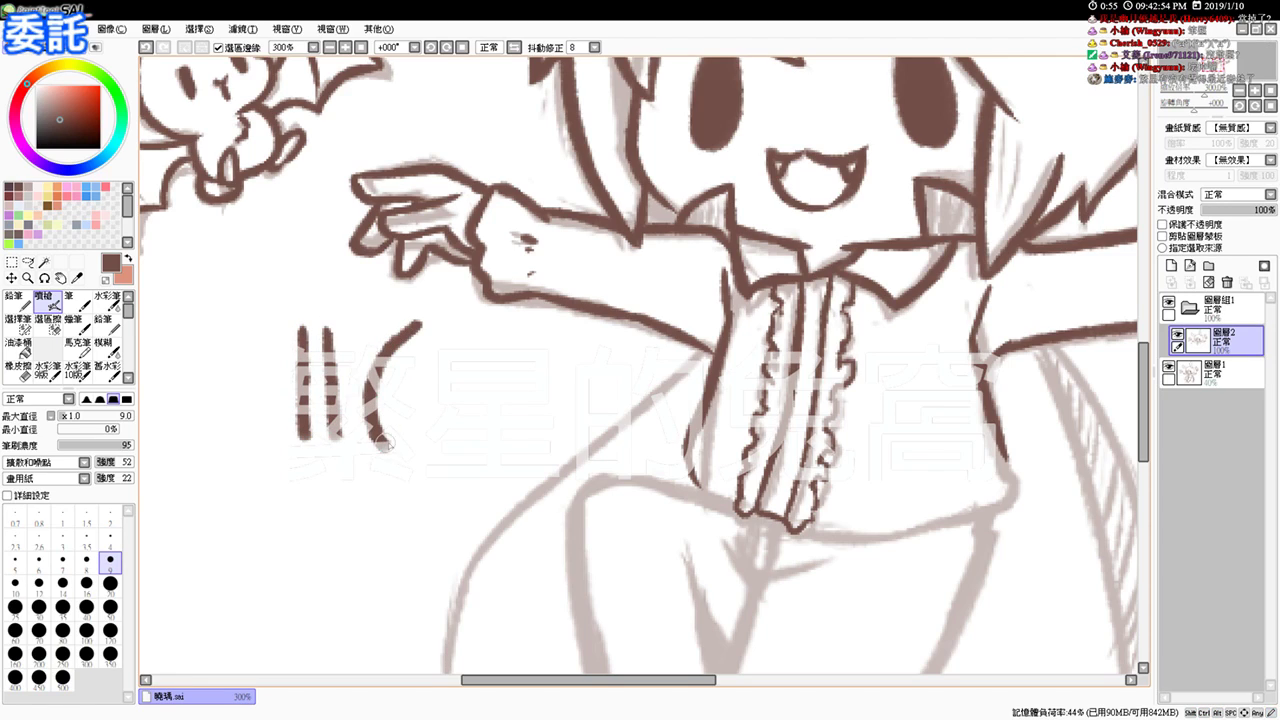
pyautogui.moveTo(420, 398); pyautogui.dragTo(425, 401)
pyautogui.moveTo(453, 342)
pyautogui.mouseDown()
pyautogui.moveTo(427, 434)
pyautogui.moveTo(438, 462)
pyautogui.mouseUp()
pyautogui.moveTo(478, 352); pyautogui.dragTo(458, 444)
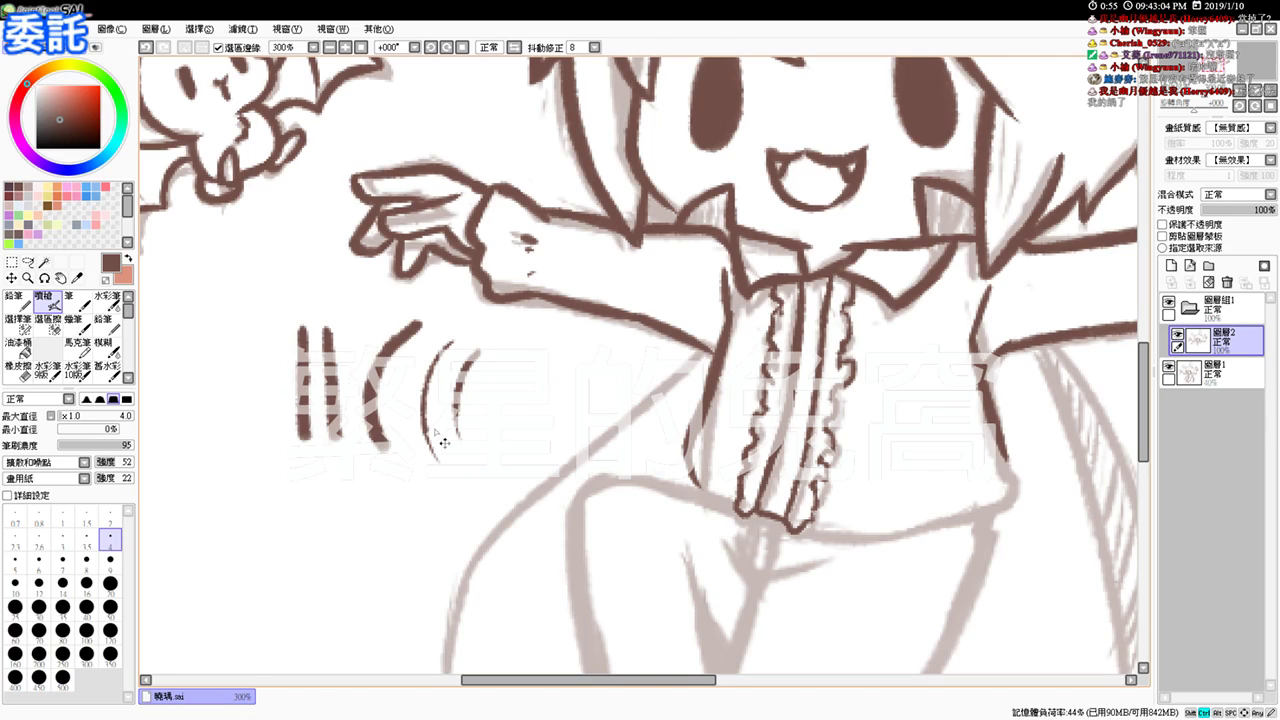
pyautogui.hotkey('ctrl', 'z')
pyautogui.hotkey('ctrl', 'z')
pyautogui.hotkey('ctrl', 'z')
pyautogui.hotkey('ctrl', 'z')
pyautogui.hotkey('ctrl', 'z')
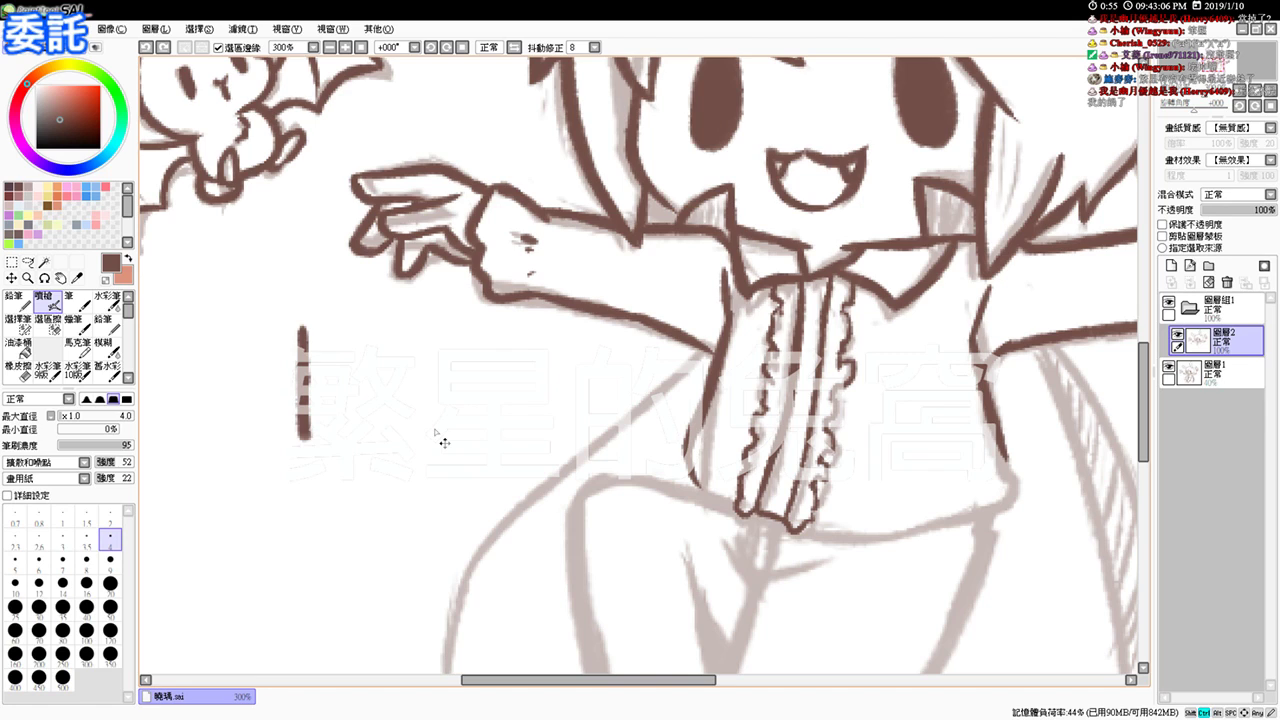
# Step: Ink short fold lines inside the ruffles on both sides of the placket
pyautogui.moveTo(829, 437); pyautogui.dragTo(614, 463)
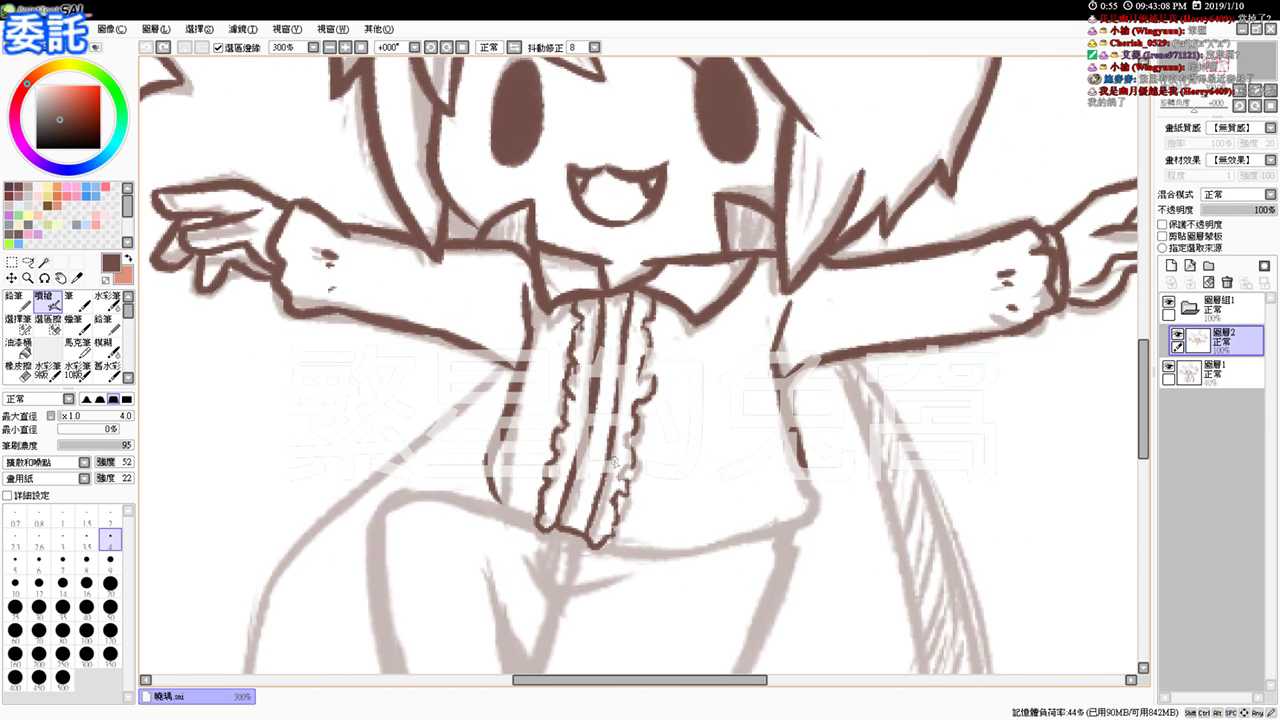
pyautogui.scroll(1, 621, 470)
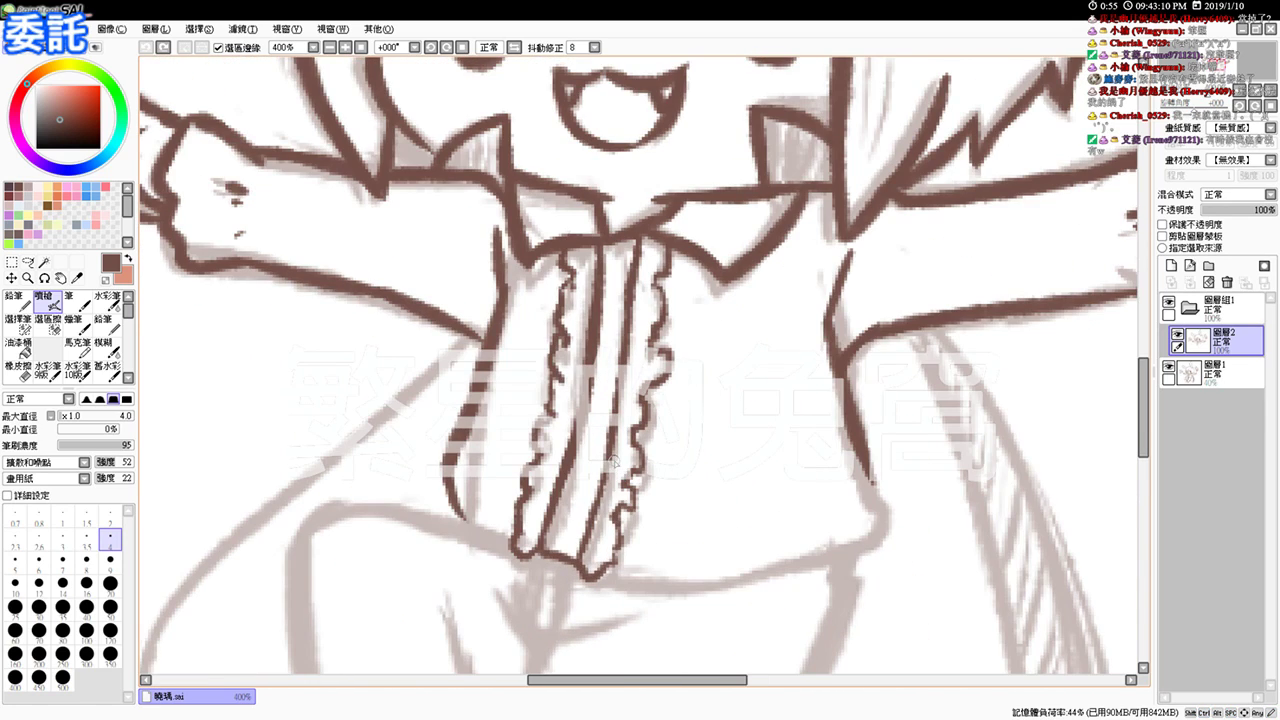
pyautogui.moveTo(641, 256)
pyautogui.mouseDown()
pyautogui.moveTo(660, 255)
pyautogui.moveTo(649, 266)
pyautogui.mouseUp()
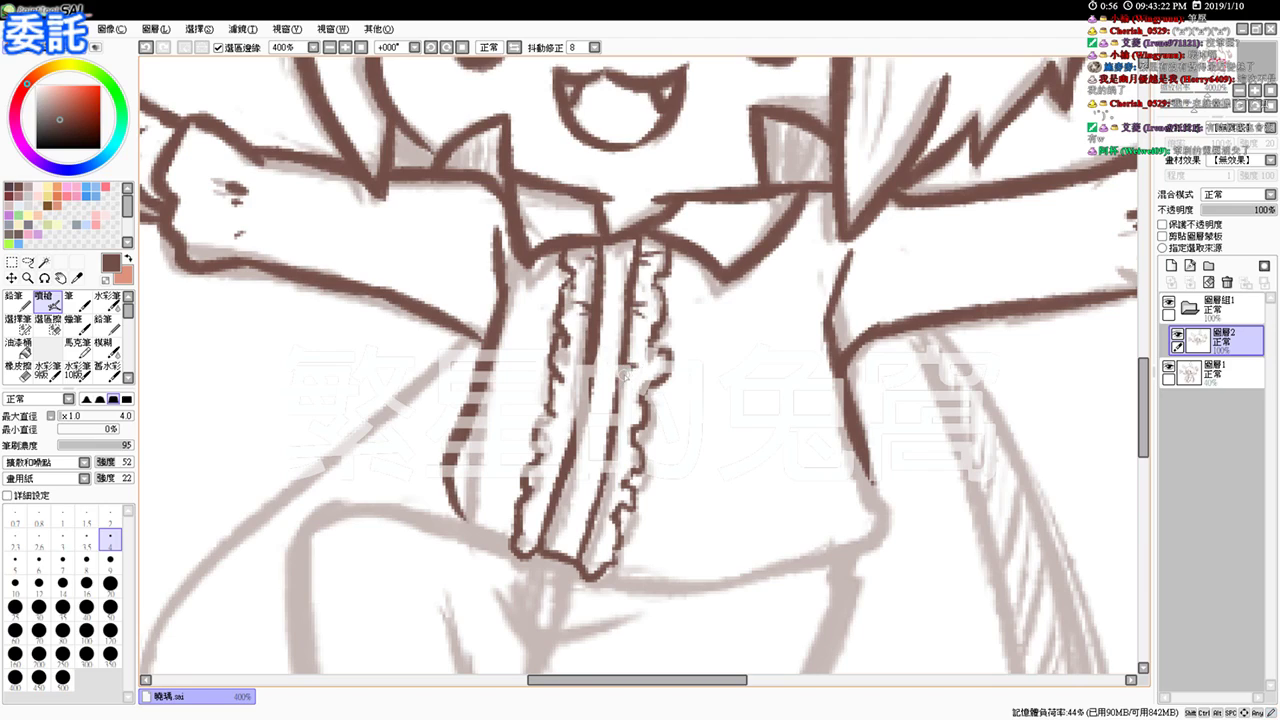
pyautogui.moveTo(577, 404); pyautogui.dragTo(567, 403)
pyautogui.moveTo(588, 359); pyautogui.dragTo(571, 366)
pyautogui.moveTo(273, 341); pyautogui.dragTo(302, 414)
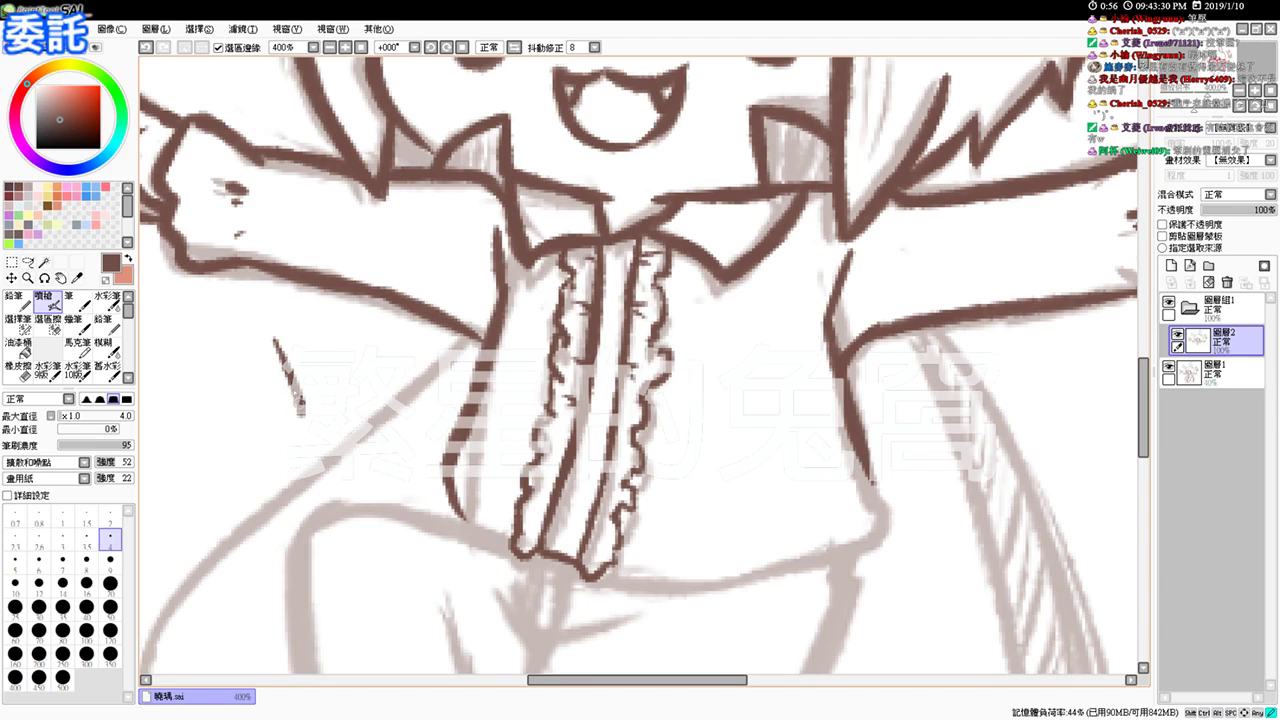
pyautogui.moveTo(275, 342); pyautogui.dragTo(268, 388)
pyautogui.moveTo(234, 355)
pyautogui.mouseDown()
pyautogui.moveTo(197, 347)
pyautogui.moveTo(250, 406)
pyautogui.mouseUp()
pyautogui.moveTo(183, 383); pyautogui.dragTo(247, 410)
pyautogui.moveTo(178, 385)
pyautogui.mouseDown()
pyautogui.moveTo(182, 416)
pyautogui.moveTo(245, 428)
pyautogui.mouseUp()
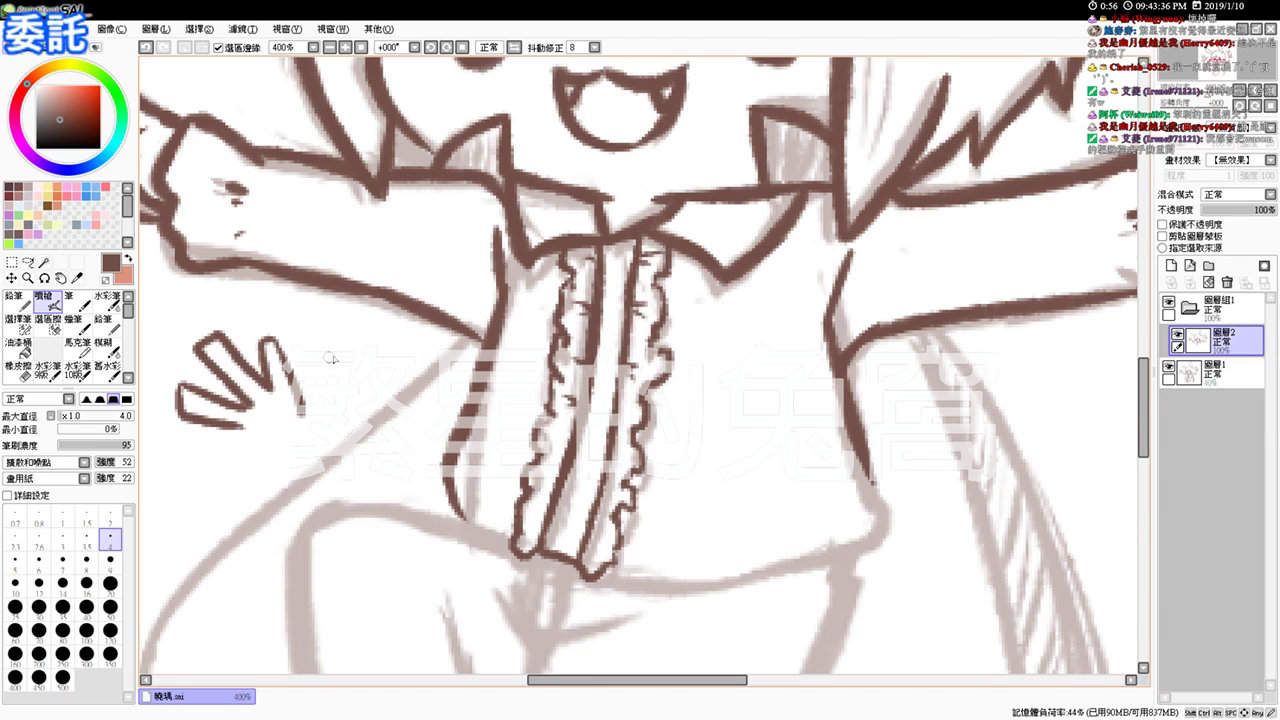
pyautogui.moveTo(331, 323); pyautogui.dragTo(350, 386)
pyautogui.moveTo(331, 322); pyautogui.dragTo(318, 363)
pyautogui.moveTo(294, 312)
pyautogui.mouseDown()
pyautogui.moveTo(305, 338)
pyautogui.moveTo(286, 345)
pyautogui.moveTo(322, 380)
pyautogui.mouseUp()
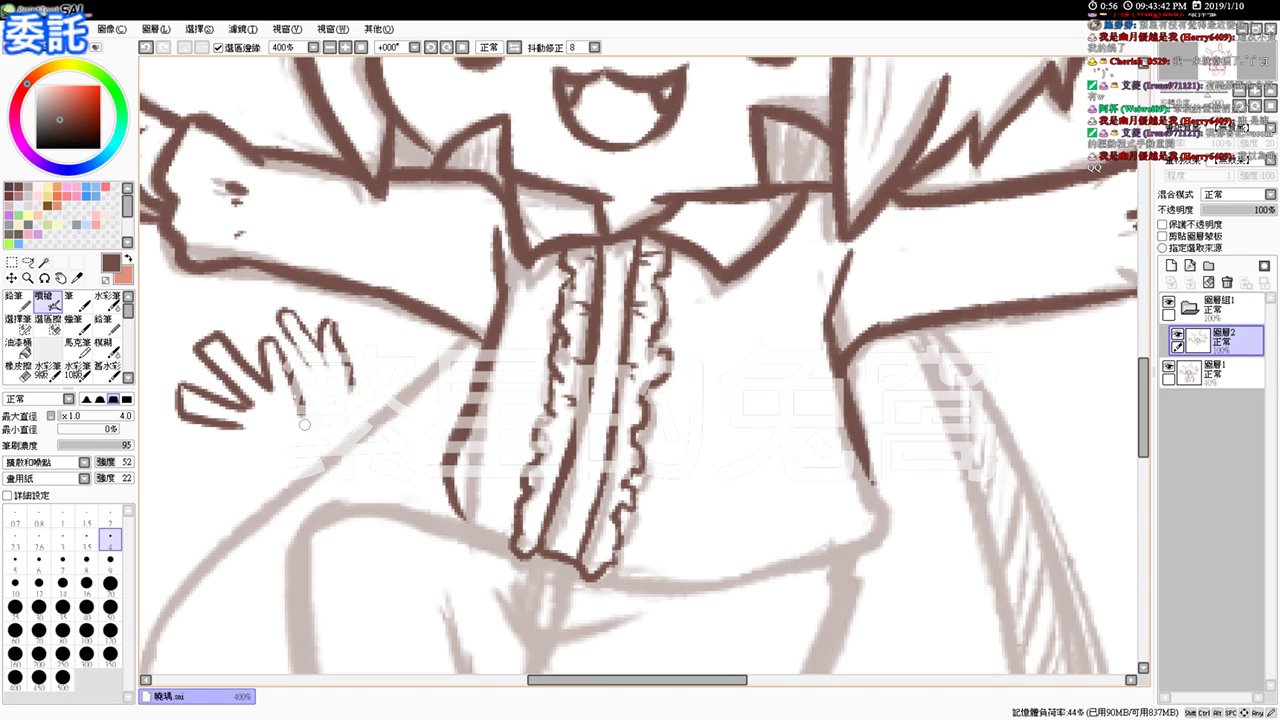
pyautogui.hotkey('ctrl', 'z')
pyautogui.hotkey('ctrl', 'z')
pyautogui.hotkey('ctrl', 'z')
pyautogui.hotkey('ctrl', 'z')
pyautogui.hotkey('ctrl', 'z')
pyautogui.hotkey('ctrl', 'z')
pyautogui.hotkey('ctrl', 'z')
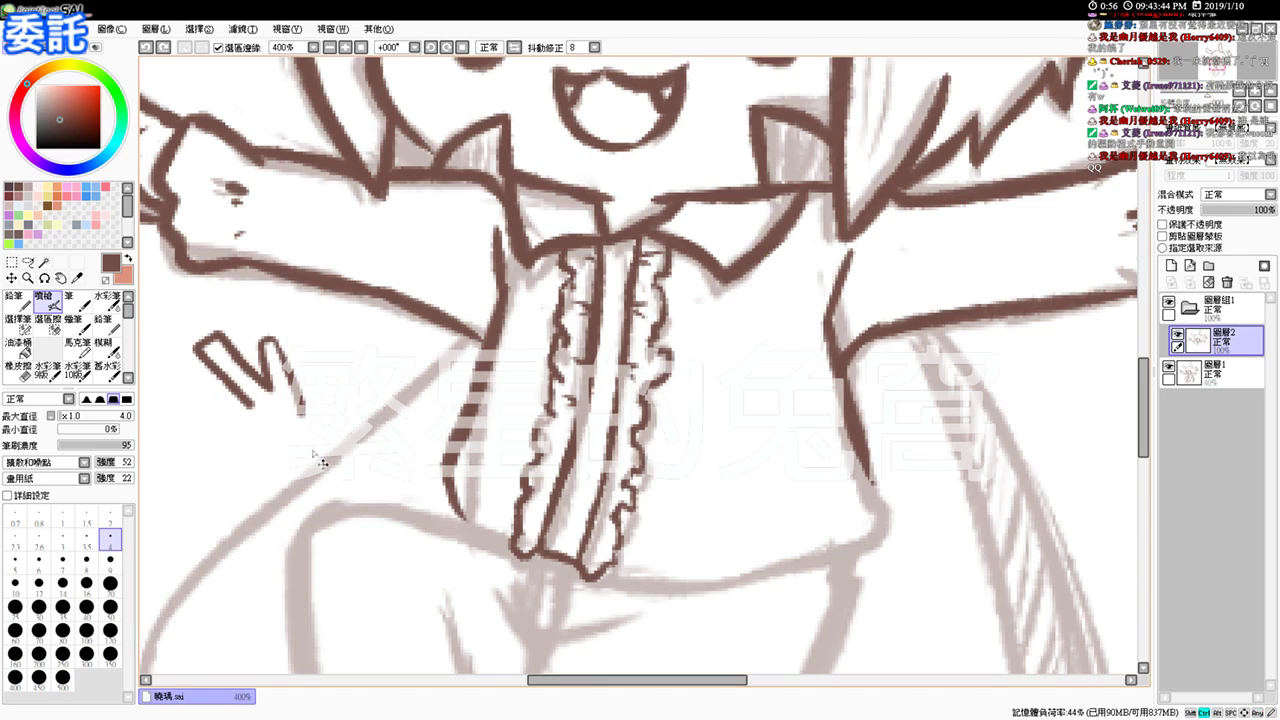
pyautogui.hotkey('ctrl', 'z')
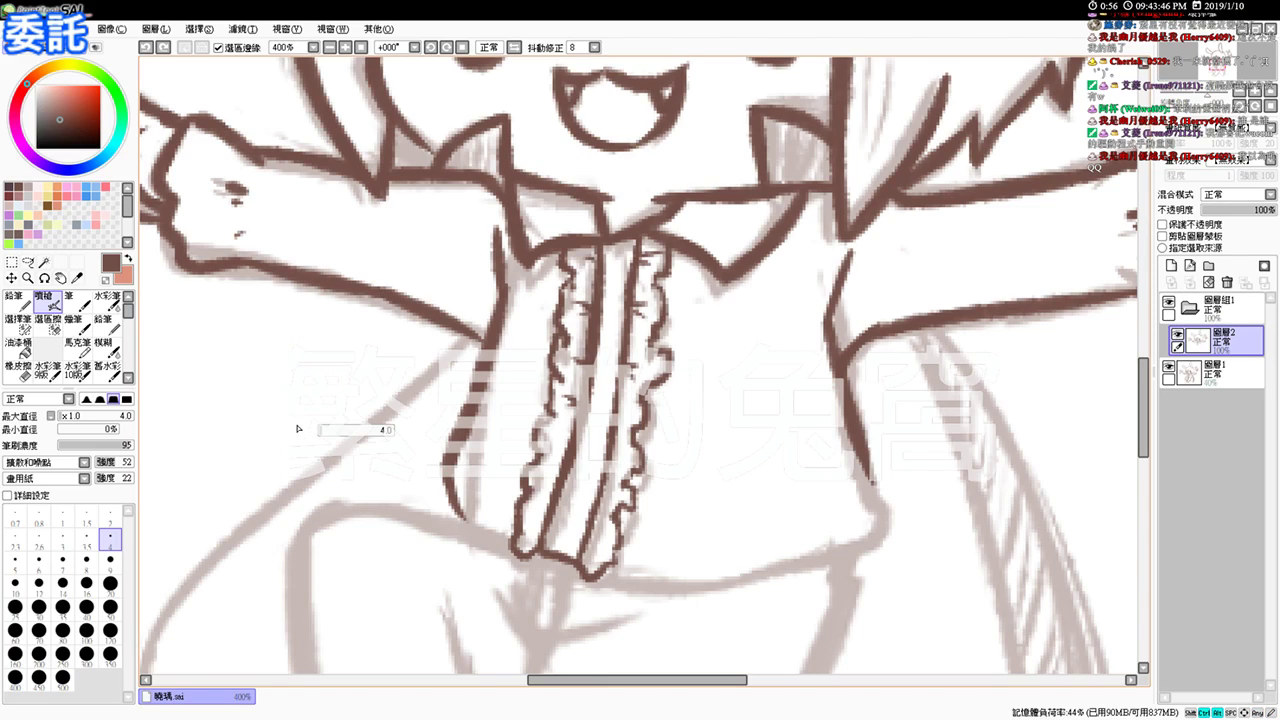
# Step: Ink the shirt's left hem from the side edge to the ruffled placket with a size 5 brush
pyautogui.moveTo(314, 428); pyautogui.dragTo(328, 422)
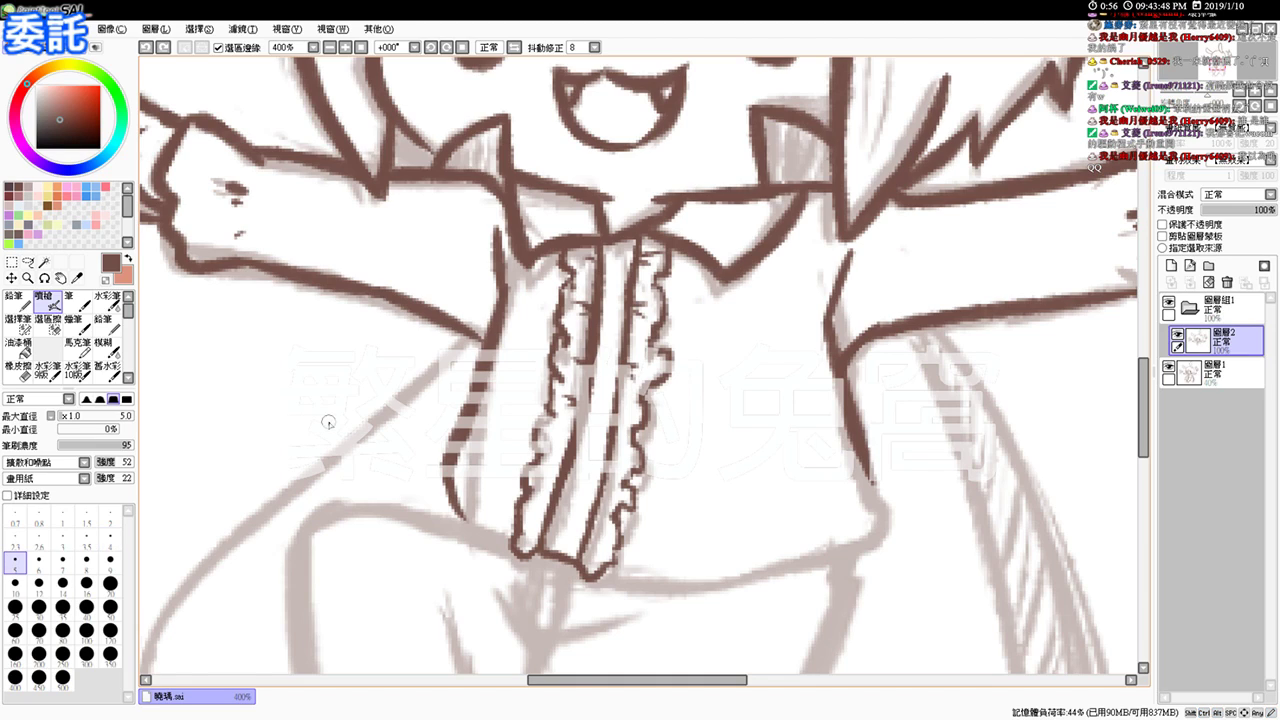
pyautogui.moveTo(359, 375); pyautogui.dragTo(364, 474)
pyautogui.hotkey('ctrl', 'z')
pyautogui.moveTo(560, 442); pyautogui.dragTo(532, 381)
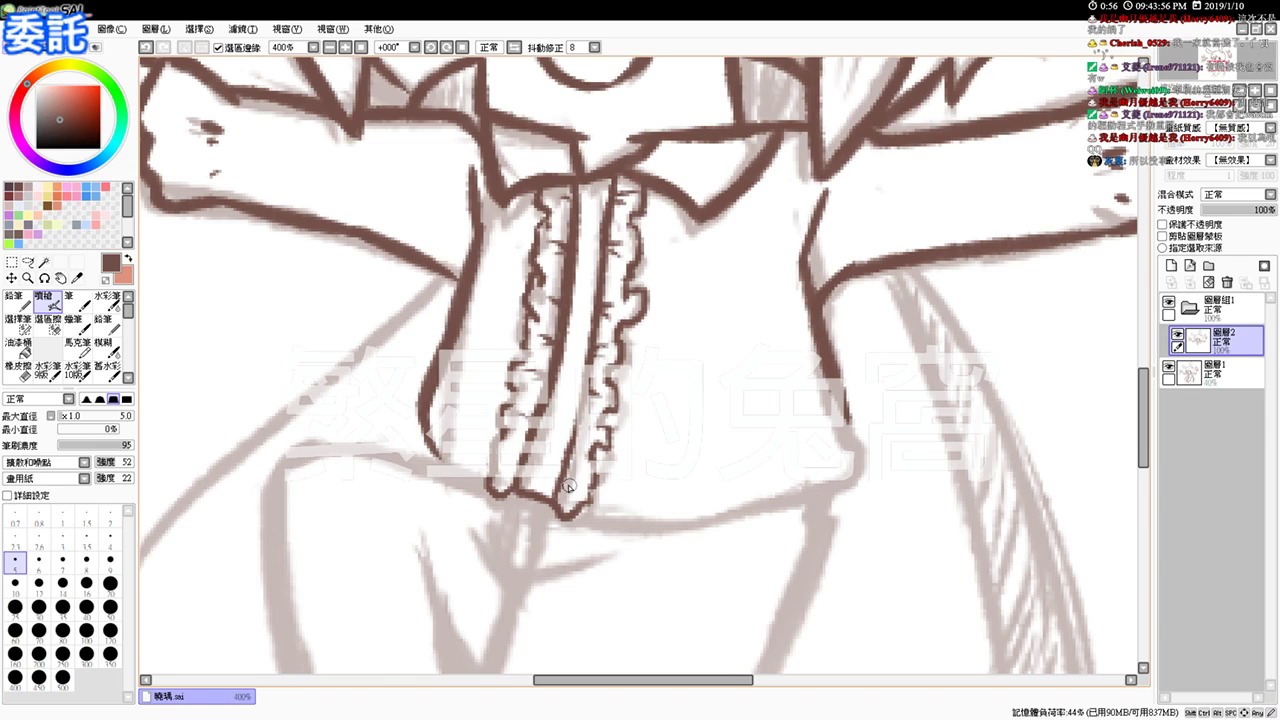
pyautogui.moveTo(517, 458); pyautogui.dragTo(510, 463)
pyautogui.moveTo(444, 438)
pyautogui.mouseDown()
pyautogui.moveTo(448, 456)
pyautogui.moveTo(480, 463)
pyautogui.mouseUp()
# Step: Erase the rounded lower end of the shirt's left side and redraw it as a sharp hem corner with a size 6 brush
pyautogui.press('[')
pyautogui.press('[')
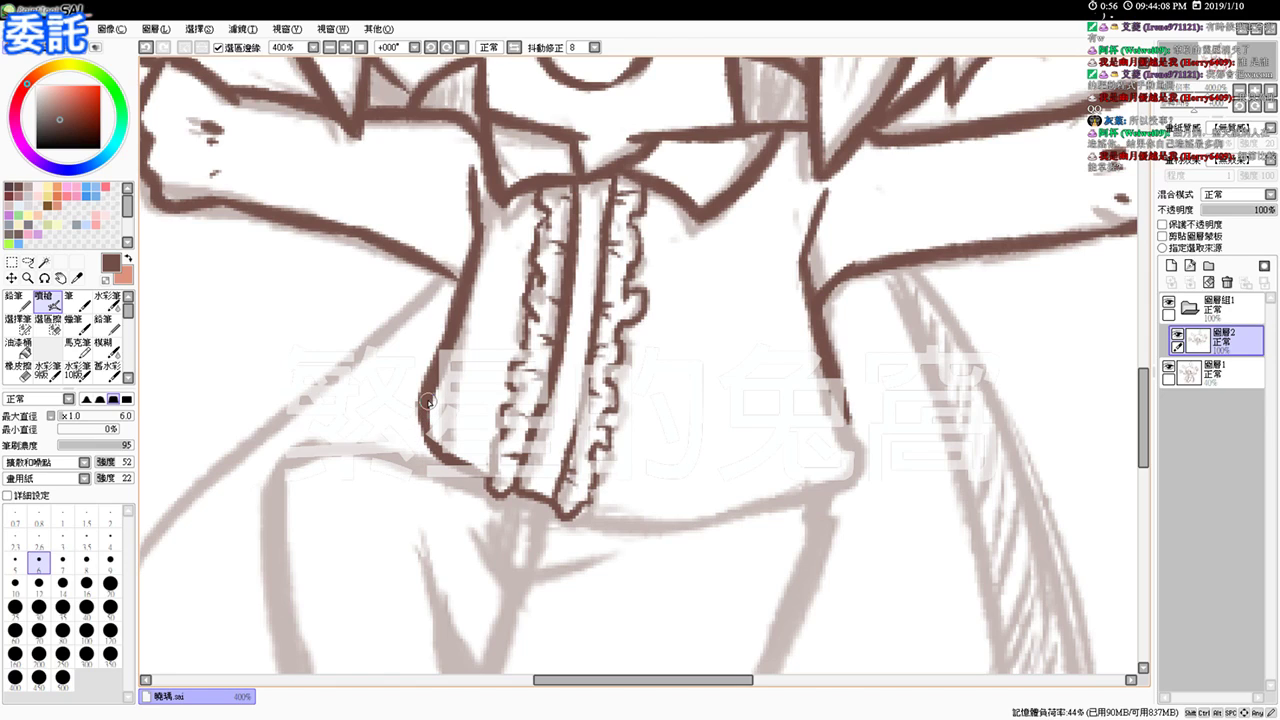
pyautogui.press('e')
pyautogui.moveTo(438, 336)
pyautogui.mouseDown()
pyautogui.moveTo(420, 432)
pyautogui.moveTo(422, 416)
pyautogui.mouseUp()
pyautogui.press('b')
pyautogui.moveTo(452, 347); pyautogui.dragTo(434, 428)
pyautogui.hotkey('ctrl', 'z')
pyautogui.moveTo(449, 350); pyautogui.dragTo(431, 430)
pyautogui.moveTo(437, 380); pyautogui.dragTo(432, 456)
pyautogui.hotkey('ctrl', 'z')
pyautogui.moveTo(431, 405)
pyautogui.mouseDown()
pyautogui.moveTo(416, 449)
pyautogui.moveTo(433, 459)
pyautogui.moveTo(420, 455)
pyautogui.moveTo(452, 461)
pyautogui.moveTo(430, 448)
pyautogui.moveTo(448, 441)
pyautogui.moveTo(465, 455)
pyautogui.mouseUp()
pyautogui.press('e')
pyautogui.press('b')
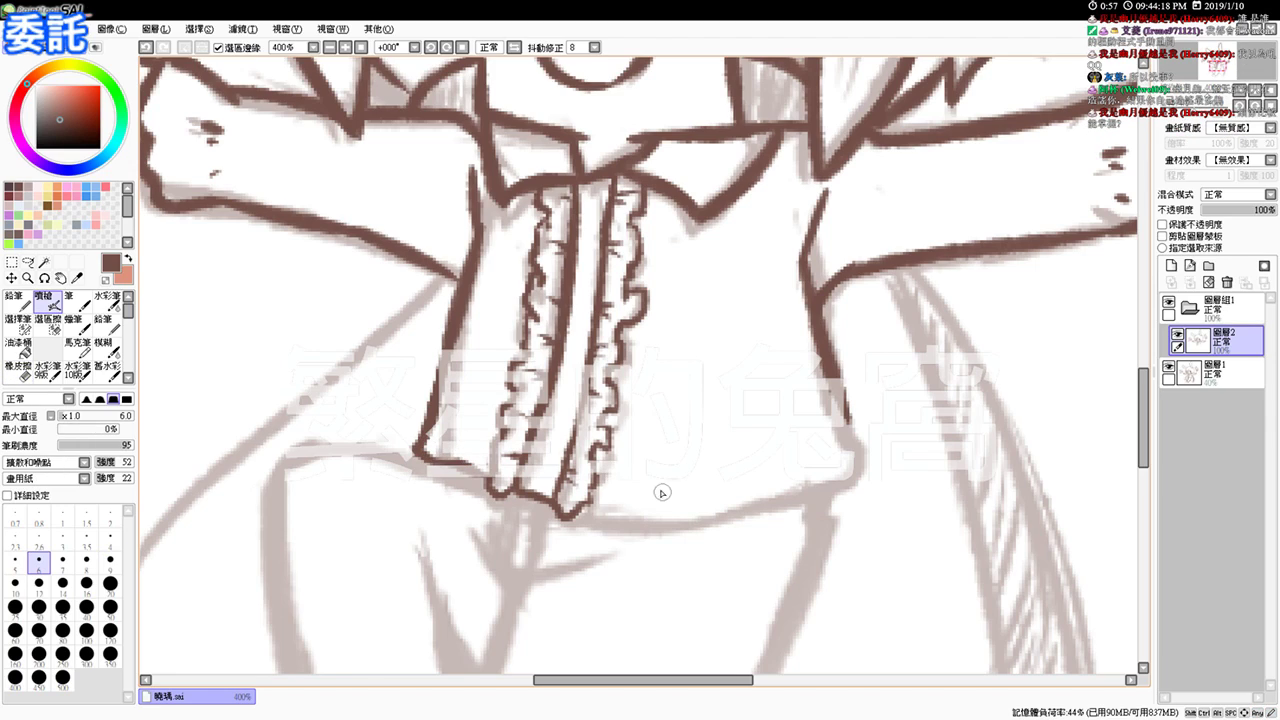
# Step: Ink the top line of the raised left thigh outward from the shirt's hem corner and tidy the join
pyautogui.moveTo(311, 454); pyautogui.dragTo(420, 462)
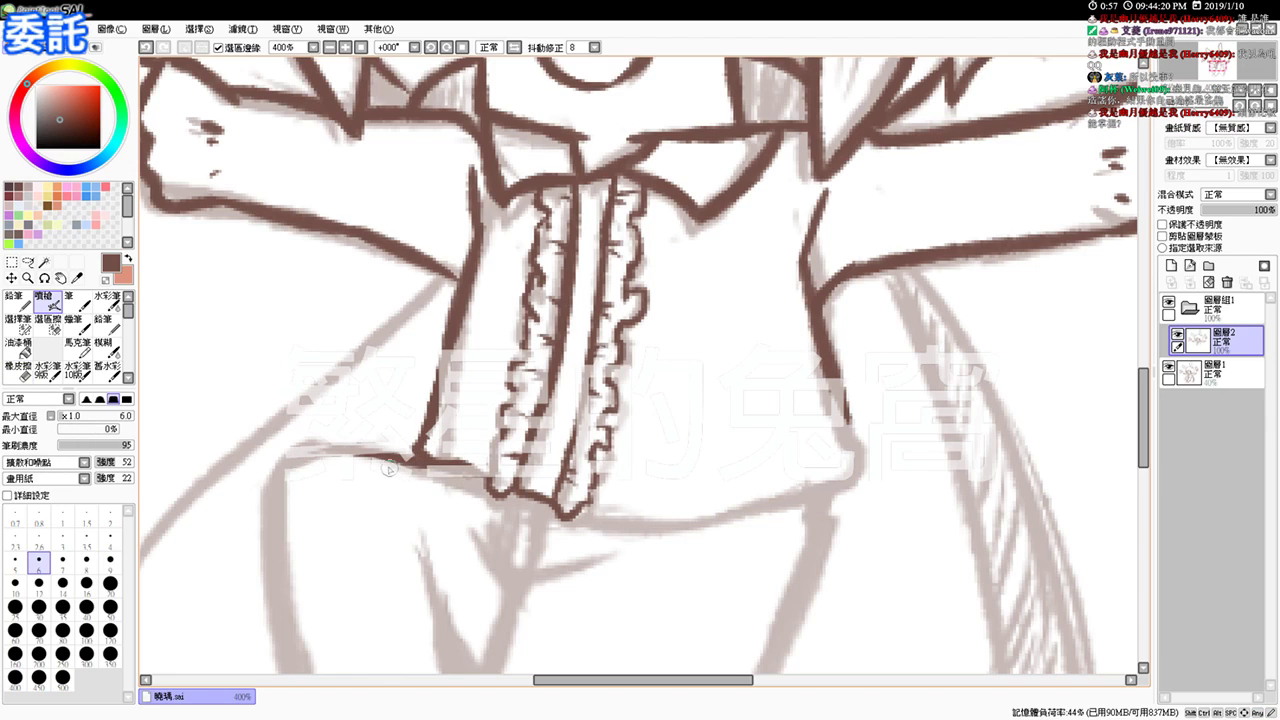
pyautogui.press('e')
pyautogui.press('v')
pyautogui.press('e')
pyautogui.press('v')
# Step: Ink the shirt's curved right hem from the placket to the side and join it to the side edge in a corner
pyautogui.moveTo(581, 513)
pyautogui.mouseDown()
pyautogui.moveTo(634, 527)
pyautogui.moveTo(723, 523)
pyautogui.mouseUp()
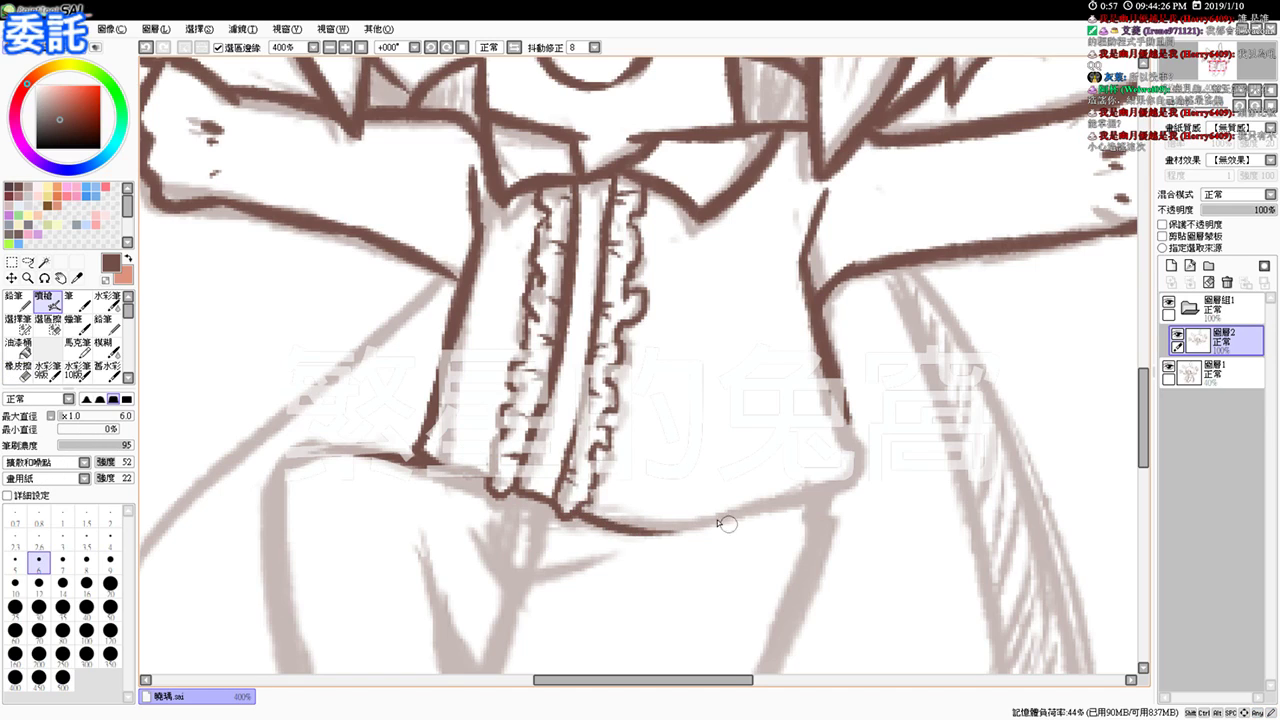
pyautogui.moveTo(640, 525); pyautogui.dragTo(840, 492)
pyautogui.moveTo(843, 400)
pyautogui.mouseDown()
pyautogui.moveTo(862, 484)
pyautogui.moveTo(808, 503)
pyautogui.mouseUp()
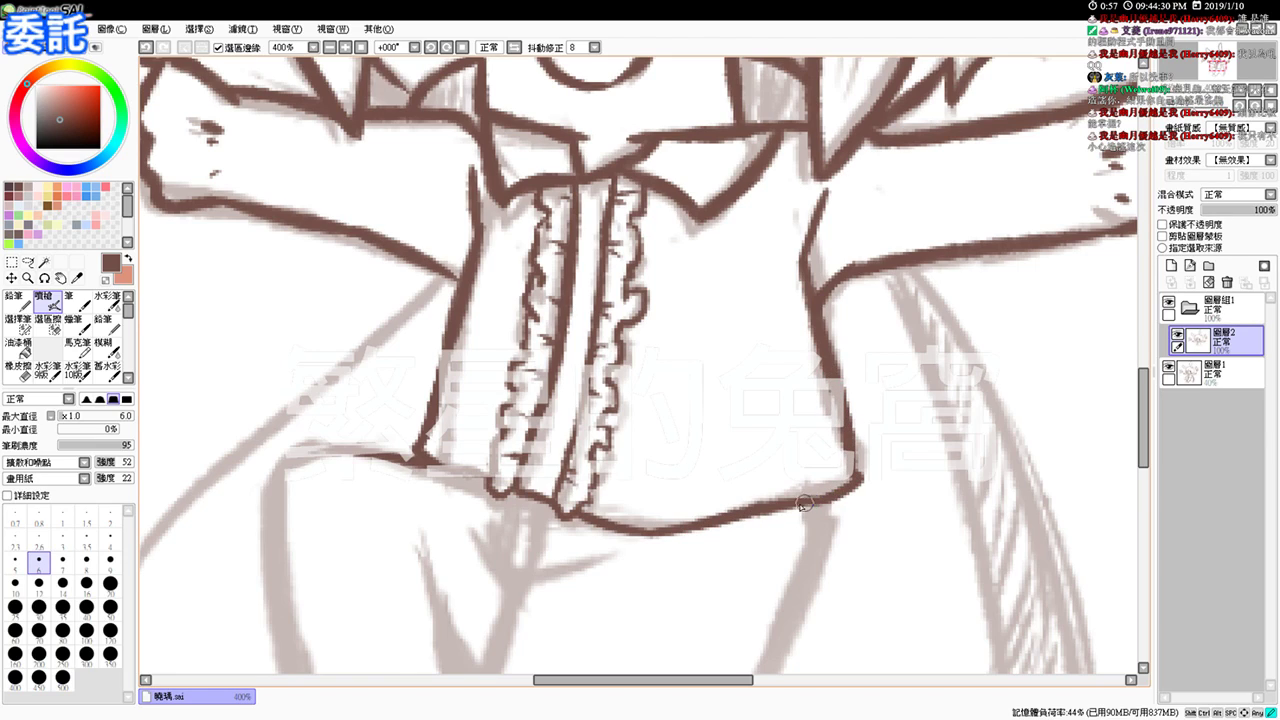
pyautogui.scroll(-3, 832, 512)
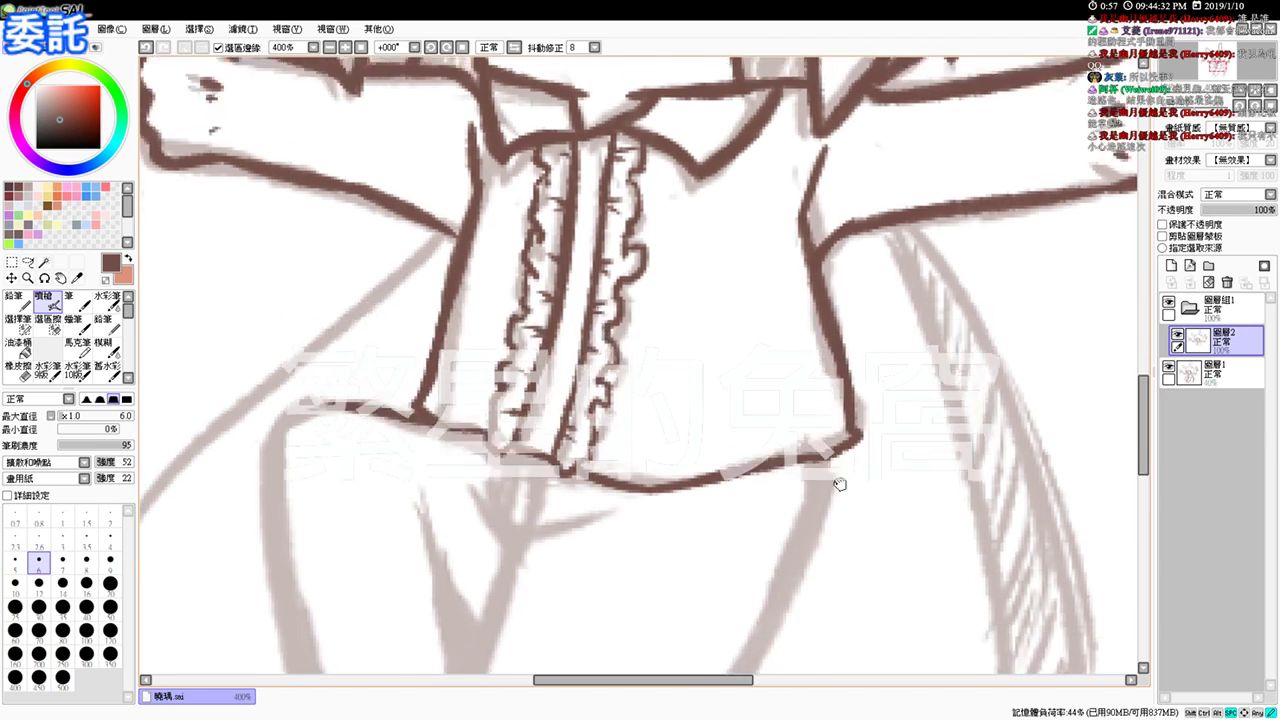
pyautogui.moveTo(850, 424); pyautogui.dragTo(853, 426)
# Step: Ink the upper outer edge of the right trouser leg down from the shirt hem
pyautogui.moveTo(830, 376)
pyautogui.mouseDown()
pyautogui.moveTo(821, 458)
pyautogui.moveTo(770, 558)
pyautogui.mouseUp()
pyautogui.hotkey('ctrl', 'z')
pyautogui.moveTo(836, 370); pyautogui.dragTo(756, 562)
# Step: Ink short fold lines at the trouser crotch just below the placket with a size 9 brush
pyautogui.scroll(-4, 900, 306)
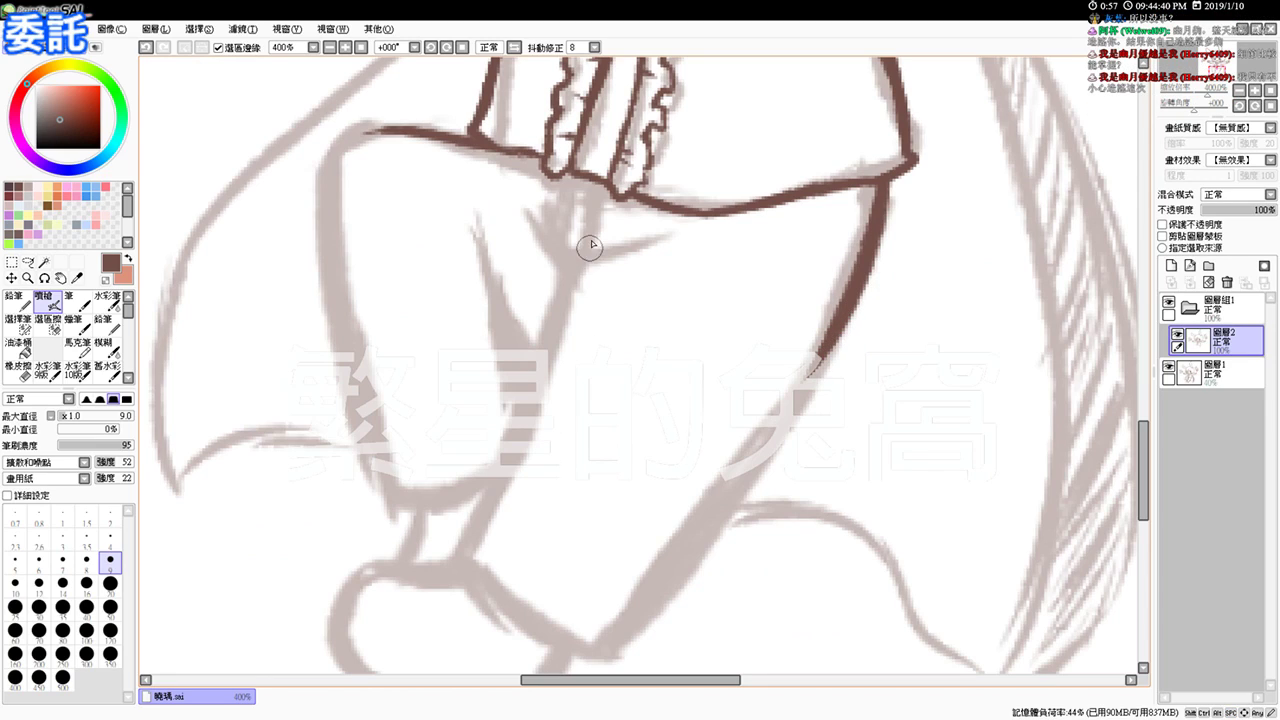
pyautogui.moveTo(576, 178)
pyautogui.mouseDown()
pyautogui.moveTo(566, 245)
pyautogui.moveTo(595, 192)
pyautogui.moveTo(579, 245)
pyautogui.mouseUp()
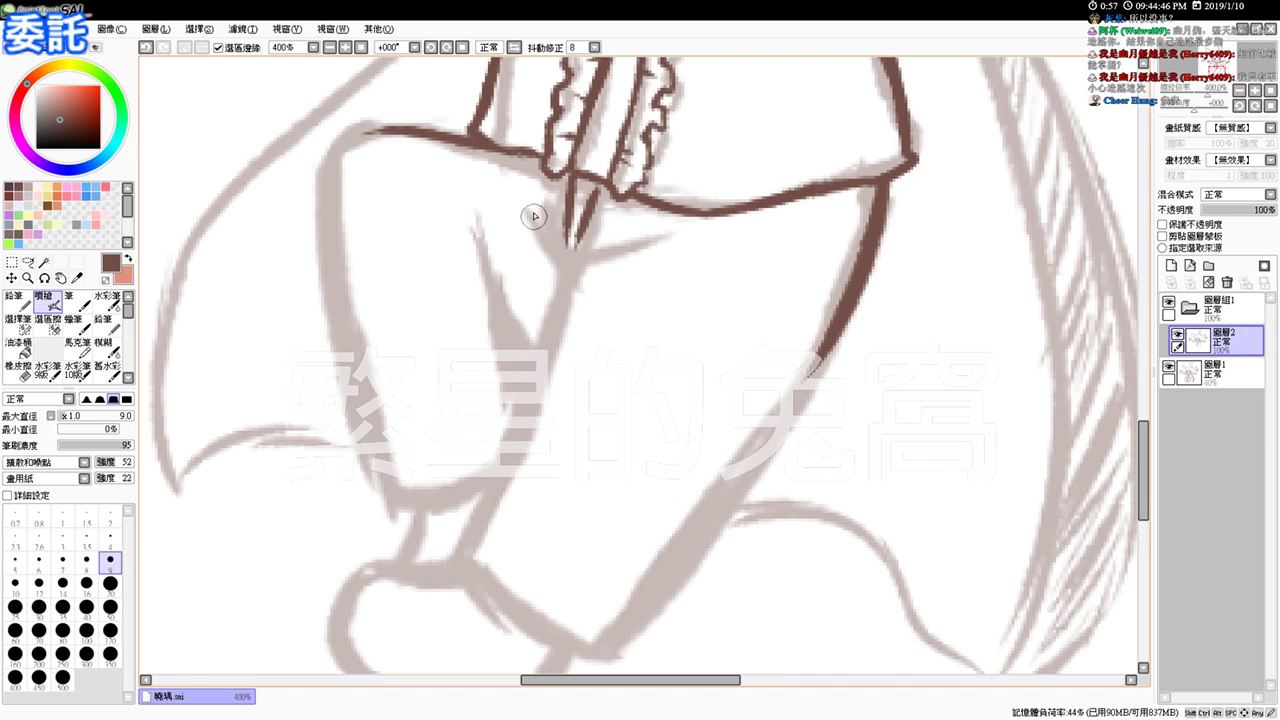
pyautogui.moveTo(558, 250); pyautogui.dragTo(679, 236)
pyautogui.hotkey('ctrl', 'z')
pyautogui.moveTo(530, 190); pyautogui.dragTo(575, 261)
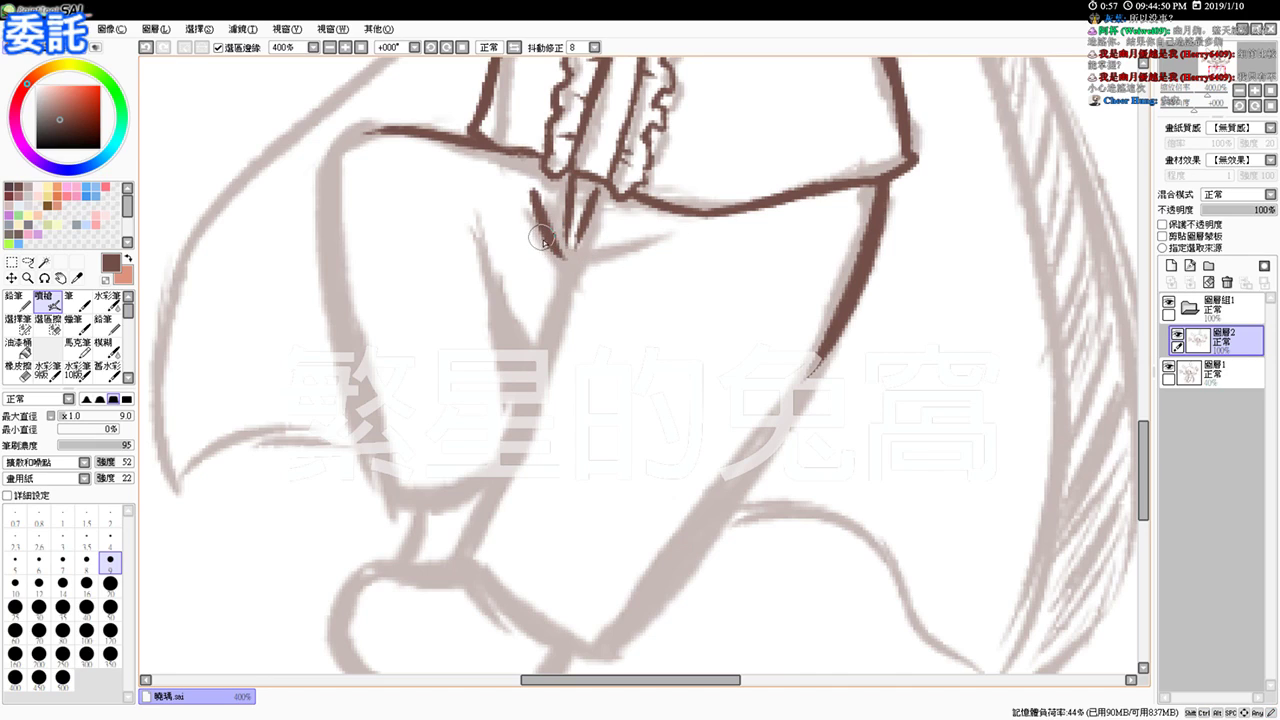
# Step: Ink the right trouser leg's inner edge from the crotch to the cuff, then its slanted cuff edge
pyautogui.moveTo(594, 205); pyautogui.dragTo(545, 378)
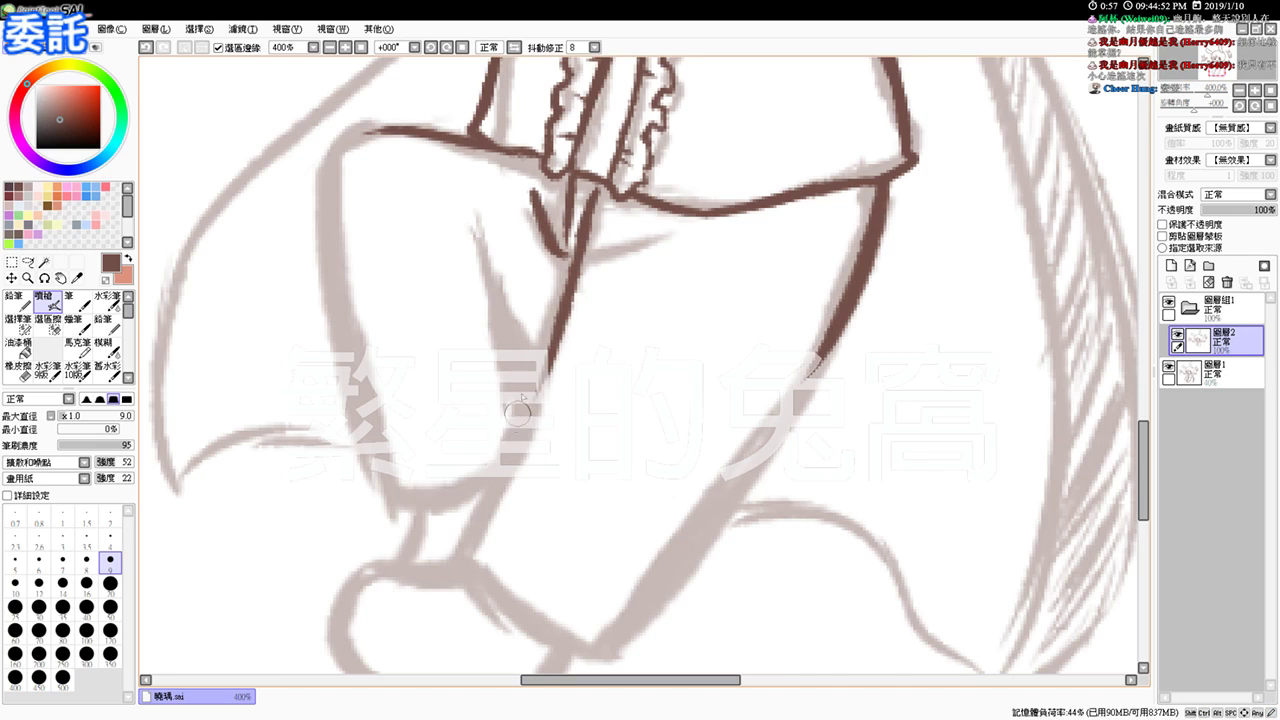
pyautogui.moveTo(575, 184); pyautogui.dragTo(566, 258)
pyautogui.moveTo(555, 352)
pyautogui.mouseDown()
pyautogui.moveTo(477, 545)
pyautogui.moveTo(500, 514)
pyautogui.moveTo(471, 517)
pyautogui.moveTo(524, 568)
pyautogui.mouseUp()
pyautogui.moveTo(486, 529); pyautogui.dragTo(585, 613)
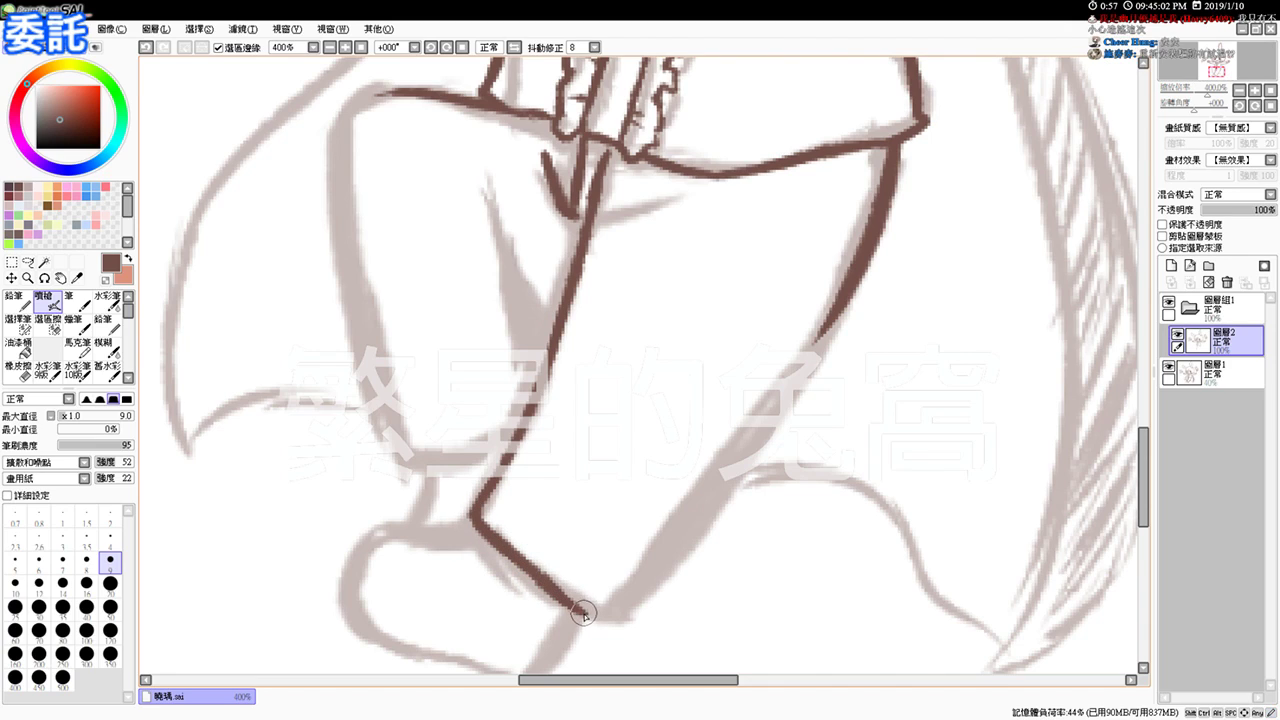
# Step: Extend the right trouser leg's outer edge down to the tip of the cuff in a clean line
pyautogui.moveTo(831, 314)
pyautogui.mouseDown()
pyautogui.moveTo(796, 389)
pyautogui.moveTo(588, 612)
pyautogui.moveTo(684, 530)
pyautogui.mouseUp()
pyautogui.hotkey('ctrl', 'z')
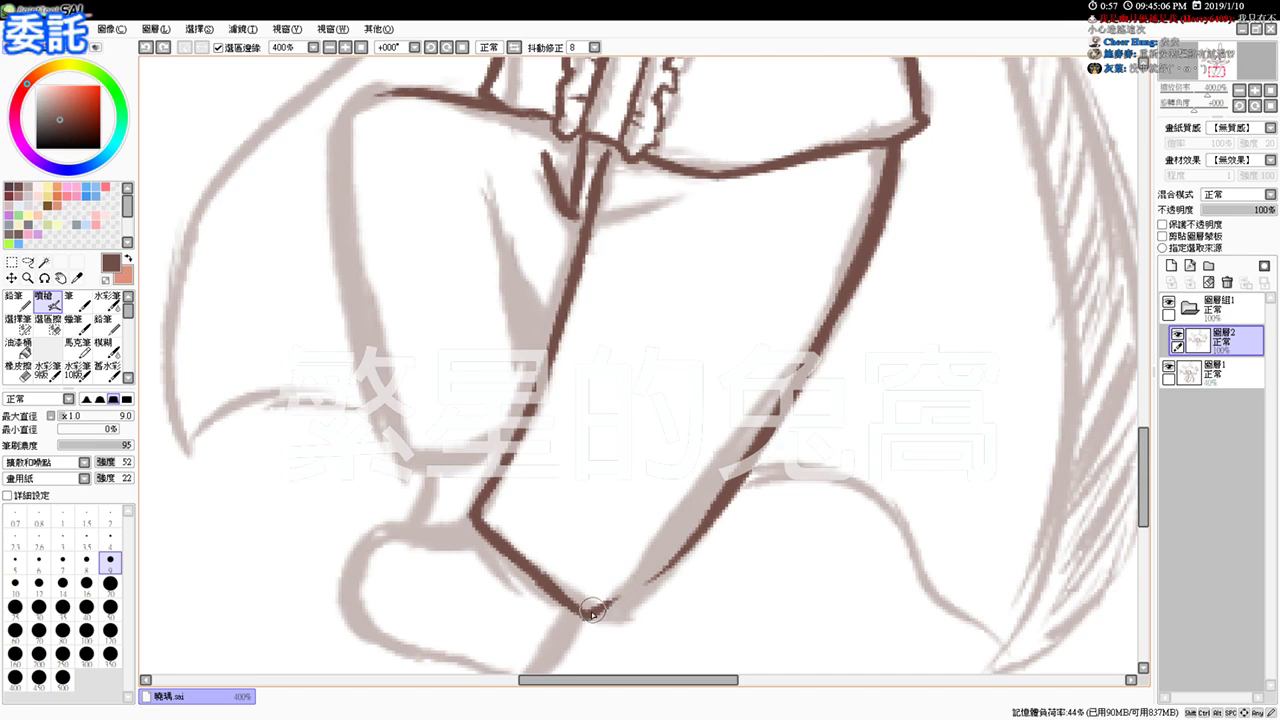
pyautogui.moveTo(588, 613); pyautogui.dragTo(738, 474)
pyautogui.hotkey('ctrl', 'z')
pyautogui.hotkey('ctrl', 'z')
pyautogui.moveTo(588, 612)
pyautogui.mouseDown()
pyautogui.moveTo(723, 456)
pyautogui.moveTo(849, 282)
pyautogui.moveTo(662, 511)
pyautogui.mouseUp()
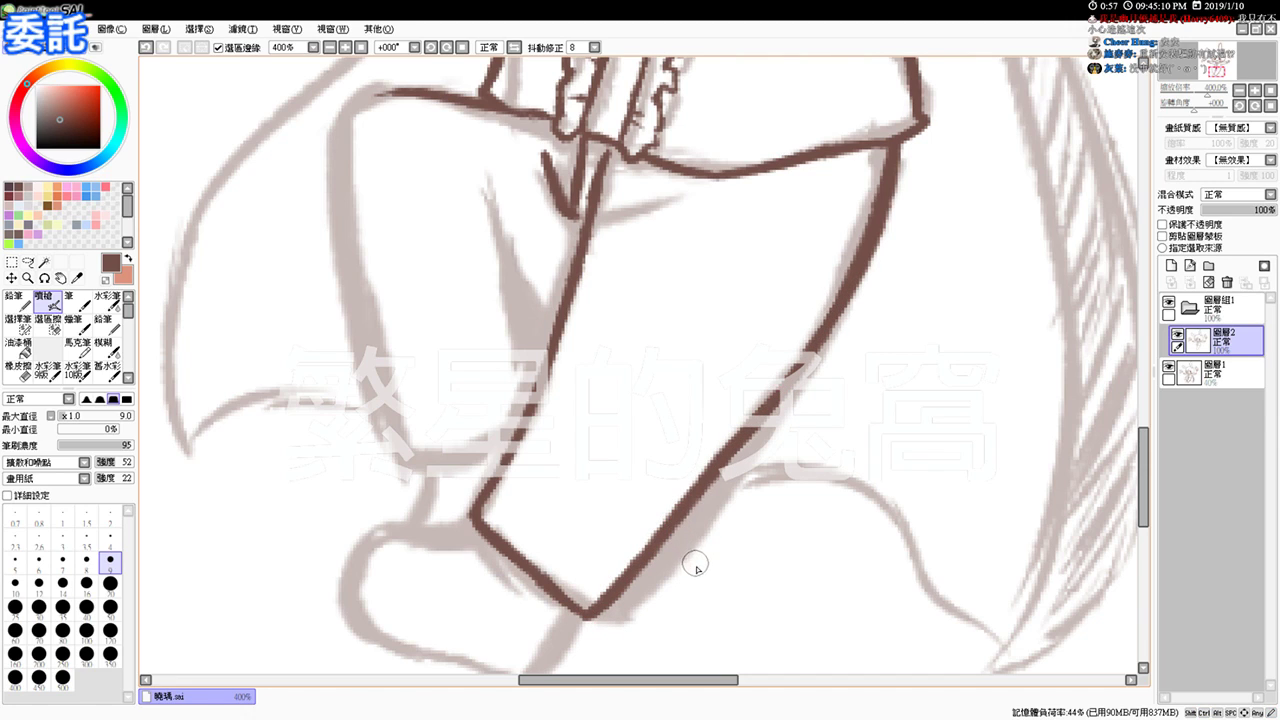
# Step: Ink the rounded knee, outer edge and cuff of the raised left trouser leg
pyautogui.moveTo(641, 441); pyautogui.dragTo(702, 502)
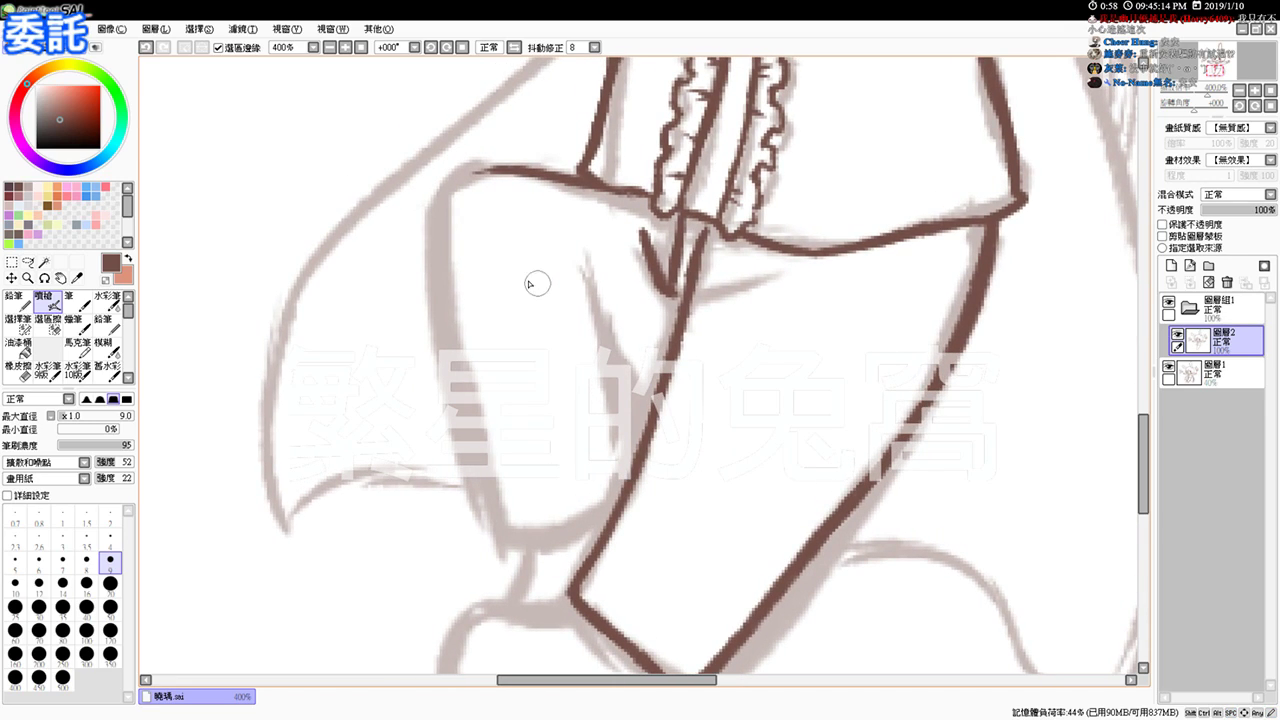
pyautogui.moveTo(442, 204); pyautogui.dragTo(498, 171)
pyautogui.moveTo(445, 203); pyautogui.dragTo(458, 396)
pyautogui.hotkey('ctrl', 'z')
pyautogui.moveTo(442, 306)
pyautogui.mouseDown()
pyautogui.moveTo(498, 542)
pyautogui.moveTo(555, 536)
pyautogui.moveTo(608, 508)
pyautogui.mouseUp()
# Step: Ink the left trouser leg's inner edge with its fold line and the short line bridging to the right leg
pyautogui.moveTo(571, 251); pyautogui.dragTo(610, 390)
pyautogui.moveTo(603, 335); pyautogui.dragTo(612, 512)
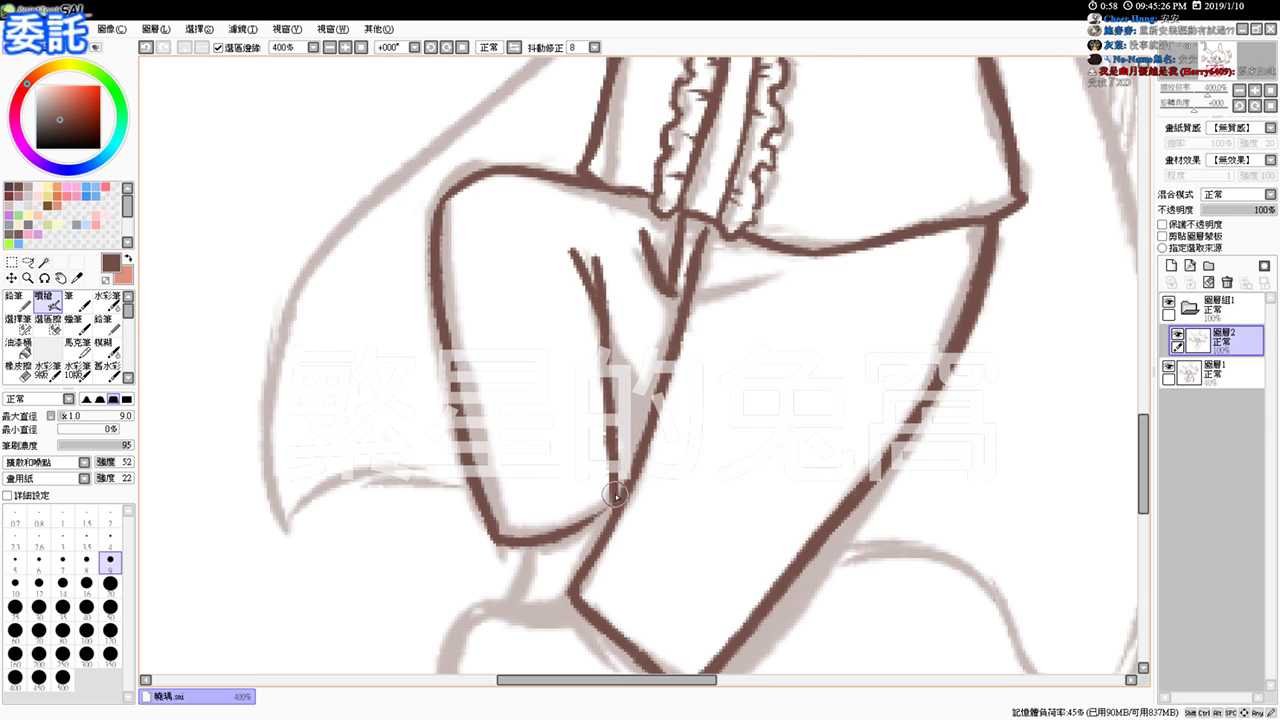
pyautogui.moveTo(609, 391)
pyautogui.mouseDown()
pyautogui.moveTo(630, 418)
pyautogui.moveTo(651, 419)
pyautogui.moveTo(609, 393)
pyautogui.moveTo(615, 402)
pyautogui.mouseUp()
pyautogui.hotkey('ctrl', 'z')
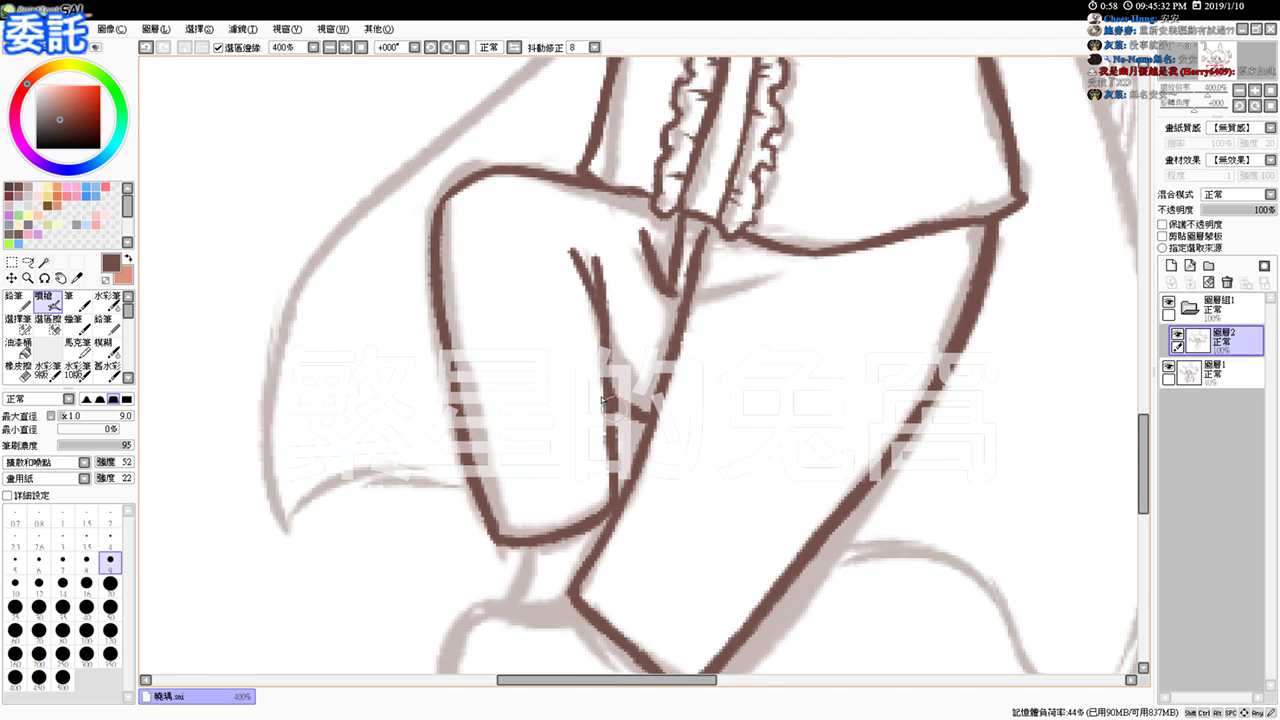
# Step: Ink the cape's long curved left edge from under the arm down to its lower point
pyautogui.click(357, 46)
pyautogui.click(346, 47)
pyautogui.click(346, 47)
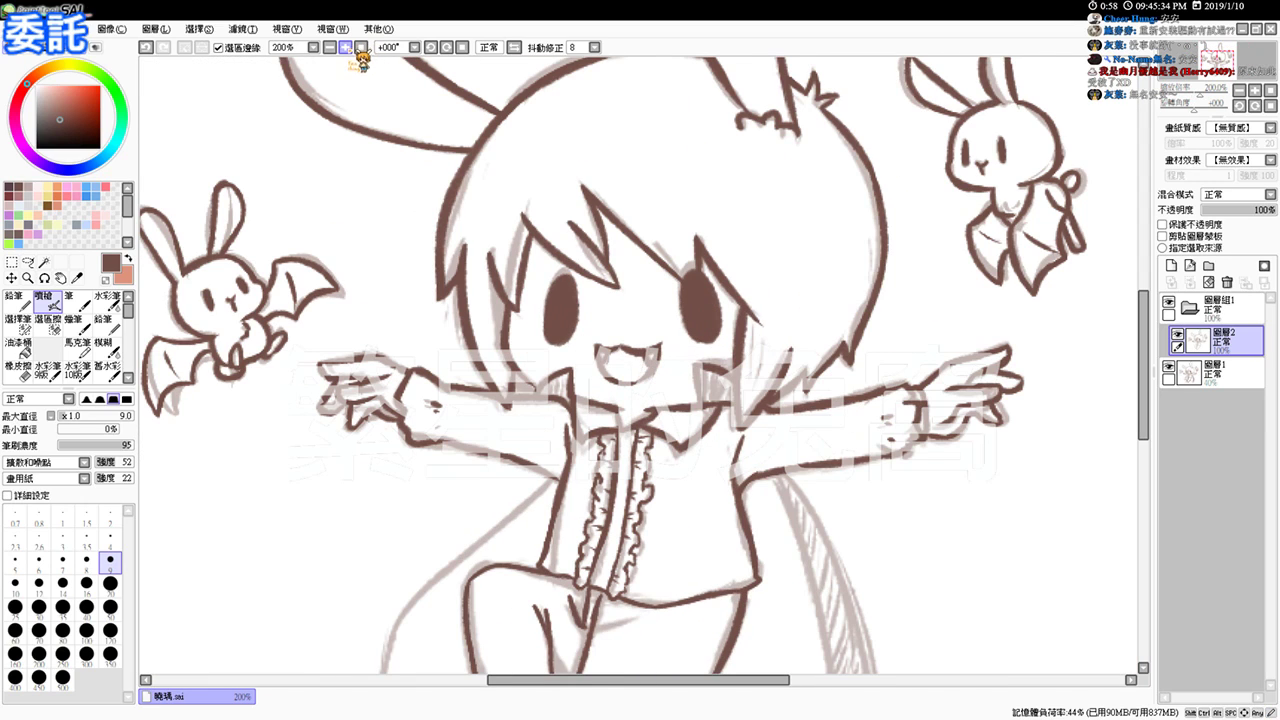
pyautogui.scroll(-5, 582, 441)
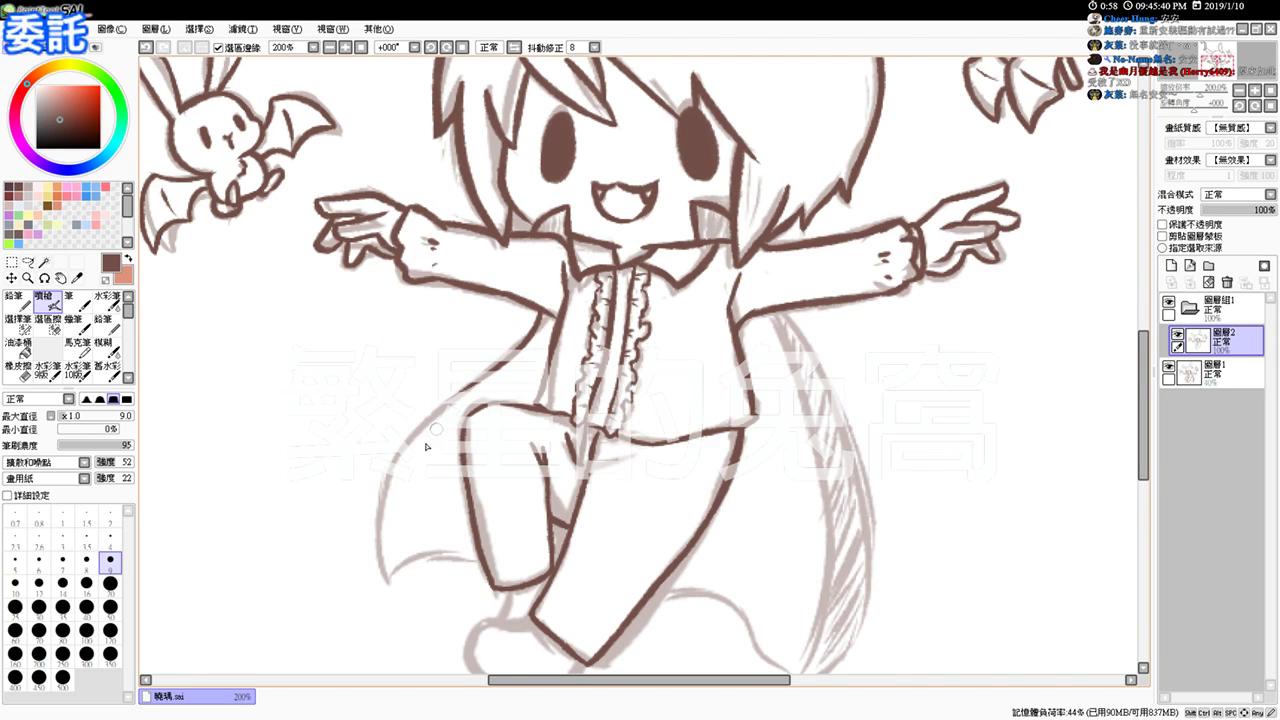
pyautogui.moveTo(385, 572)
pyautogui.mouseDown()
pyautogui.moveTo(372, 482)
pyautogui.moveTo(474, 378)
pyautogui.mouseUp()
pyautogui.hotkey('ctrl', 'z')
pyautogui.moveTo(384, 588); pyautogui.dragTo(480, 378)
pyautogui.hotkey('ctrl', 'z')
pyautogui.moveTo(385, 588)
pyautogui.mouseDown()
pyautogui.moveTo(372, 518)
pyautogui.moveTo(476, 380)
pyautogui.mouseUp()
pyautogui.hotkey('ctrl', 'z')
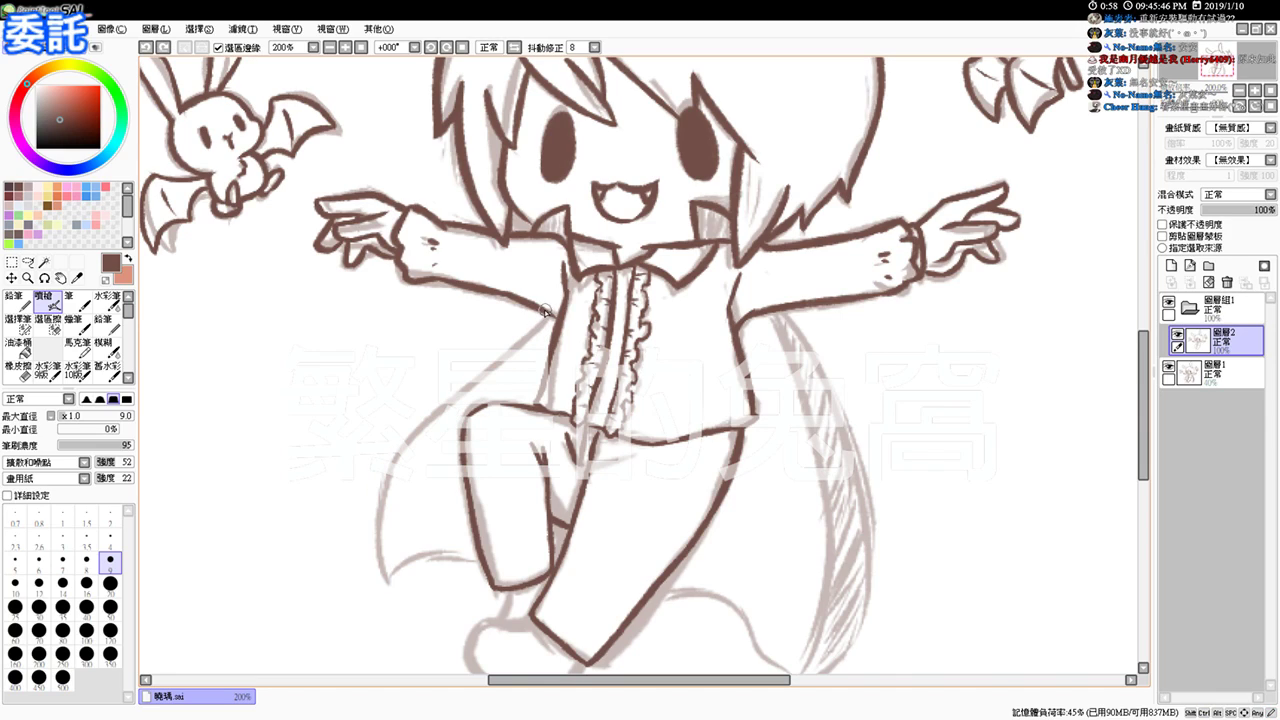
pyautogui.moveTo(541, 313)
pyautogui.mouseDown()
pyautogui.moveTo(370, 560)
pyautogui.moveTo(376, 580)
pyautogui.moveTo(378, 543)
pyautogui.mouseUp()
pyautogui.hotkey('ctrl', 'z')
pyautogui.moveTo(381, 591); pyautogui.dragTo(372, 536)
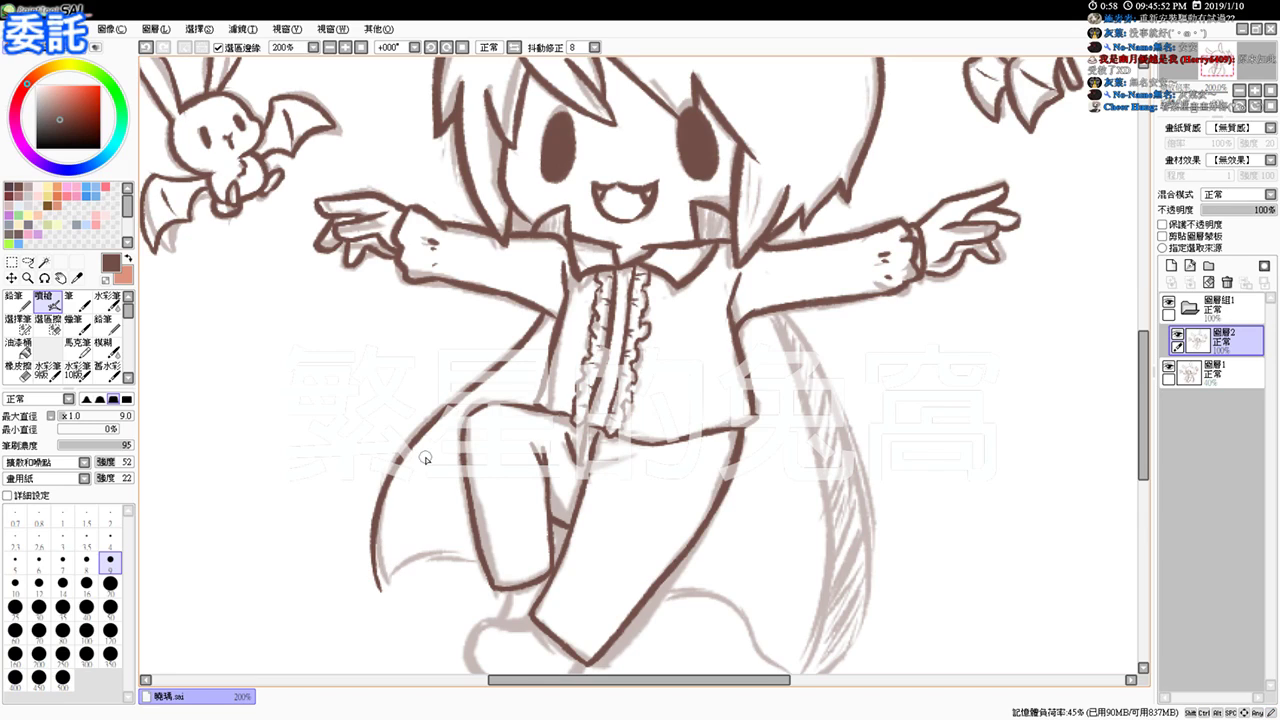
pyautogui.click(1168, 368)
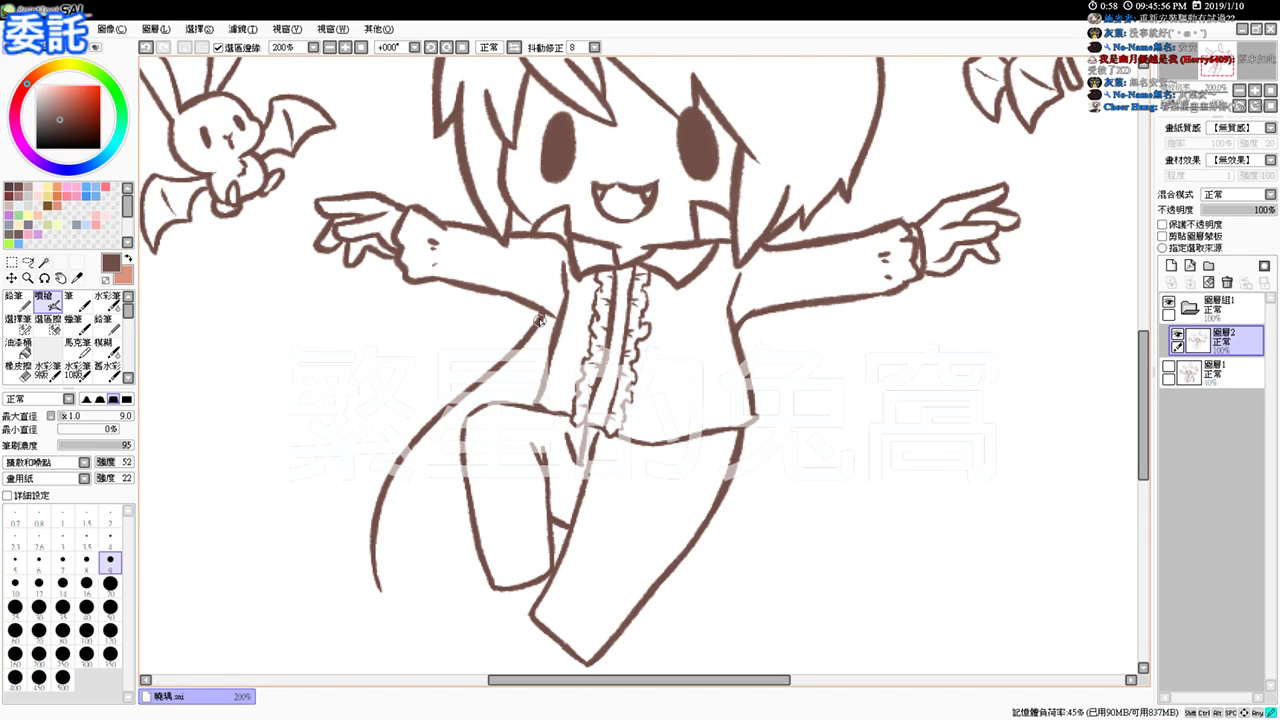
pyautogui.moveTo(450, 311); pyautogui.dragTo(264, 618)
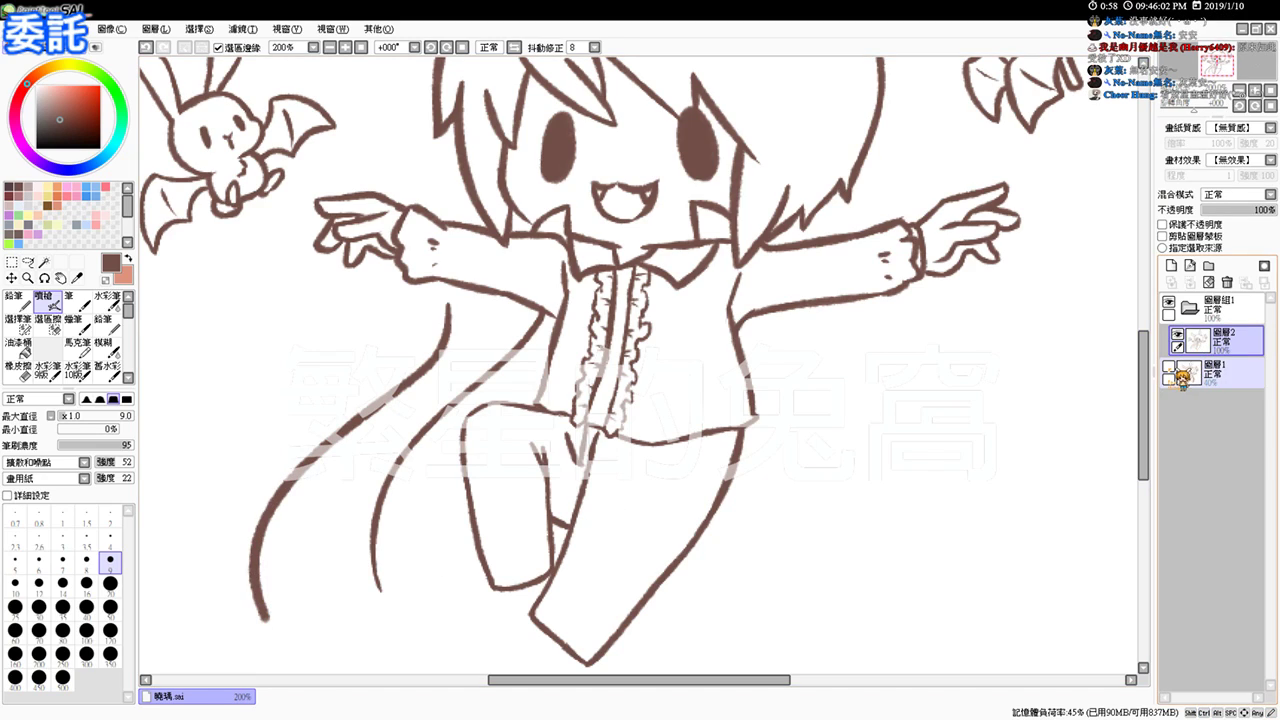
pyautogui.click(1168, 369)
pyautogui.hotkey('ctrl', 'z')
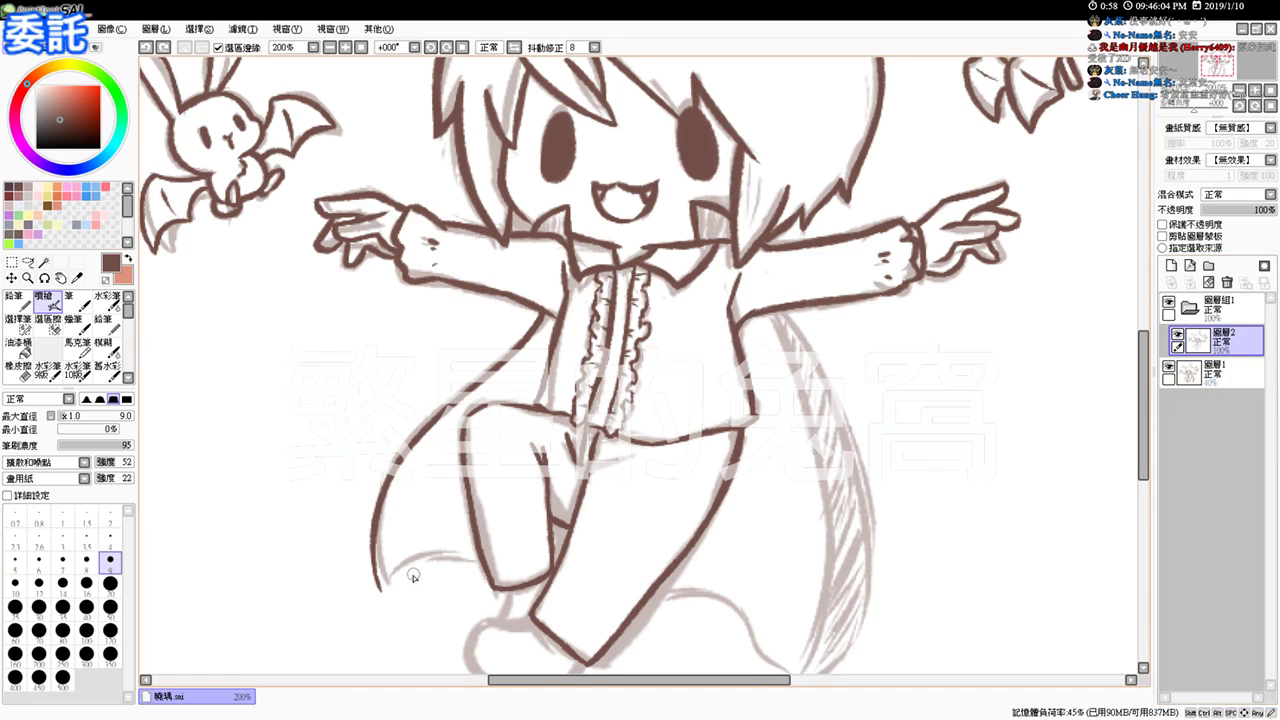
# Step: Ink the scalloped bottom edges of the cape on both sides of the legs
pyautogui.moveTo(380, 592)
pyautogui.mouseDown()
pyautogui.moveTo(458, 550)
pyautogui.moveTo(468, 562)
pyautogui.mouseUp()
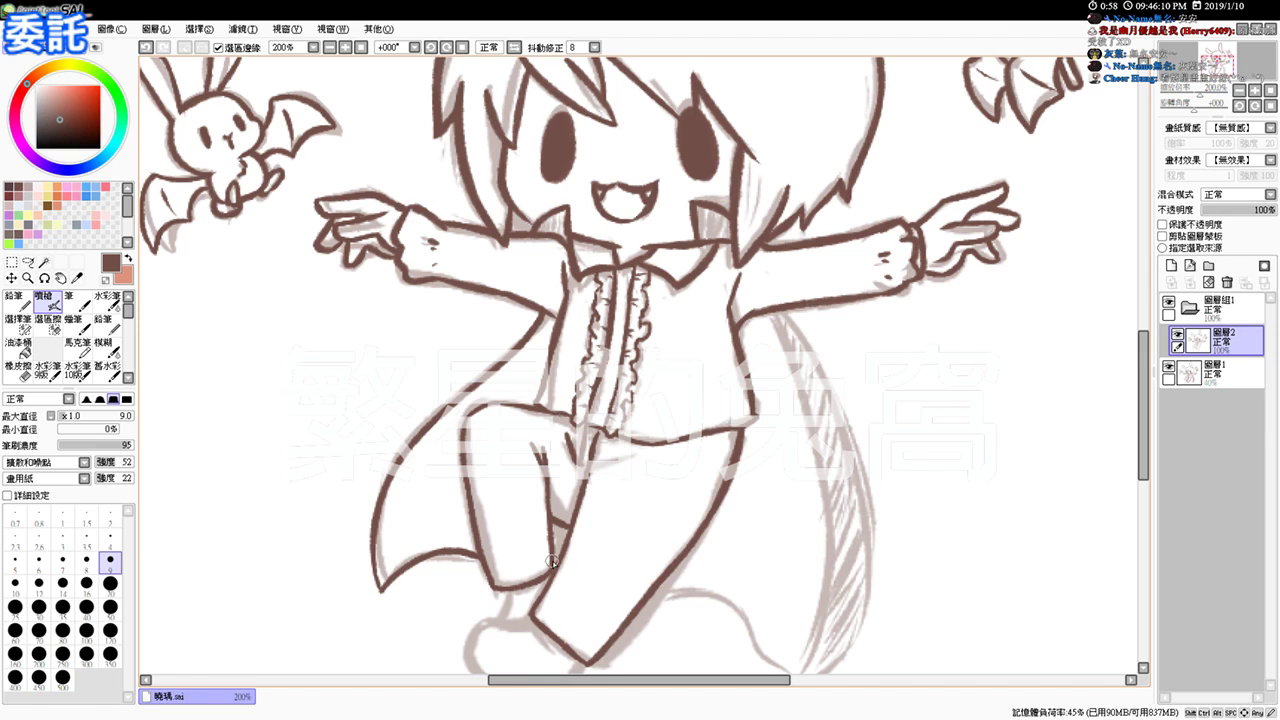
pyautogui.moveTo(713, 613)
pyautogui.mouseDown()
pyautogui.moveTo(689, 532)
pyautogui.moveTo(760, 602)
pyautogui.mouseUp()
pyautogui.hotkey('ctrl', 'z')
pyautogui.moveTo(621, 516); pyautogui.dragTo(758, 607)
pyautogui.hotkey('ctrl', 'z')
pyautogui.moveTo(618, 514)
pyautogui.mouseDown()
pyautogui.moveTo(716, 540)
pyautogui.moveTo(766, 602)
pyautogui.mouseUp()
# Step: Ink the inner edge of the cape's right side from under the arm down past the bottom edge
pyautogui.moveTo(731, 234)
pyautogui.mouseDown()
pyautogui.moveTo(782, 449)
pyautogui.moveTo(758, 585)
pyautogui.mouseUp()
pyautogui.hotkey('ctrl', 'z')
pyautogui.moveTo(737, 233); pyautogui.dragTo(748, 583)
pyautogui.moveTo(771, 510); pyautogui.dragTo(752, 580)
pyautogui.hotkey('ctrl', 'z')
pyautogui.moveTo(737, 232); pyautogui.dragTo(750, 618)
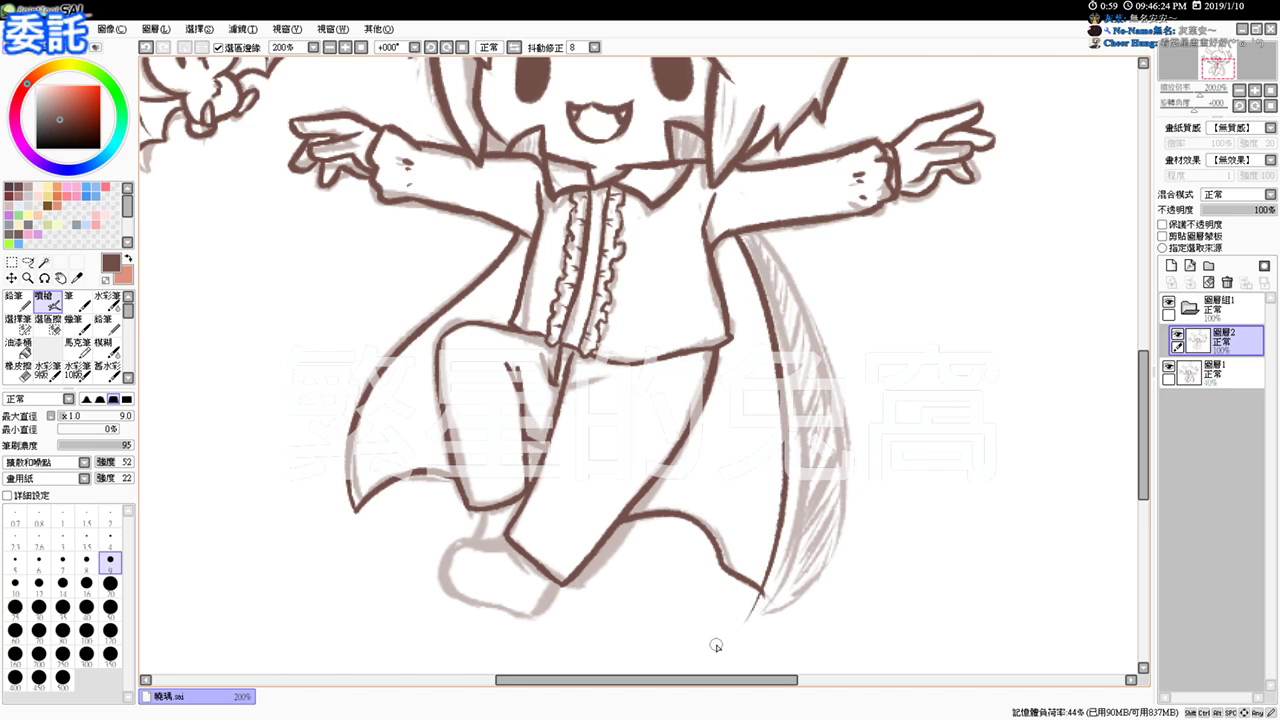
# Step: Ink the outer edge of the cape's right fold from under the arm down to its pointed tip
pyautogui.press('e')
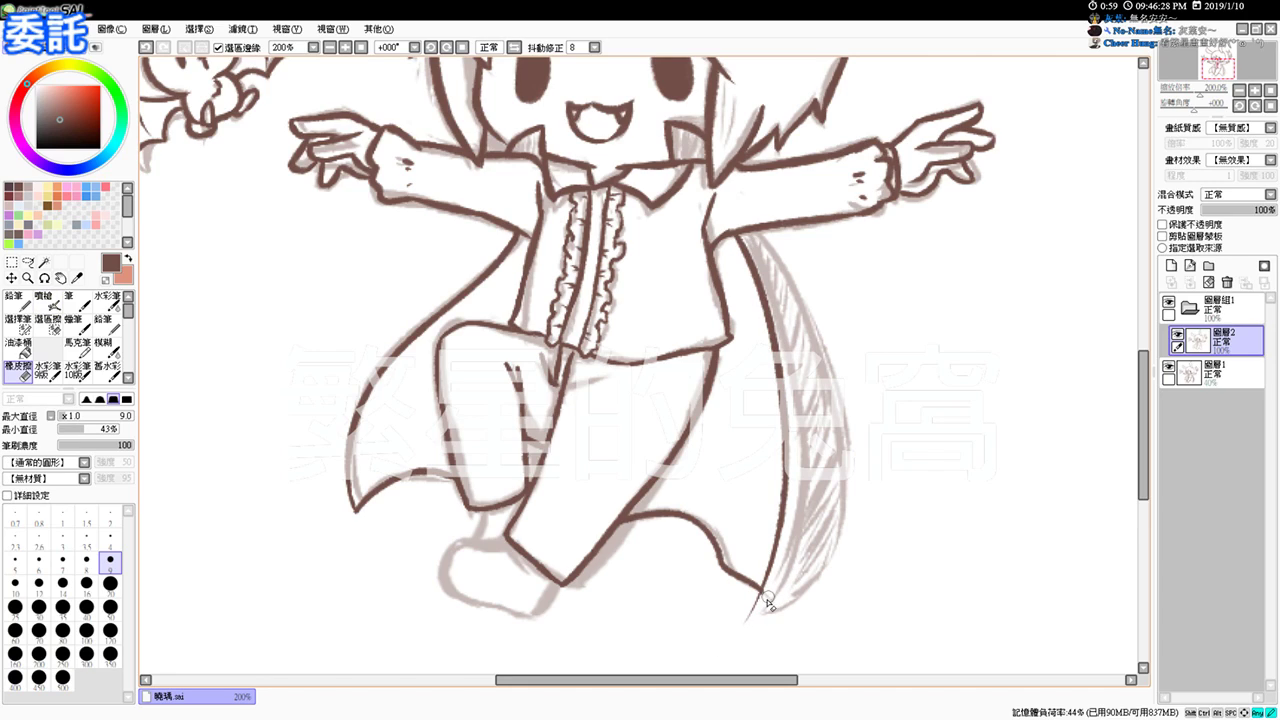
pyautogui.press('e')
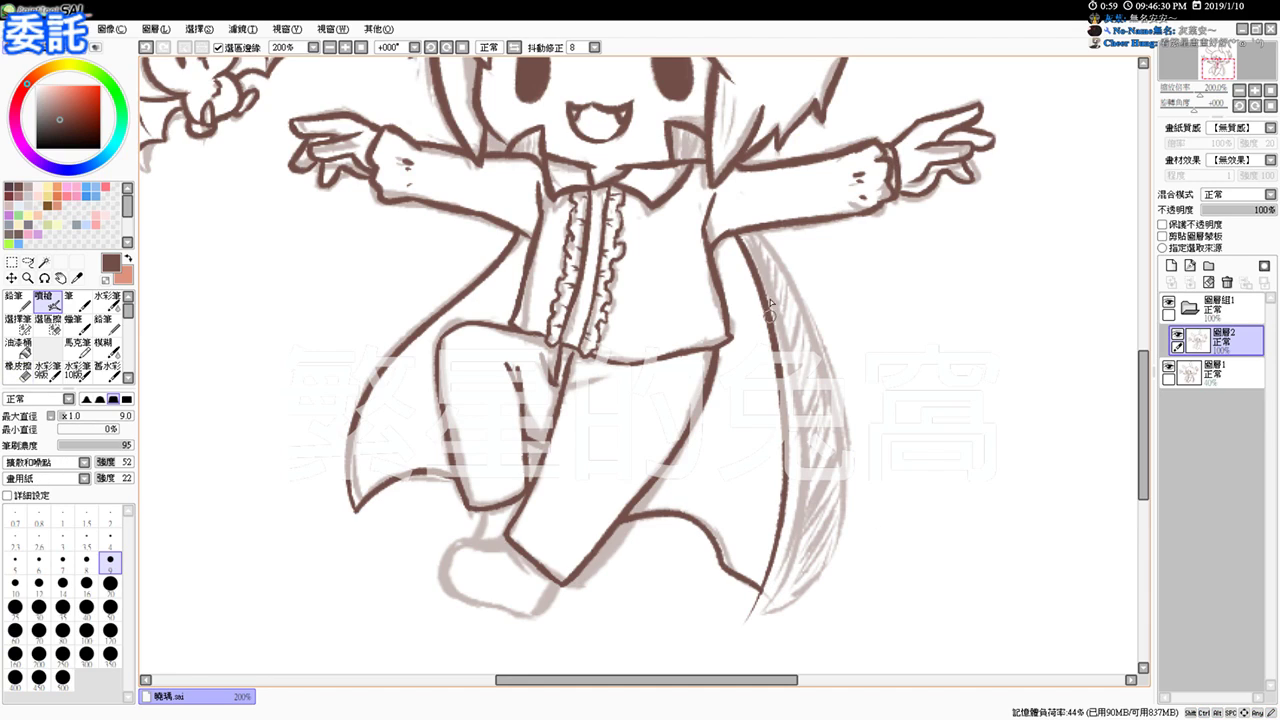
pyautogui.moveTo(757, 234)
pyautogui.mouseDown()
pyautogui.moveTo(818, 360)
pyautogui.moveTo(835, 505)
pyautogui.mouseUp()
pyautogui.moveTo(832, 428)
pyautogui.mouseDown()
pyautogui.moveTo(814, 585)
pyautogui.moveTo(798, 590)
pyautogui.moveTo(810, 586)
pyautogui.moveTo(829, 490)
pyautogui.moveTo(811, 581)
pyautogui.moveTo(785, 605)
pyautogui.moveTo(796, 597)
pyautogui.mouseUp()
pyautogui.hotkey('ctrl', 'z')
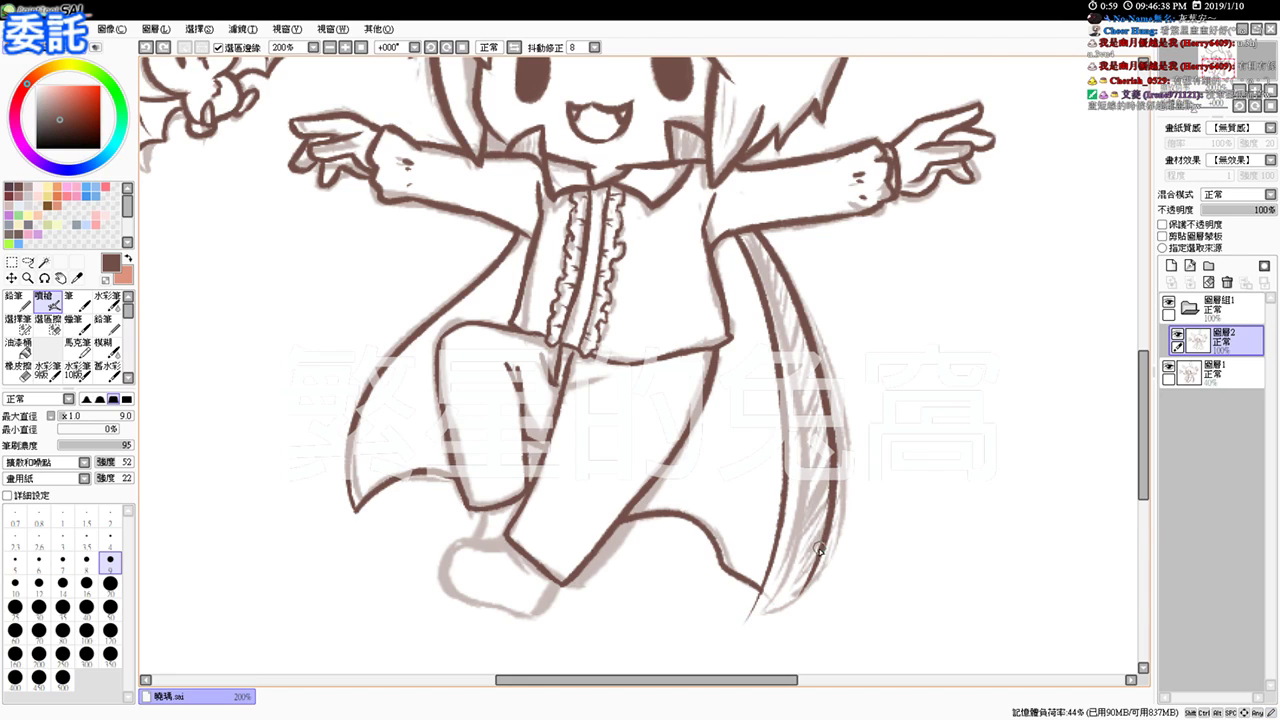
pyautogui.hotkey('ctrl', 'z')
pyautogui.moveTo(832, 449)
pyautogui.mouseDown()
pyautogui.moveTo(800, 565)
pyautogui.moveTo(758, 612)
pyautogui.mouseUp()
pyautogui.hotkey('ctrl', 'z')
pyautogui.moveTo(834, 438); pyautogui.dragTo(740, 618)
pyautogui.hotkey('ctrl', 'z')
pyautogui.moveTo(832, 456); pyautogui.dragTo(737, 624)
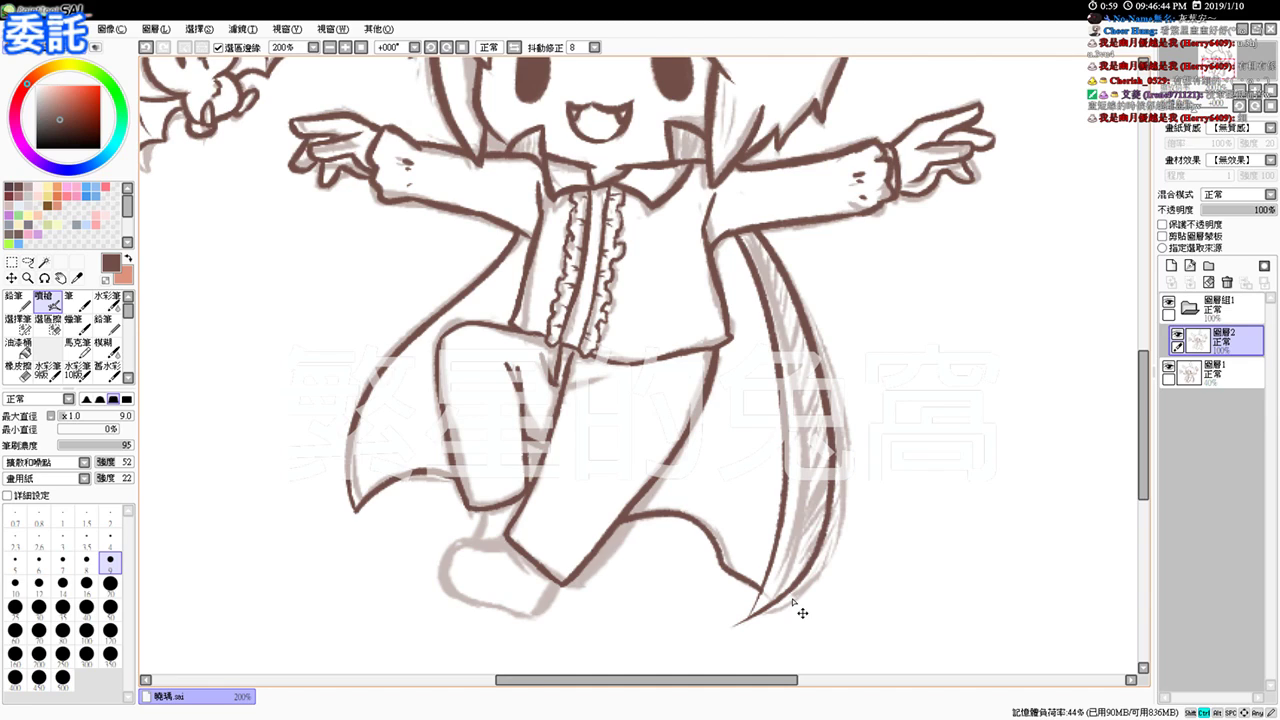
# Step: Redraw and thicken the lower end of the right fold's inner edge so it runs into the cape tip
pyautogui.scroll(1, 801, 612)
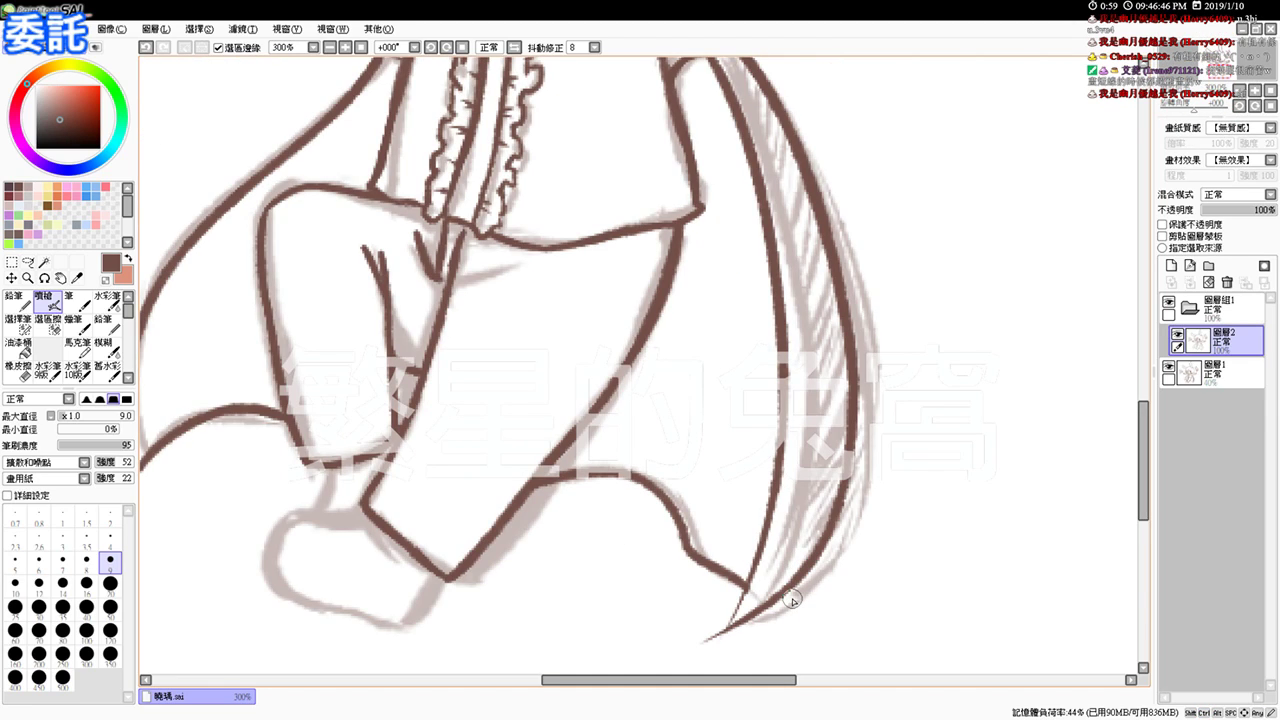
pyautogui.press('space')
pyautogui.moveTo(768, 493)
pyautogui.mouseDown()
pyautogui.moveTo(723, 366)
pyautogui.moveTo(685, 490)
pyautogui.mouseUp()
pyautogui.hotkey('ctrl', 'z')
pyautogui.moveTo(744, 368); pyautogui.dragTo(678, 508)
pyautogui.moveTo(745, 343); pyautogui.dragTo(667, 512)
pyautogui.hotkey('ctrl', 'z')
pyautogui.moveTo(741, 352); pyautogui.dragTo(674, 497)
pyautogui.hotkey('ctrl', 'z')
pyautogui.click(739, 342)
pyautogui.hotkey('ctrl', 'z')
pyautogui.moveTo(746, 341); pyautogui.dragTo(680, 513)
pyautogui.moveTo(740, 348); pyautogui.dragTo(673, 511)
pyautogui.hotkey('ctrl', 'z')
pyautogui.moveTo(738, 358); pyautogui.dragTo(670, 516)
pyautogui.moveTo(586, 434); pyautogui.dragTo(545, 556)
pyautogui.hotkey('ctrl', 'z')
# Step: Erase the overshooting lines at the cape's right tip and re-ink it as a closed sharp point
pyautogui.press('e')
pyautogui.moveTo(690, 468); pyautogui.dragTo(672, 507)
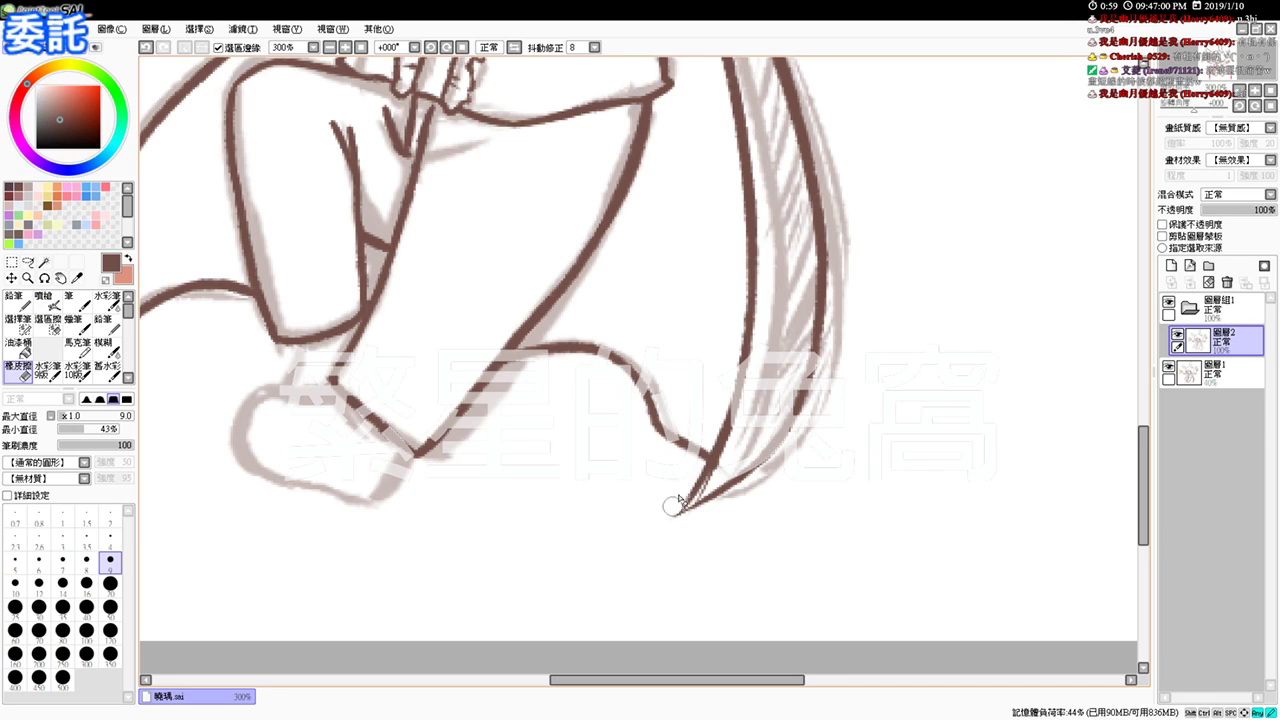
pyautogui.press('v')
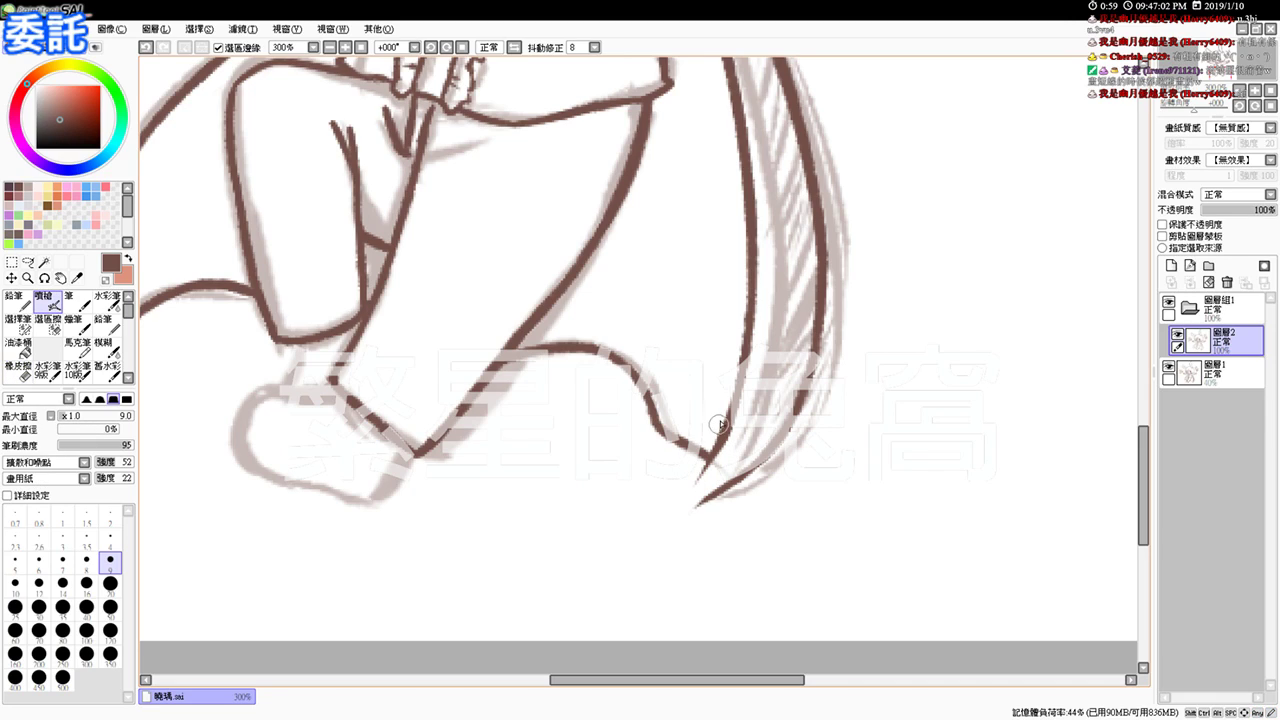
pyautogui.moveTo(732, 412); pyautogui.dragTo(696, 492)
pyautogui.moveTo(725, 427)
pyautogui.mouseDown()
pyautogui.moveTo(700, 445)
pyautogui.moveTo(686, 506)
pyautogui.moveTo(735, 482)
pyautogui.mouseUp()
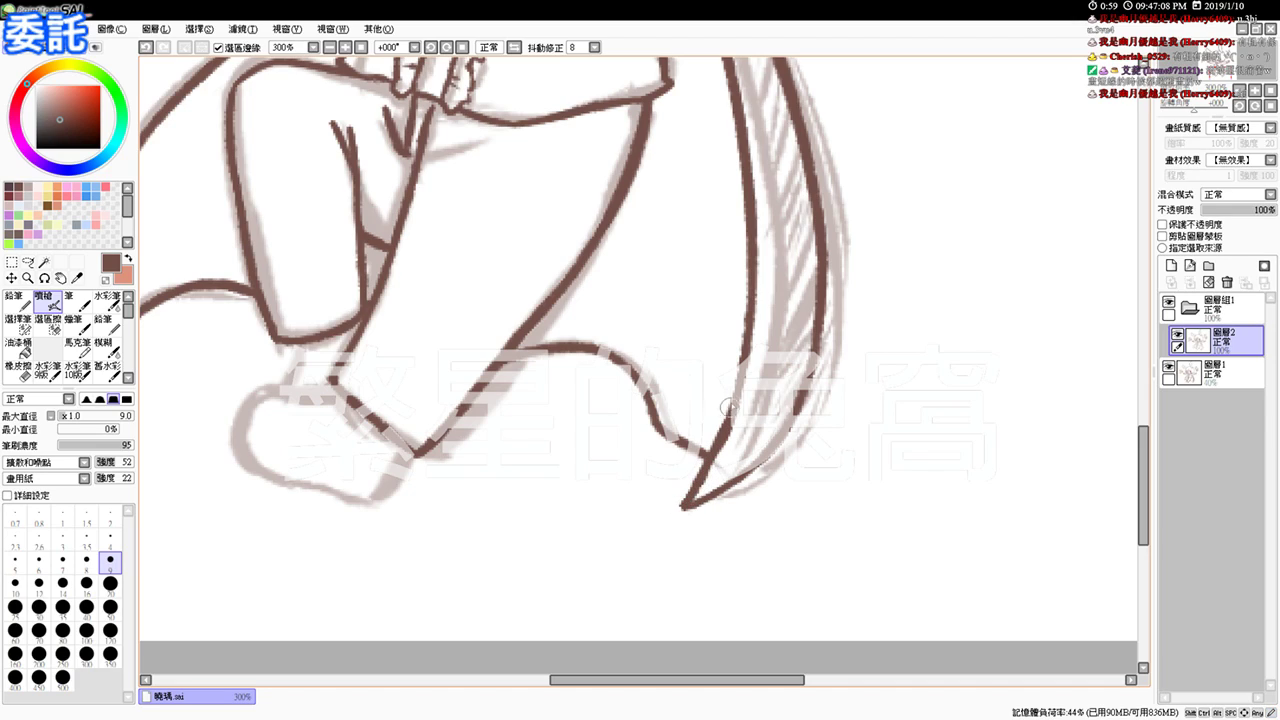
pyautogui.moveTo(961, 409)
pyautogui.mouseDown()
pyautogui.moveTo(736, 461)
pyautogui.moveTo(733, 494)
pyautogui.mouseUp()
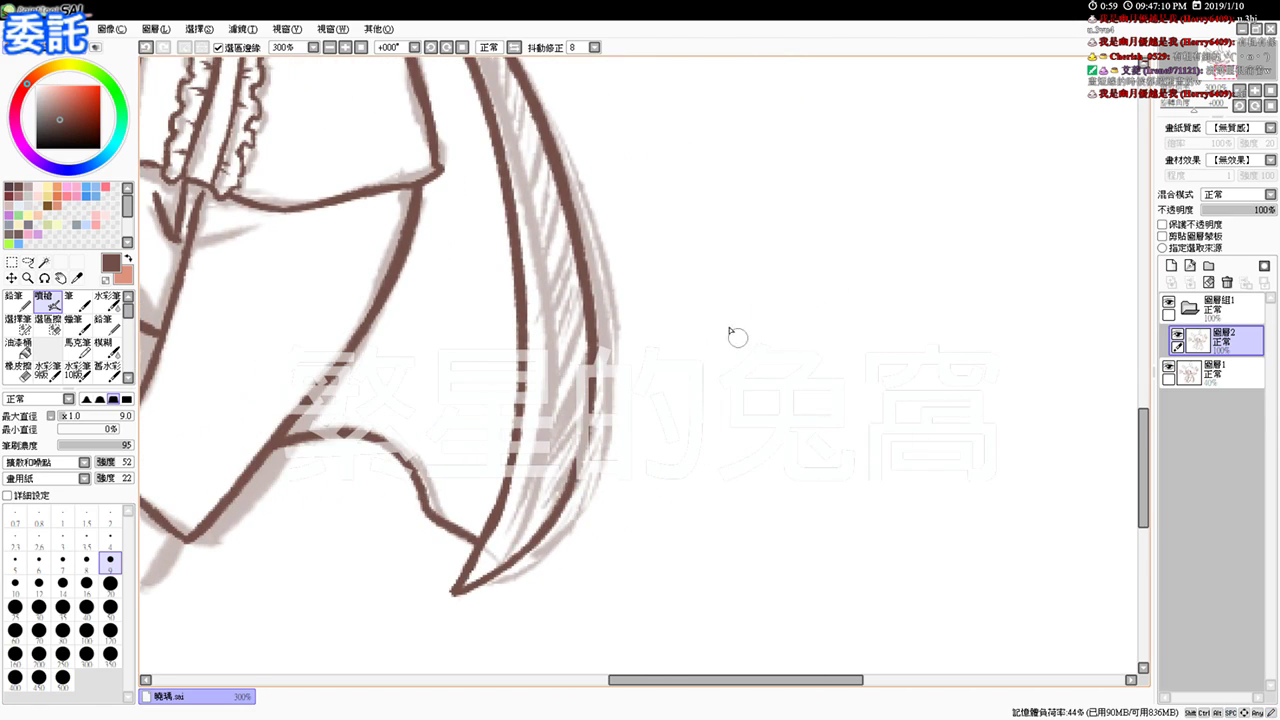
pyautogui.moveTo(738, 312); pyautogui.dragTo(687, 527)
pyautogui.moveTo(834, 347)
pyautogui.mouseDown()
pyautogui.moveTo(808, 409)
pyautogui.moveTo(684, 523)
pyautogui.mouseUp()
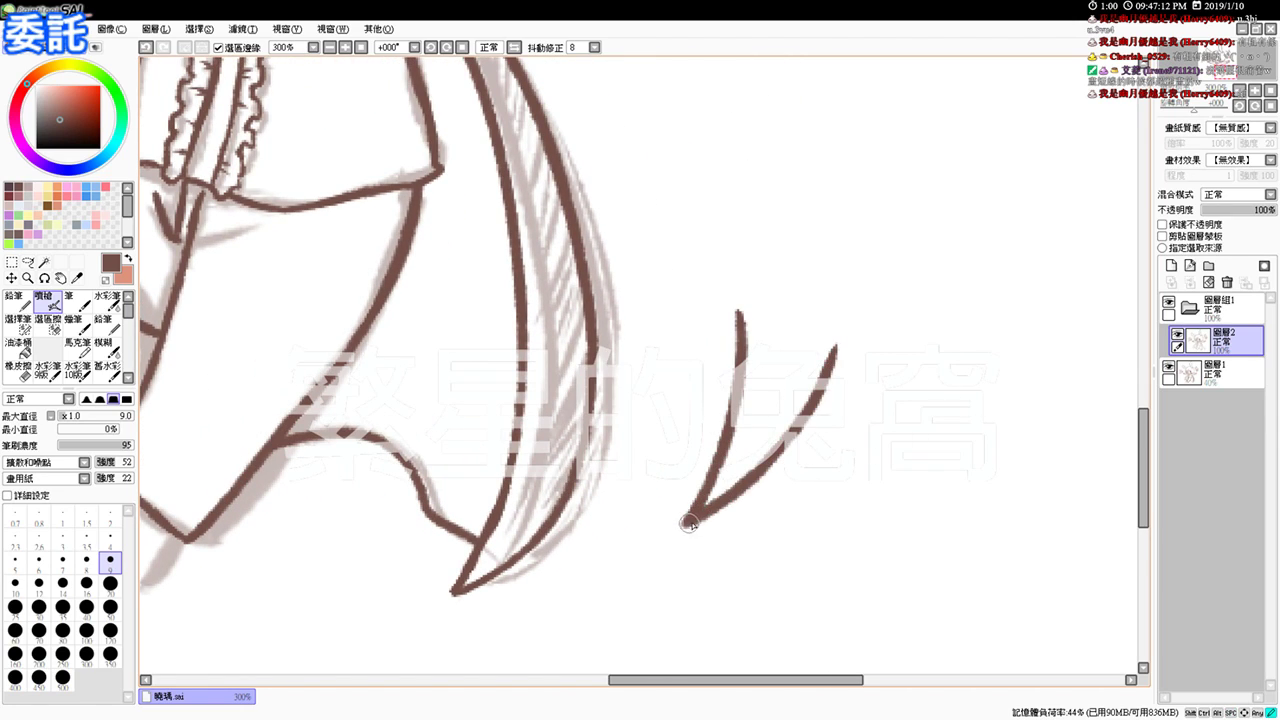
pyautogui.moveTo(717, 601)
pyautogui.mouseDown()
pyautogui.moveTo(709, 540)
pyautogui.moveTo(723, 497)
pyautogui.mouseUp()
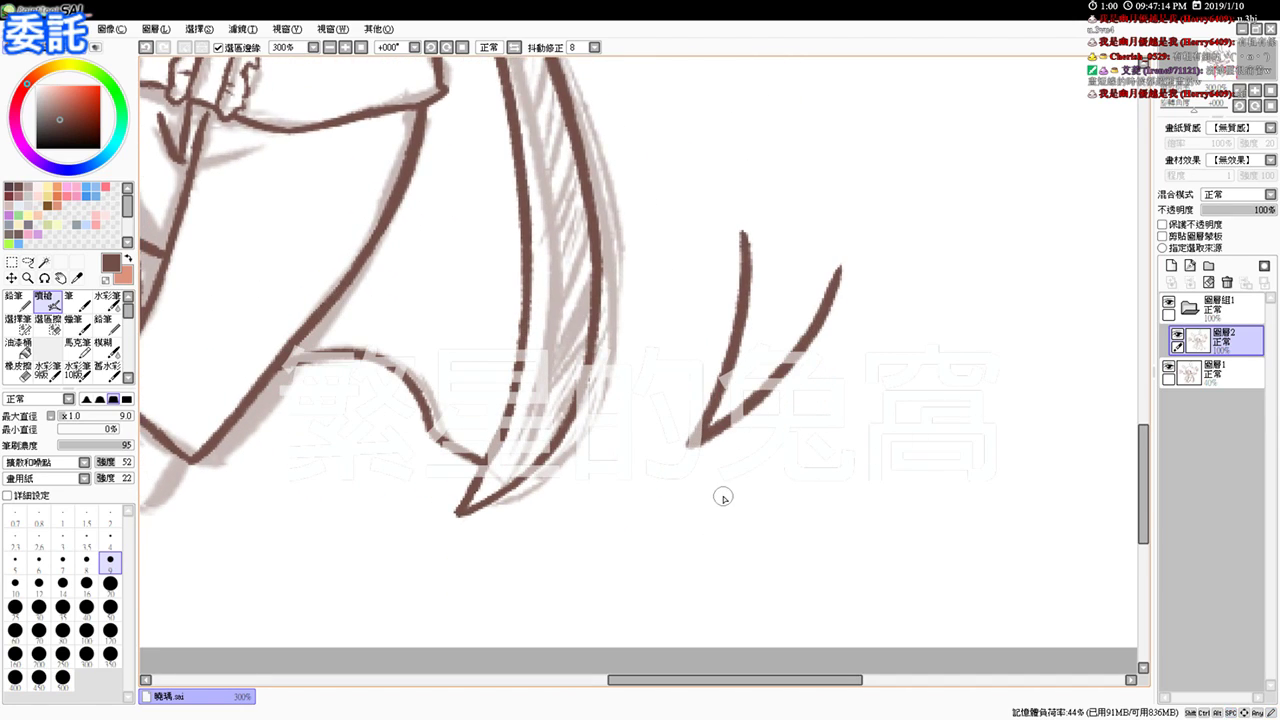
pyautogui.hotkey('ctrl', 'z')
pyautogui.hotkey('ctrl', 'z')
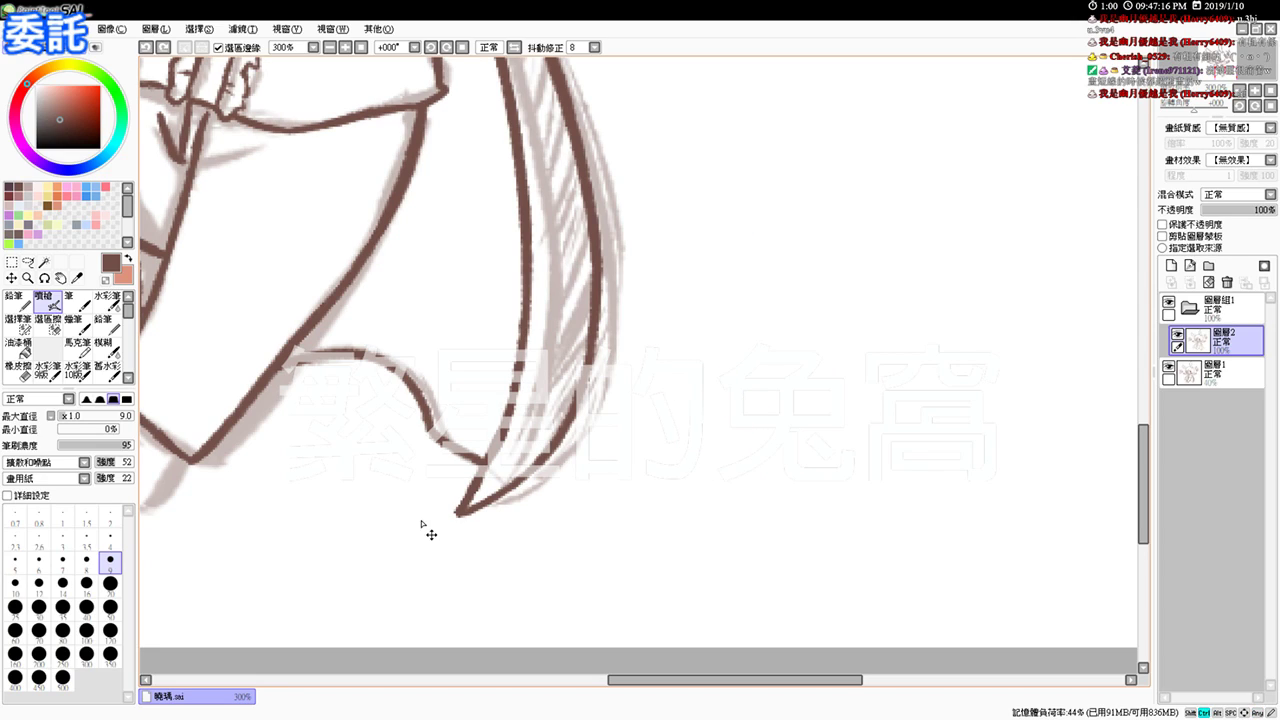
# Step: Erase the stray ink around the cape's pointed tip
pyautogui.press('e')
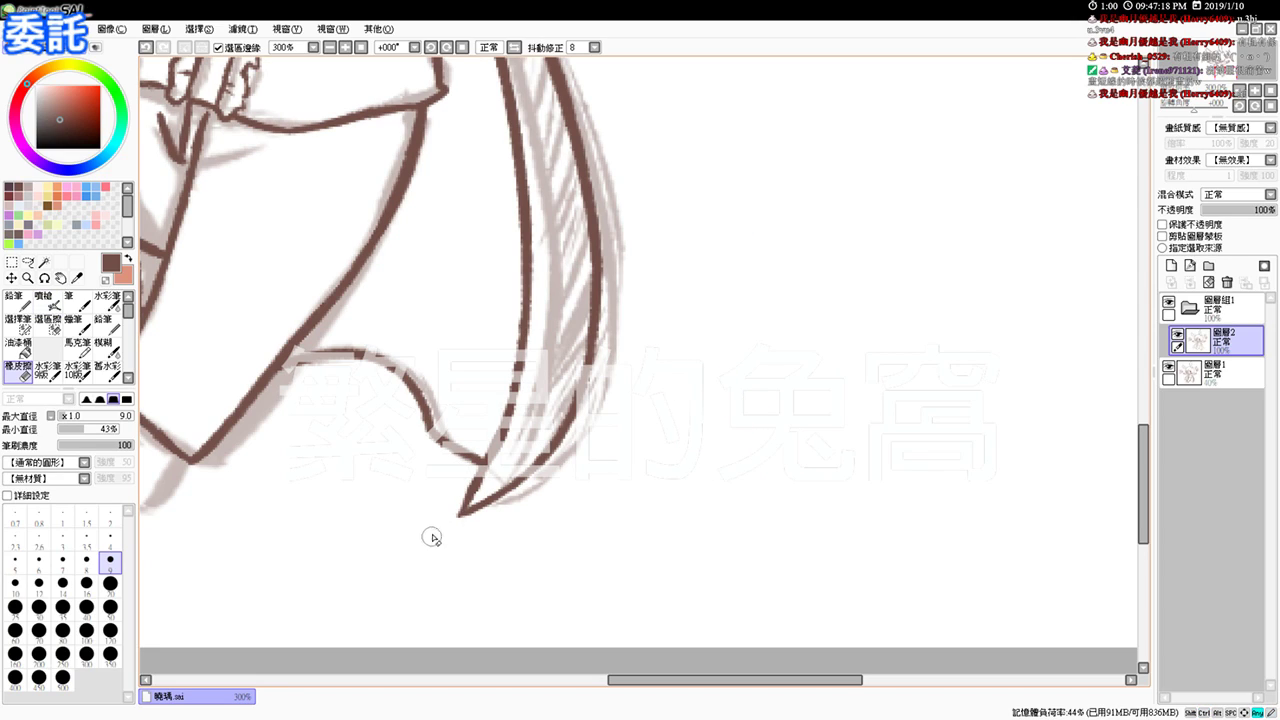
pyautogui.press('b')
# Step: Ink the shoe's rounded toe and sole below the trouser legs, running the line up to the hem
pyautogui.moveTo(385, 447); pyautogui.dragTo(518, 566)
pyautogui.moveTo(278, 470); pyautogui.dragTo(378, 460)
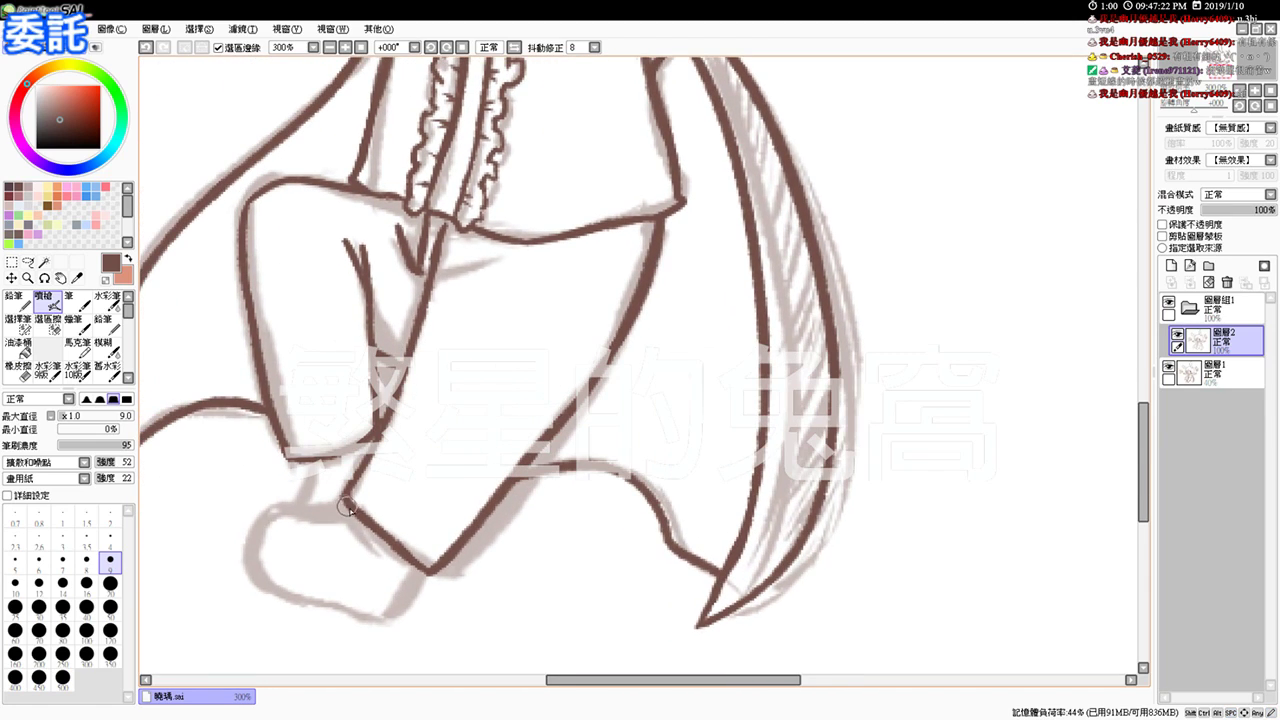
pyautogui.moveTo(307, 522)
pyautogui.mouseDown()
pyautogui.moveTo(268, 514)
pyautogui.moveTo(284, 585)
pyautogui.mouseUp()
pyautogui.hotkey('ctrl', 'z')
pyautogui.hotkey('ctrl', 'z')
pyautogui.moveTo(282, 517)
pyautogui.mouseDown()
pyautogui.moveTo(255, 570)
pyautogui.moveTo(269, 564)
pyautogui.moveTo(255, 553)
pyautogui.moveTo(318, 594)
pyautogui.moveTo(273, 586)
pyautogui.moveTo(383, 615)
pyautogui.moveTo(358, 553)
pyautogui.moveTo(318, 543)
pyautogui.moveTo(355, 554)
pyautogui.moveTo(377, 544)
pyautogui.moveTo(370, 552)
pyautogui.moveTo(403, 515)
pyautogui.mouseUp()
pyautogui.press('e')
pyautogui.press('b')
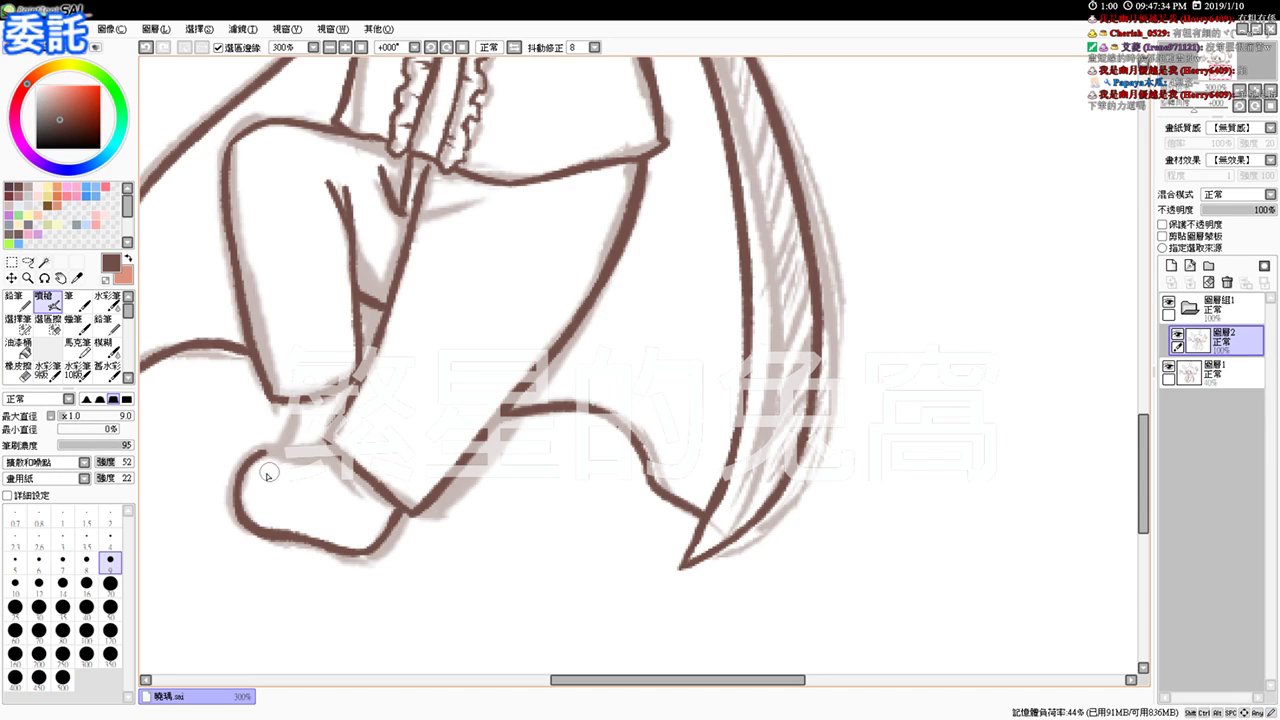
# Step: Ink the top edge of the shoe and the ankle line joining it to the bent leg's cuff
pyautogui.moveTo(253, 461)
pyautogui.mouseDown()
pyautogui.moveTo(284, 452)
pyautogui.moveTo(262, 456)
pyautogui.moveTo(326, 466)
pyautogui.moveTo(297, 459)
pyautogui.moveTo(336, 456)
pyautogui.mouseUp()
pyautogui.moveTo(291, 392); pyautogui.dragTo(271, 449)
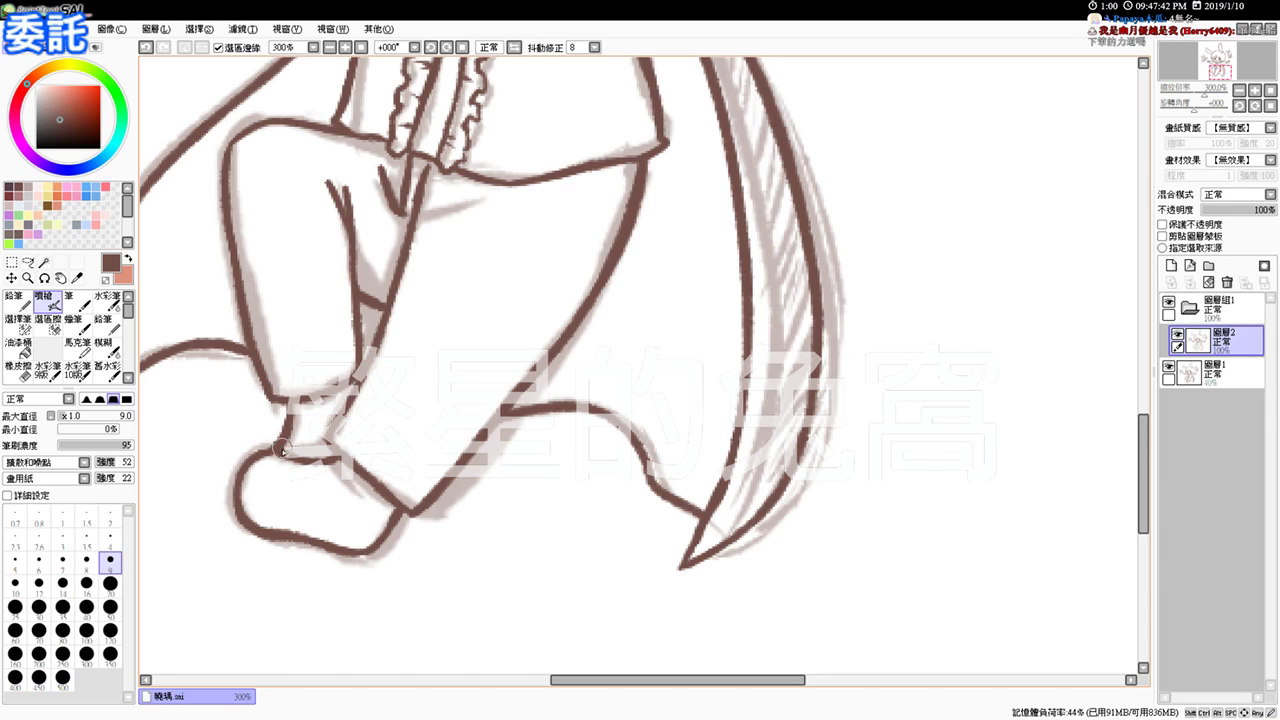
pyautogui.moveTo(263, 467); pyautogui.dragTo(266, 476)
# Step: Ink the short crease running outward from the crotch across the front trouser leg
pyautogui.moveTo(401, 212)
pyautogui.mouseDown()
pyautogui.moveTo(487, 208)
pyautogui.moveTo(482, 198)
pyautogui.mouseUp()
pyautogui.hotkey('ctrl', 'z')
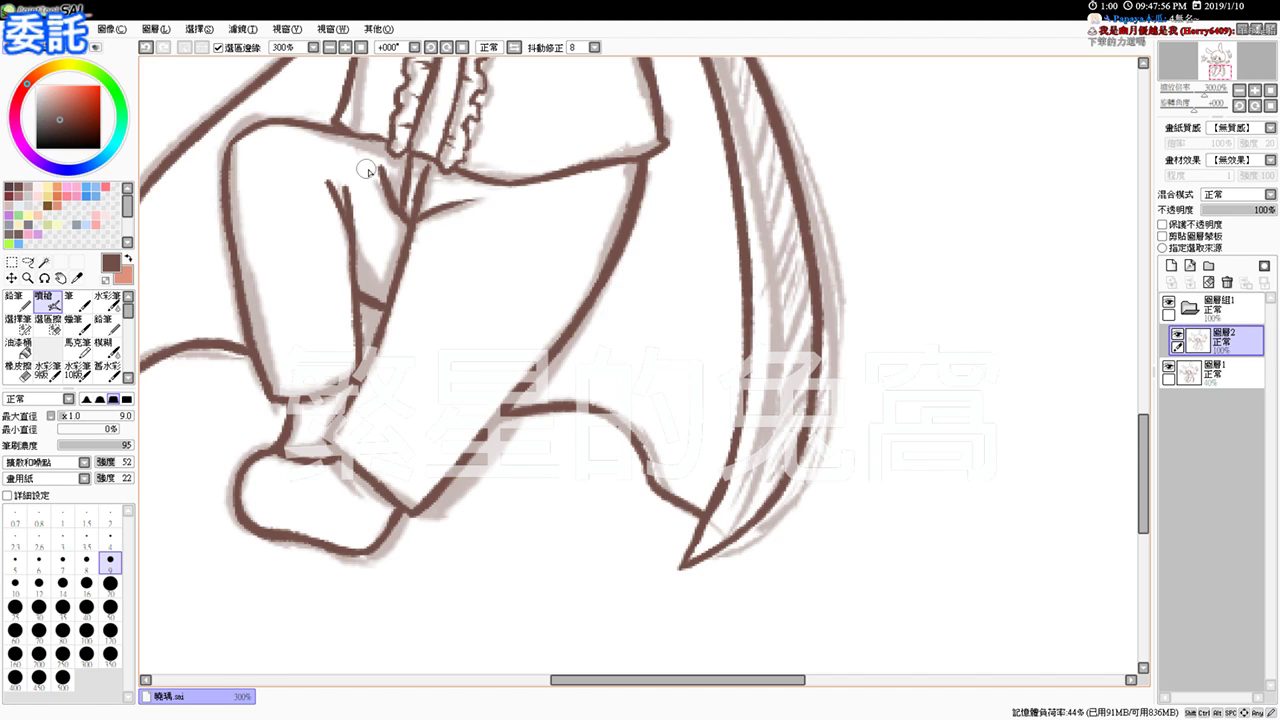
# Step: Hide the rough sketch layer 圖層1 so that only the line art shows, and check the trousers
pyautogui.click(361, 48)
pyautogui.click(346, 48)
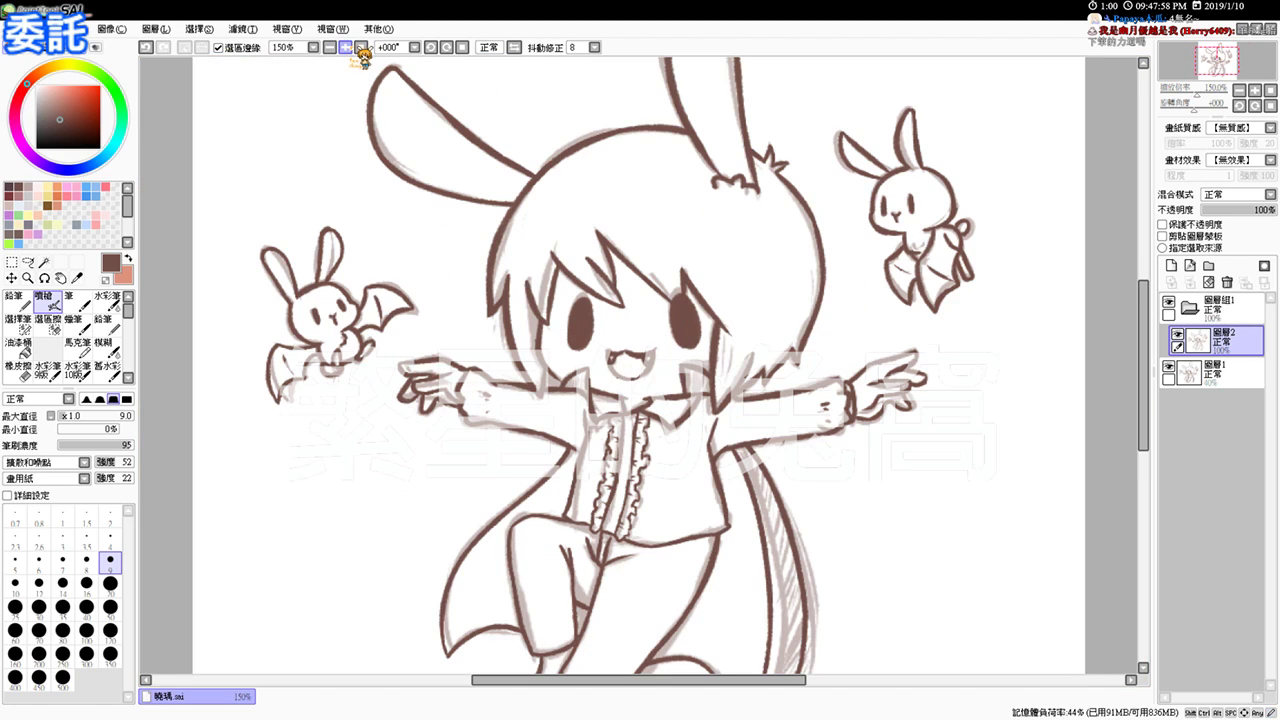
pyautogui.click(1168, 368)
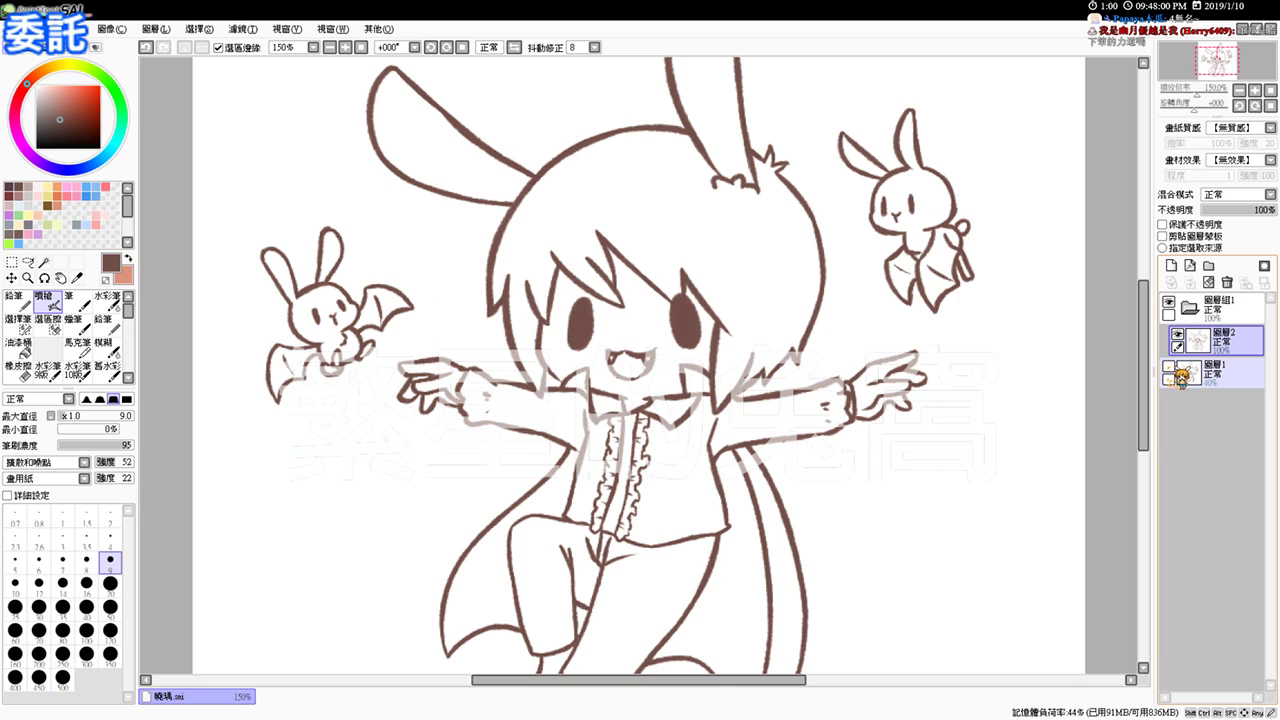
pyautogui.hotkey('ctrl', '+')
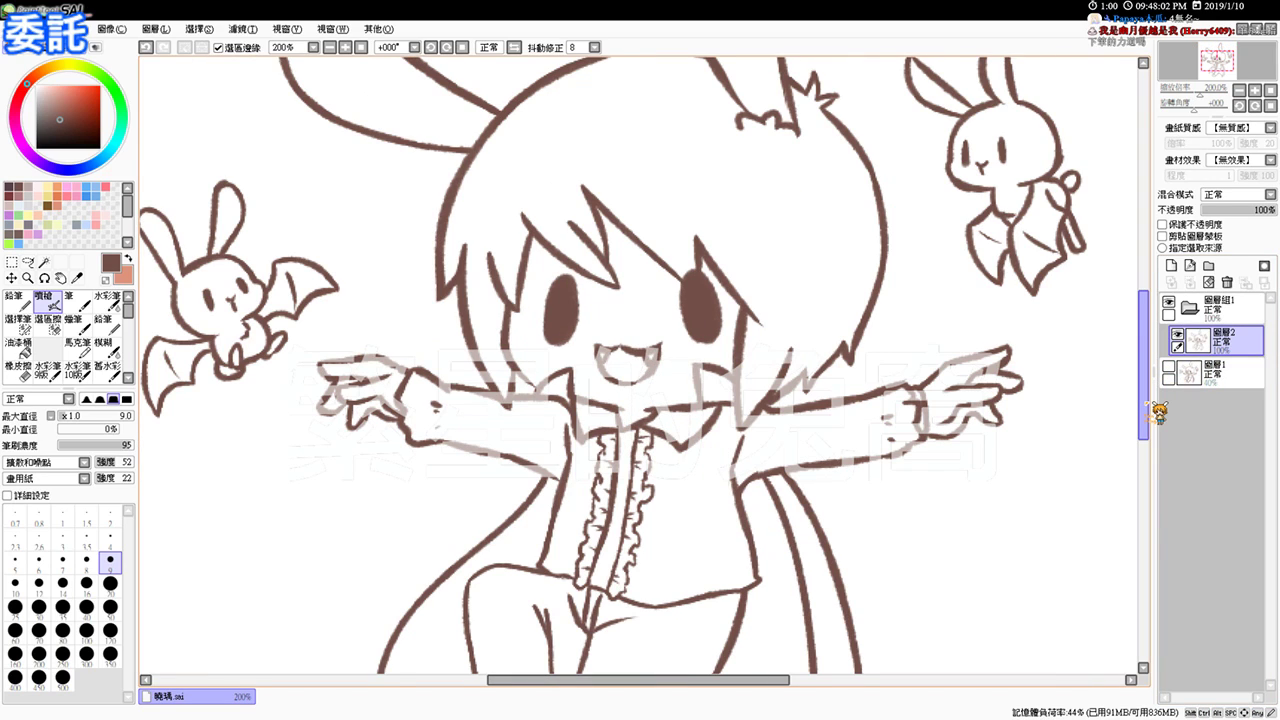
pyautogui.moveTo(780, 522); pyautogui.dragTo(720, 320)
# Step: Erase the lines below the shirt's ruffle and redraw the trouser fly and the crotch folds
pyautogui.press('e')
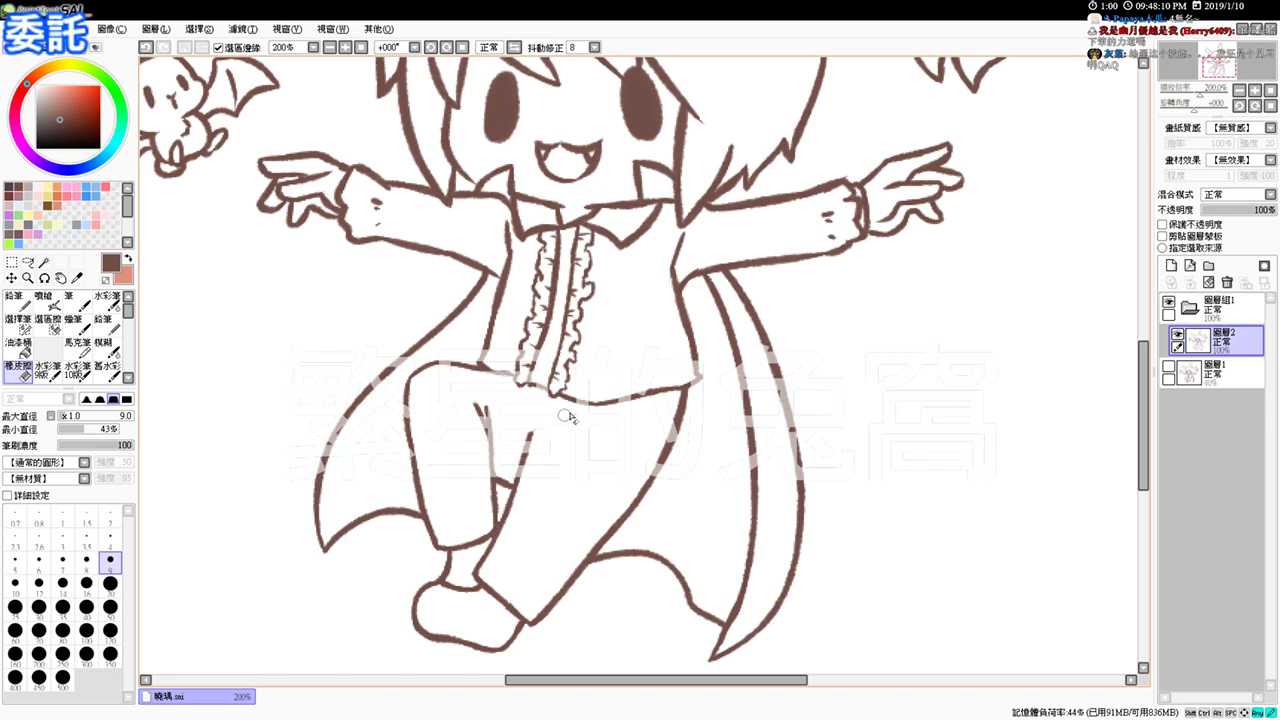
pyautogui.press('e')
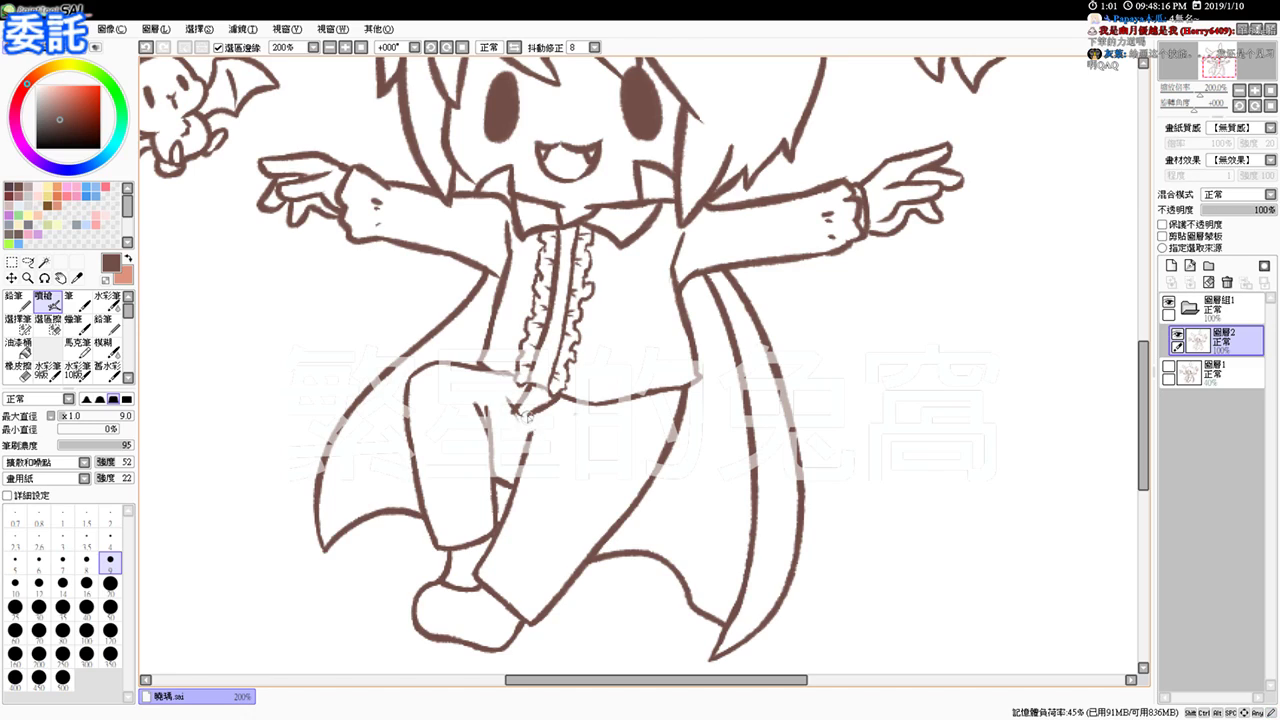
pyautogui.moveTo(530, 430); pyautogui.dragTo(554, 431)
pyautogui.hotkey('ctrl', 'z')
pyautogui.hotkey('ctrl', 'z')
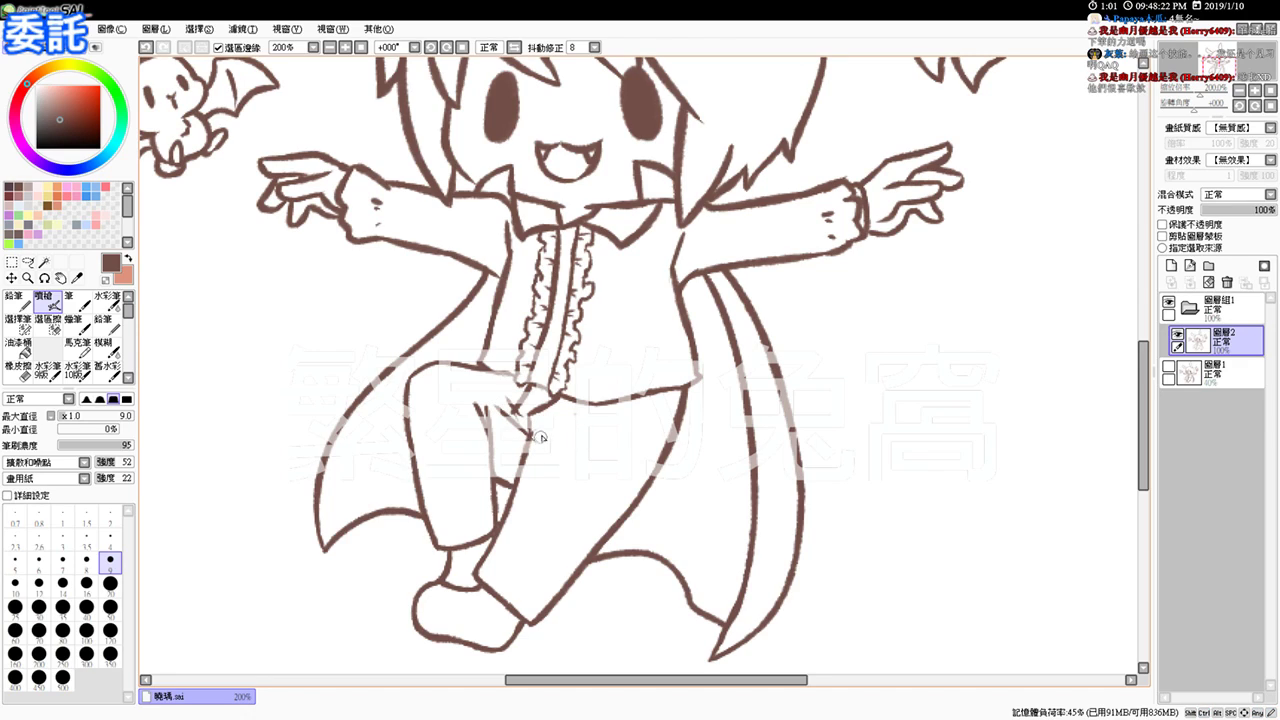
pyautogui.hotkey('ctrl', 'z')
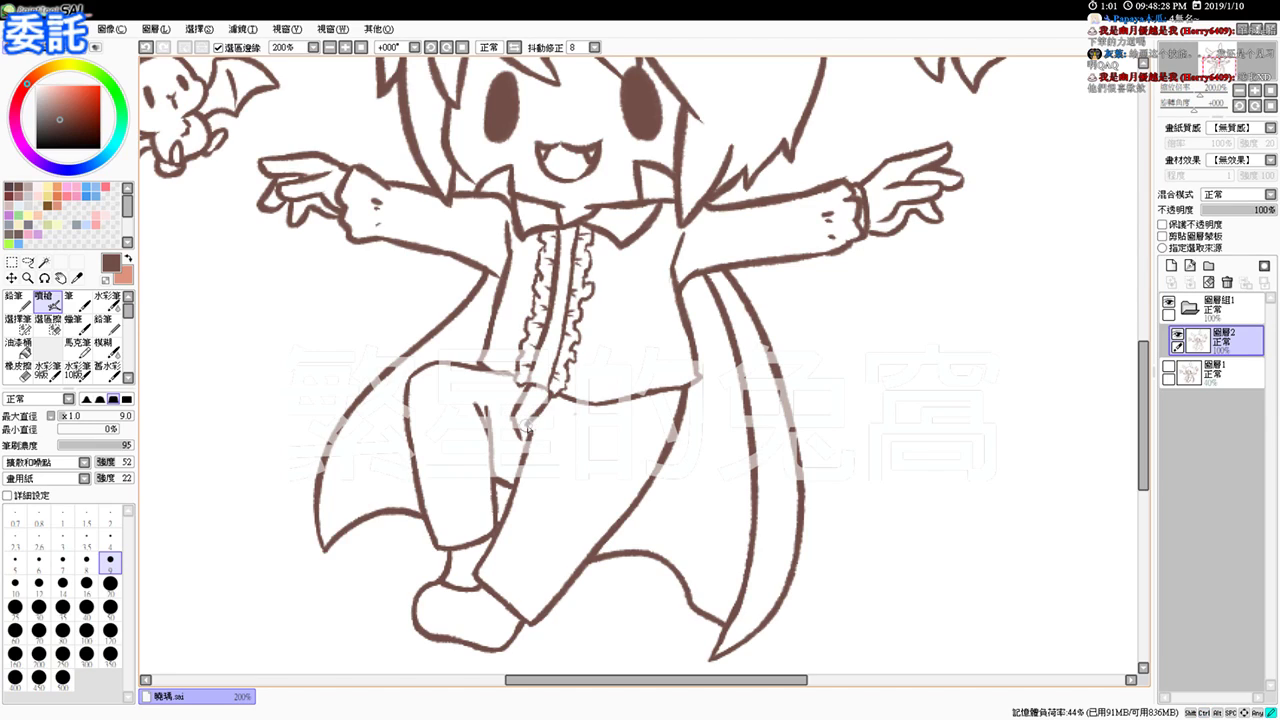
pyautogui.moveTo(540, 429)
pyautogui.mouseDown()
pyautogui.moveTo(577, 429)
pyautogui.moveTo(557, 435)
pyautogui.mouseUp()
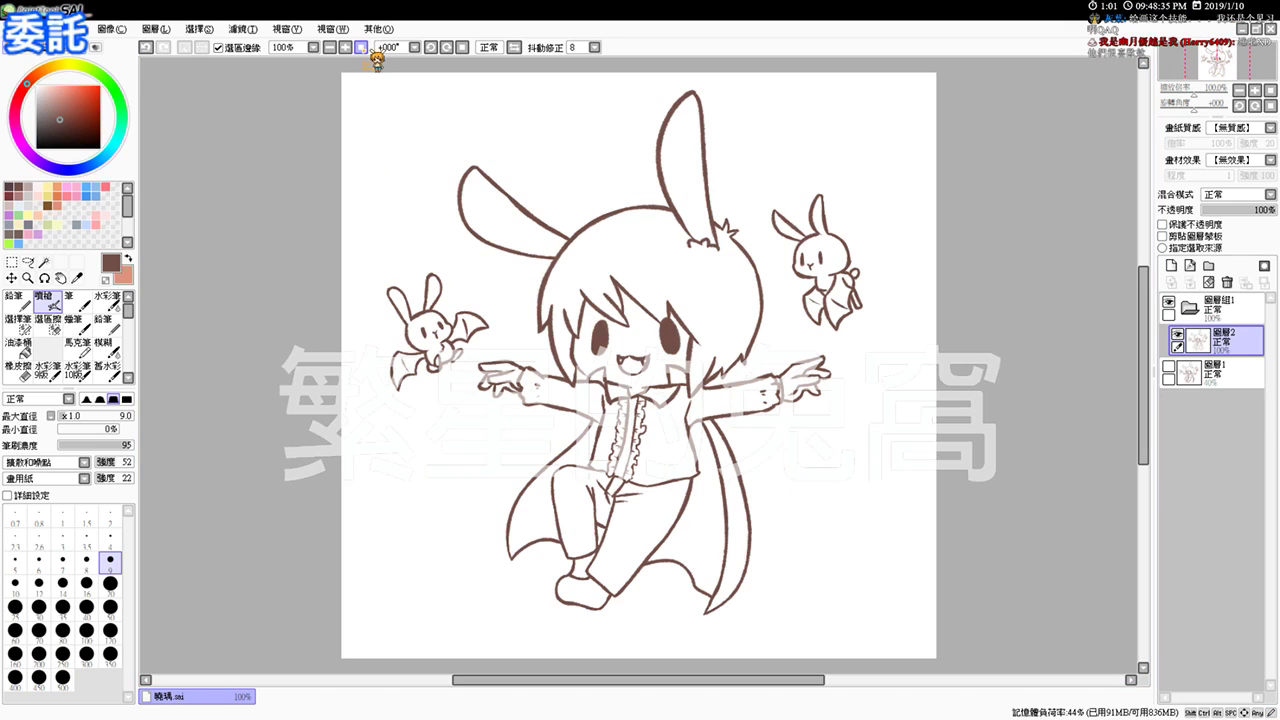
# Step: Erase and redraw the short line between the two trouser legs below the crotch
pyautogui.click(360, 47)
pyautogui.click(346, 48)
pyautogui.click(346, 48)
pyautogui.press('space')
pyautogui.moveTo(658, 519); pyautogui.dragTo(641, 378)
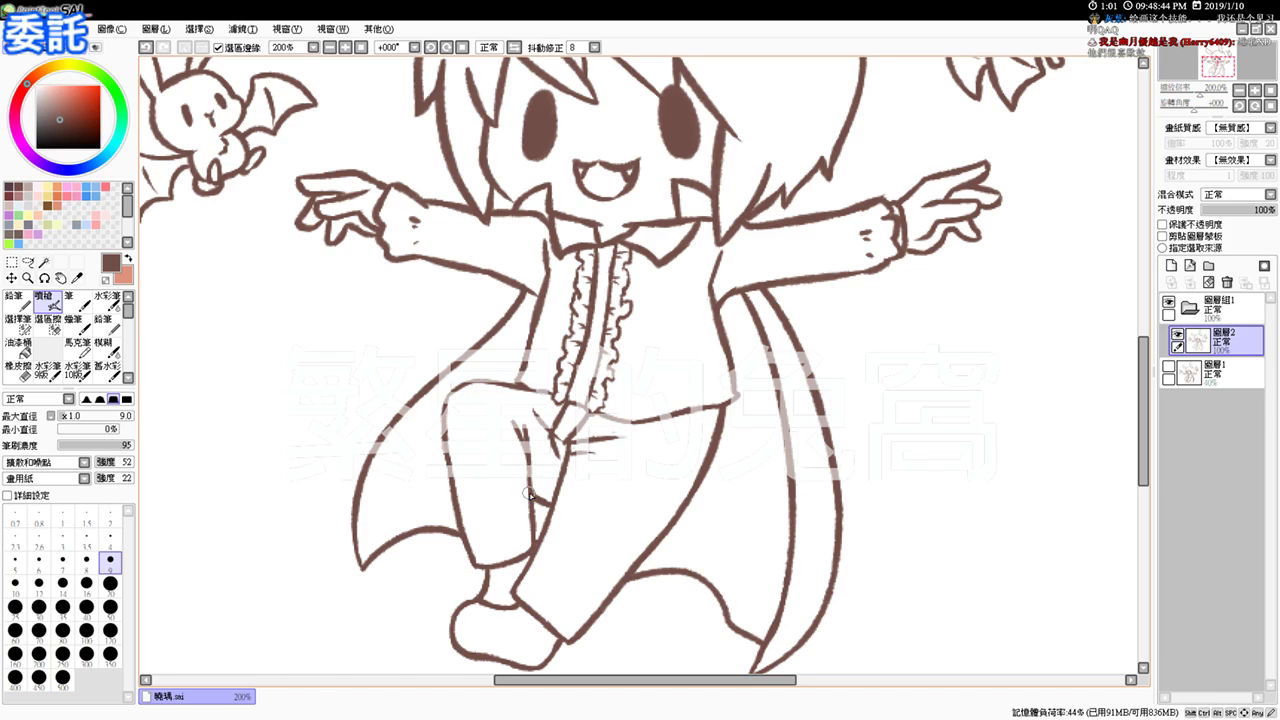
pyautogui.moveTo(526, 480); pyautogui.dragTo(556, 485)
pyautogui.hotkey('ctrl', 'z')
pyautogui.press('e')
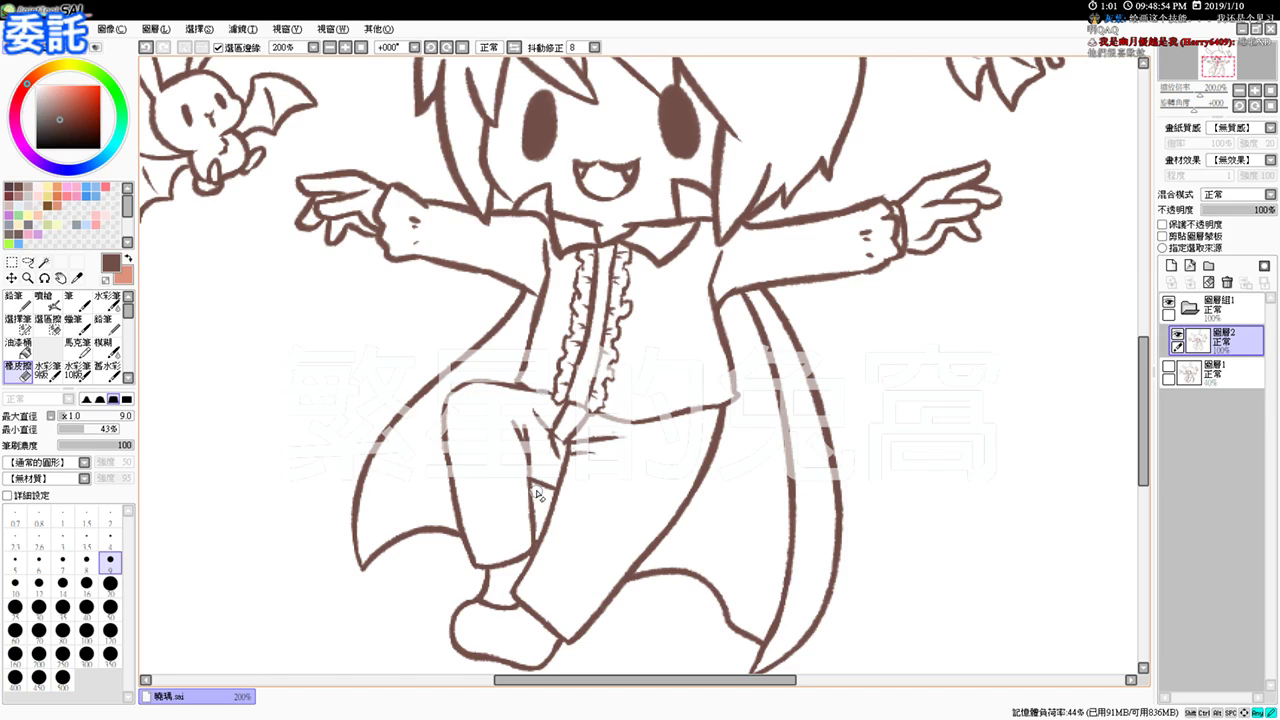
pyautogui.press('v')
pyautogui.press('e')
pyautogui.press('v')
pyautogui.press('e')
pyautogui.press('v')
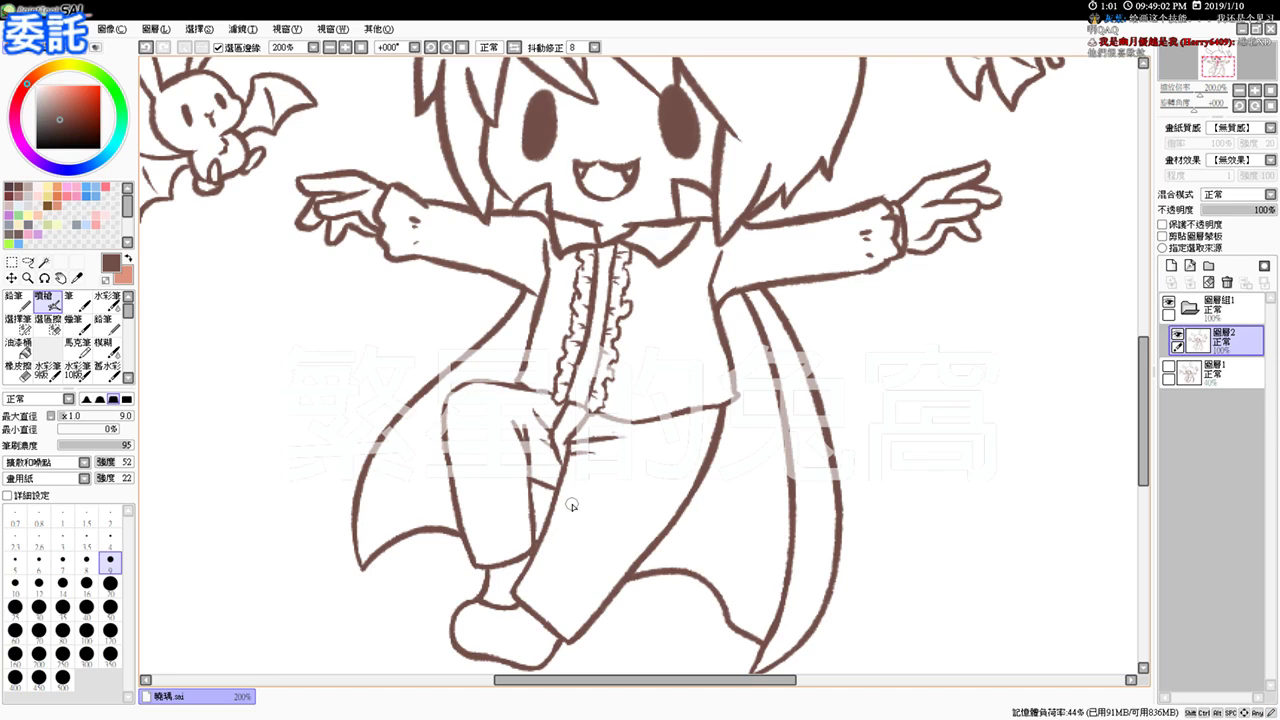
# Step: Erase the crotch crease on the front leg and re-ink it joined to the leg's inner line
pyautogui.press('e')
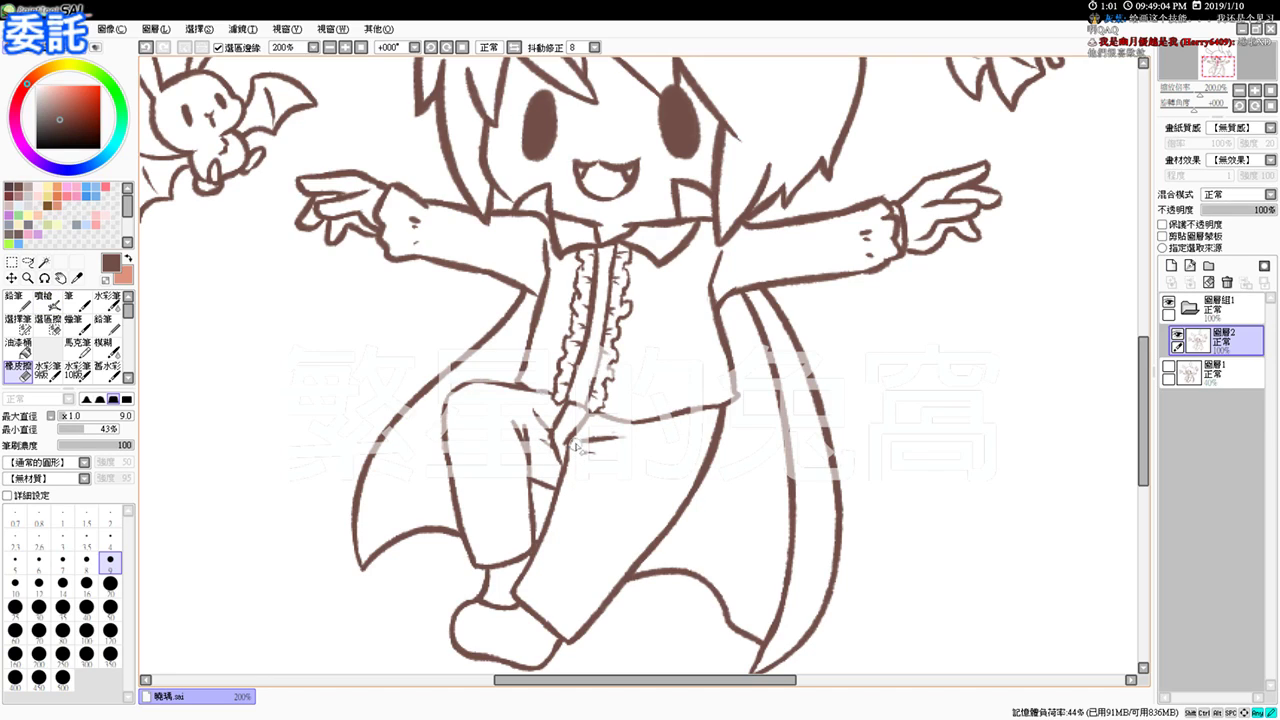
pyautogui.press('v')
pyautogui.moveTo(559, 442)
pyautogui.mouseDown()
pyautogui.moveTo(615, 435)
pyautogui.moveTo(612, 474)
pyautogui.moveTo(611, 432)
pyautogui.mouseUp()
pyautogui.hotkey('ctrl', 'z')
pyautogui.hotkey('ctrl', 'z')
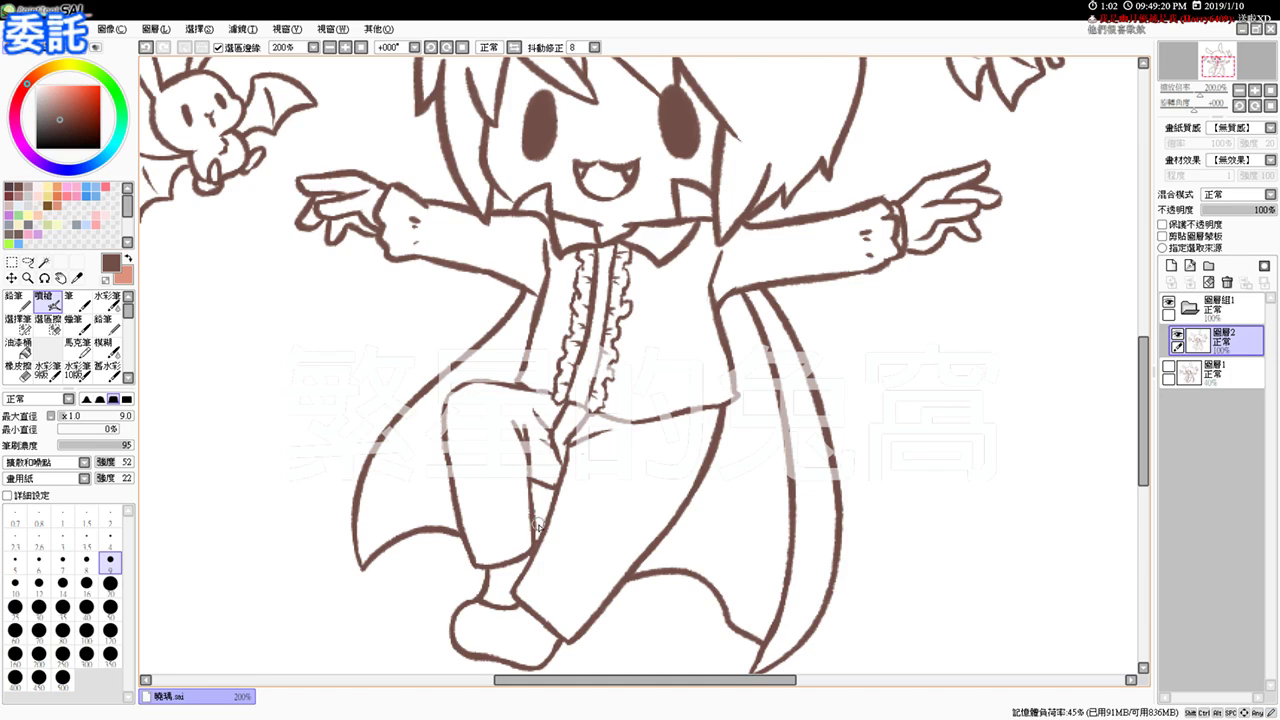
# Step: Trim the fold lines on the inner thigh of the bent leg
pyautogui.press('e')
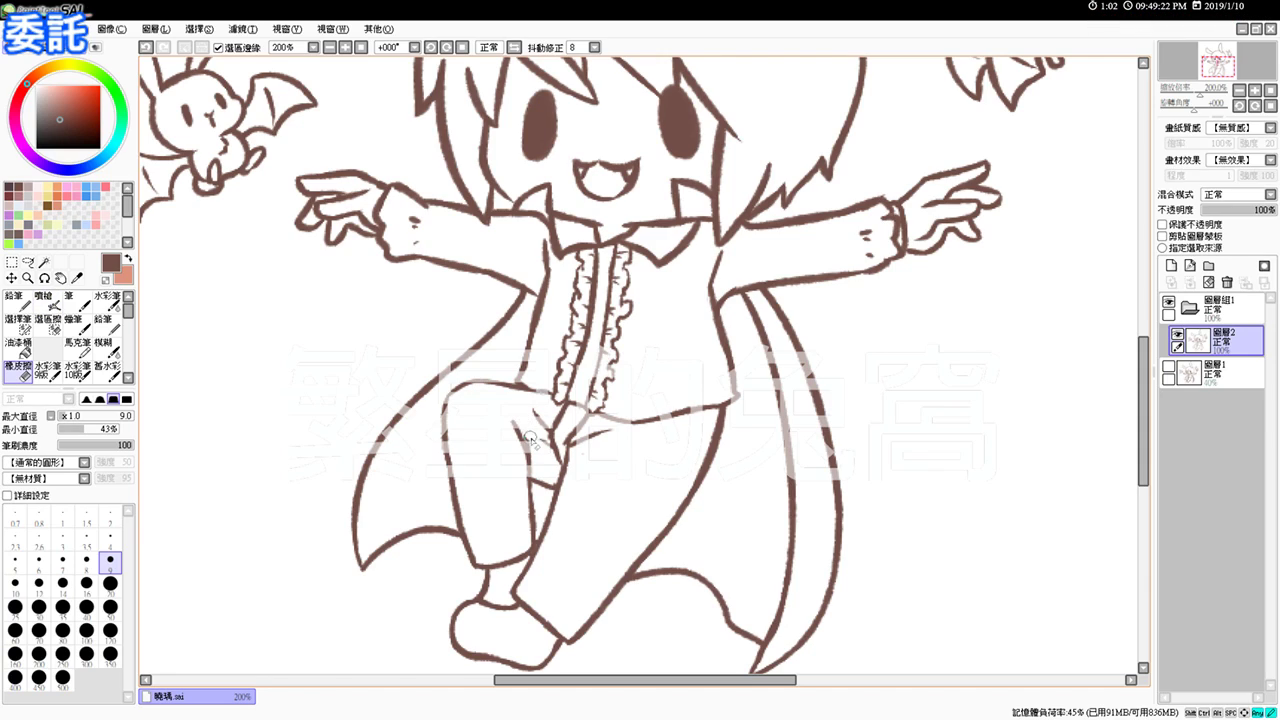
pyautogui.press('v')
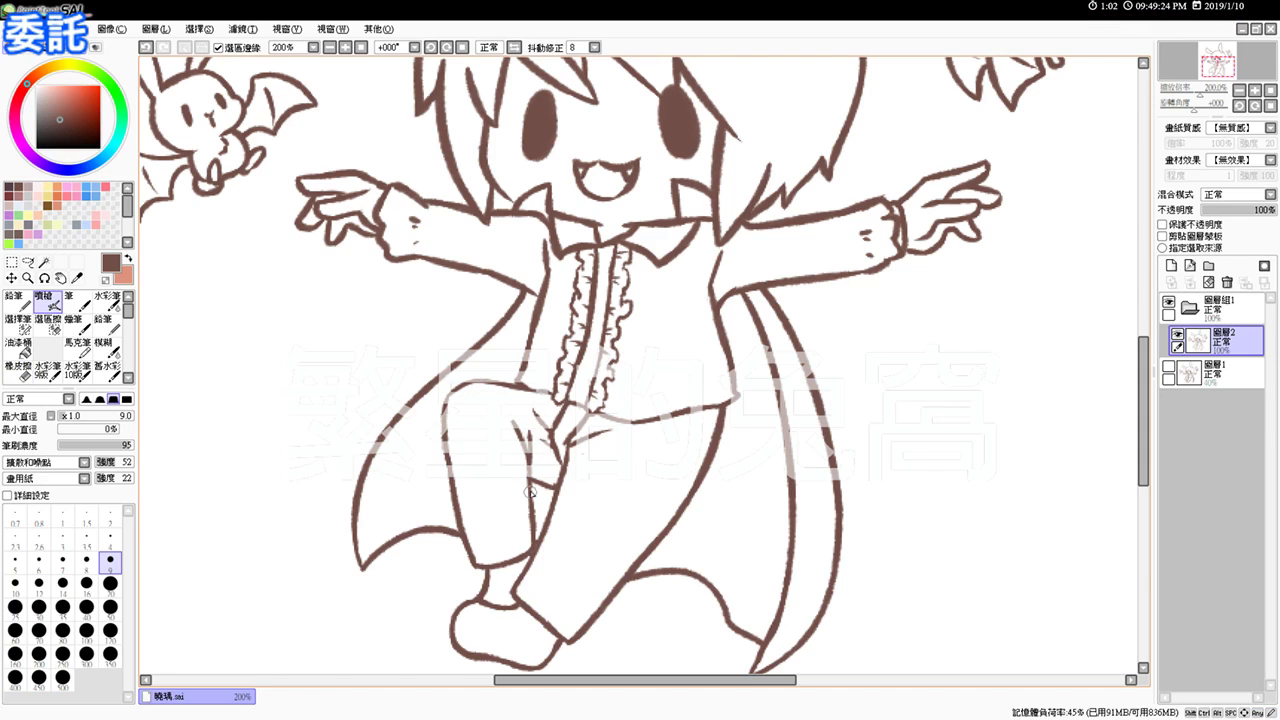
pyautogui.hotkey('ctrl', 'z')
# Step: Add a new layer and move it below the line art layer 圖層2 inside the layer group
pyautogui.click(359, 47)
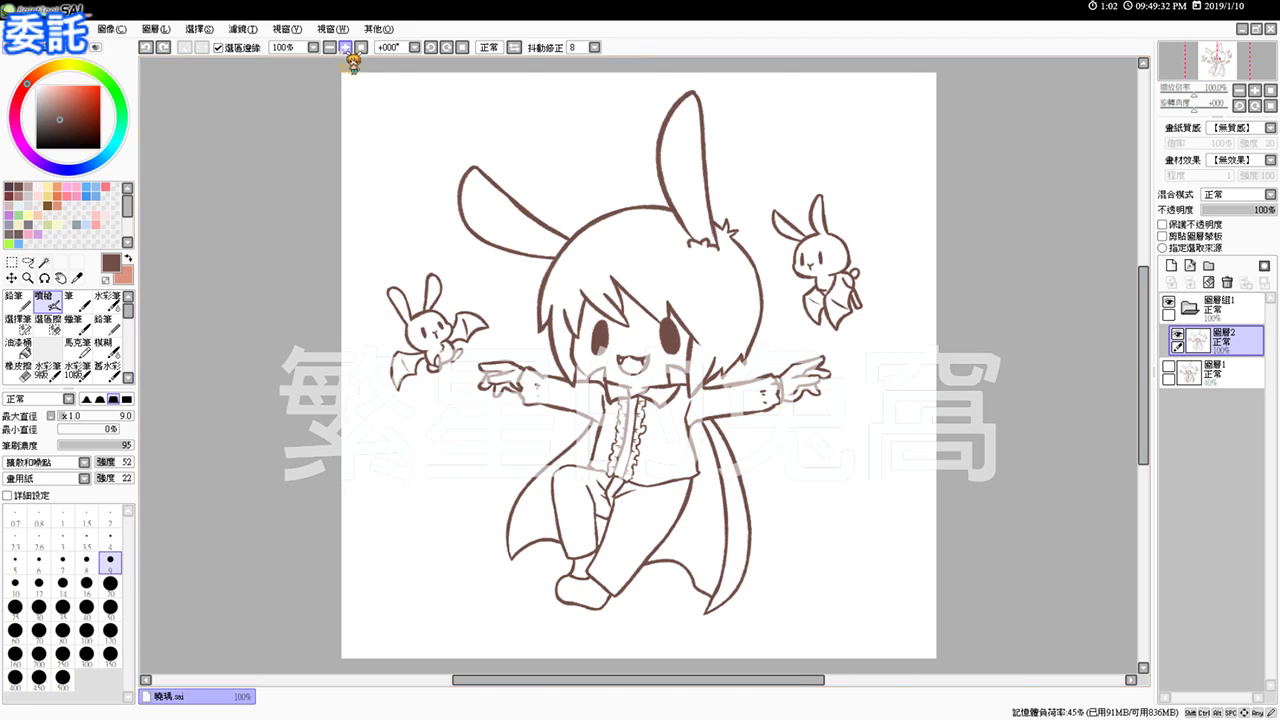
pyautogui.click(345, 47)
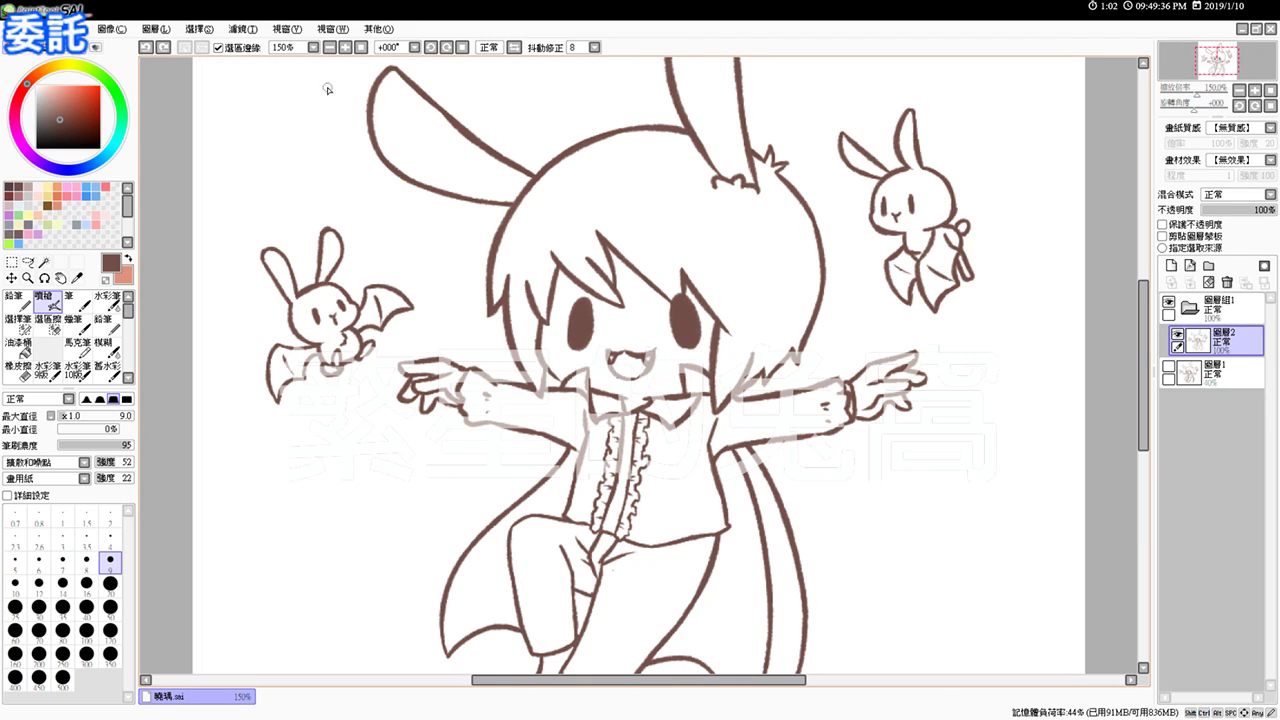
pyautogui.click(1171, 266)
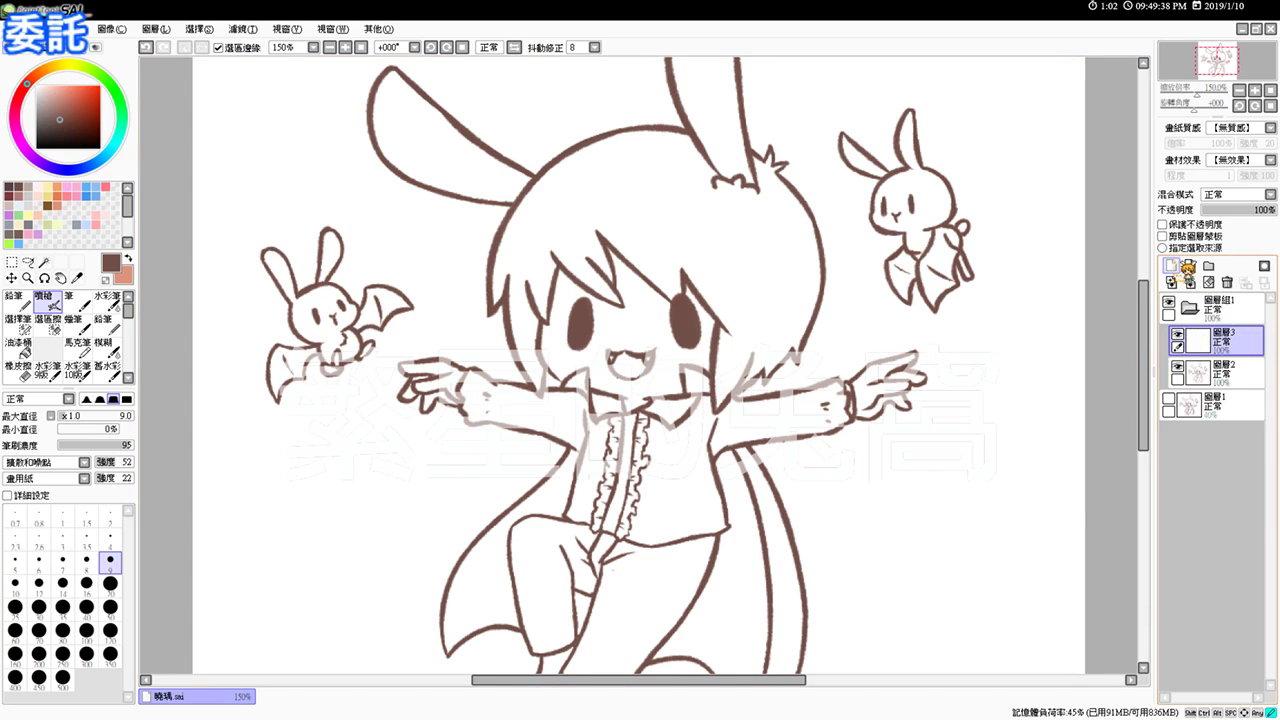
pyautogui.moveTo(1245, 360); pyautogui.dragTo(1175, 418)
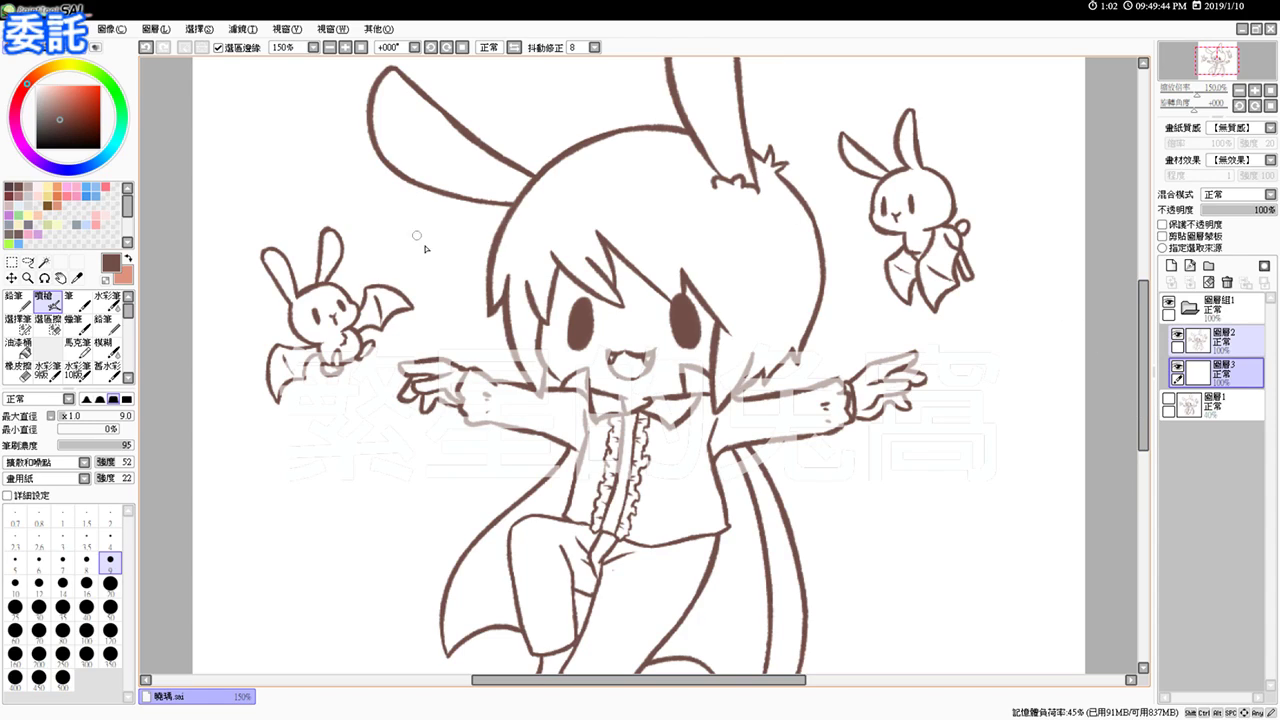
pyautogui.moveTo(408, 237); pyautogui.dragTo(436, 243)
pyautogui.moveTo(432, 228)
pyautogui.mouseDown()
pyautogui.moveTo(440, 256)
pyautogui.moveTo(420, 260)
pyautogui.mouseUp()
pyautogui.hotkey('ctrl', 'z')
pyautogui.hotkey('ctrl', 'z')
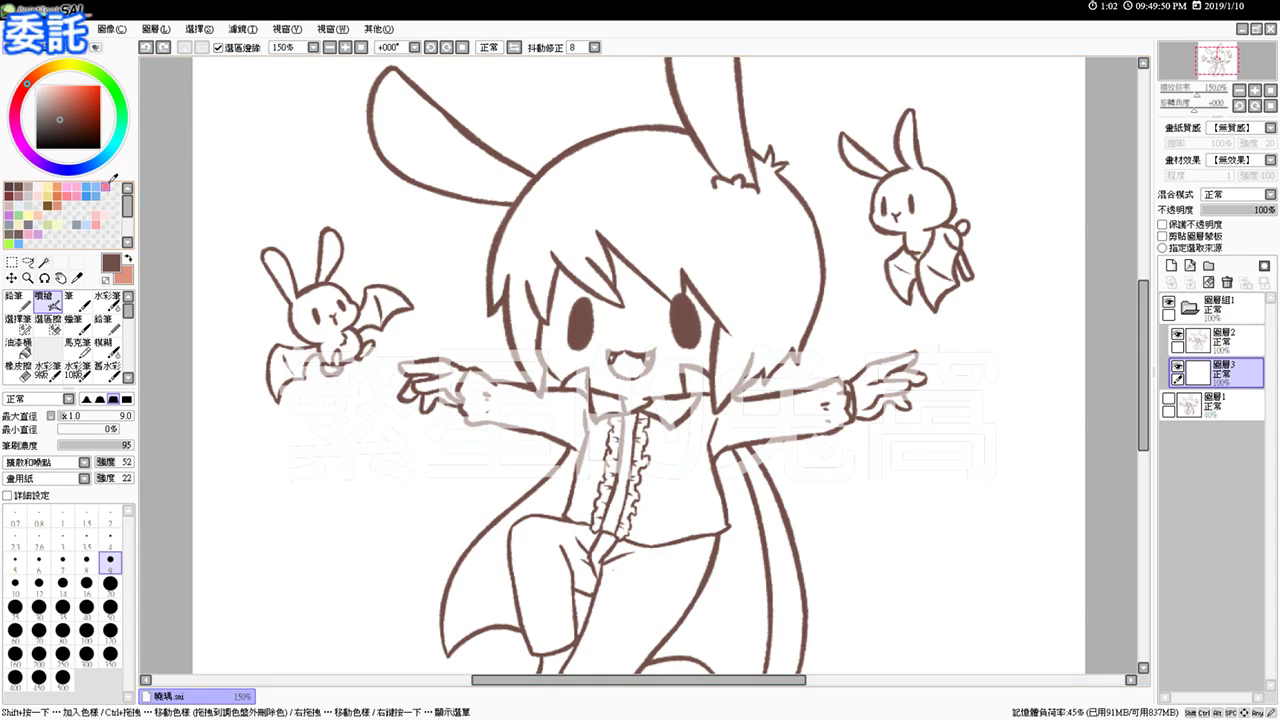
# Step: Select the character's hair area with the Magic Wand and touch up the selection with the selection pen
pyautogui.click(45, 262)
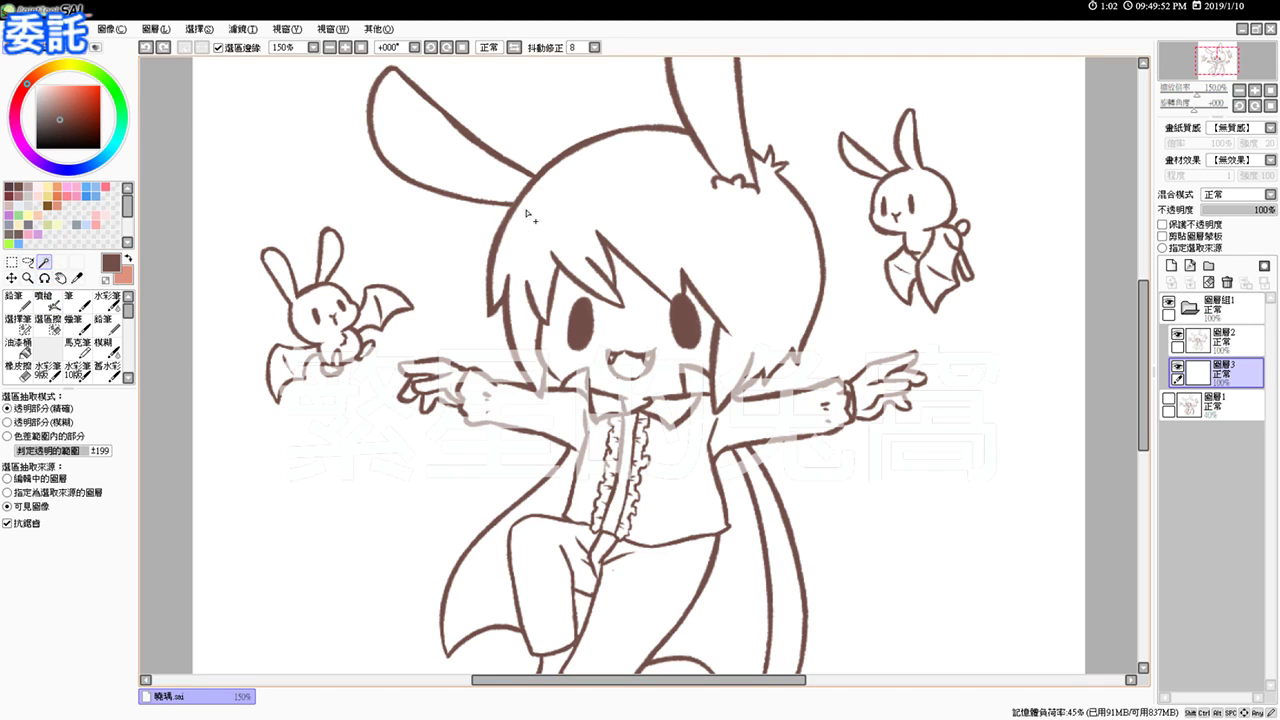
pyautogui.click(591, 221)
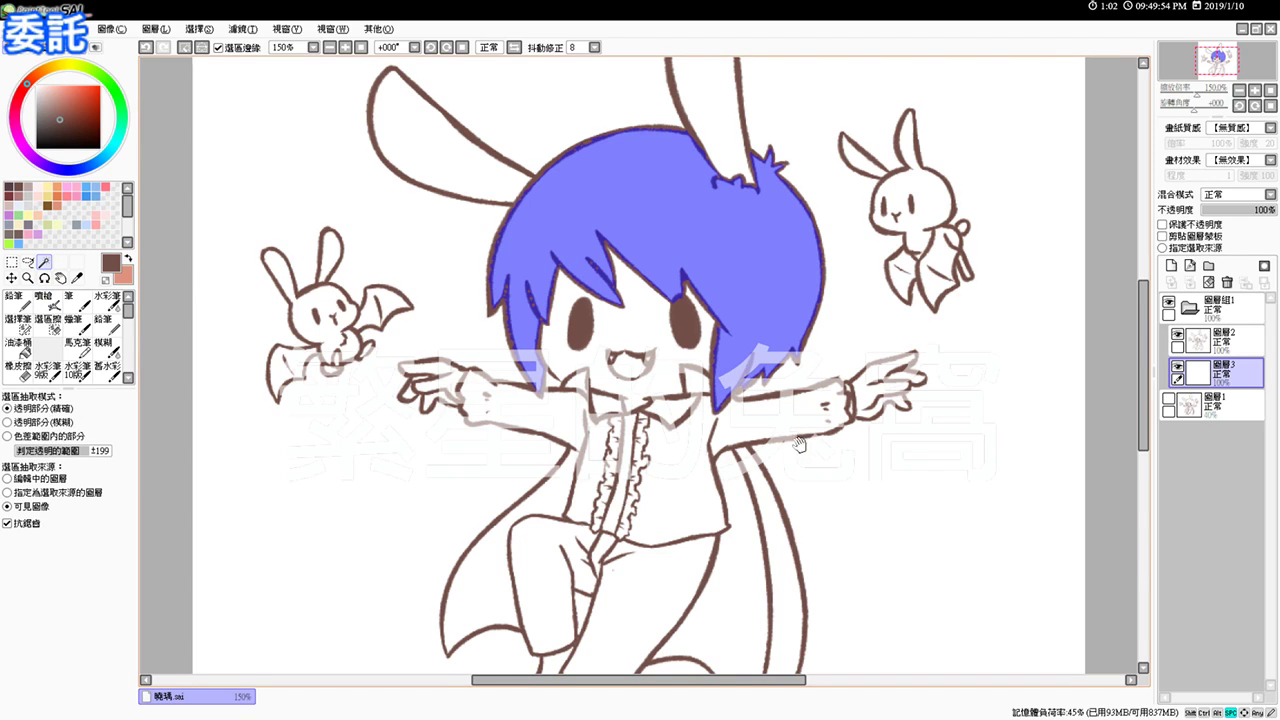
pyautogui.moveTo(799, 445); pyautogui.dragTo(727, 442)
pyautogui.scroll(2, 712, 455)
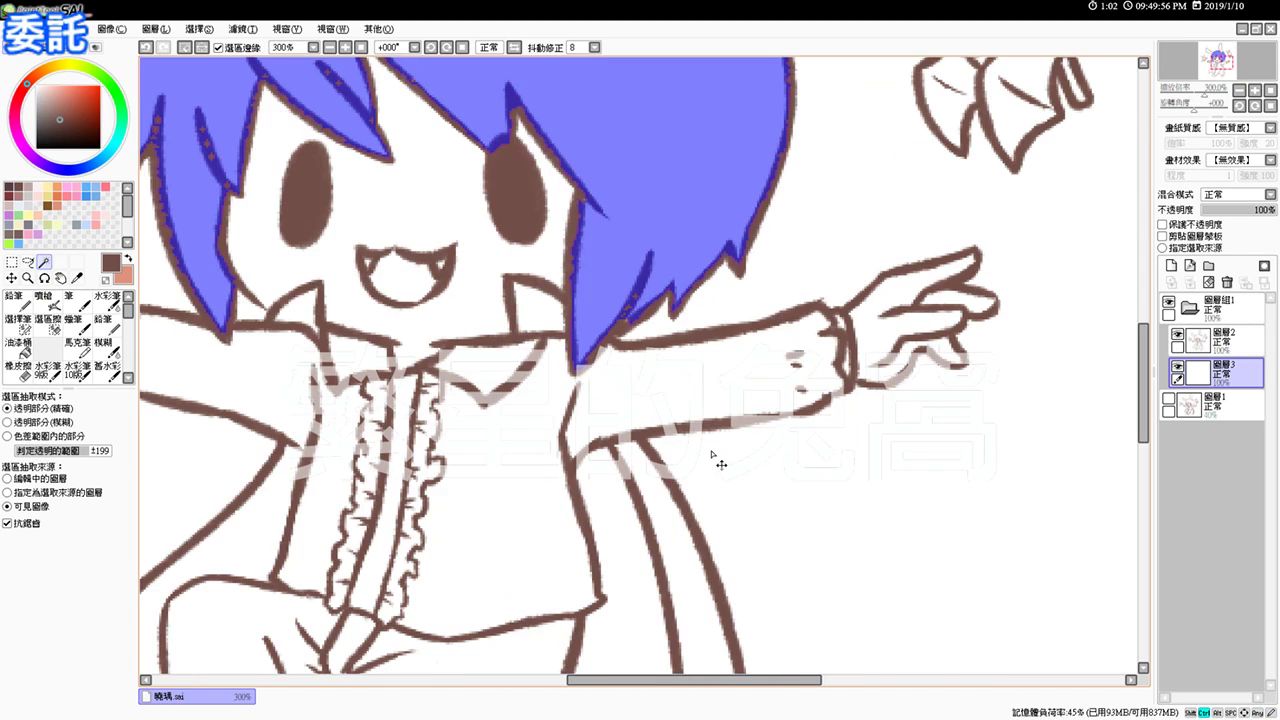
pyautogui.click(18, 320)
pyautogui.moveTo(623, 322)
pyautogui.mouseDown()
pyautogui.moveTo(712, 331)
pyautogui.moveTo(570, 519)
pyautogui.mouseUp()
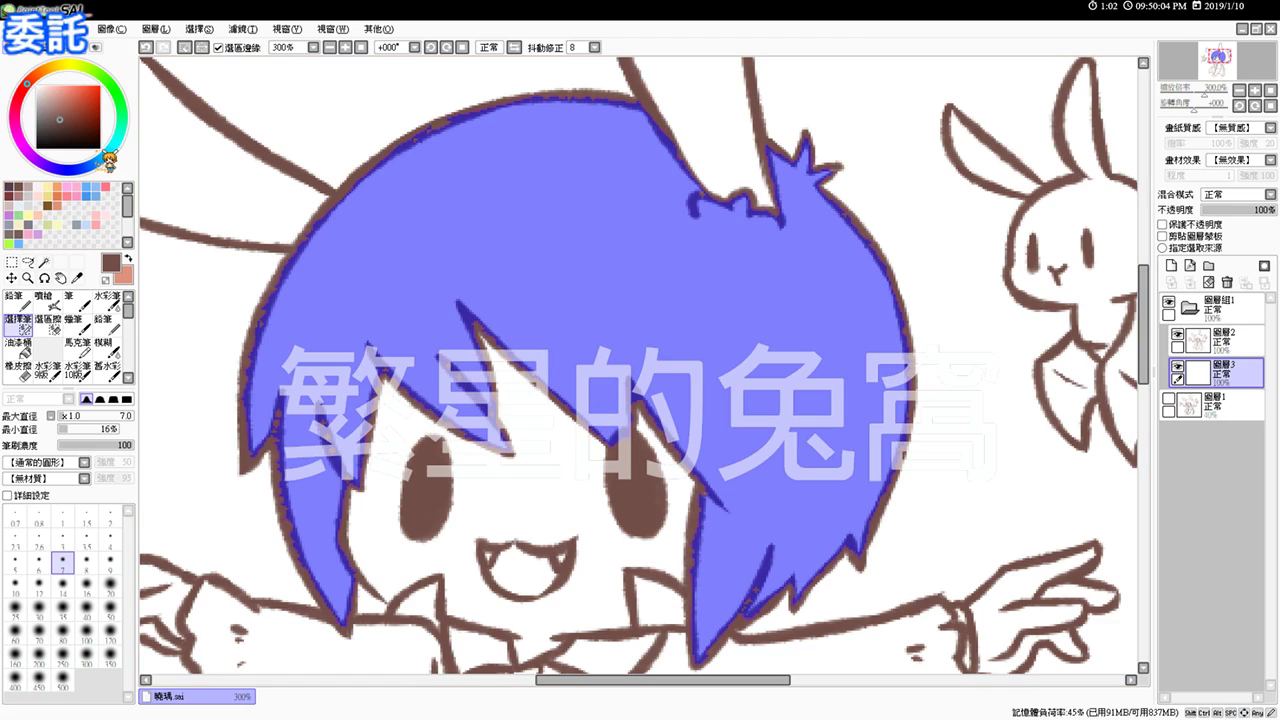
# Step: Set the colour to light cyan and fill the selected hair with it on the new layer
pyautogui.click(110, 150)
pyautogui.click(62, 87)
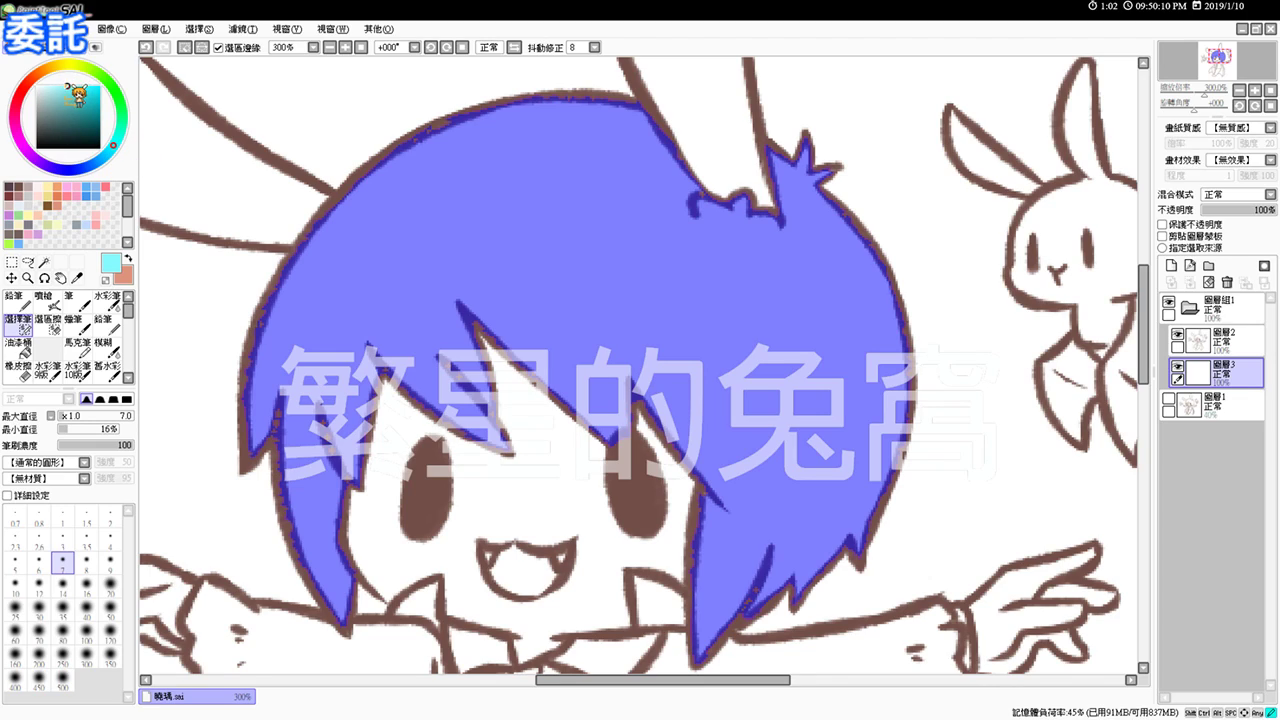
pyautogui.hotkey('ctrl', 'f')
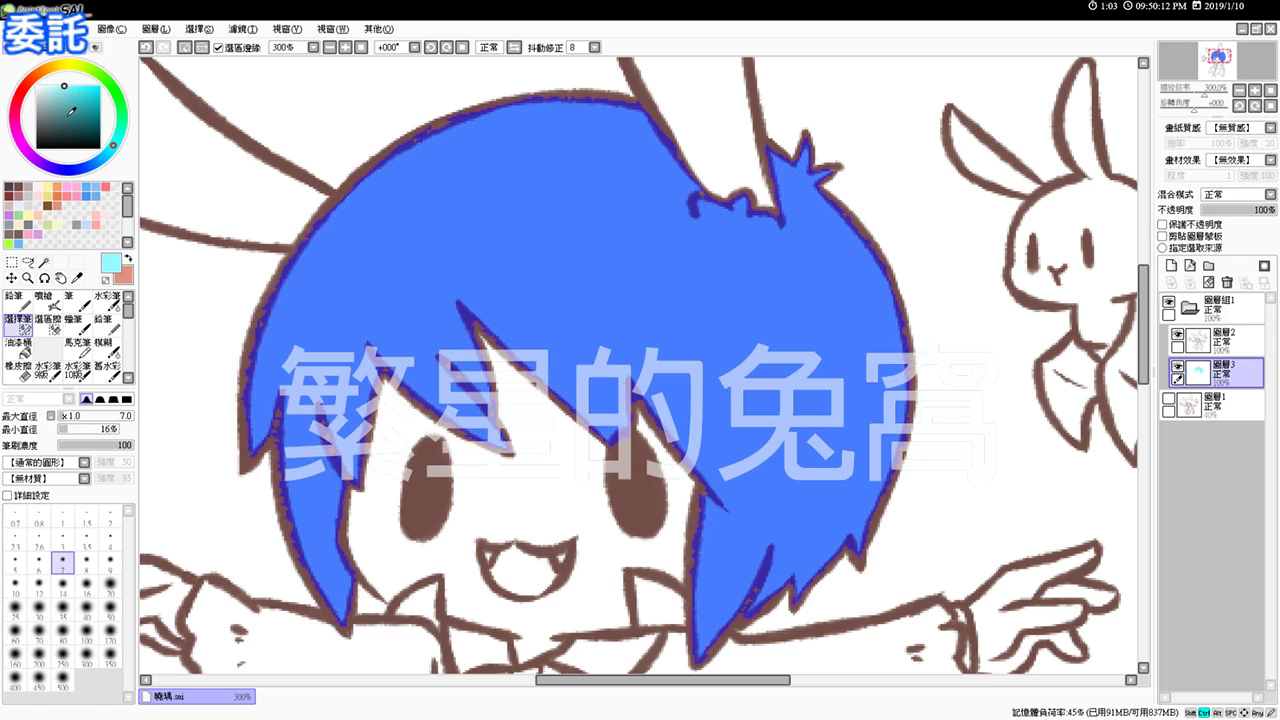
# Step: Refill the selected hair with a lighter, slightly bluer cyan
pyautogui.click(43, 300)
pyautogui.click(361, 47)
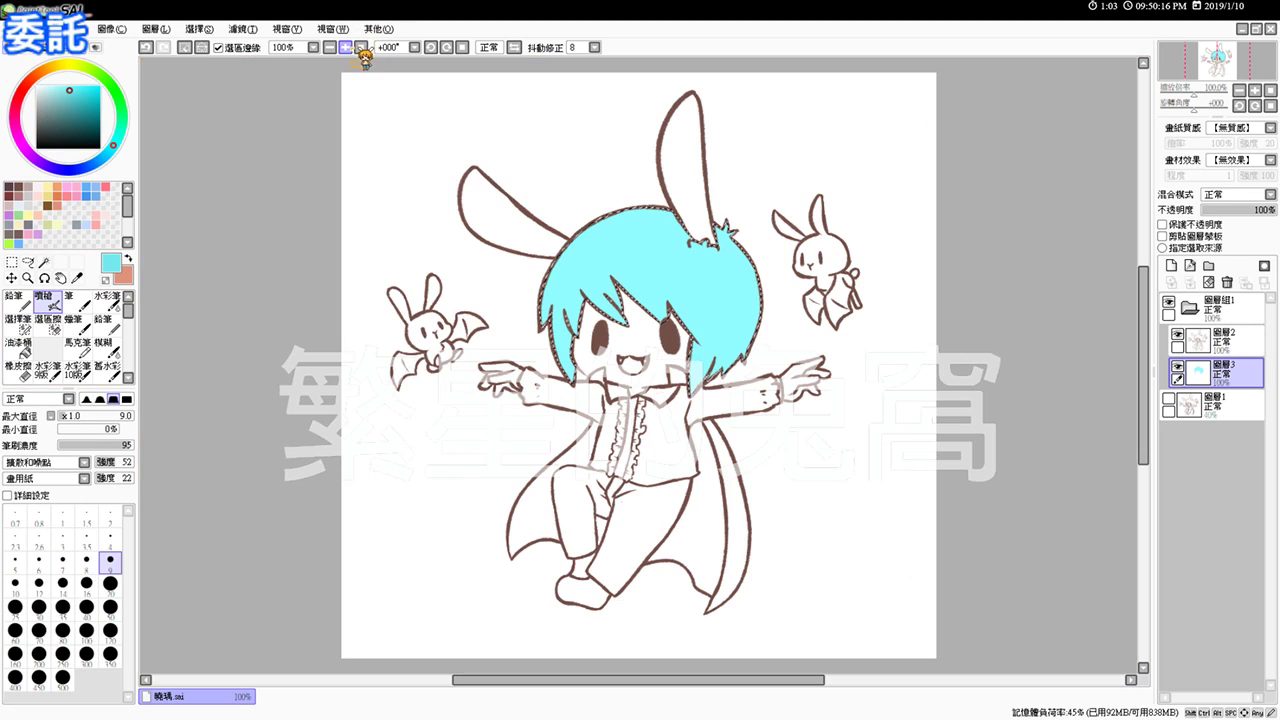
pyautogui.click(58, 86)
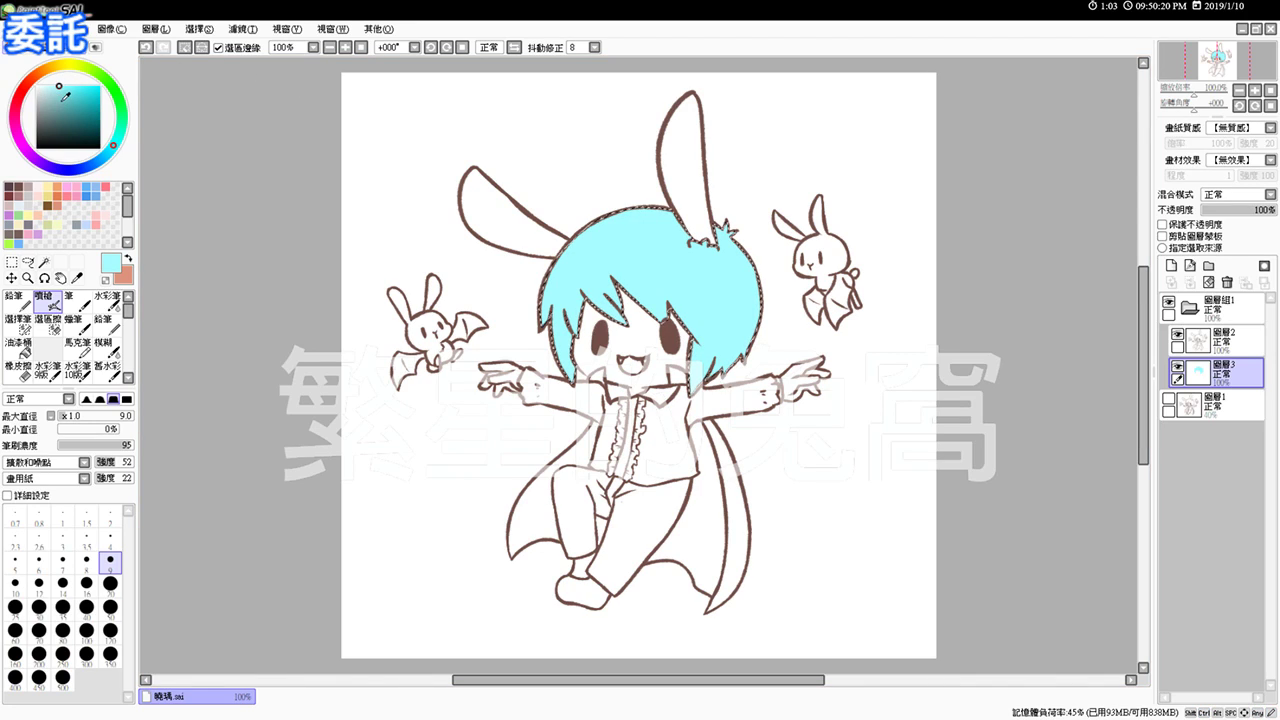
pyautogui.moveTo(113, 146); pyautogui.dragTo(108, 153)
pyautogui.hotkey('ctrl', 'f')
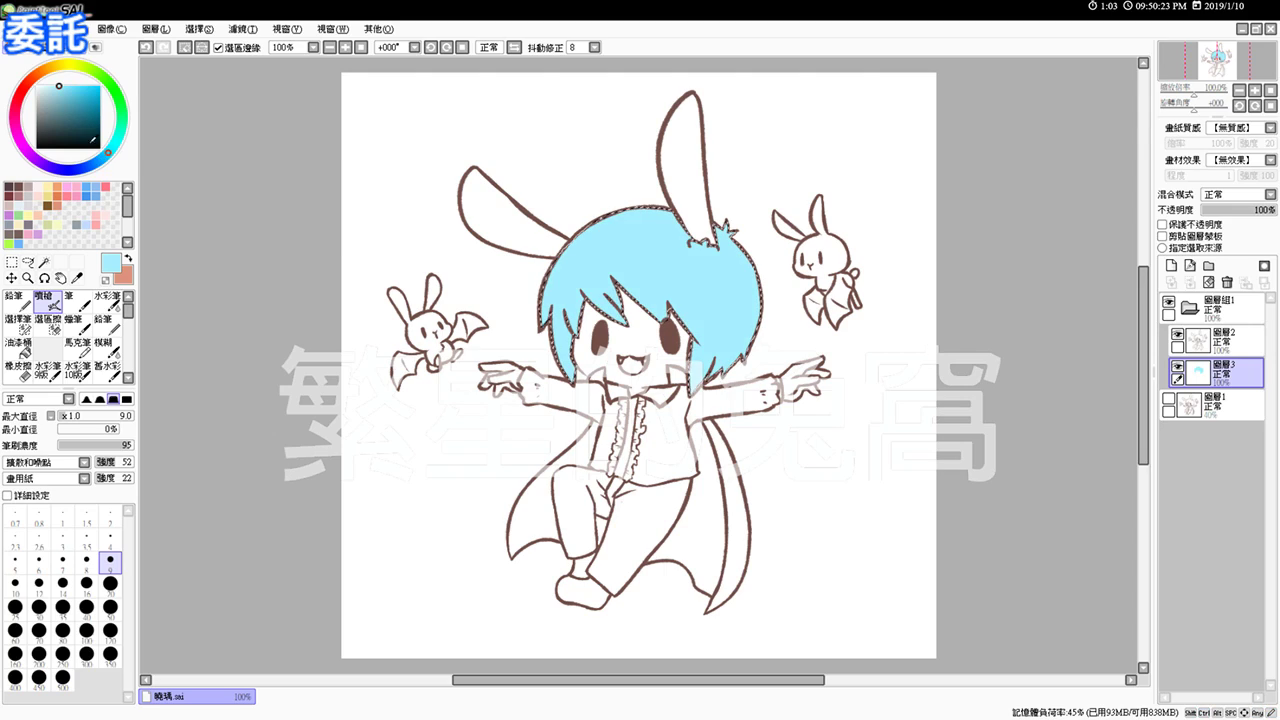
# Step: Choose a slightly deeper cyan and airbrush shading down the outer side of the hair below the upright ear at brush size 24
pyautogui.click(65, 89)
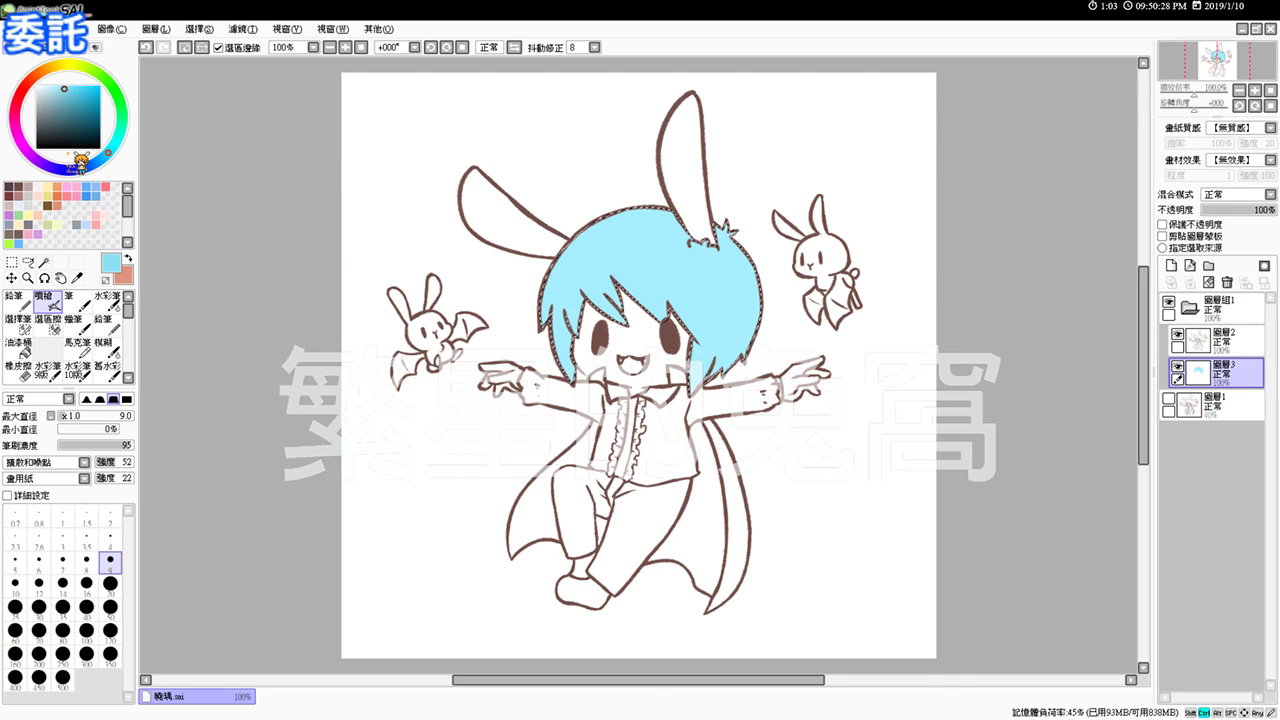
pyautogui.hotkey('ctrl', '+')
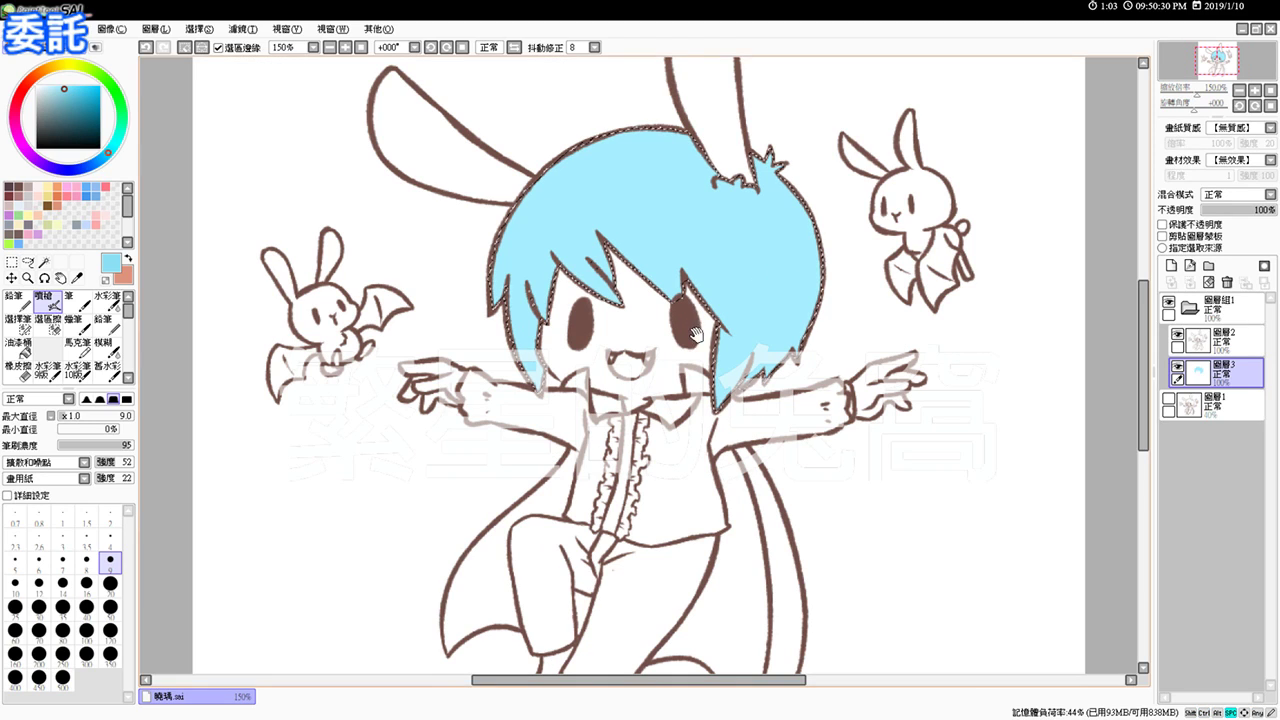
pyautogui.moveTo(690, 338); pyautogui.dragTo(634, 343)
pyautogui.hotkey('ctrl', '+')
pyautogui.moveTo(766, 289); pyautogui.dragTo(698, 458)
pyautogui.moveTo(712, 343); pyautogui.dragTo(728, 362)
pyautogui.moveTo(693, 313); pyautogui.dragTo(689, 333)
pyautogui.moveTo(619, 263)
pyautogui.mouseDown()
pyautogui.moveTo(674, 385)
pyautogui.moveTo(659, 425)
pyautogui.moveTo(640, 383)
pyautogui.moveTo(658, 321)
pyautogui.moveTo(664, 425)
pyautogui.moveTo(609, 528)
pyautogui.moveTo(667, 380)
pyautogui.moveTo(632, 526)
pyautogui.moveTo(622, 515)
pyautogui.moveTo(662, 447)
pyautogui.moveTo(580, 586)
pyautogui.moveTo(649, 497)
pyautogui.moveTo(657, 527)
pyautogui.mouseUp()
pyautogui.hotkey('ctrl', 'z')
pyautogui.hotkey('ctrl', 'z')
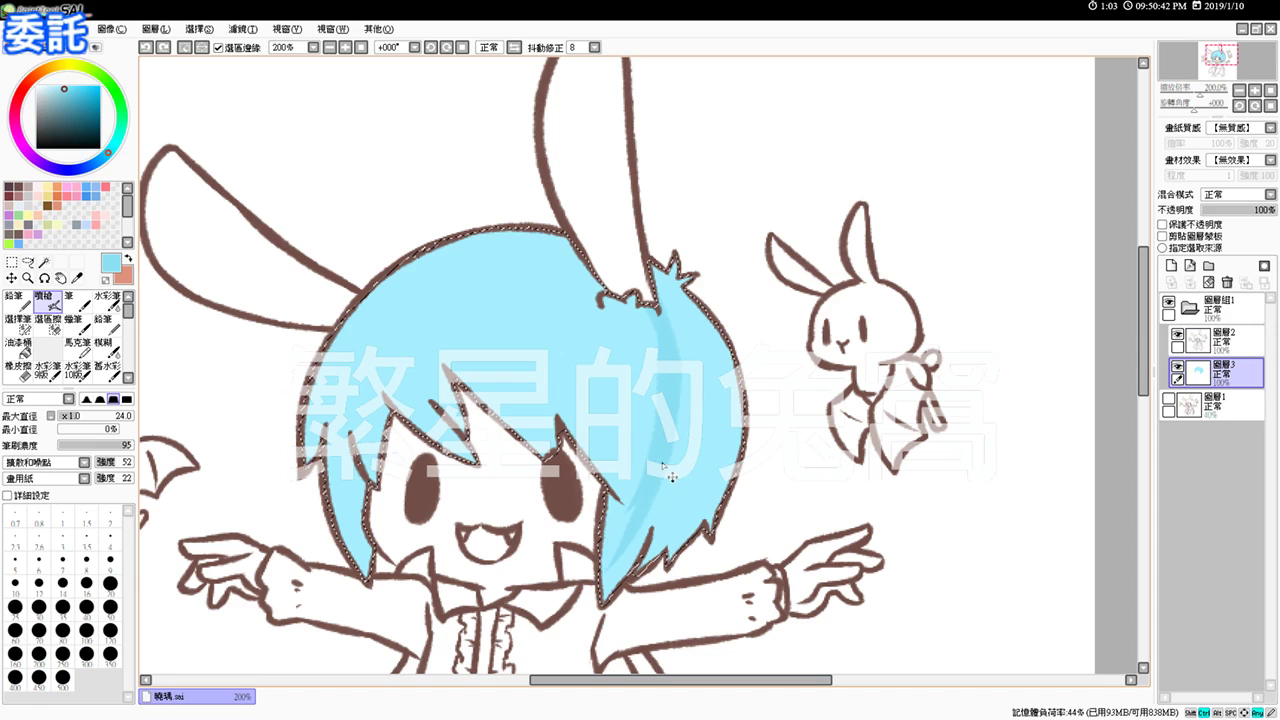
# Step: Airbrush the deeper cyan into the long side lock beside the face and along the fringe strands
pyautogui.moveTo(668, 420); pyautogui.dragTo(610, 606)
pyautogui.moveTo(662, 487); pyautogui.dragTo(621, 558)
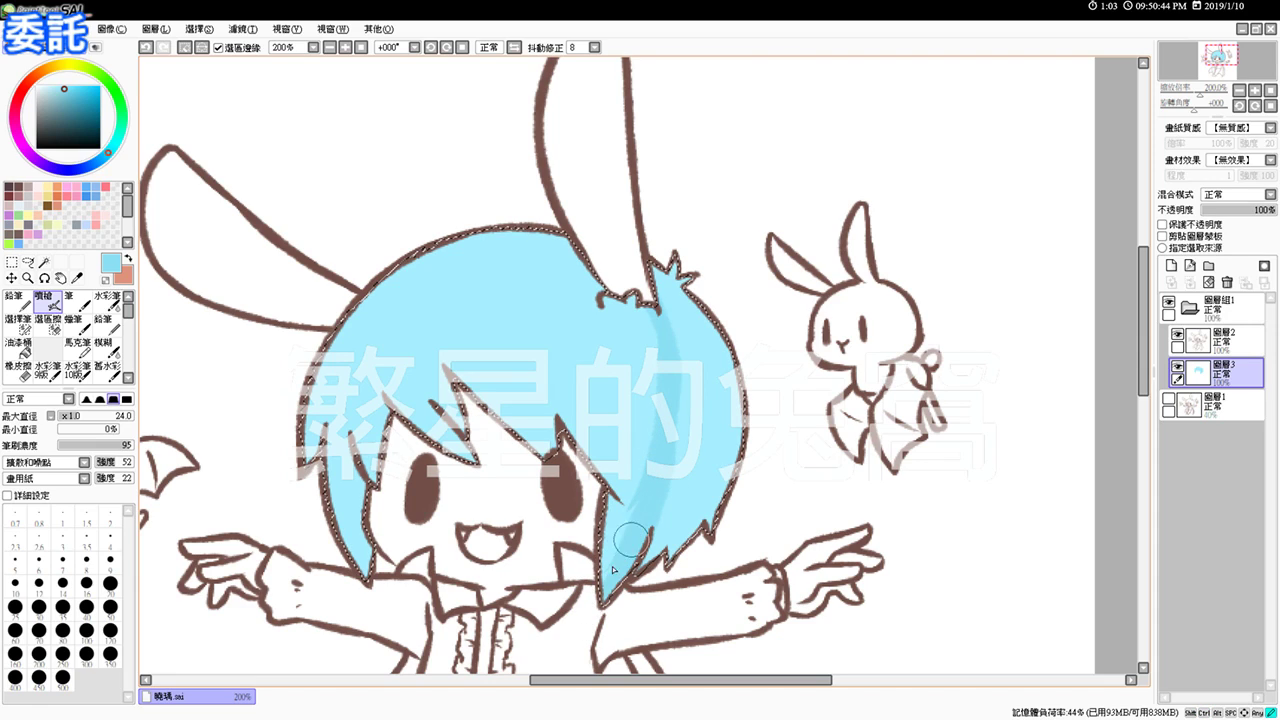
pyautogui.hotkey('ctrl', 'z')
pyautogui.moveTo(658, 473); pyautogui.dragTo(590, 602)
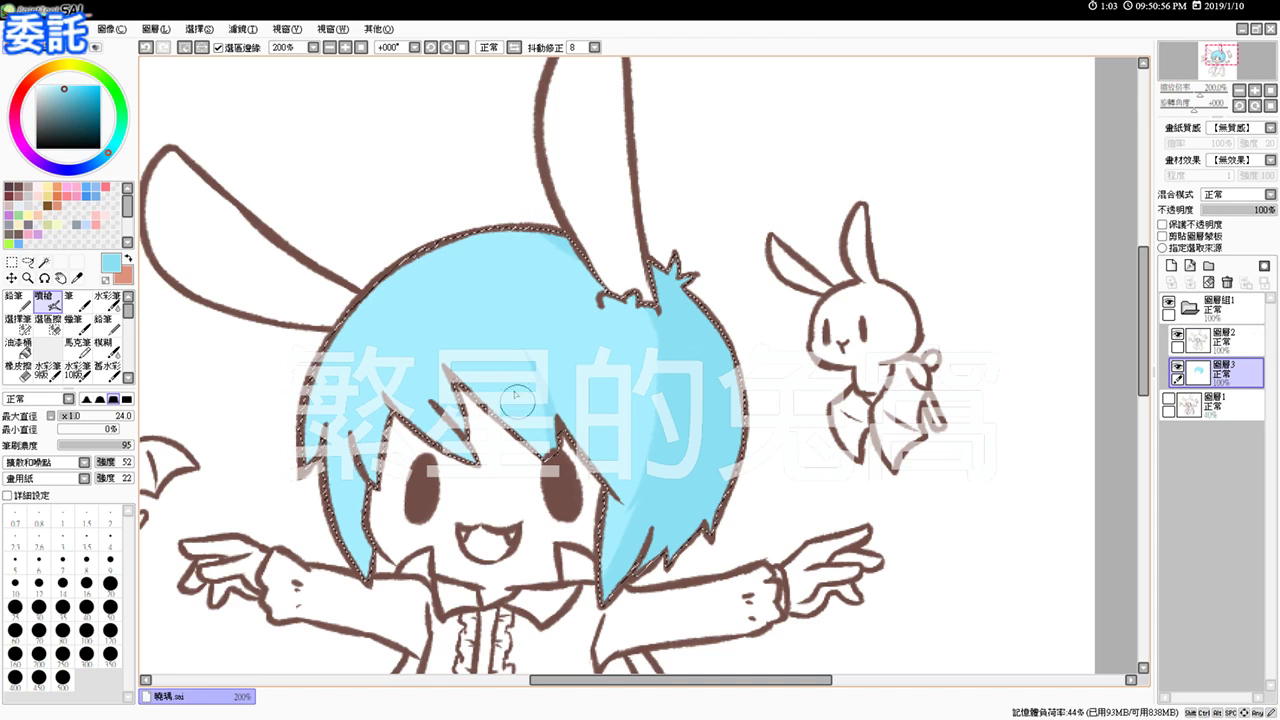
pyautogui.hotkey('ctrl', 'z')
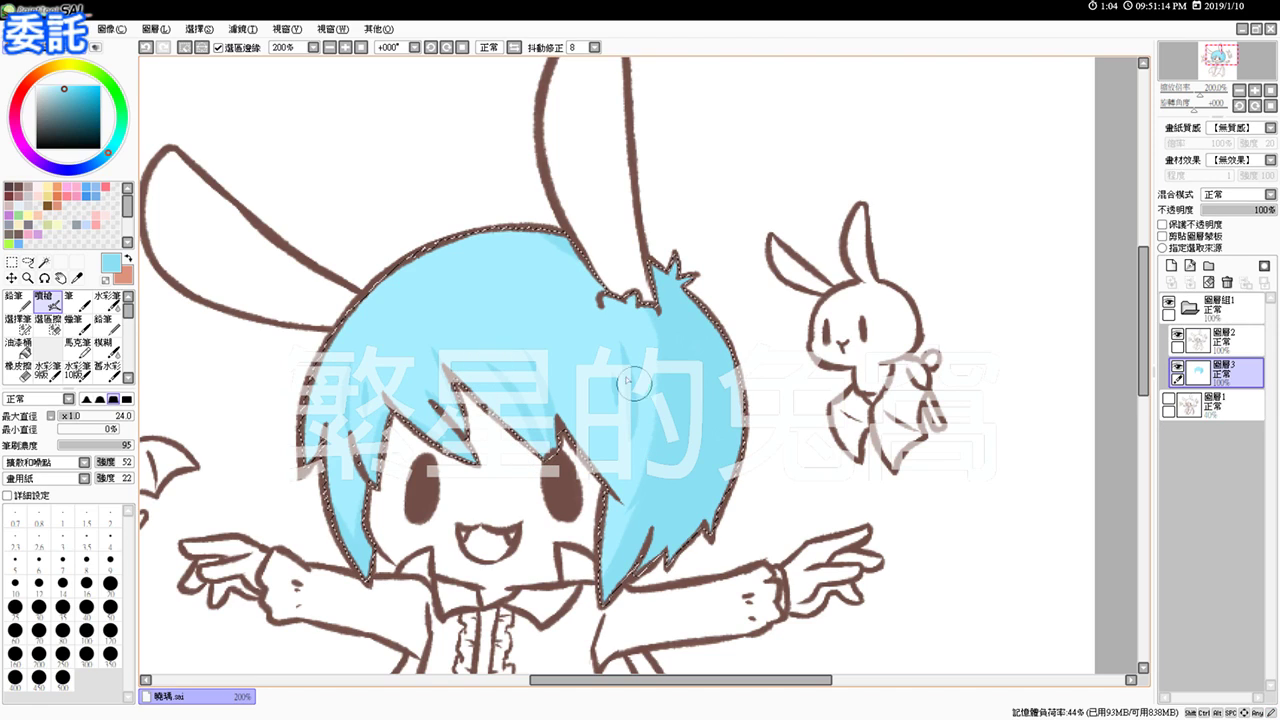
# Step: Sample the light cyan from the hair and work thin light streaks into the shaded side lock at brush size 14
pyautogui.keyDown('alt'); pyautogui.click(611, 403); pyautogui.keyUp('alt')
pyautogui.hotkey('ctrl', 'z')
pyautogui.moveTo(681, 422); pyautogui.dragTo(684, 426)
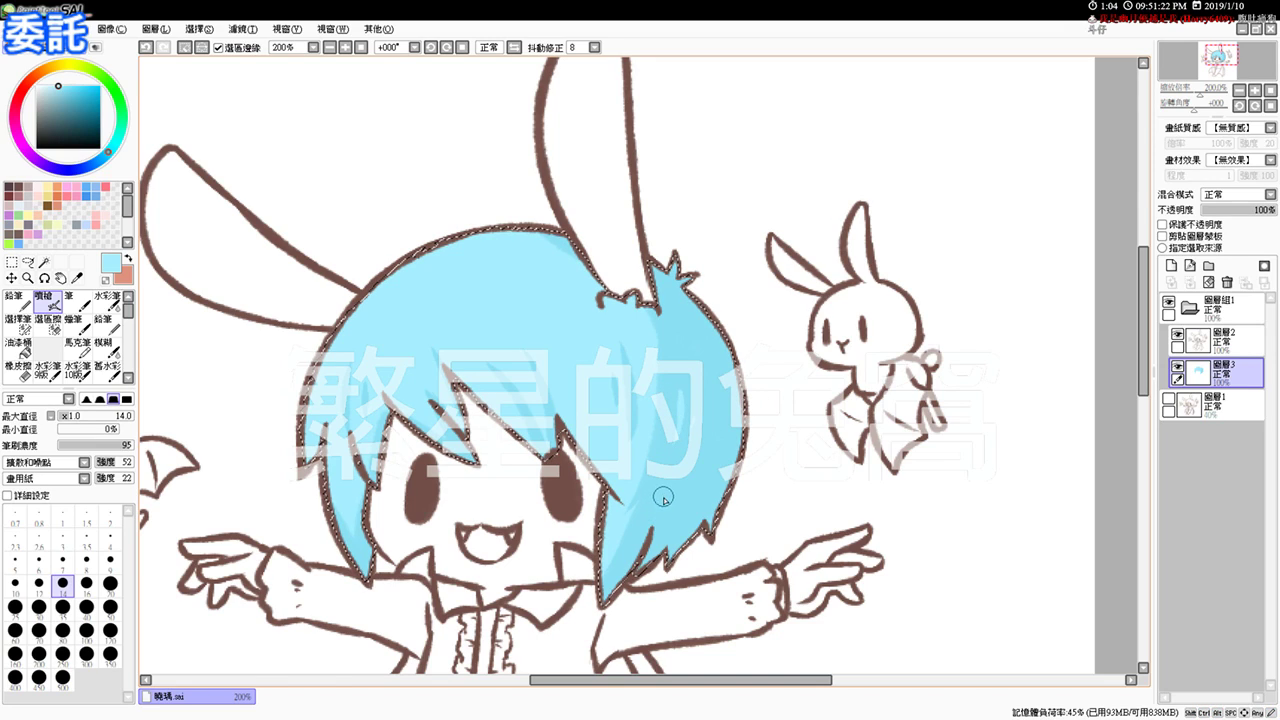
pyautogui.moveTo(682, 459); pyautogui.dragTo(618, 568)
pyautogui.hotkey('ctrl', 'z')
pyautogui.moveTo(640, 524); pyautogui.dragTo(608, 574)
pyautogui.hotkey('ctrl', 'z')
pyautogui.moveTo(640, 526)
pyautogui.mouseDown()
pyautogui.moveTo(609, 577)
pyautogui.moveTo(634, 538)
pyautogui.mouseUp()
pyautogui.hotkey('ctrl', 'z')
pyautogui.click(63, 89)
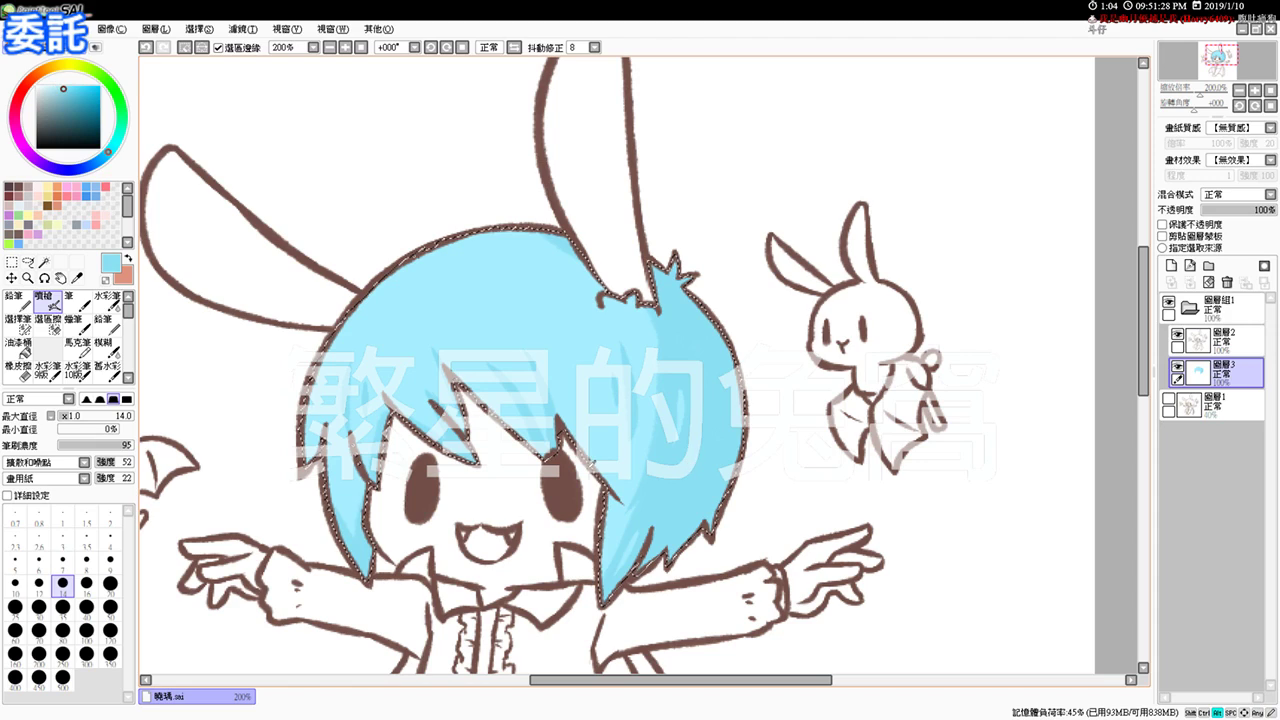
pyautogui.click(67, 90)
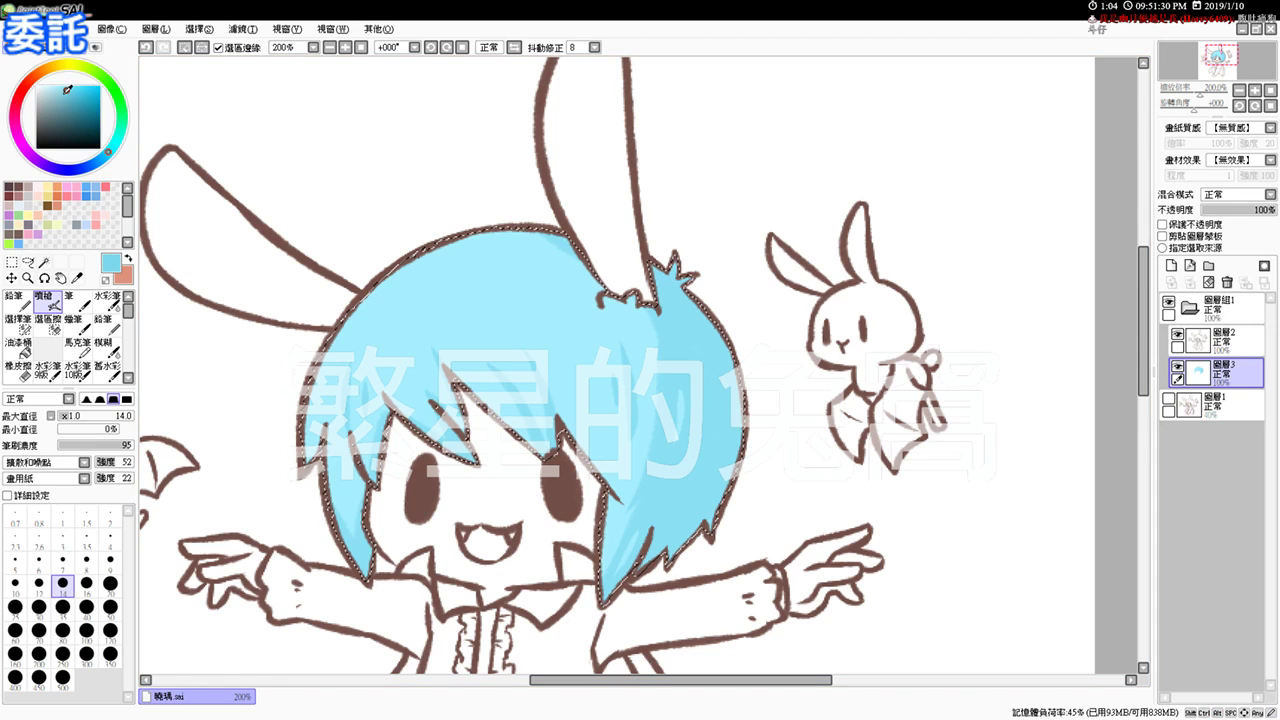
pyautogui.moveTo(707, 511); pyautogui.dragTo(676, 553)
pyautogui.hotkey('ctrl', 'z')
pyautogui.moveTo(706, 431)
pyautogui.mouseDown()
pyautogui.moveTo(691, 494)
pyautogui.moveTo(644, 539)
pyautogui.moveTo(597, 394)
pyautogui.moveTo(587, 543)
pyautogui.moveTo(644, 569)
pyautogui.moveTo(685, 543)
pyautogui.moveTo(636, 567)
pyautogui.moveTo(661, 502)
pyautogui.mouseUp()
pyautogui.hotkey('ctrl', 'z')
# Step: Set a darker cyan and airbrush strand-shaped shadows upward from the tips of the outer side hair
pyautogui.click(69, 93)
pyautogui.hotkey('ctrl', 'z')
pyautogui.hotkey('ctrl', 'z')
pyautogui.moveTo(667, 548); pyautogui.dragTo(668, 461)
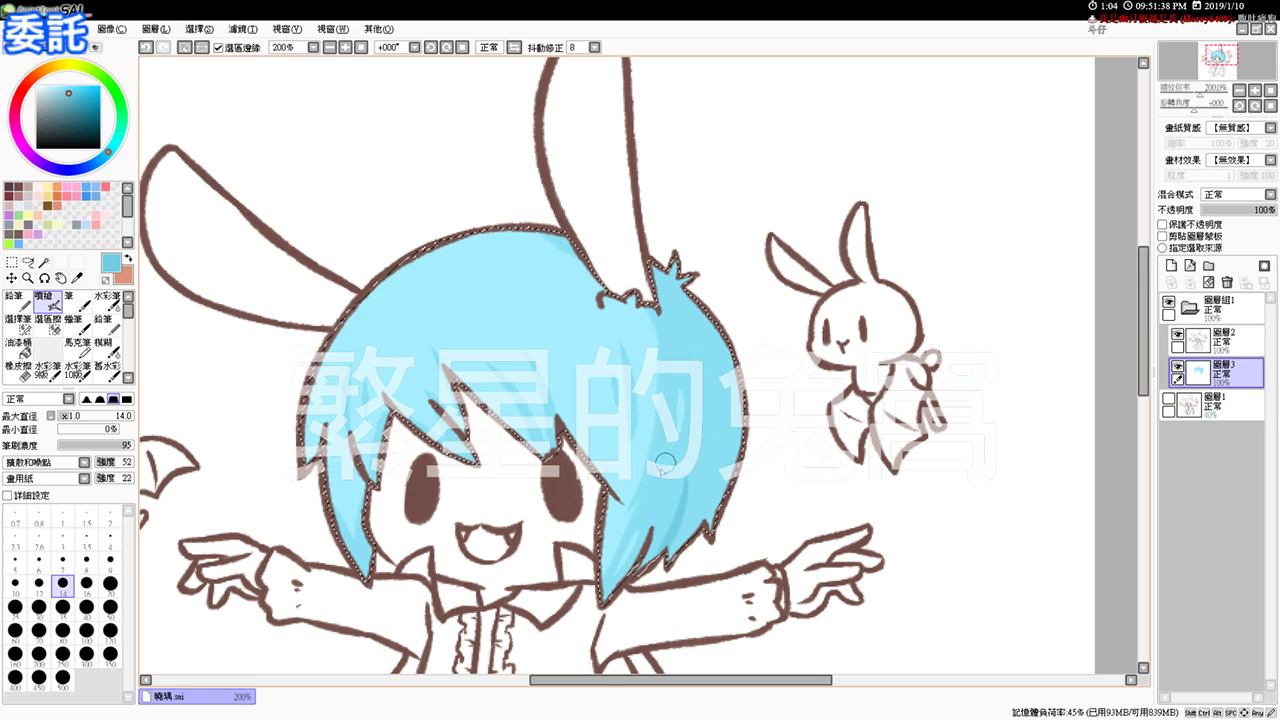
pyautogui.moveTo(672, 564)
pyautogui.mouseDown()
pyautogui.moveTo(698, 533)
pyautogui.moveTo(659, 488)
pyautogui.mouseUp()
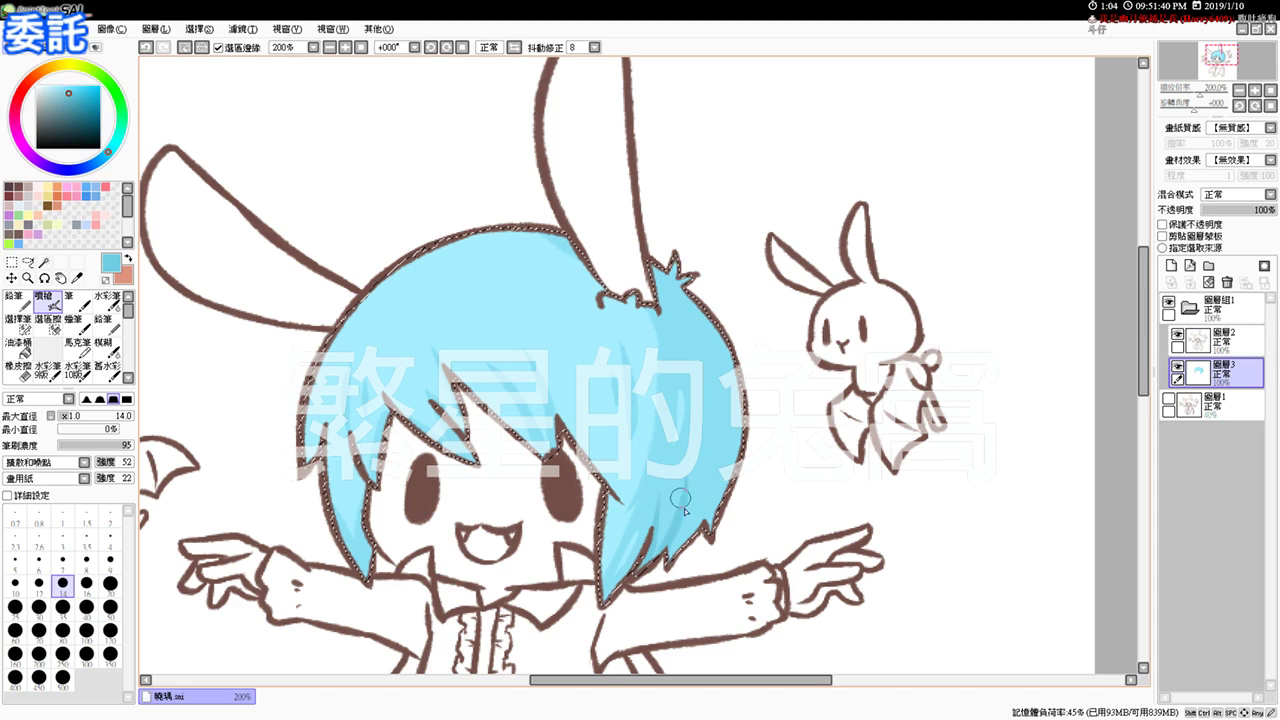
pyautogui.moveTo(673, 569)
pyautogui.mouseDown()
pyautogui.moveTo(685, 485)
pyautogui.moveTo(663, 553)
pyautogui.moveTo(687, 541)
pyautogui.moveTo(701, 501)
pyautogui.moveTo(691, 471)
pyautogui.mouseUp()
# Step: Sample the shading colours from the hair and paint more fine strands above the fringe and in the side hair
pyautogui.keyDown('alt'); pyautogui.click(686, 459); pyautogui.keyUp('alt')
pyautogui.keyDown('alt'); pyautogui.click(670, 543); pyautogui.keyUp('alt')
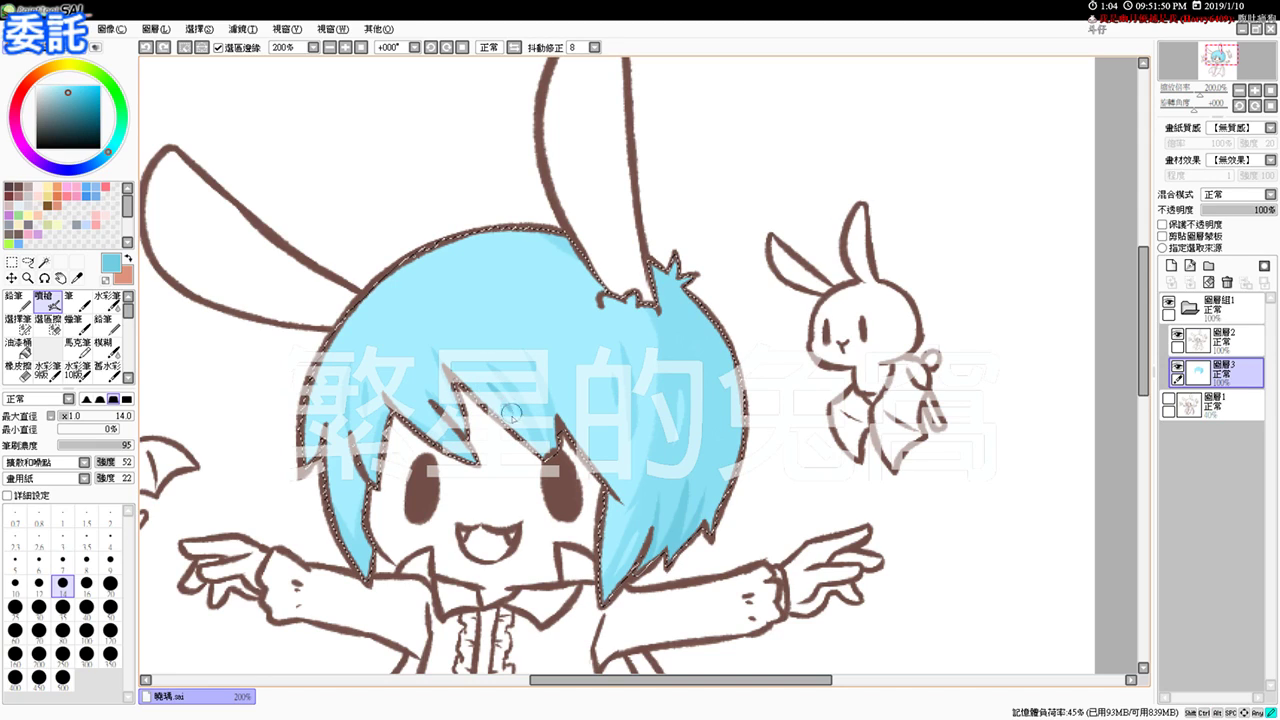
pyautogui.moveTo(607, 385); pyautogui.dragTo(611, 437)
pyautogui.moveTo(607, 390)
pyautogui.mouseDown()
pyautogui.moveTo(611, 440)
pyautogui.moveTo(661, 426)
pyautogui.mouseUp()
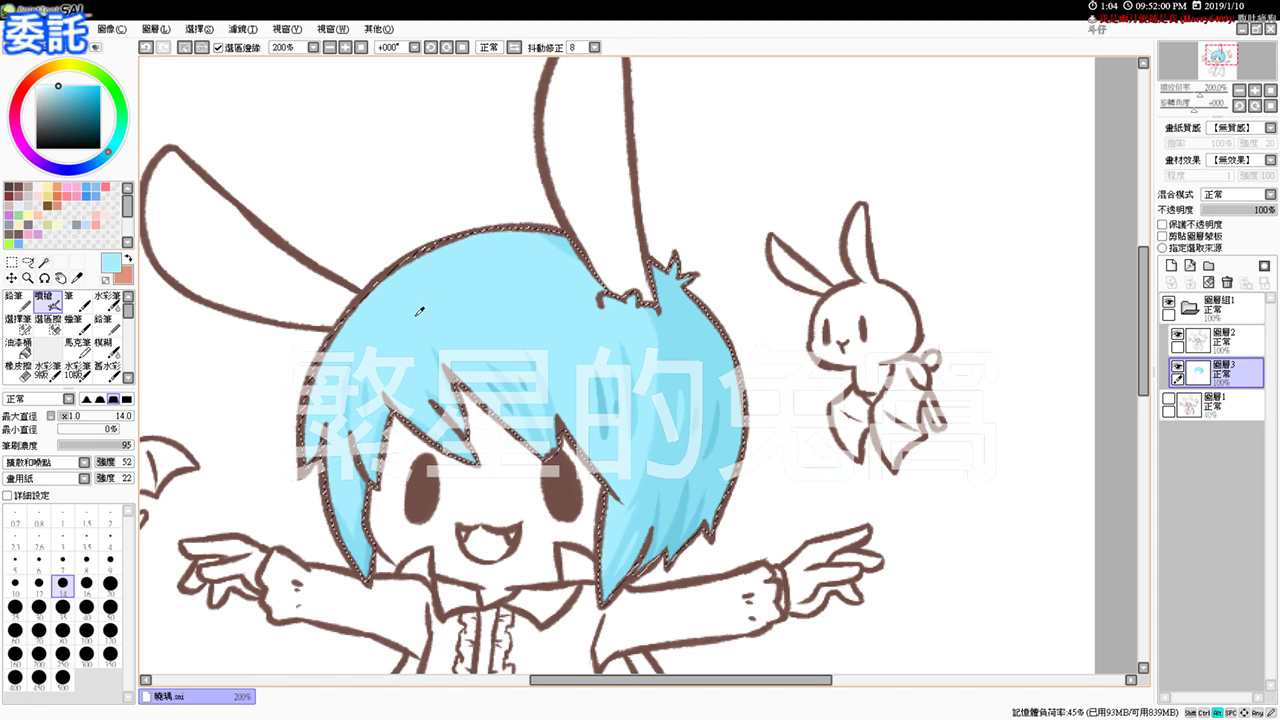
# Step: Paint oval highlights across the crown and a light rim along the hair's upper edge in very pale cyan, and clear the selection
pyautogui.click(48, 77)
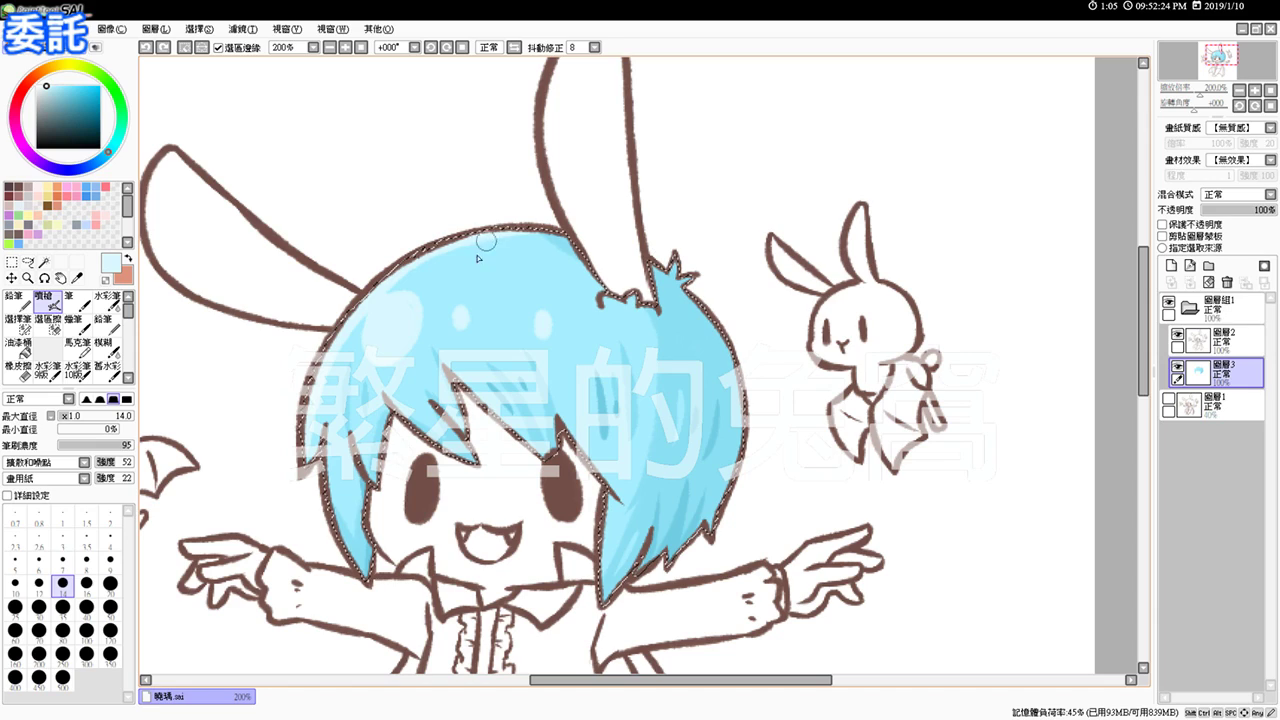
pyautogui.moveTo(465, 327); pyautogui.dragTo(466, 320)
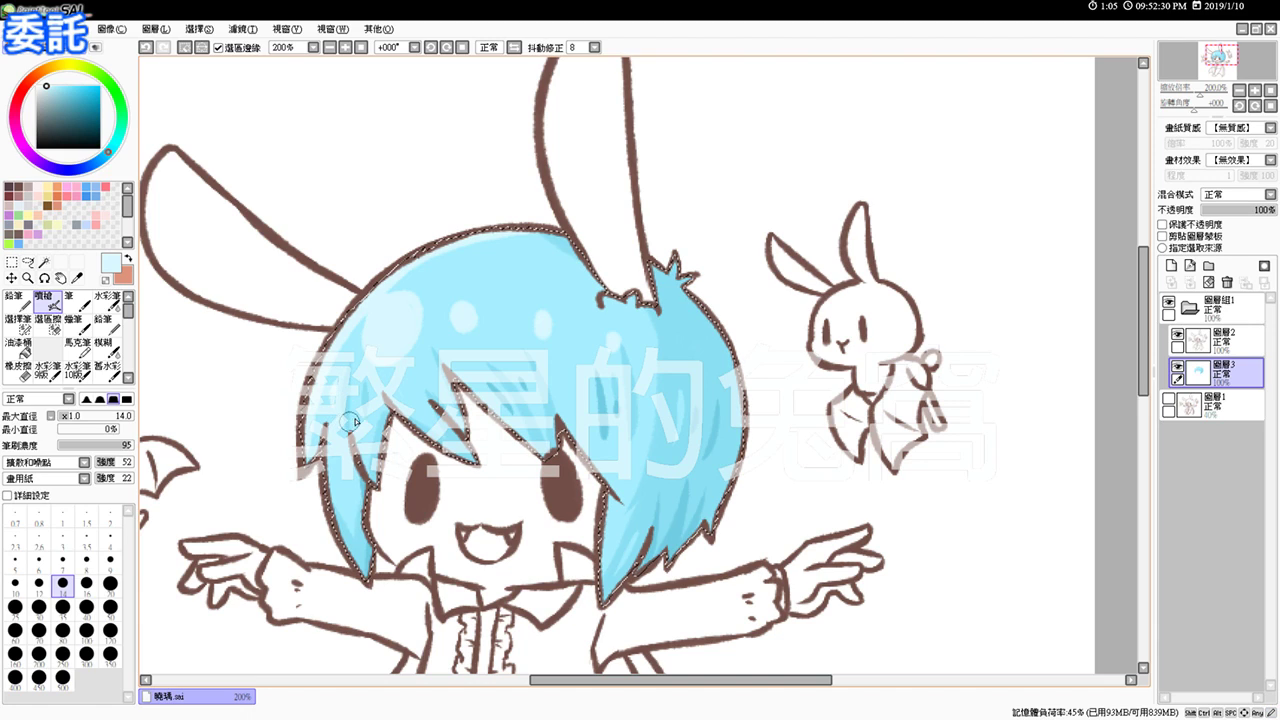
pyautogui.hotkey('ctrl', 'd')
# Step: Select the insides of both rabbit ears and the fangs with the Magic Wand and touch up the selection with the selection pen
pyautogui.moveTo(577, 570); pyautogui.dragTo(607, 405)
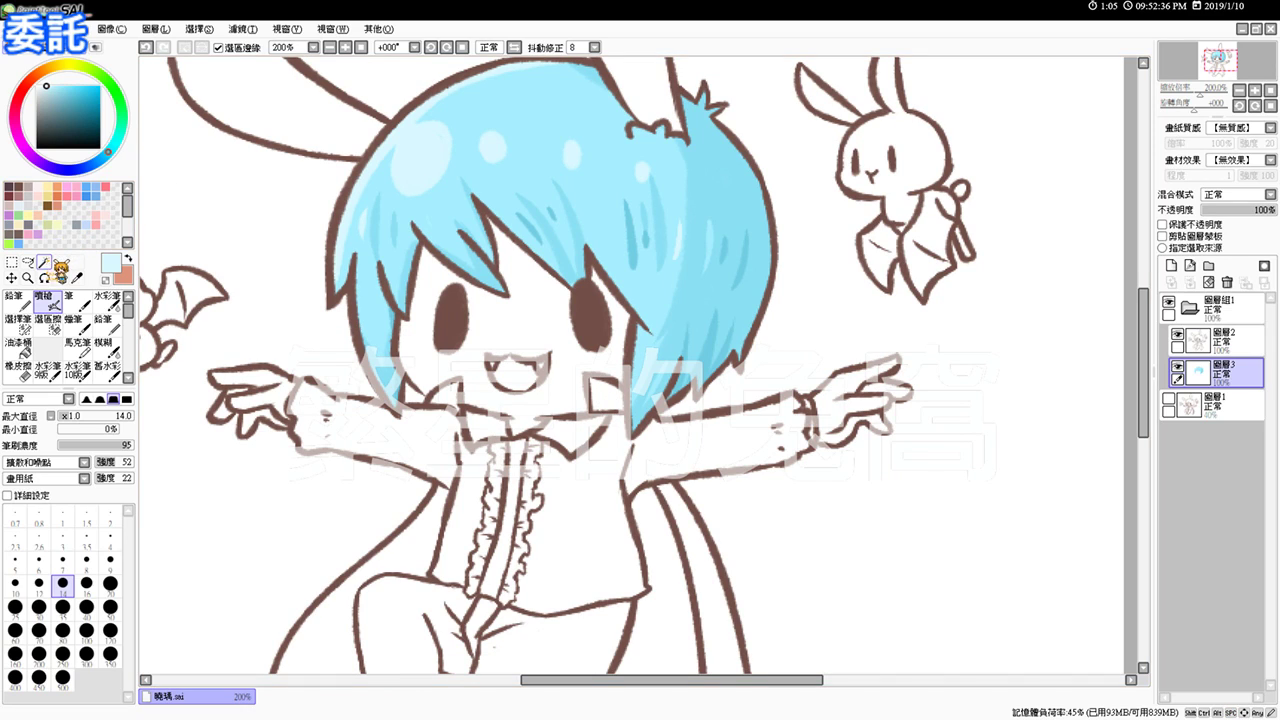
pyautogui.click(44, 262)
pyautogui.click(343, 138)
pyautogui.moveTo(558, 162); pyautogui.dragTo(524, 282)
pyautogui.click(605, 154)
pyautogui.moveTo(524, 407); pyautogui.dragTo(526, 318)
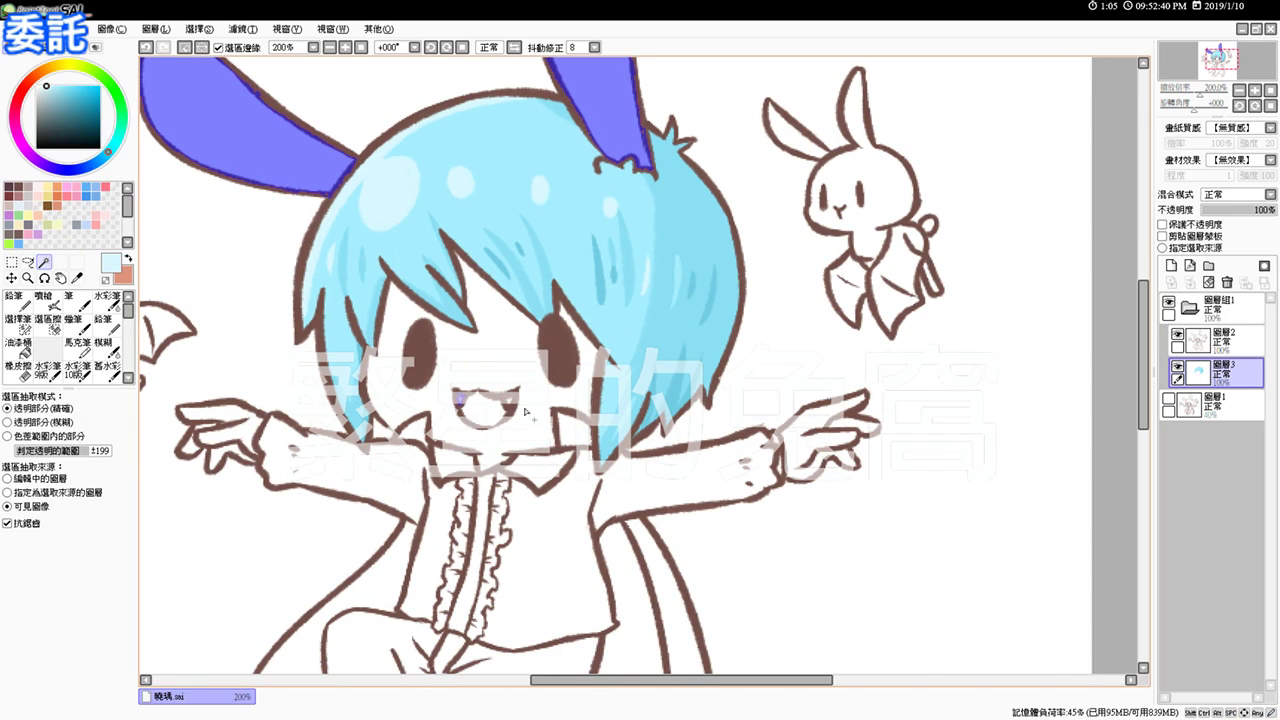
pyautogui.click(18, 324)
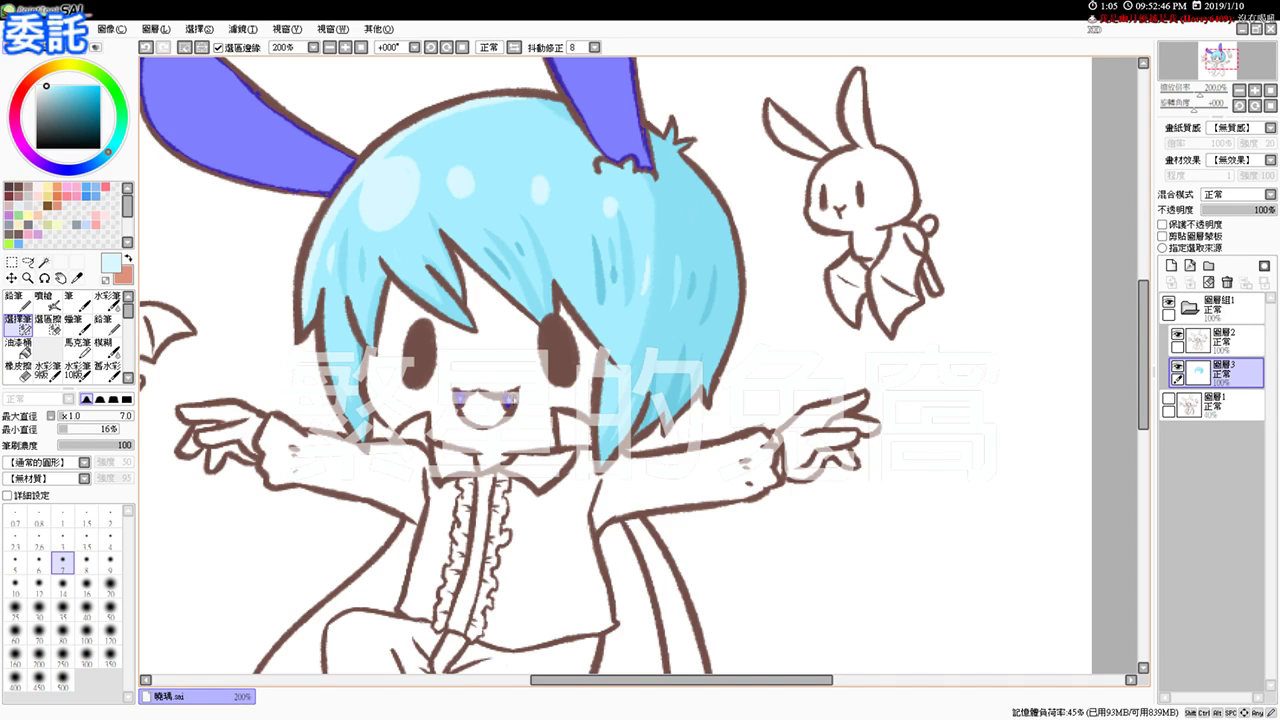
# Step: Set the colour to very pale blue, airbrush soft shadows along the edges of both rabbit ears, and clear the selection
pyautogui.moveTo(45, 87); pyautogui.dragTo(2, 85)
pyautogui.click(27, 201)
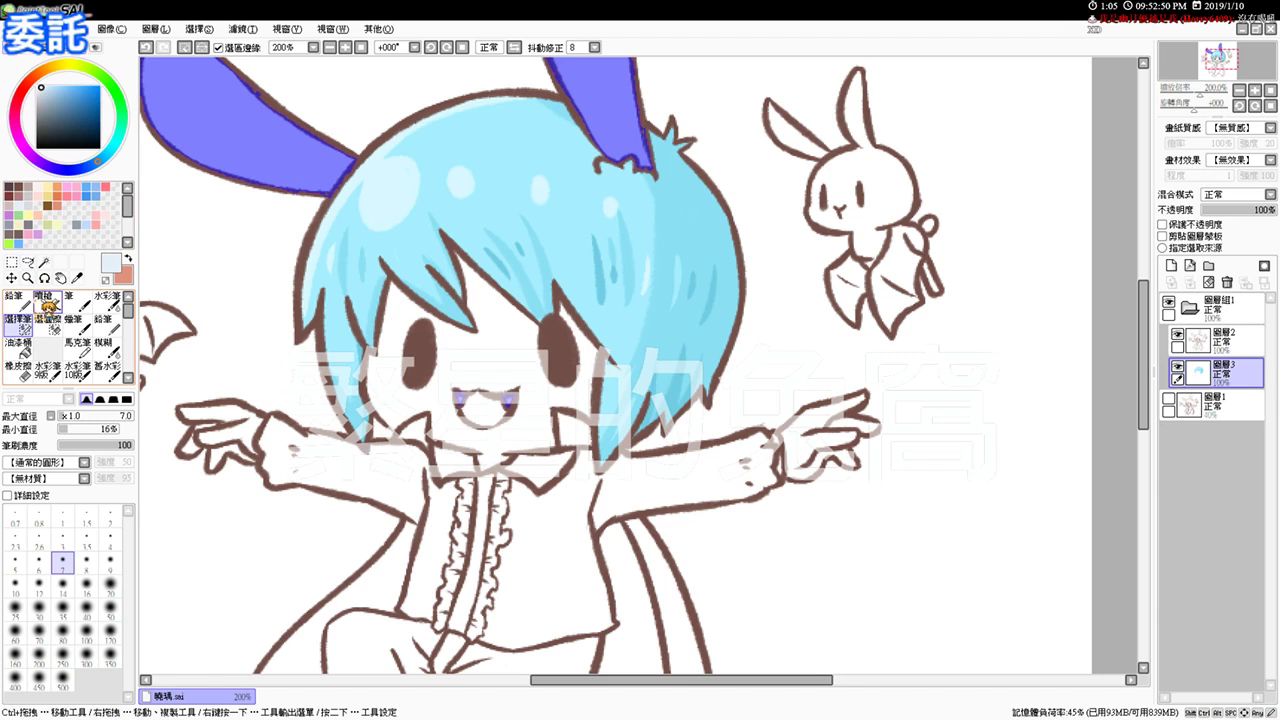
pyautogui.click(43, 297)
pyautogui.moveTo(297, 204); pyautogui.dragTo(327, 284)
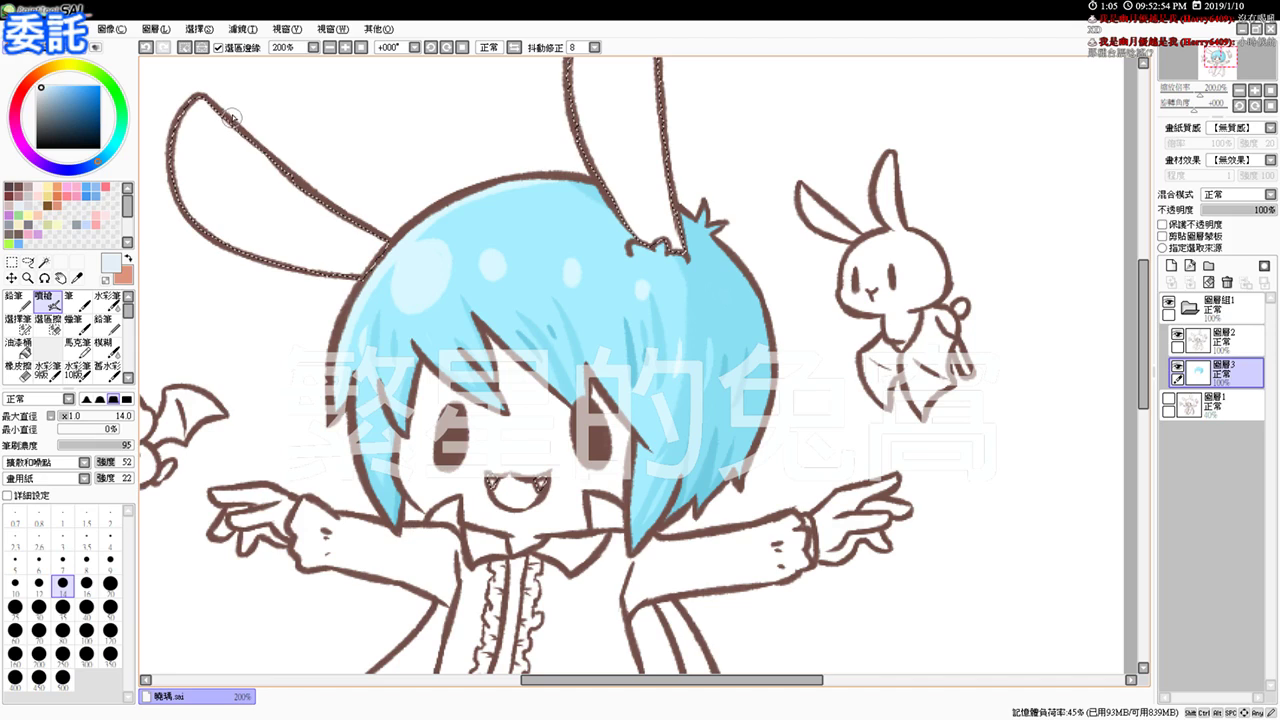
pyautogui.moveTo(230, 112)
pyautogui.mouseDown()
pyautogui.moveTo(335, 225)
pyautogui.moveTo(316, 195)
pyautogui.moveTo(342, 228)
pyautogui.moveTo(339, 212)
pyautogui.moveTo(376, 240)
pyautogui.moveTo(372, 224)
pyautogui.moveTo(388, 250)
pyautogui.moveTo(359, 256)
pyautogui.moveTo(346, 224)
pyautogui.moveTo(335, 276)
pyautogui.moveTo(367, 272)
pyautogui.mouseUp()
pyautogui.moveTo(614, 212); pyautogui.dragTo(574, 317)
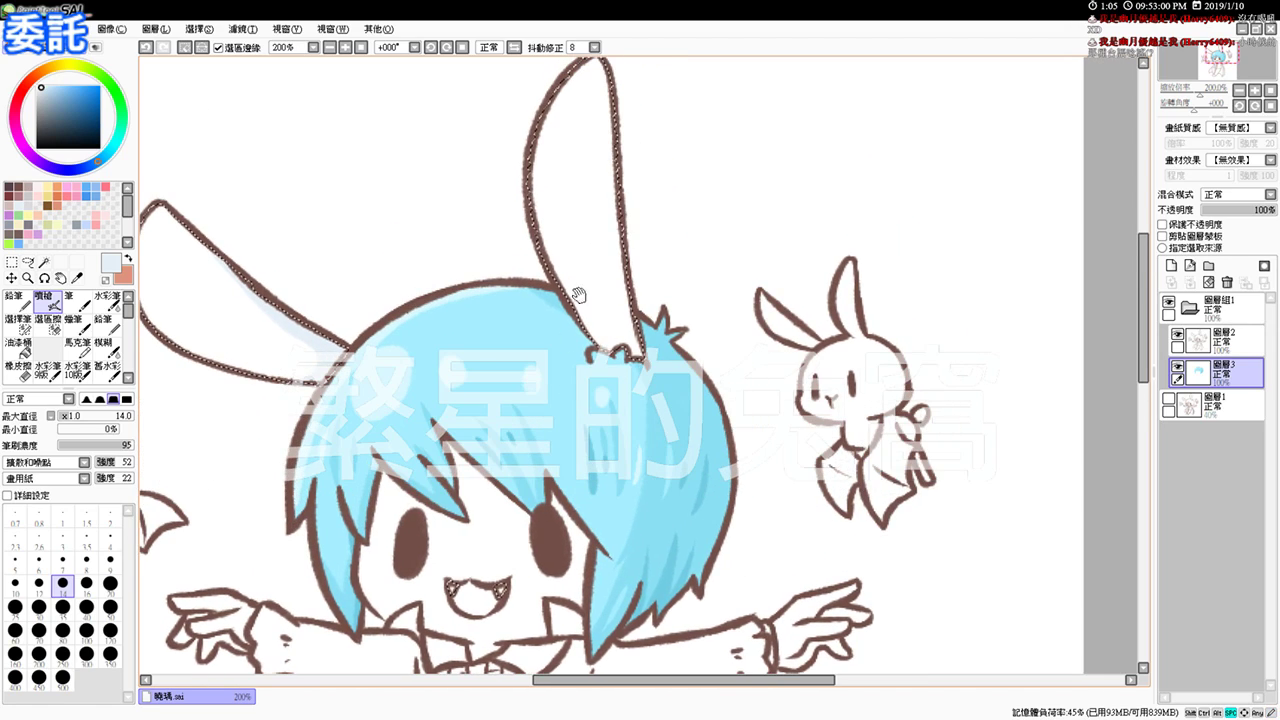
pyautogui.moveTo(620, 145)
pyautogui.mouseDown()
pyautogui.moveTo(612, 221)
pyautogui.moveTo(632, 367)
pyautogui.mouseUp()
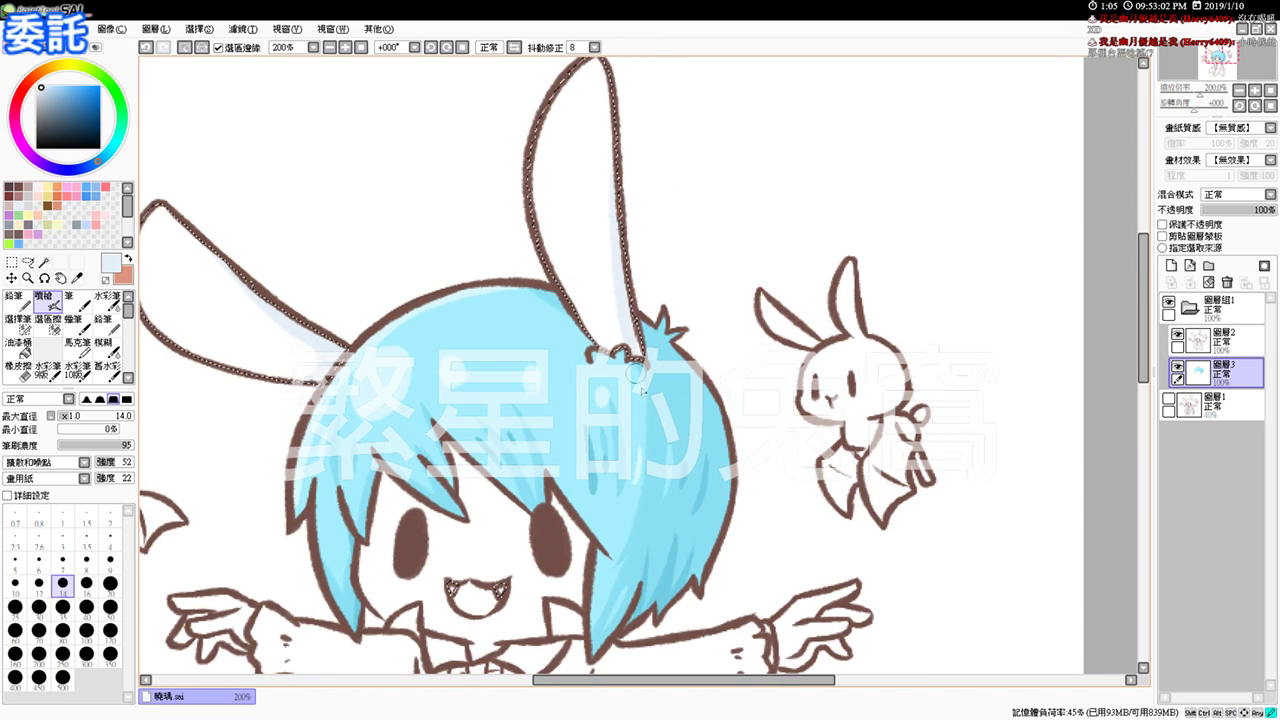
pyautogui.hotkey('ctrl', 'd')
# Step: Select the shirt's collar, sleeves, ruffles and body with the Magic Wand and touch up the selection with the selection pen
pyautogui.moveTo(564, 513); pyautogui.dragTo(594, 276)
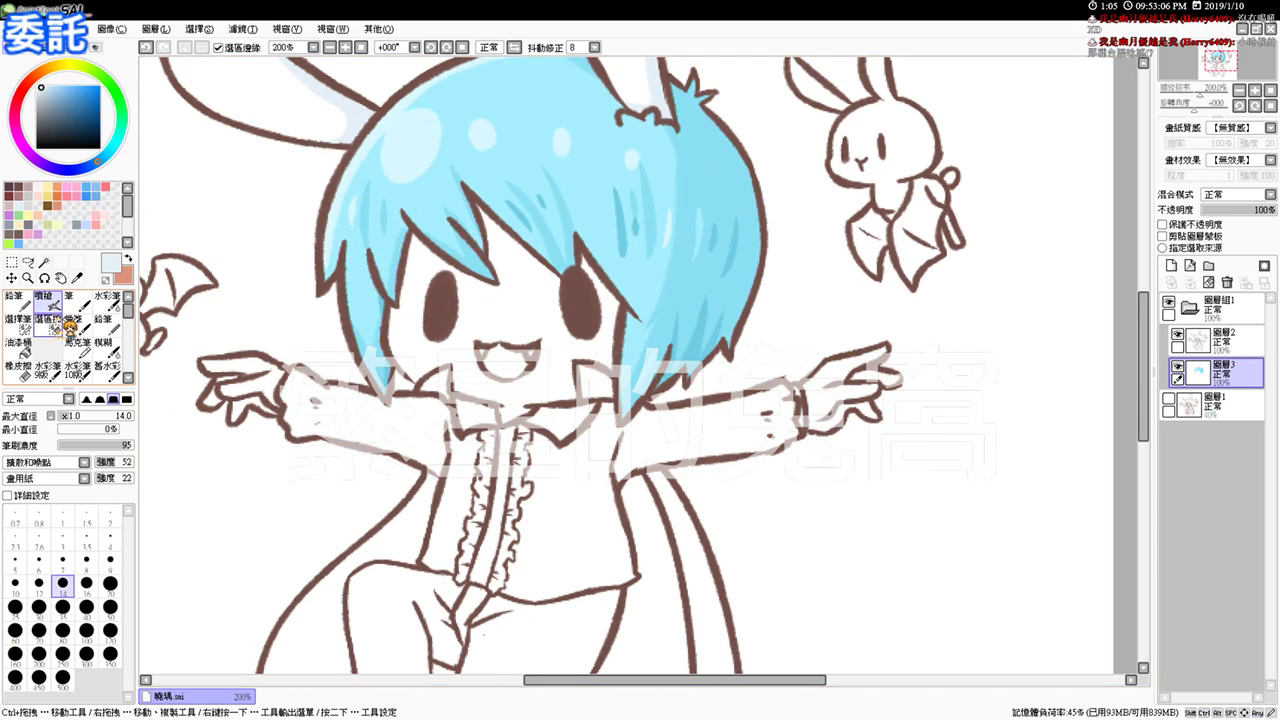
pyautogui.click(44, 262)
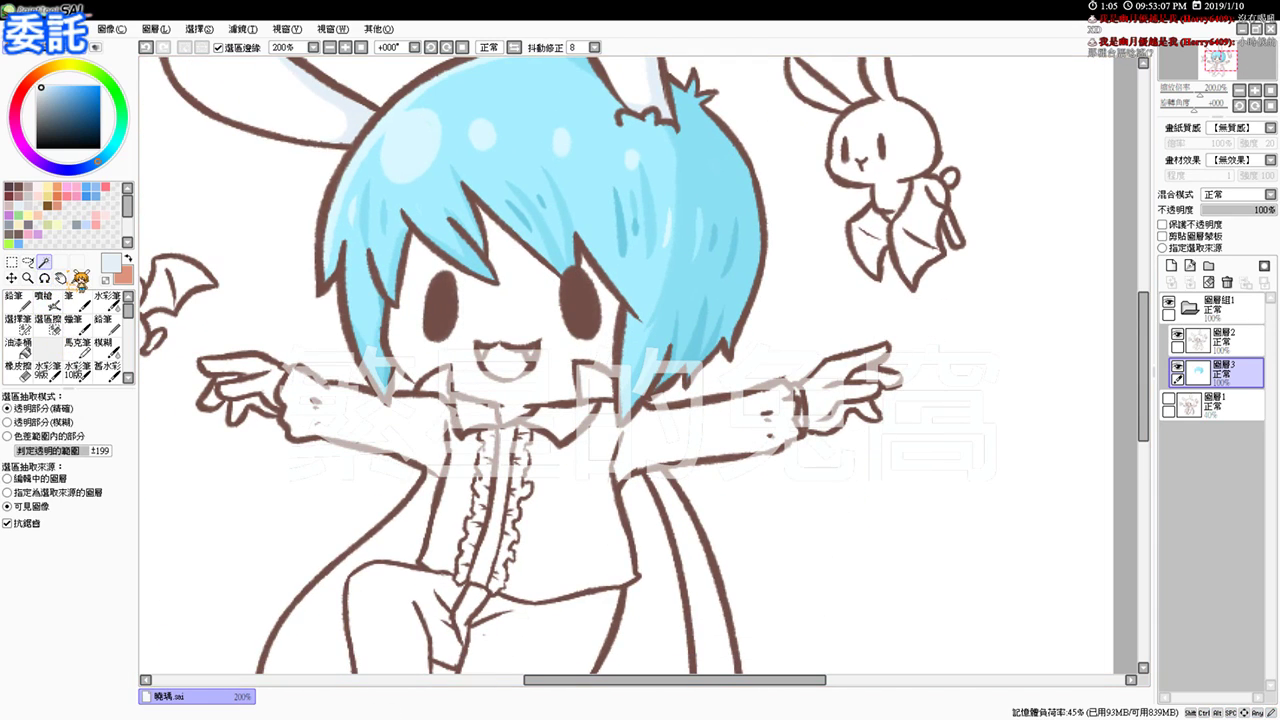
pyautogui.click(477, 415)
pyautogui.click(558, 420)
pyautogui.click(492, 470)
pyautogui.click(470, 440)
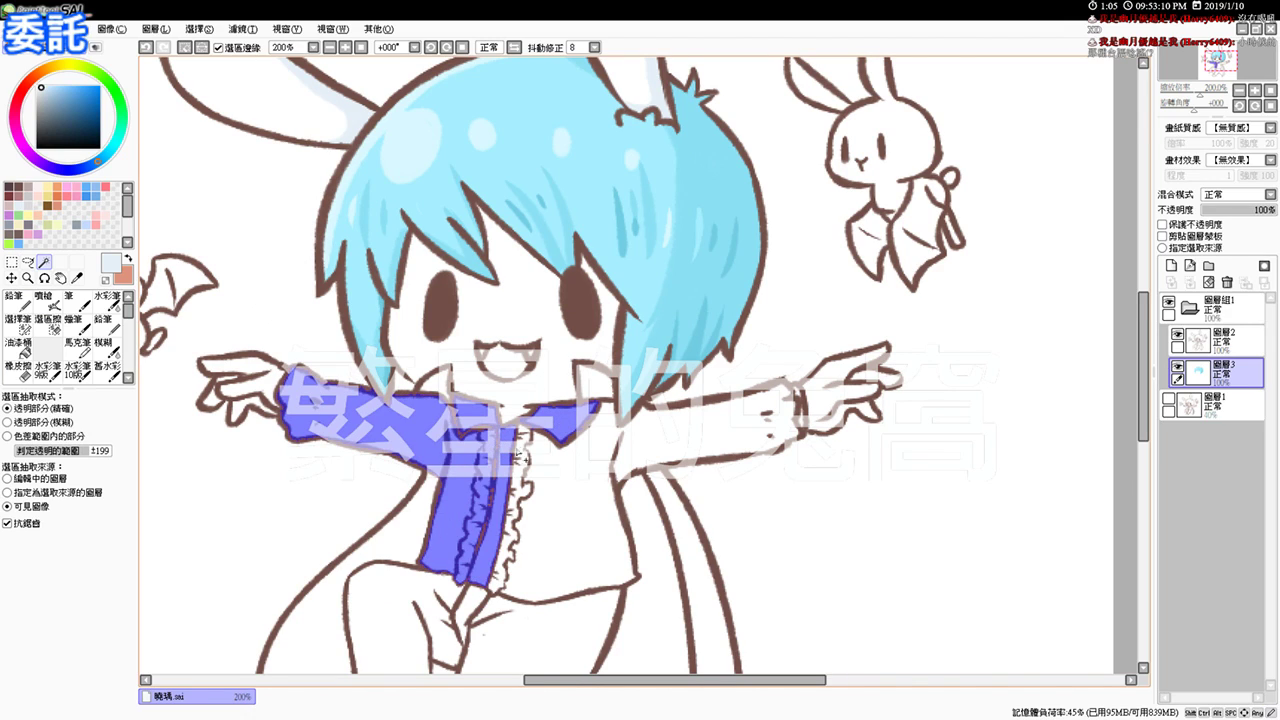
pyautogui.click(548, 470)
pyautogui.moveTo(510, 478); pyautogui.dragTo(508, 434)
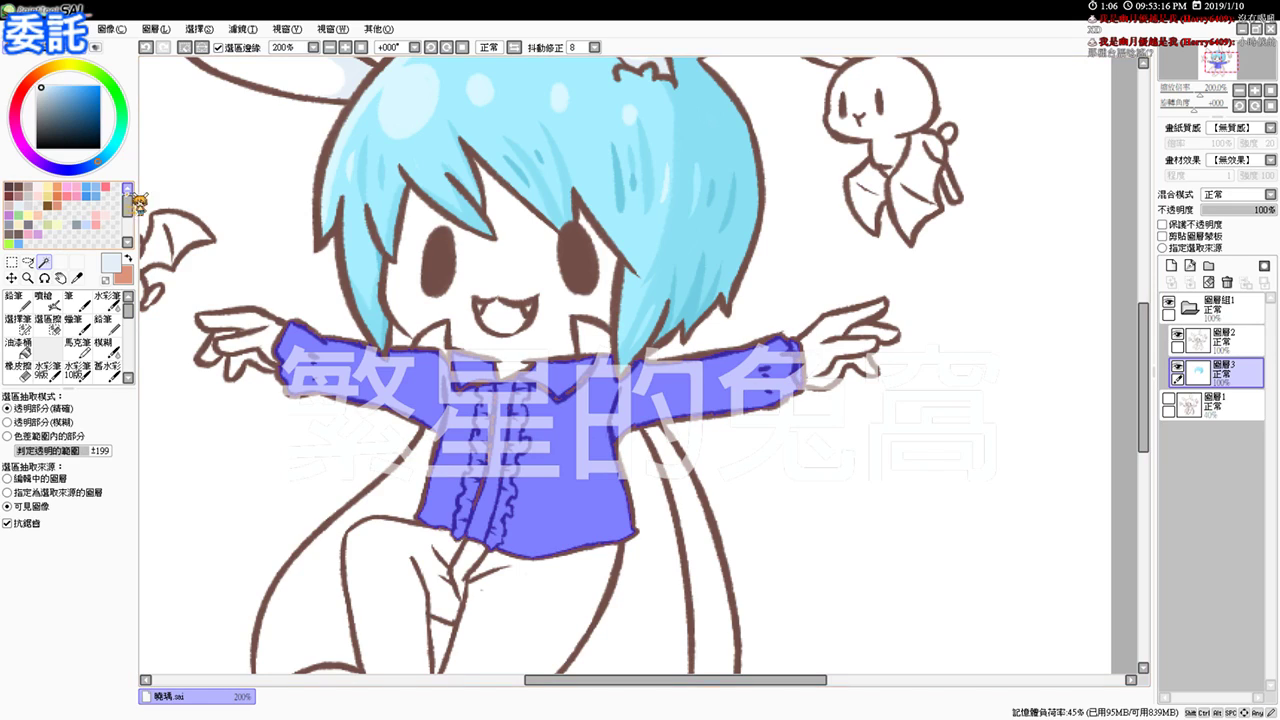
pyautogui.click(20, 325)
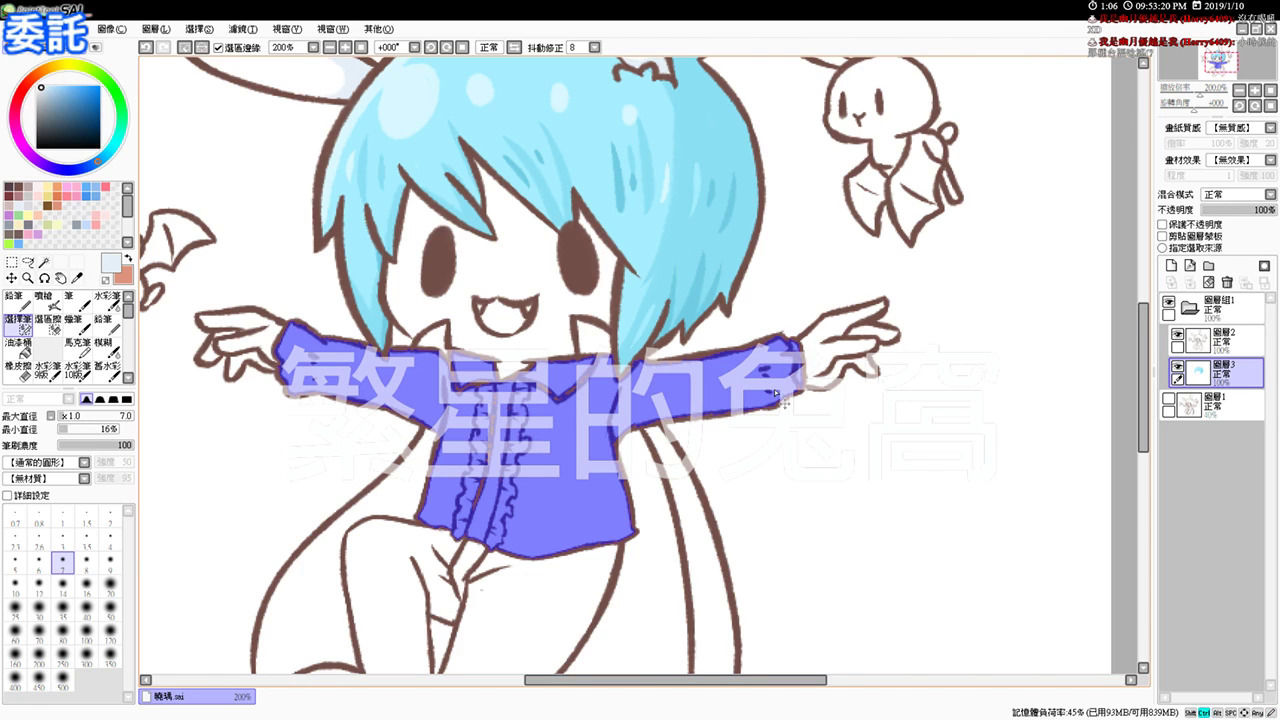
pyautogui.scroll(1, 776, 393)
# Step: Set the colour to very pale blue and airbrush shadows on the shirt under the collar and beside the ruffles
pyautogui.click(37, 85)
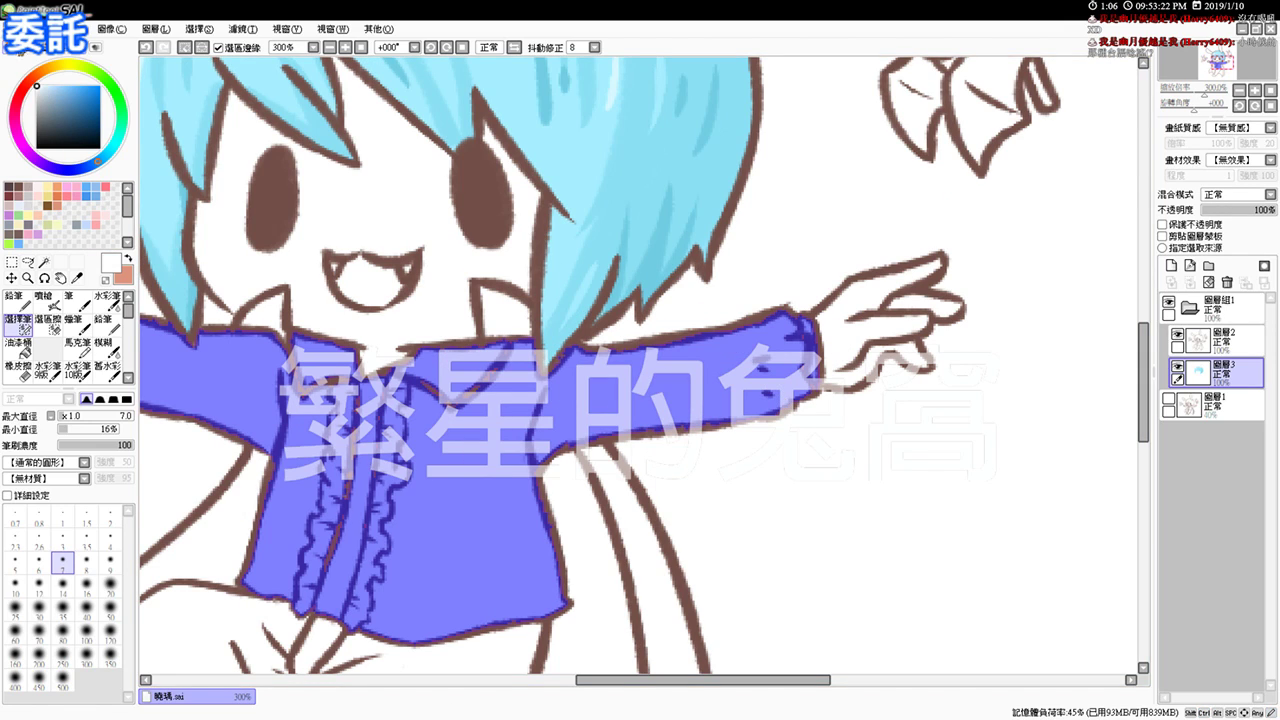
pyautogui.click(20, 206)
pyautogui.click(48, 302)
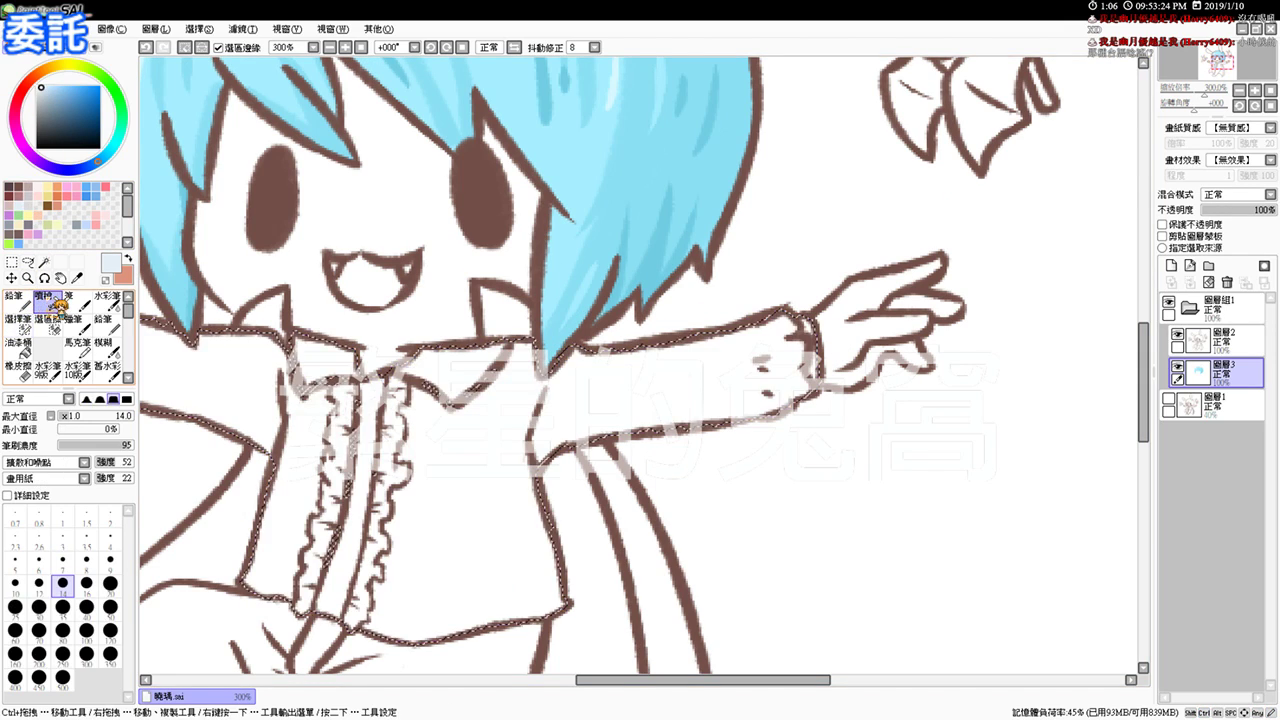
pyautogui.moveTo(433, 431); pyautogui.dragTo(494, 437)
pyautogui.moveTo(404, 361)
pyautogui.mouseDown()
pyautogui.moveTo(500, 367)
pyautogui.moveTo(473, 358)
pyautogui.moveTo(564, 341)
pyautogui.moveTo(514, 350)
pyautogui.moveTo(588, 353)
pyautogui.moveTo(580, 367)
pyautogui.moveTo(574, 343)
pyautogui.moveTo(558, 383)
pyautogui.mouseUp()
pyautogui.moveTo(593, 342); pyautogui.dragTo(580, 360)
# Step: Airbrush very pale blue shadows along the shirt's sides, hem and both sleeves, and clear the selection
pyautogui.moveTo(548, 394); pyautogui.dragTo(536, 403)
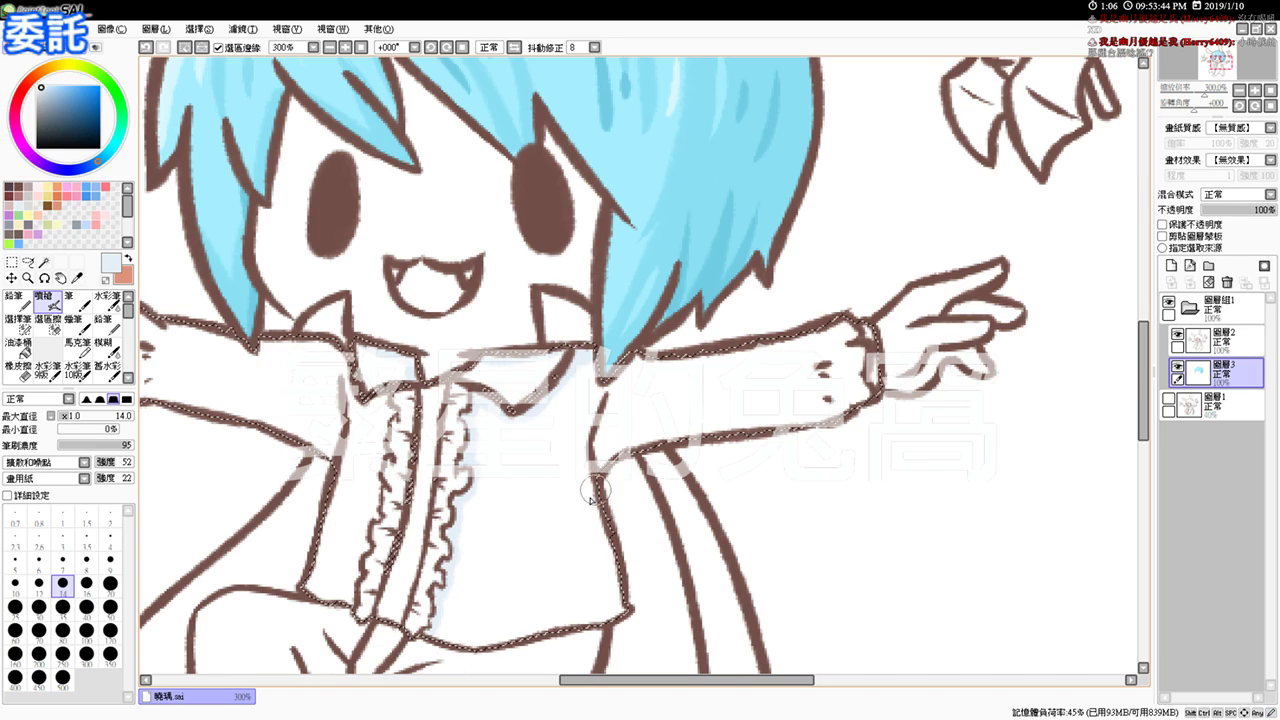
pyautogui.moveTo(588, 450)
pyautogui.mouseDown()
pyautogui.moveTo(606, 591)
pyautogui.moveTo(597, 532)
pyautogui.moveTo(614, 561)
pyautogui.moveTo(657, 477)
pyautogui.moveTo(621, 441)
pyautogui.moveTo(590, 530)
pyautogui.moveTo(547, 551)
pyautogui.moveTo(459, 545)
pyautogui.moveTo(455, 527)
pyautogui.moveTo(476, 544)
pyautogui.moveTo(594, 512)
pyautogui.moveTo(494, 549)
pyautogui.moveTo(648, 454)
pyautogui.moveTo(583, 517)
pyautogui.mouseUp()
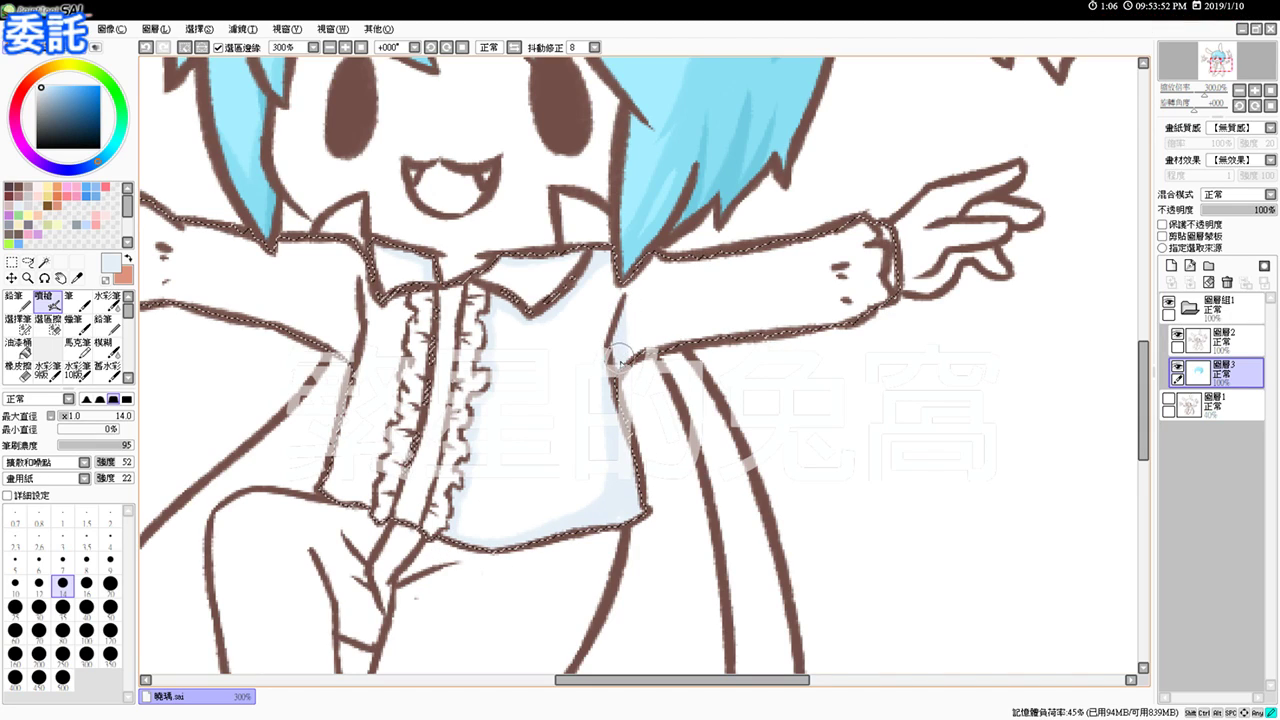
pyautogui.moveTo(628, 337)
pyautogui.mouseDown()
pyautogui.moveTo(716, 331)
pyautogui.moveTo(626, 375)
pyautogui.moveTo(773, 319)
pyautogui.moveTo(676, 347)
pyautogui.moveTo(814, 330)
pyautogui.mouseUp()
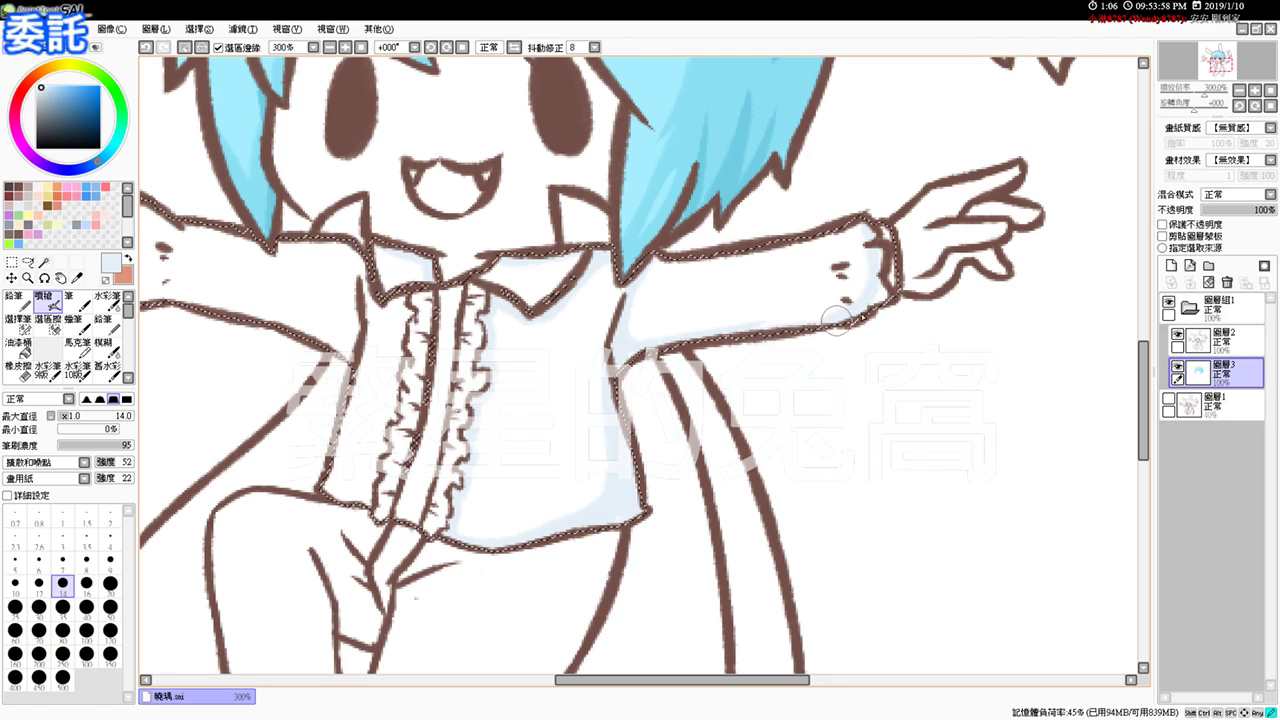
pyautogui.moveTo(823, 270)
pyautogui.mouseDown()
pyautogui.moveTo(854, 252)
pyautogui.moveTo(834, 278)
pyautogui.moveTo(847, 289)
pyautogui.moveTo(827, 333)
pyautogui.moveTo(871, 248)
pyautogui.moveTo(840, 284)
pyautogui.mouseUp()
pyautogui.moveTo(666, 350); pyautogui.dragTo(873, 338)
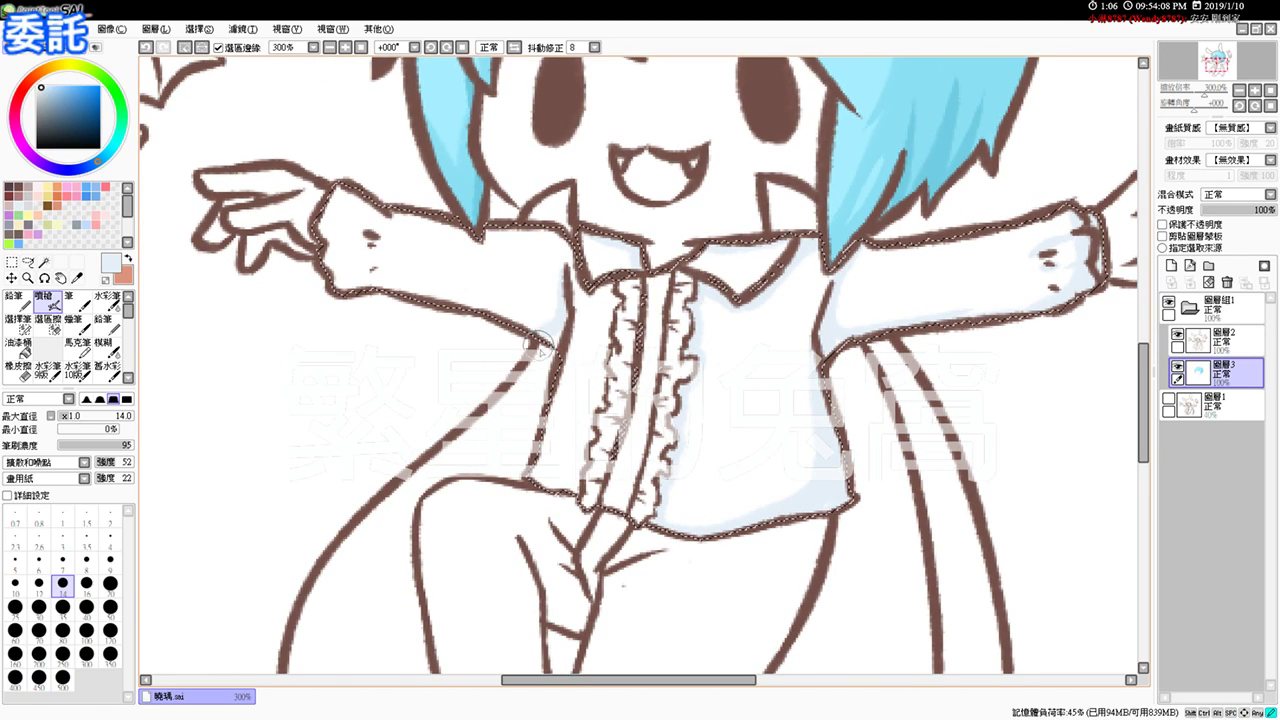
pyautogui.moveTo(555, 340)
pyautogui.mouseDown()
pyautogui.moveTo(532, 295)
pyautogui.moveTo(377, 285)
pyautogui.moveTo(351, 297)
pyautogui.moveTo(500, 312)
pyautogui.mouseUp()
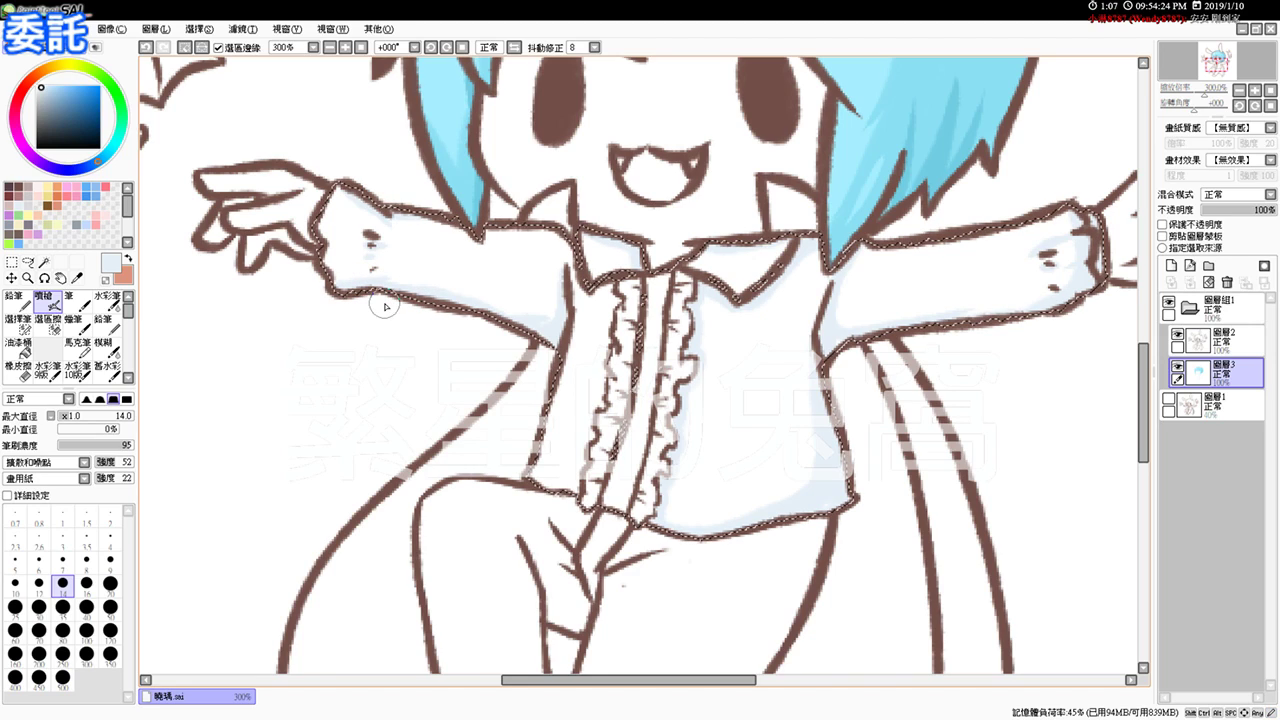
pyautogui.moveTo(784, 402); pyautogui.dragTo(731, 285)
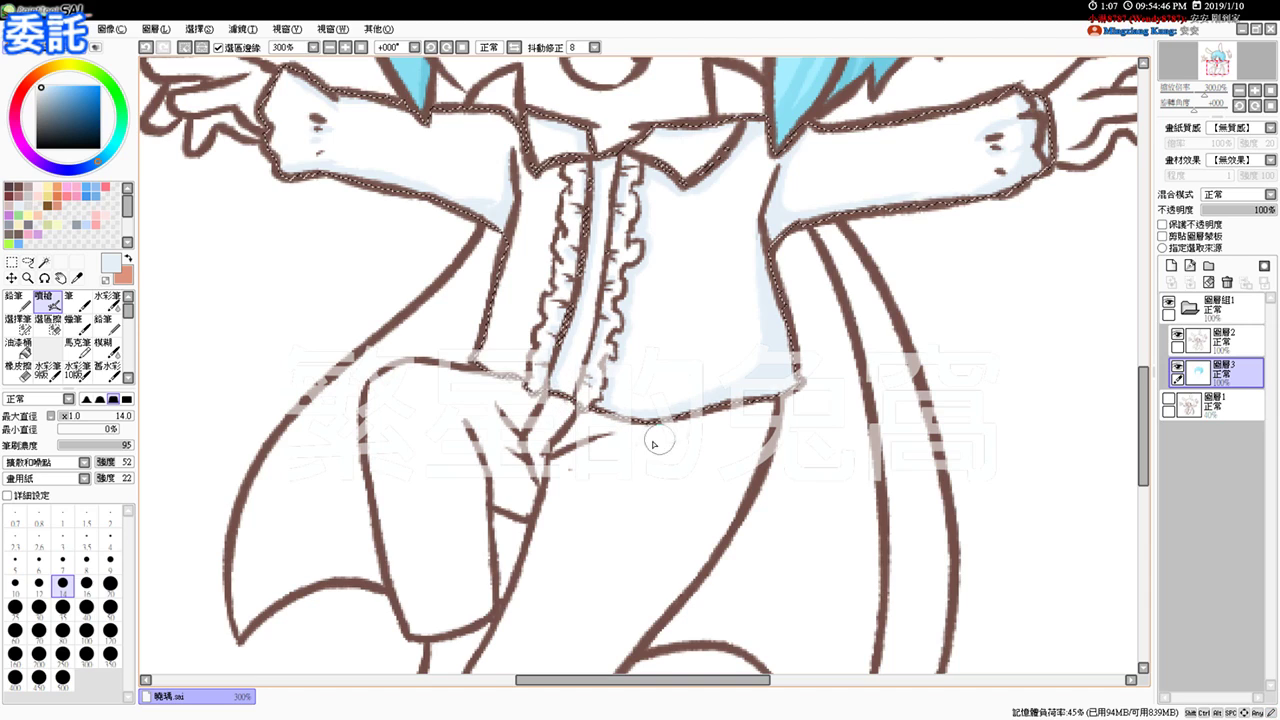
pyautogui.hotkey('ctrl', 'd')
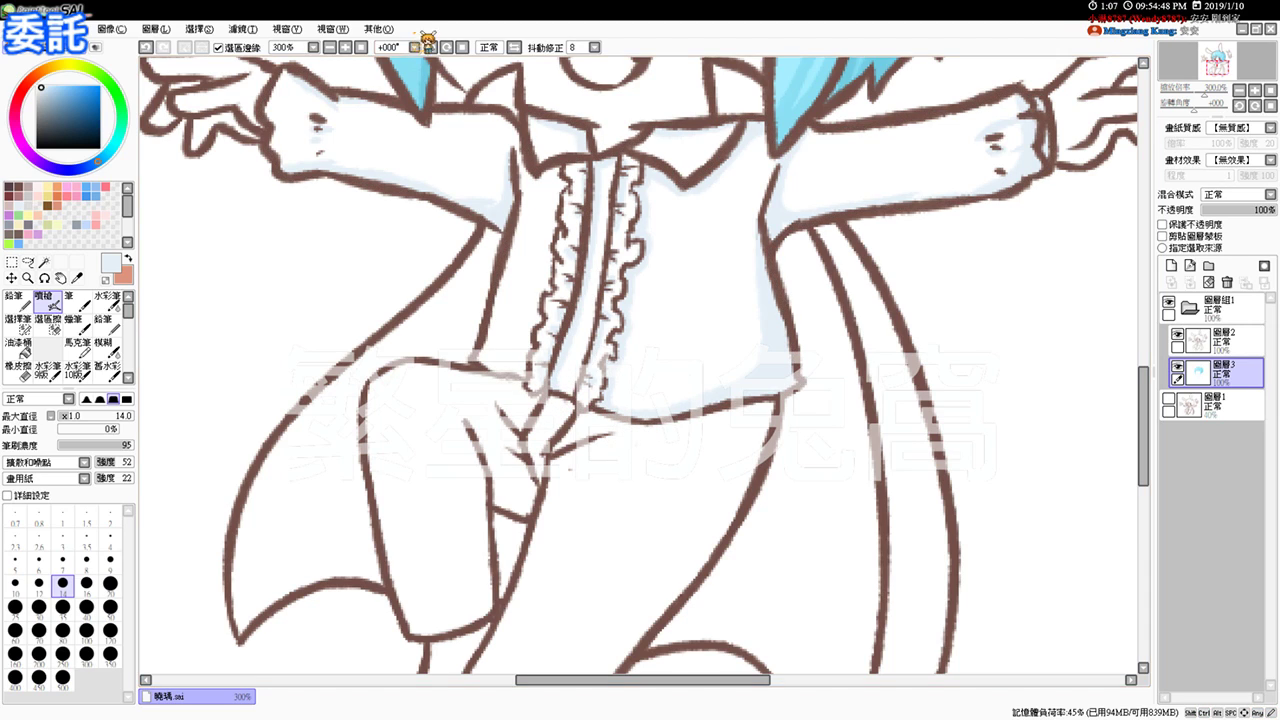
# Step: Activate the line-art layer 圖層2 with dark brown, try a small stroke at the jaw beside the hair, and undo it
pyautogui.click(361, 47)
pyautogui.click(346, 48)
pyautogui.click(346, 48)
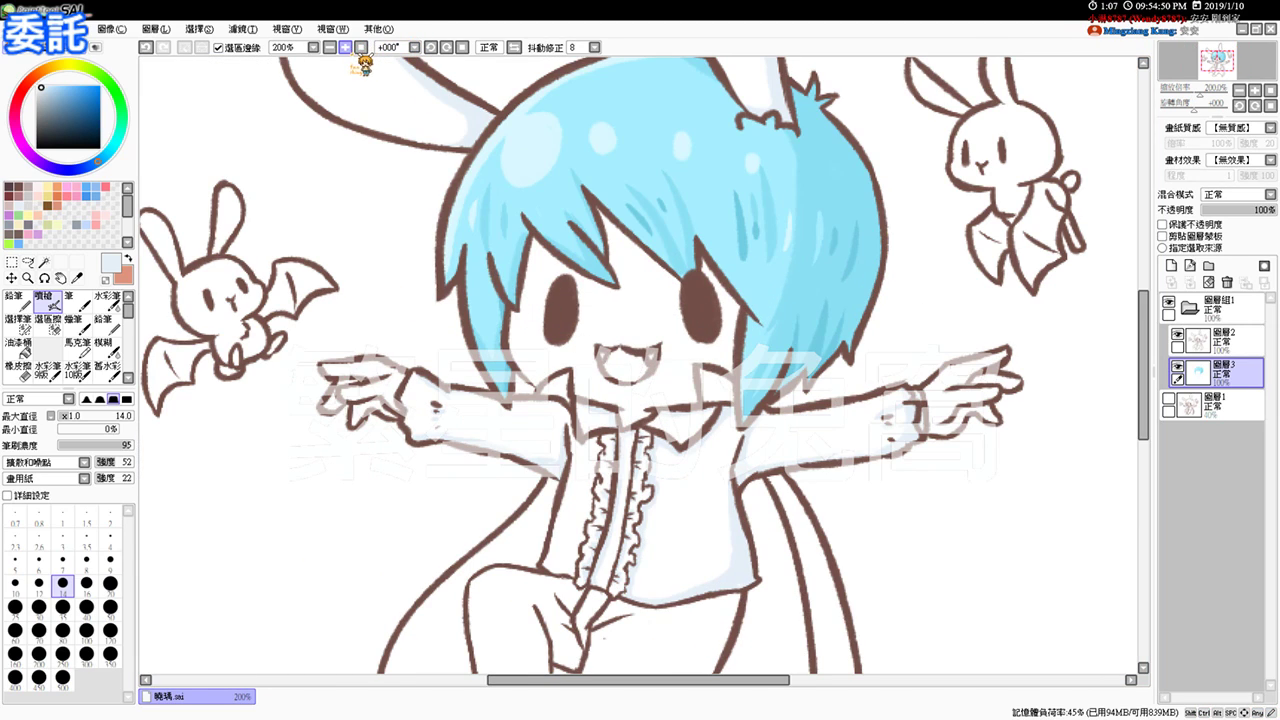
pyautogui.moveTo(365, 135); pyautogui.dragTo(353, 116)
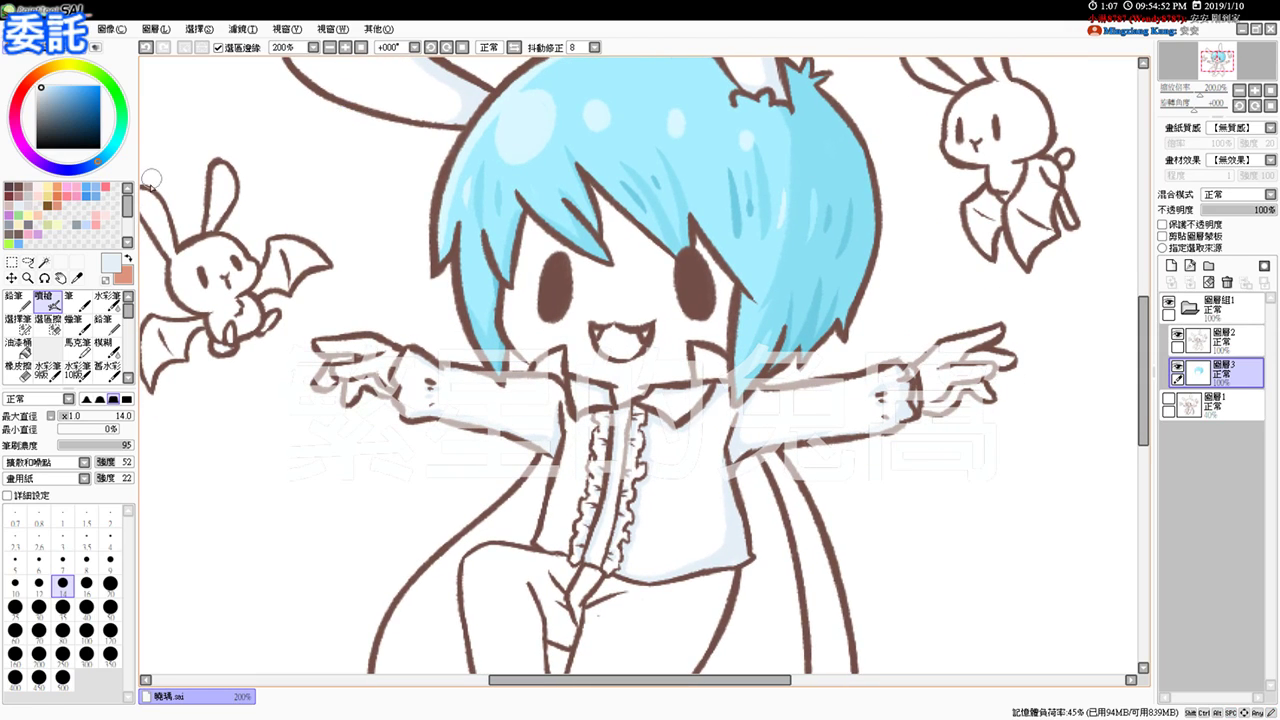
pyautogui.click(21, 187)
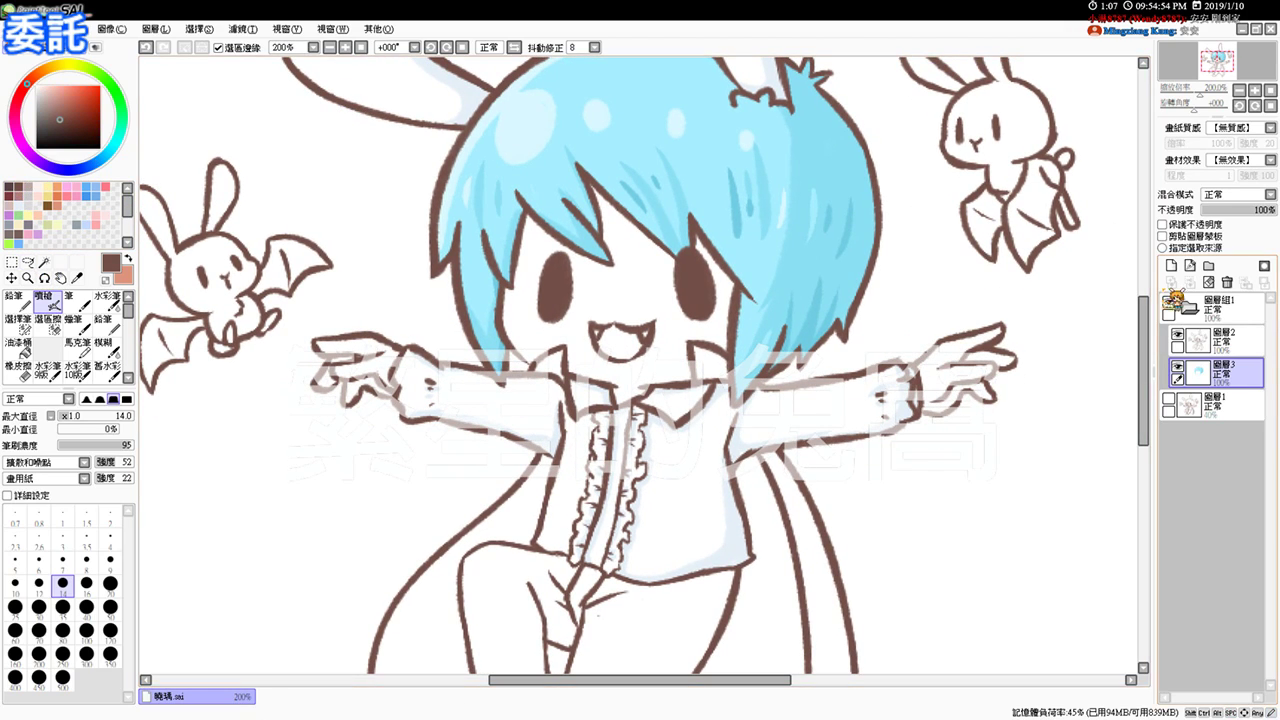
pyautogui.click(1218, 340)
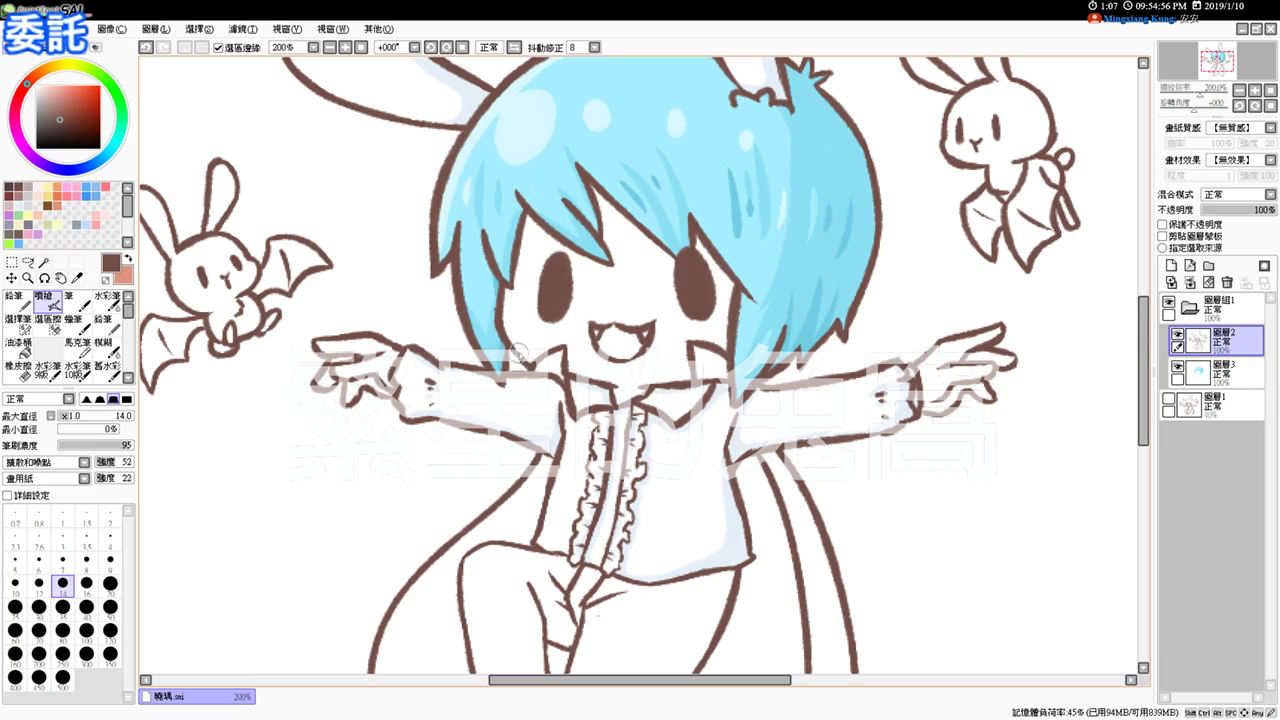
pyautogui.moveTo(515, 352); pyautogui.dragTo(530, 367)
pyautogui.hotkey('ctrl', 'z')
pyautogui.click(44, 262)
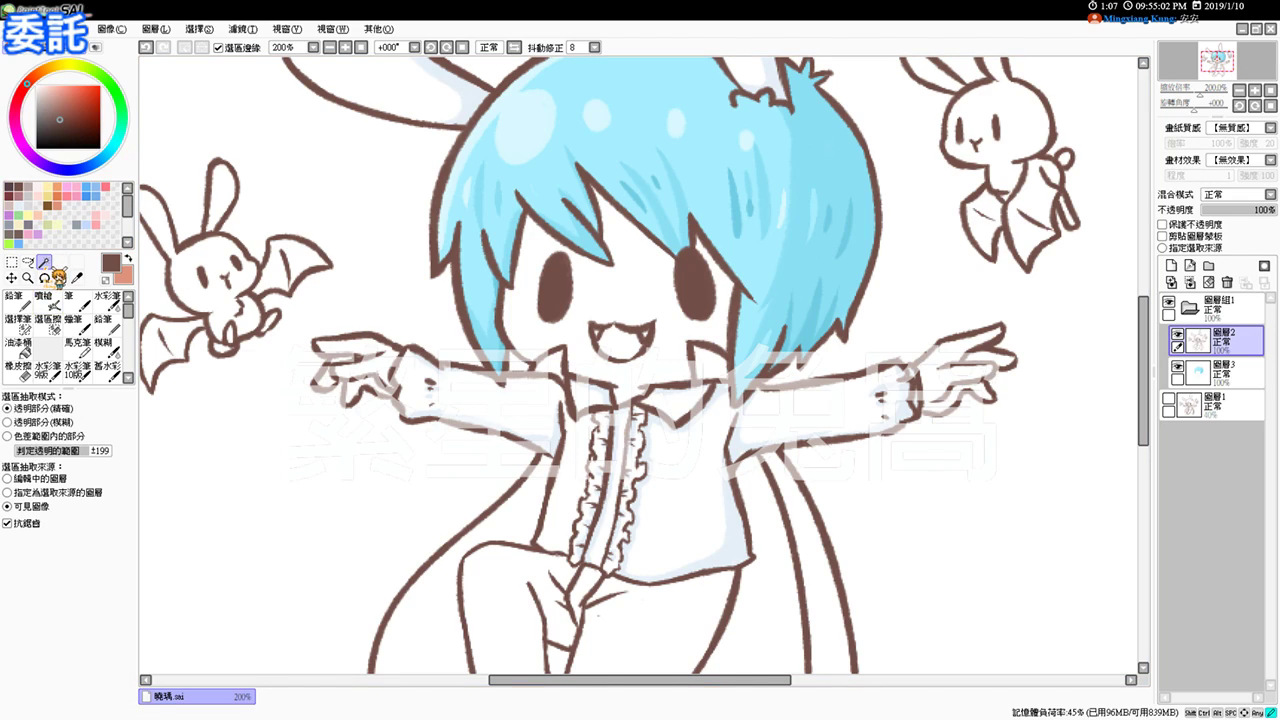
pyautogui.click(623, 279)
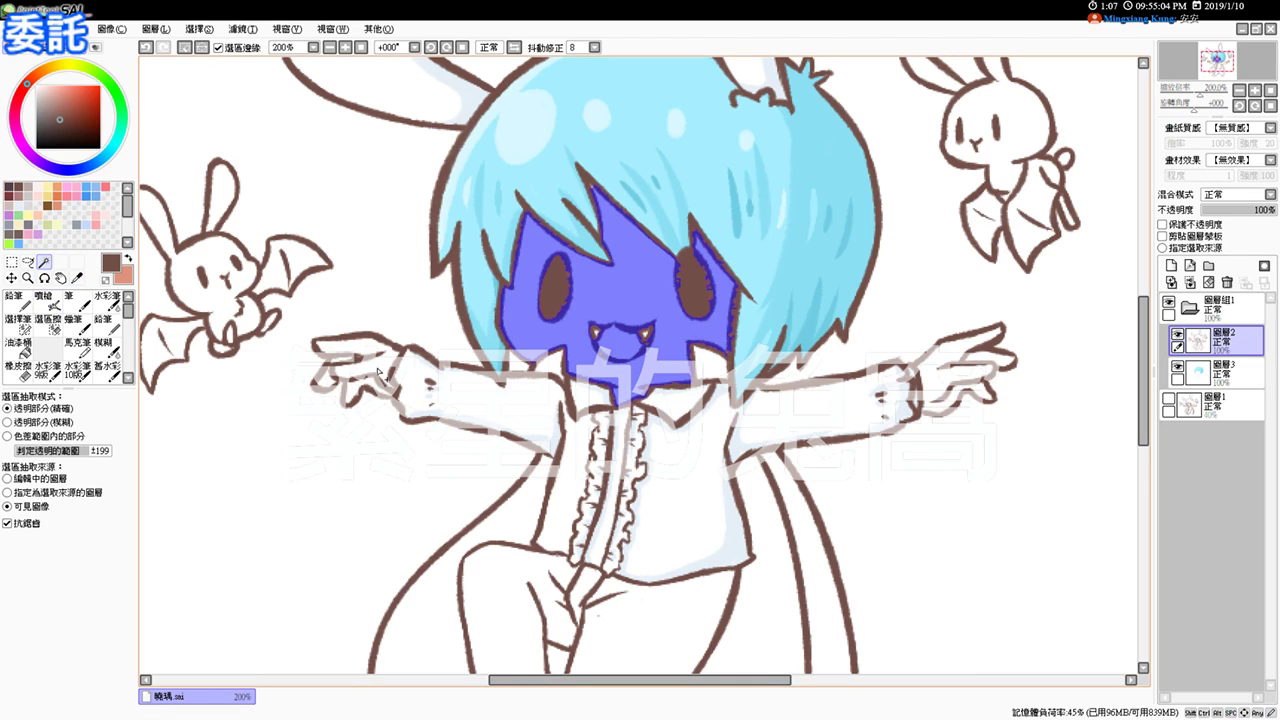
pyautogui.hotkey('ctrl', 'd')
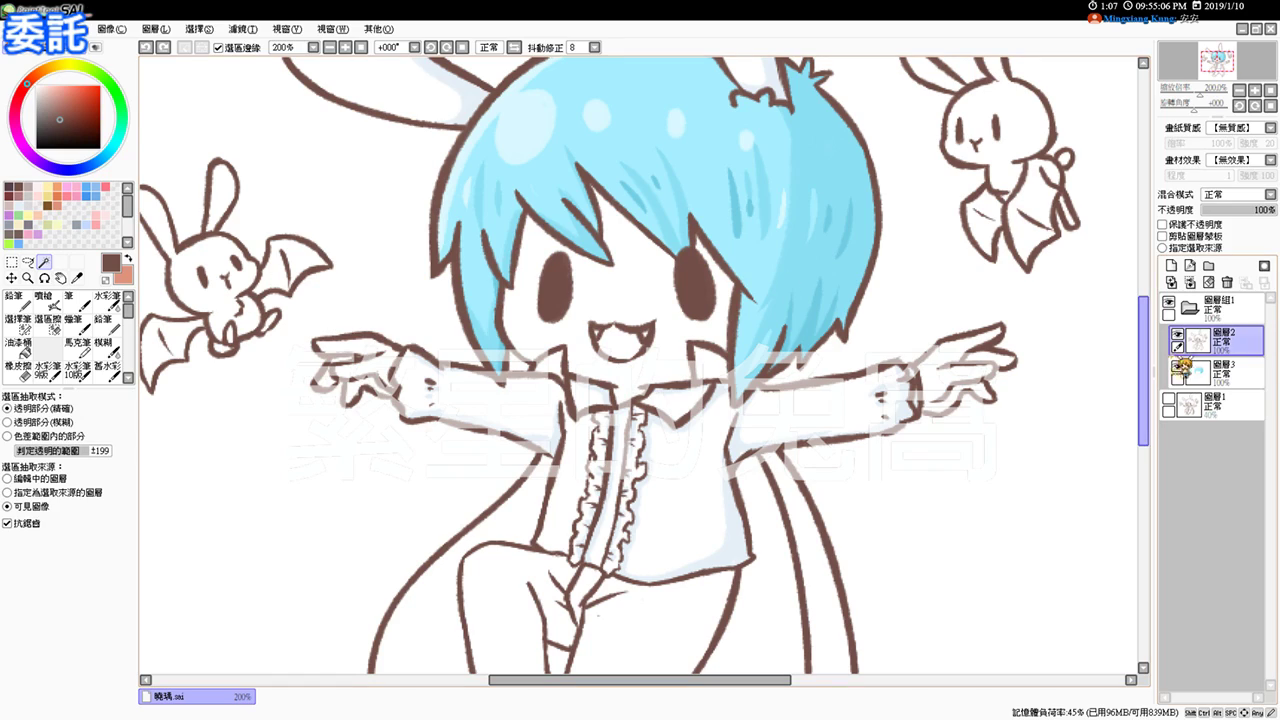
# Step: Select the face without the mouth interior and both hands with the Magic Wand, and touch up the selection with the selection pen
pyautogui.click(44, 300)
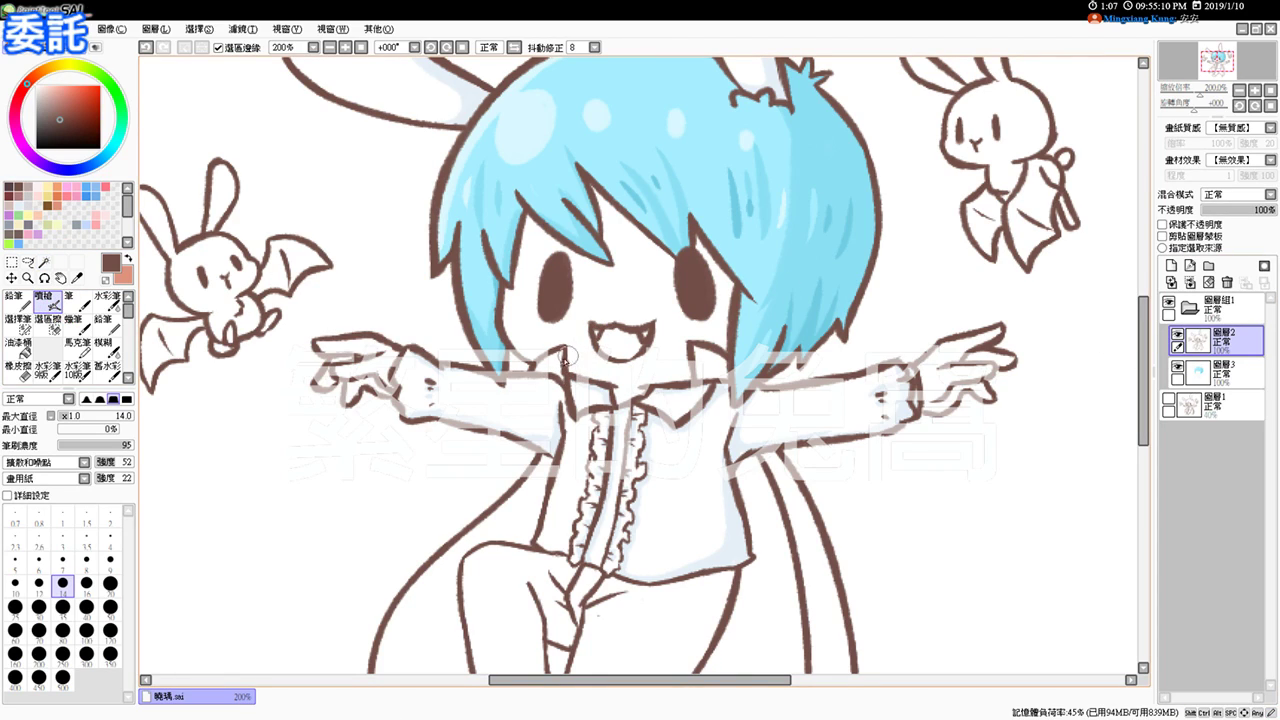
pyautogui.click(44, 262)
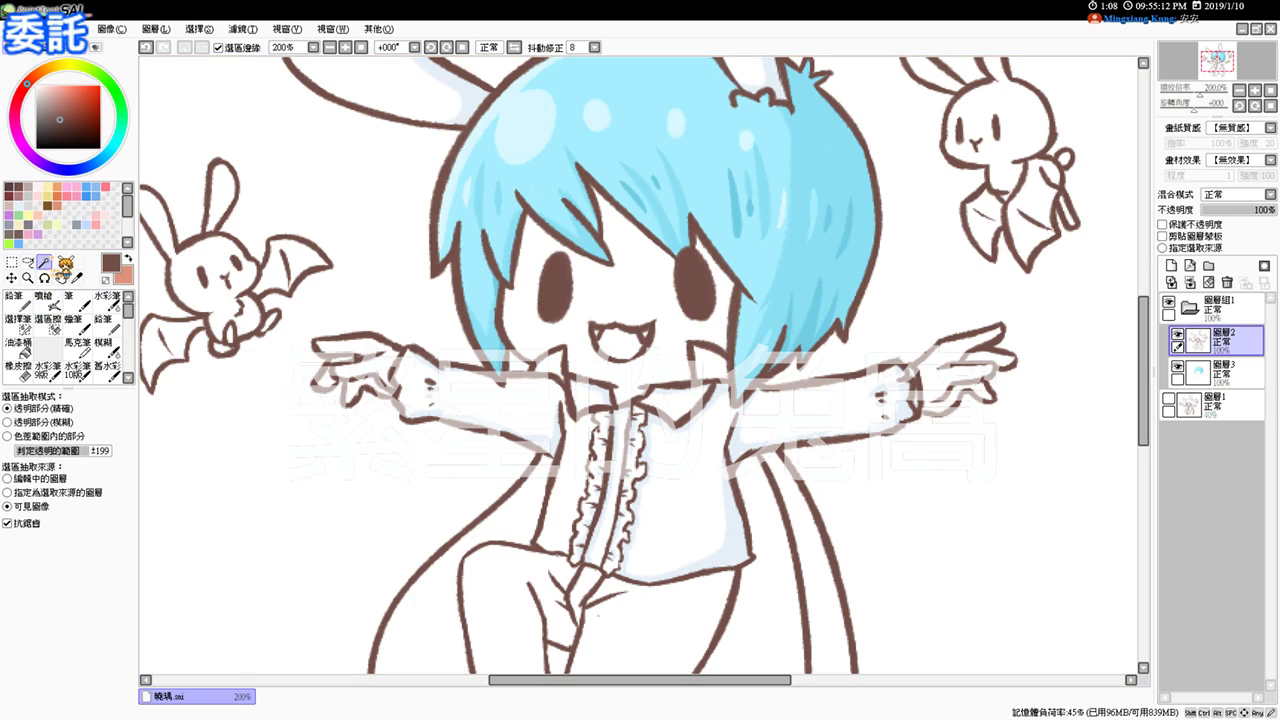
pyautogui.click(614, 306)
pyautogui.click(944, 386)
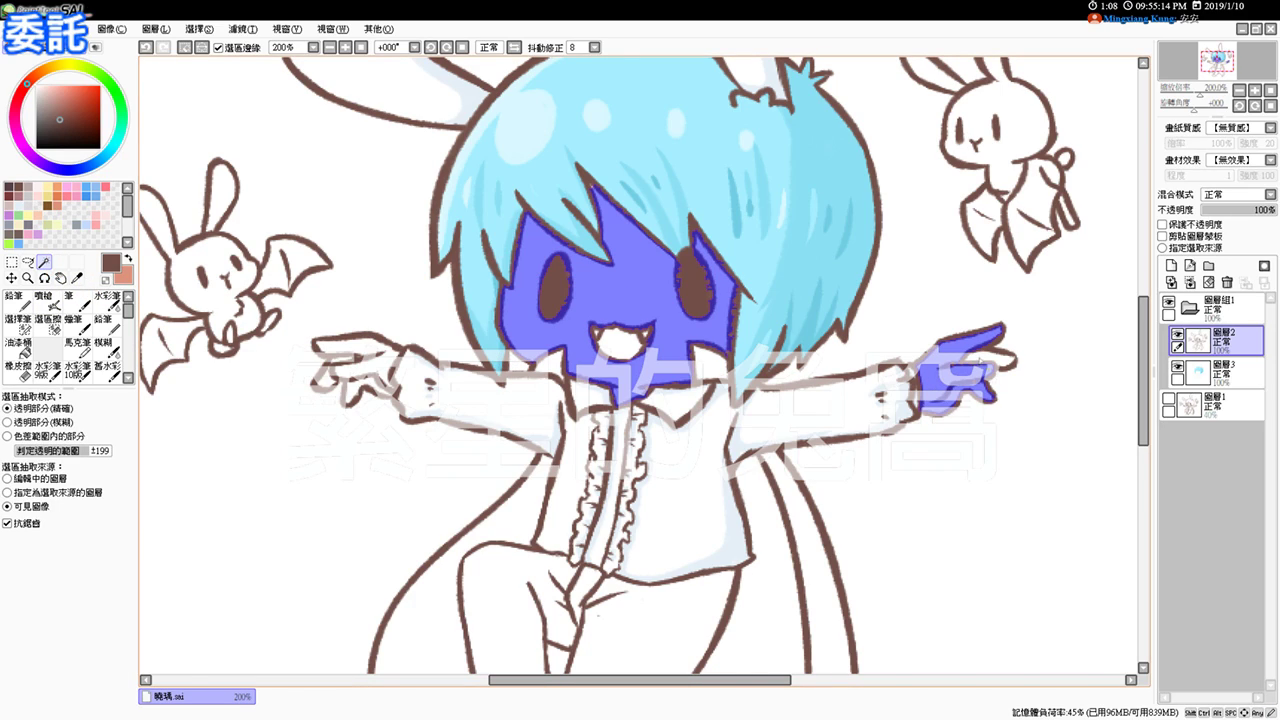
pyautogui.click(342, 370)
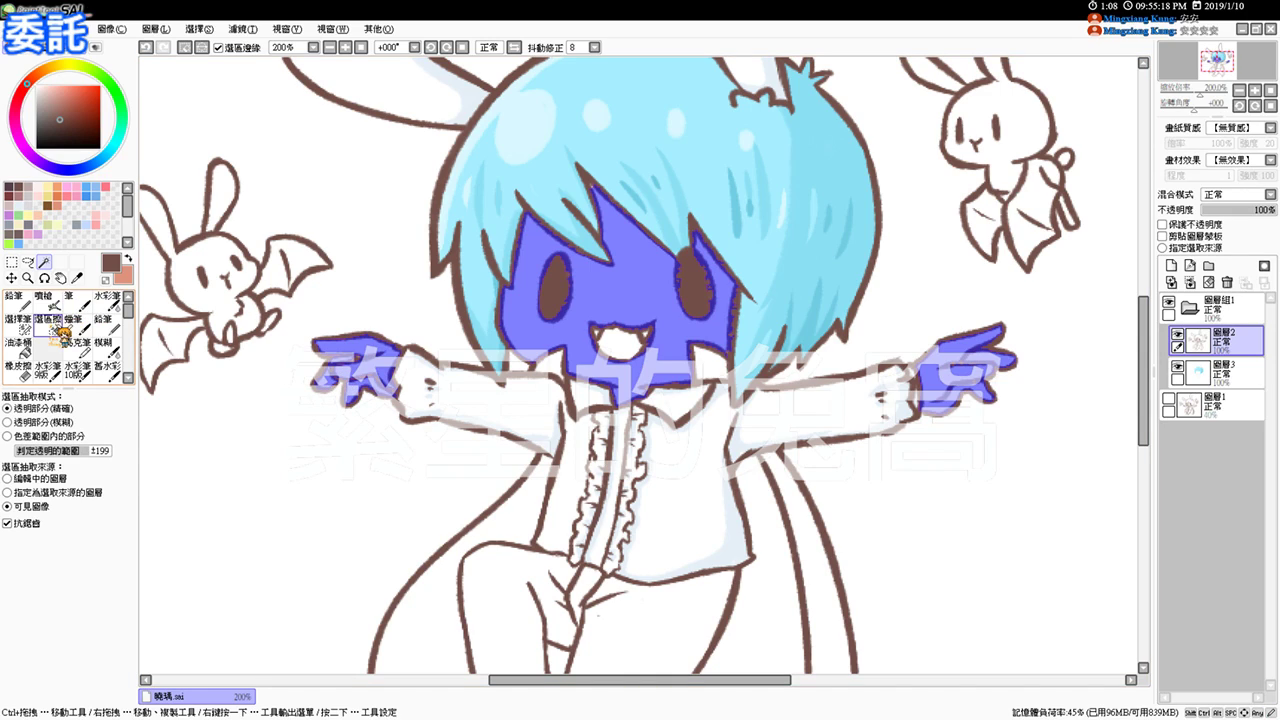
pyautogui.click(20, 322)
pyautogui.click(27, 327)
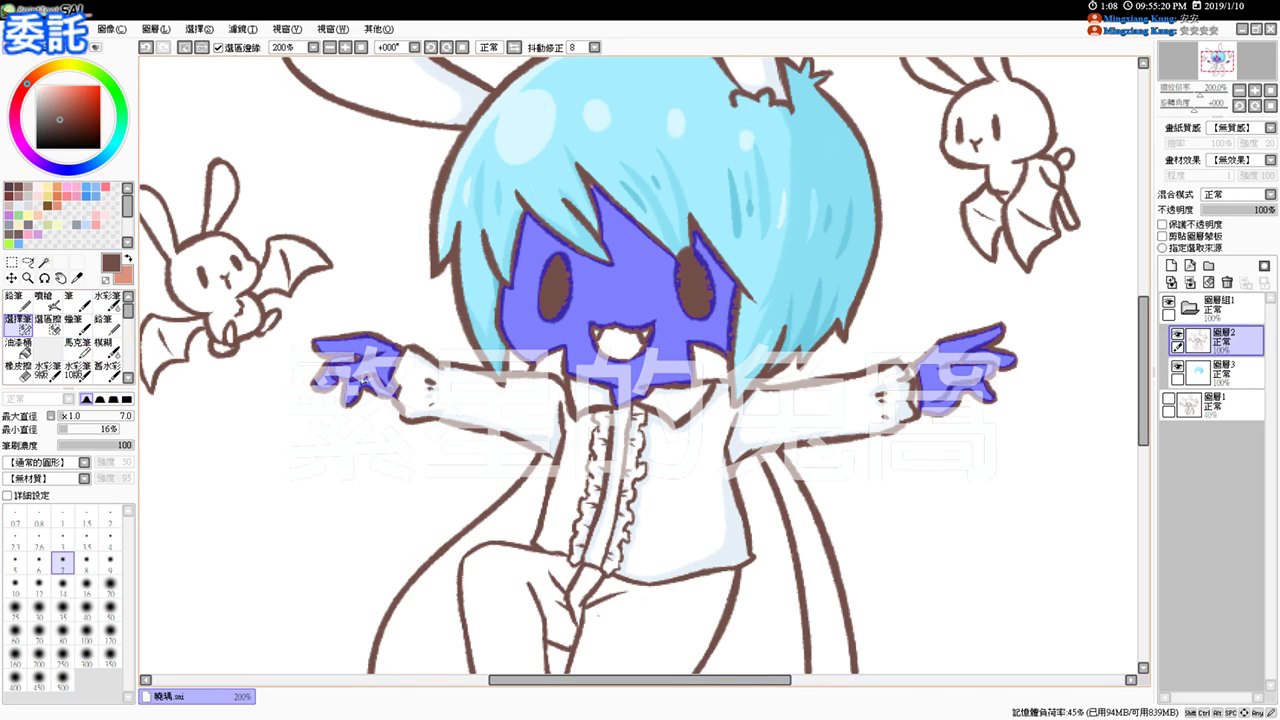
pyautogui.moveTo(817, 411); pyautogui.dragTo(739, 409)
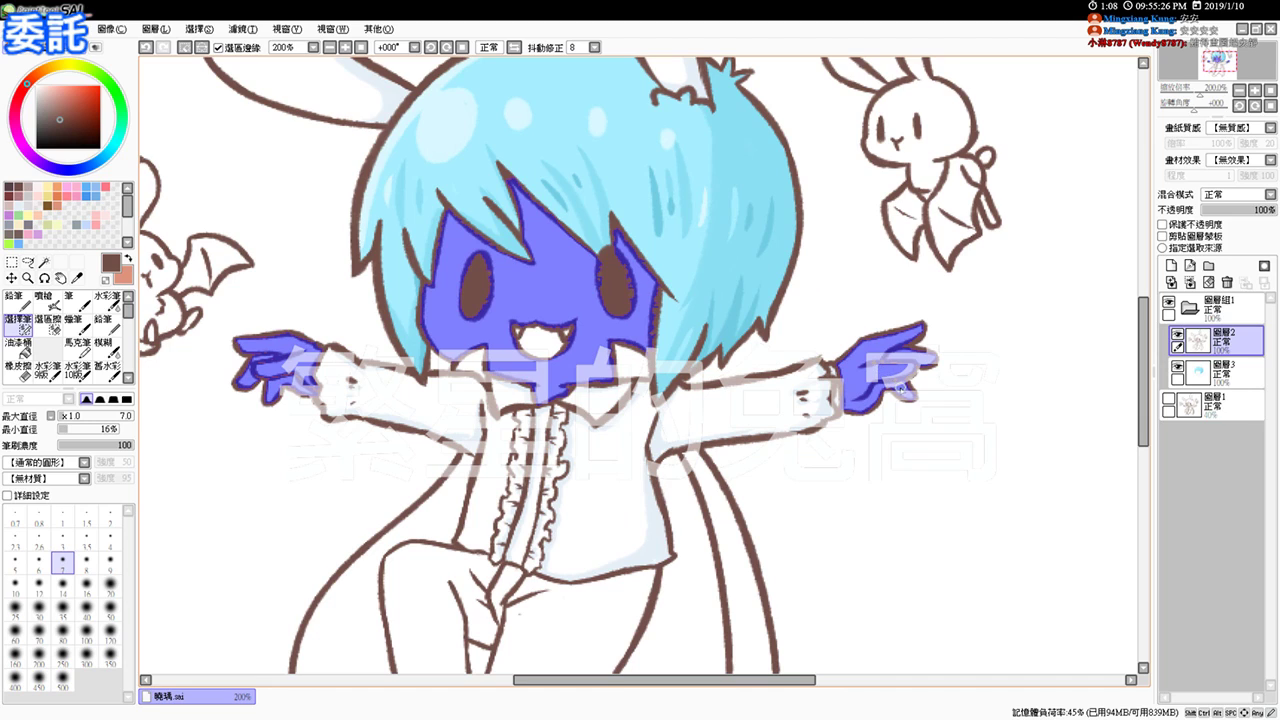
pyautogui.moveTo(850, 421); pyautogui.dragTo(873, 396)
# Step: Fill the selected face and hands with very pale pink on the colour layer 圖層3
pyautogui.click(41, 186)
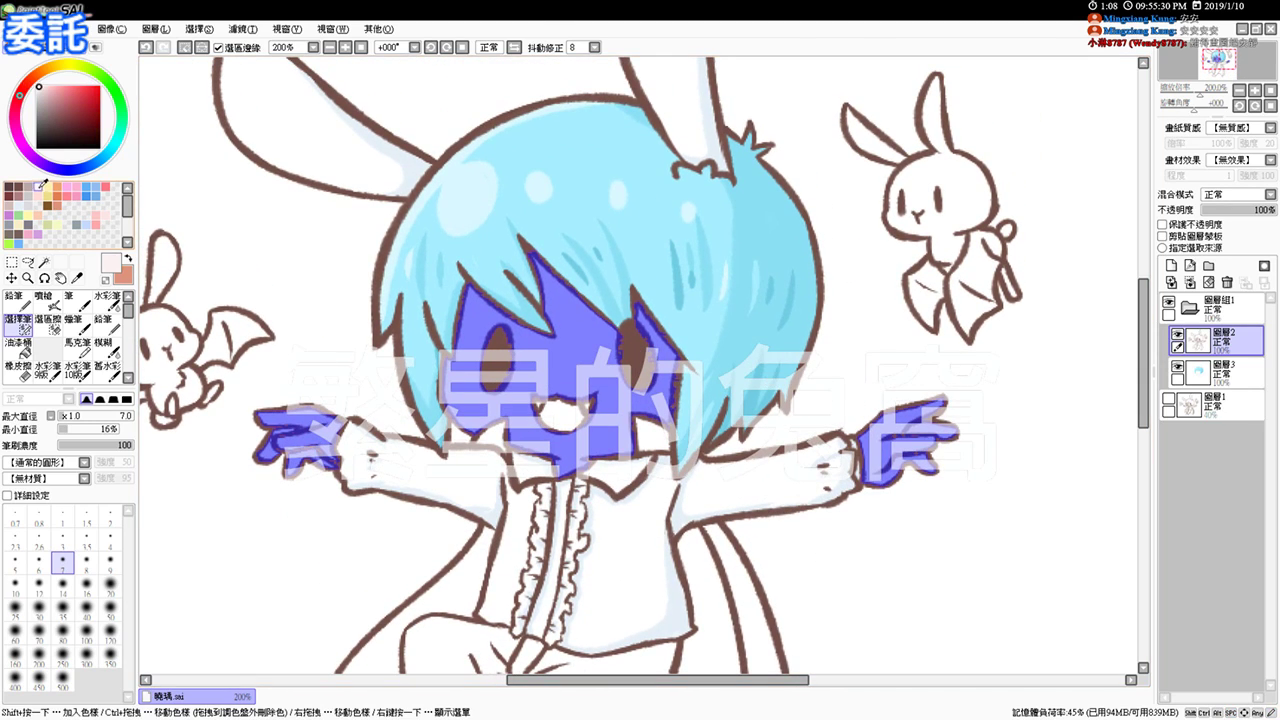
pyautogui.click(1205, 375)
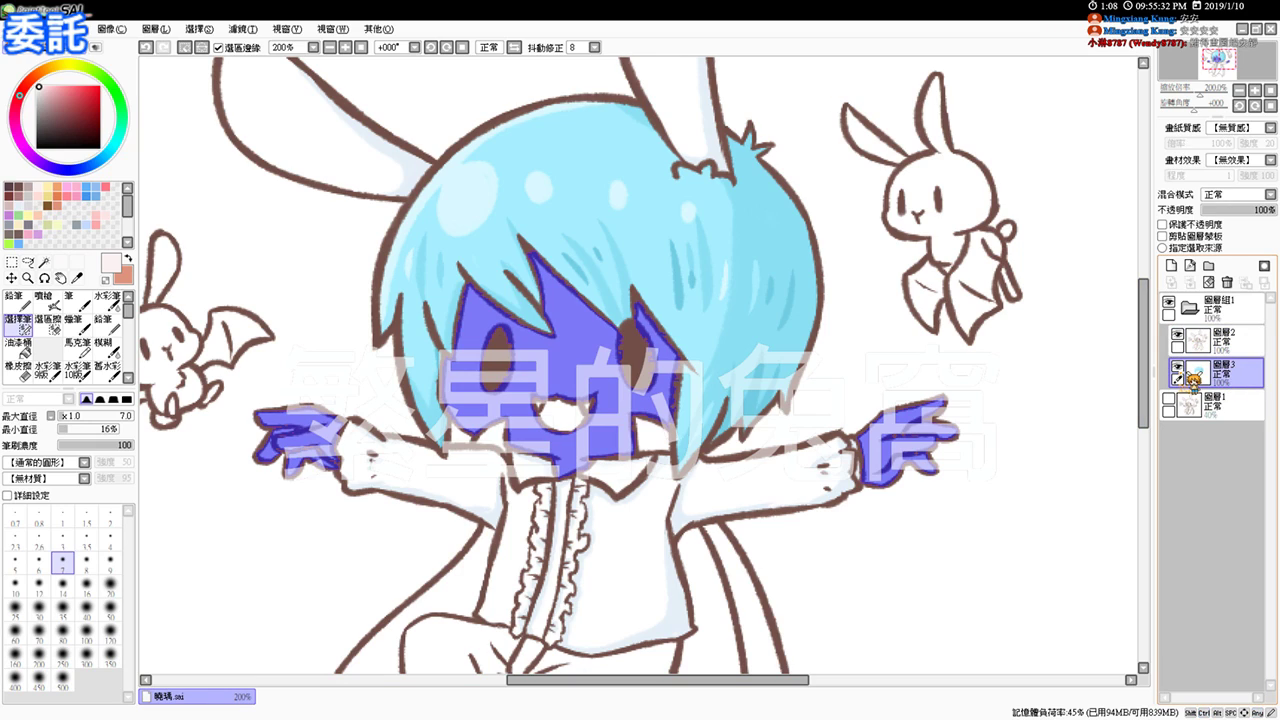
# Step: Set the colour to light pink and airbrush shadows on the face beneath the fringe and side hair and on the neck
pyautogui.click(45, 197)
pyautogui.click(50, 300)
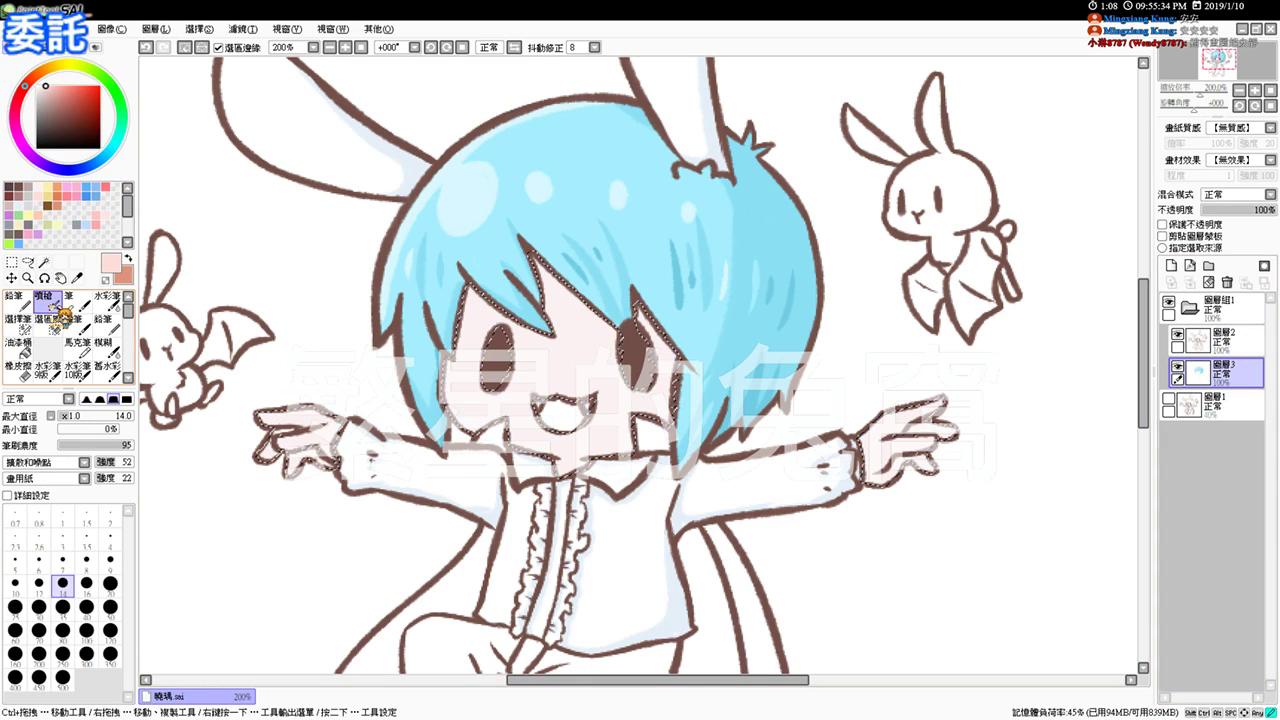
pyautogui.hotkey('ctrl', '+')
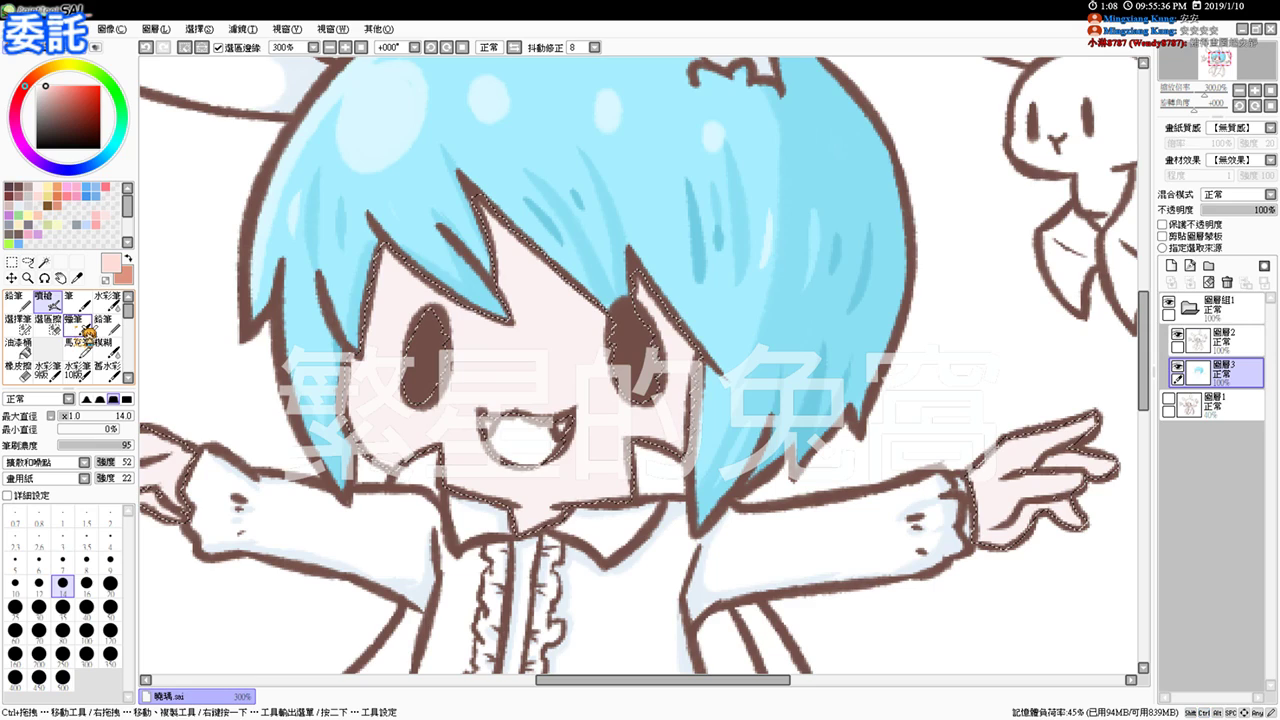
pyautogui.moveTo(406, 244)
pyautogui.mouseDown()
pyautogui.moveTo(372, 324)
pyautogui.moveTo(397, 242)
pyautogui.mouseUp()
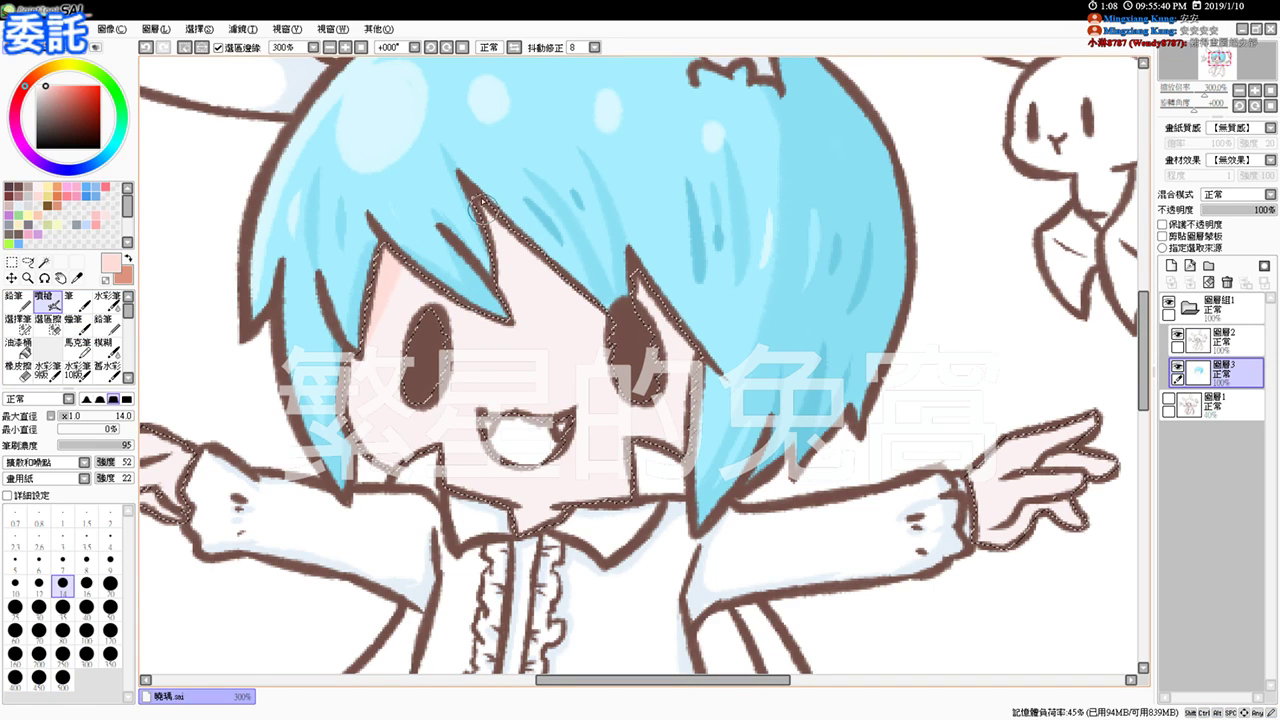
pyautogui.moveTo(481, 190); pyautogui.dragTo(504, 298)
pyautogui.moveTo(506, 217)
pyautogui.mouseDown()
pyautogui.moveTo(535, 262)
pyautogui.moveTo(586, 288)
pyautogui.moveTo(606, 330)
pyautogui.mouseUp()
pyautogui.moveTo(546, 262)
pyautogui.mouseDown()
pyautogui.moveTo(628, 295)
pyautogui.moveTo(624, 318)
pyautogui.moveTo(684, 346)
pyautogui.mouseUp()
pyautogui.scroll(-2, 650, 300)
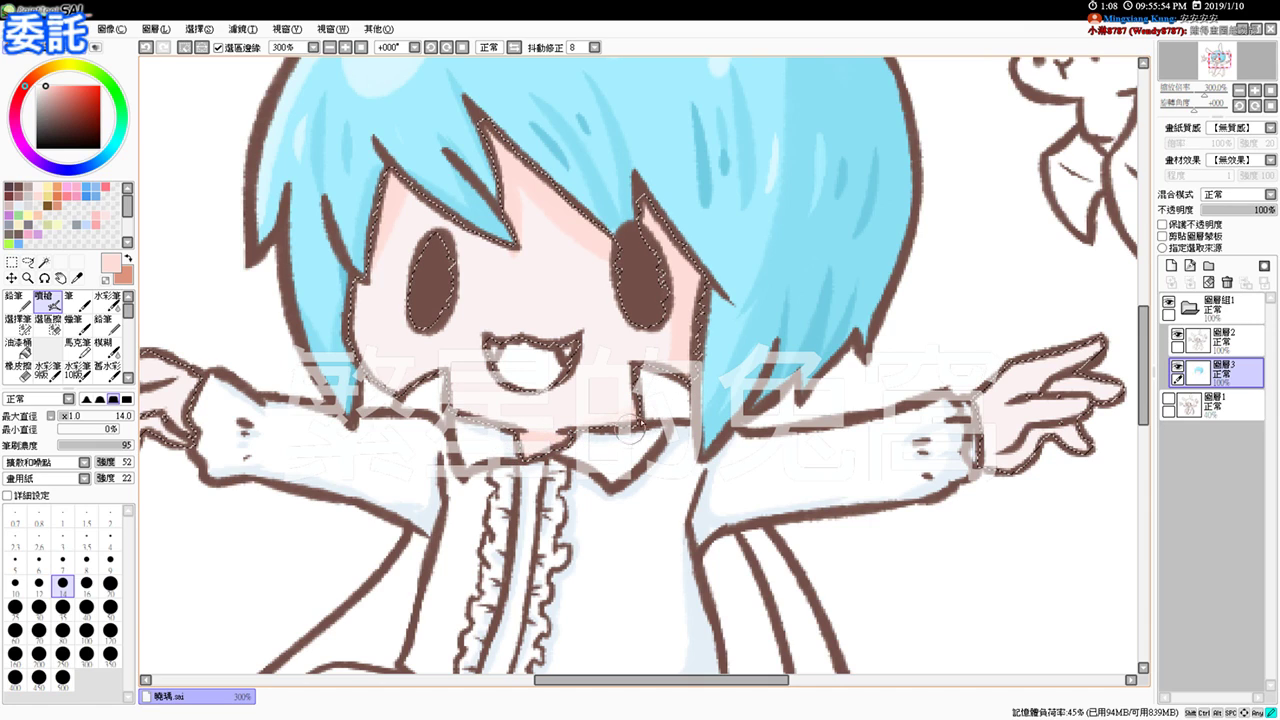
# Step: Airbrush light pink shadows on the palms and fingers of both hands
pyautogui.moveTo(967, 360); pyautogui.dragTo(786, 371)
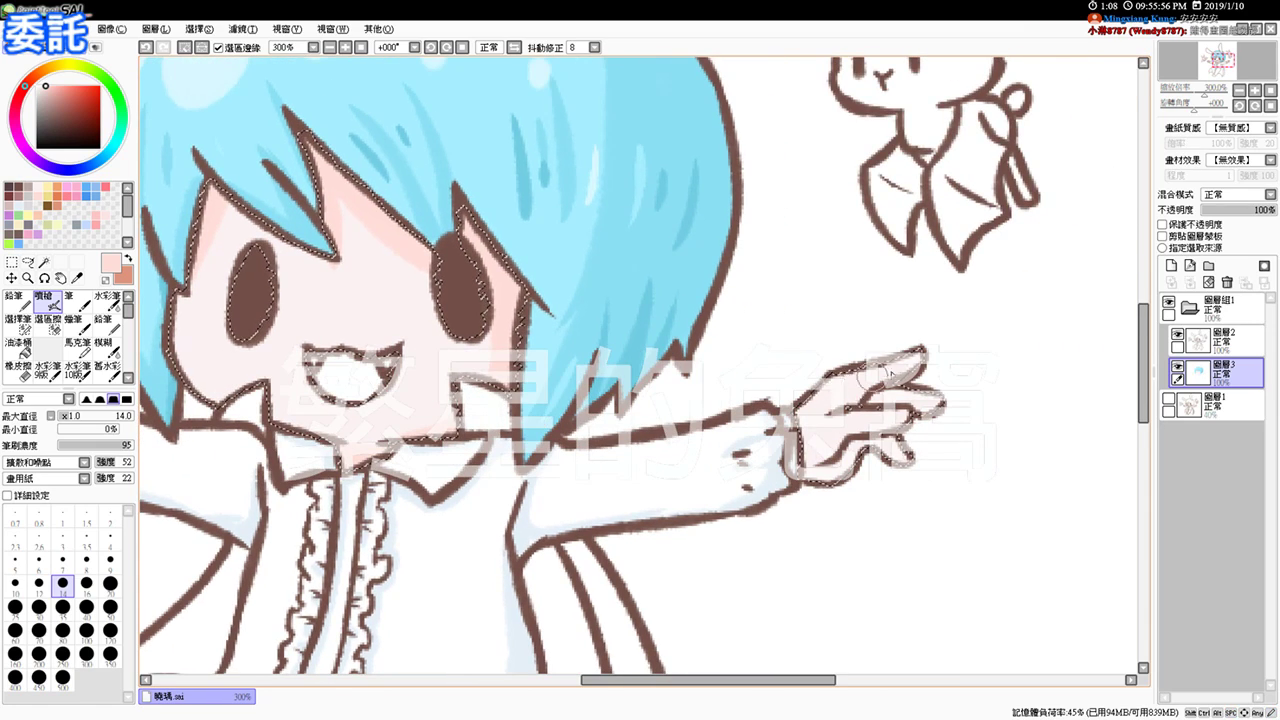
pyautogui.moveTo(912, 347)
pyautogui.mouseDown()
pyautogui.moveTo(856, 408)
pyautogui.moveTo(830, 412)
pyautogui.moveTo(806, 458)
pyautogui.moveTo(806, 445)
pyautogui.moveTo(849, 432)
pyautogui.moveTo(828, 450)
pyautogui.moveTo(910, 416)
pyautogui.moveTo(890, 416)
pyautogui.moveTo(903, 430)
pyautogui.moveTo(824, 473)
pyautogui.mouseUp()
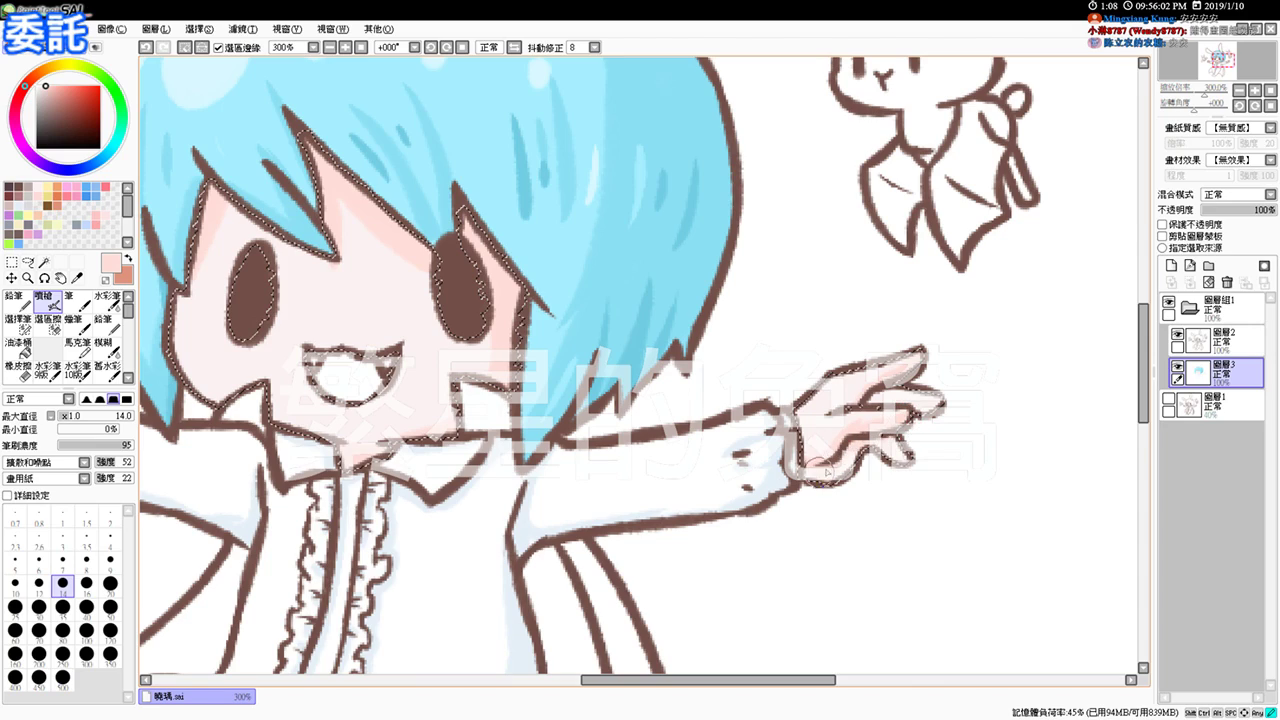
pyautogui.moveTo(876, 395); pyautogui.dragTo(888, 392)
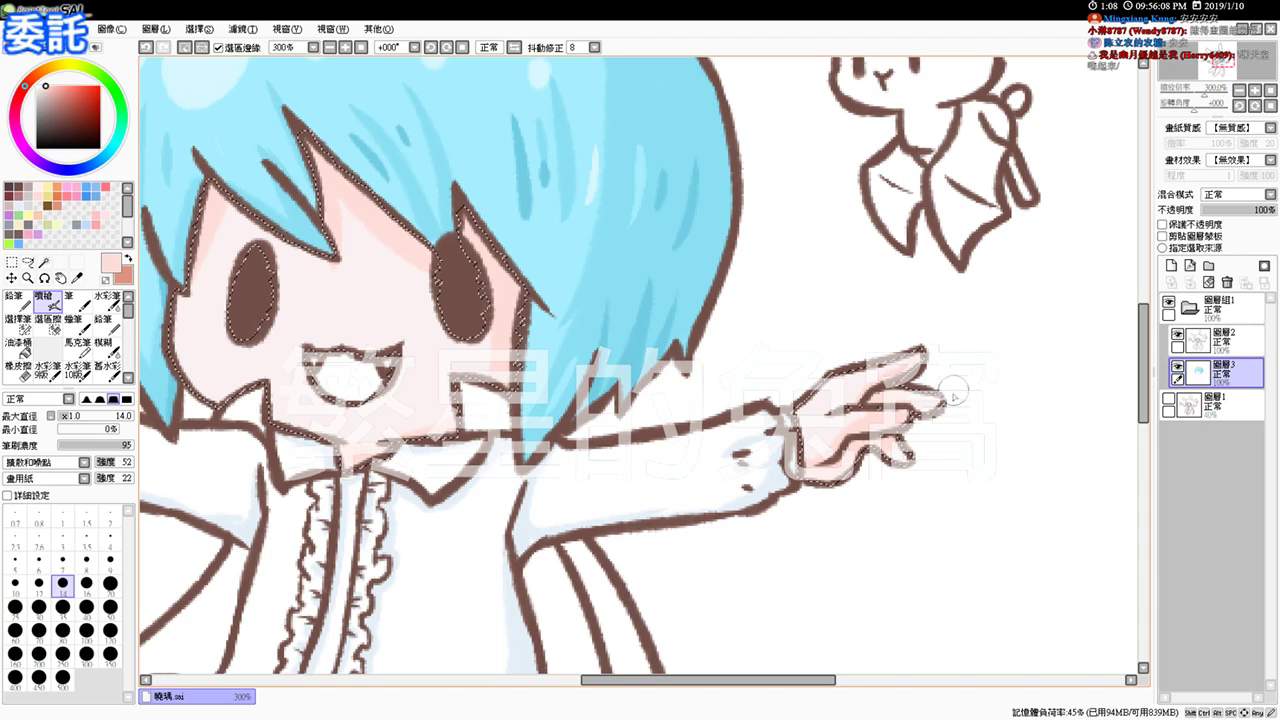
pyautogui.moveTo(924, 411)
pyautogui.mouseDown()
pyautogui.moveTo(908, 404)
pyautogui.moveTo(938, 393)
pyautogui.mouseUp()
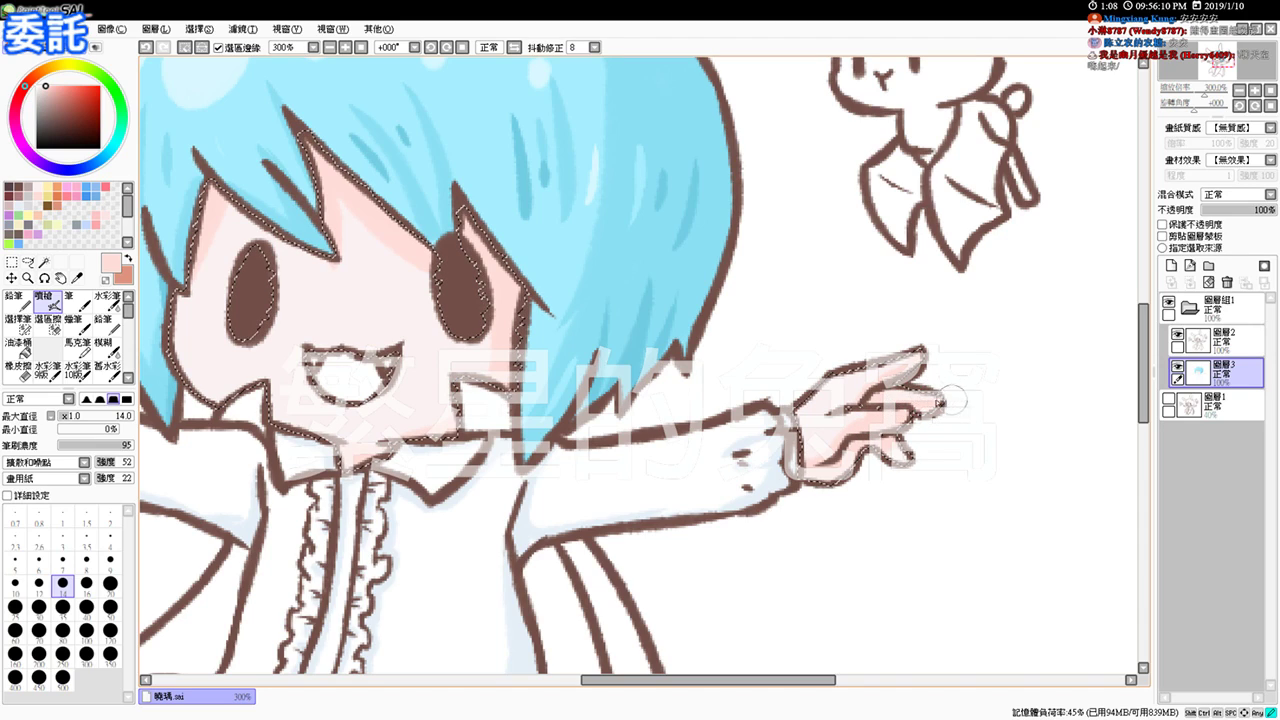
pyautogui.moveTo(808, 505); pyautogui.dragTo(903, 440)
pyautogui.moveTo(788, 484); pyautogui.dragTo(1040, 485)
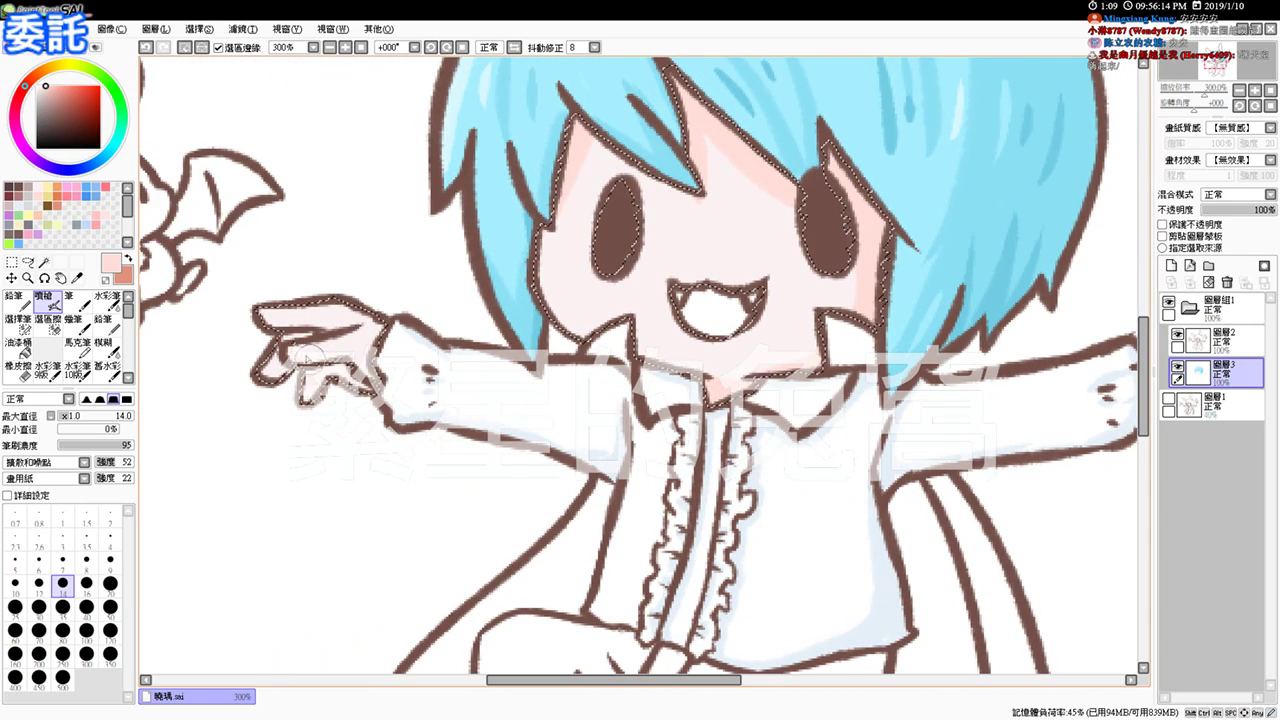
pyautogui.moveTo(301, 347); pyautogui.dragTo(342, 352)
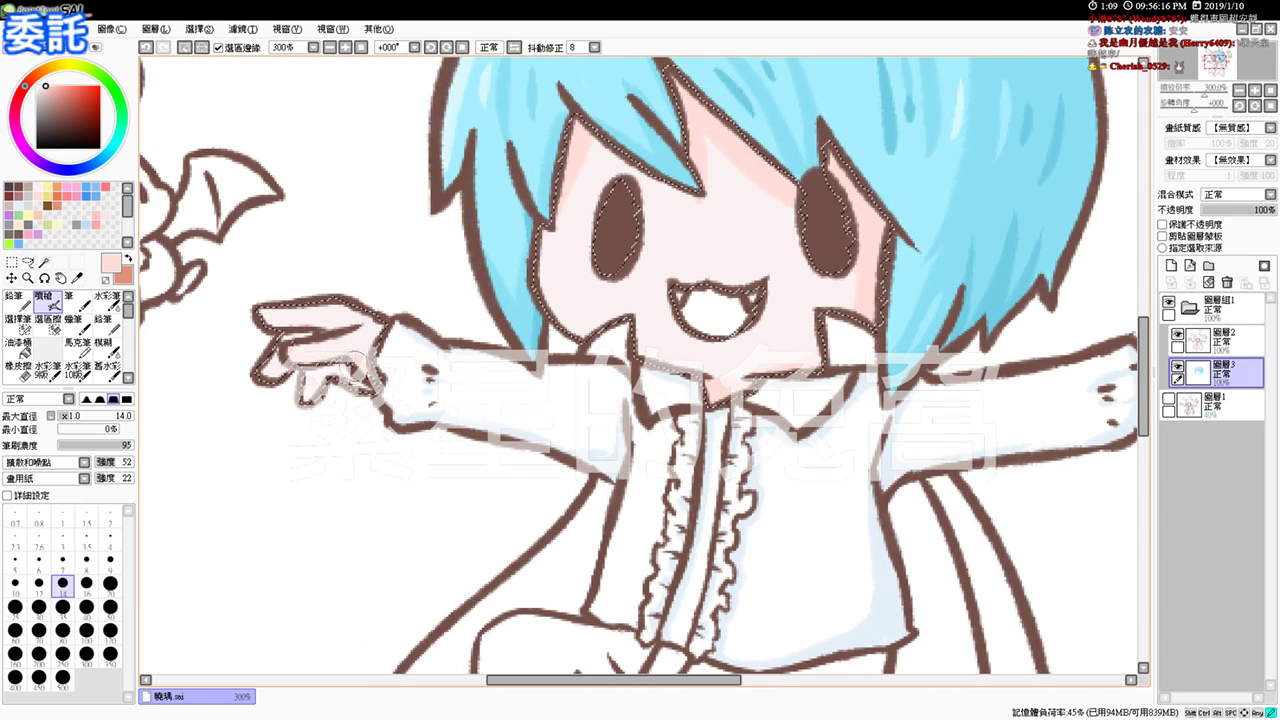
pyautogui.moveTo(286, 378); pyautogui.dragTo(273, 378)
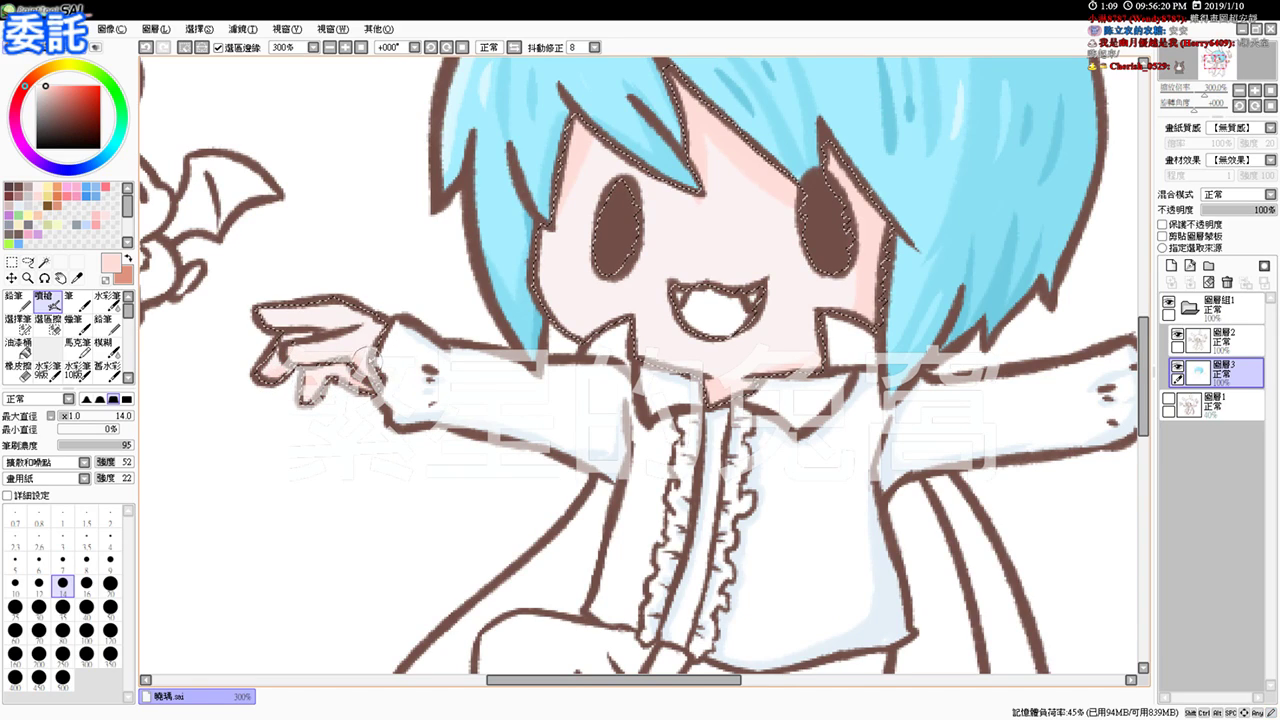
# Step: Airbrush a second layer of slightly deeper pink shadows on the face beneath the hair, the neck and both hands
pyautogui.moveTo(647, 229); pyautogui.dragTo(345, 368)
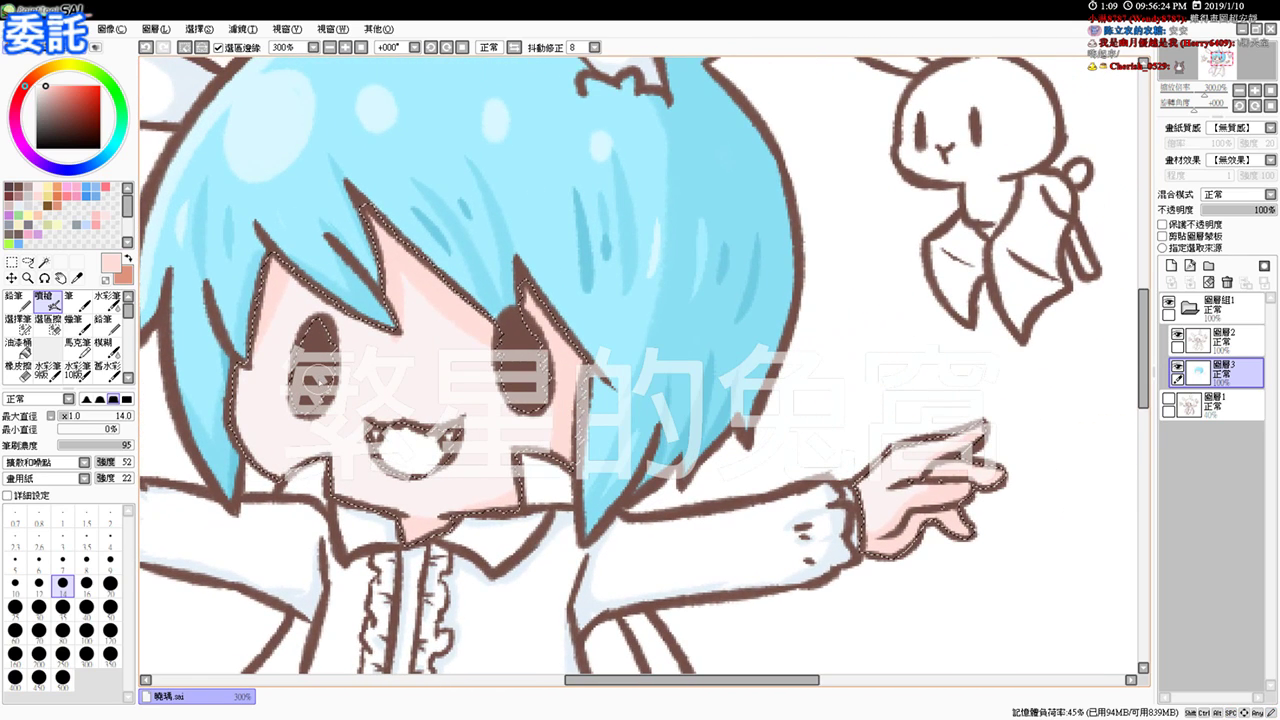
pyautogui.moveTo(236, 313); pyautogui.dragTo(254, 287)
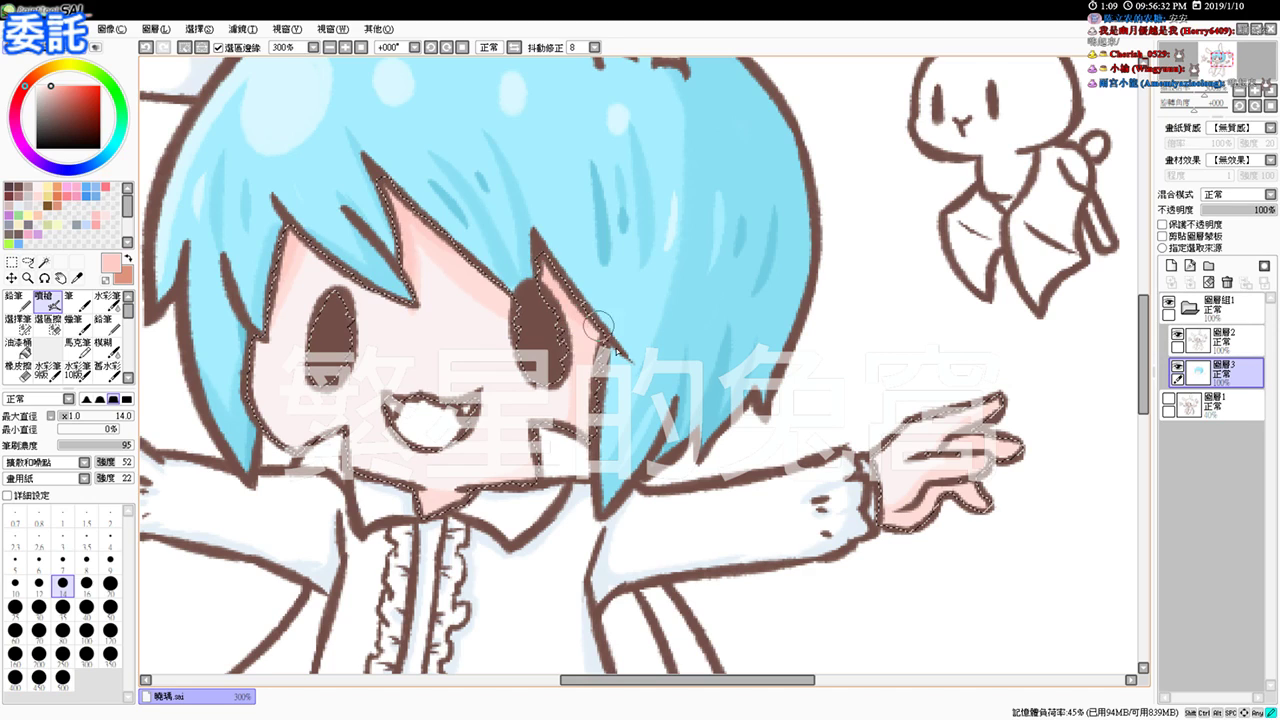
pyautogui.moveTo(505, 515); pyautogui.dragTo(474, 382)
pyautogui.moveTo(799, 353)
pyautogui.mouseDown()
pyautogui.moveTo(875, 359)
pyautogui.moveTo(829, 363)
pyautogui.moveTo(893, 358)
pyautogui.moveTo(837, 365)
pyautogui.moveTo(895, 362)
pyautogui.mouseUp()
pyautogui.moveTo(782, 478); pyautogui.dragTo(839, 349)
pyautogui.moveTo(773, 429)
pyautogui.mouseDown()
pyautogui.moveTo(860, 409)
pyautogui.moveTo(910, 534)
pyautogui.moveTo(966, 603)
pyautogui.mouseUp()
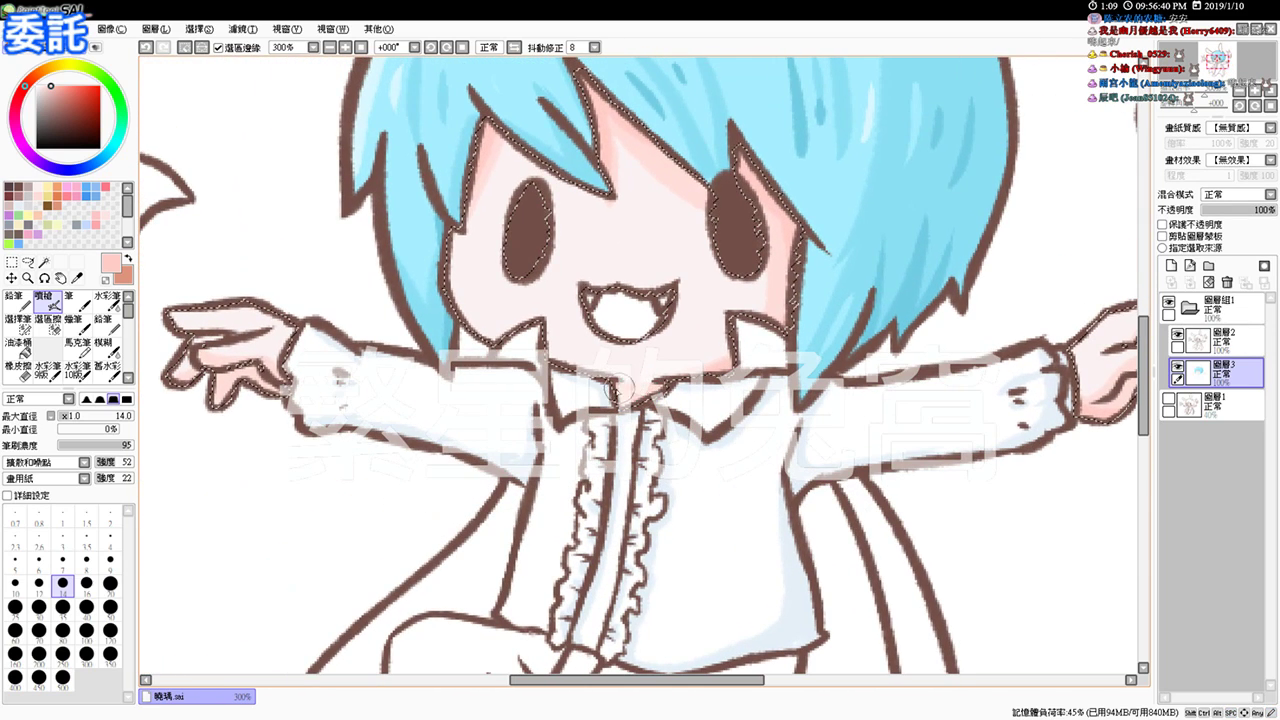
pyautogui.moveTo(615, 468); pyautogui.dragTo(659, 500)
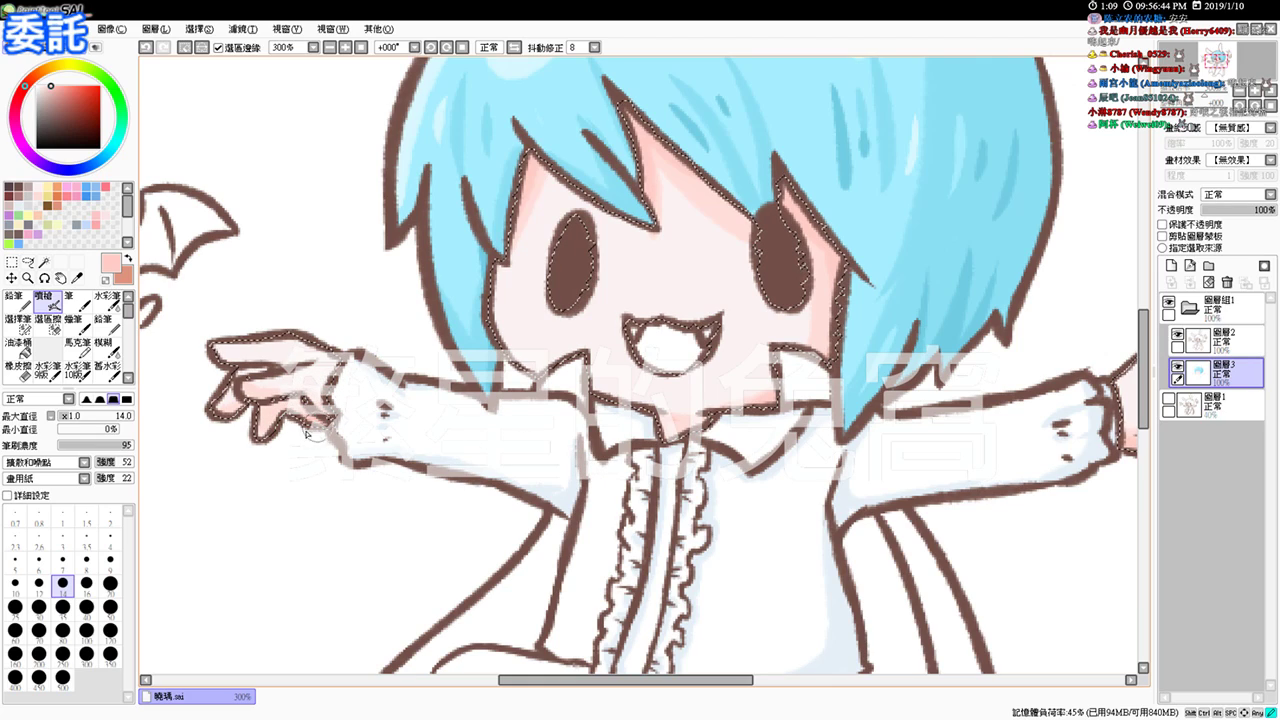
pyautogui.moveTo(269, 412); pyautogui.dragTo(293, 428)
pyautogui.moveTo(488, 416); pyautogui.dragTo(411, 506)
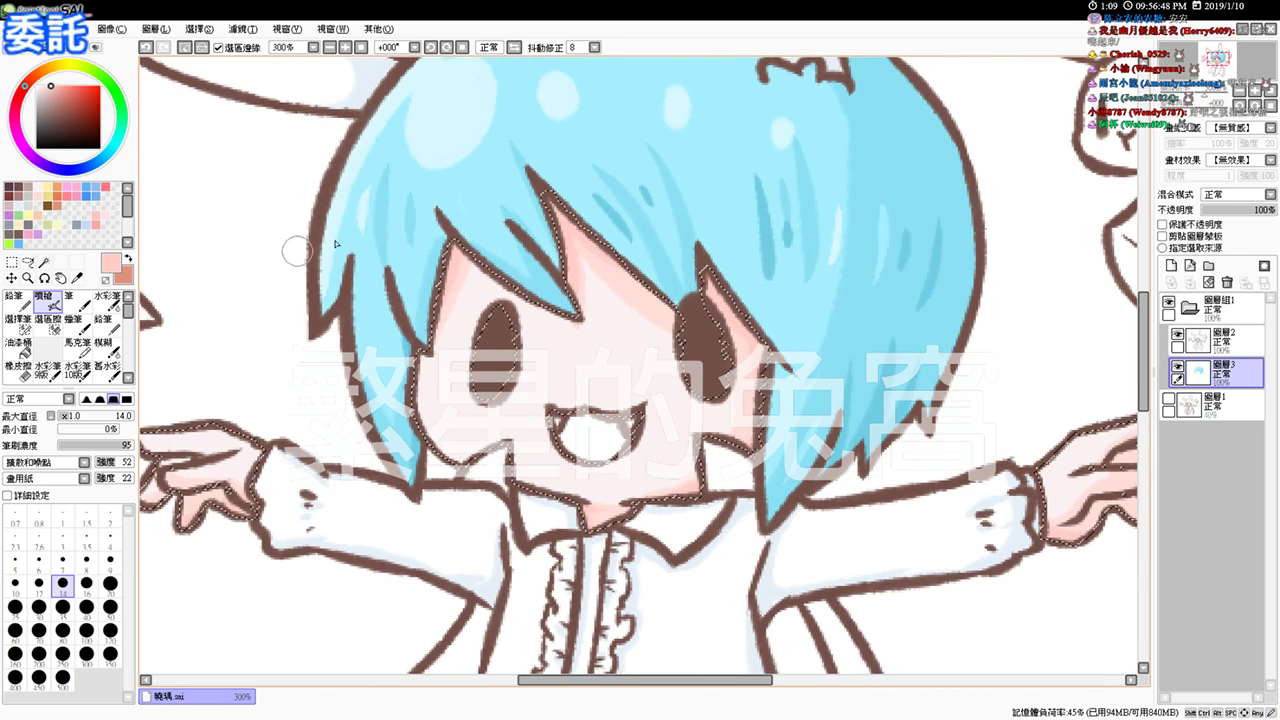
# Step: Blend the edges of the pink face shadows with the watercolour brush, using skin tones sampled from the face
pyautogui.click(108, 300)
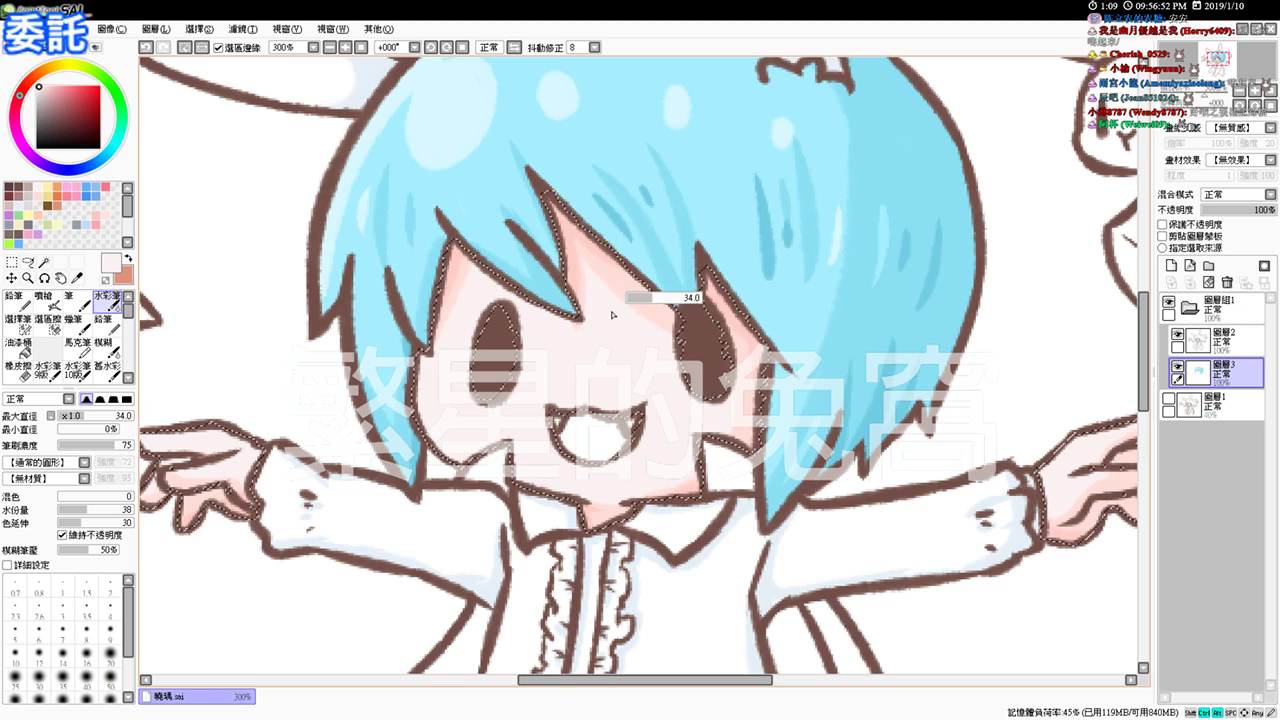
pyautogui.keyDown('alt'); pyautogui.click(629, 282); pyautogui.keyUp('alt')
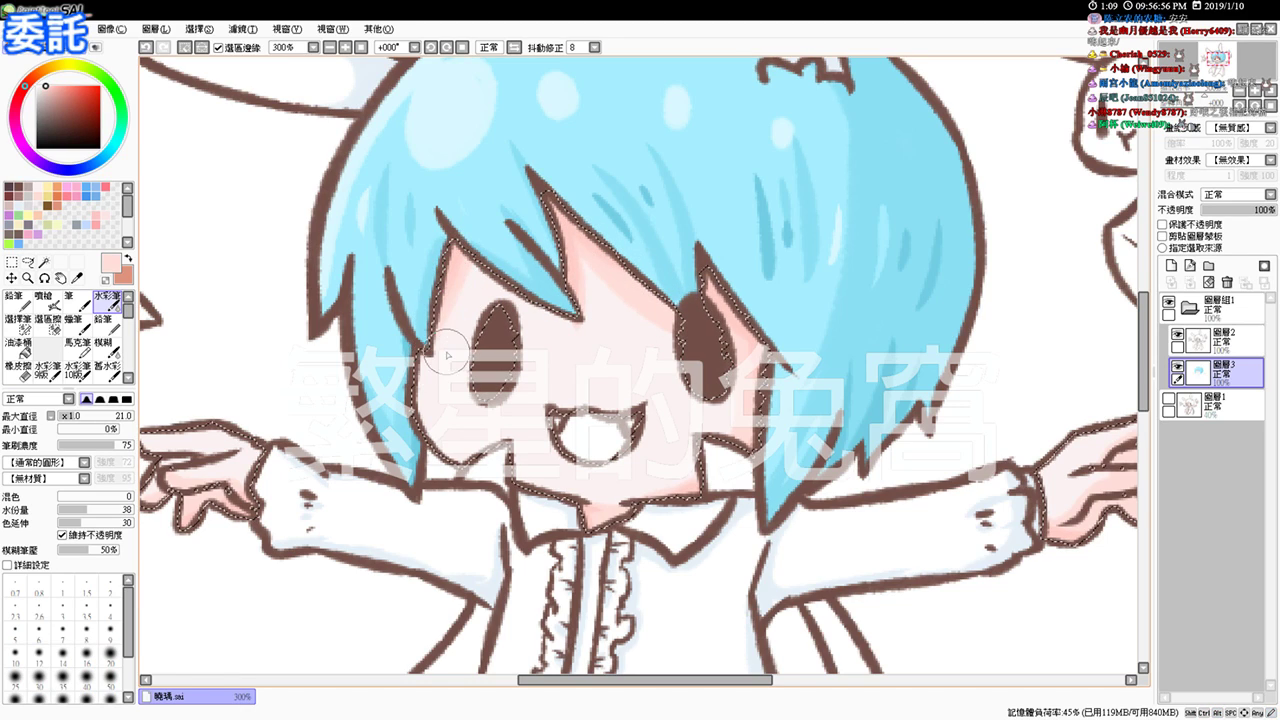
pyautogui.keyDown('alt'); pyautogui.click(718, 392); pyautogui.keyUp('alt')
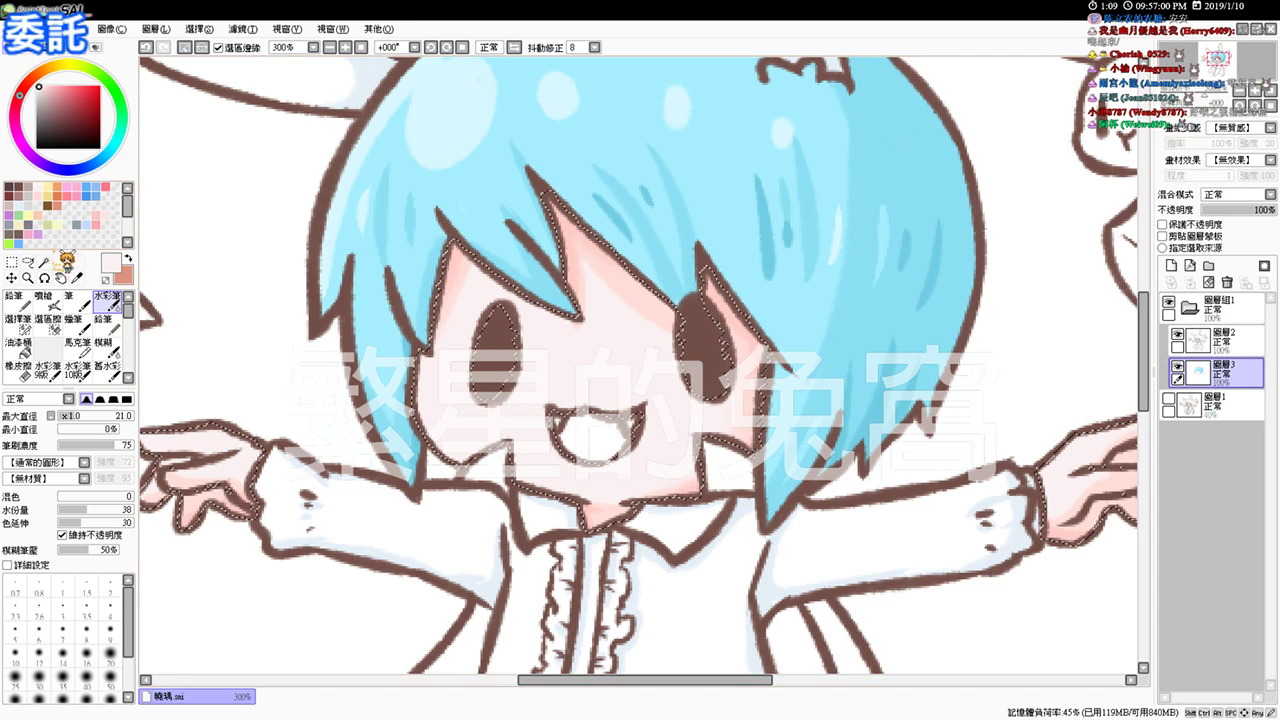
# Step: Airbrush salmon pink blush on both cheeks at brush size 15
pyautogui.click(105, 218)
pyautogui.click(44, 300)
pyautogui.moveTo(432, 408); pyautogui.dragTo(428, 427)
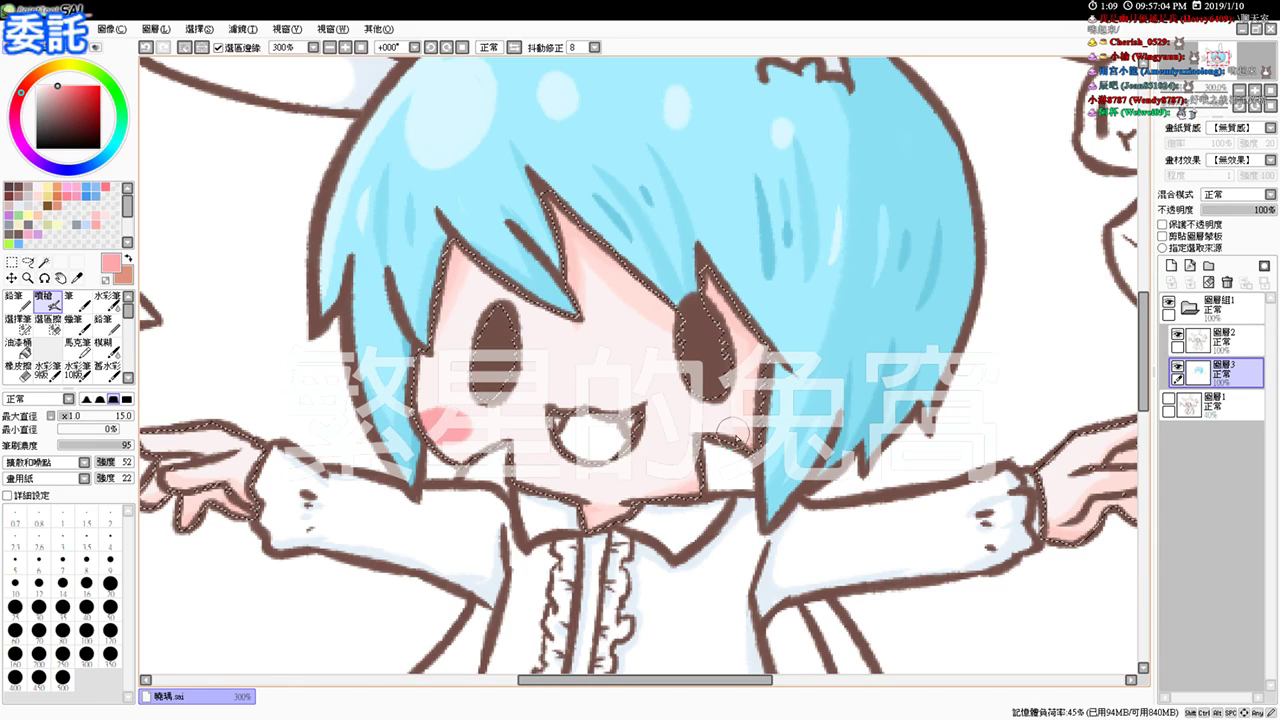
pyautogui.moveTo(745, 430); pyautogui.dragTo(738, 431)
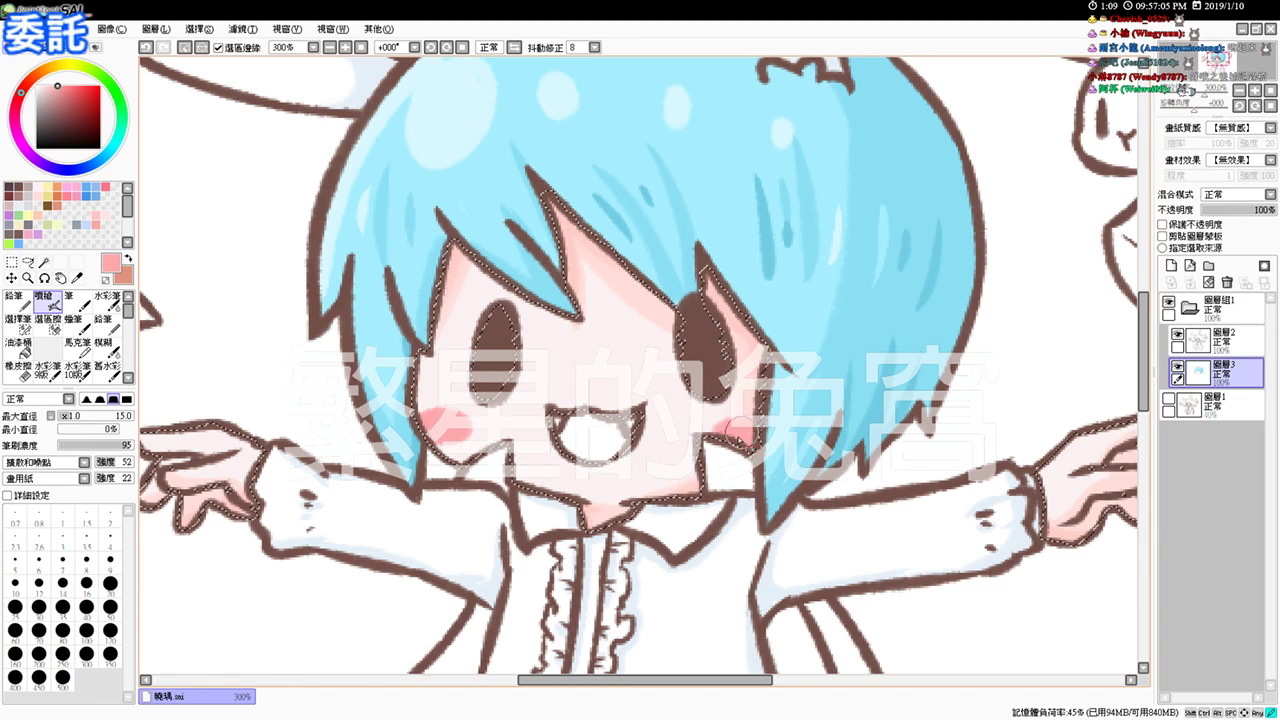
# Step: Soften the blush edges on both cheeks into the pale skin tone with the watercolour brush at size 16
pyautogui.click(107, 297)
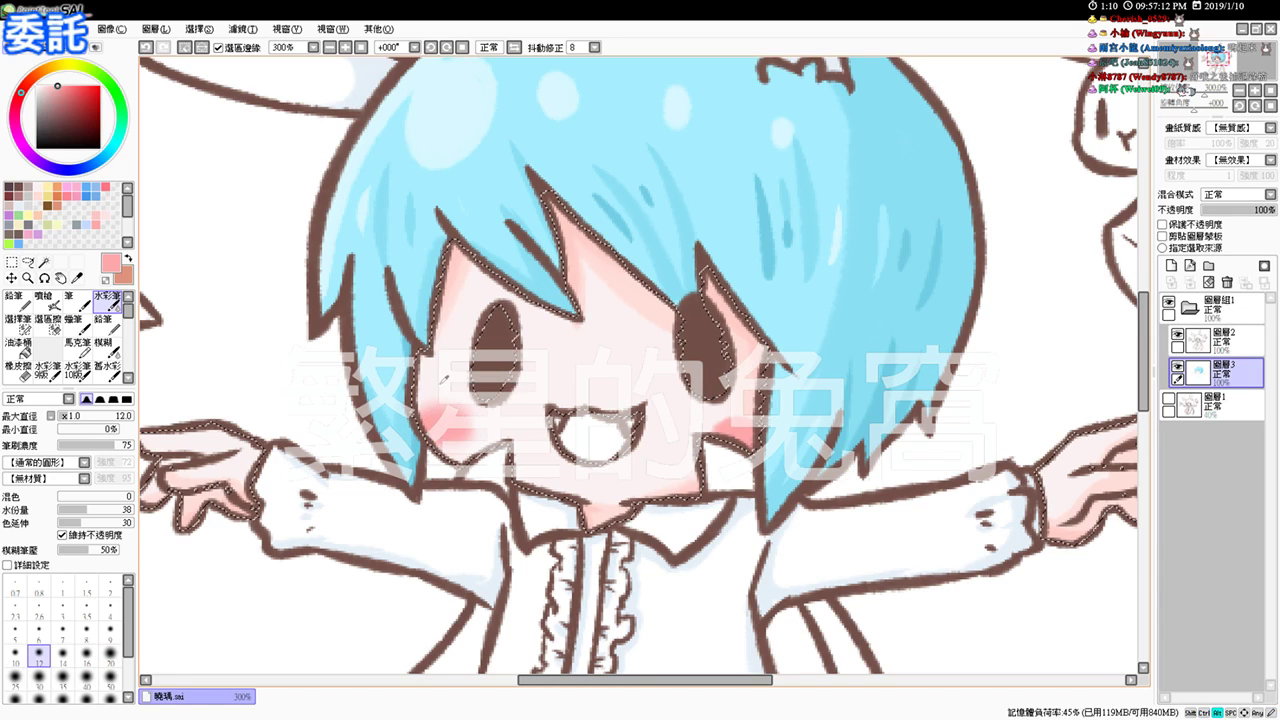
pyautogui.moveTo(433, 390); pyautogui.dragTo(445, 390)
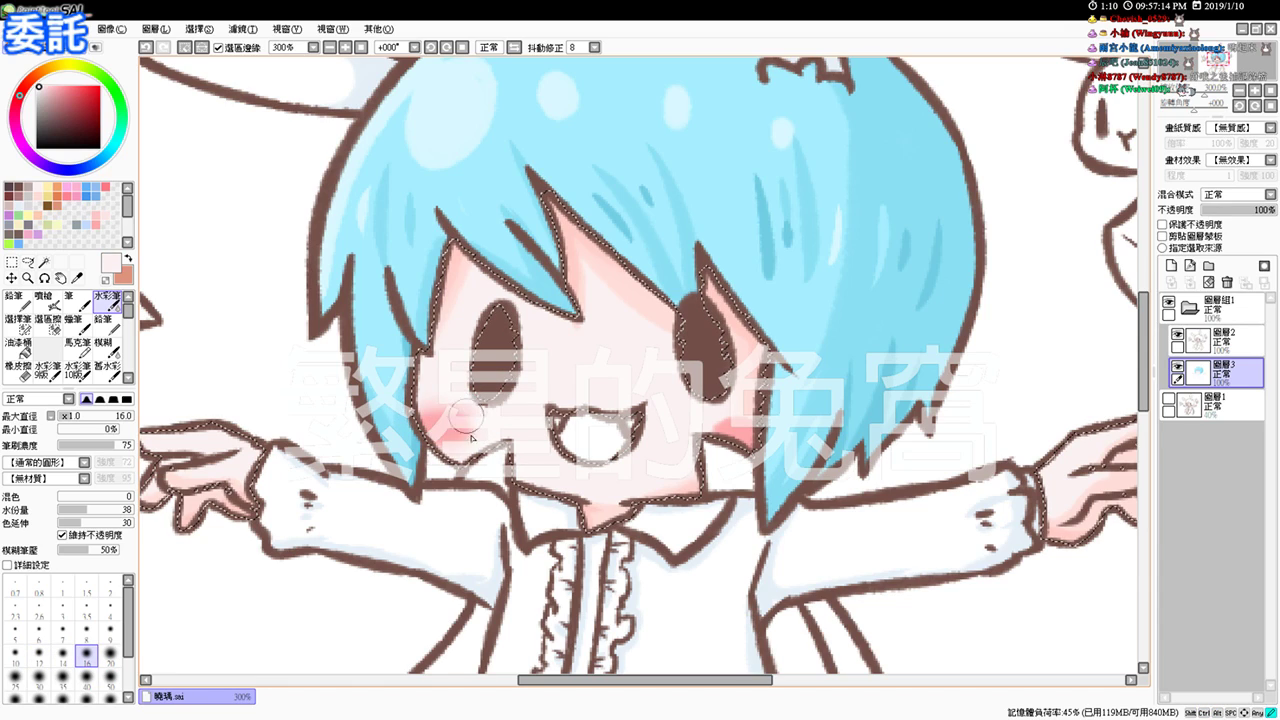
pyautogui.moveTo(452, 444); pyautogui.dragTo(468, 446)
pyautogui.moveTo(716, 436); pyautogui.dragTo(735, 420)
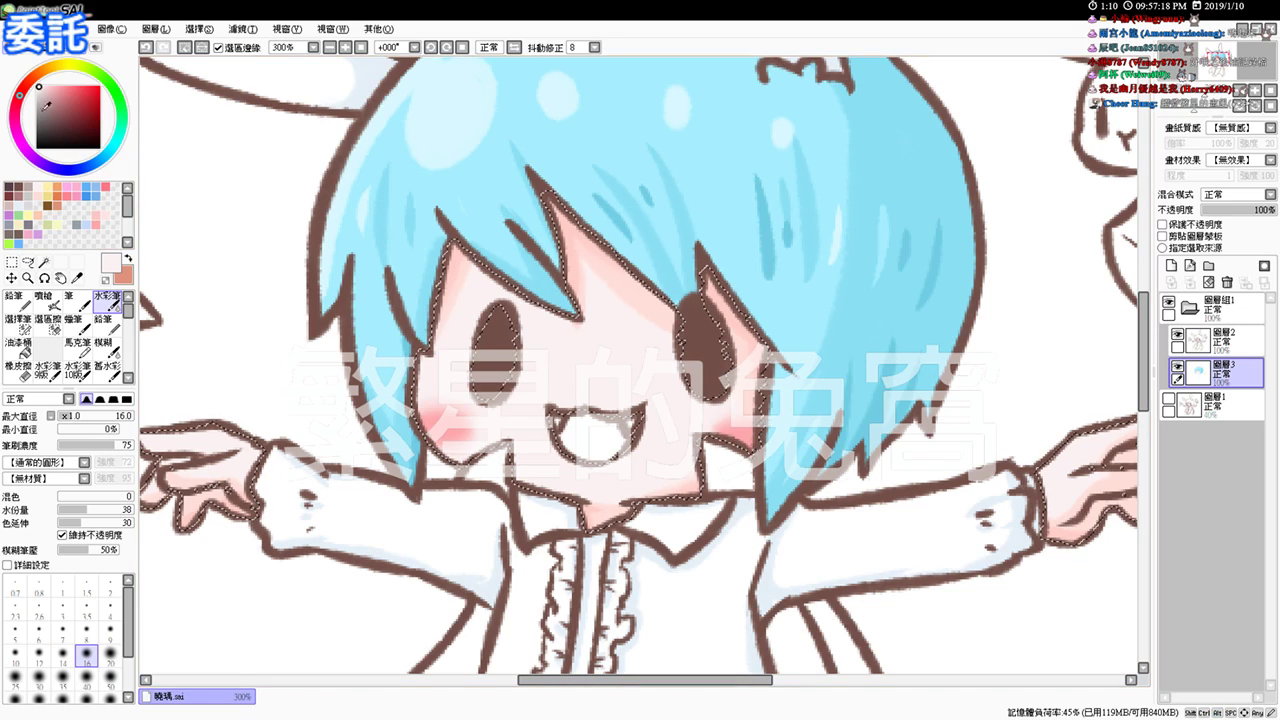
# Step: Dot small white highlights on both blushed cheeks with the size 6 pencil and clear the selection
pyautogui.click(17, 300)
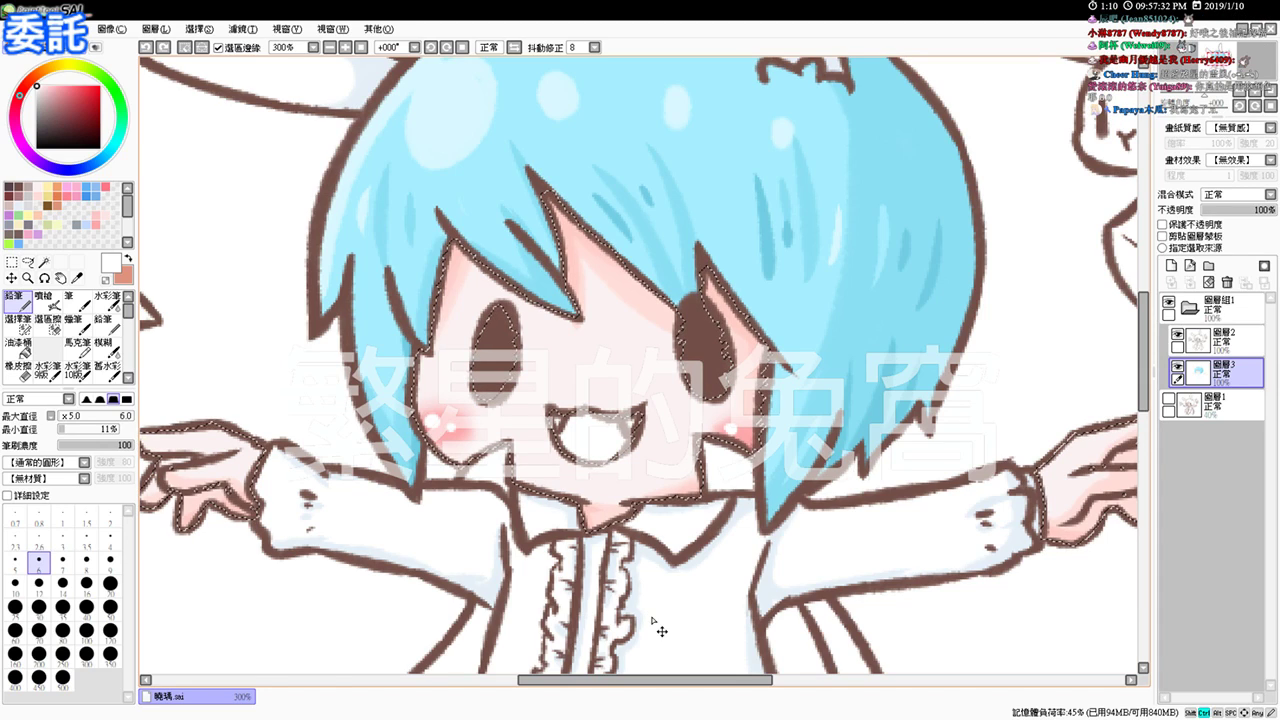
pyautogui.hotkey('ctrl', 'd')
pyautogui.moveTo(471, 385); pyautogui.dragTo(487, 328)
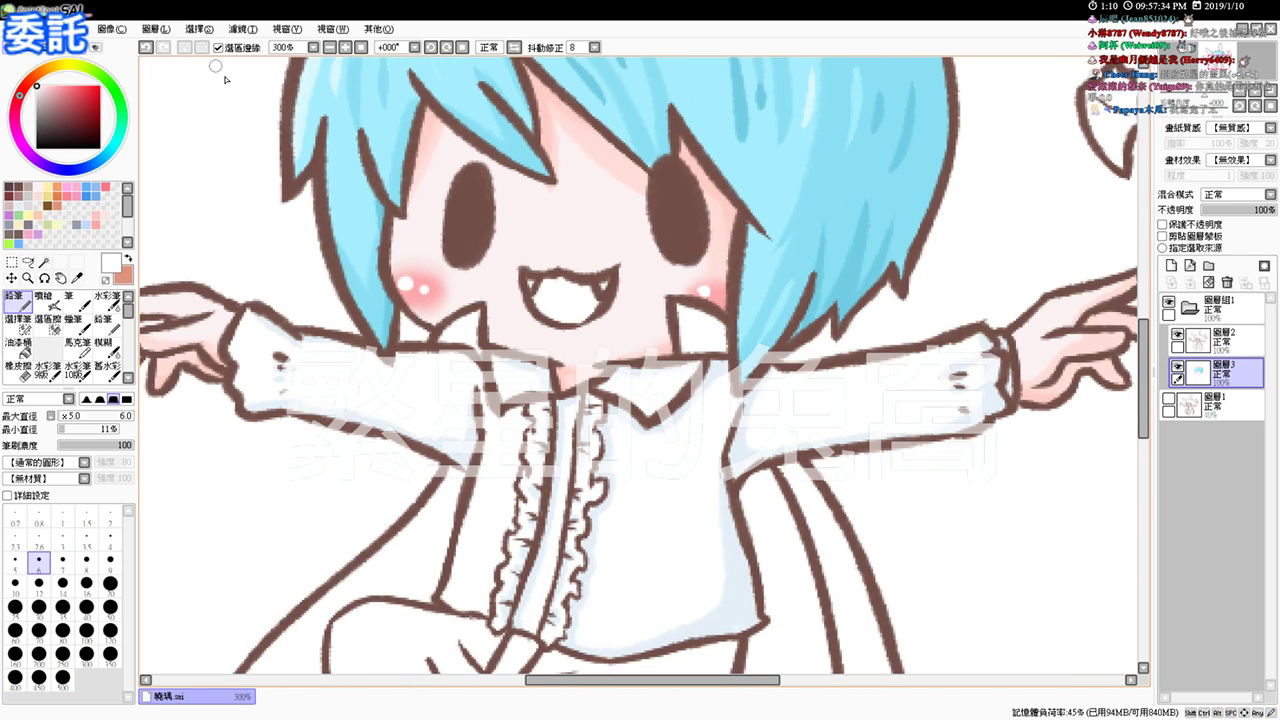
# Step: Select the two raised collar pieces, the cape's outer strip, the sock and the shoe with the Magic Wand and fill them with greyish brown
pyautogui.click(362, 48)
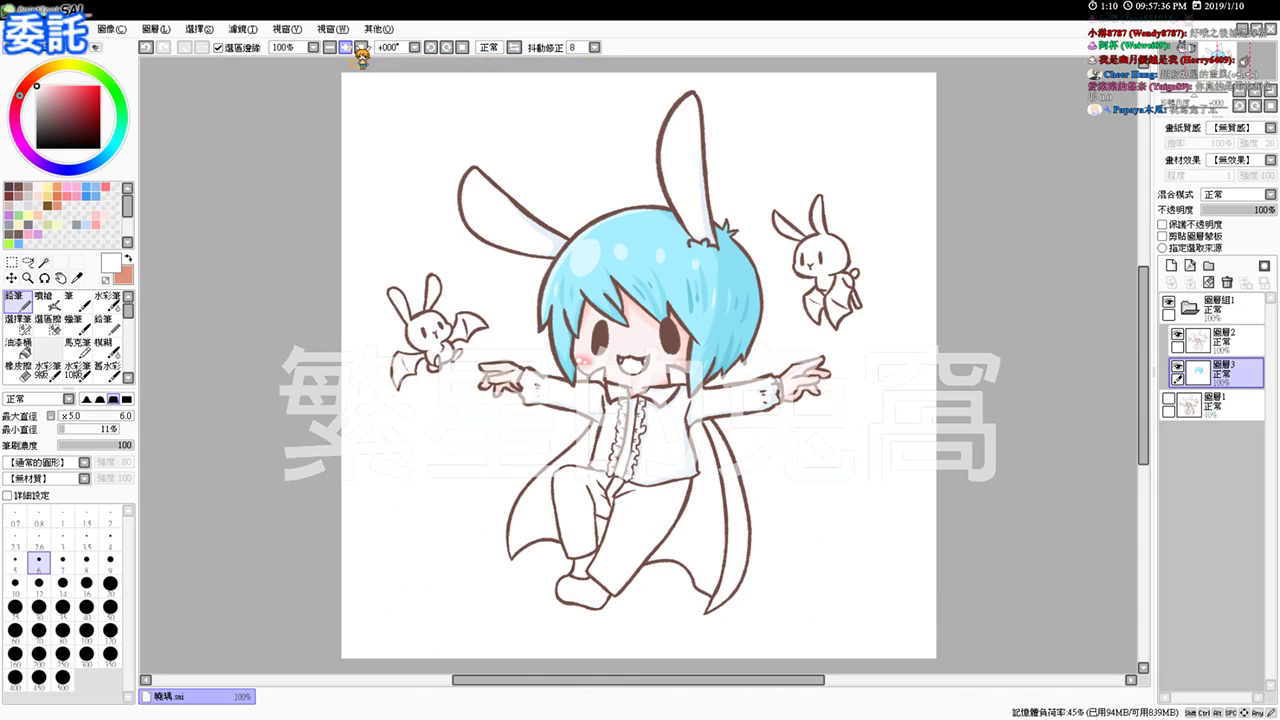
pyautogui.click(347, 48)
pyautogui.click(347, 48)
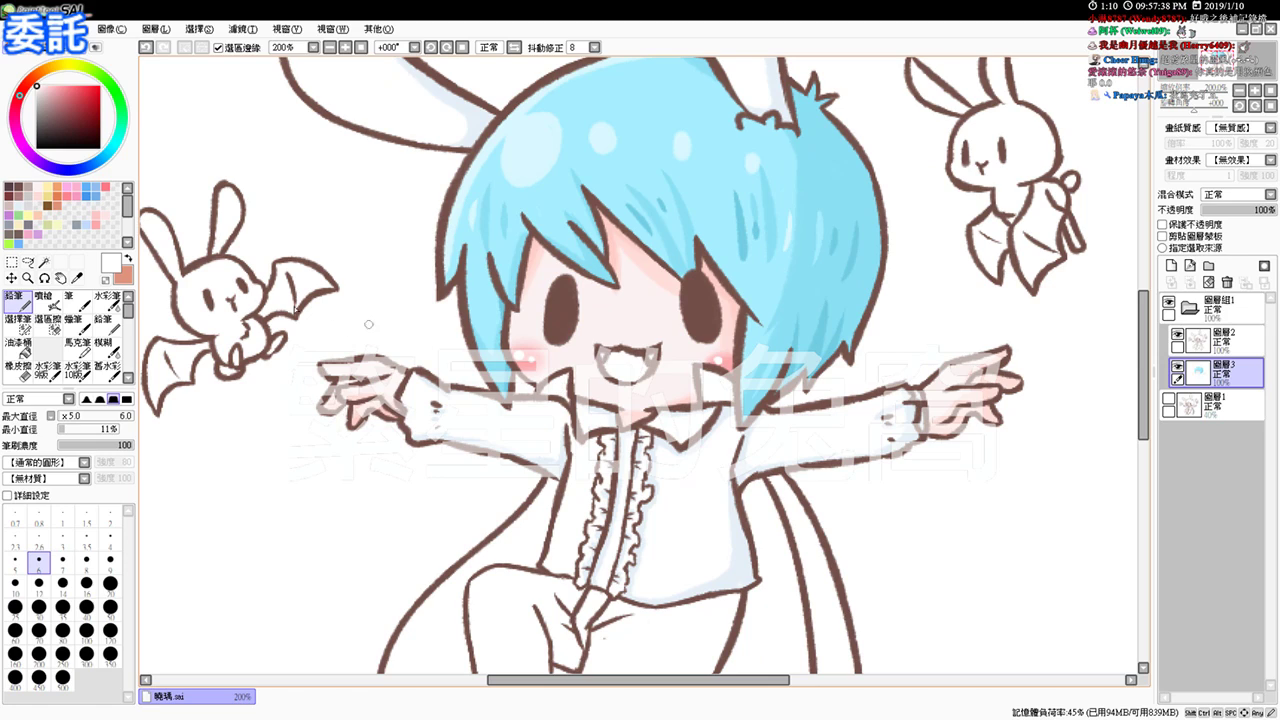
pyautogui.click(44, 262)
pyautogui.click(555, 390)
pyautogui.click(718, 388)
pyautogui.moveTo(828, 598); pyautogui.dragTo(780, 458)
pyautogui.click(780, 458)
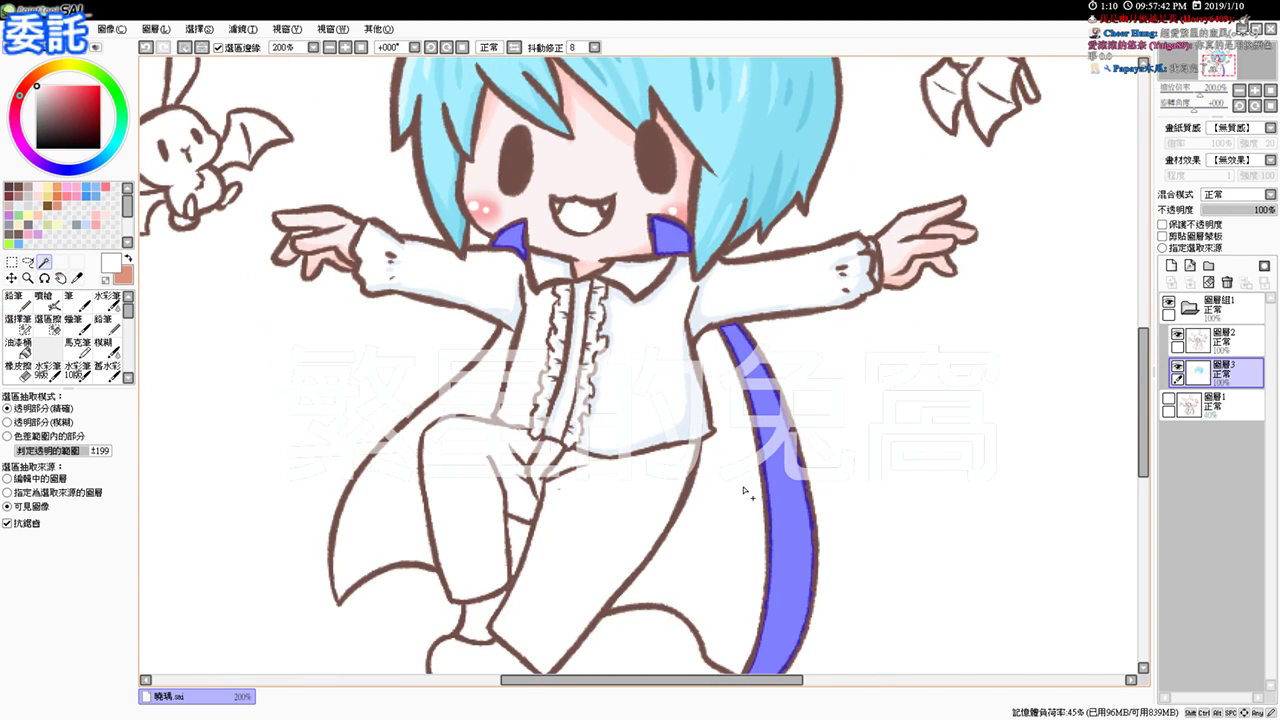
pyautogui.click(473, 611)
pyautogui.moveTo(480, 626); pyautogui.dragTo(506, 646)
pyautogui.click(490, 571)
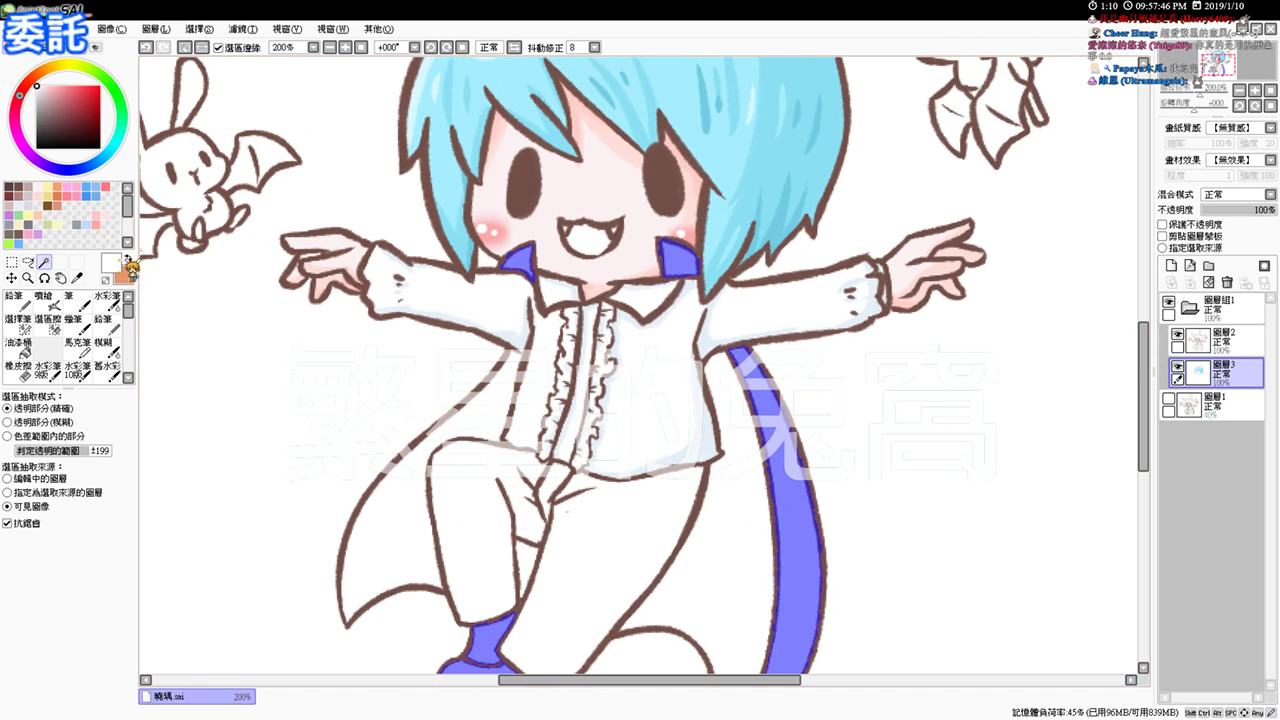
pyautogui.click(28, 225)
pyautogui.hotkey('ctrl', 'f')
# Step: Airbrush darker brown shadows on the collar pieces and along the edges of the cape's outer strip at brush size 15
pyautogui.click(50, 303)
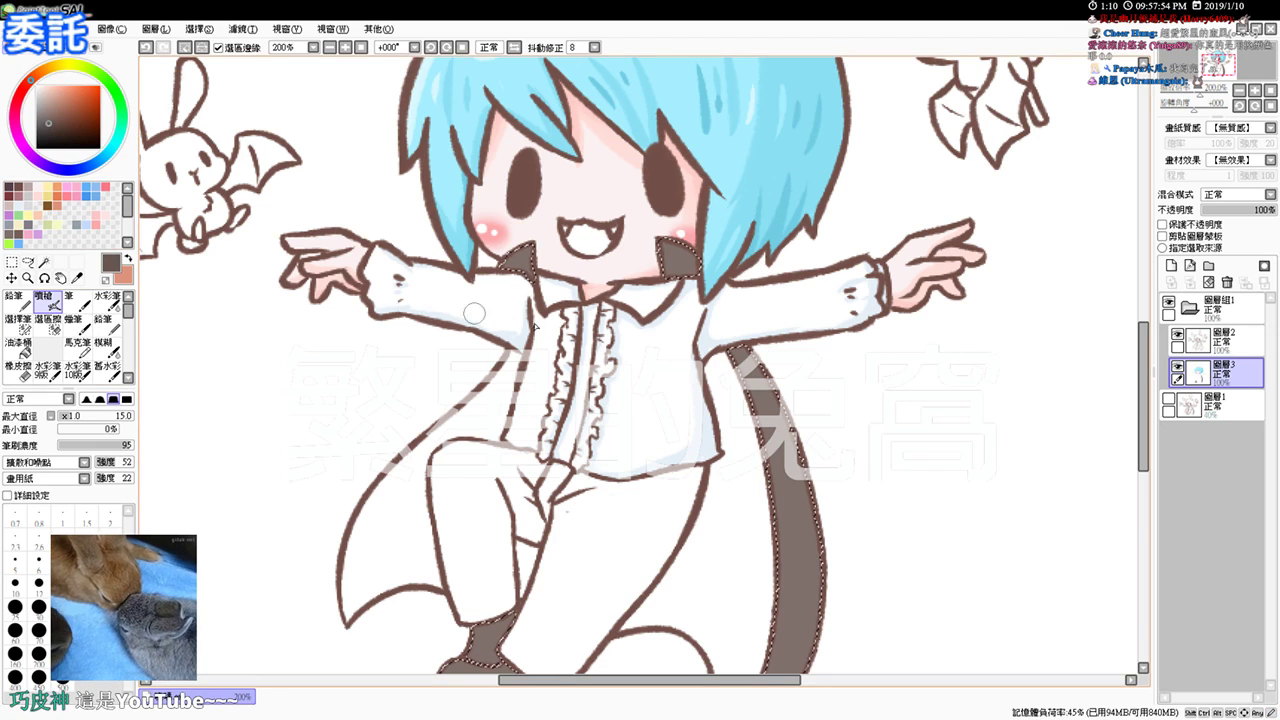
pyautogui.scroll(1, 582, 347)
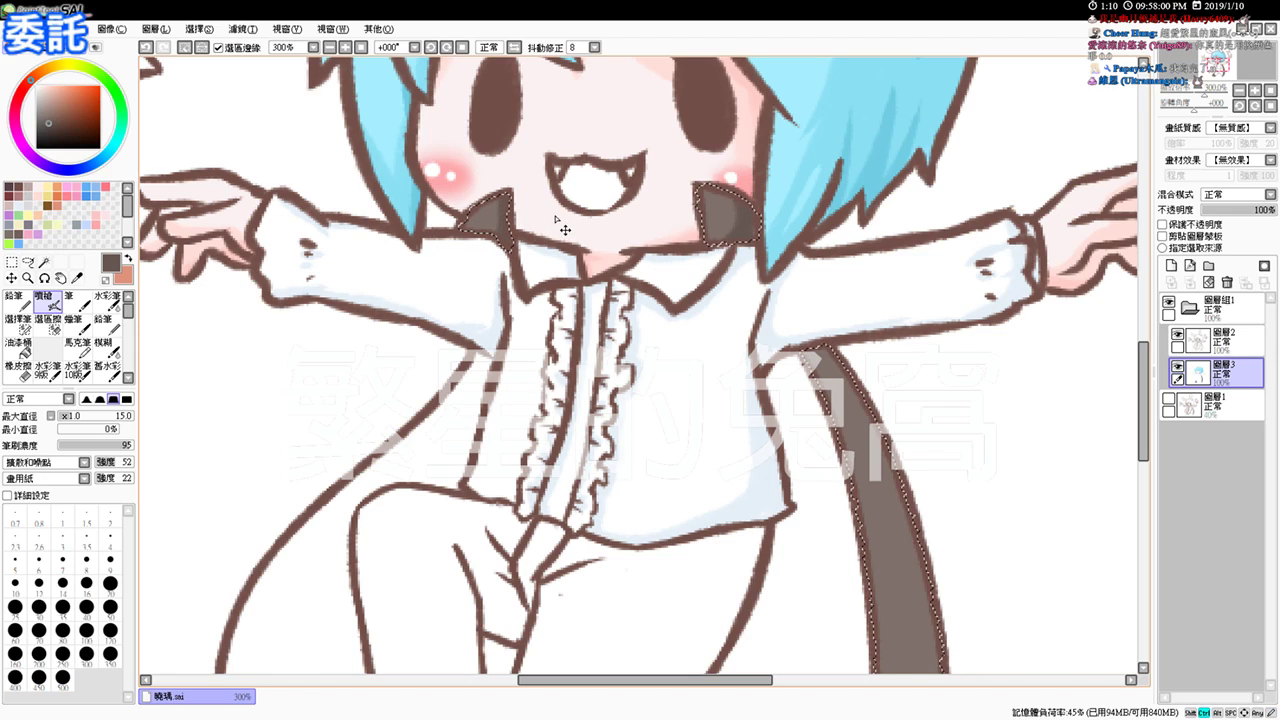
pyautogui.keyDown('alt'); pyautogui.click(735, 211); pyautogui.keyUp('alt')
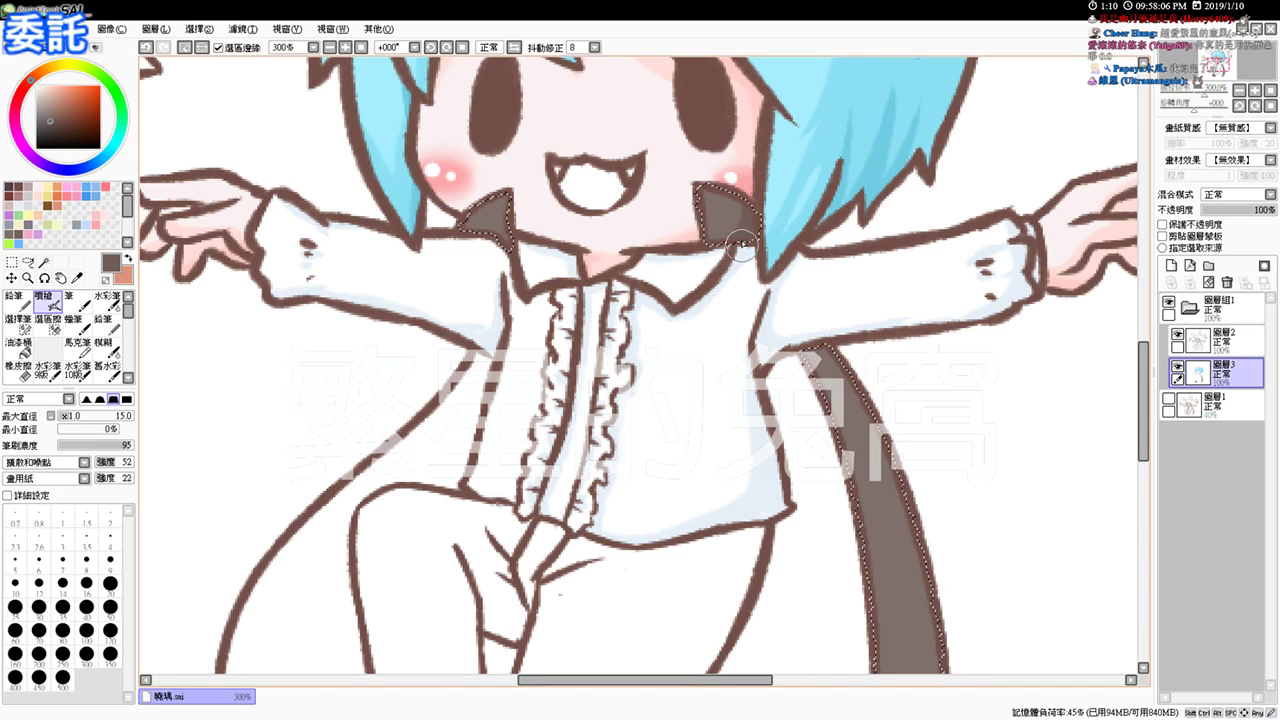
pyautogui.moveTo(831, 463)
pyautogui.mouseDown()
pyautogui.moveTo(630, 350)
pyautogui.moveTo(553, 263)
pyautogui.mouseUp()
pyautogui.moveTo(530, 148)
pyautogui.mouseDown()
pyautogui.moveTo(523, 134)
pyautogui.moveTo(575, 350)
pyautogui.moveTo(550, 226)
pyautogui.moveTo(575, 440)
pyautogui.mouseUp()
pyautogui.moveTo(751, 438); pyautogui.dragTo(740, 351)
pyautogui.moveTo(535, 104)
pyautogui.mouseDown()
pyautogui.moveTo(557, 131)
pyautogui.moveTo(569, 465)
pyautogui.mouseUp()
pyautogui.moveTo(591, 326)
pyautogui.mouseDown()
pyautogui.moveTo(527, 576)
pyautogui.moveTo(555, 572)
pyautogui.moveTo(531, 638)
pyautogui.mouseUp()
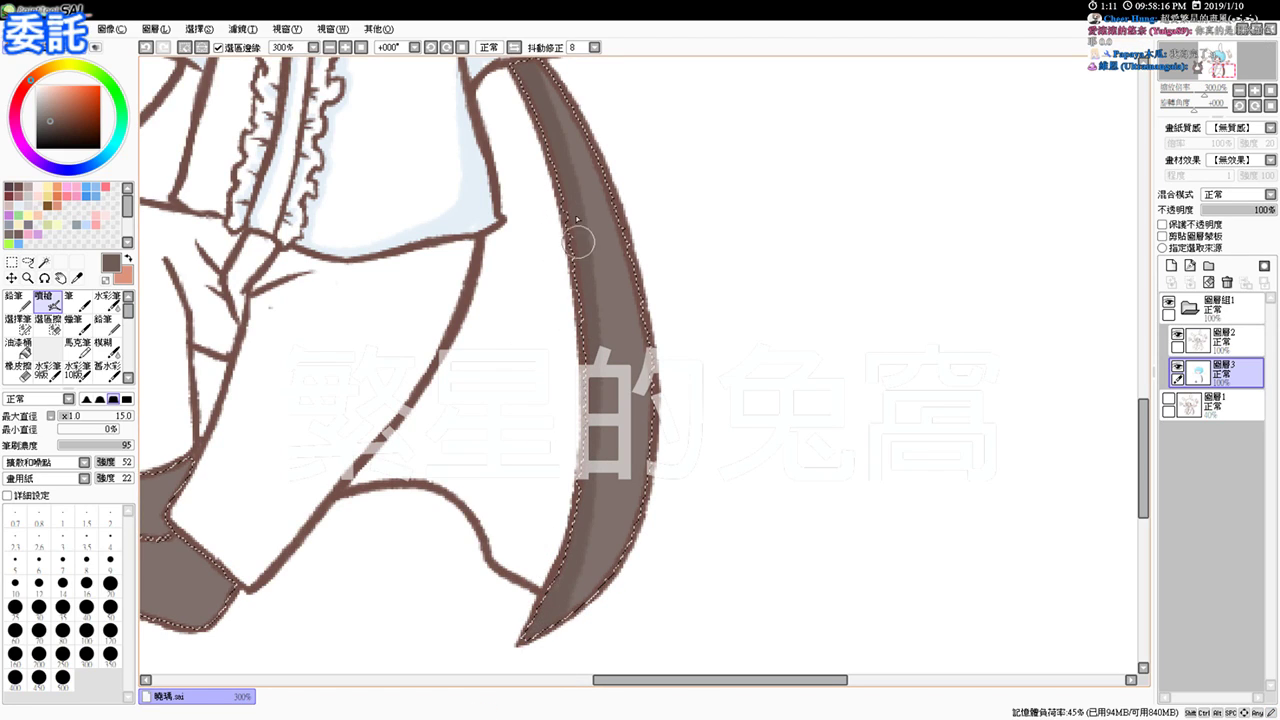
pyautogui.moveTo(544, 97); pyautogui.dragTo(572, 182)
pyautogui.hotkey('ctrl', 'z')
pyautogui.moveTo(537, 87)
pyautogui.mouseDown()
pyautogui.moveTo(552, 571)
pyautogui.moveTo(541, 602)
pyautogui.mouseUp()
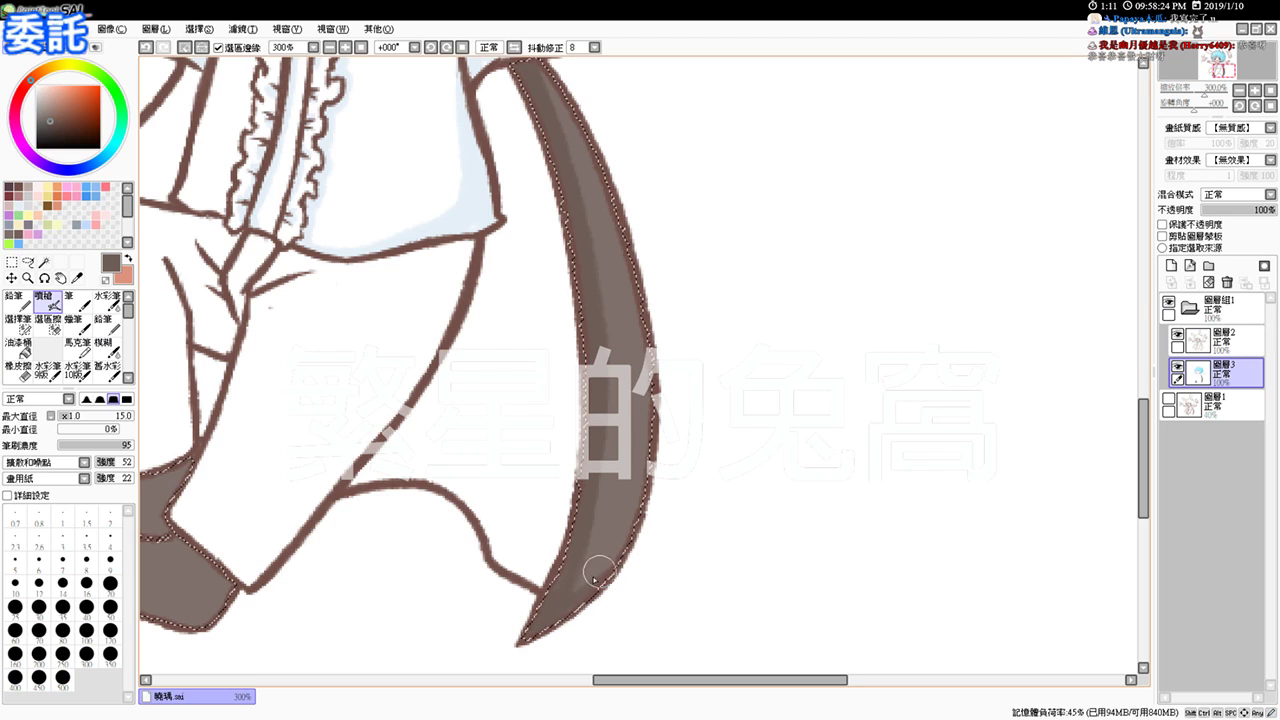
pyautogui.hotkey('ctrl', 'd')
pyautogui.press('space')
pyautogui.moveTo(510, 500); pyautogui.dragTo(595, 577)
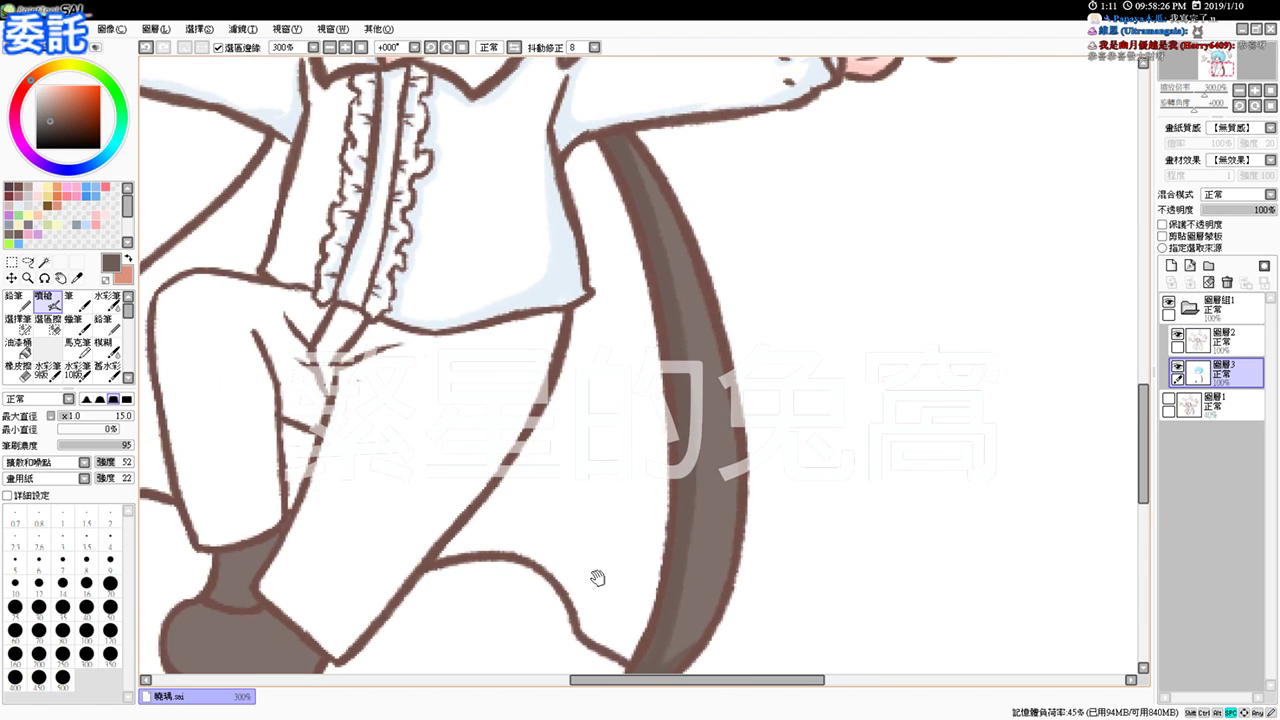
pyautogui.moveTo(550, 528); pyautogui.dragTo(580, 597)
pyautogui.moveTo(555, 552); pyautogui.dragTo(632, 482)
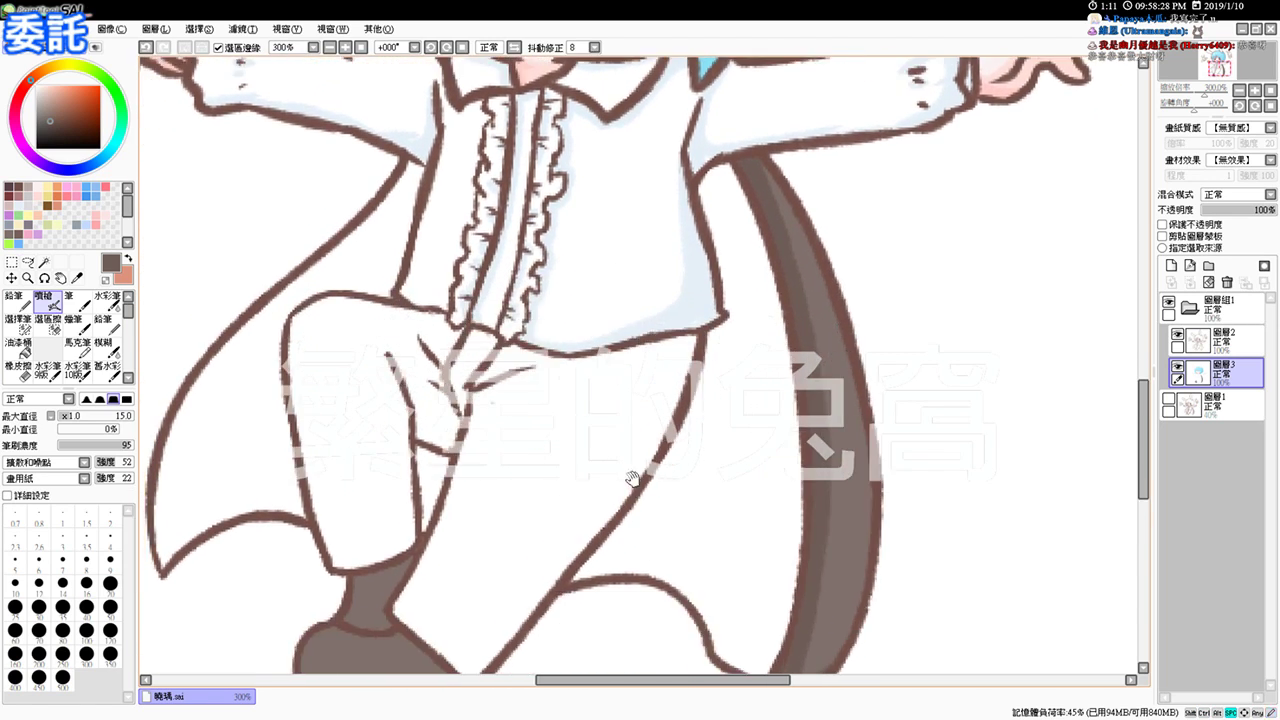
pyautogui.hotkey('ctrl', 'z')
# Step: Airbrush darker brown shadows around the edges of the sock and the shoe
pyautogui.press('space')
pyautogui.moveTo(608, 537); pyautogui.dragTo(641, 434)
pyautogui.moveTo(414, 478)
pyautogui.mouseDown()
pyautogui.moveTo(455, 452)
pyautogui.moveTo(428, 499)
pyautogui.moveTo(425, 467)
pyautogui.moveTo(423, 501)
pyautogui.moveTo(454, 471)
pyautogui.moveTo(428, 524)
pyautogui.moveTo(445, 568)
pyautogui.moveTo(432, 554)
pyautogui.moveTo(429, 540)
pyautogui.moveTo(469, 575)
pyautogui.moveTo(427, 534)
pyautogui.moveTo(512, 597)
pyautogui.mouseUp()
pyautogui.moveTo(338, 584)
pyautogui.mouseDown()
pyautogui.moveTo(482, 644)
pyautogui.moveTo(371, 607)
pyautogui.moveTo(478, 625)
pyautogui.moveTo(456, 561)
pyautogui.moveTo(441, 637)
pyautogui.moveTo(477, 610)
pyautogui.moveTo(463, 553)
pyautogui.moveTo(421, 620)
pyautogui.moveTo(456, 559)
pyautogui.moveTo(406, 622)
pyautogui.moveTo(447, 574)
pyautogui.moveTo(449, 547)
pyautogui.moveTo(402, 622)
pyautogui.moveTo(451, 562)
pyautogui.moveTo(382, 613)
pyautogui.moveTo(318, 557)
pyautogui.moveTo(368, 596)
pyautogui.moveTo(413, 601)
pyautogui.moveTo(430, 592)
pyautogui.moveTo(438, 540)
pyautogui.moveTo(441, 573)
pyautogui.moveTo(337, 599)
pyautogui.moveTo(368, 595)
pyautogui.moveTo(420, 617)
pyautogui.moveTo(444, 577)
pyautogui.moveTo(413, 584)
pyautogui.moveTo(336, 562)
pyautogui.moveTo(397, 592)
pyautogui.mouseUp()
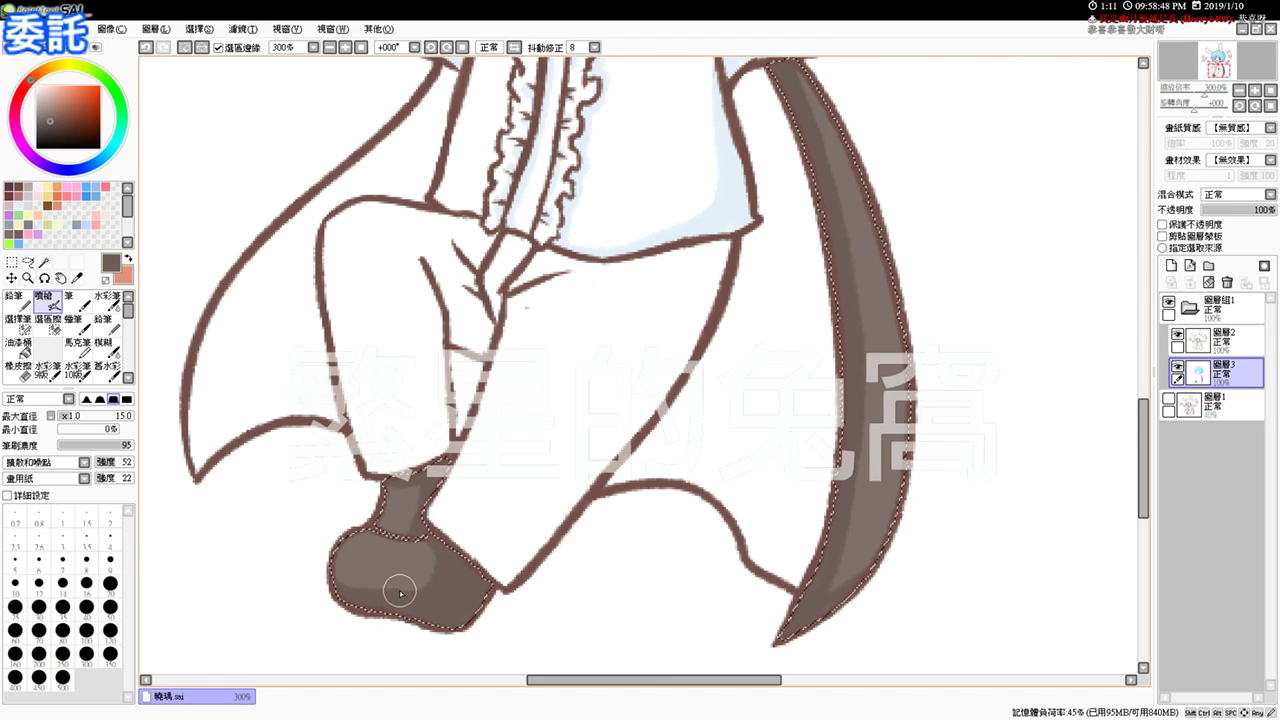
# Step: Blend the brown shadow edges on the shoe and sock with the watercolour brush
pyautogui.click(108, 304)
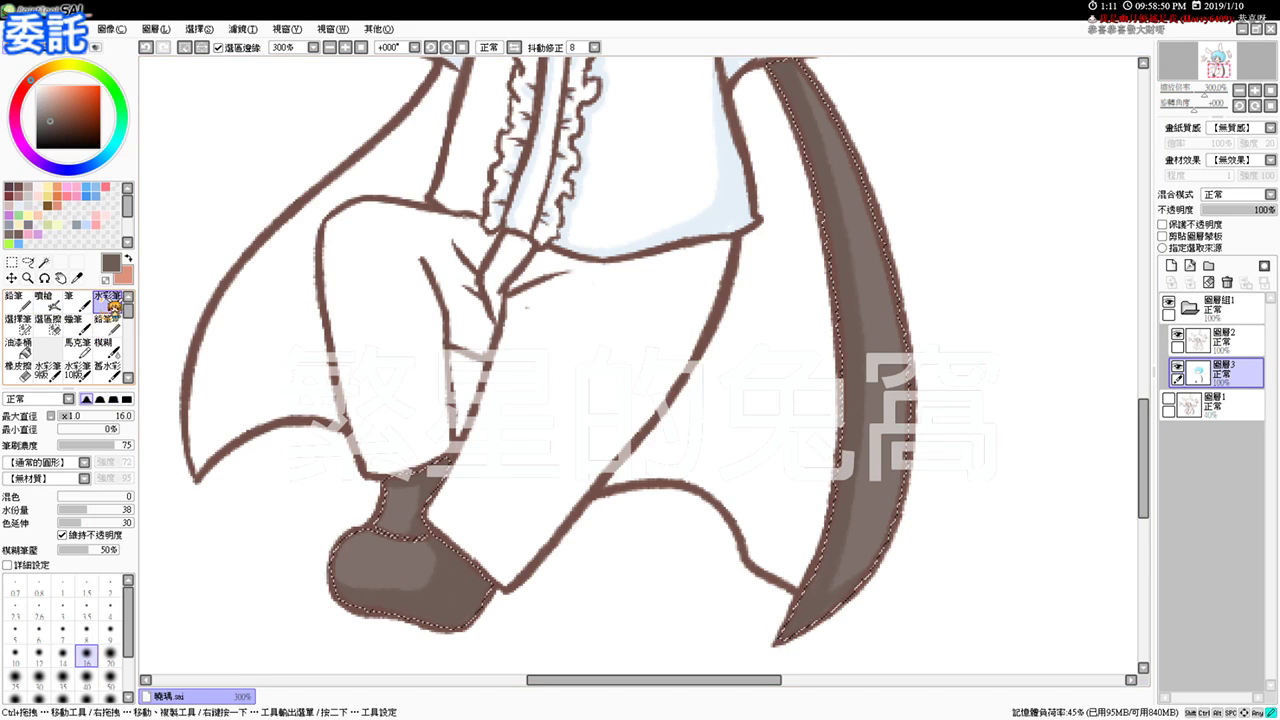
pyautogui.moveTo(375, 561)
pyautogui.mouseDown()
pyautogui.moveTo(347, 581)
pyautogui.moveTo(383, 576)
pyautogui.moveTo(360, 593)
pyautogui.moveTo(349, 583)
pyautogui.moveTo(390, 579)
pyautogui.moveTo(349, 582)
pyautogui.moveTo(423, 582)
pyautogui.moveTo(407, 589)
pyautogui.moveTo(385, 572)
pyautogui.moveTo(354, 587)
pyautogui.moveTo(393, 591)
pyautogui.moveTo(422, 572)
pyautogui.moveTo(386, 560)
pyautogui.mouseUp()
pyautogui.moveTo(407, 497)
pyautogui.mouseDown()
pyautogui.moveTo(420, 551)
pyautogui.moveTo(400, 586)
pyautogui.moveTo(377, 556)
pyautogui.mouseUp()
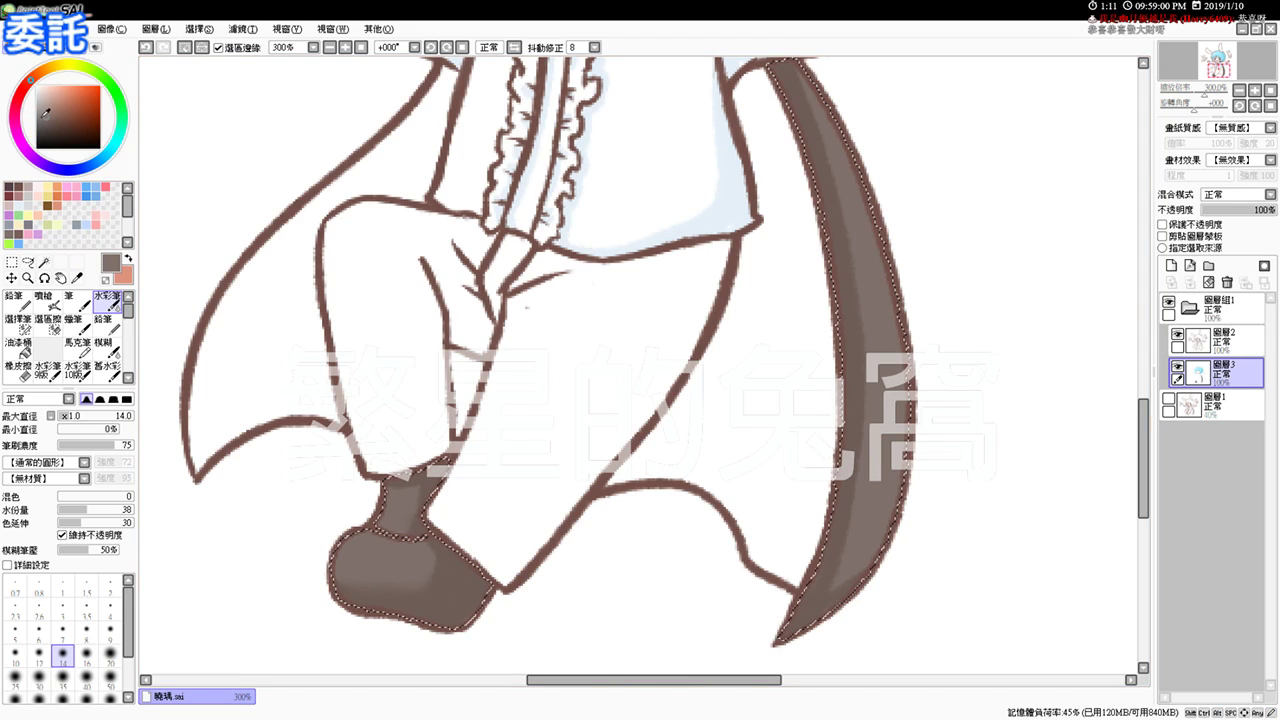
# Step: Airbrush light greyish brown highlights on the upper edge of the shoe and on the sock at brush size 10, redoing the first highlight
pyautogui.press('v')
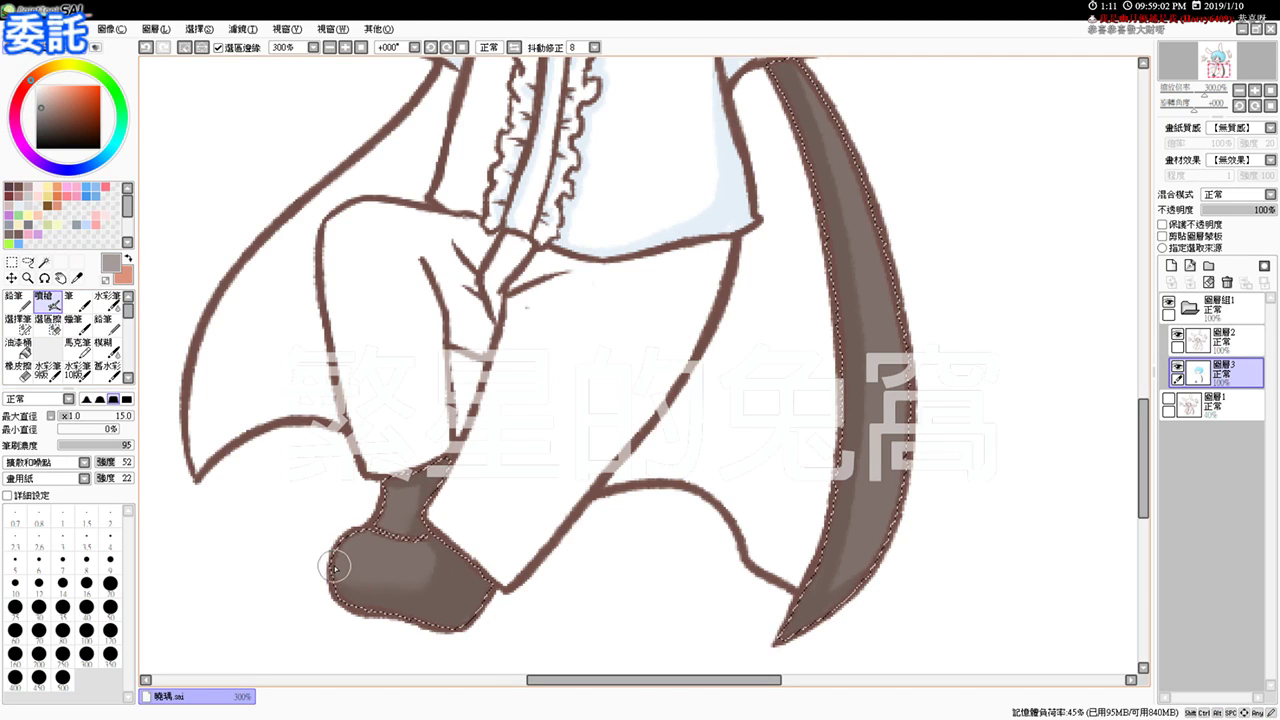
pyautogui.press('[')
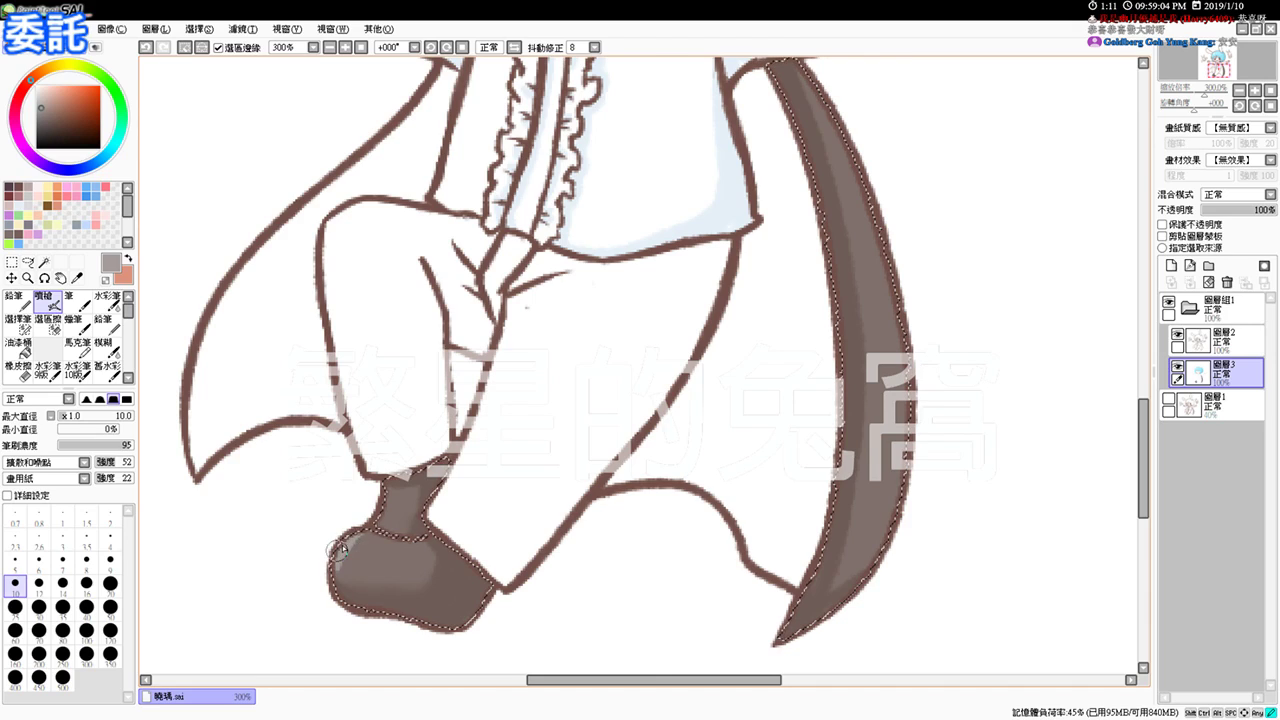
pyautogui.moveTo(356, 538); pyautogui.dragTo(418, 541)
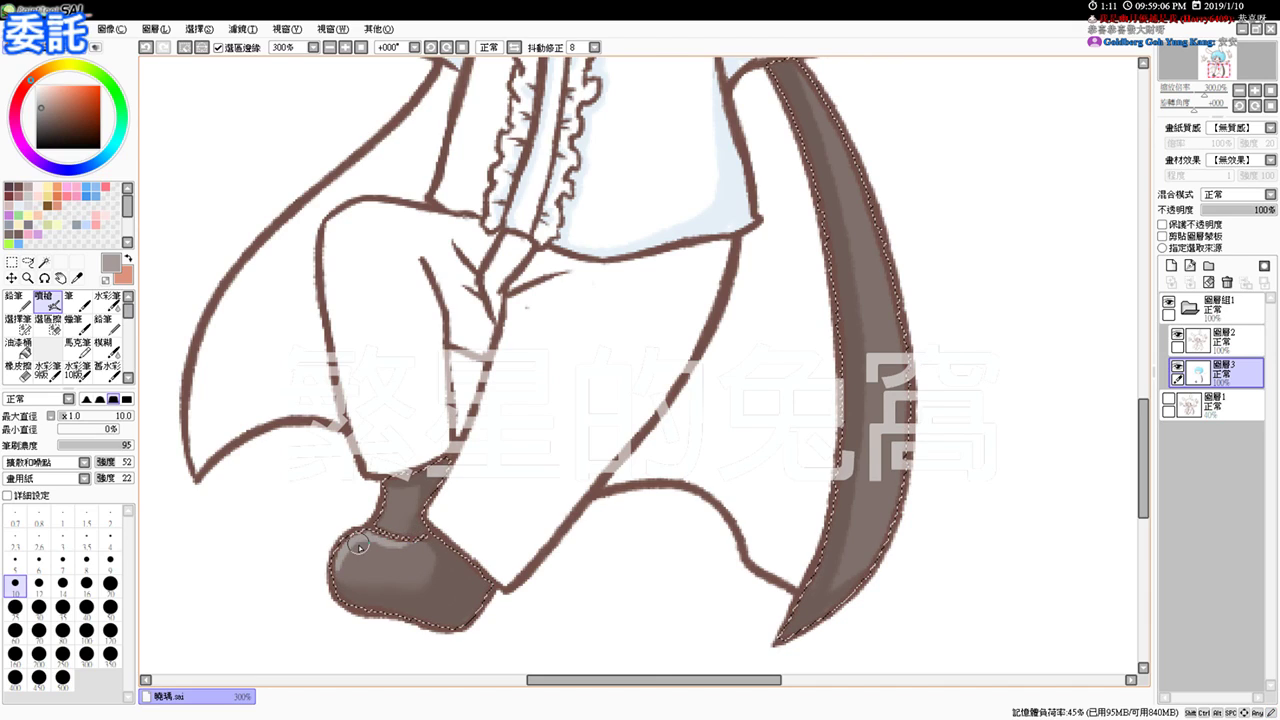
pyautogui.hotkey('ctrl', 'z')
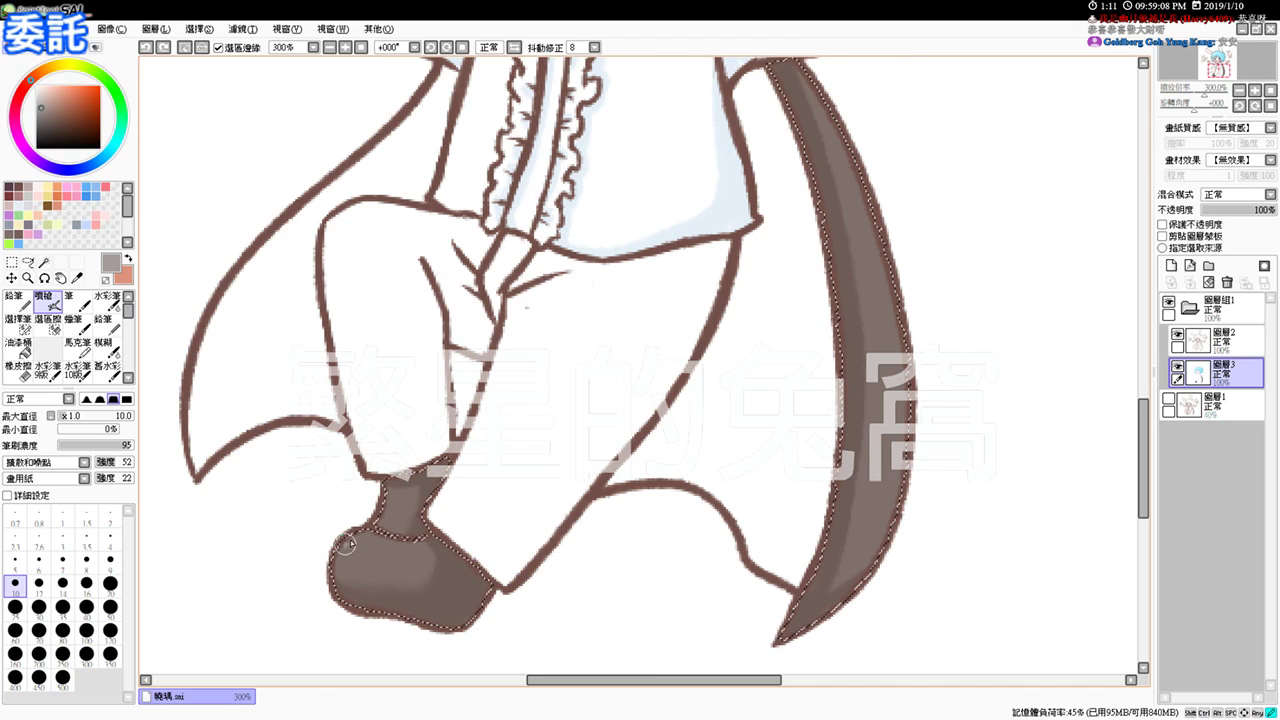
pyautogui.moveTo(362, 543)
pyautogui.mouseDown()
pyautogui.moveTo(405, 549)
pyautogui.moveTo(345, 556)
pyautogui.mouseUp()
pyautogui.moveTo(385, 493)
pyautogui.mouseDown()
pyautogui.moveTo(372, 524)
pyautogui.moveTo(382, 492)
pyautogui.mouseUp()
# Step: Airbrush light greyish brown highlights on the shoe's upper edge and the two collar pieces, and clear the selection
pyautogui.moveTo(412, 281); pyautogui.dragTo(349, 563)
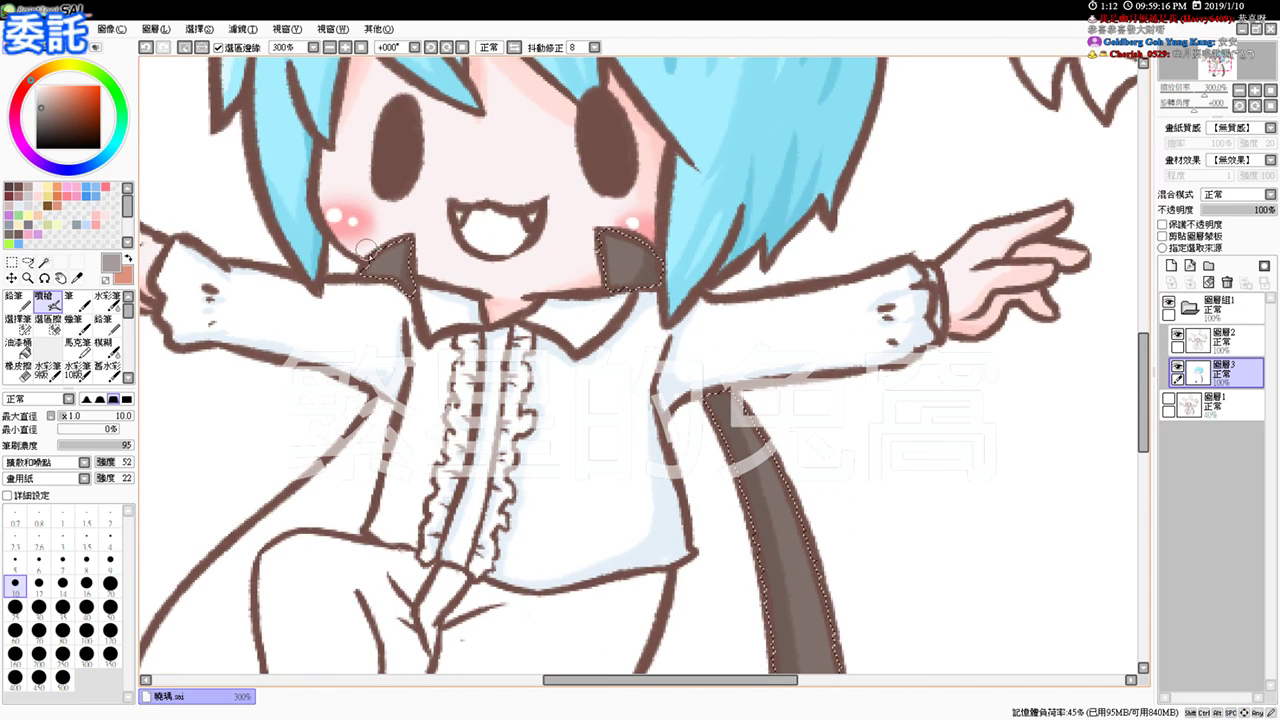
pyautogui.moveTo(373, 271); pyautogui.dragTo(400, 246)
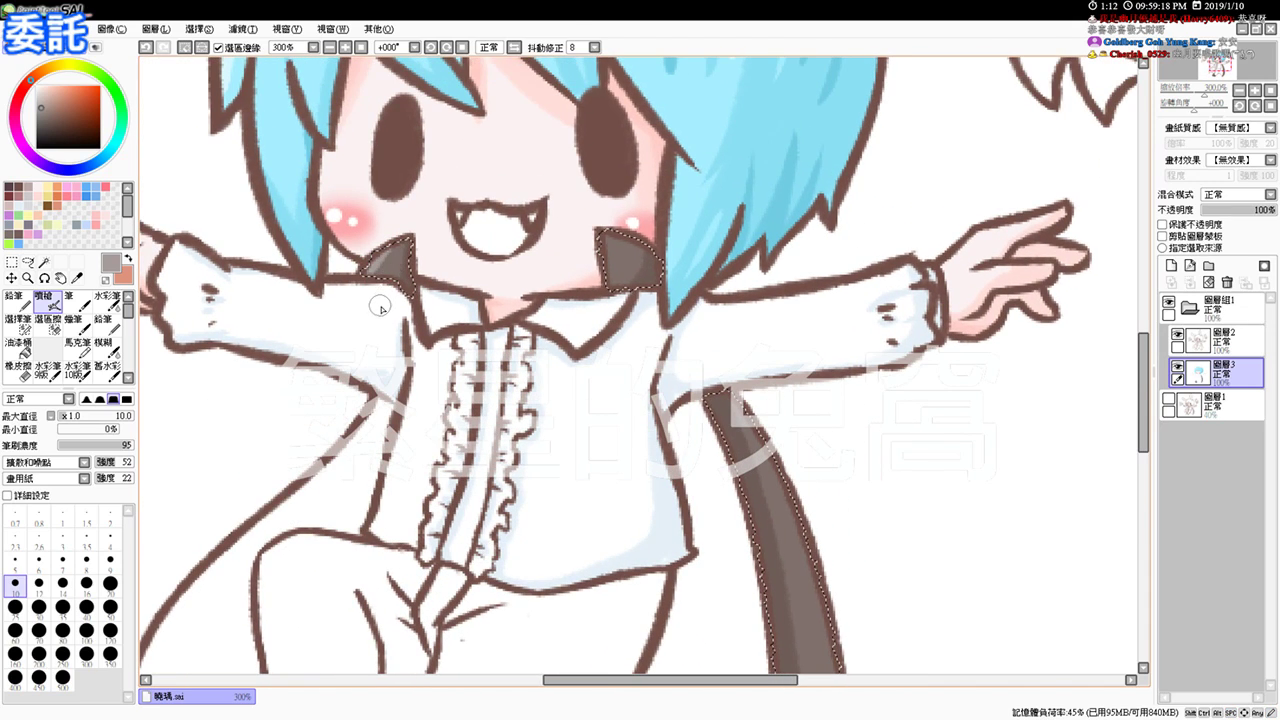
pyautogui.moveTo(605, 231); pyautogui.dragTo(606, 290)
pyautogui.hotkey('ctrl', 'd')
# Step: Select the cape lining areas on both sides of the legs with the Magic Wand and fill them with pinkish red
pyautogui.moveTo(538, 450); pyautogui.dragTo(609, 214)
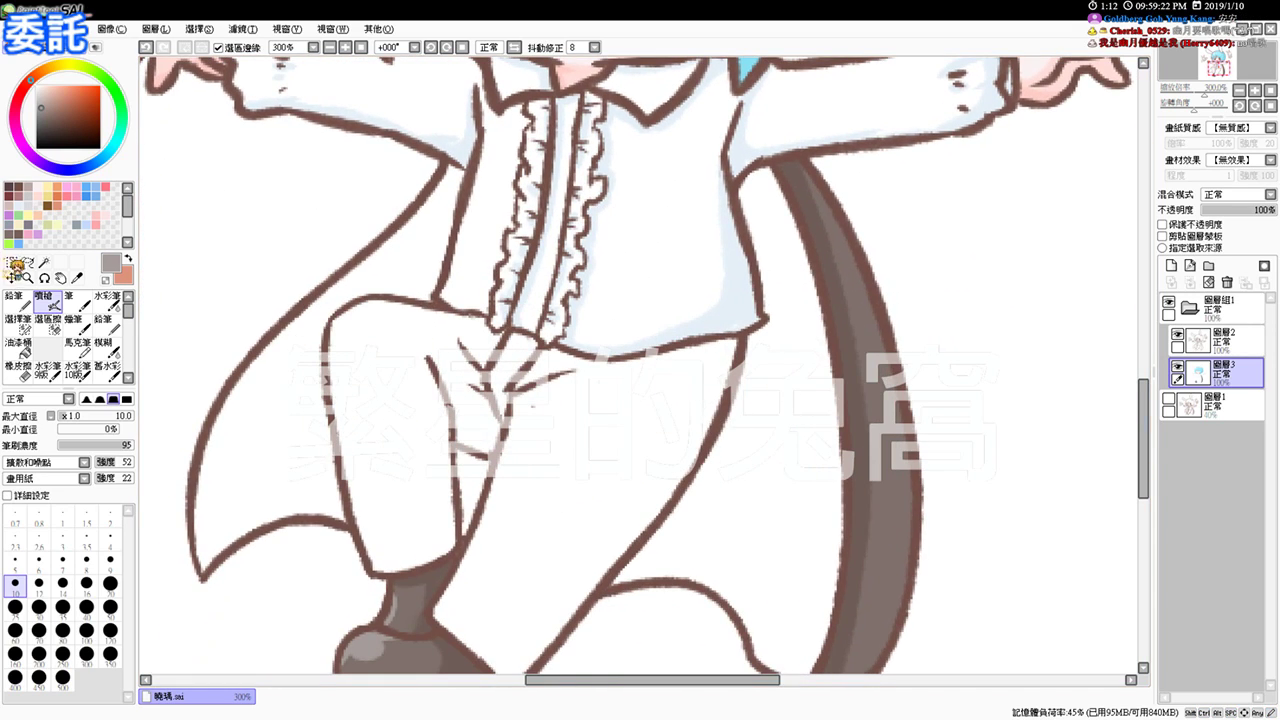
pyautogui.click(44, 262)
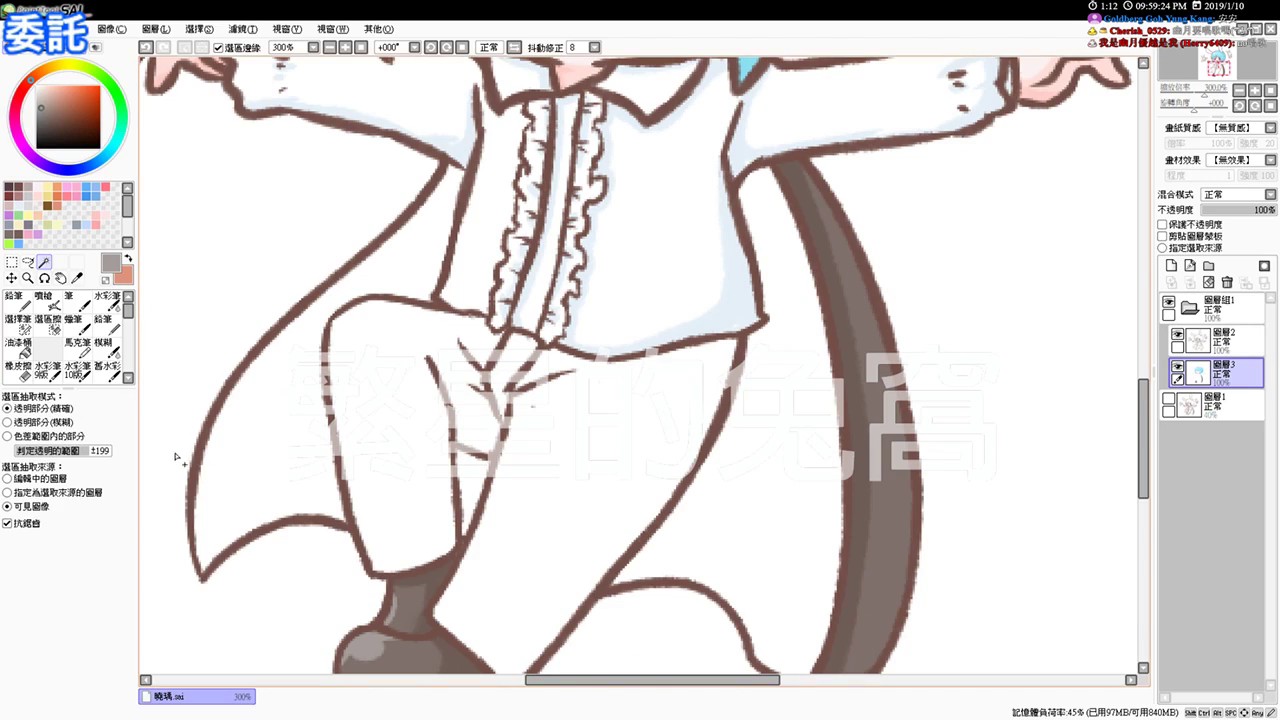
pyautogui.click(234, 477)
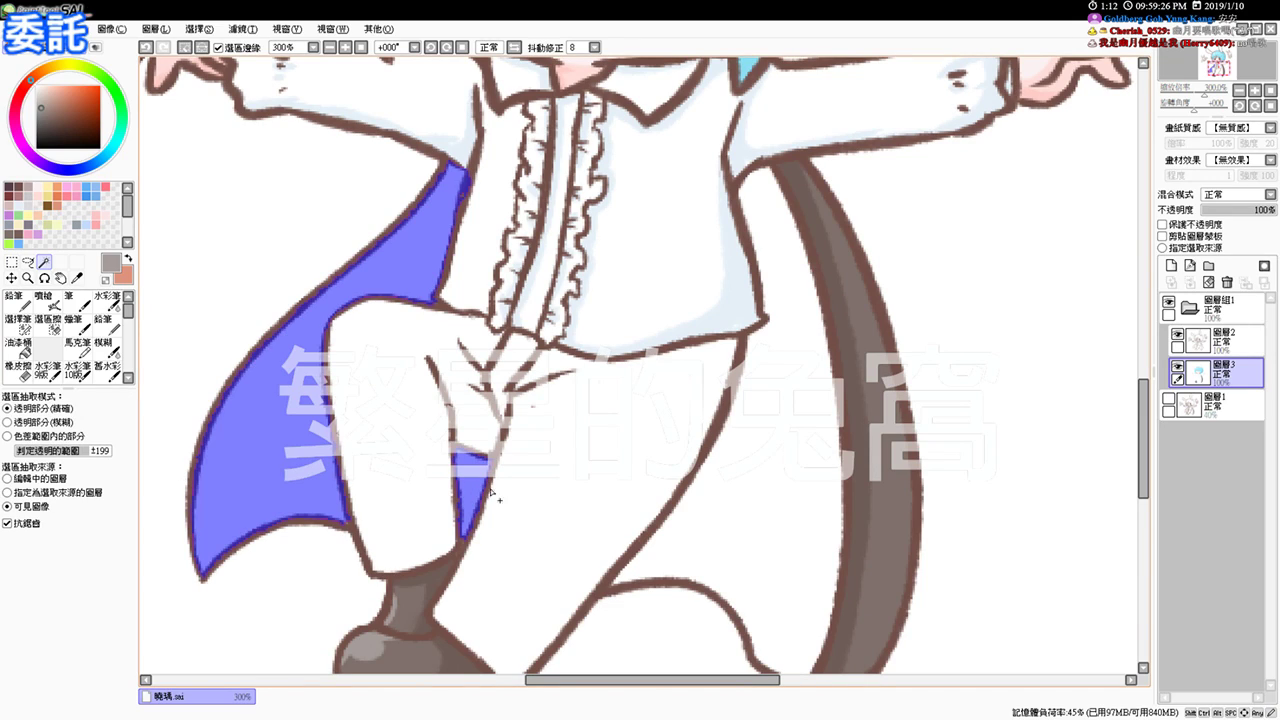
pyautogui.click(739, 505)
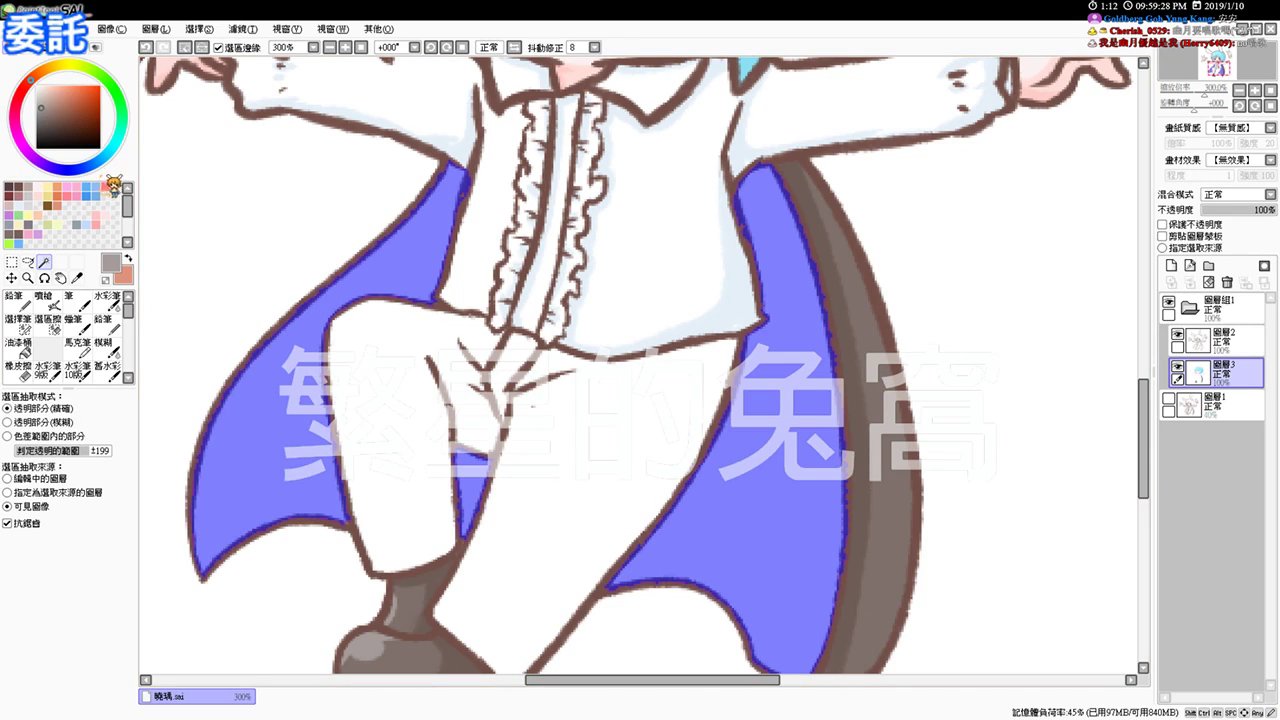
pyautogui.click(69, 89)
pyautogui.hotkey('ctrl', 'f')
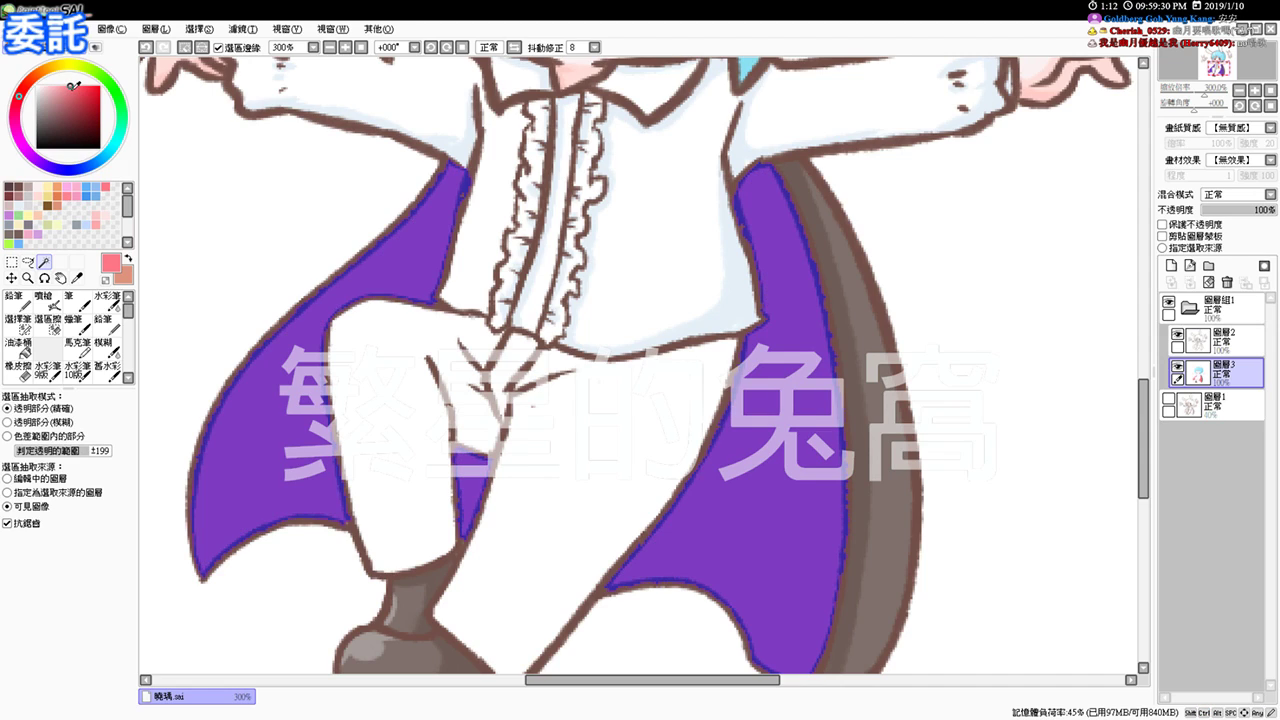
# Step: Airbrush darker red shadows on the cape lining beside the legs, between them and along the shirt, at brush size 17
pyautogui.click(44, 300)
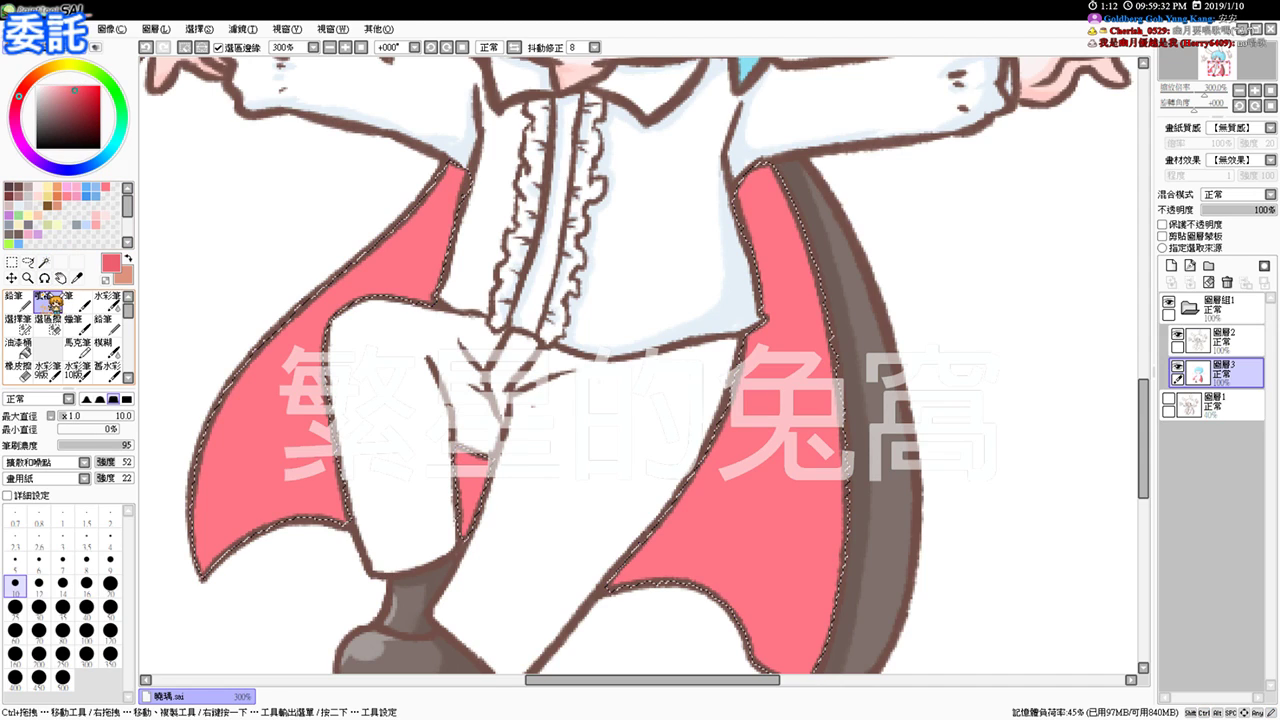
pyautogui.moveTo(493, 434); pyautogui.dragTo(550, 437)
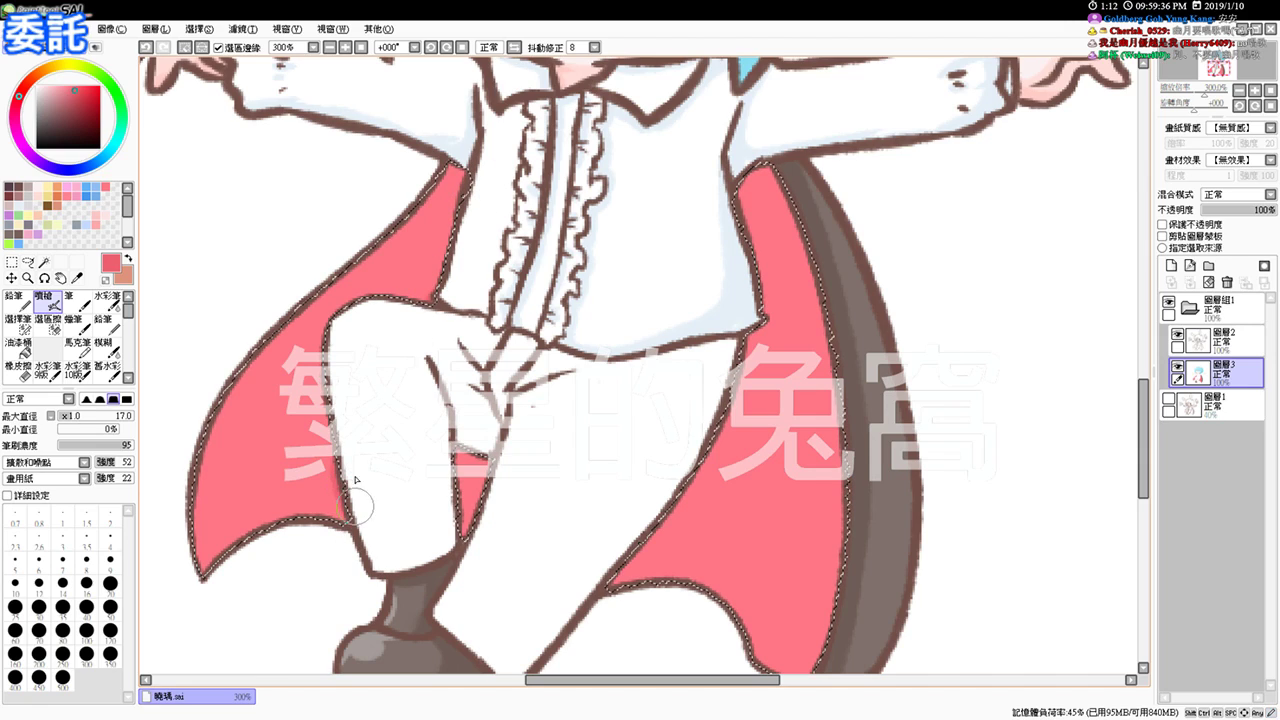
pyautogui.moveTo(323, 512); pyautogui.dragTo(348, 480)
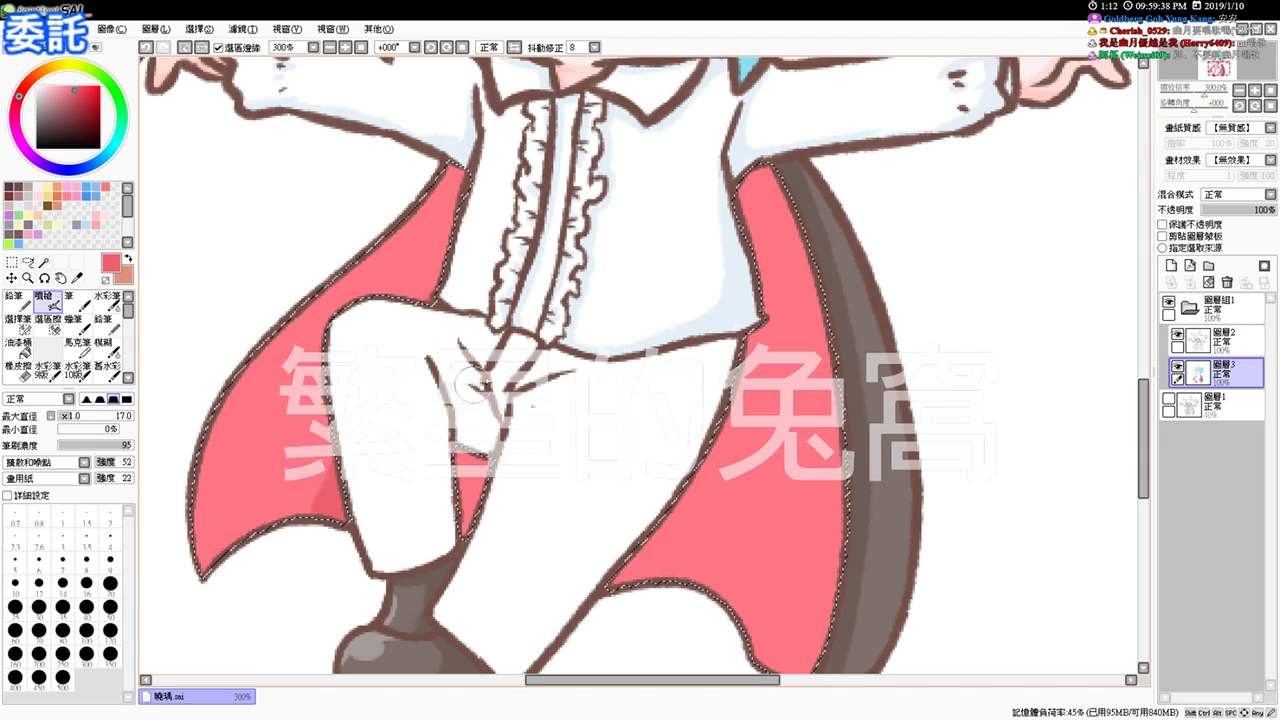
pyautogui.moveTo(472, 466); pyautogui.dragTo(458, 526)
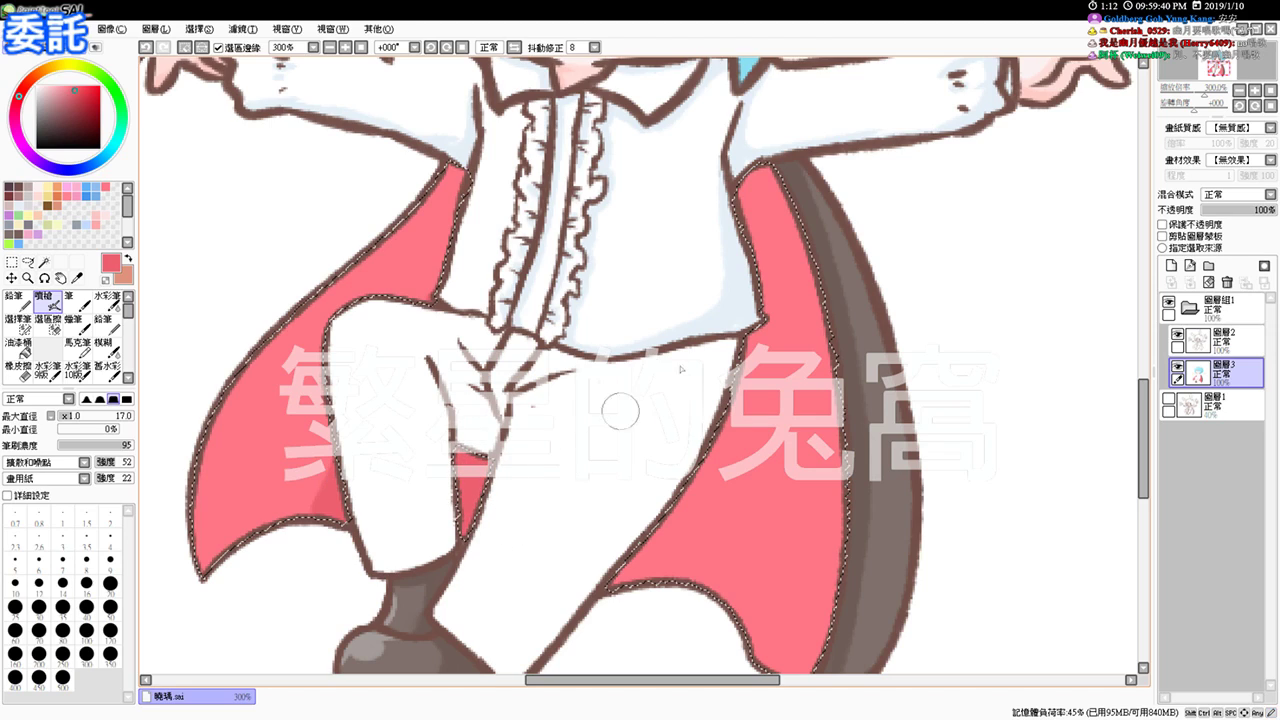
pyautogui.moveTo(743, 190); pyautogui.dragTo(770, 155)
pyautogui.moveTo(750, 213)
pyautogui.mouseDown()
pyautogui.moveTo(726, 503)
pyautogui.moveTo(748, 303)
pyautogui.moveTo(673, 512)
pyautogui.moveTo(743, 333)
pyautogui.moveTo(616, 590)
pyautogui.mouseUp()
pyautogui.press('space')
pyautogui.moveTo(765, 549); pyautogui.dragTo(780, 404)
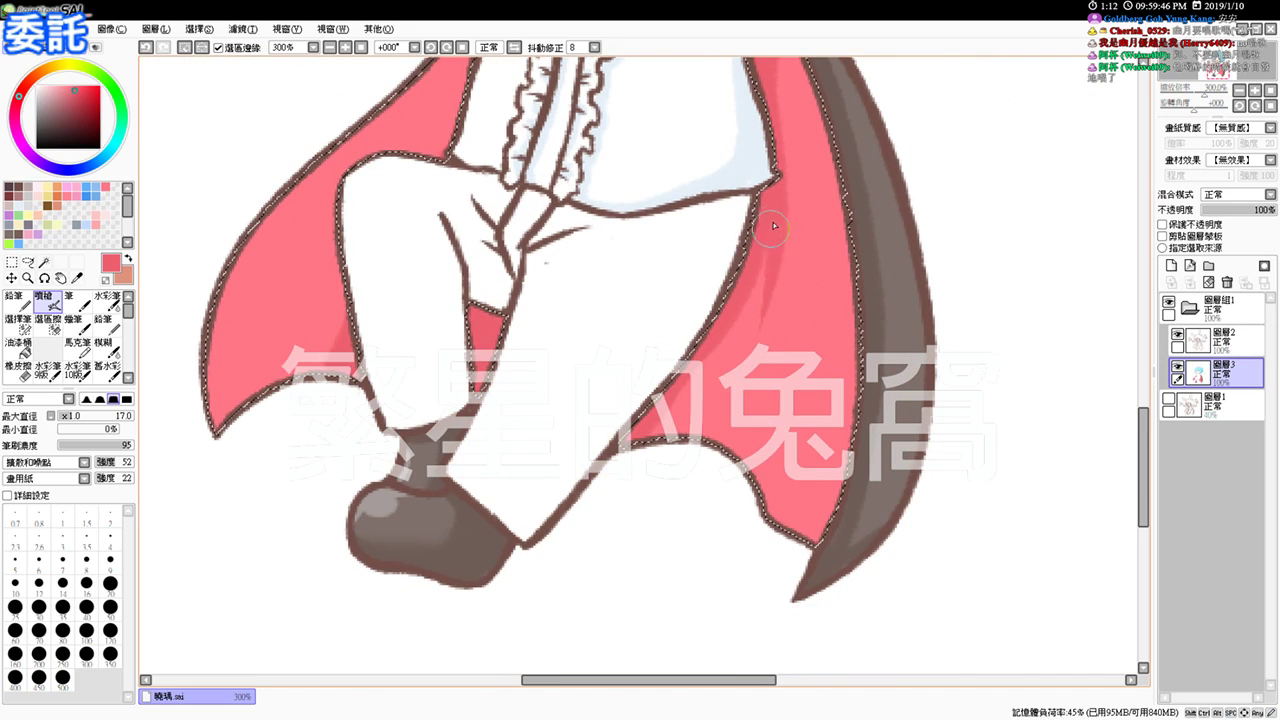
pyautogui.moveTo(780, 245)
pyautogui.mouseDown()
pyautogui.moveTo(724, 401)
pyautogui.moveTo(761, 270)
pyautogui.moveTo(732, 485)
pyautogui.moveTo(731, 329)
pyautogui.mouseUp()
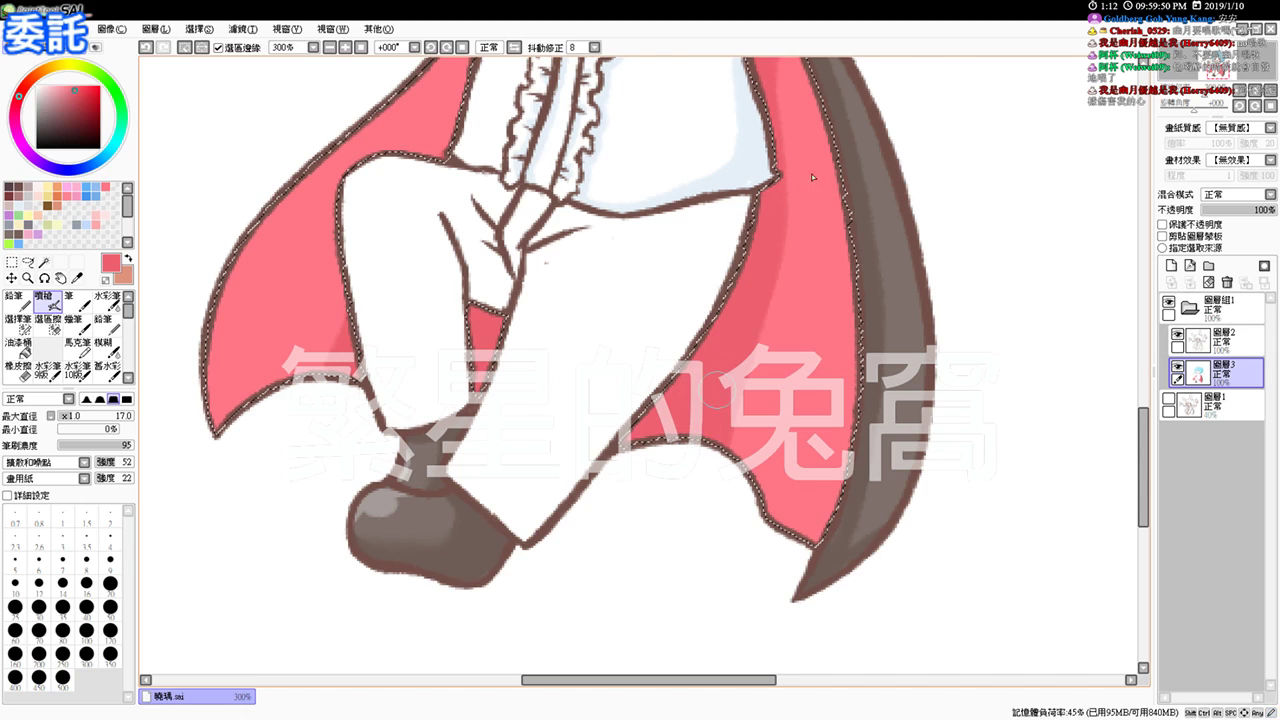
# Step: Airbrush darker red shadows on the lining's upper part along the brown outer strip and on the opposite side beside the shirt
pyautogui.scroll(3, 808, 194)
pyautogui.moveTo(831, 189); pyautogui.dragTo(858, 335)
pyautogui.moveTo(826, 142)
pyautogui.mouseDown()
pyautogui.moveTo(761, 198)
pyautogui.moveTo(848, 239)
pyautogui.moveTo(783, 158)
pyautogui.moveTo(862, 339)
pyautogui.mouseUp()
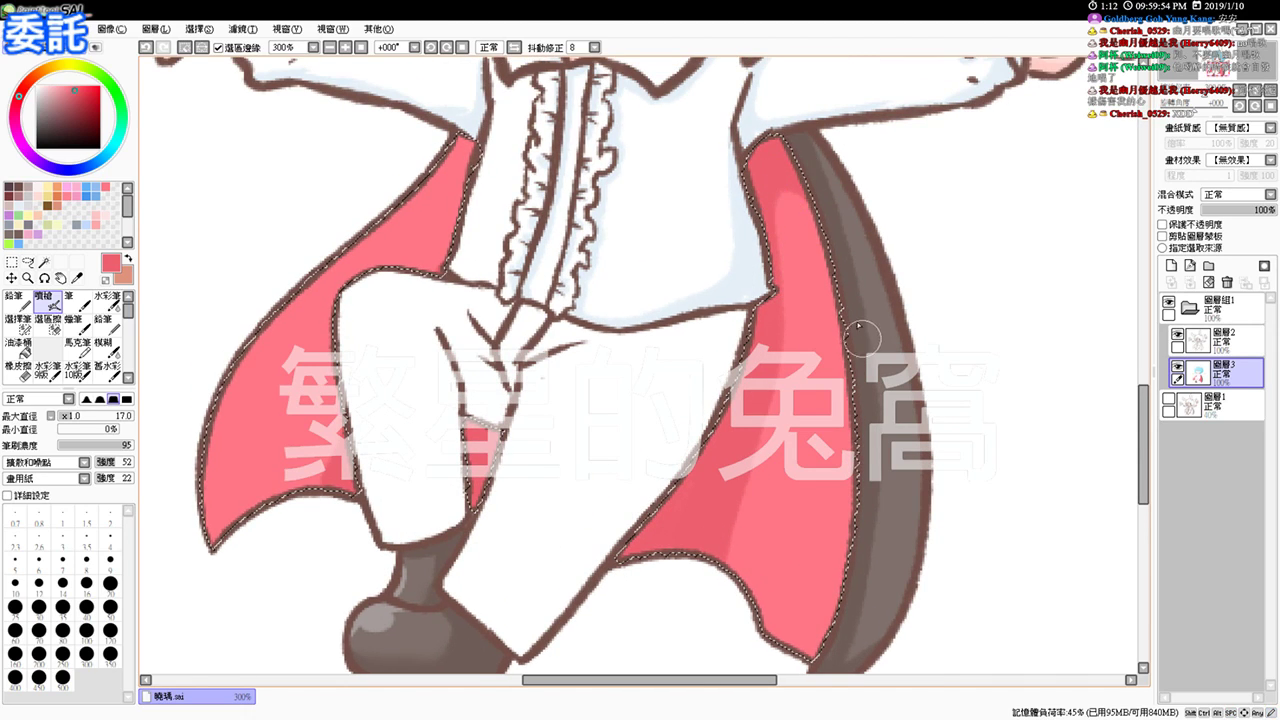
pyautogui.moveTo(454, 186); pyautogui.dragTo(442, 265)
pyautogui.moveTo(452, 178)
pyautogui.mouseDown()
pyautogui.moveTo(348, 258)
pyautogui.moveTo(437, 168)
pyautogui.mouseUp()
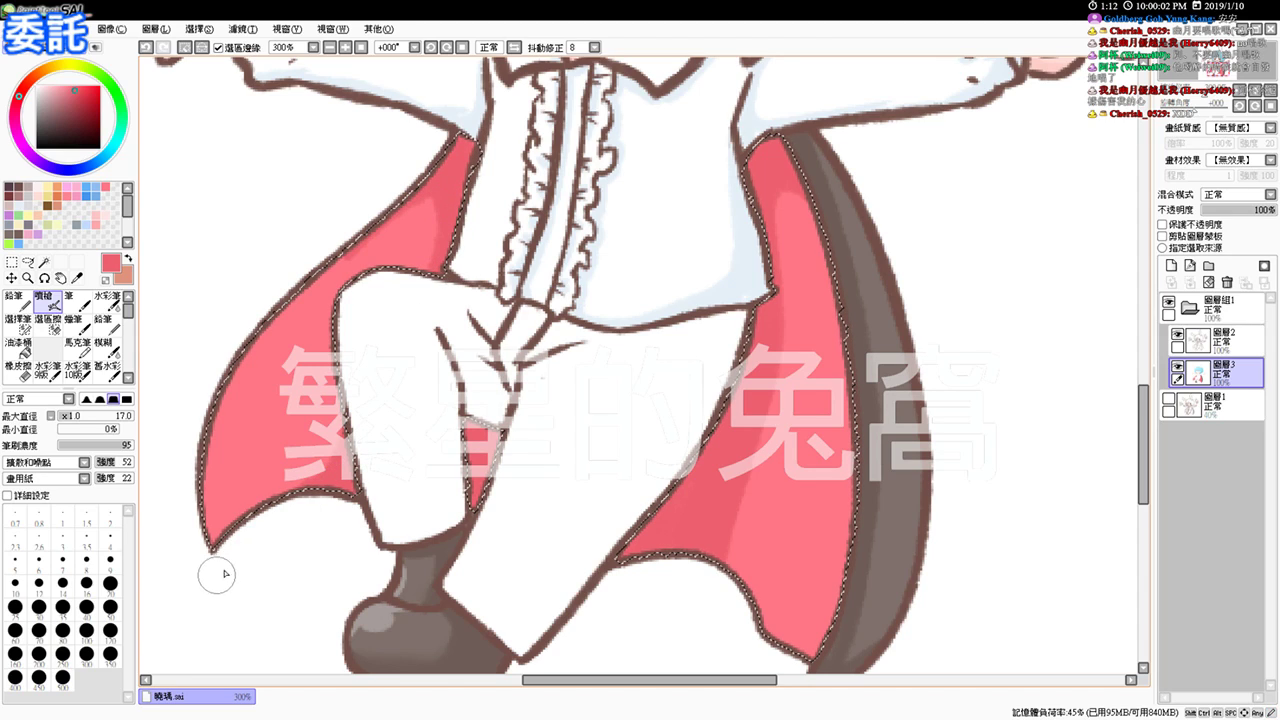
# Step: Airbrush darker red shadow along the lining's lower scalloped edge near the brown strip, redoing the first stroke, and clear the selection
pyautogui.moveTo(700, 523)
pyautogui.mouseDown()
pyautogui.moveTo(750, 583)
pyautogui.moveTo(722, 499)
pyautogui.moveTo(754, 600)
pyautogui.mouseUp()
pyautogui.hotkey('ctrl', 'z')
pyautogui.moveTo(737, 520); pyautogui.dragTo(751, 598)
pyautogui.moveTo(737, 530)
pyautogui.mouseDown()
pyautogui.moveTo(756, 574)
pyautogui.moveTo(739, 563)
pyautogui.moveTo(752, 606)
pyautogui.mouseUp()
pyautogui.moveTo(740, 560); pyautogui.dragTo(757, 638)
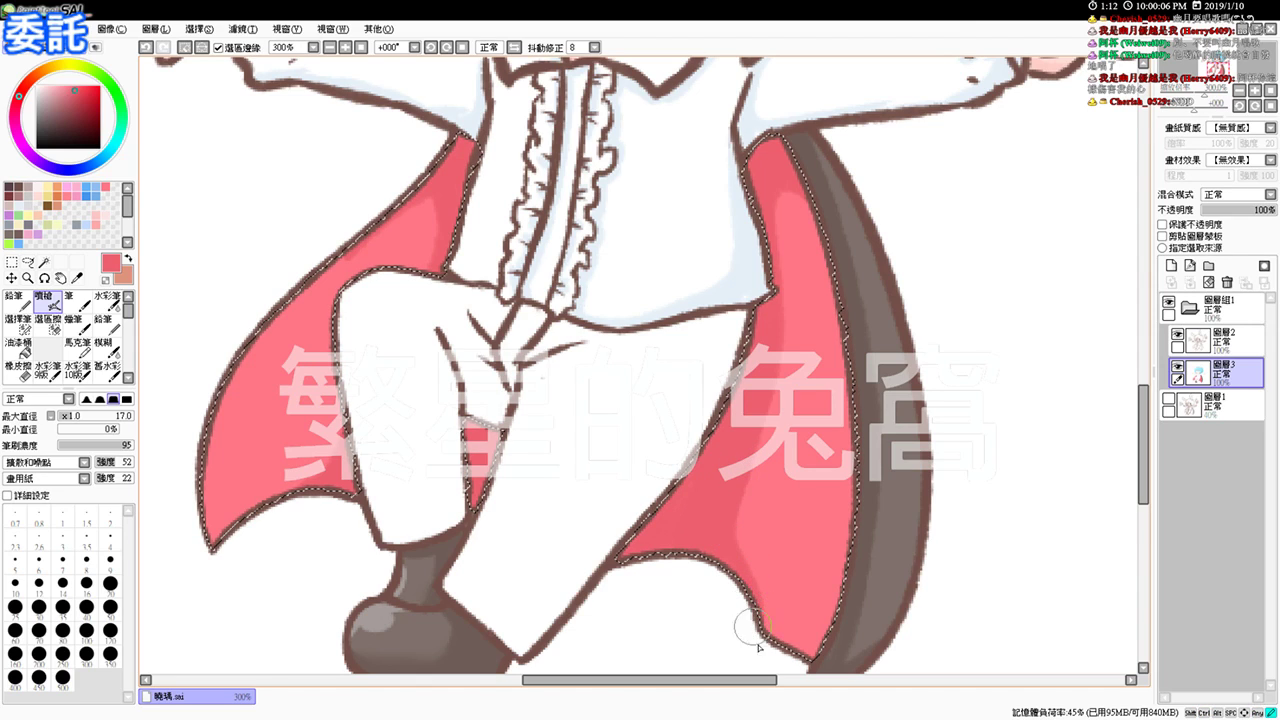
pyautogui.click(362, 47)
pyautogui.click(347, 47)
pyautogui.hotkey('ctrl', 'd')
# Step: Select both trouser legs with the Magic Wand and fill them with greyish blue
pyautogui.moveTo(845, 511); pyautogui.dragTo(818, 396)
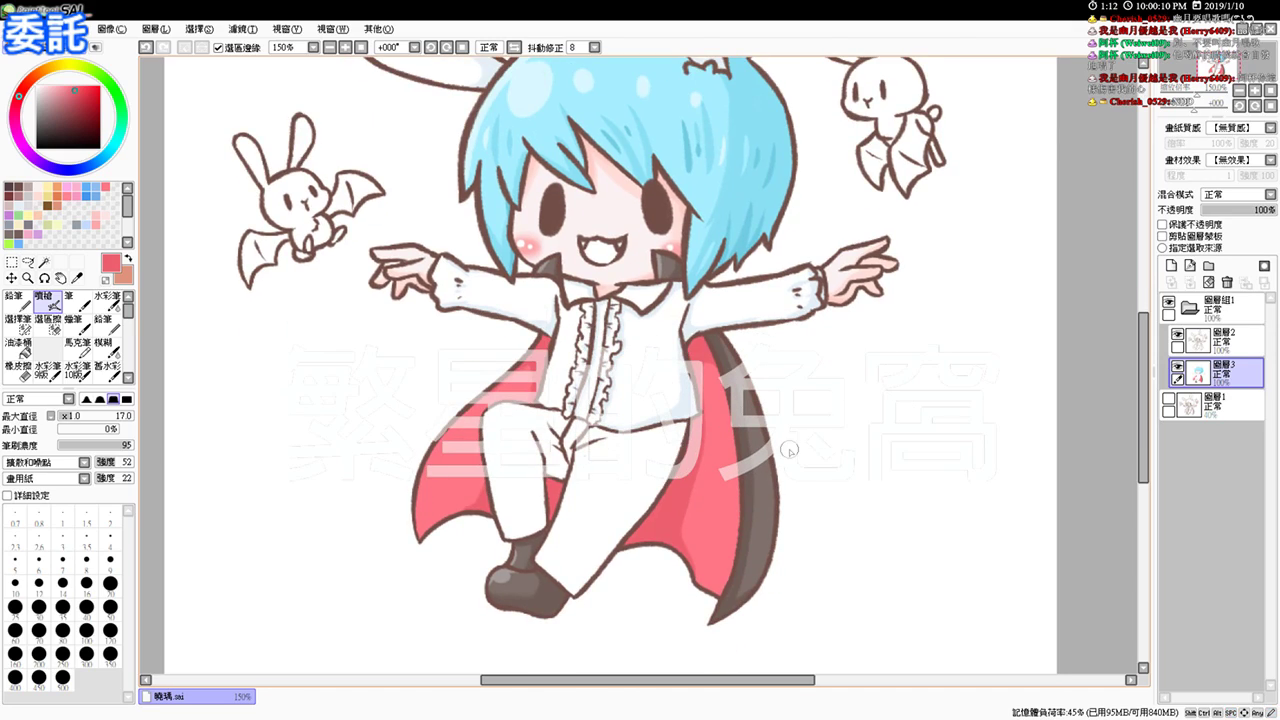
pyautogui.click(522, 481)
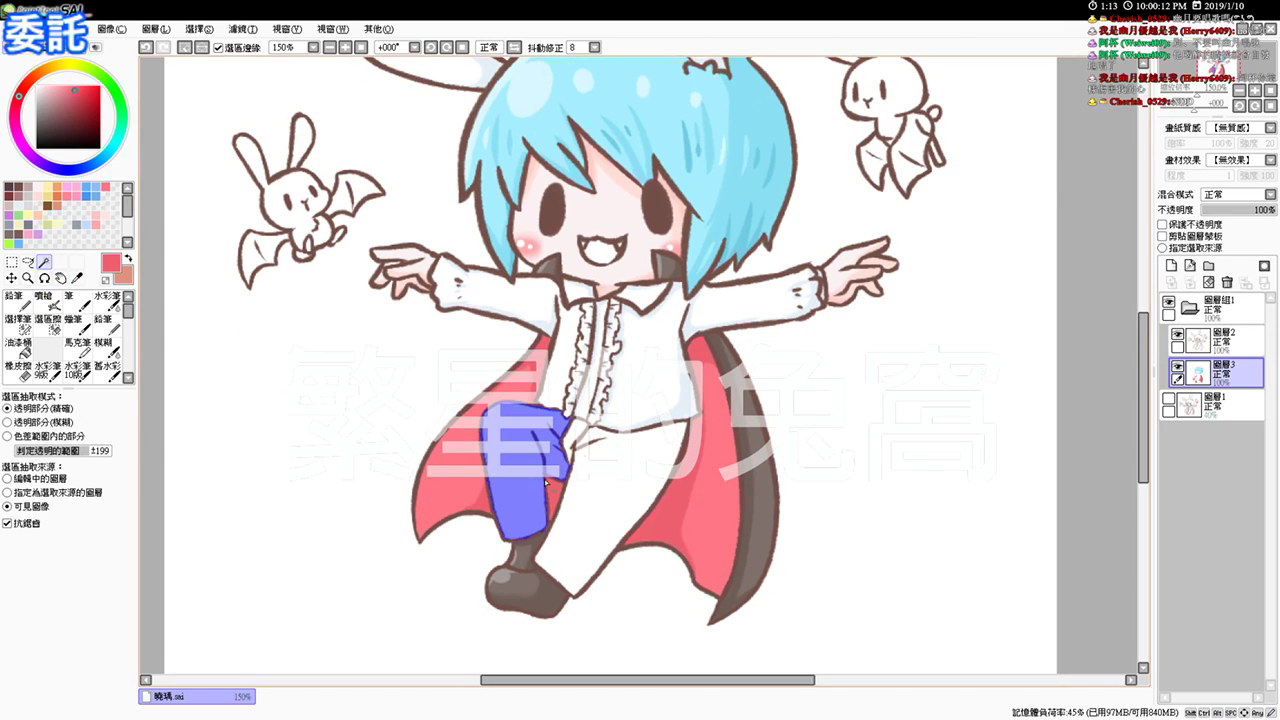
pyautogui.click(612, 490)
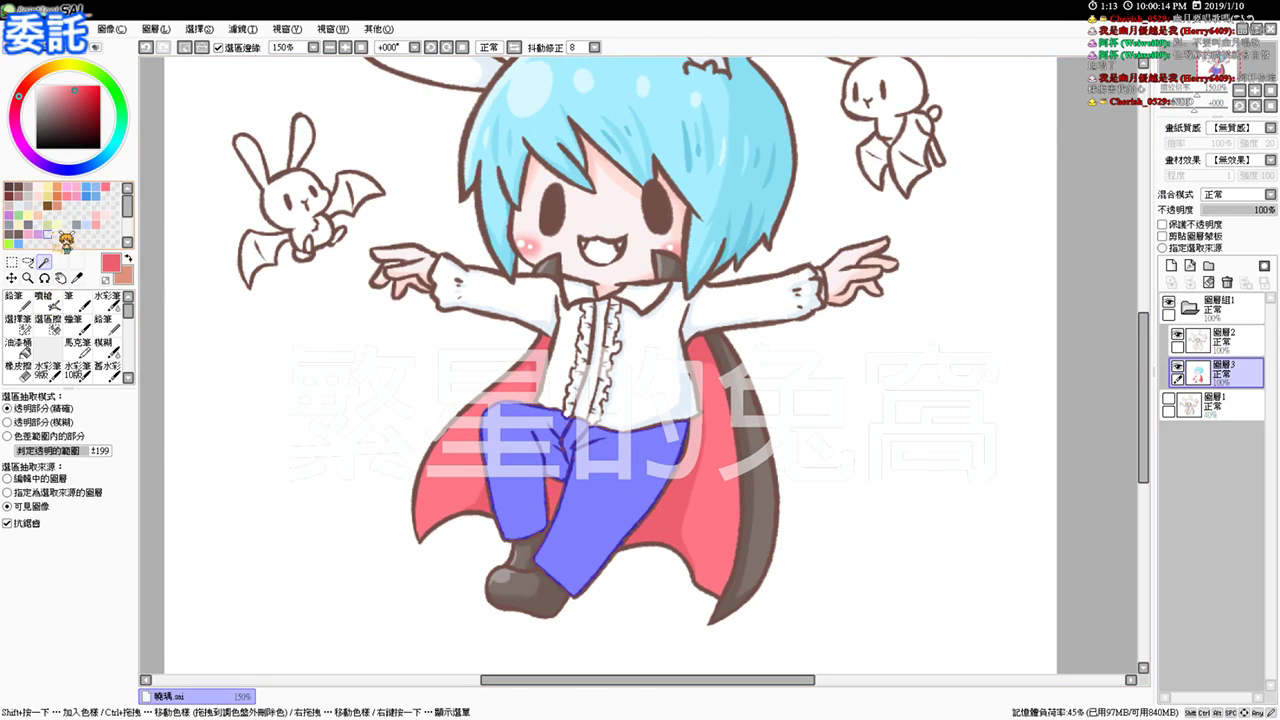
pyautogui.click(10, 225)
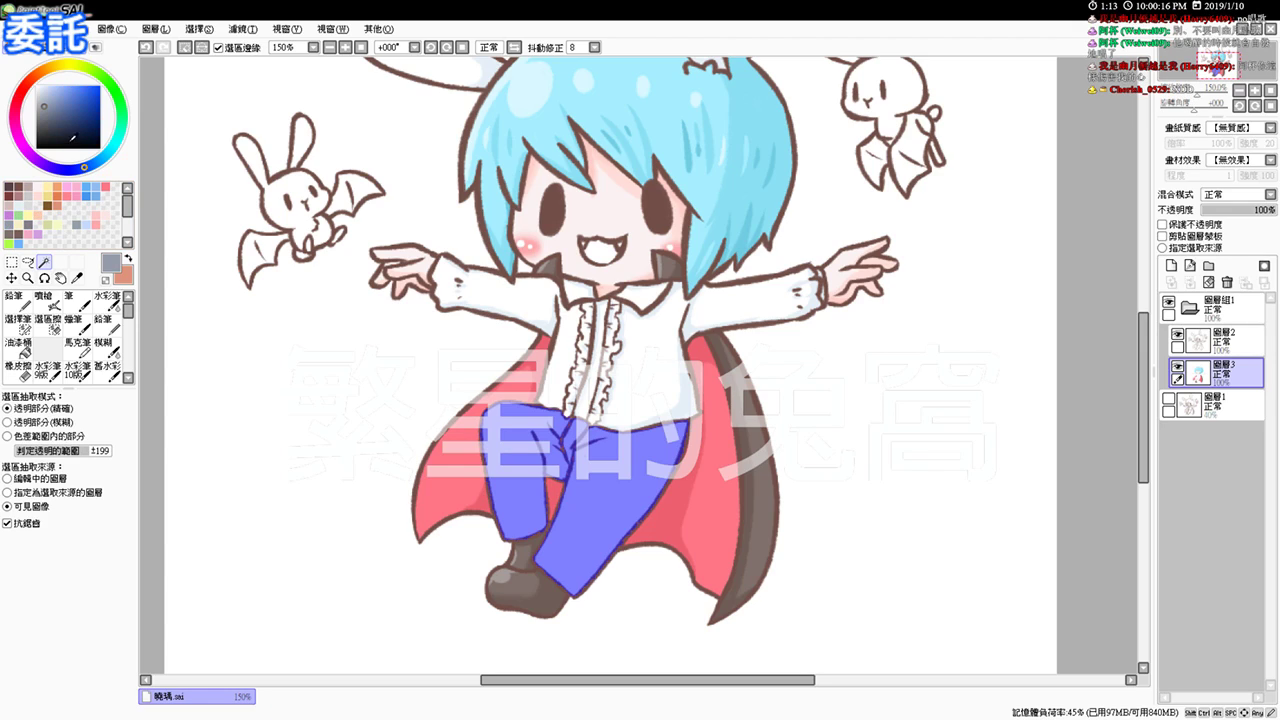
# Step: Airbrush darker greyish blue shadows on the trousers below the shirt hem and along the edges of the legs at brush size 17
pyautogui.click(47, 298)
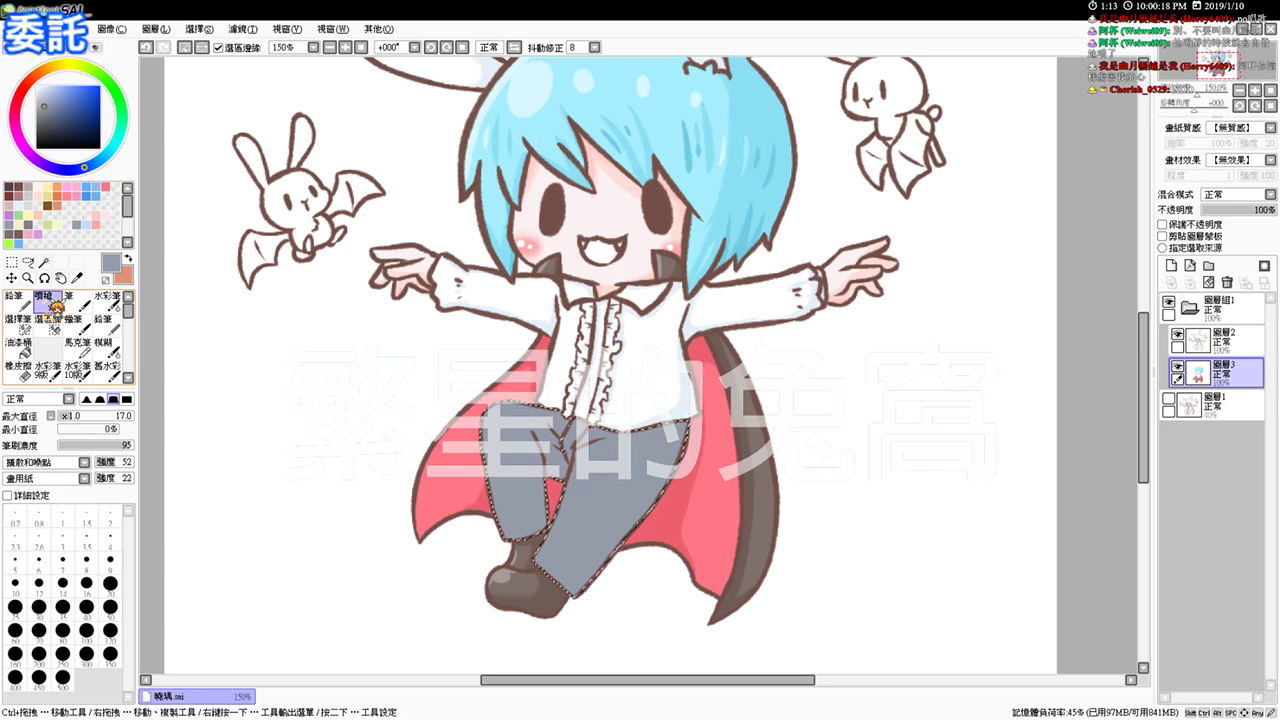
pyautogui.hotkey('ctrl', '+')
pyautogui.hotkey('ctrl', '+')
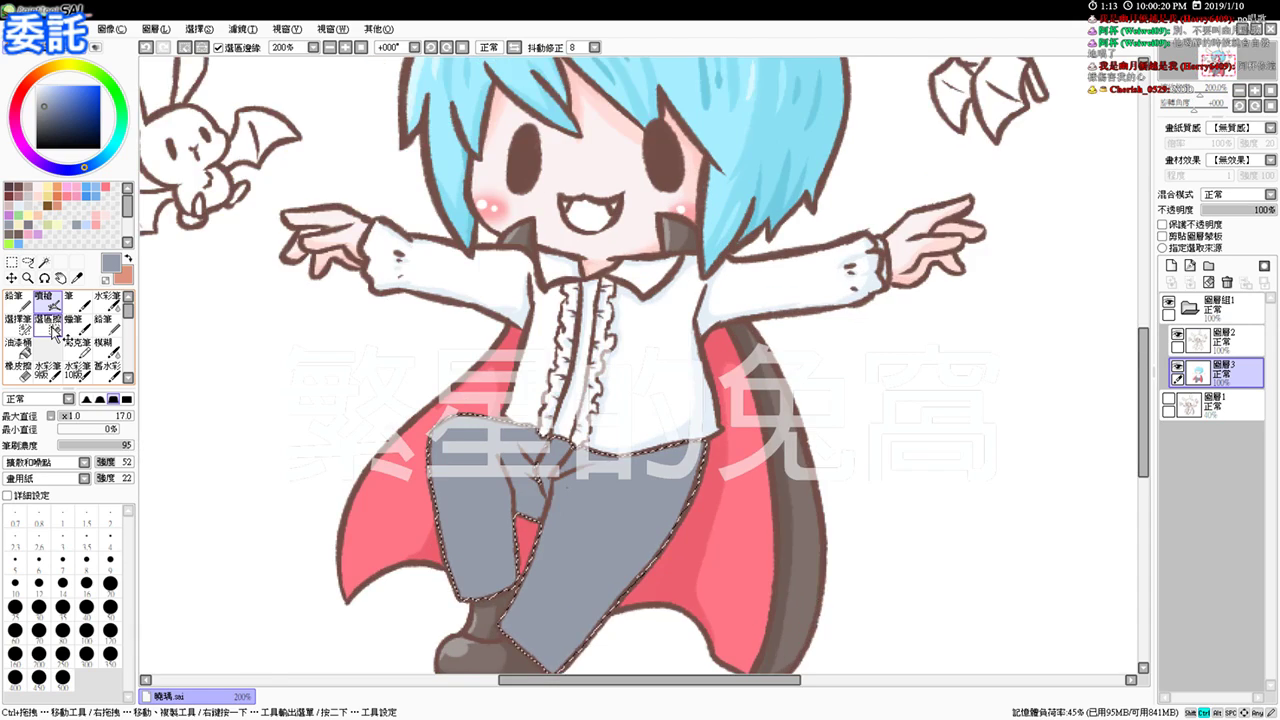
pyautogui.moveTo(692, 430); pyautogui.dragTo(671, 330)
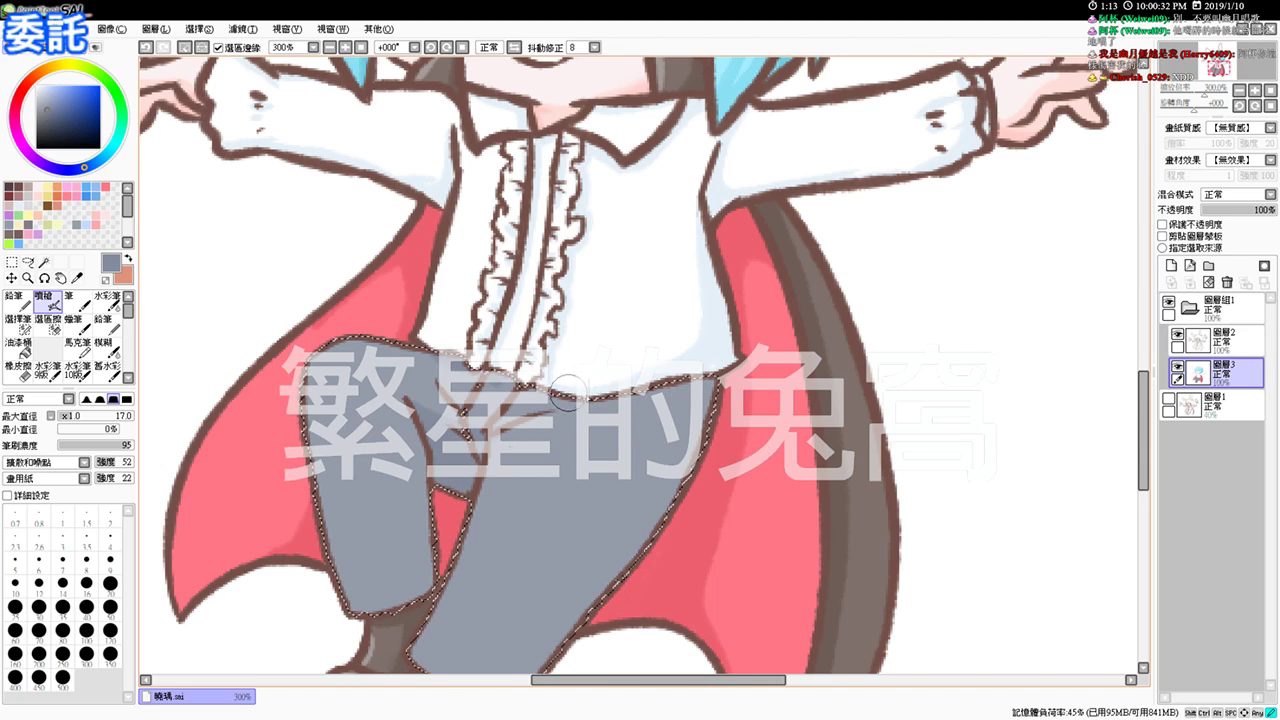
pyautogui.scroll(-2, 688, 398)
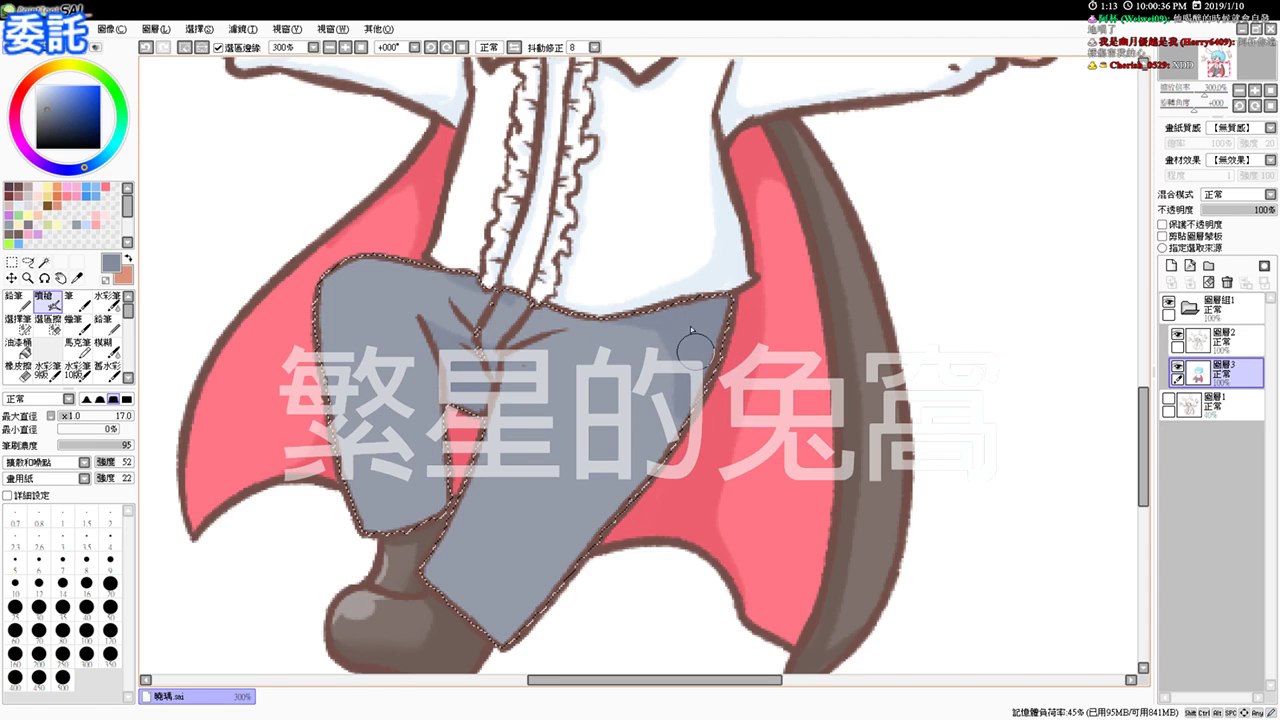
pyautogui.moveTo(428, 581)
pyautogui.mouseDown()
pyautogui.moveTo(526, 614)
pyautogui.moveTo(511, 621)
pyautogui.moveTo(581, 564)
pyautogui.moveTo(519, 629)
pyautogui.moveTo(644, 461)
pyautogui.mouseUp()
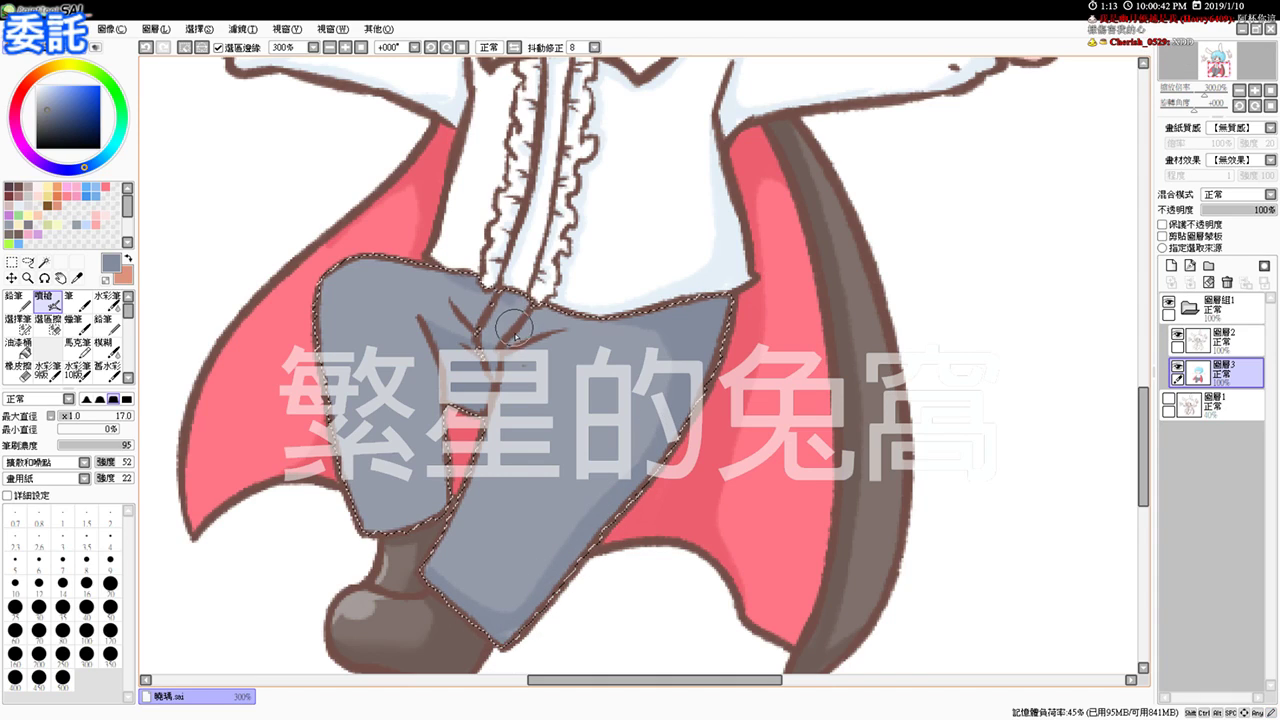
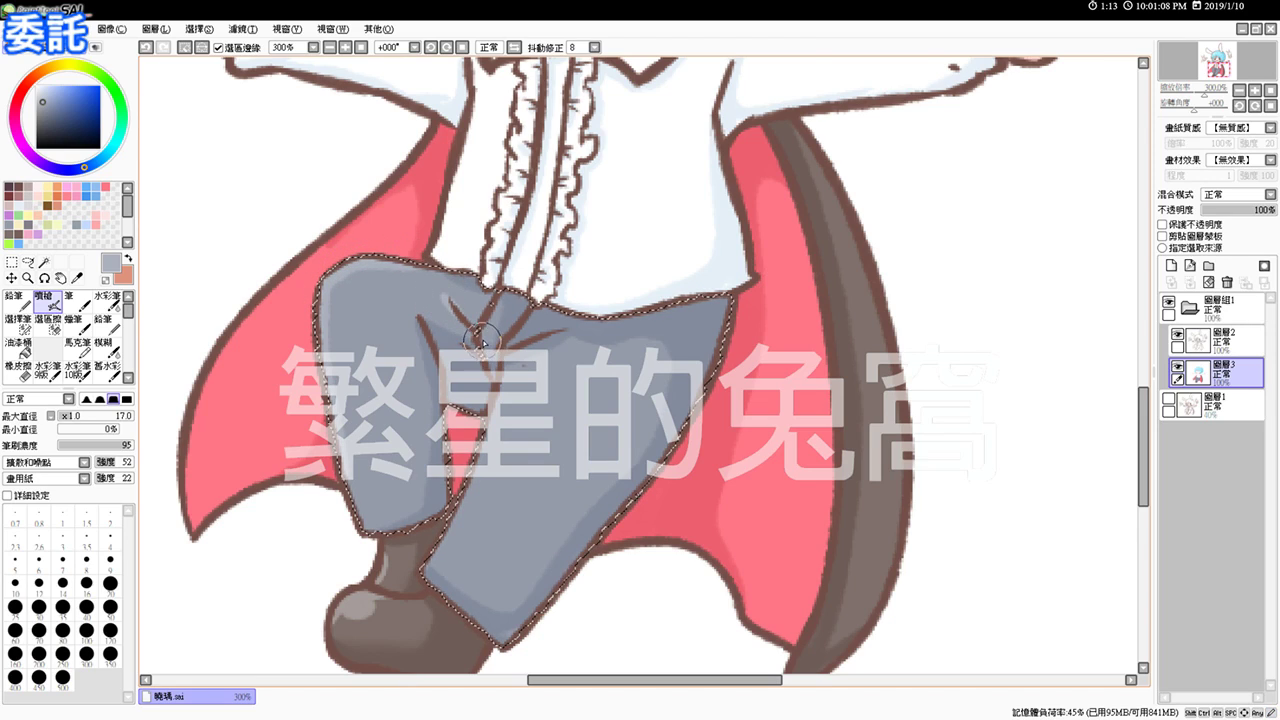
# Step: Airbrush light greyish blue touches on the trousers around the crotch creases and inner leg edge, and clear the selection
pyautogui.moveTo(457, 300); pyautogui.dragTo(490, 340)
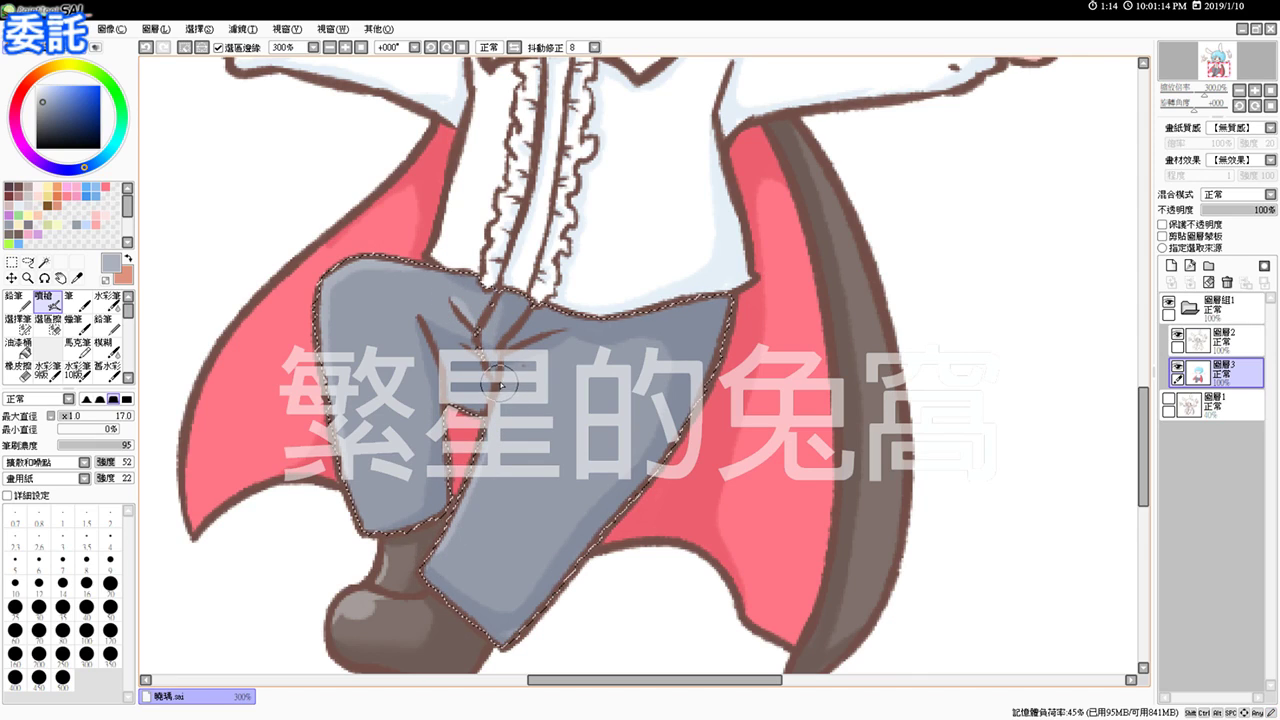
pyautogui.moveTo(462, 508); pyautogui.dragTo(452, 516)
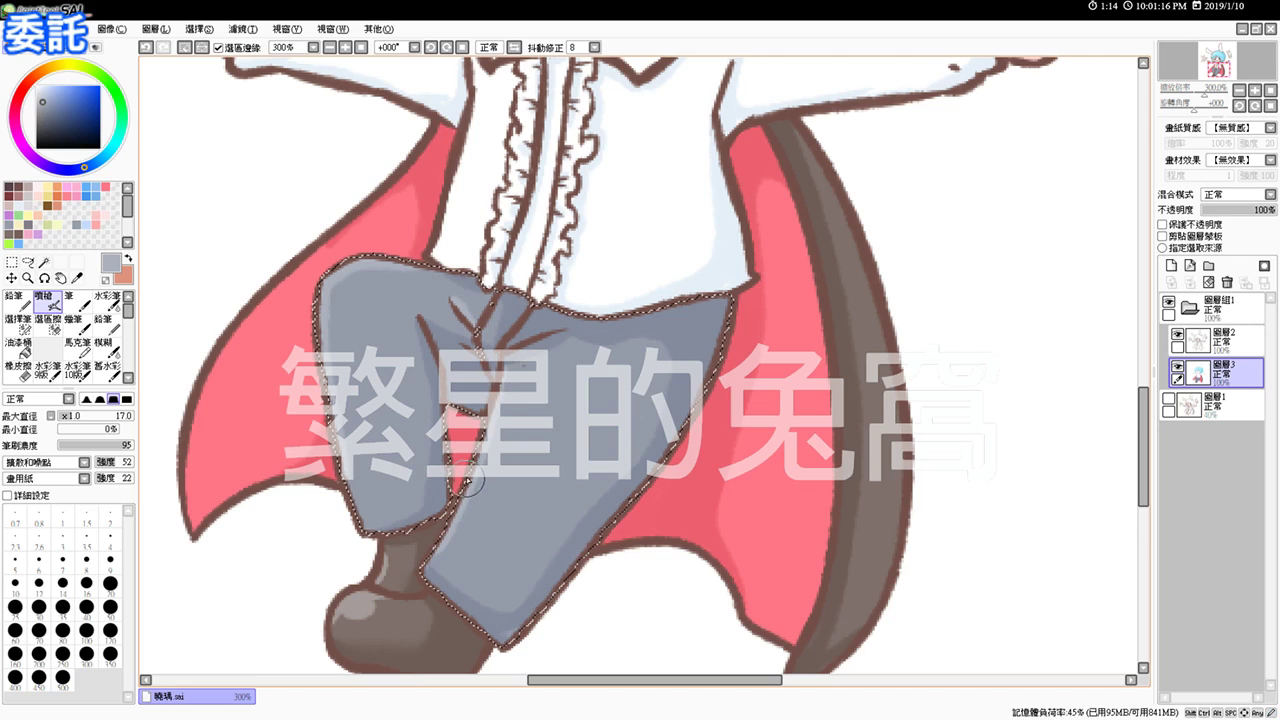
pyautogui.click(183, 47)
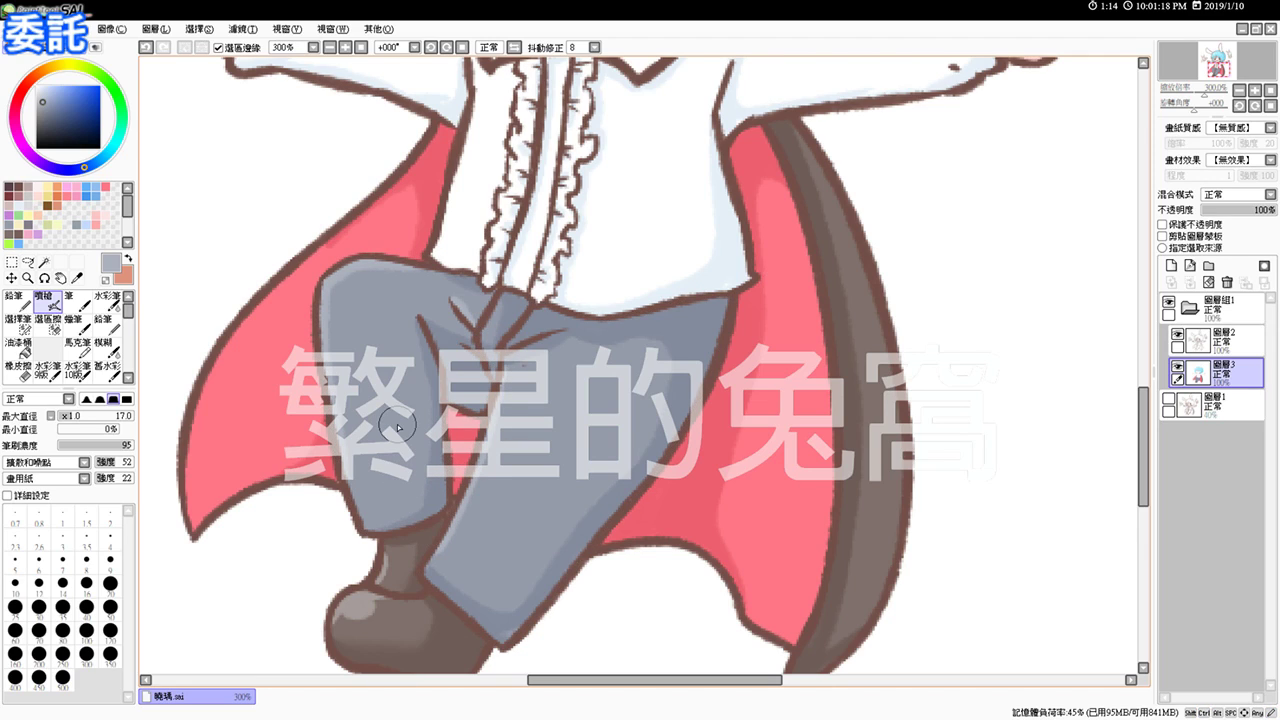
# Step: Select the body, wings and both ears of the lower bat-winged bunny with the Magic Wand
pyautogui.click(362, 47)
pyautogui.click(346, 47)
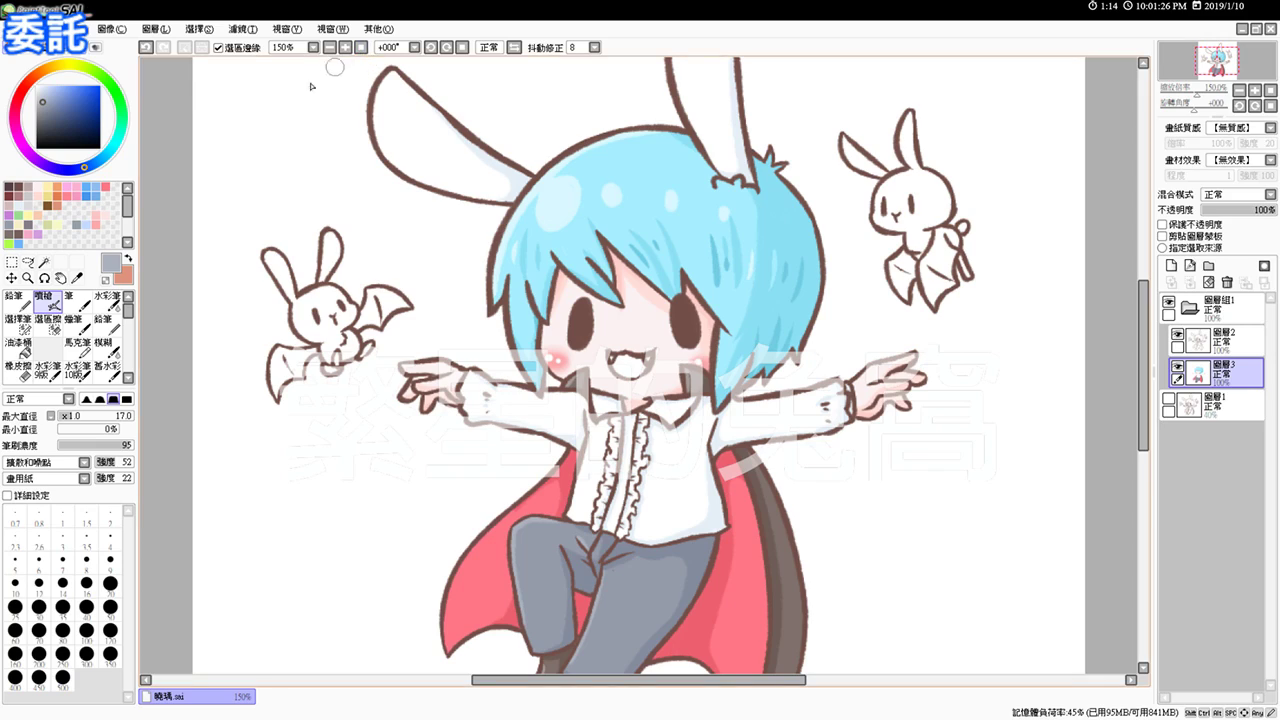
pyautogui.click(44, 262)
pyautogui.click(324, 305)
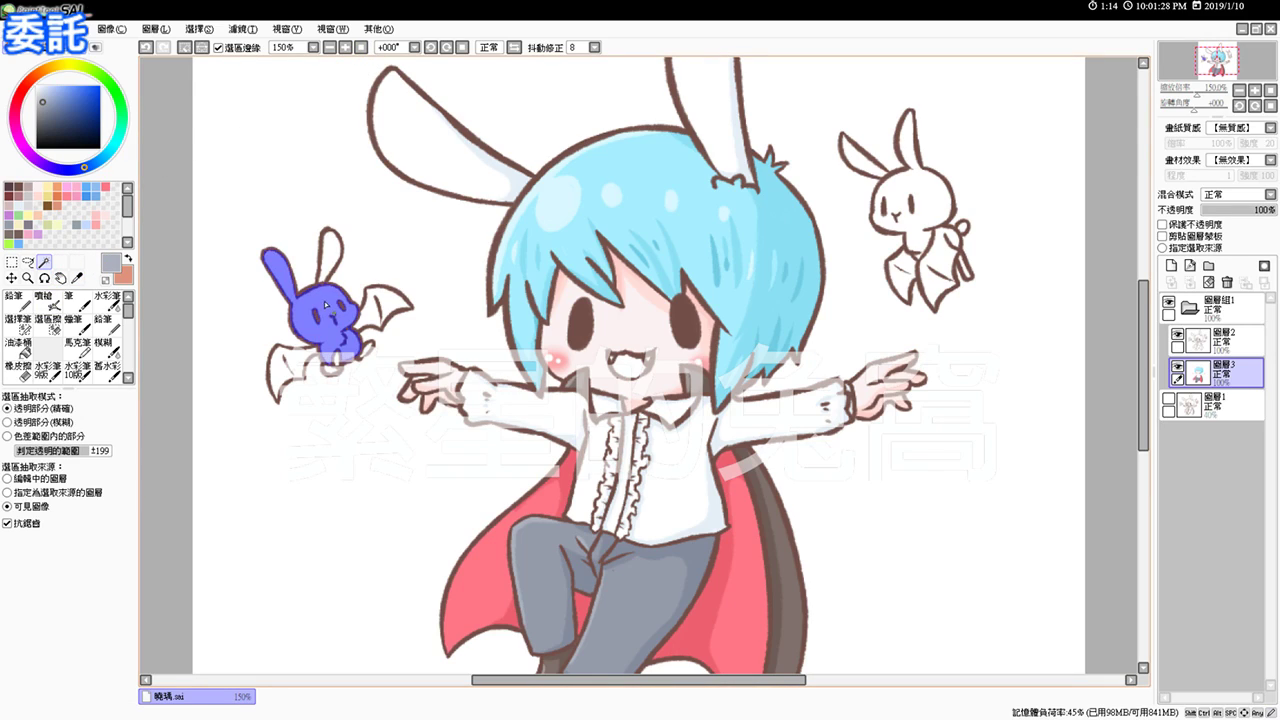
pyautogui.click(293, 363)
pyautogui.click(370, 312)
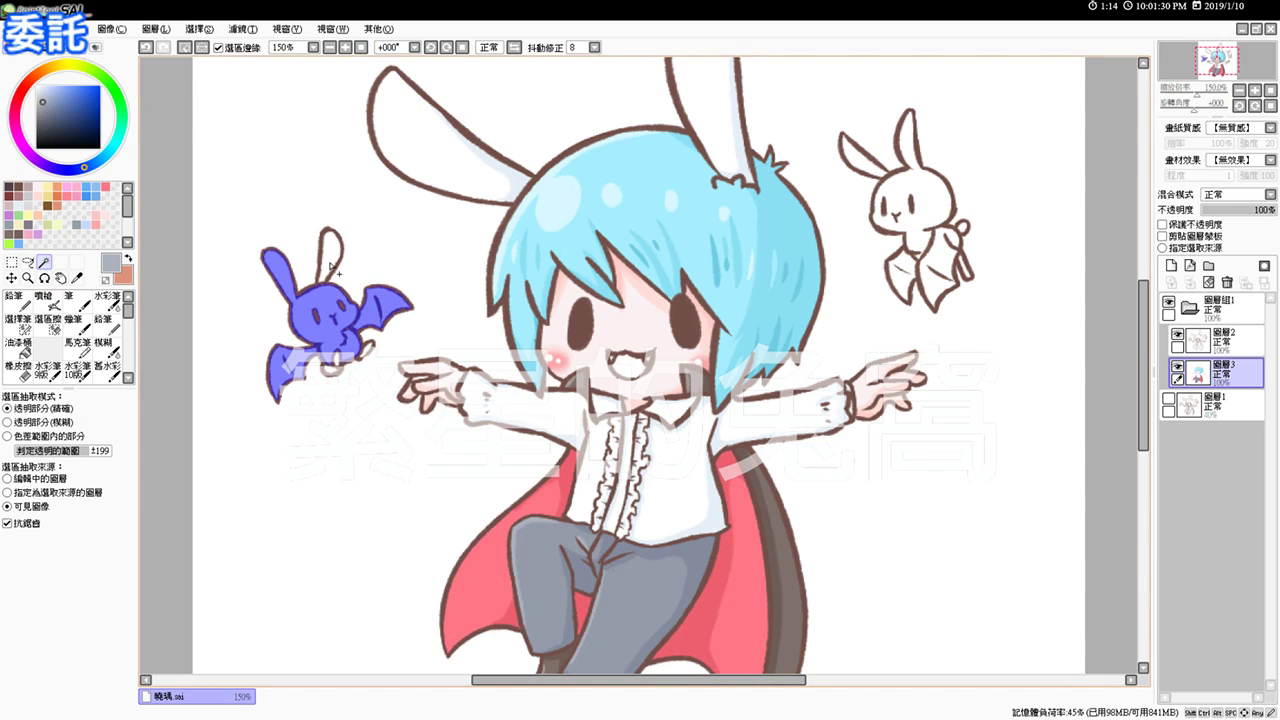
pyautogui.click(331, 262)
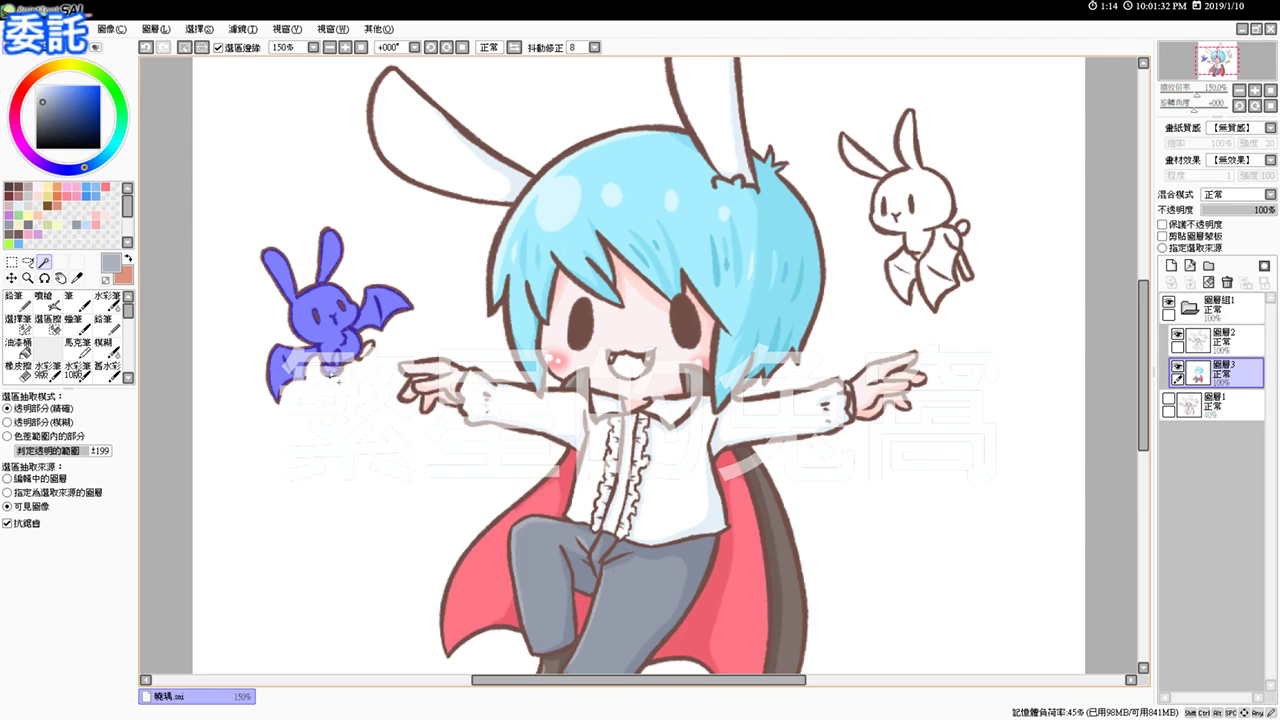
# Step: Add the head, ears, body, wings and tail of the upper bat-winged bunny to the selection
pyautogui.click(916, 193)
pyautogui.click(871, 164)
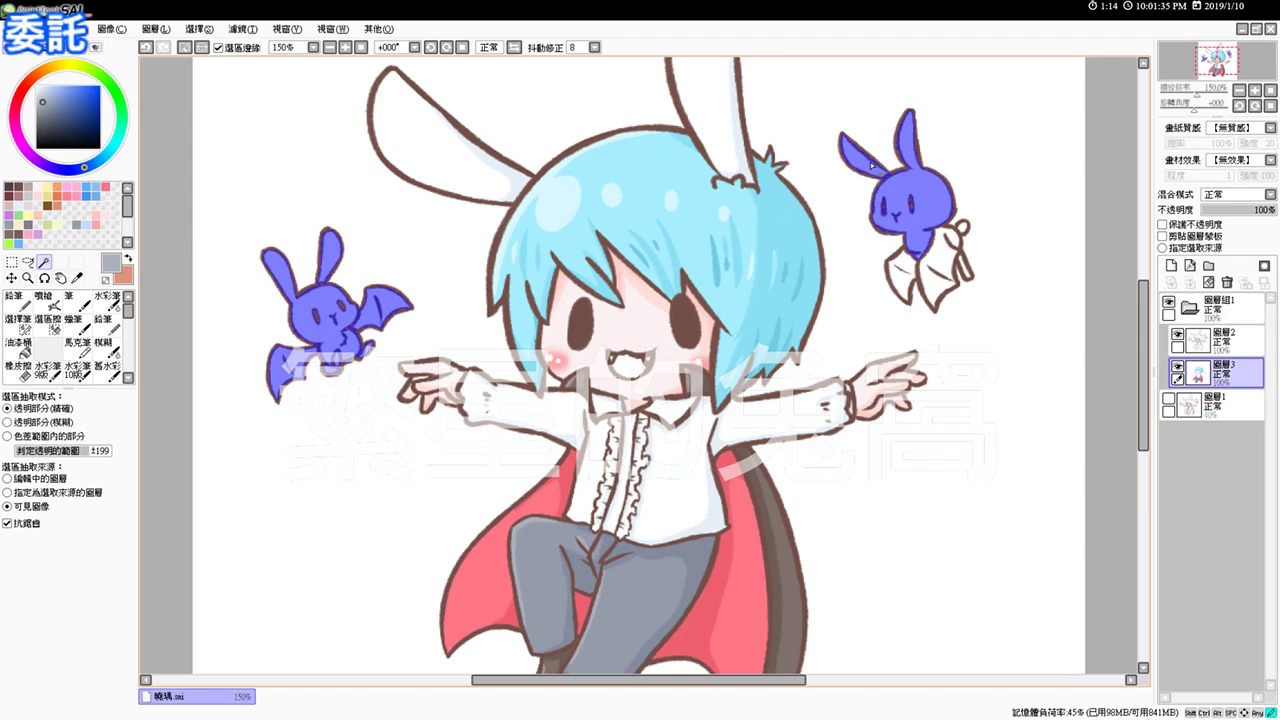
pyautogui.click(955, 237)
pyautogui.click(898, 262)
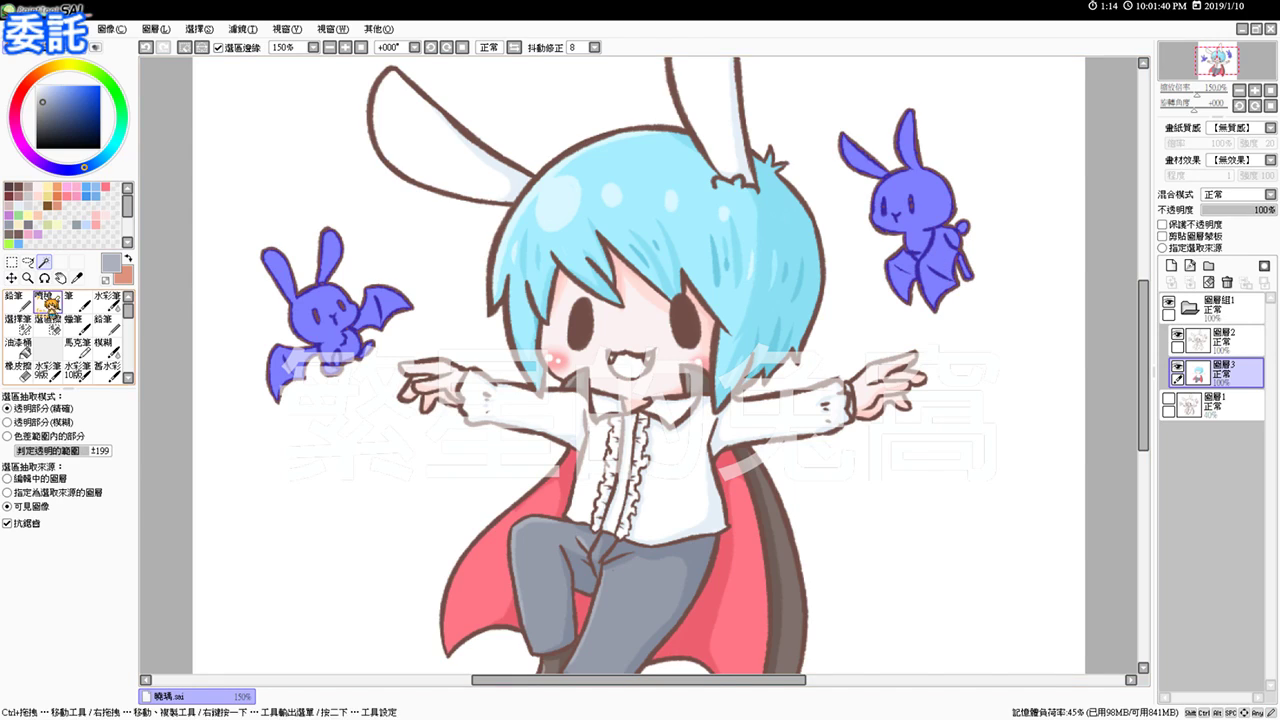
# Step: Fill the two selected bat-winged bunnies with dark greyish brown and switch to the Airbrush
pyautogui.click(12, 224)
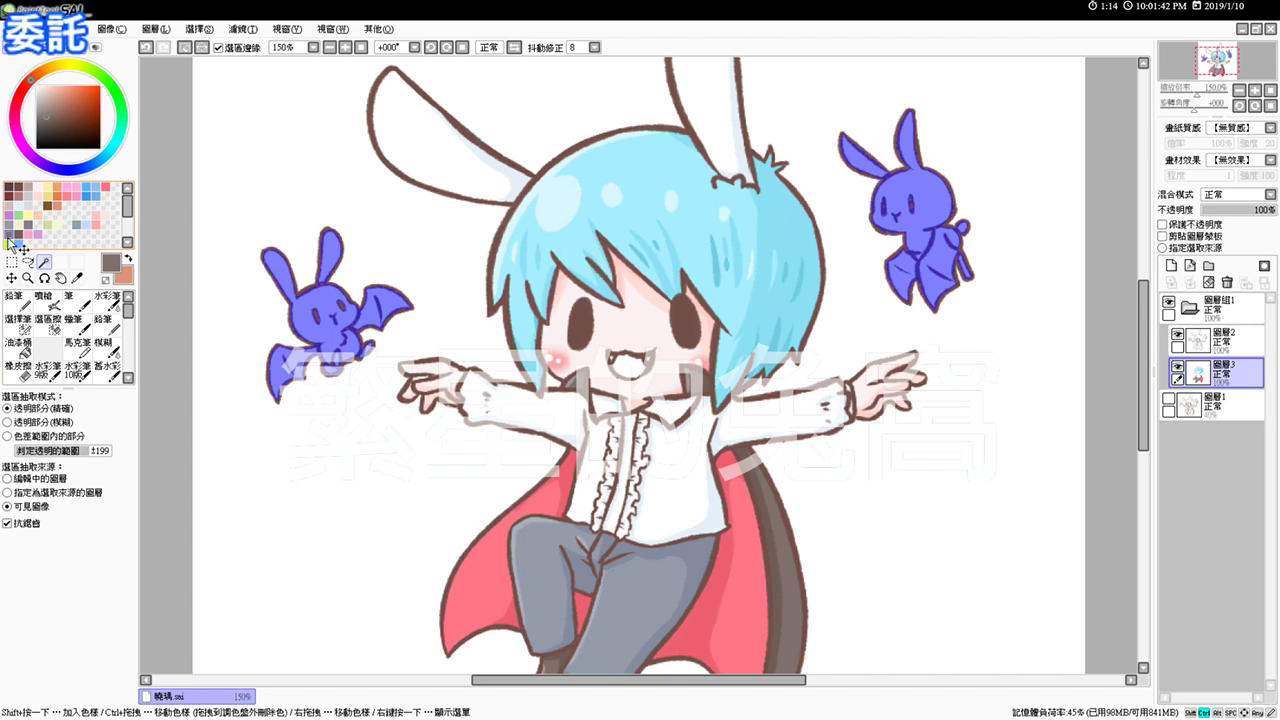
pyautogui.hotkey('ctrl', 'f')
pyautogui.click(52, 305)
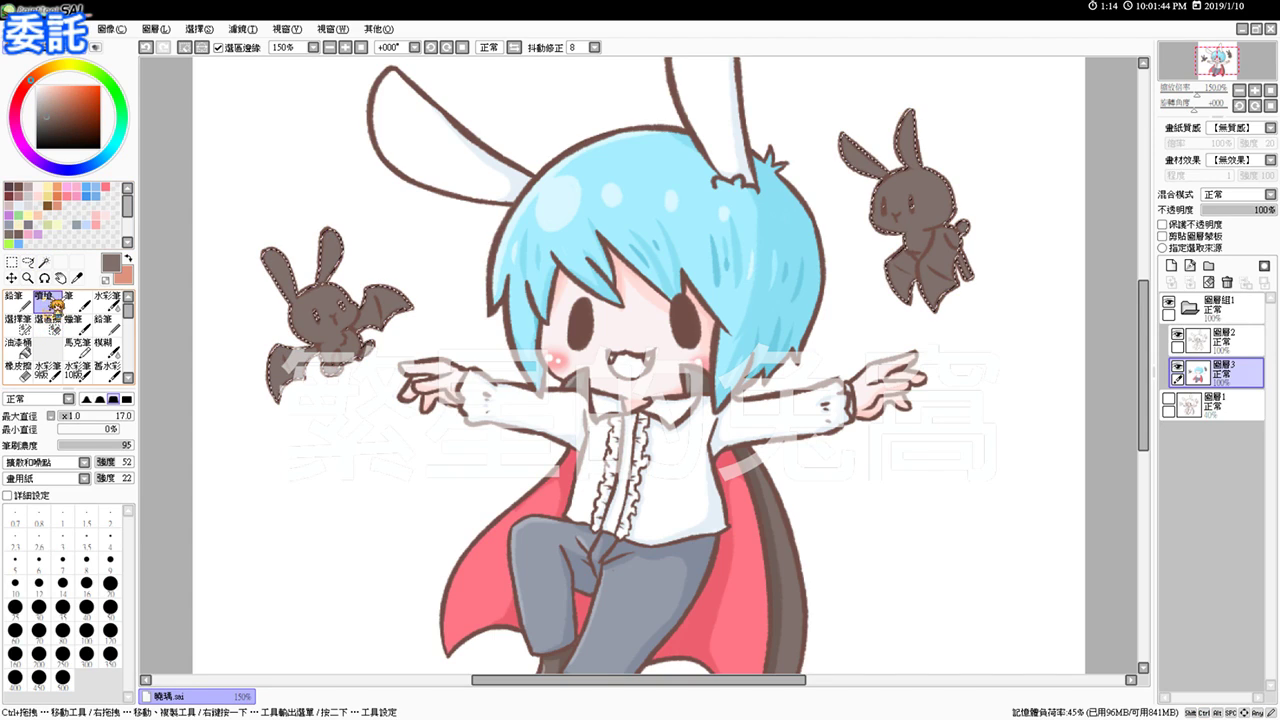
# Step: Try filling the two selected bunnies with greyish blue, and undo that fill
pyautogui.click(16, 226)
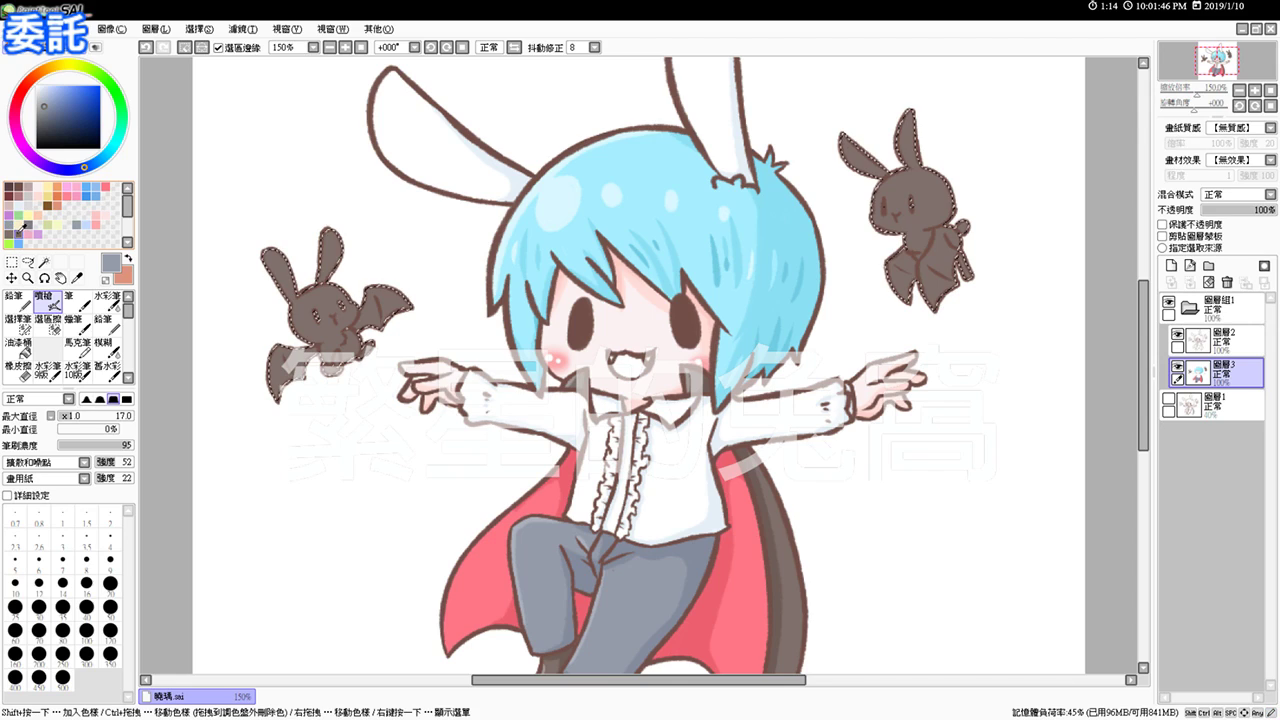
pyautogui.hotkey('ctrl', 'f')
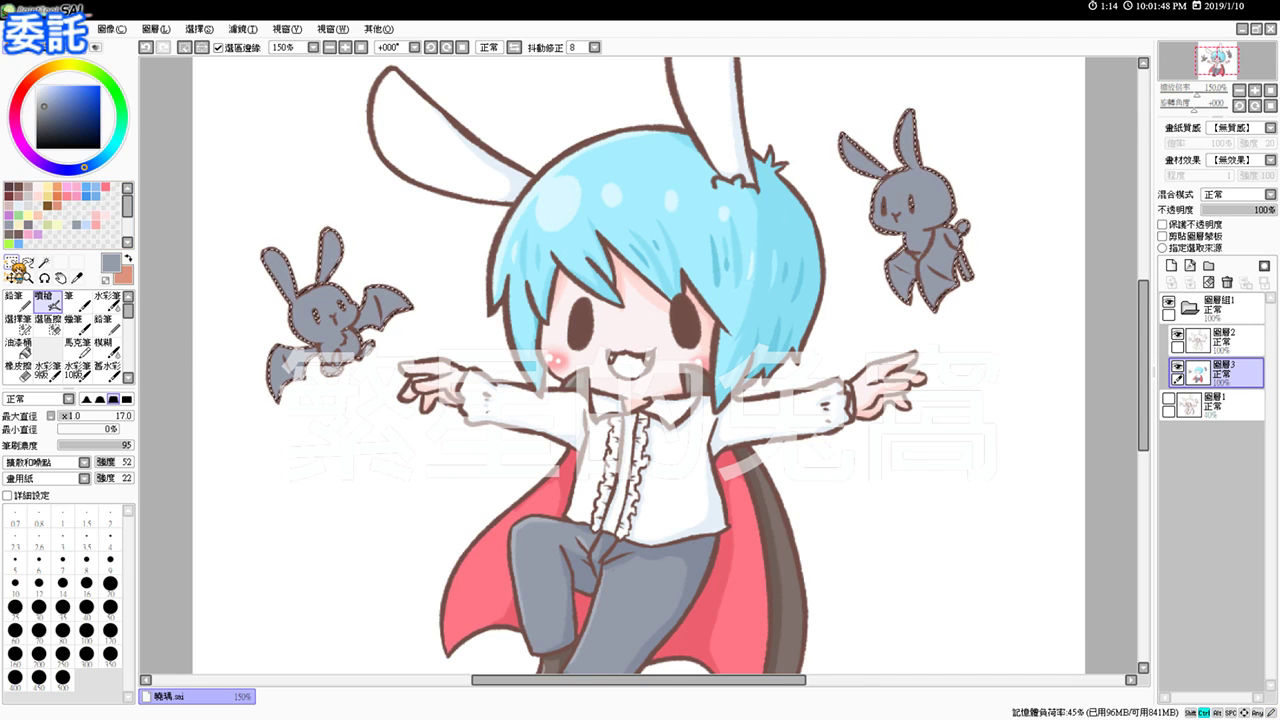
pyautogui.hotkey('ctrl', '+')
pyautogui.hotkey('ctrl', 'z')
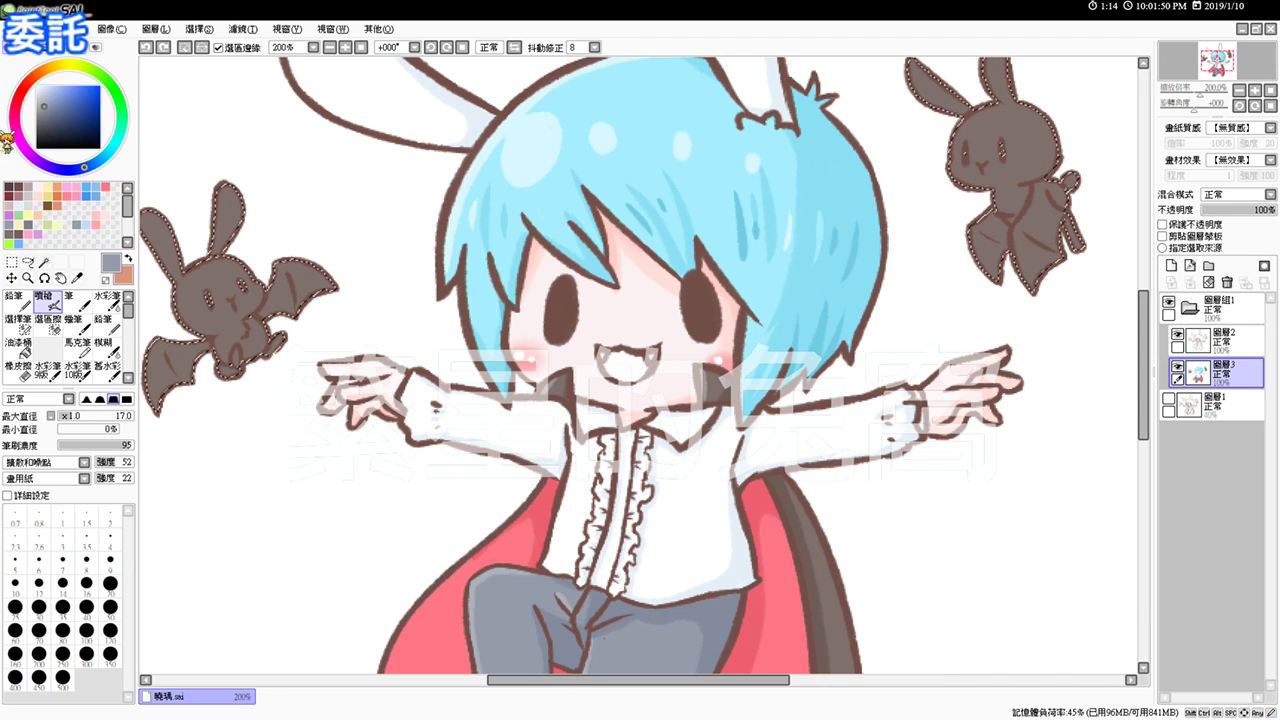
# Step: Airbrush darker brown shadows on the lower bunny's ears, head, body and bat wings at brush size 17
pyautogui.press('alt')
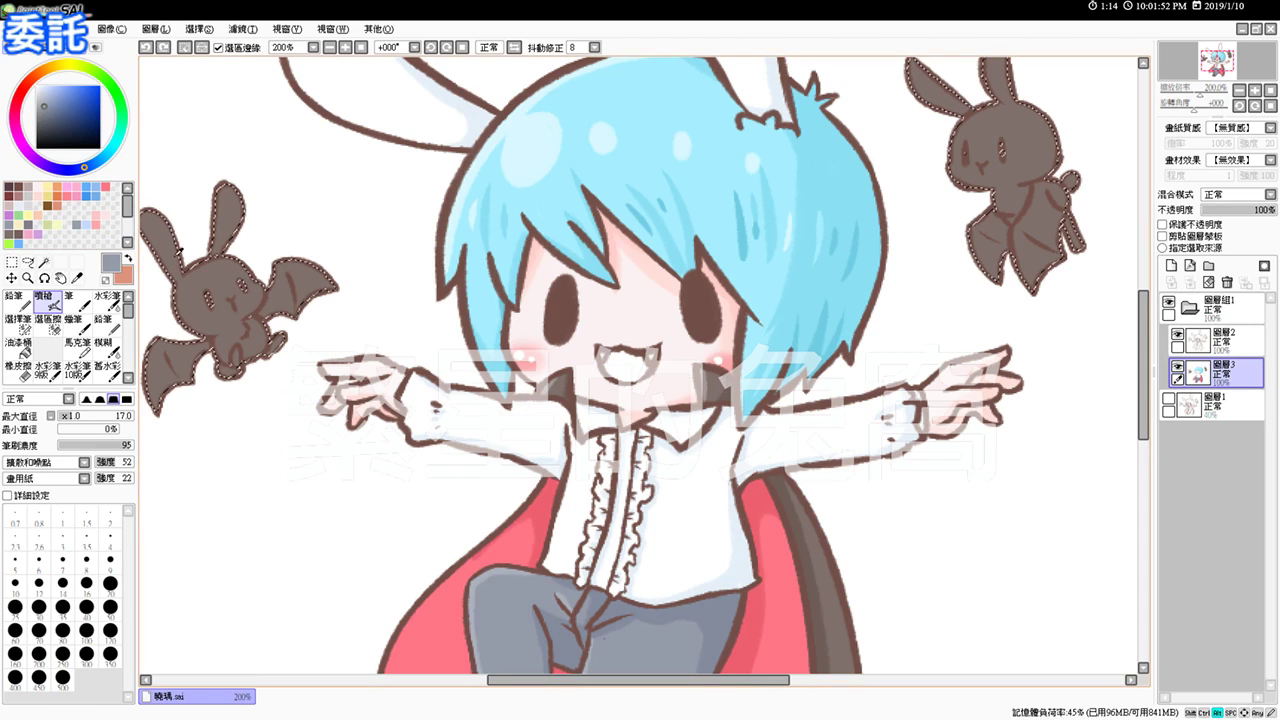
pyautogui.keyDown('alt'); pyautogui.click(170, 250); pyautogui.keyUp('alt')
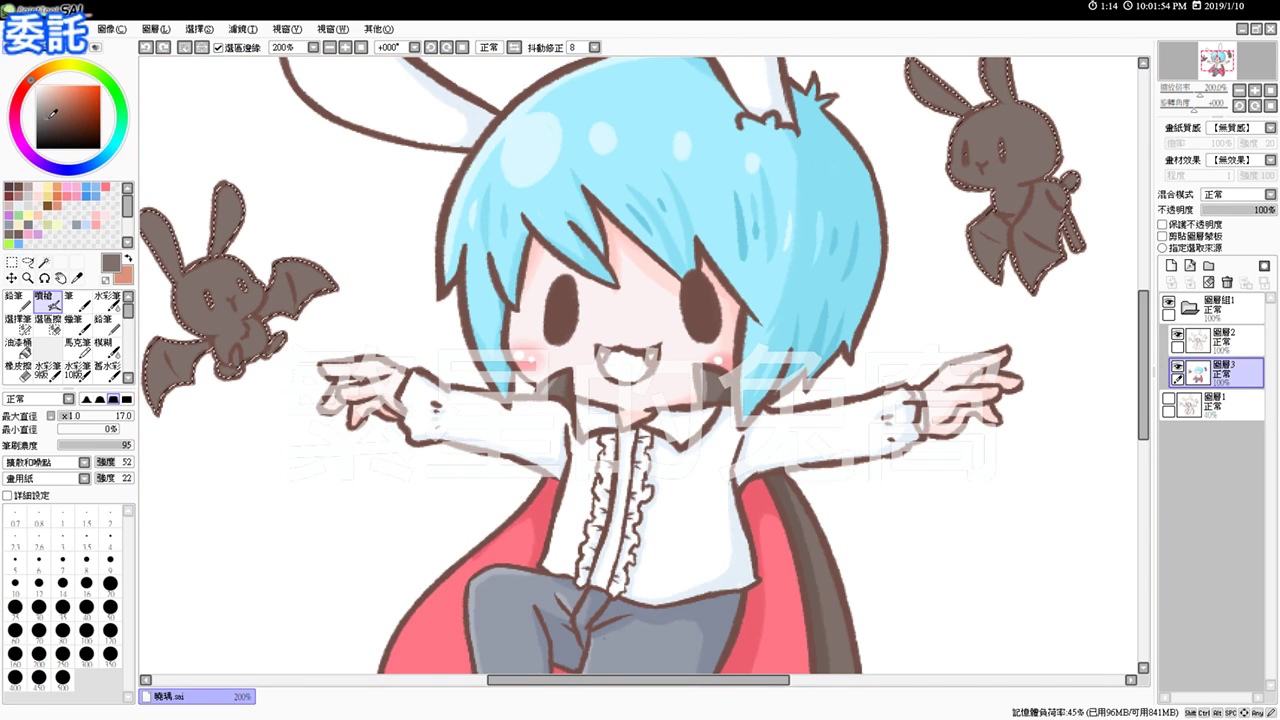
pyautogui.moveTo(234, 182); pyautogui.dragTo(237, 221)
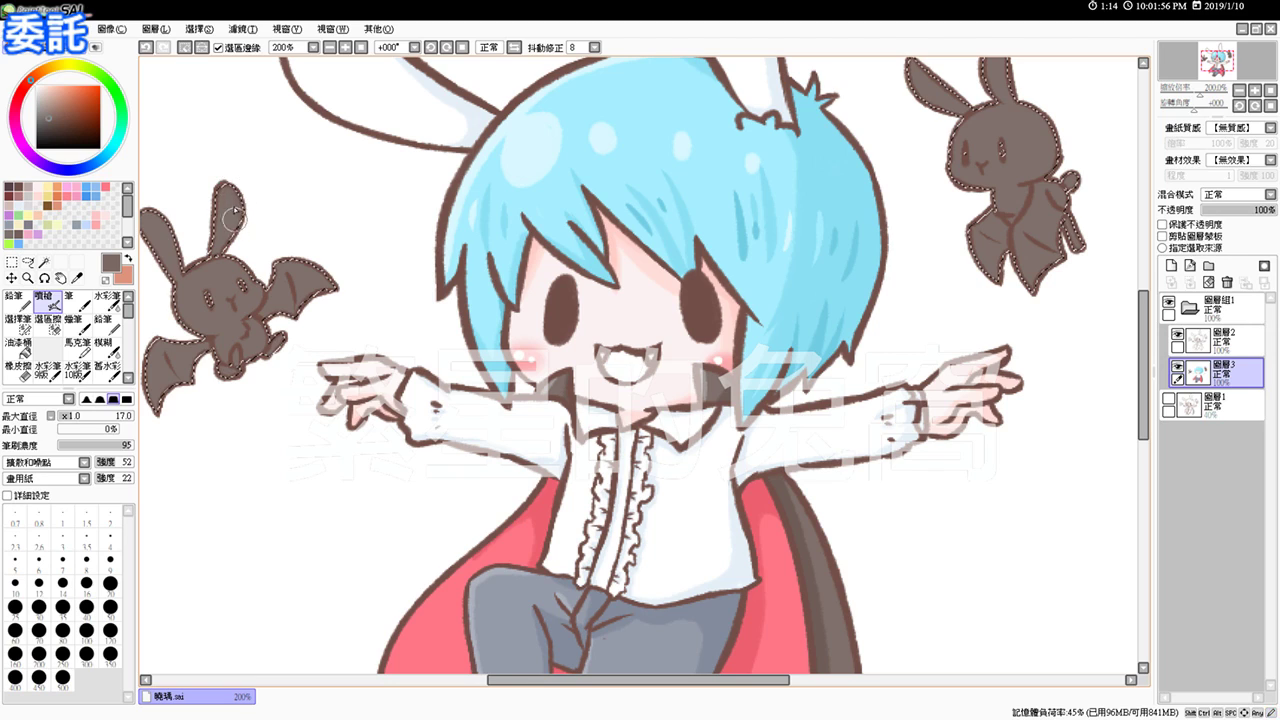
pyautogui.keyDown('ctrl'); pyautogui.click(210, 292); pyautogui.keyUp('ctrl')
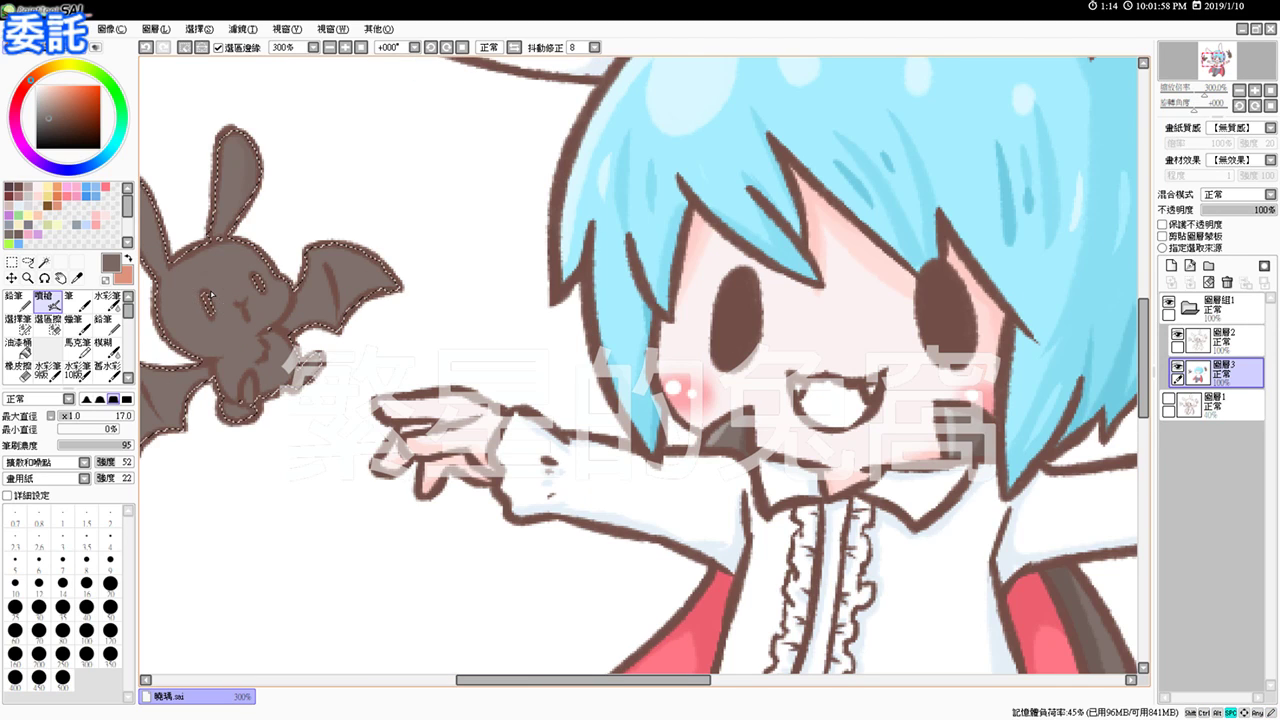
pyautogui.moveTo(457, 393); pyautogui.dragTo(597, 538)
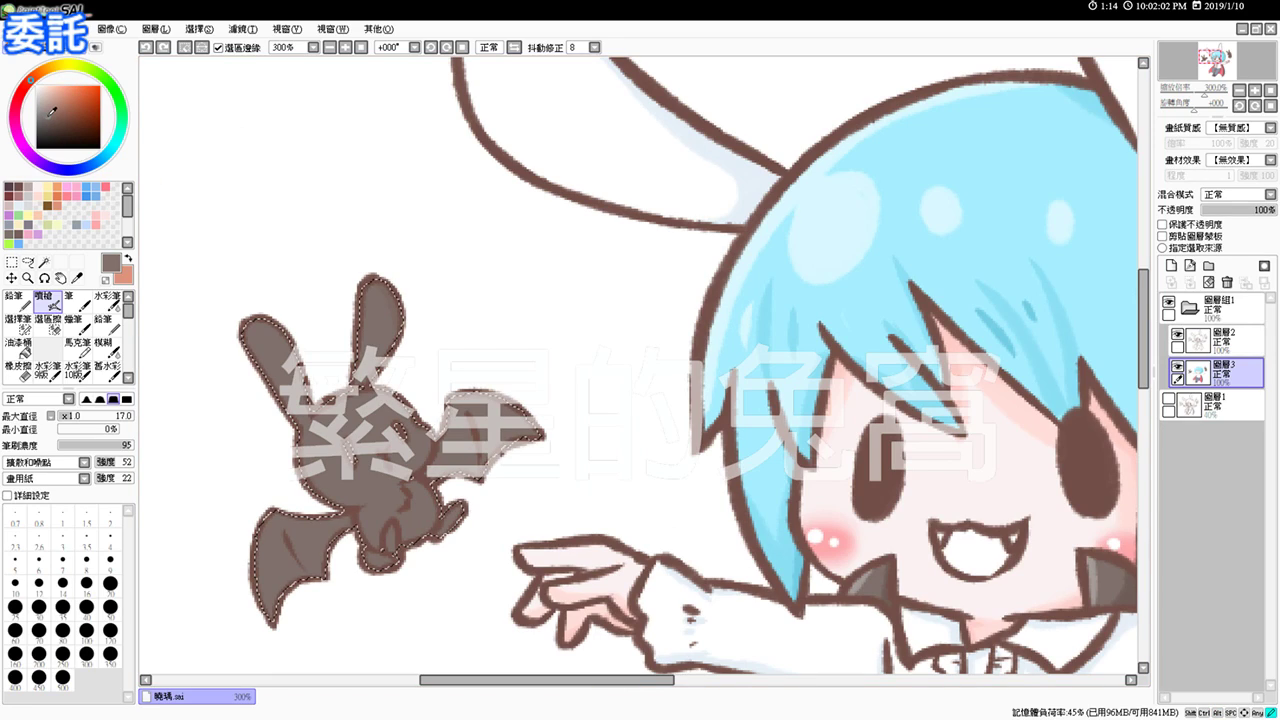
pyautogui.moveTo(371, 272)
pyautogui.mouseDown()
pyautogui.moveTo(392, 295)
pyautogui.moveTo(379, 370)
pyautogui.mouseUp()
pyautogui.moveTo(240, 320)
pyautogui.mouseDown()
pyautogui.moveTo(273, 323)
pyautogui.moveTo(238, 341)
pyautogui.moveTo(280, 345)
pyautogui.moveTo(261, 327)
pyautogui.moveTo(285, 347)
pyautogui.moveTo(270, 323)
pyautogui.moveTo(293, 365)
pyautogui.moveTo(258, 329)
pyautogui.moveTo(283, 360)
pyautogui.mouseUp()
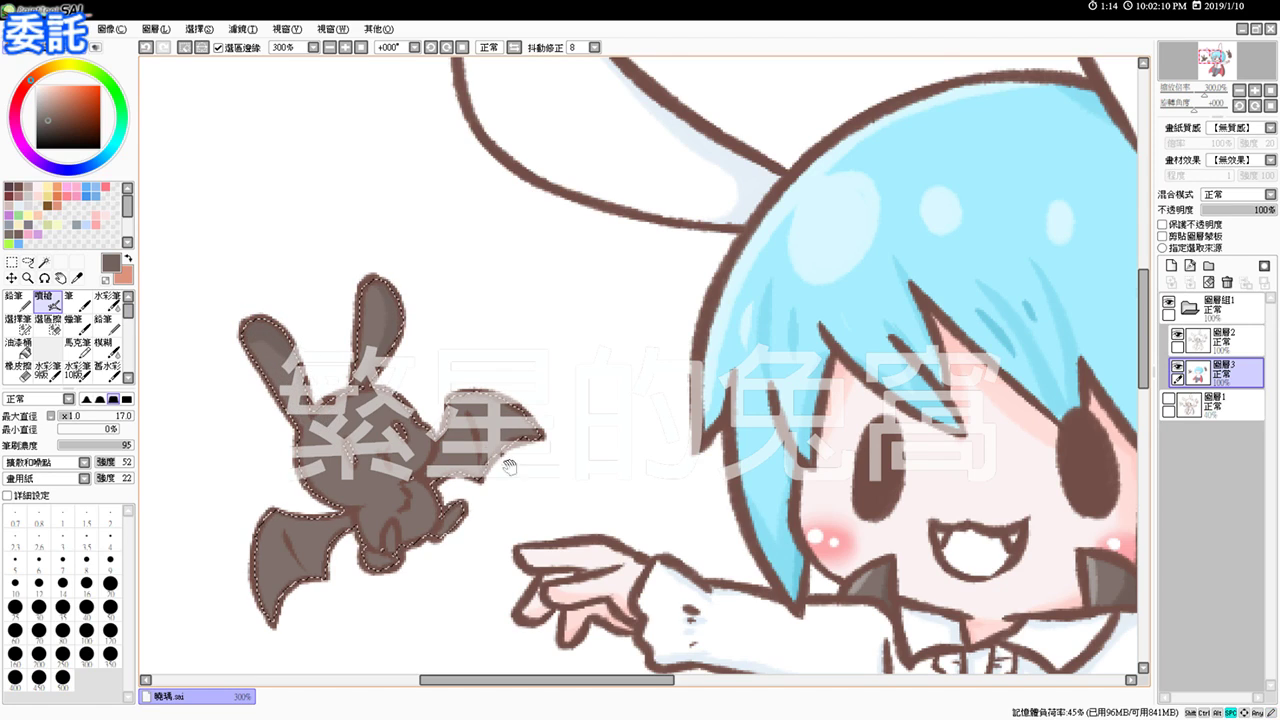
pyautogui.scroll(-1, 290, 360)
pyautogui.moveTo(360, 348)
pyautogui.mouseDown()
pyautogui.moveTo(419, 384)
pyautogui.moveTo(422, 412)
pyautogui.mouseUp()
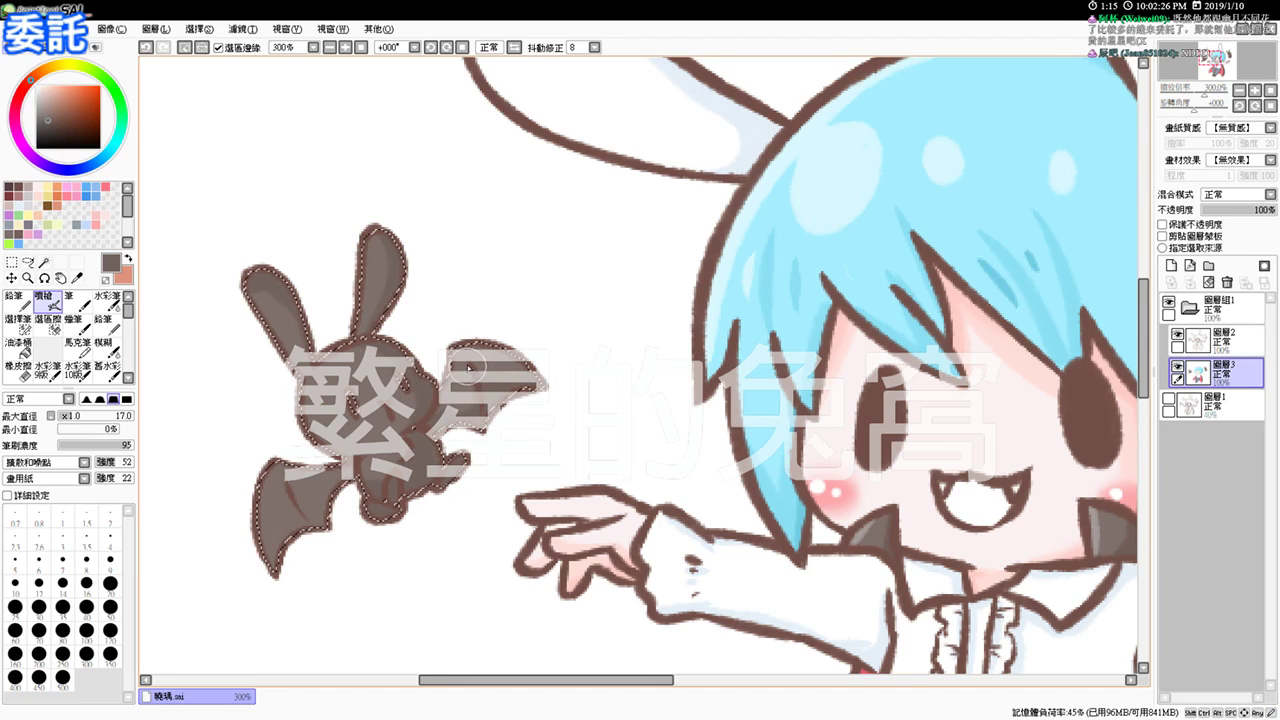
pyautogui.moveTo(479, 384); pyautogui.dragTo(545, 391)
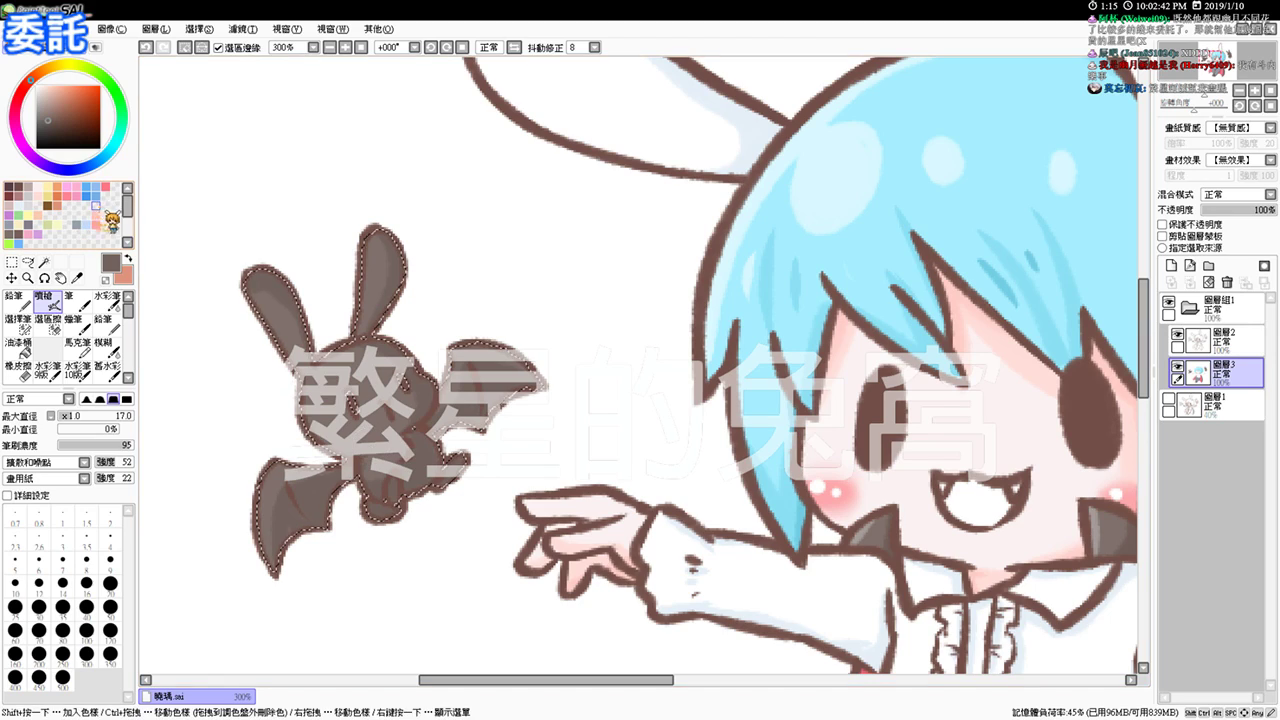
# Step: Airbrush light pink blush on both cheeks of the lower bunny, keeping the selection active
pyautogui.click(94, 208)
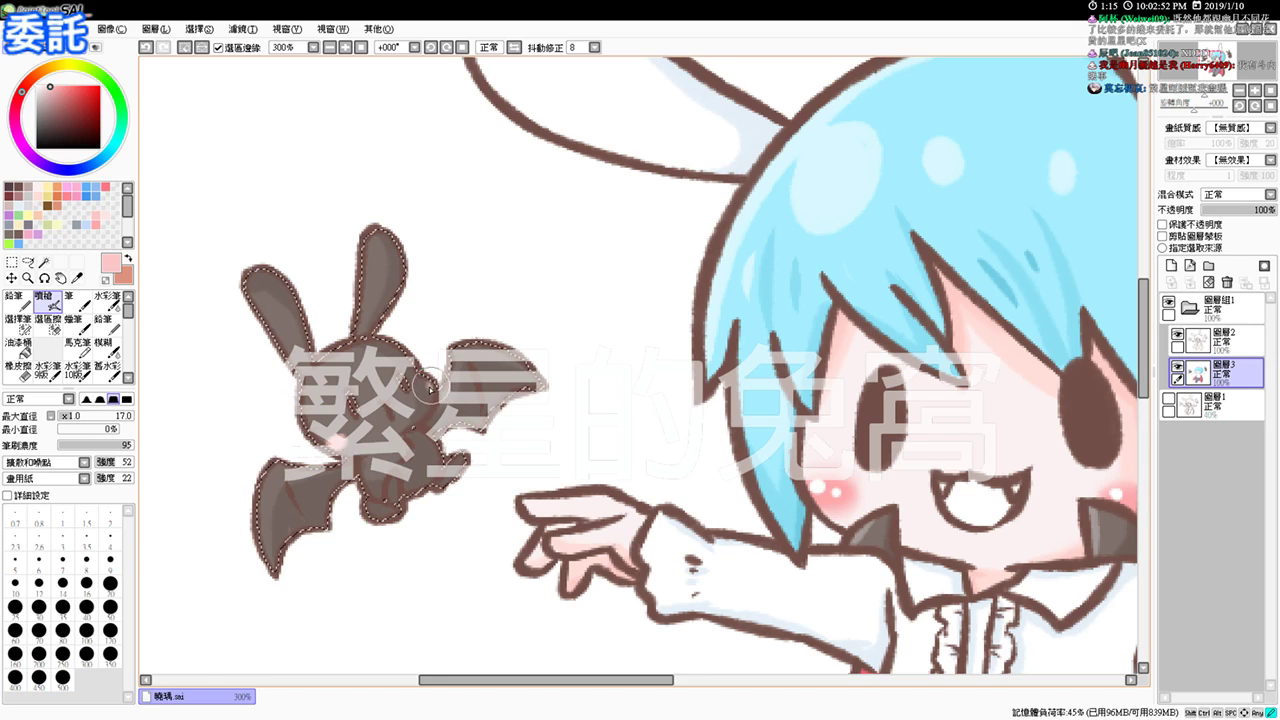
pyautogui.hotkey('ctrl', 'd')
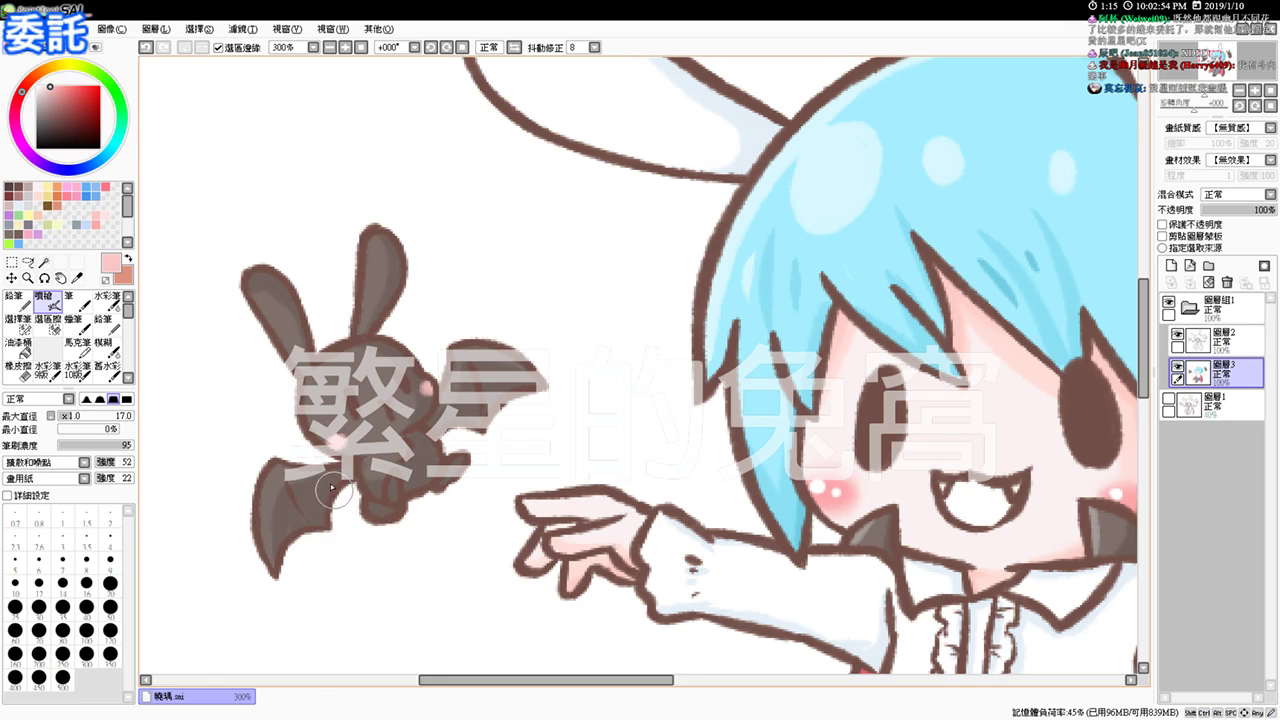
pyautogui.hotkey('ctrl', 'z')
# Step: Sample the dark brown shadow colour and airbrush shadows on the upper bunny's ears and head at brush size 17
pyautogui.keyDown('alt'); pyautogui.click(399, 281); pyautogui.keyUp('alt')
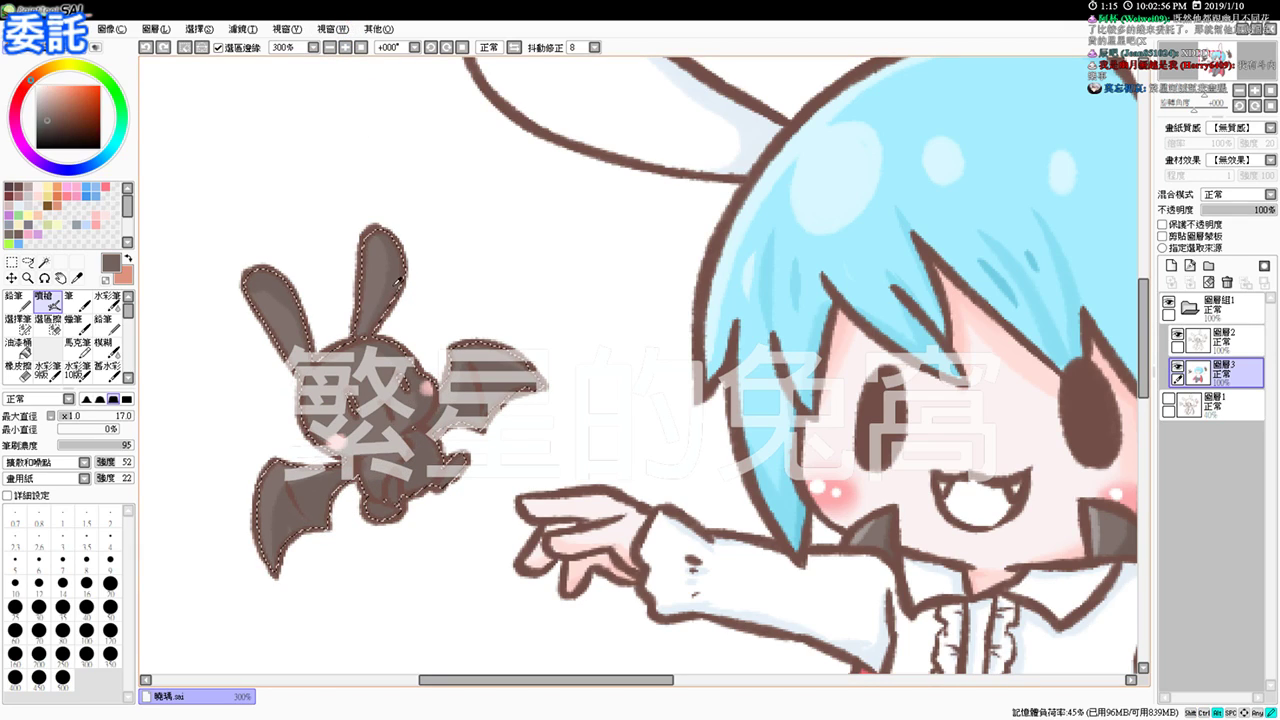
pyautogui.moveTo(910, 362); pyautogui.dragTo(482, 391)
pyautogui.moveTo(792, 389)
pyautogui.mouseDown()
pyautogui.moveTo(640, 411)
pyautogui.moveTo(503, 405)
pyautogui.mouseUp()
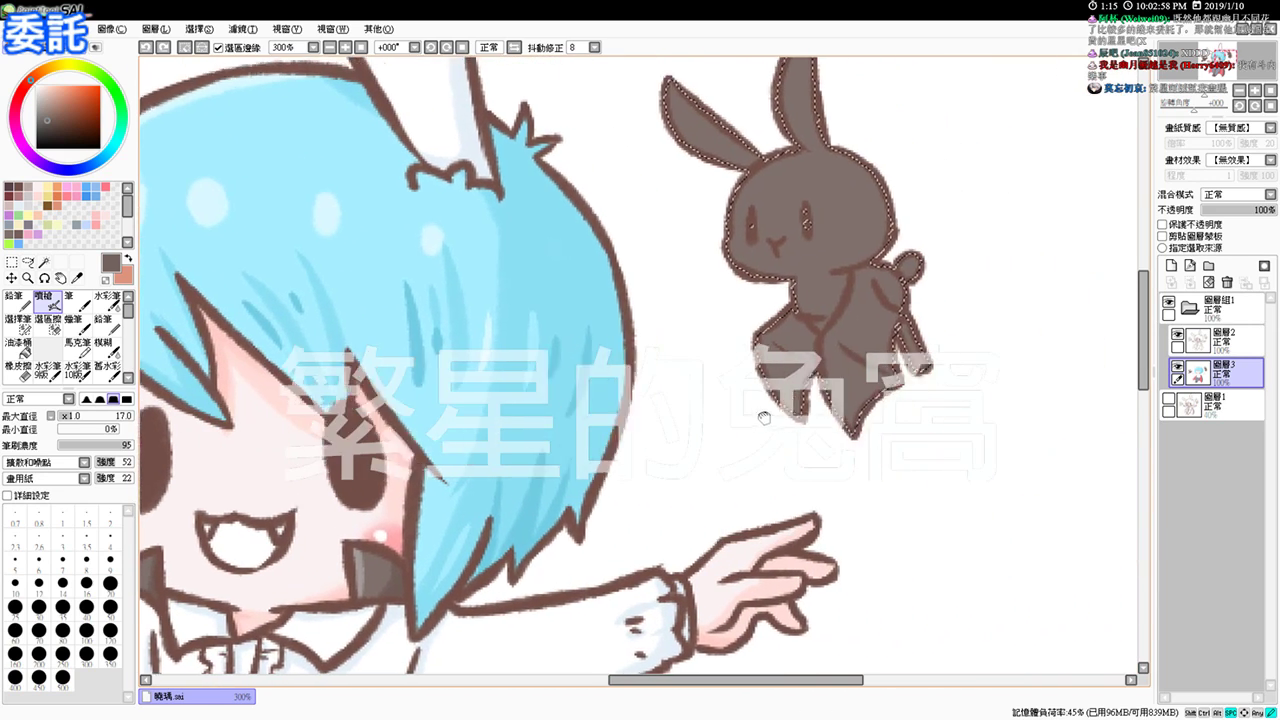
pyautogui.moveTo(778, 420); pyautogui.dragTo(560, 418)
pyautogui.moveTo(727, 380)
pyautogui.mouseDown()
pyautogui.moveTo(648, 437)
pyautogui.moveTo(648, 532)
pyautogui.mouseUp()
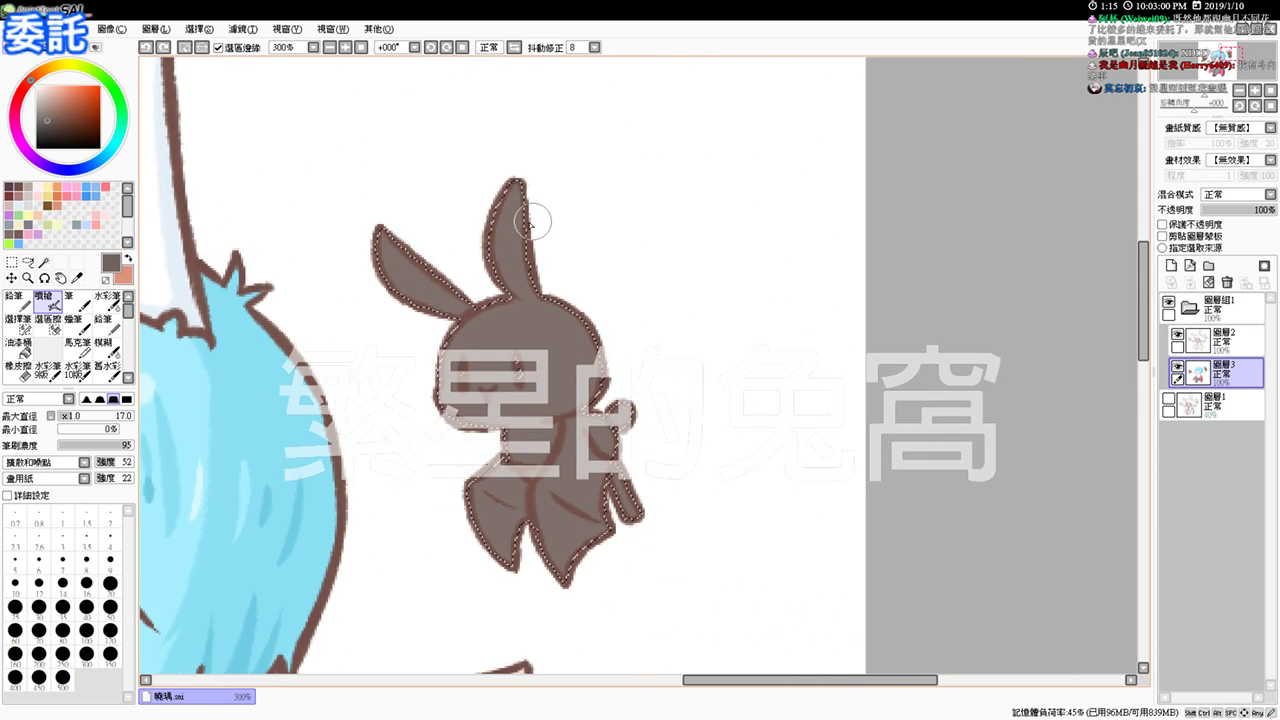
pyautogui.moveTo(550, 233); pyautogui.dragTo(546, 243)
pyautogui.moveTo(514, 180); pyautogui.dragTo(549, 295)
pyautogui.moveTo(388, 236); pyautogui.dragTo(466, 306)
pyautogui.moveTo(578, 346)
pyautogui.mouseDown()
pyautogui.moveTo(546, 296)
pyautogui.moveTo(583, 333)
pyautogui.moveTo(553, 408)
pyautogui.moveTo(588, 388)
pyautogui.moveTo(575, 376)
pyautogui.moveTo(472, 404)
pyautogui.mouseUp()
# Step: Airbrush brown shading on the upper bunny's body, bat wings and legs at brush size 12
pyautogui.moveTo(543, 448)
pyautogui.mouseDown()
pyautogui.moveTo(553, 422)
pyautogui.moveTo(536, 470)
pyautogui.mouseUp()
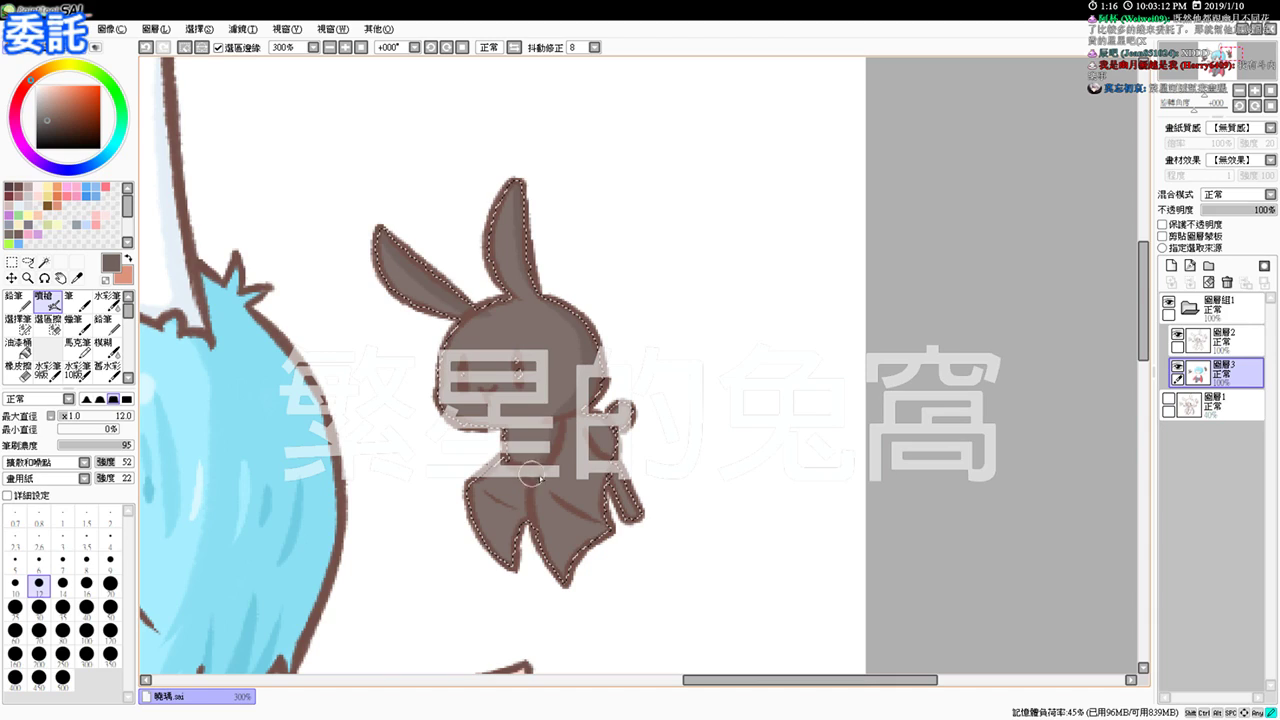
pyautogui.moveTo(576, 416)
pyautogui.mouseDown()
pyautogui.moveTo(590, 427)
pyautogui.moveTo(612, 408)
pyautogui.moveTo(608, 461)
pyautogui.mouseUp()
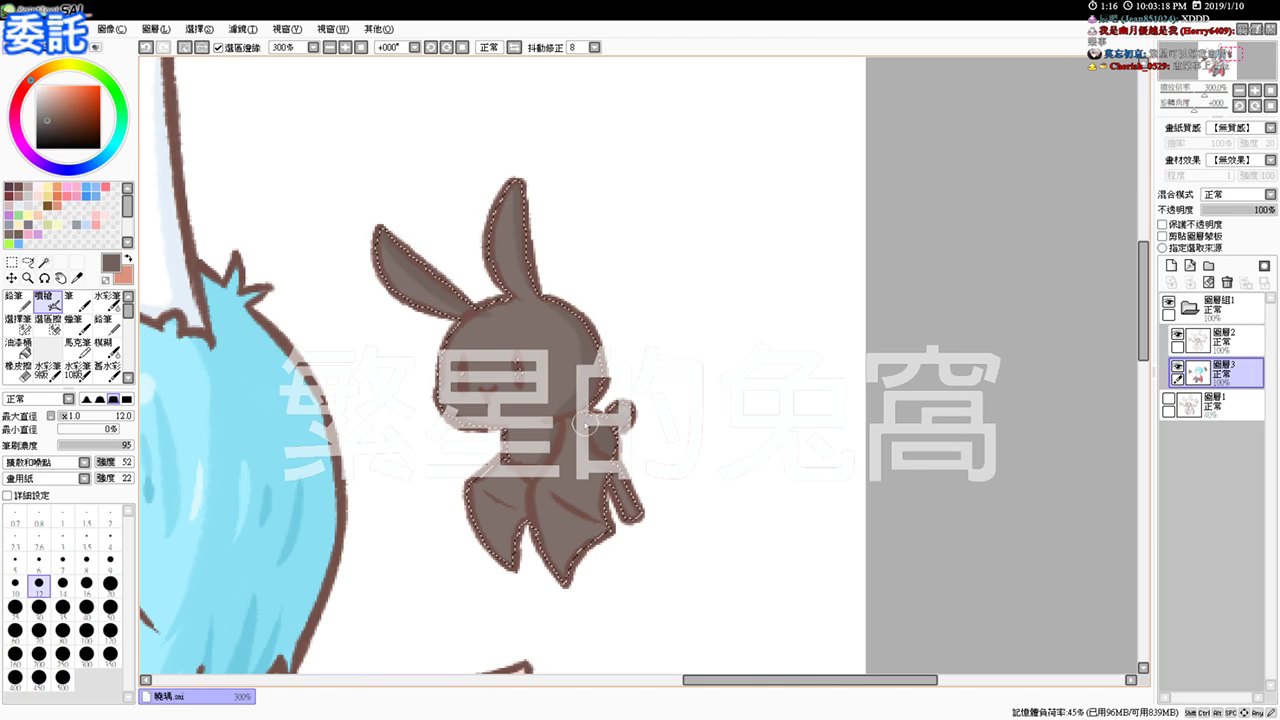
pyautogui.moveTo(570, 414)
pyautogui.mouseDown()
pyautogui.moveTo(566, 496)
pyautogui.moveTo(595, 508)
pyautogui.moveTo(557, 503)
pyautogui.moveTo(567, 565)
pyautogui.moveTo(591, 518)
pyautogui.mouseUp()
pyautogui.moveTo(503, 483)
pyautogui.mouseDown()
pyautogui.moveTo(515, 467)
pyautogui.moveTo(496, 491)
pyautogui.moveTo(502, 525)
pyautogui.moveTo(514, 494)
pyautogui.moveTo(538, 507)
pyautogui.mouseUp()
pyautogui.moveTo(637, 494)
pyautogui.mouseDown()
pyautogui.moveTo(627, 464)
pyautogui.moveTo(623, 480)
pyautogui.mouseUp()
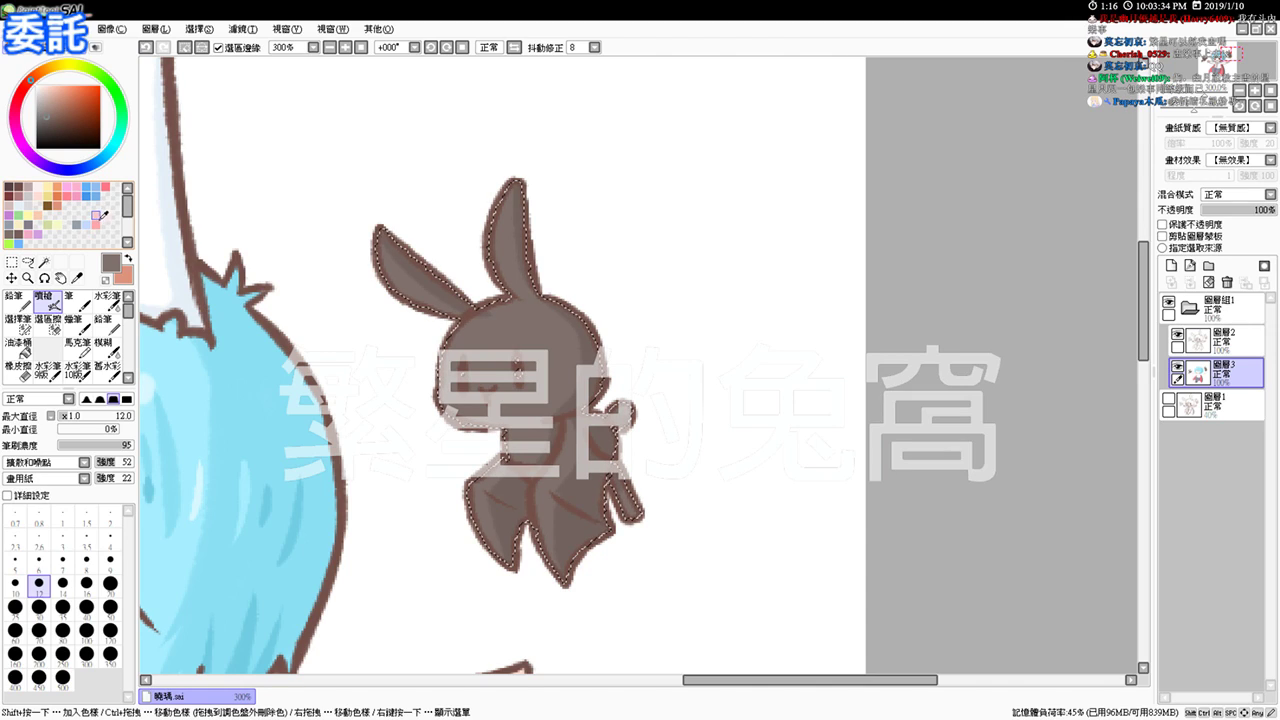
# Step: Airbrush light pink blush on the upper bunny's cheeks, and dab small dark brown fur marks on its head, ears and body at brush size 7
pyautogui.click(97, 220)
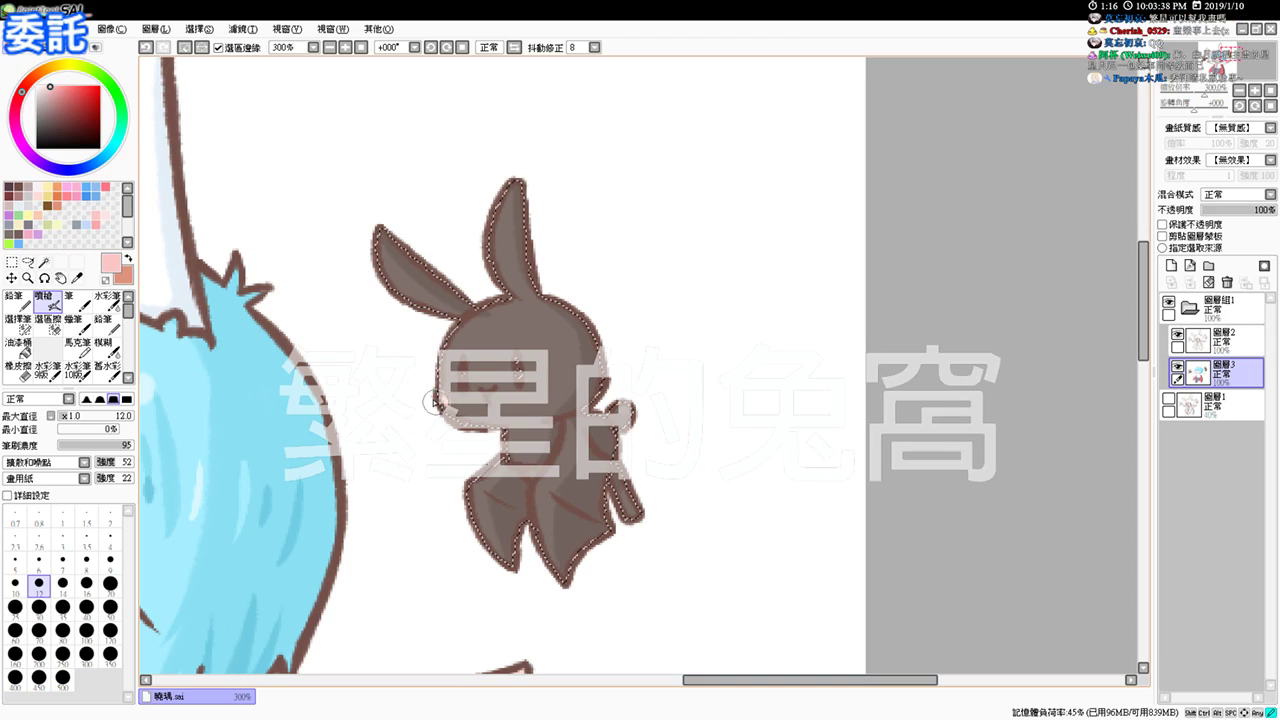
pyautogui.moveTo(548, 392); pyautogui.dragTo(556, 395)
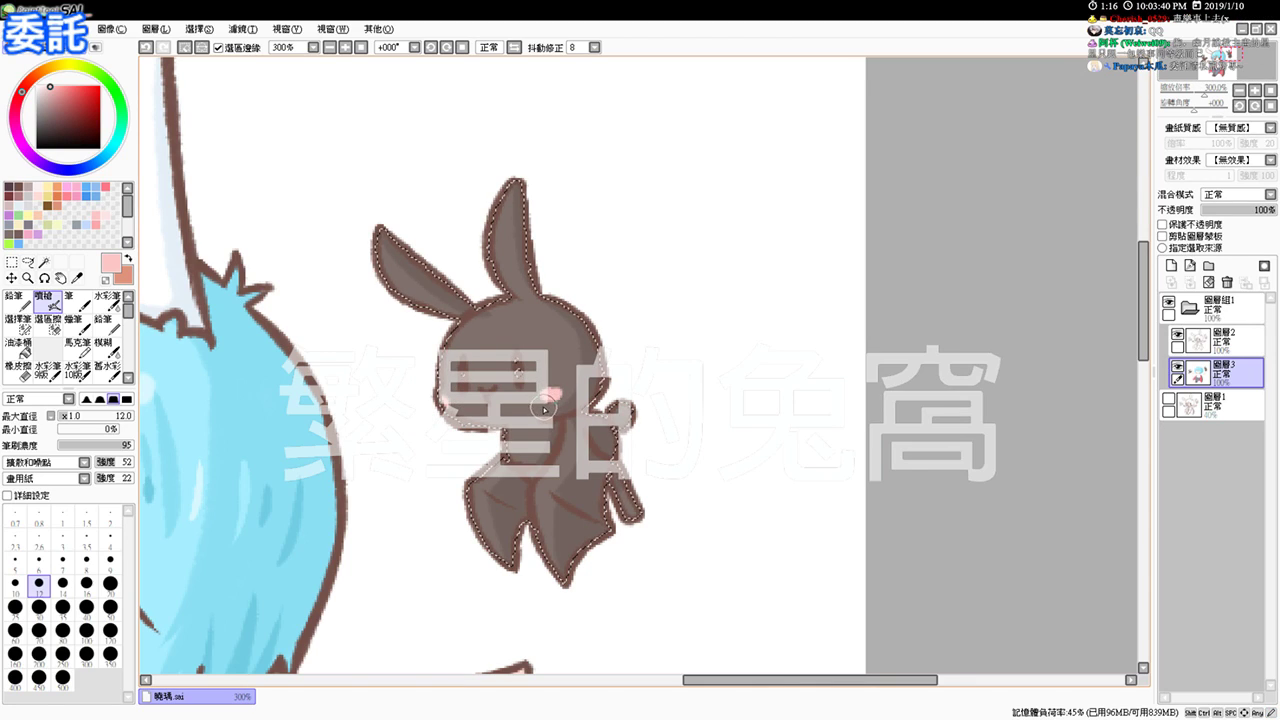
pyautogui.keyDown('alt'); pyautogui.click(550, 354); pyautogui.keyUp('alt')
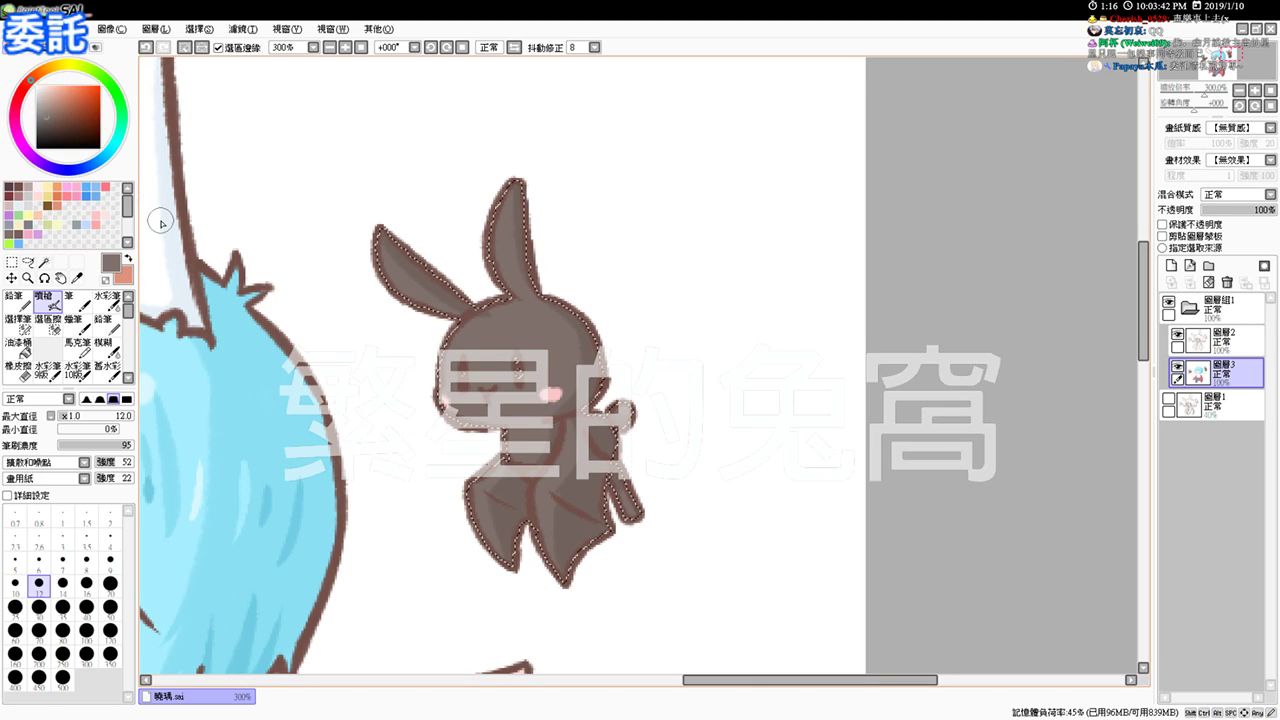
pyautogui.keyDown('alt'); pyautogui.click(563, 358); pyautogui.keyUp('alt')
pyautogui.moveTo(563, 357); pyautogui.dragTo(562, 353)
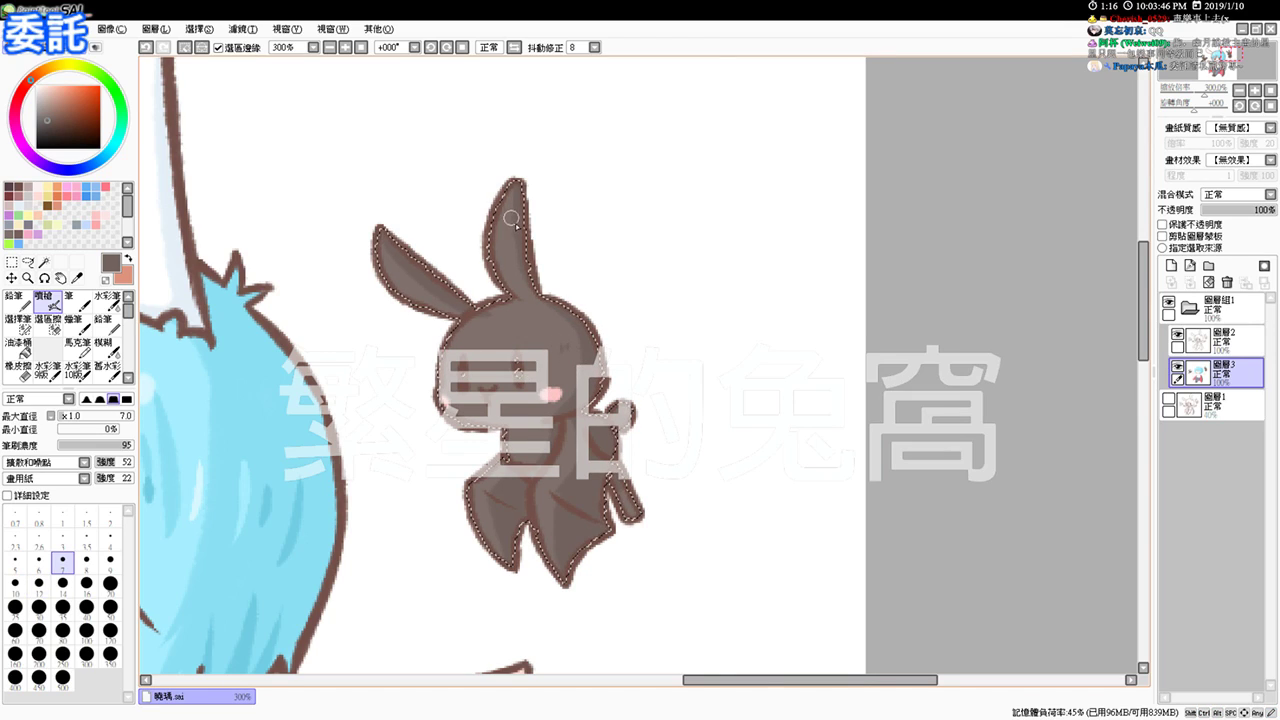
pyautogui.moveTo(508, 240); pyautogui.dragTo(509, 247)
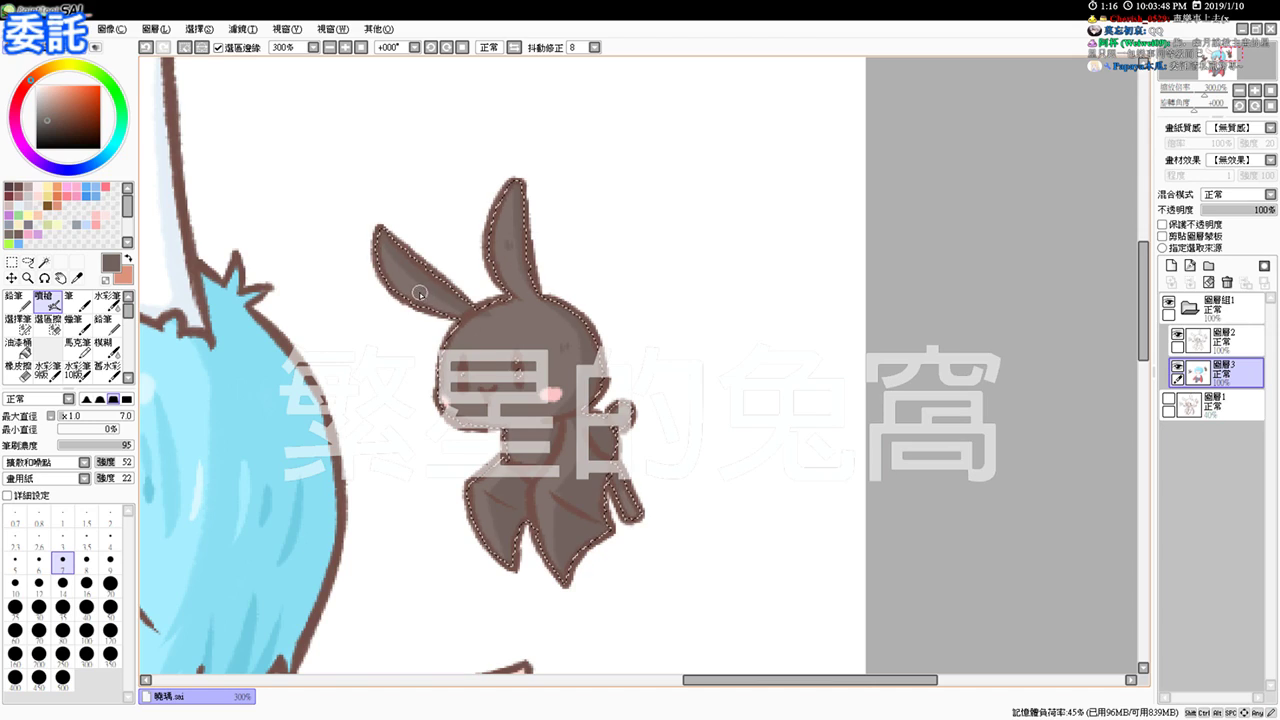
pyautogui.moveTo(529, 436); pyautogui.dragTo(528, 454)
pyautogui.moveTo(481, 327); pyautogui.dragTo(502, 307)
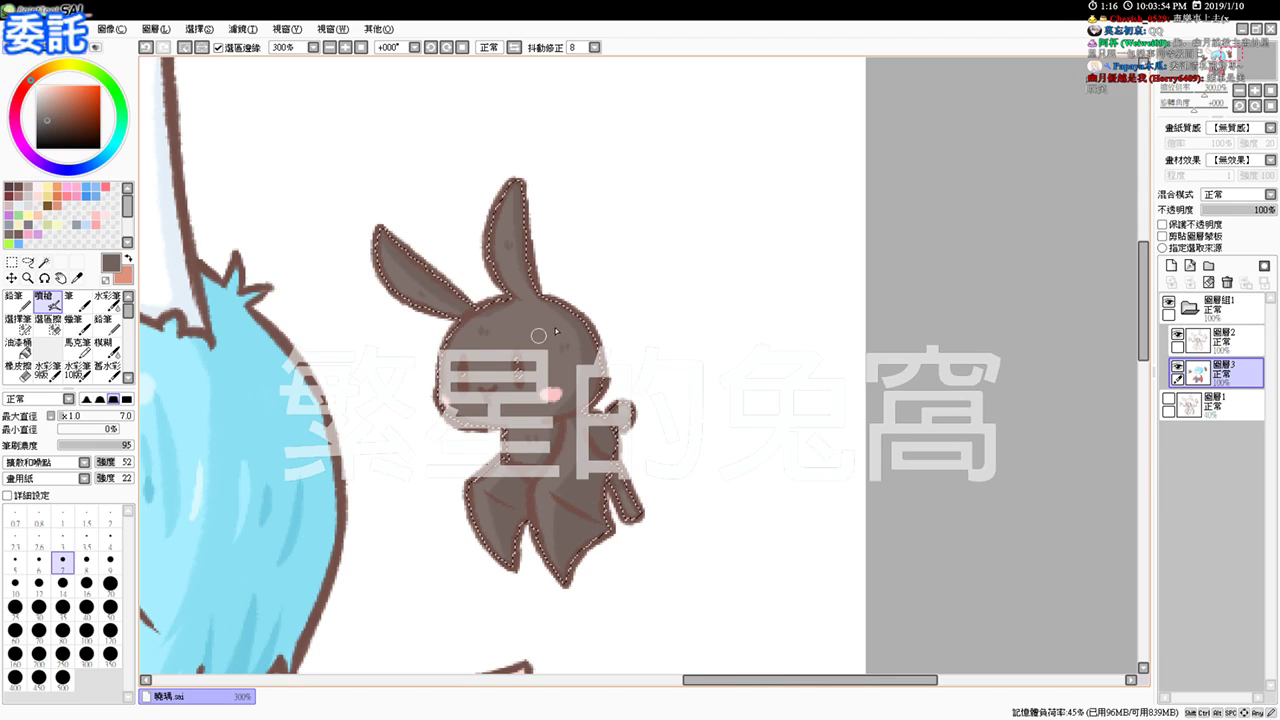
pyautogui.moveTo(540, 371); pyautogui.dragTo(543, 377)
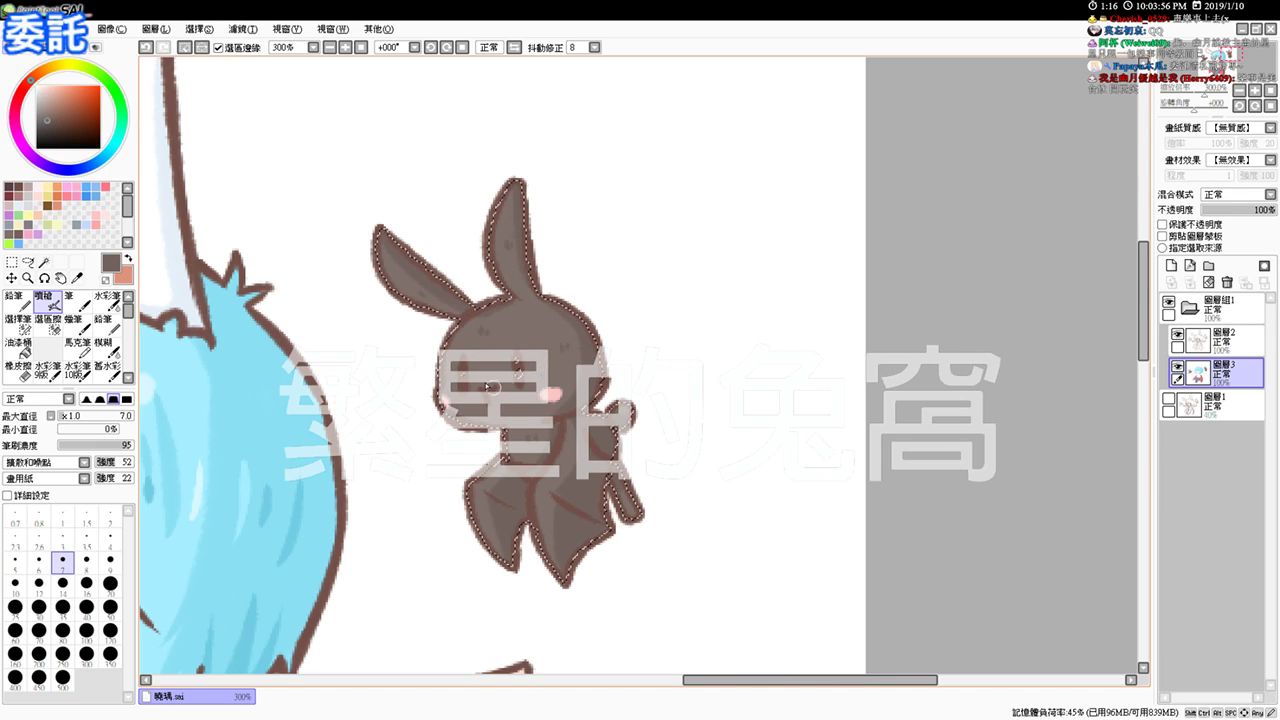
# Step: Dab small dark brown fur marks on the lower bunny's head and ears at brush size 7
pyautogui.press('space')
pyautogui.moveTo(440, 423); pyautogui.dragTo(548, 420)
pyautogui.moveTo(280, 440); pyautogui.dragTo(787, 370)
pyautogui.moveTo(166, 479); pyautogui.dragTo(523, 430)
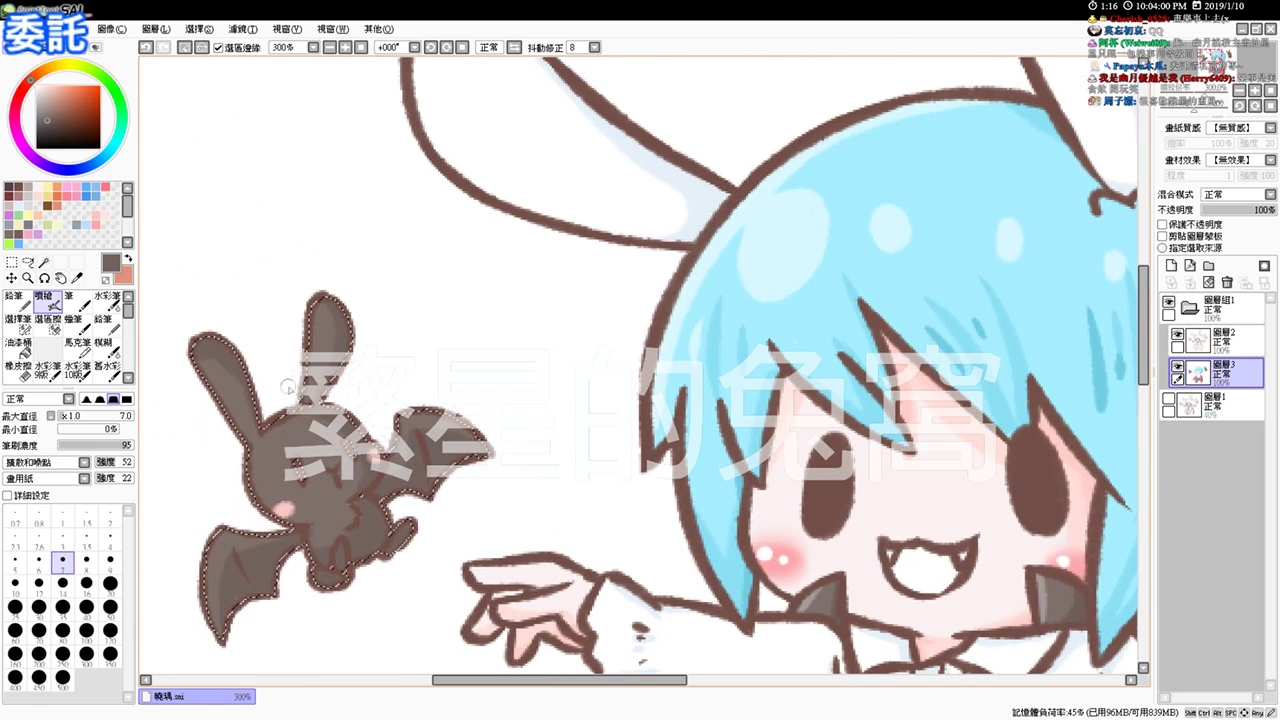
pyautogui.moveTo(256, 461); pyautogui.dragTo(263, 467)
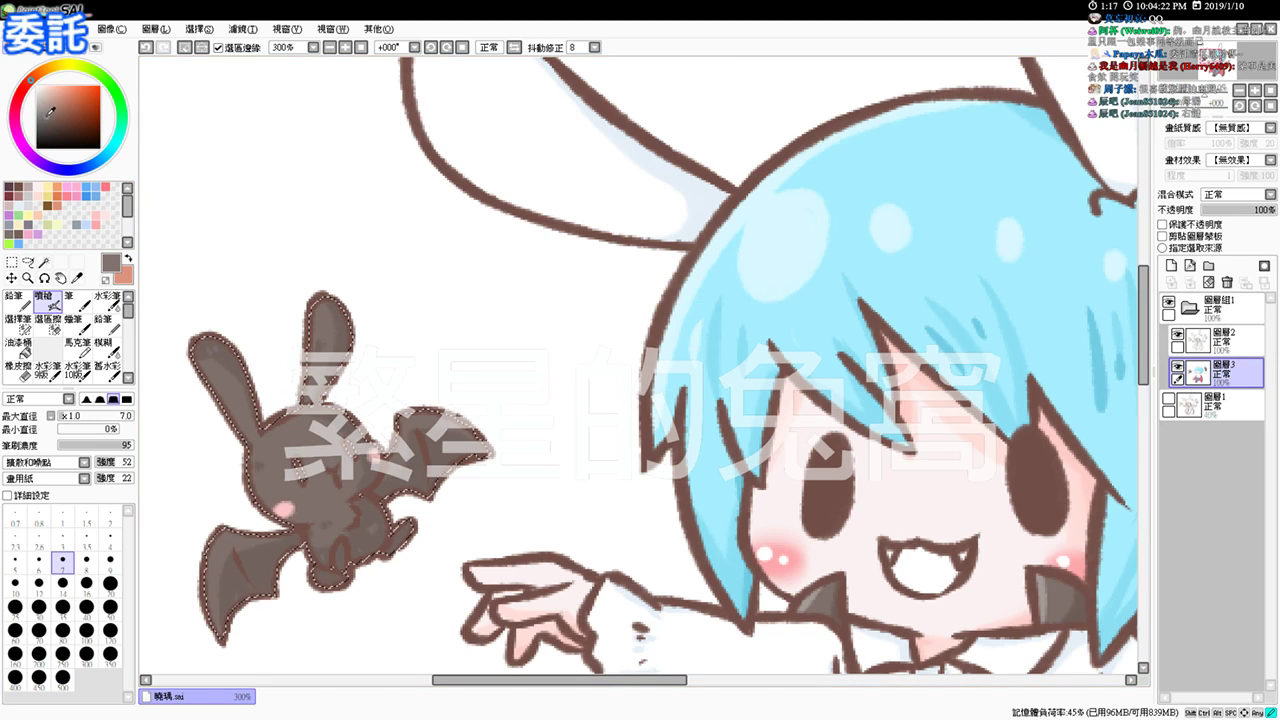
# Step: Airbrush small lighter greyish brown highlights on the ears and heads of both bunnies, and clear the selection
pyautogui.moveTo(46, 118); pyautogui.dragTo(42, 111)
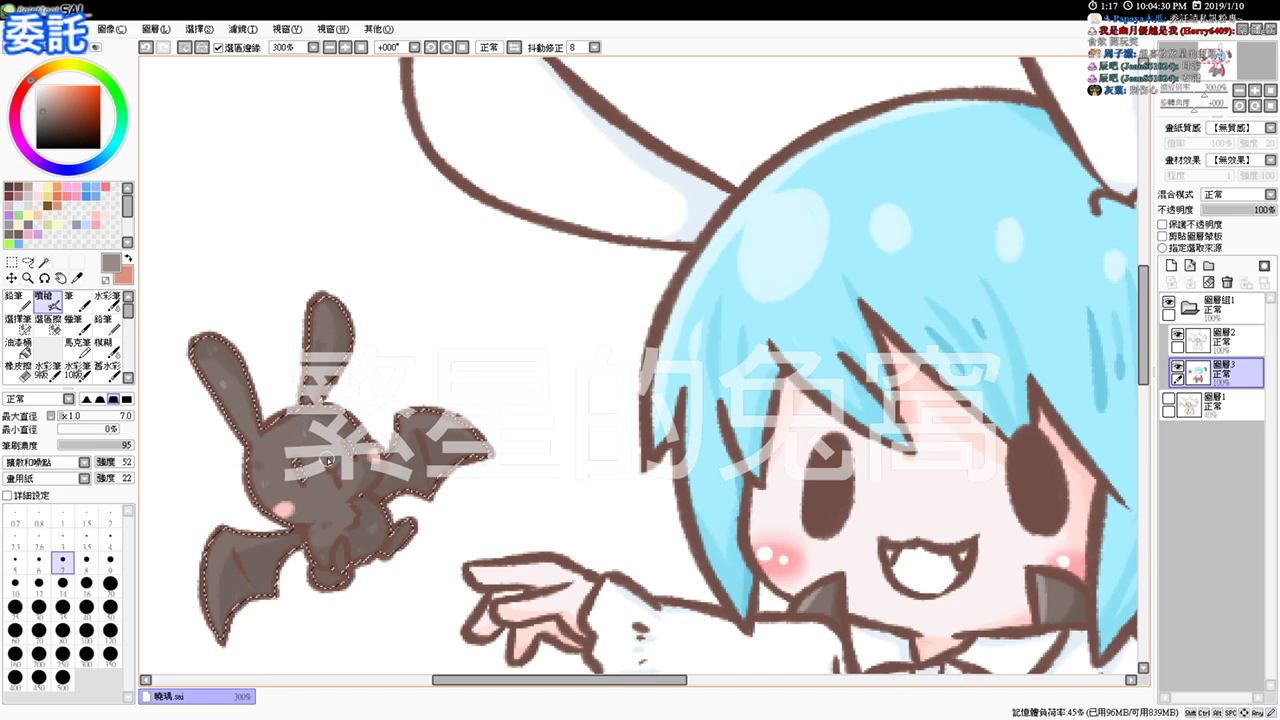
pyautogui.moveTo(319, 317); pyautogui.dragTo(325, 323)
pyautogui.press('space')
pyautogui.moveTo(986, 427)
pyautogui.mouseDown()
pyautogui.moveTo(718, 484)
pyautogui.moveTo(268, 463)
pyautogui.mouseUp()
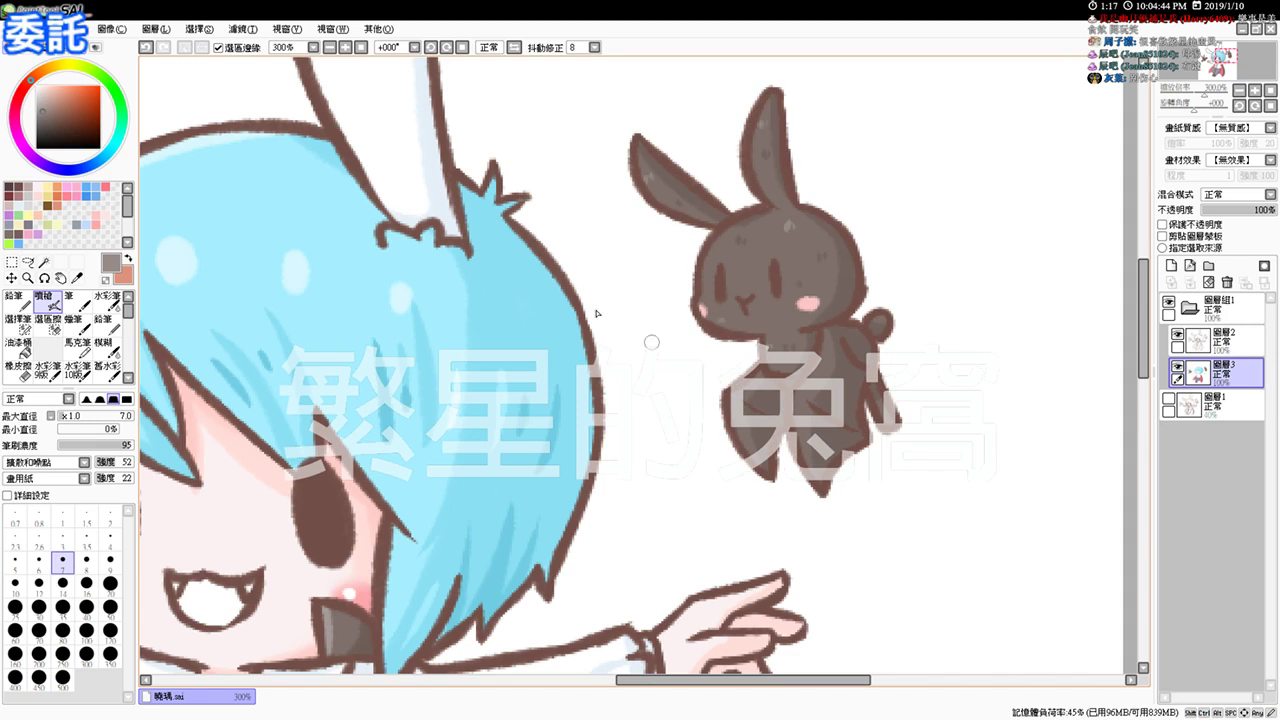
pyautogui.click(345, 47)
pyautogui.click(345, 47)
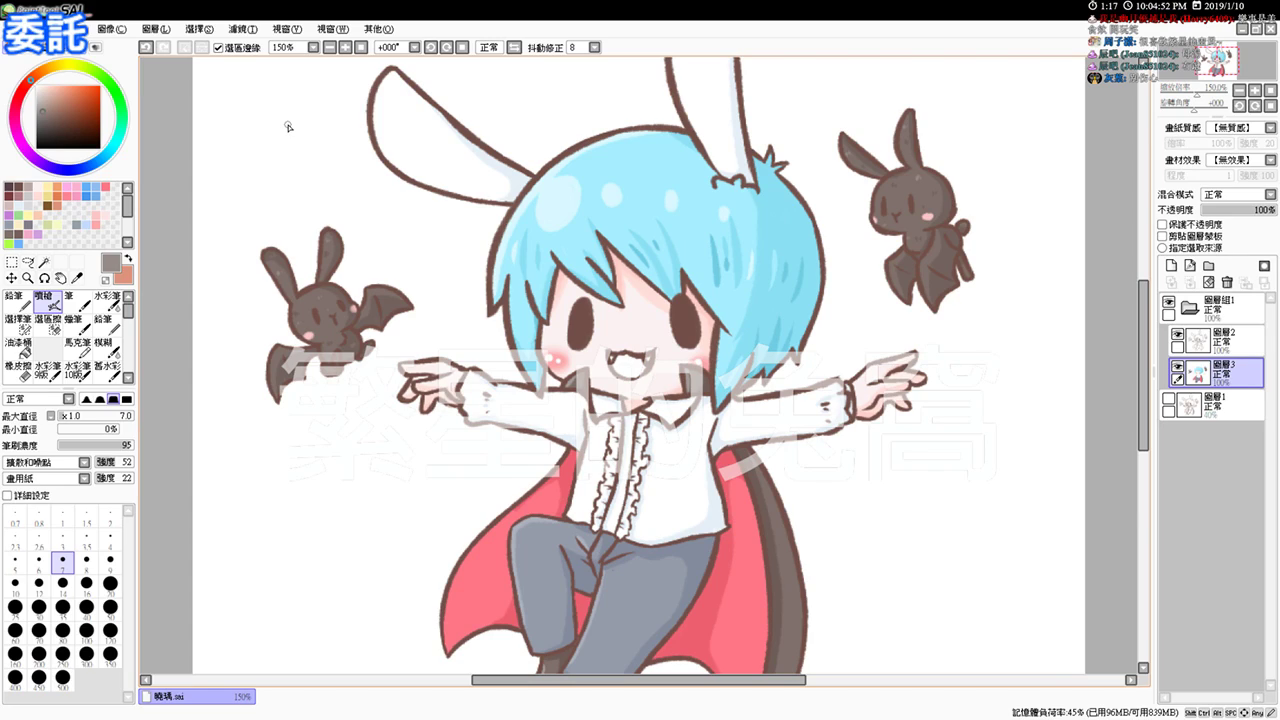
# Step: Collapse the layer group and create a new layer above it
pyautogui.click(1215, 305)
pyautogui.click(1189, 308)
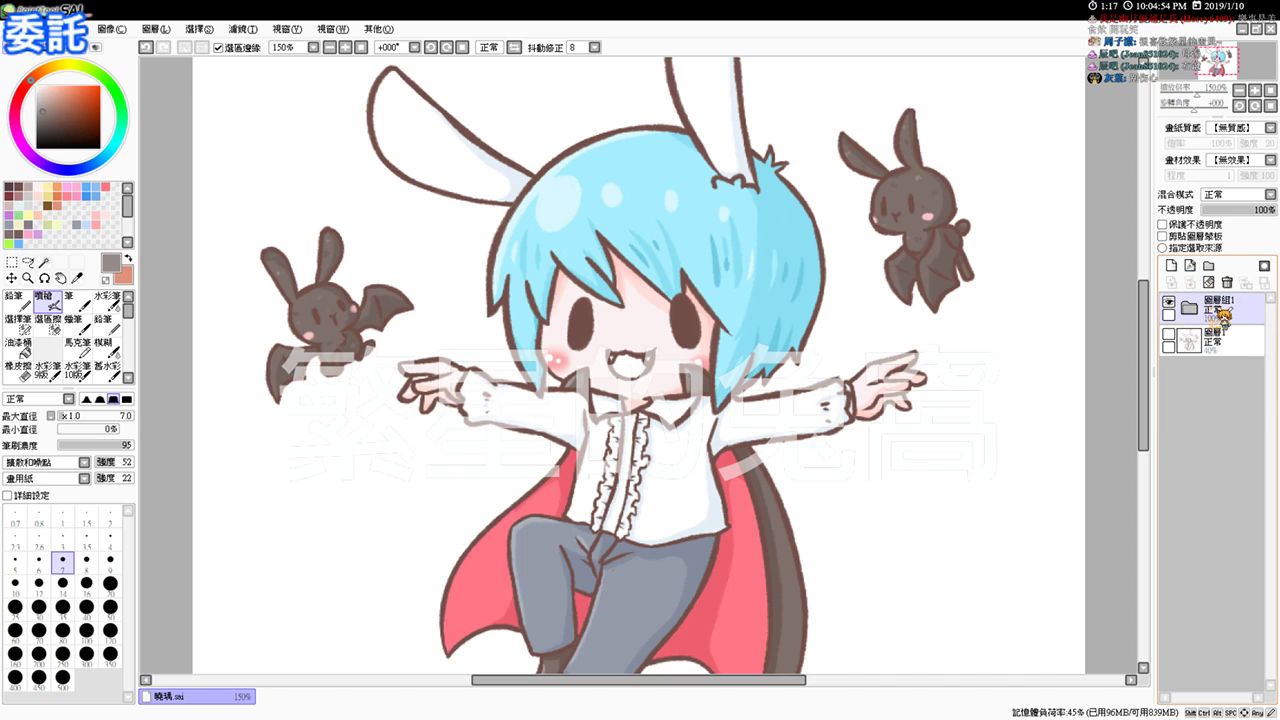
pyautogui.click(1228, 344)
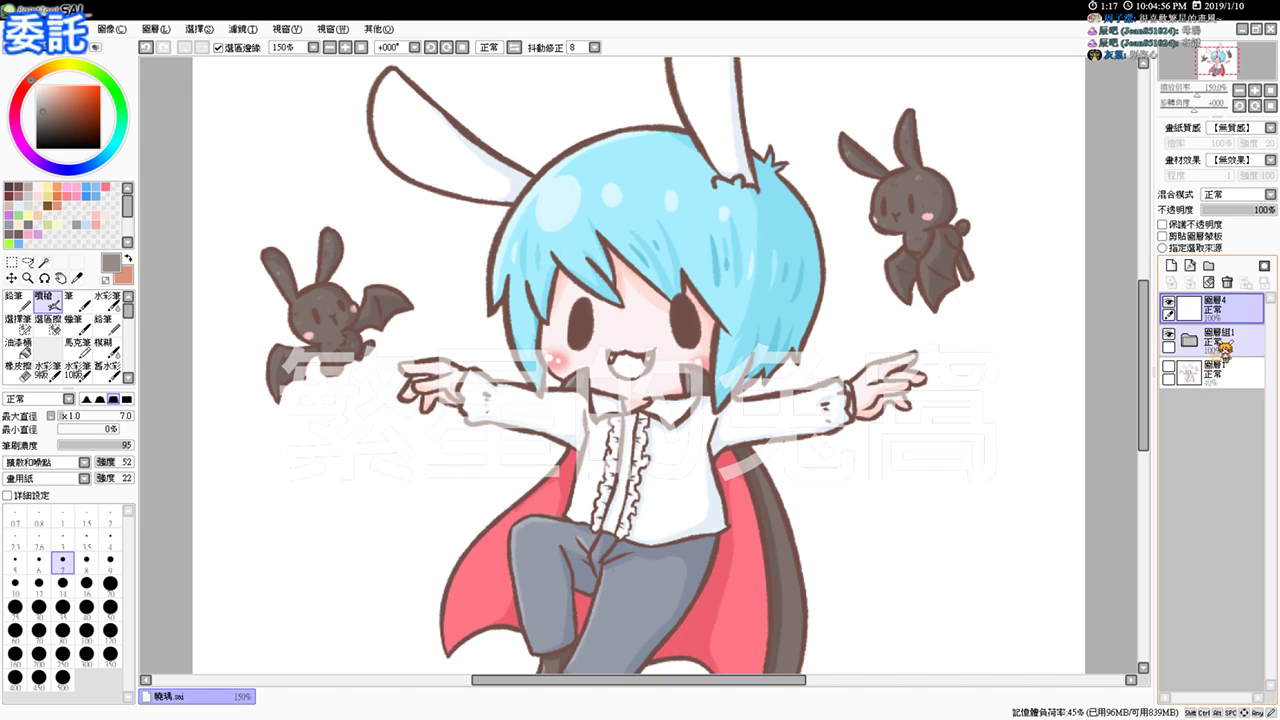
# Step: Expand the layer group and move the new empty layer inside it, beneath the colour layer
pyautogui.click(1192, 309)
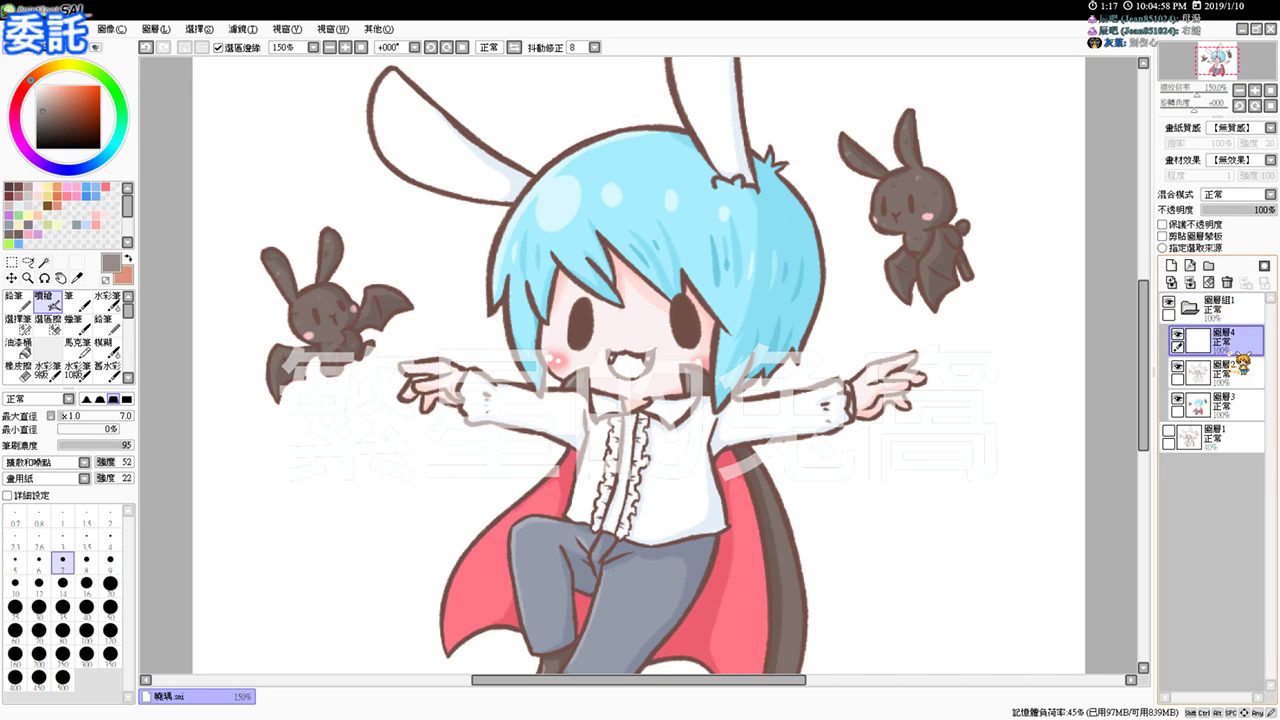
pyautogui.moveTo(1246, 337); pyautogui.dragTo(1236, 416)
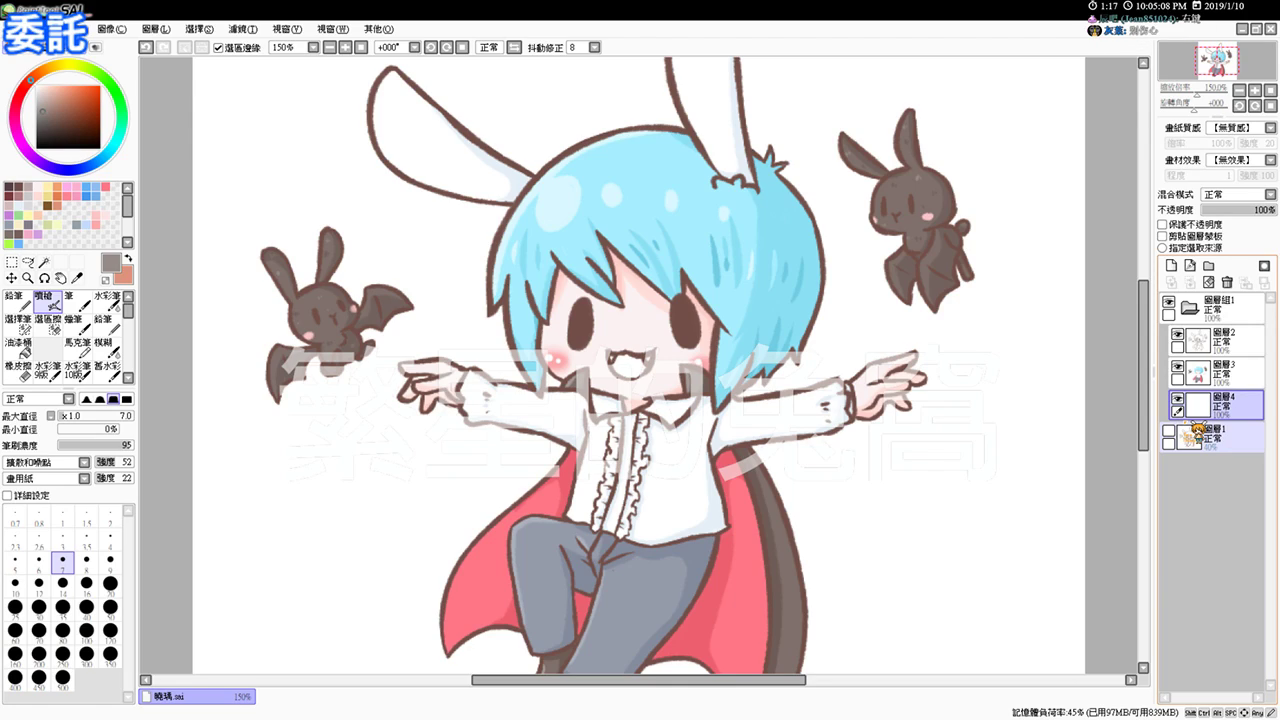
# Step: Select the inside of the character's mouth and fill it with pinkish red on the colour layer
pyautogui.click(44, 262)
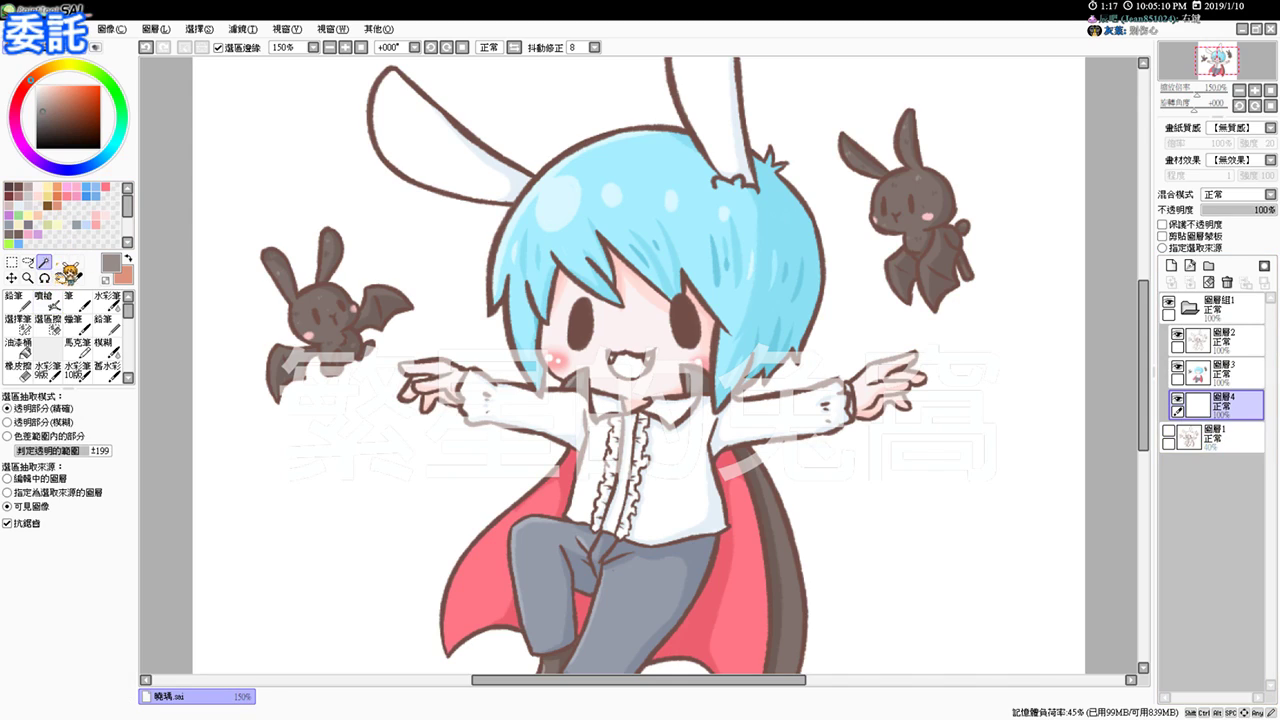
pyautogui.click(633, 365)
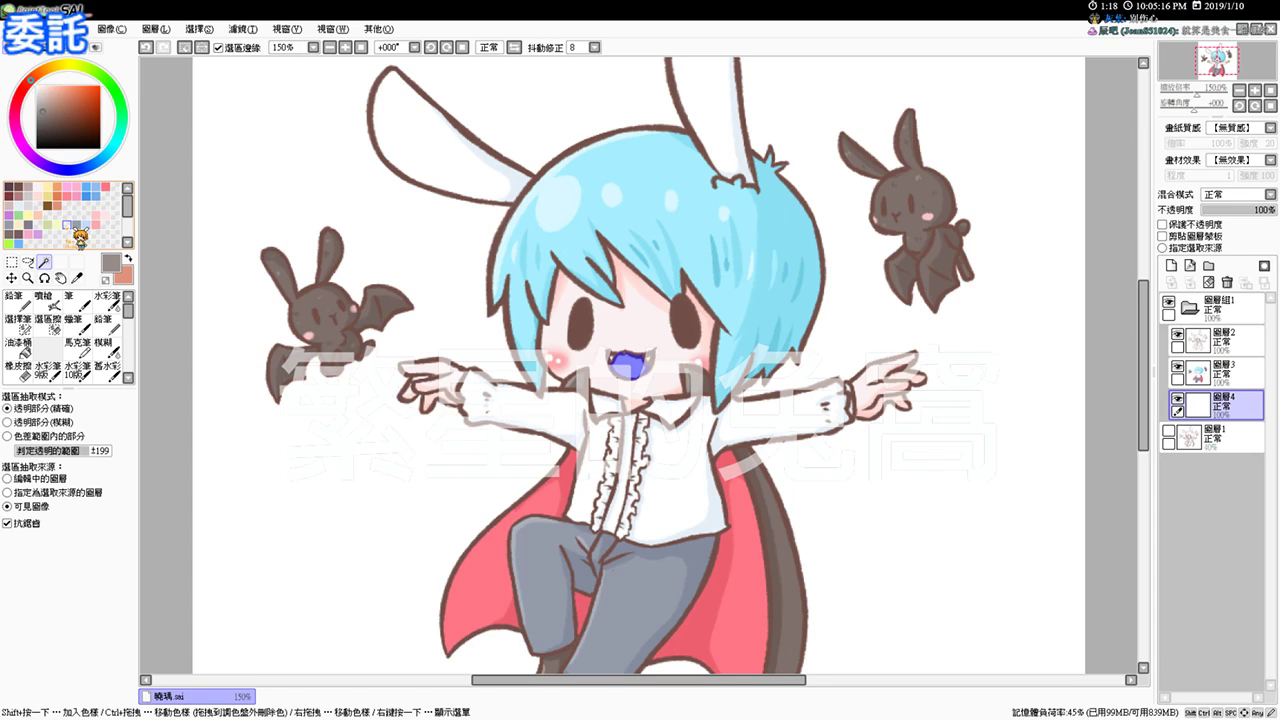
pyautogui.click(101, 187)
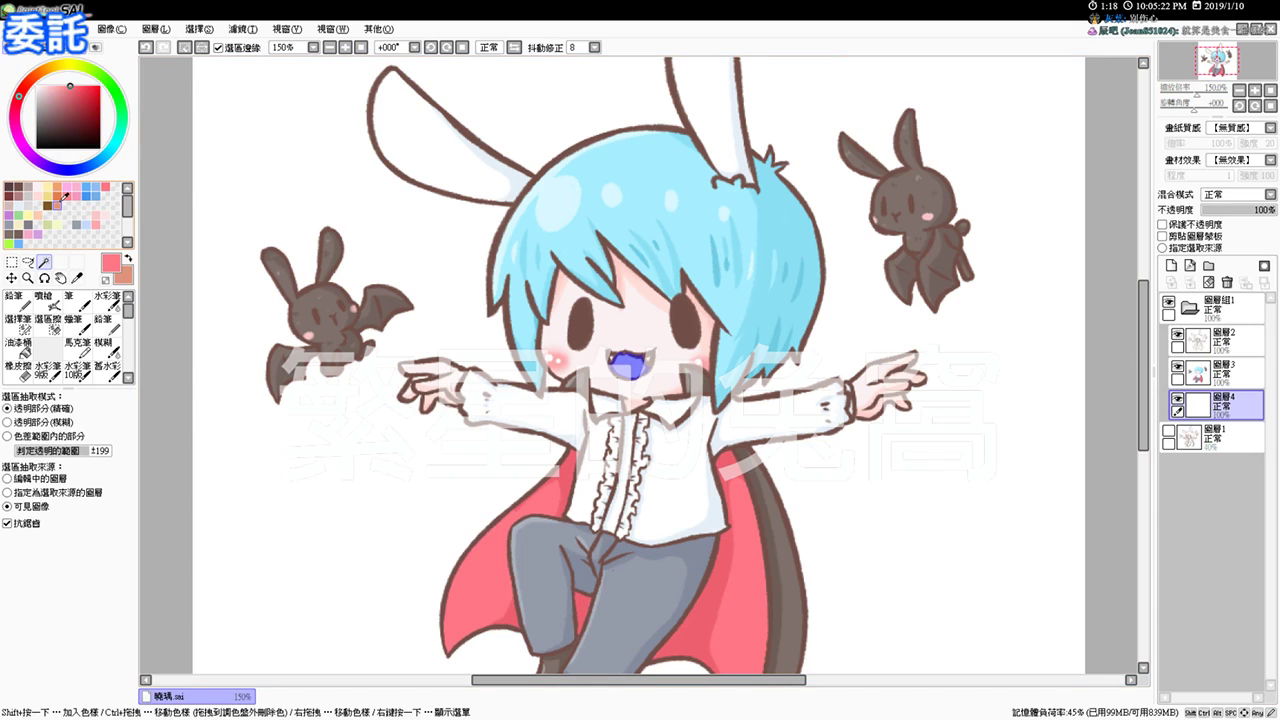
pyautogui.hotkey('ctrl', 'f')
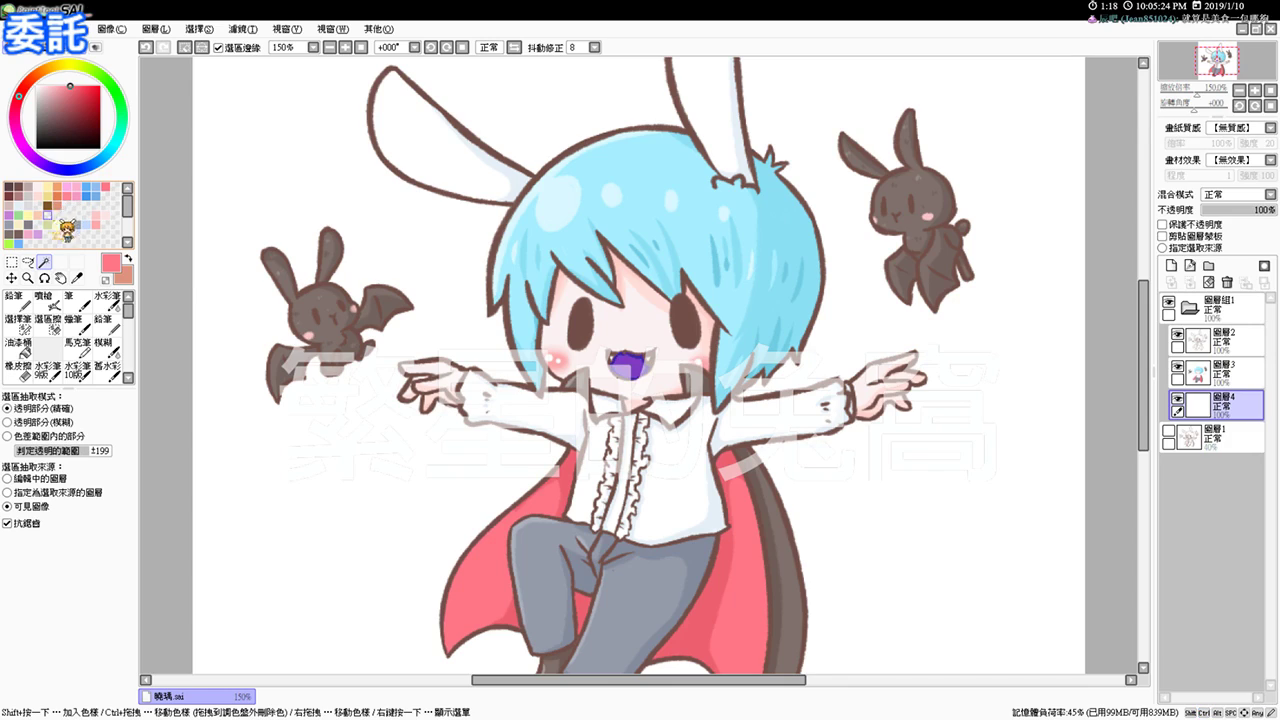
pyautogui.click(76, 86)
pyautogui.click(44, 298)
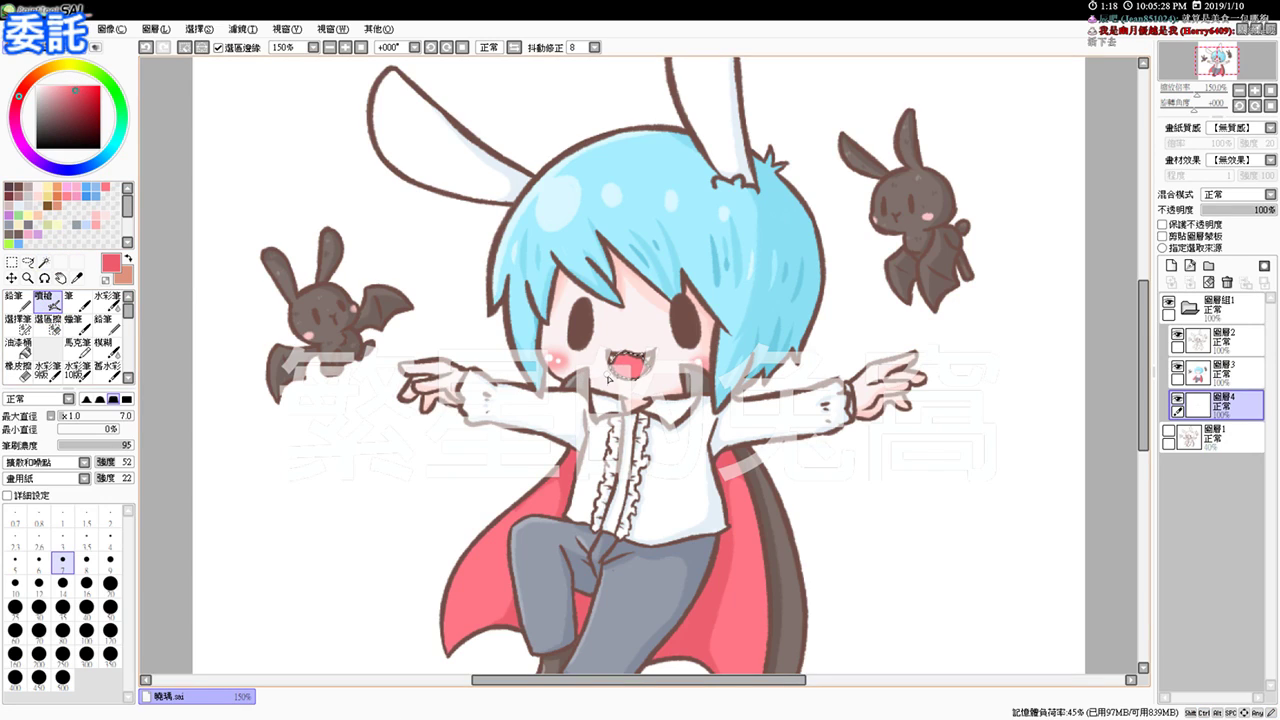
pyautogui.click(1232, 378)
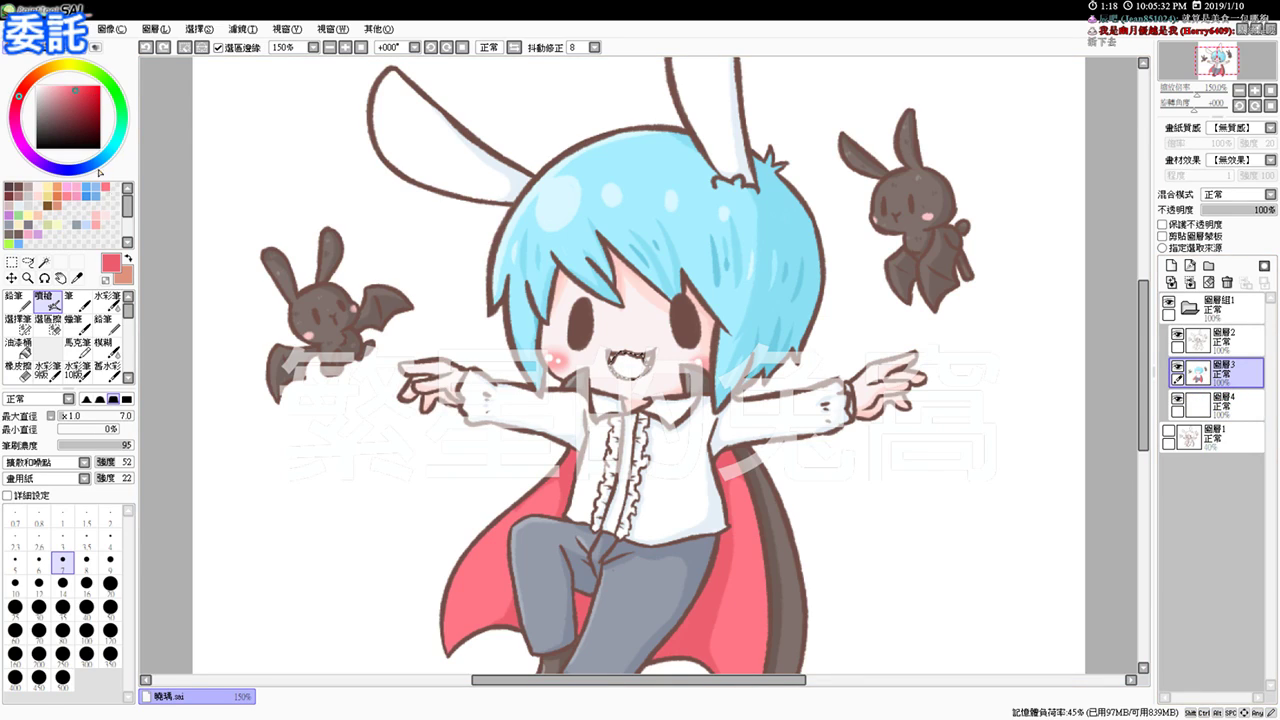
pyautogui.click(108, 183)
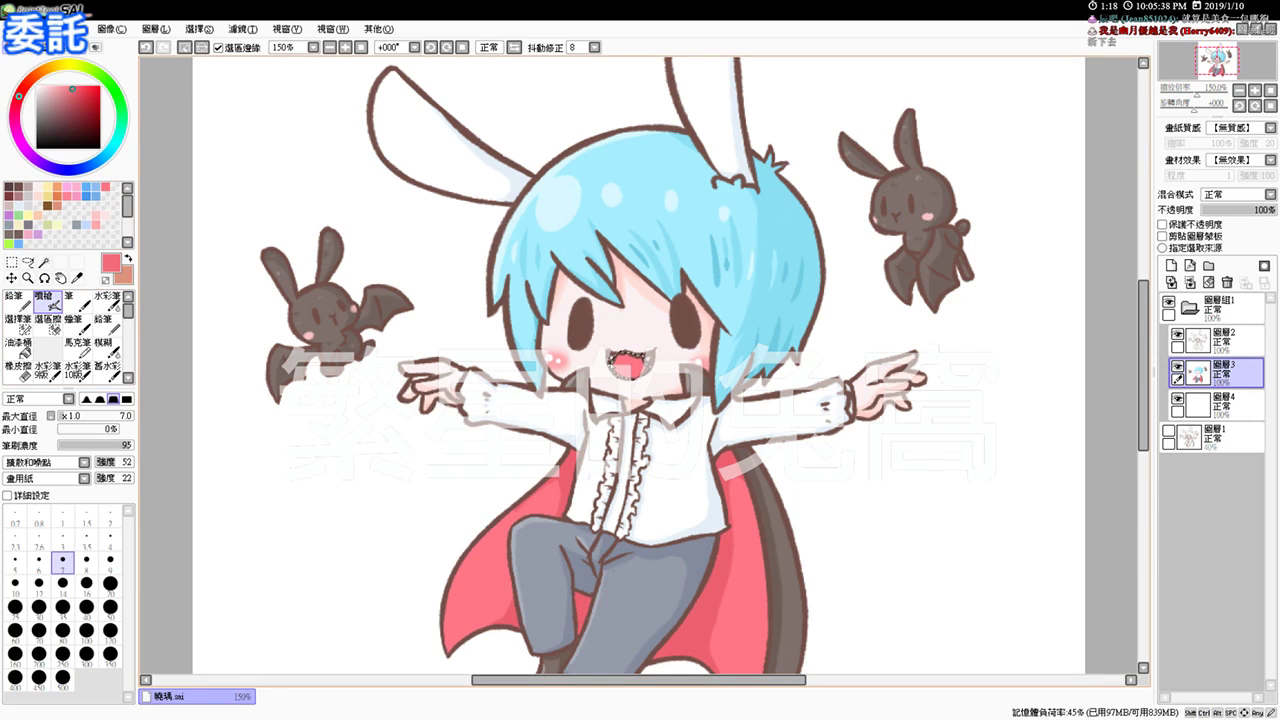
# Step: Airbrush short pinkish red strokes inside the mouth, undoing the unwanted ones, and clear the selection
pyautogui.moveTo(618, 348); pyautogui.dragTo(626, 348)
pyautogui.moveTo(618, 358); pyautogui.dragTo(626, 355)
pyautogui.hotkey('ctrl', 'z')
pyautogui.hotkey('ctrl', 'z')
pyautogui.hotkey('ctrl', 'z')
pyautogui.hotkey('ctrl', 'z')
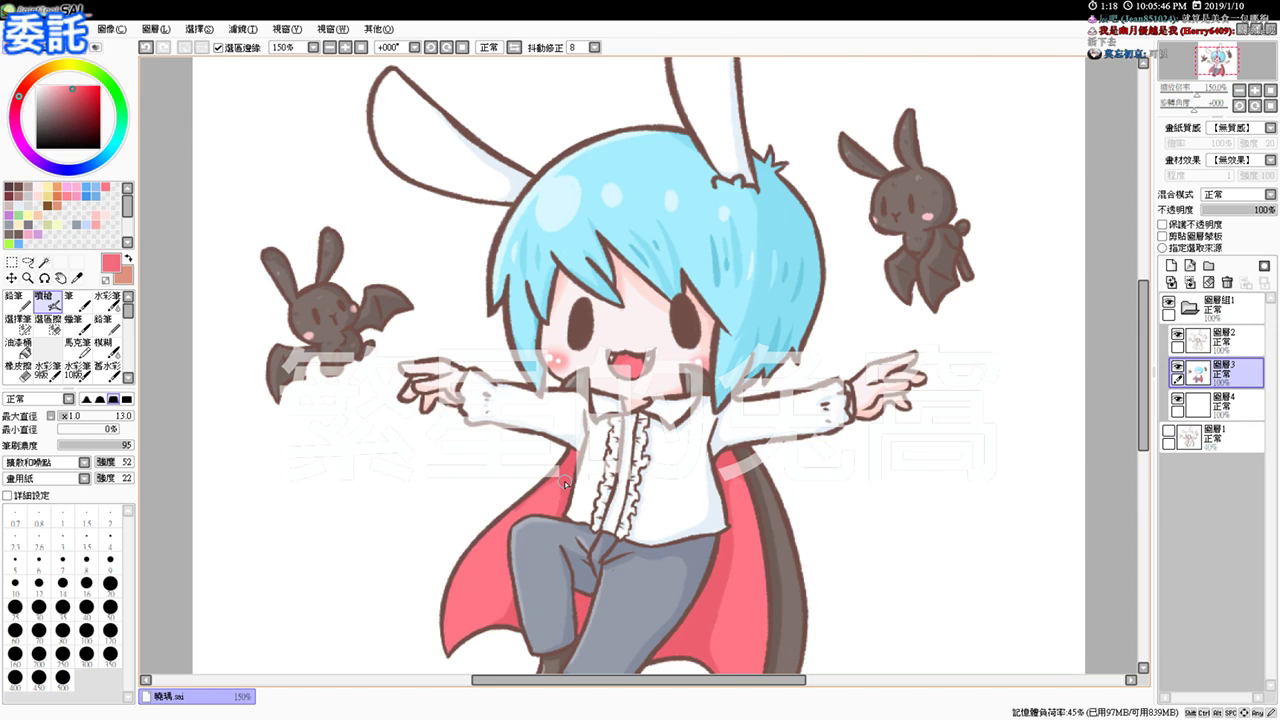
# Step: Create a new layer above the line art layer and clip it to the line art
pyautogui.click(1220, 340)
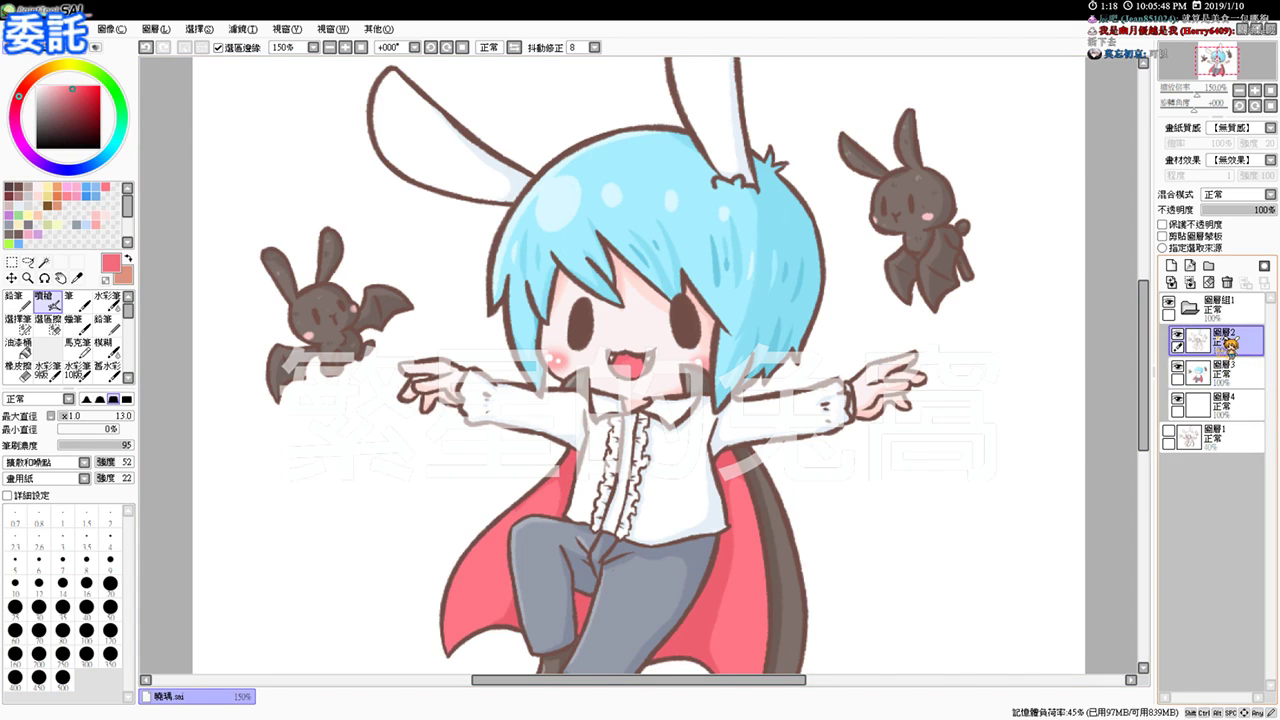
pyautogui.click(1171, 266)
pyautogui.click(1162, 236)
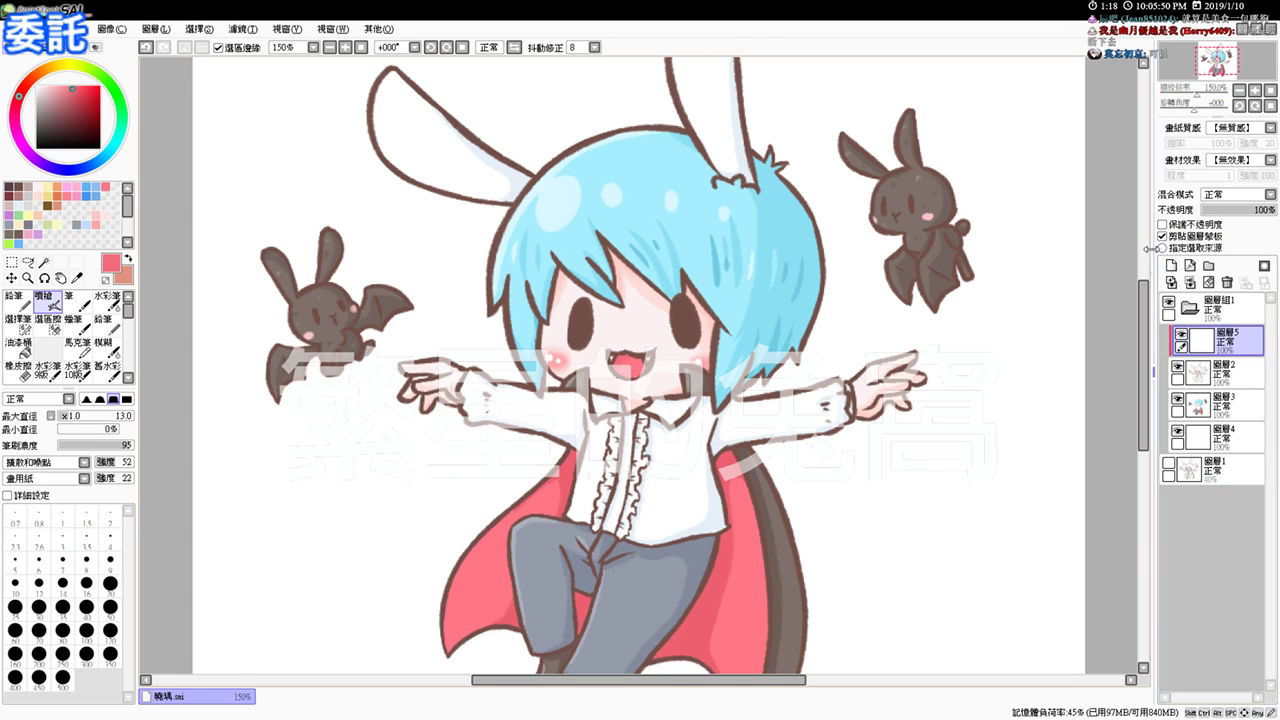
# Step: Airbrush both of the character's eyes coral pink on the clipped layer at brush size 16
pyautogui.click(104, 187)
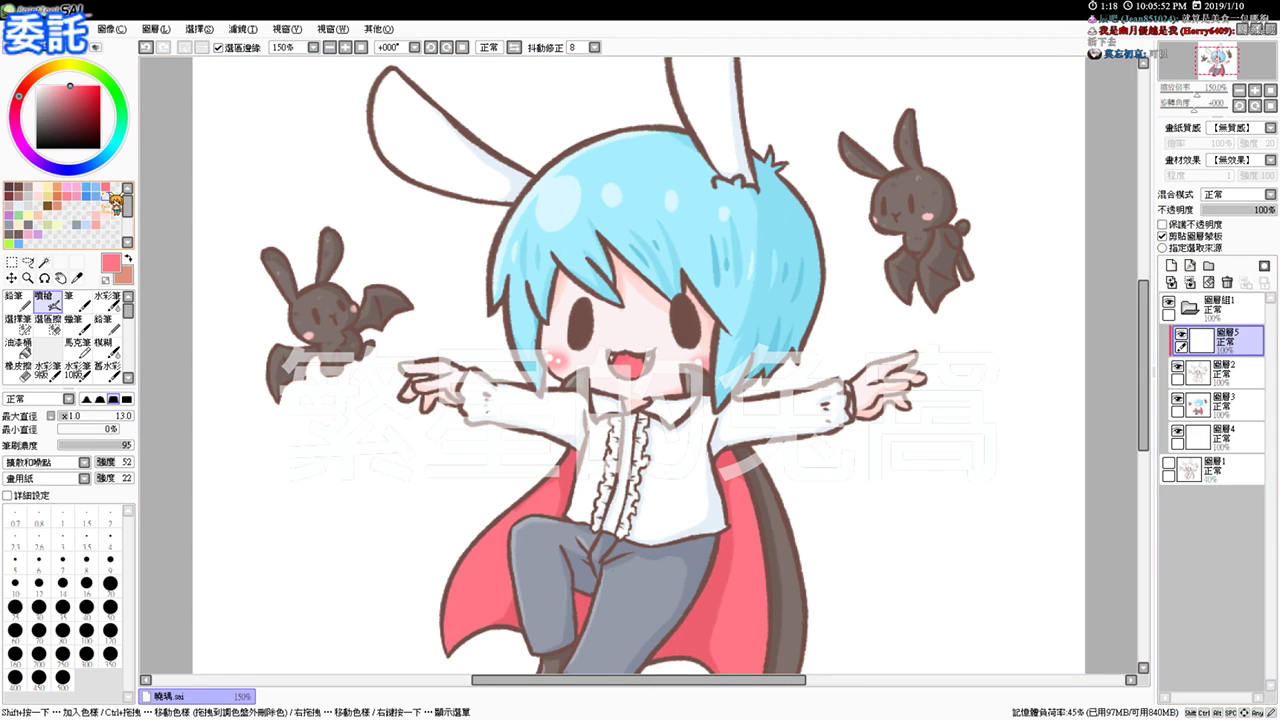
pyautogui.hotkey('ctrl', '+')
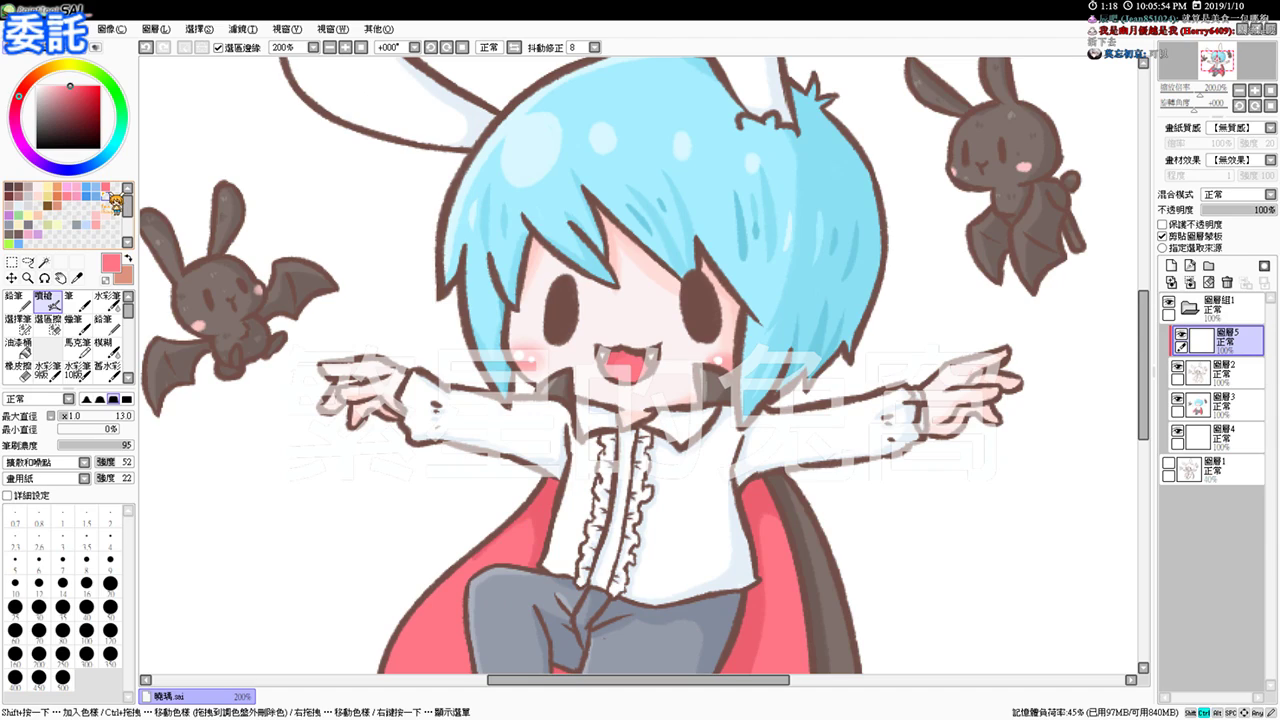
pyautogui.moveTo(558, 264); pyautogui.dragTo(555, 286)
pyautogui.moveTo(547, 330)
pyautogui.mouseDown()
pyautogui.moveTo(570, 290)
pyautogui.moveTo(570, 336)
pyautogui.moveTo(572, 296)
pyautogui.moveTo(573, 309)
pyautogui.mouseUp()
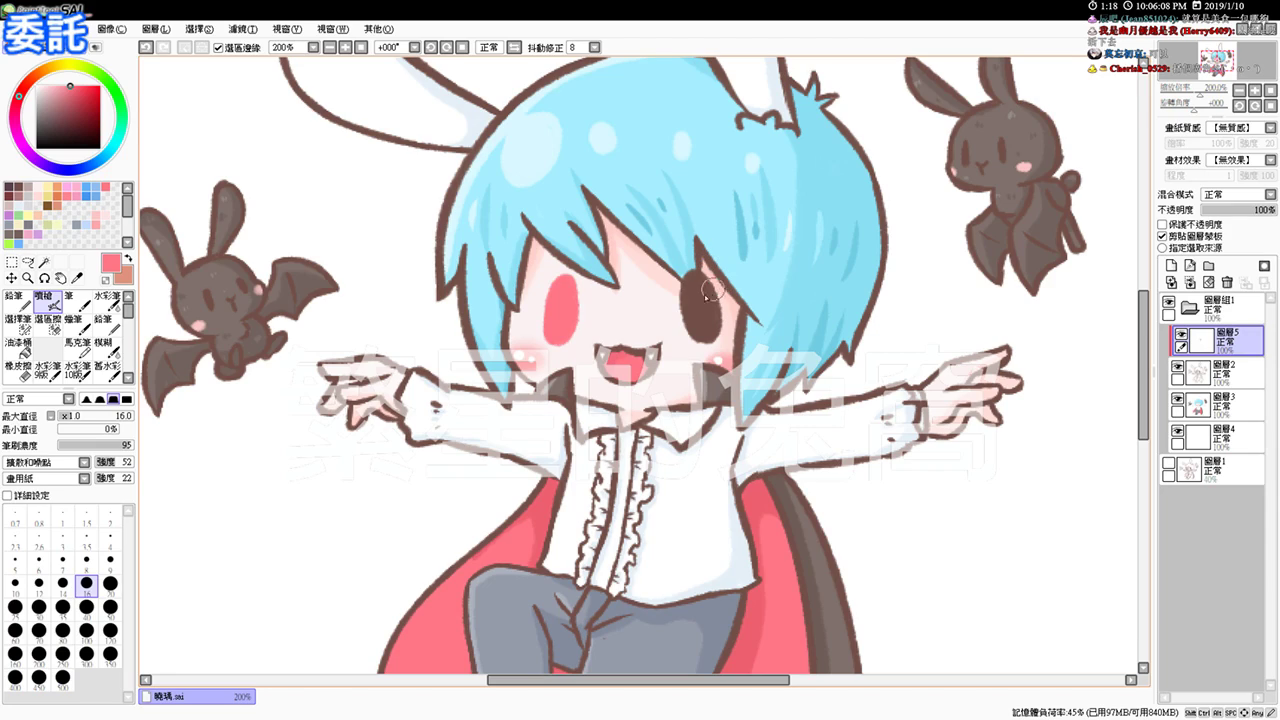
pyautogui.moveTo(687, 300); pyautogui.dragTo(694, 284)
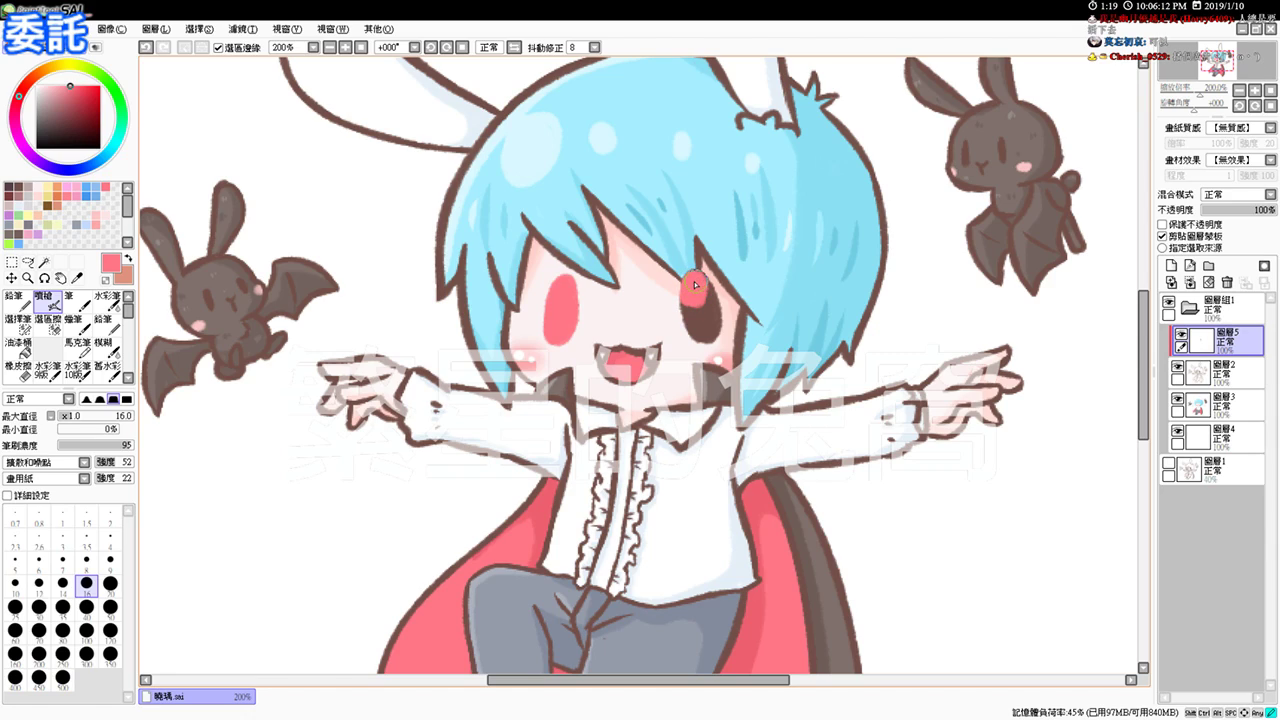
pyautogui.moveTo(716, 325); pyautogui.dragTo(700, 328)
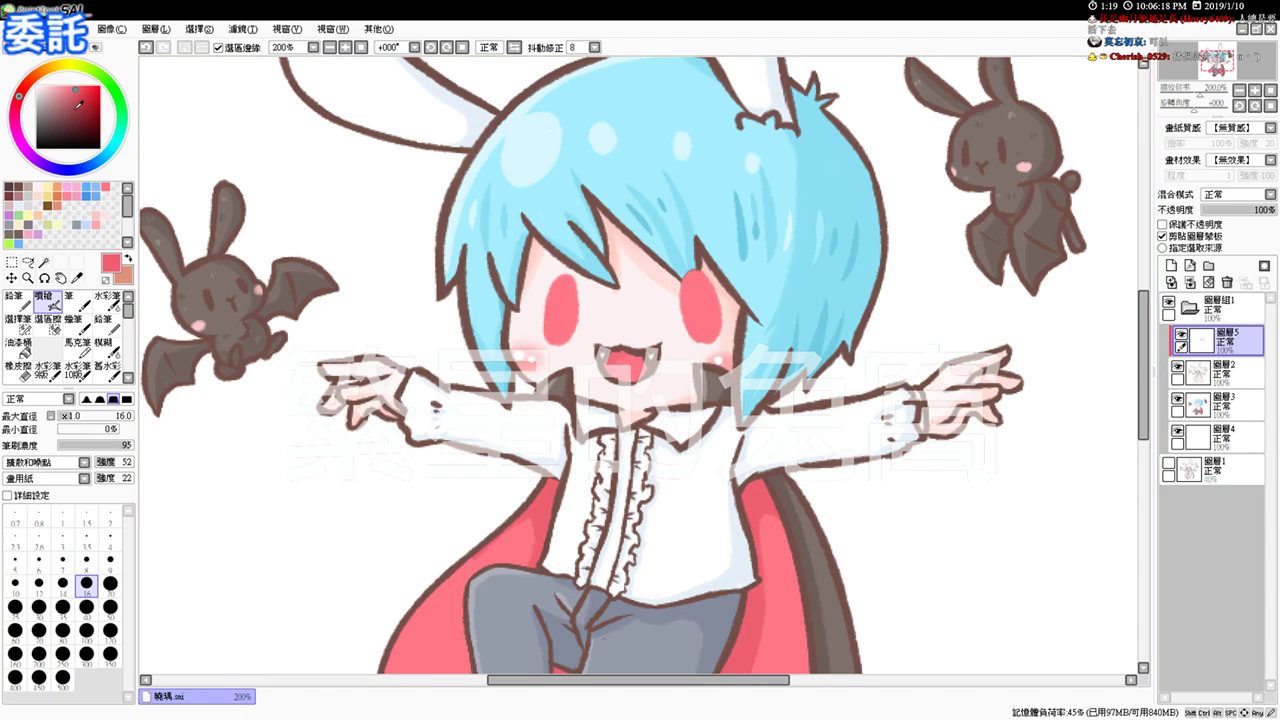
# Step: Shade the upper half of both eyes with a darker pinkish red at brush size 16
pyautogui.moveTo(537, 308); pyautogui.dragTo(598, 304)
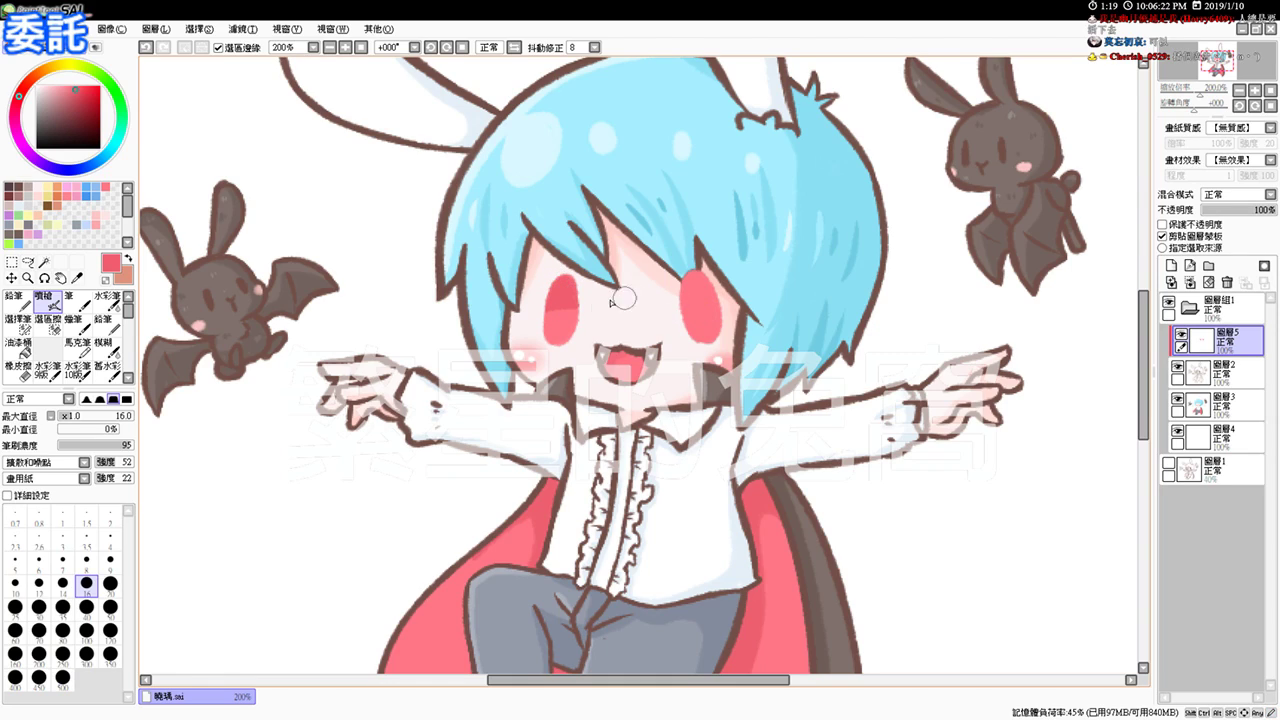
pyautogui.moveTo(680, 302)
pyautogui.mouseDown()
pyautogui.moveTo(719, 303)
pyautogui.moveTo(696, 292)
pyautogui.mouseUp()
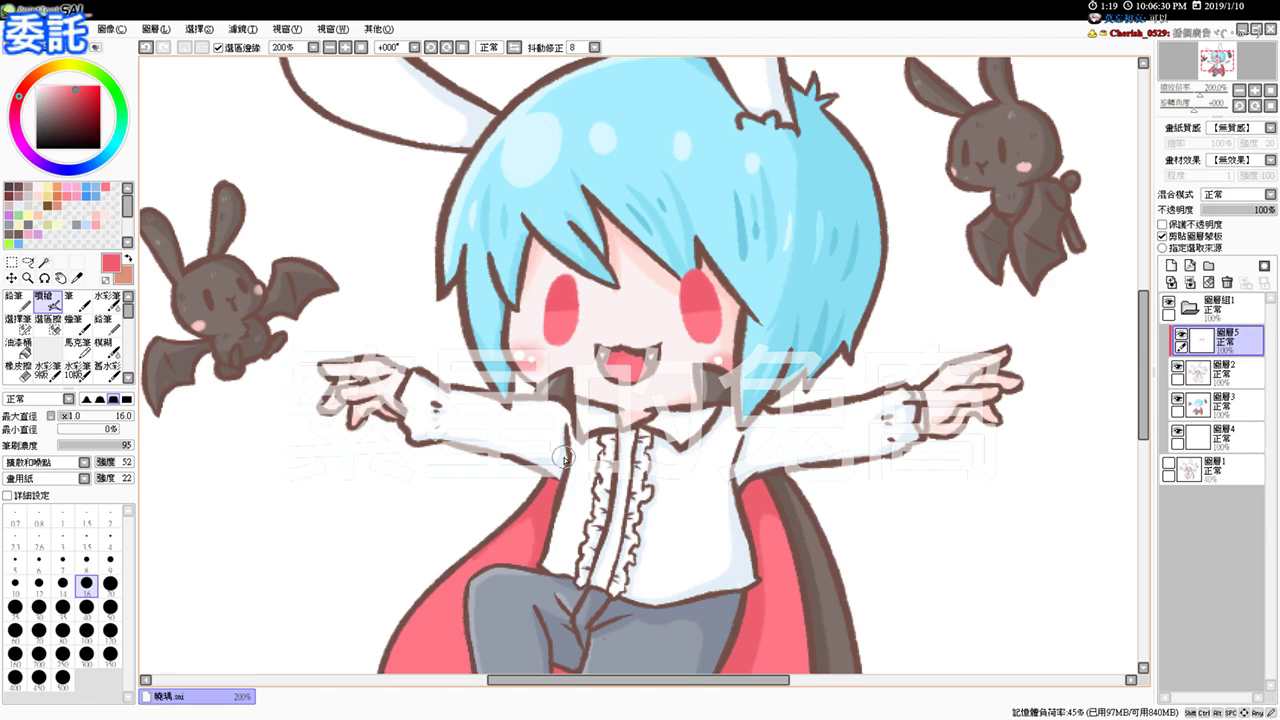
pyautogui.click(81, 88)
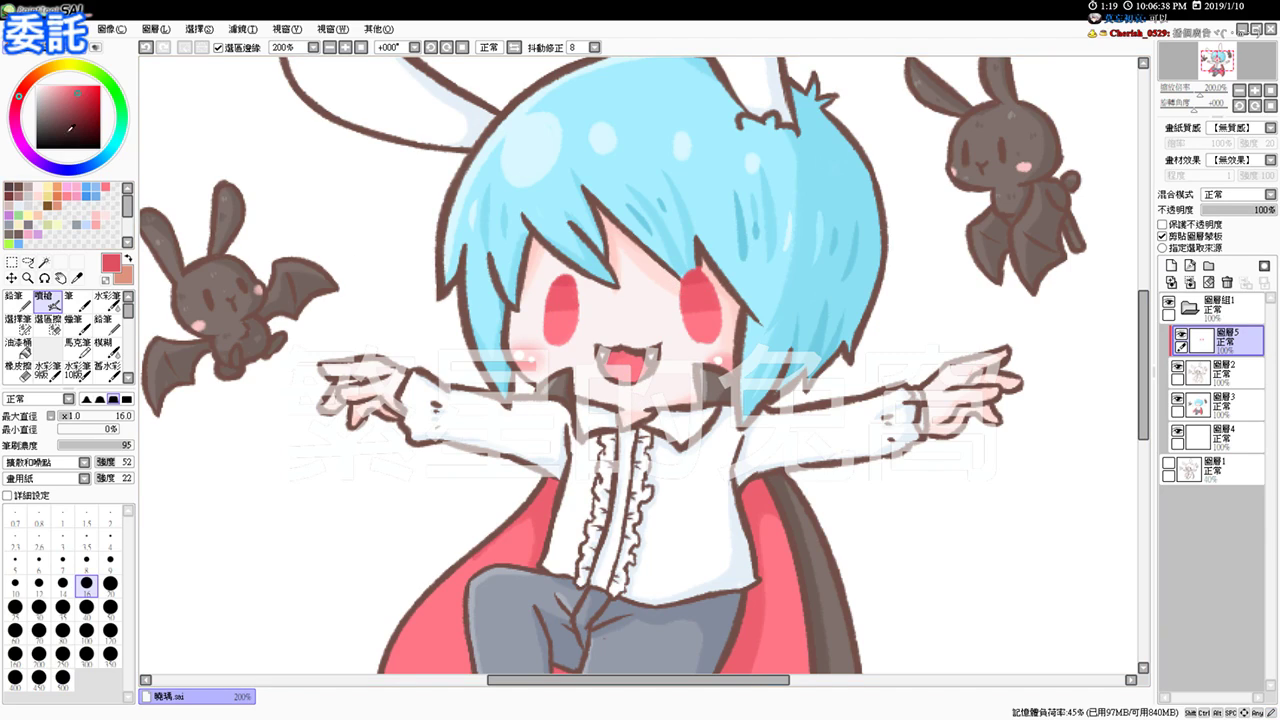
# Step: Airbrush light pink highlights along the lower edge of the character's eyes
pyautogui.click(57, 86)
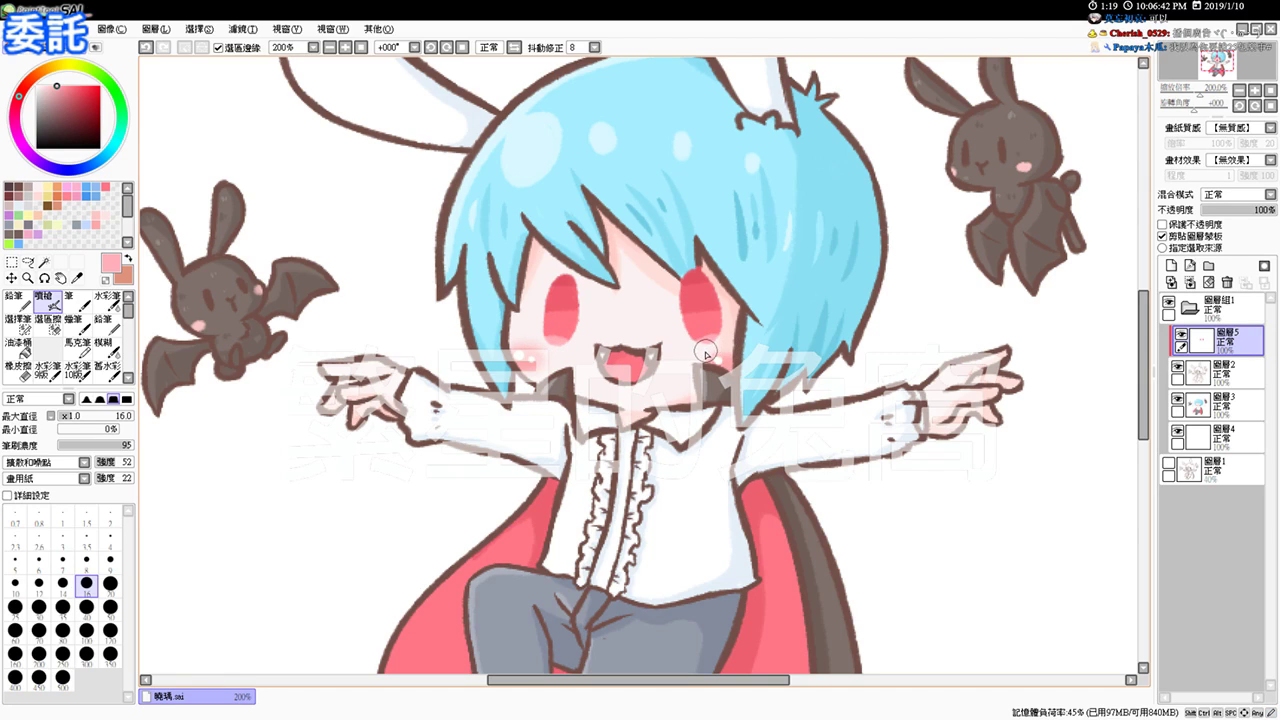
pyautogui.click(361, 48)
pyautogui.click(345, 48)
pyautogui.click(345, 48)
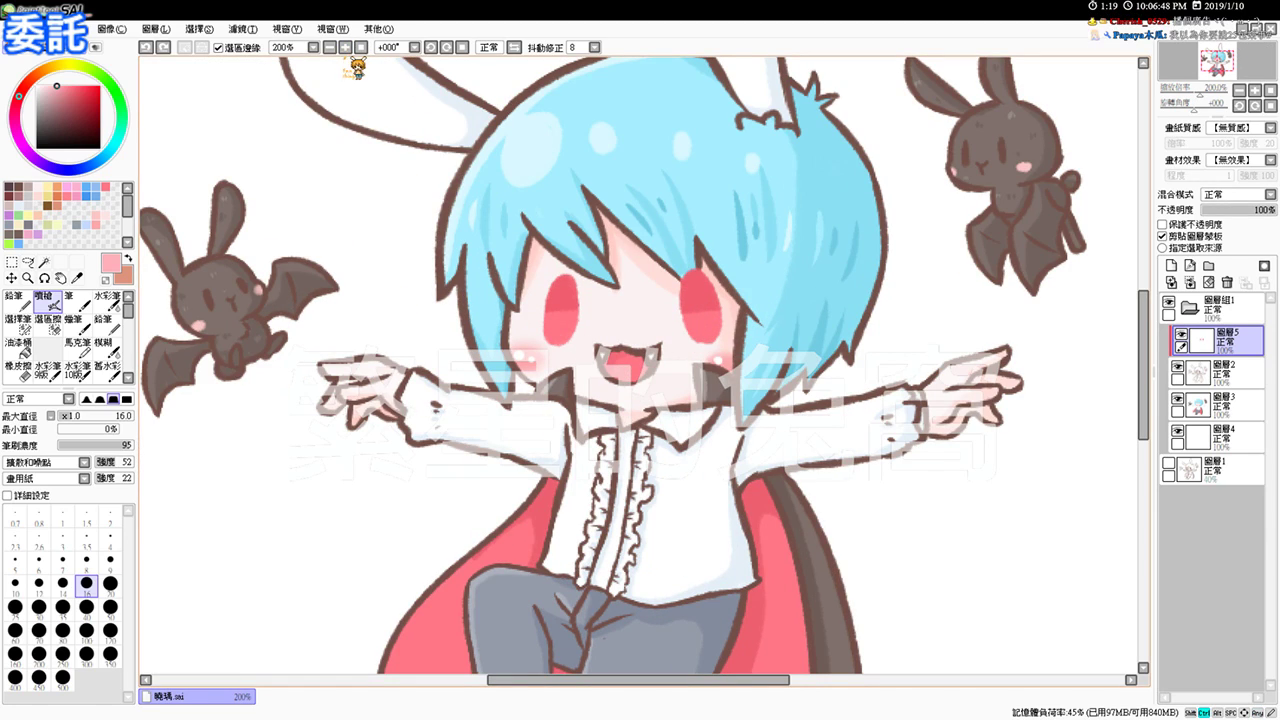
pyautogui.moveTo(546, 346)
pyautogui.mouseDown()
pyautogui.moveTo(565, 348)
pyautogui.moveTo(556, 343)
pyautogui.mouseUp()
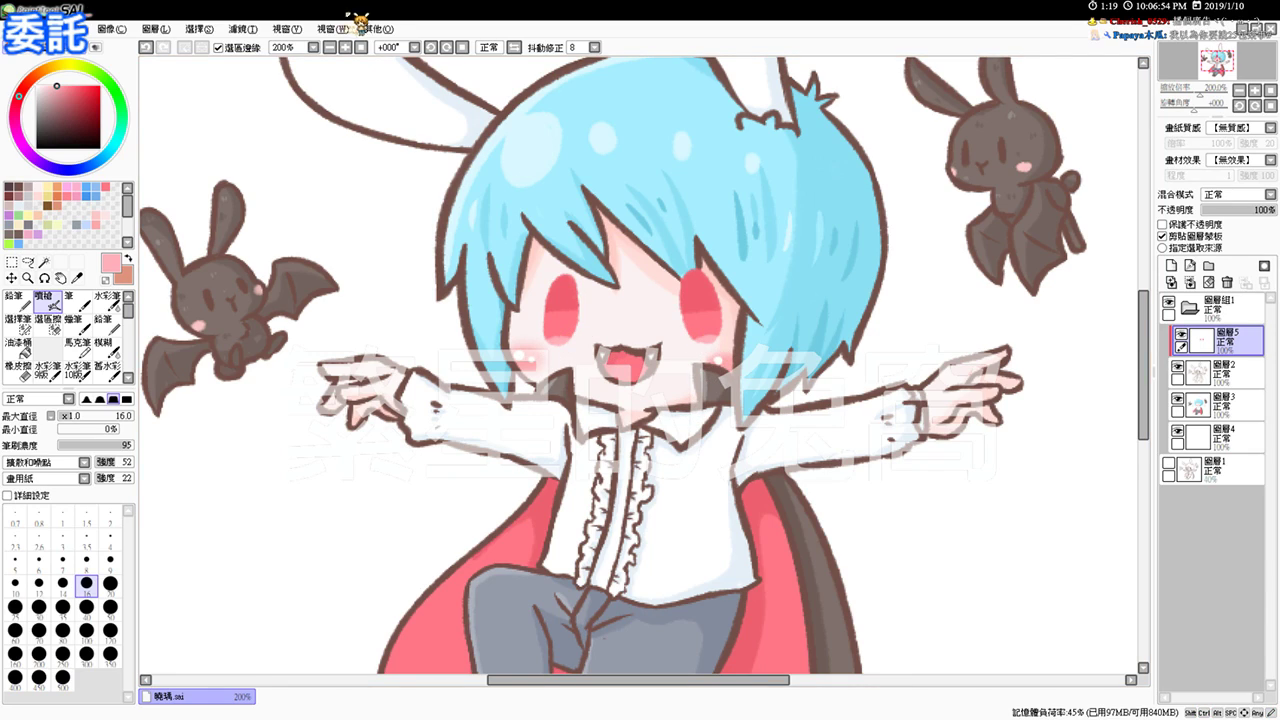
pyautogui.click(361, 48)
pyautogui.click(346, 48)
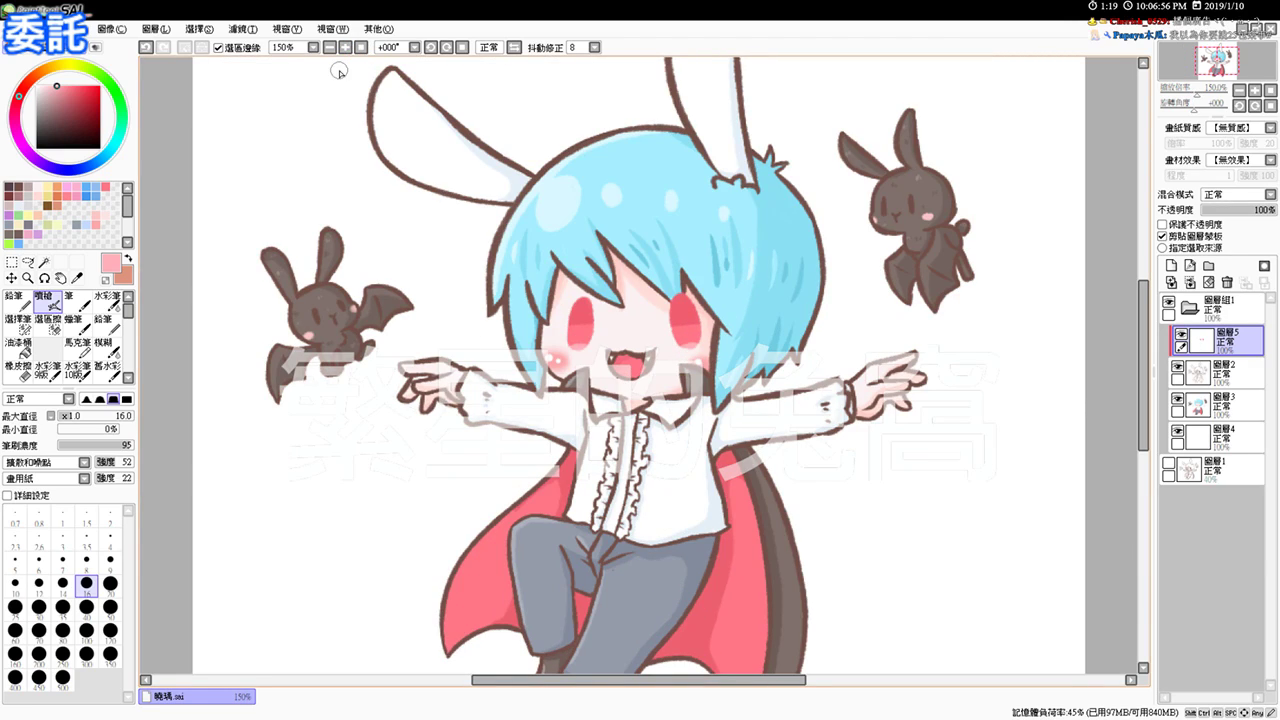
# Step: Fill the empty layer beneath the colour layer with light peach orange as the background, trying stronger and duller oranges first
pyautogui.click(1218, 442)
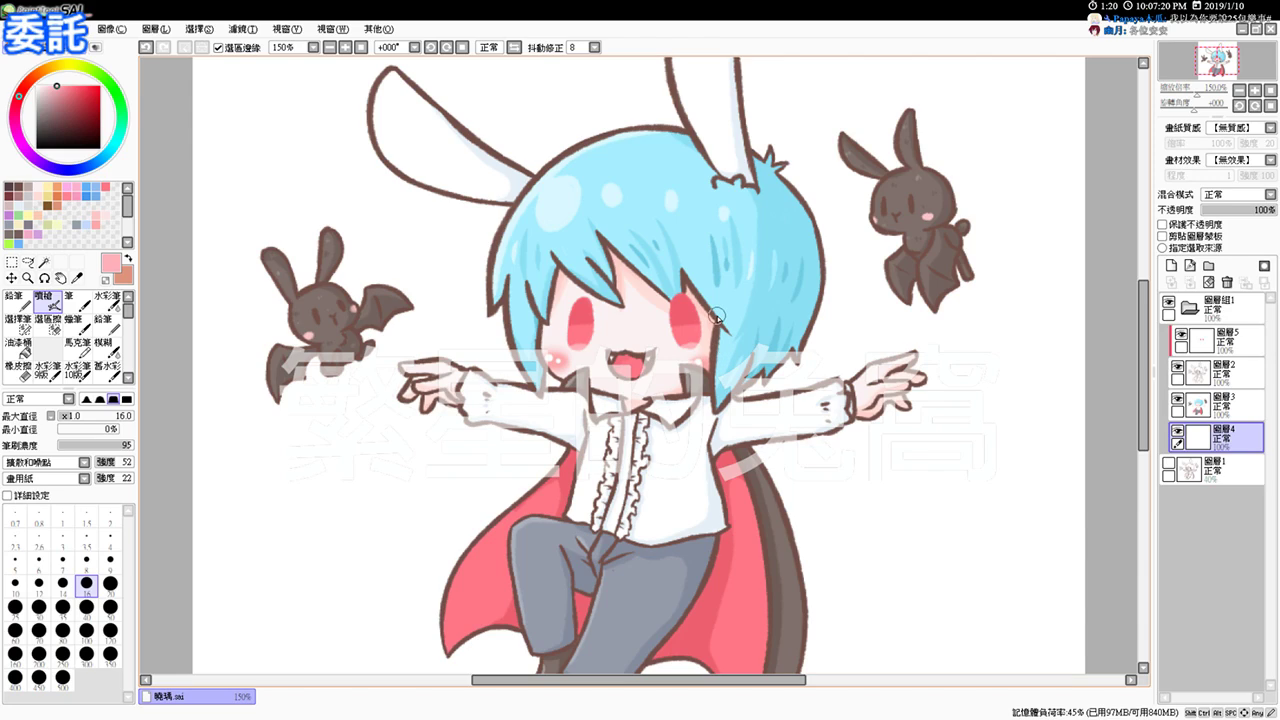
pyautogui.click(362, 48)
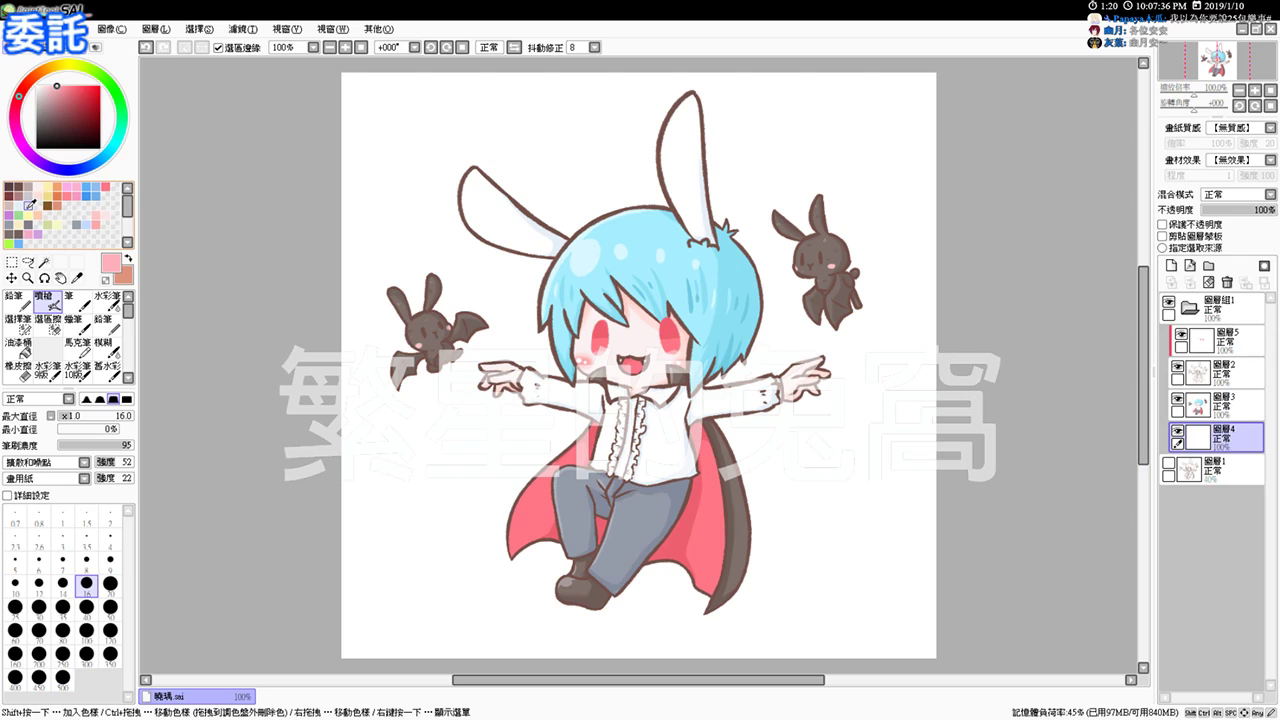
pyautogui.click(58, 183)
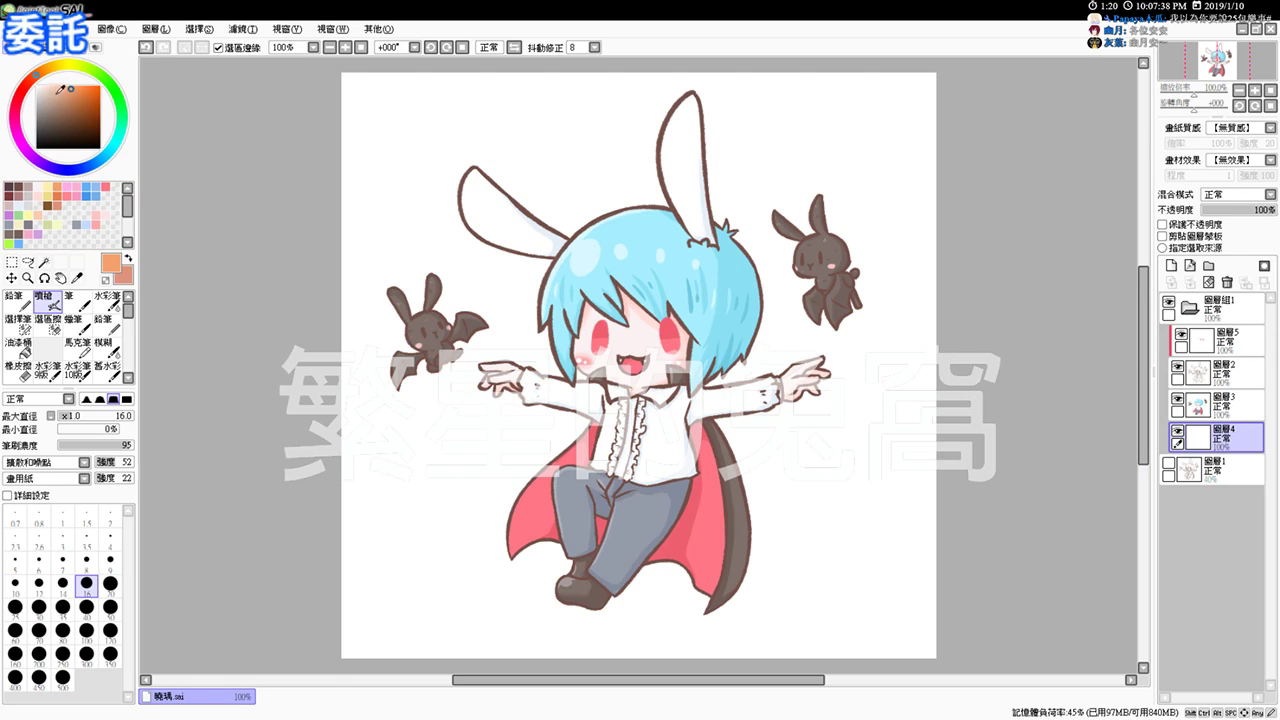
pyautogui.hotkey('ctrl', 'f')
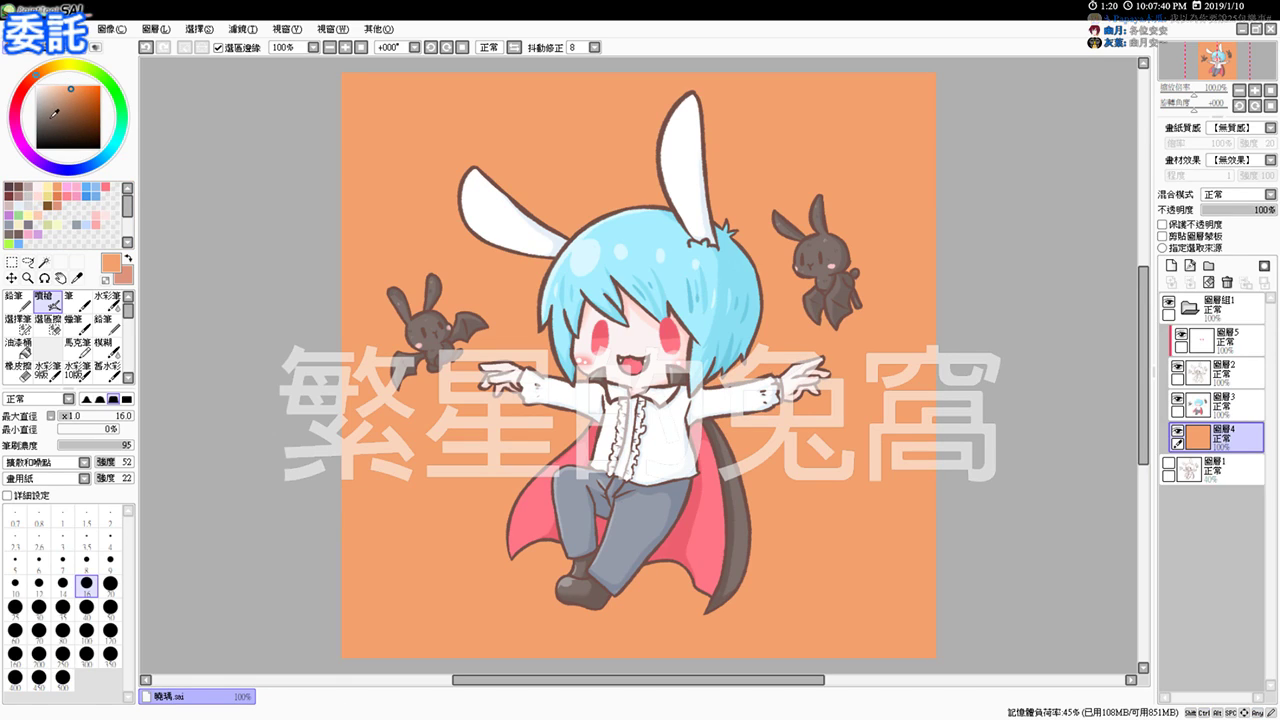
pyautogui.click(66, 88)
pyautogui.hotkey('ctrl', 'f')
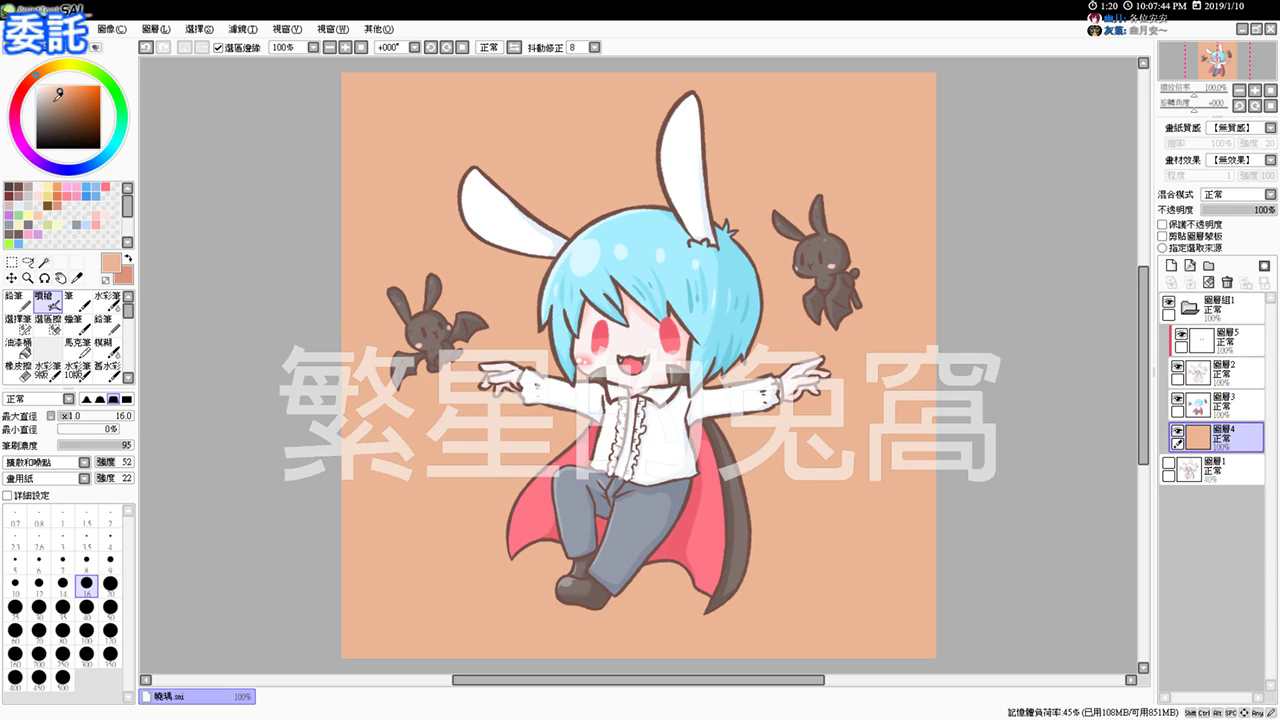
pyautogui.click(62, 84)
pyautogui.hotkey('ctrl', 'f')
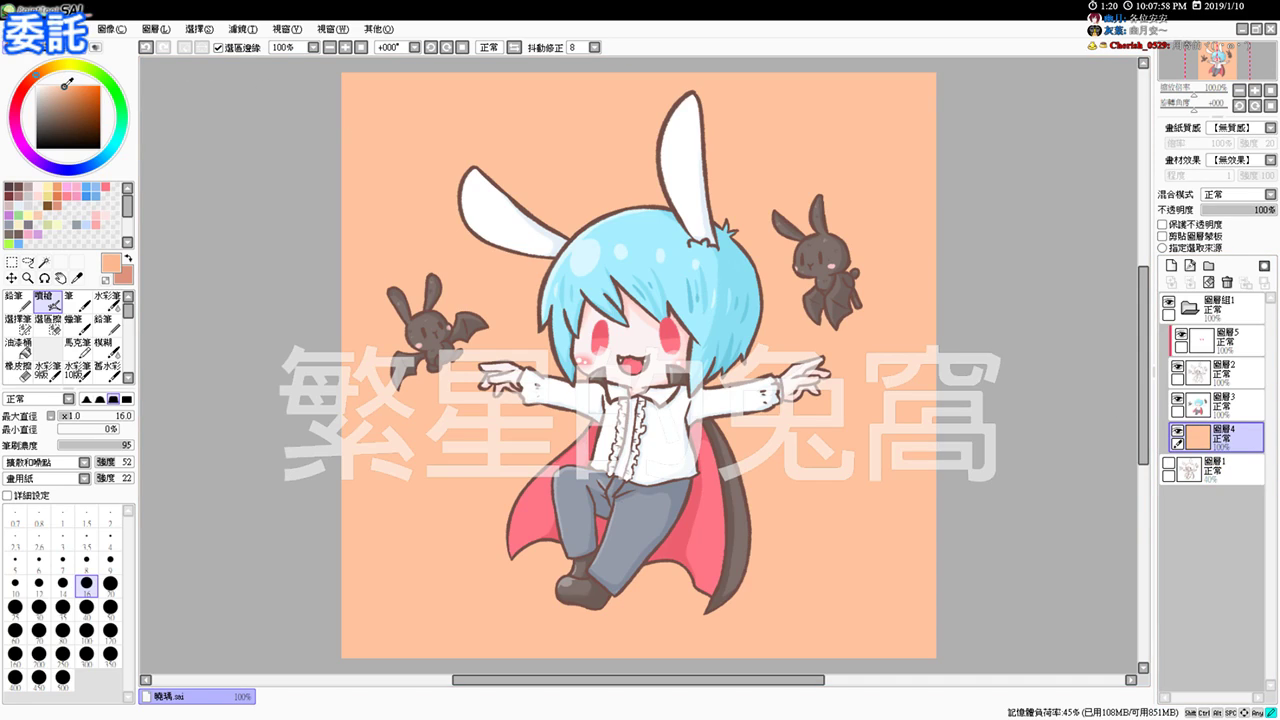
# Step: Draw a vertical line of short reddish brown dashes along the background's left edge at brush size 16, redrawing unwanted dashes
pyautogui.click(129, 259)
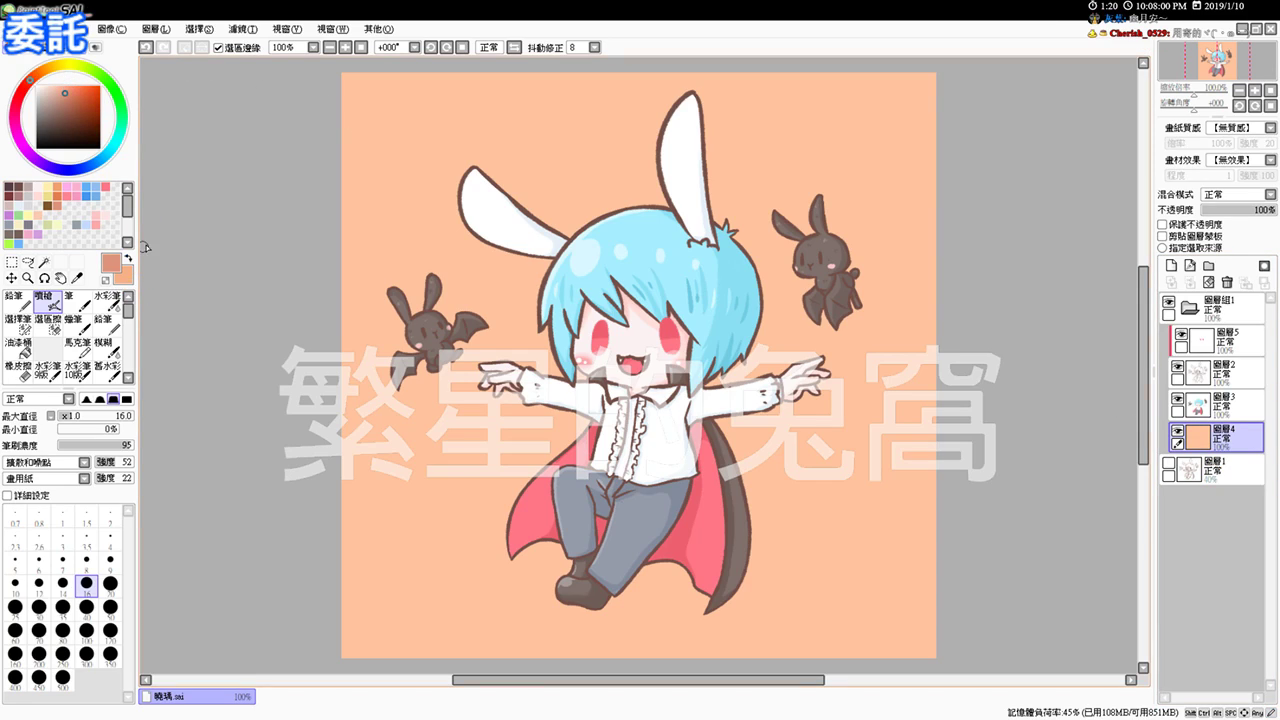
pyautogui.moveTo(357, 93); pyautogui.dragTo(361, 329)
pyautogui.hotkey('ctrl', 'z')
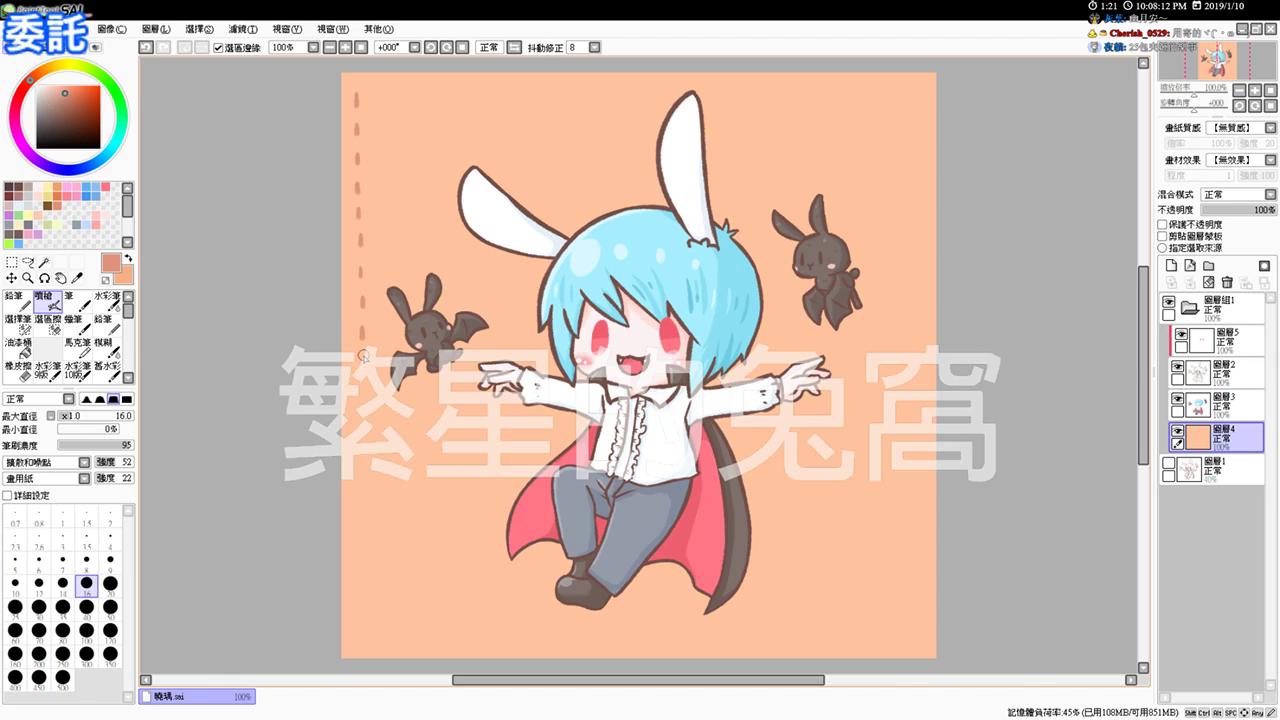
pyautogui.moveTo(363, 388); pyautogui.dragTo(361, 496)
pyautogui.hotkey('ctrl', 'z')
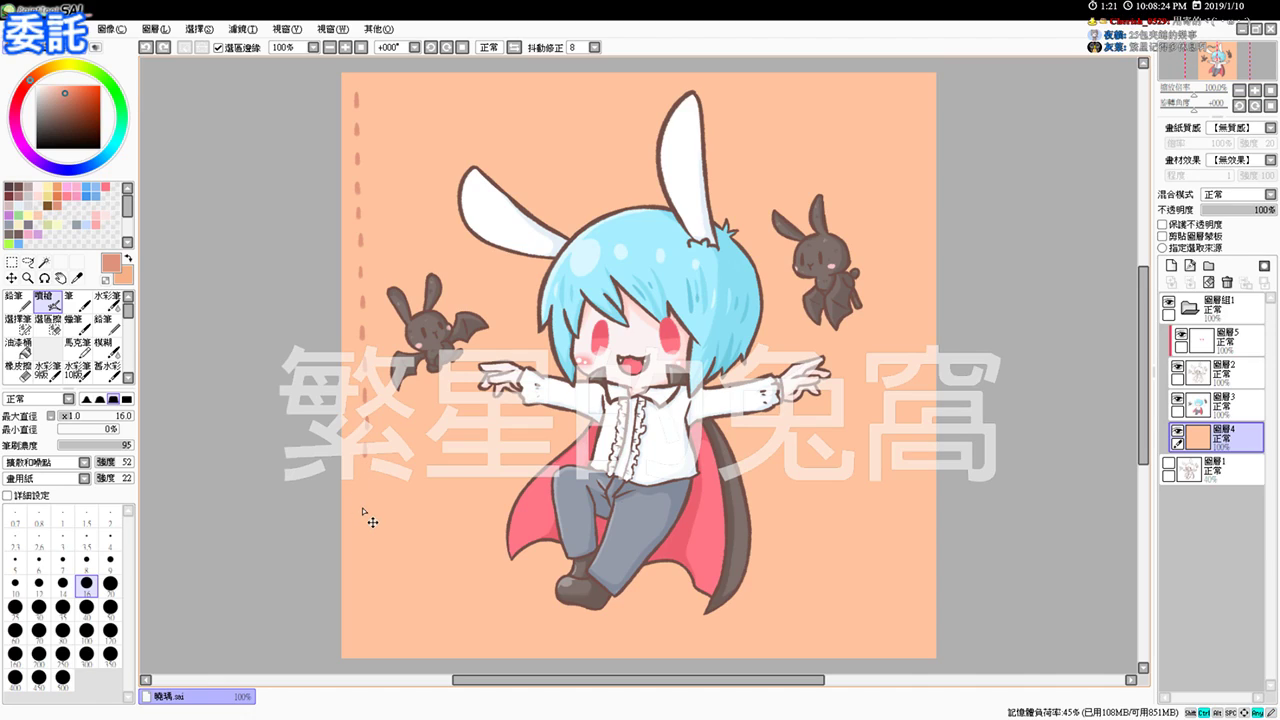
pyautogui.moveTo(364, 391); pyautogui.dragTo(357, 628)
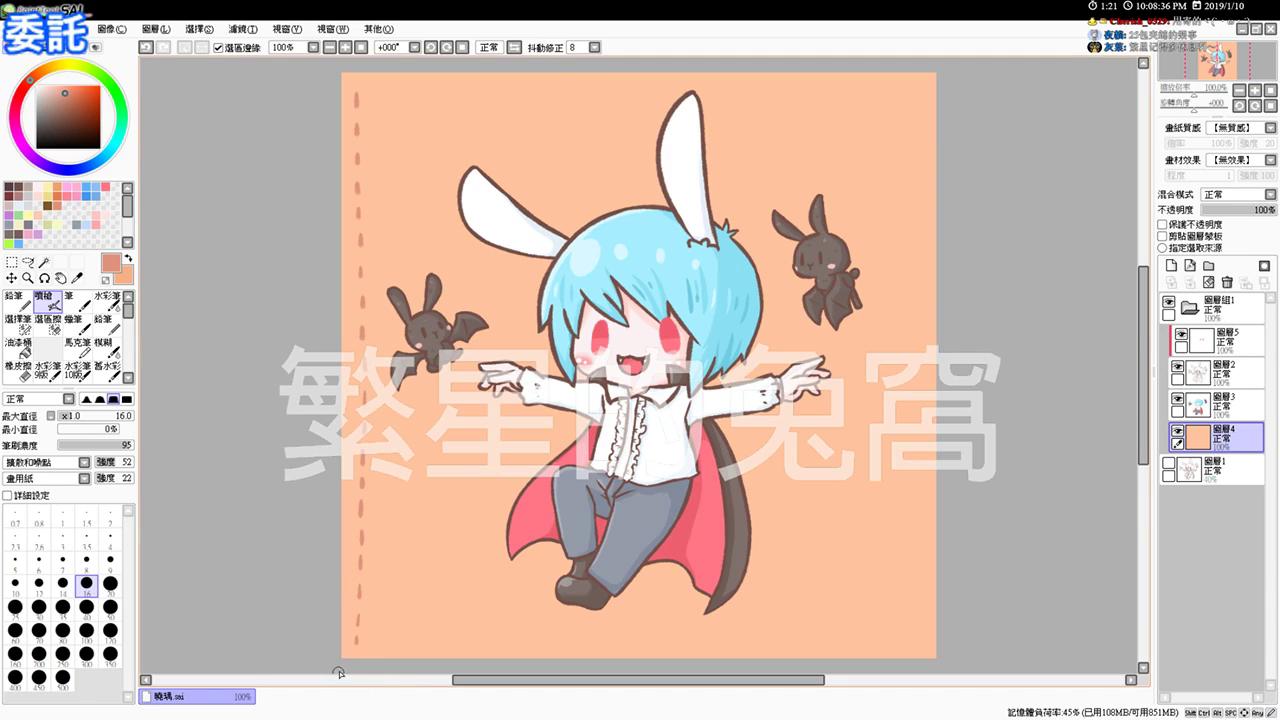
# Step: Copy the whole background layer, paste it as a new layer above the original, and clear the selection
pyautogui.hotkey('ctrl', 'a')
pyautogui.hotkey('ctrl', 'c')
pyautogui.hotkey('ctrl', 'v')
pyautogui.hotkey('ctrl', 'd')
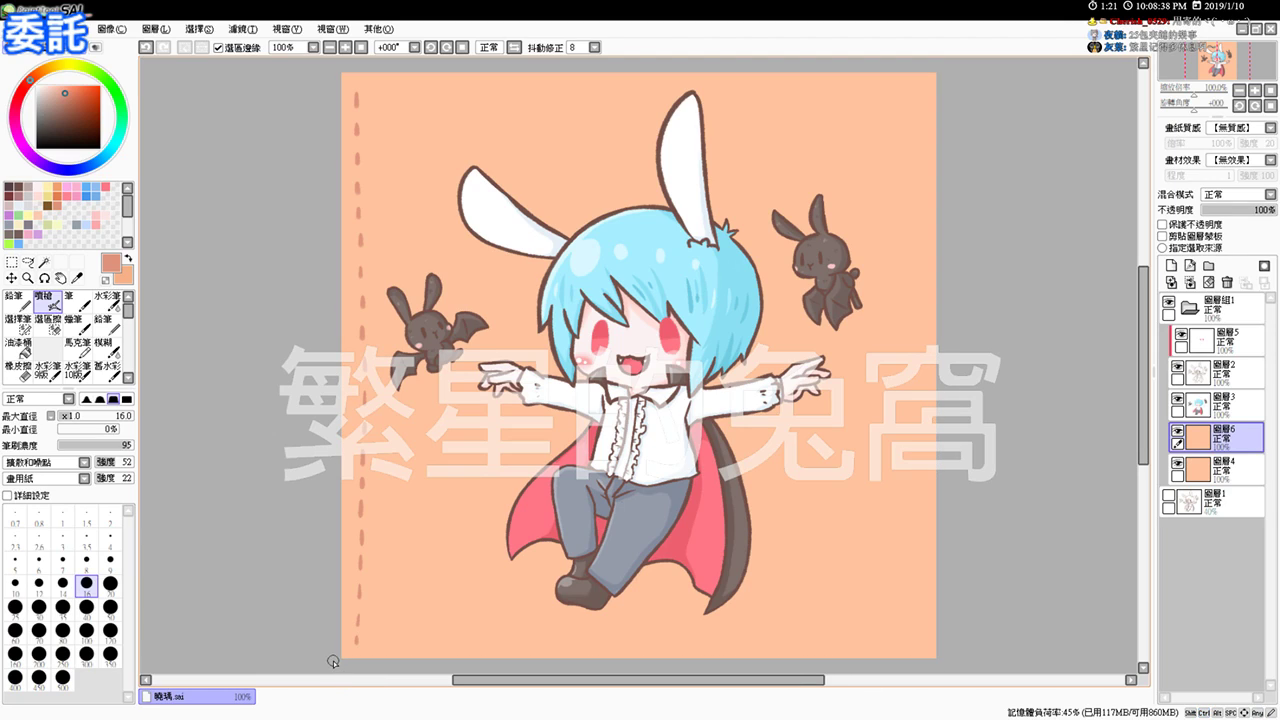
# Step: Move the copied line of dashes to the background's right edge, mirroring the left one, and select the whole canvas
pyautogui.moveTo(539, 438); pyautogui.dragTo(1092, 434)
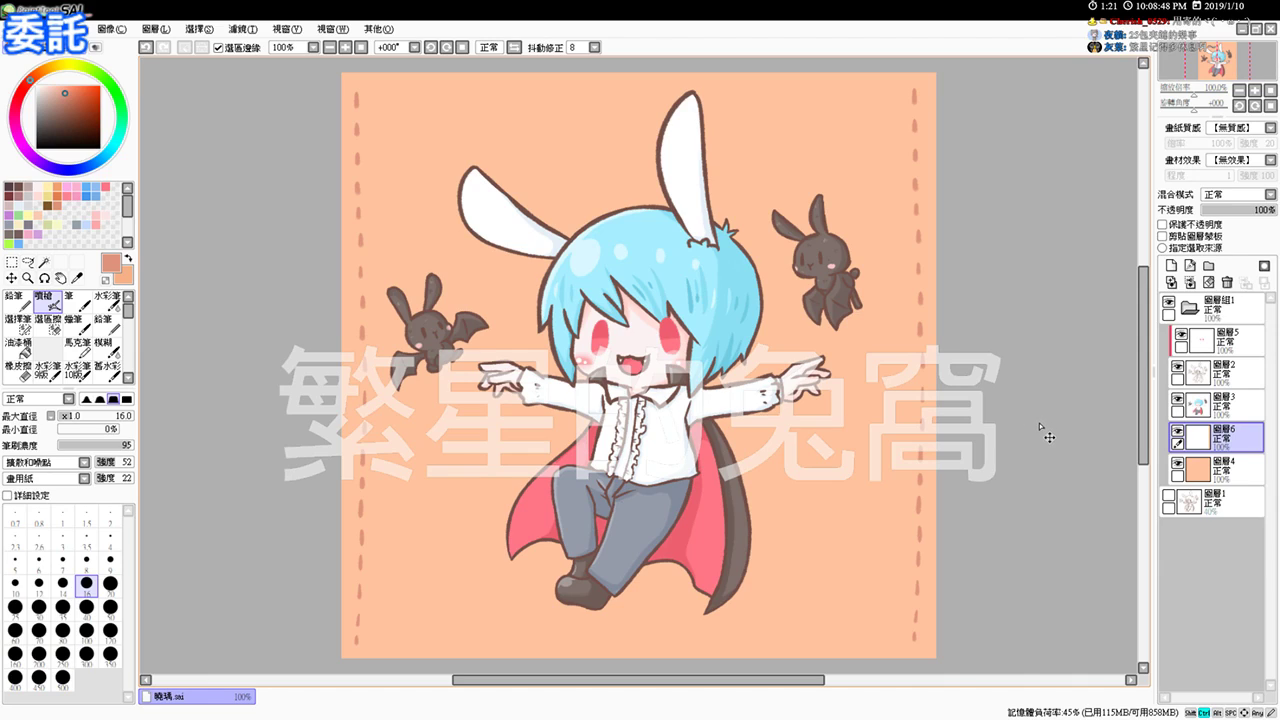
pyautogui.hotkey('ctrl', 'a')
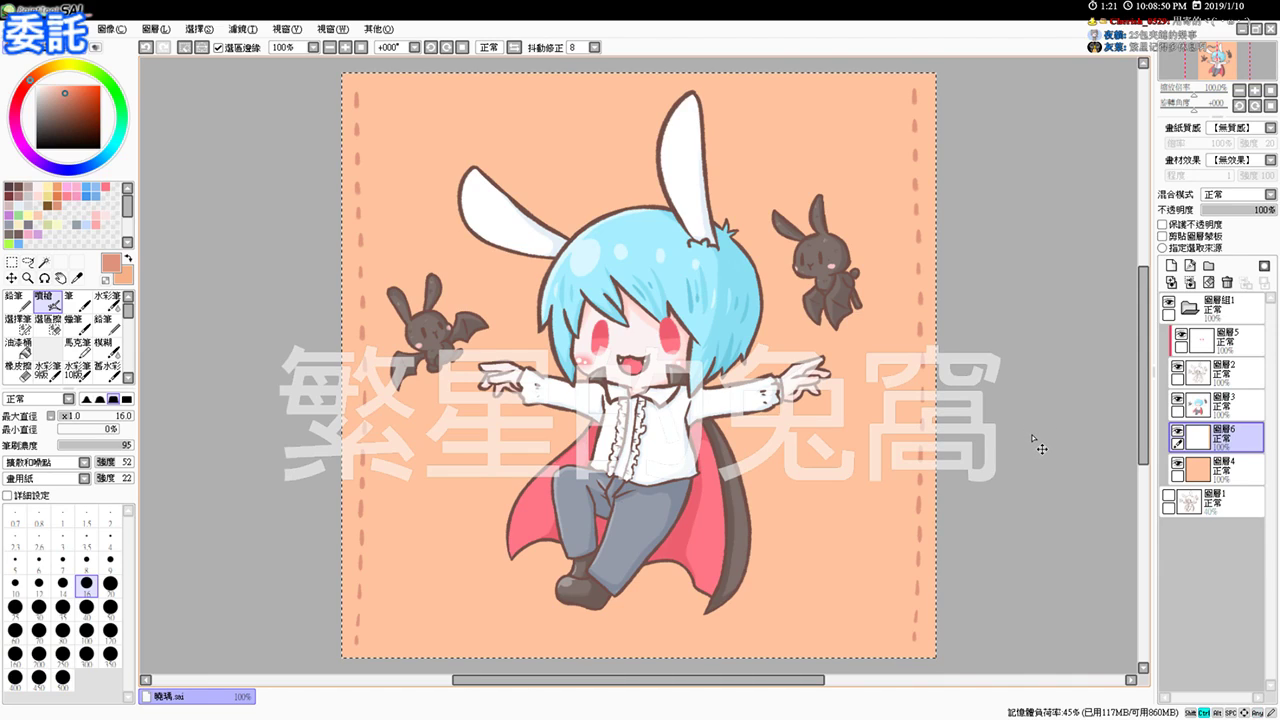
pyautogui.hotkey('ctrl', 'v')
pyautogui.hotkey('ctrl', 'd')
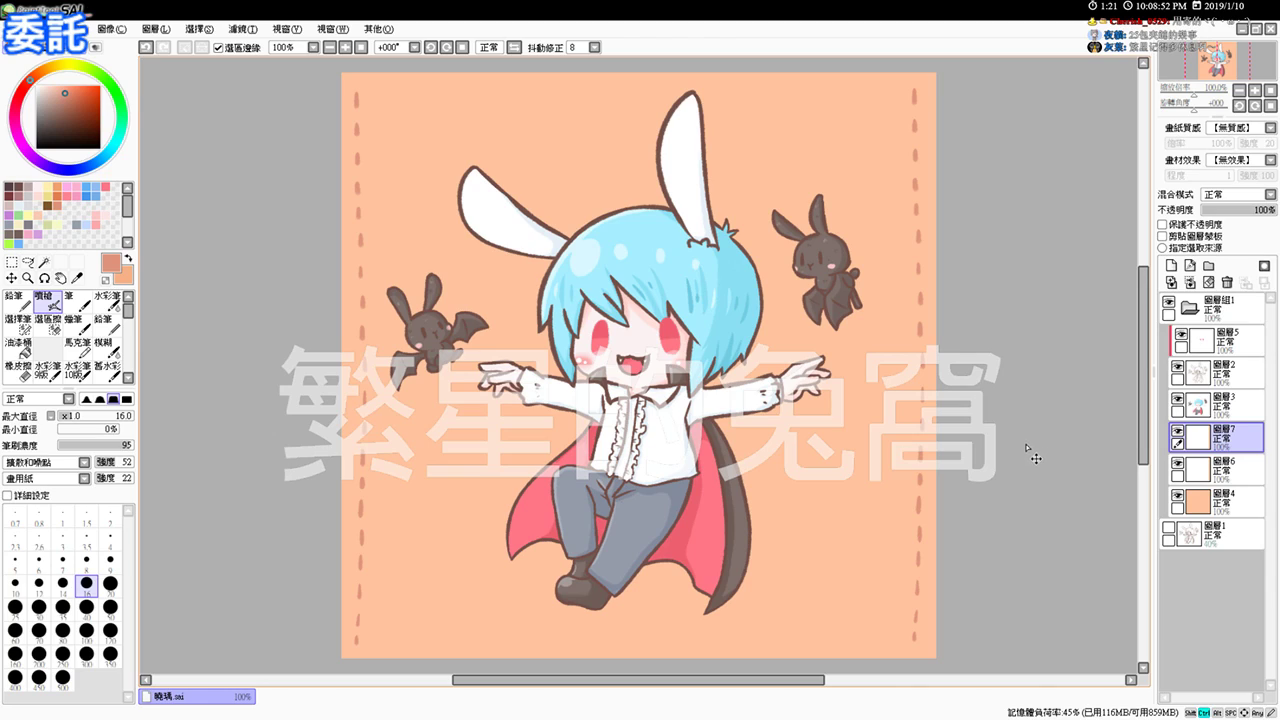
pyautogui.hotkey('ctrl', 't')
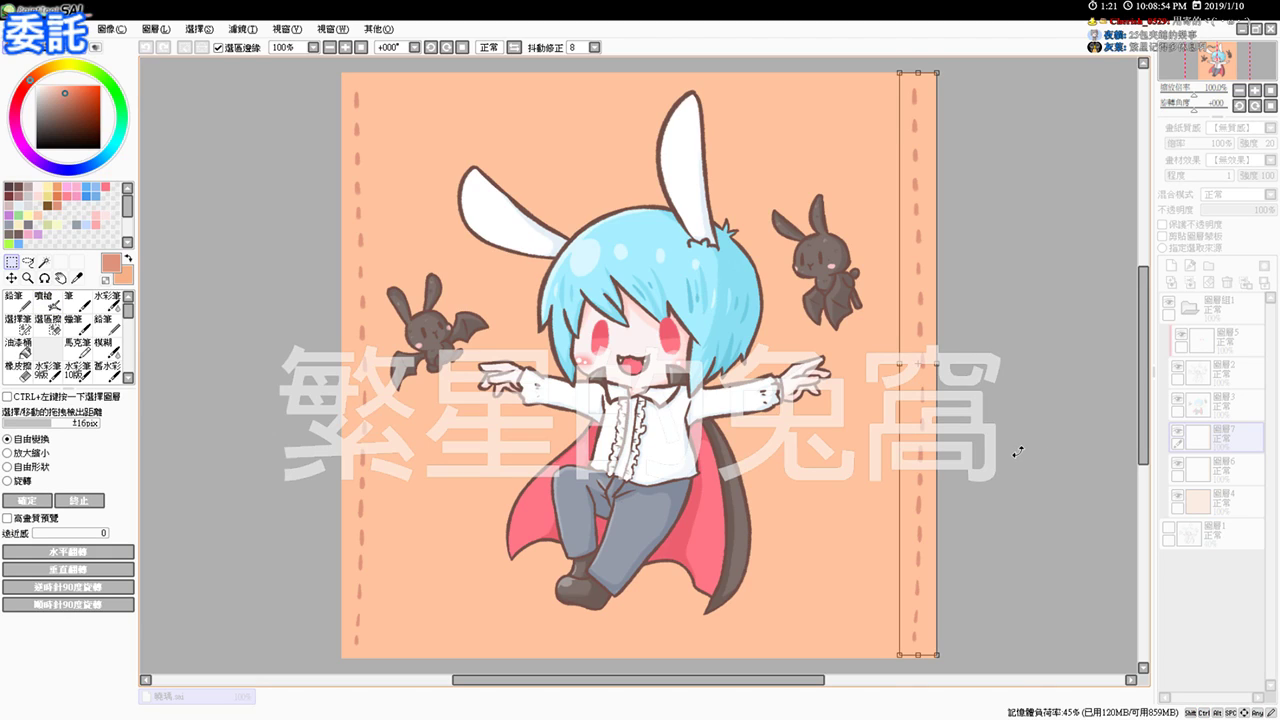
pyautogui.press('Return')
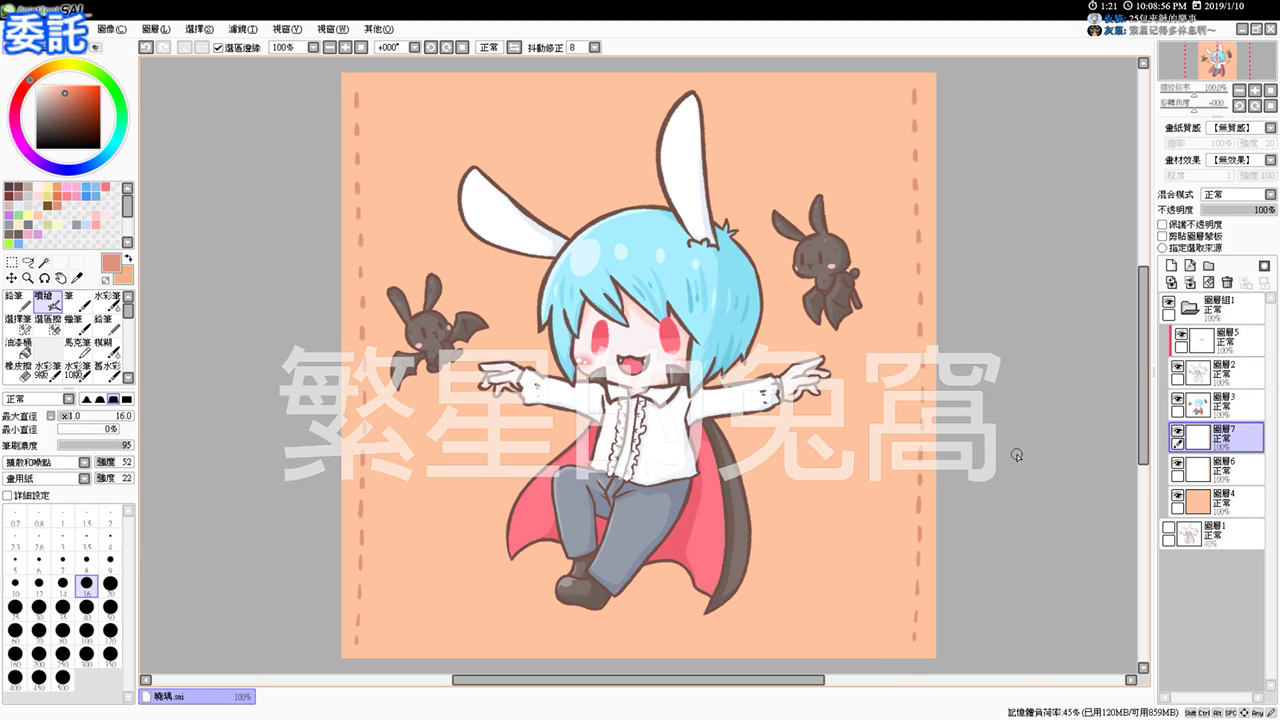
pyautogui.click(1191, 284)
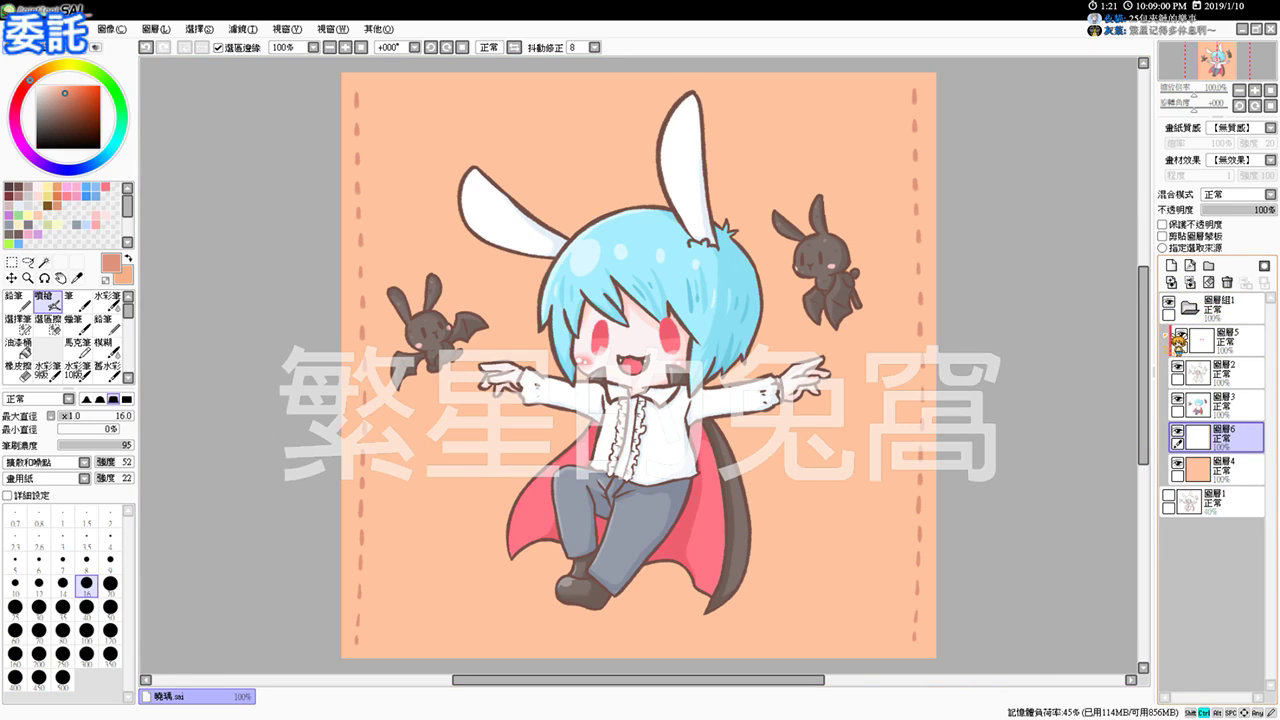
pyautogui.hotkey('ctrl', 'z')
pyautogui.hotkey('ctrl', 'z')
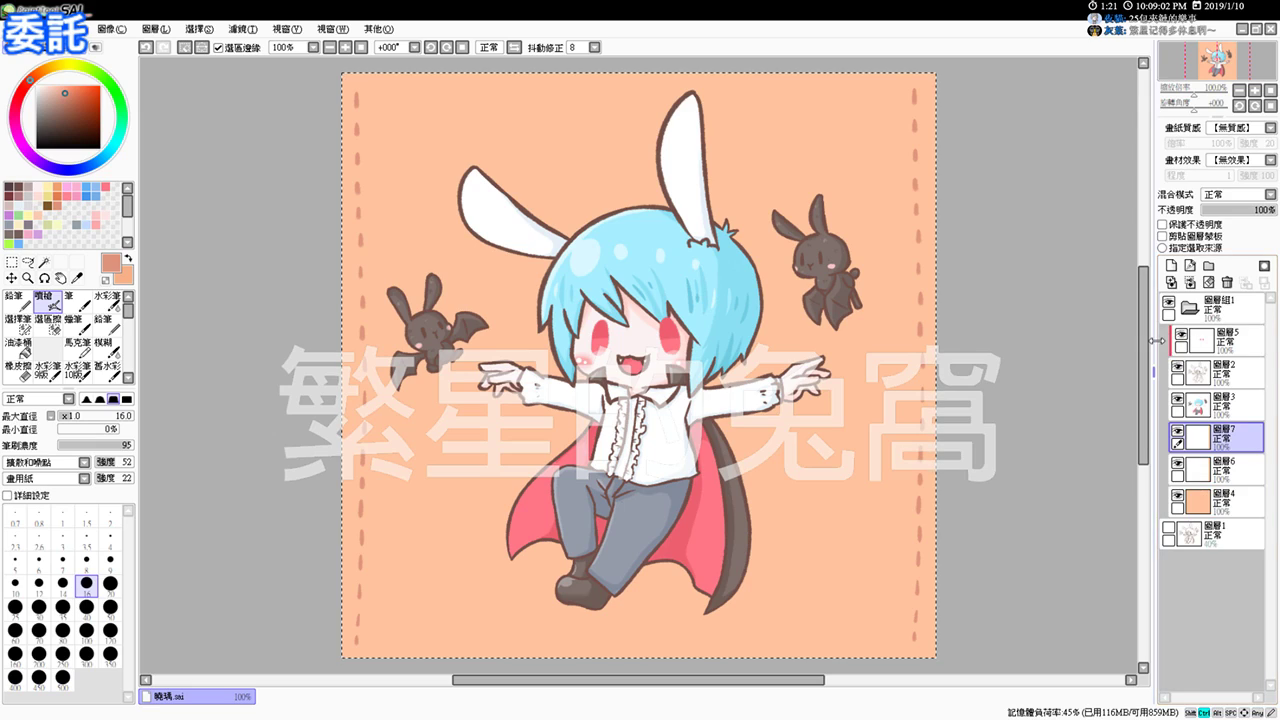
pyautogui.hotkey('ctrl', 'd')
pyautogui.hotkey('ctrl', 't')
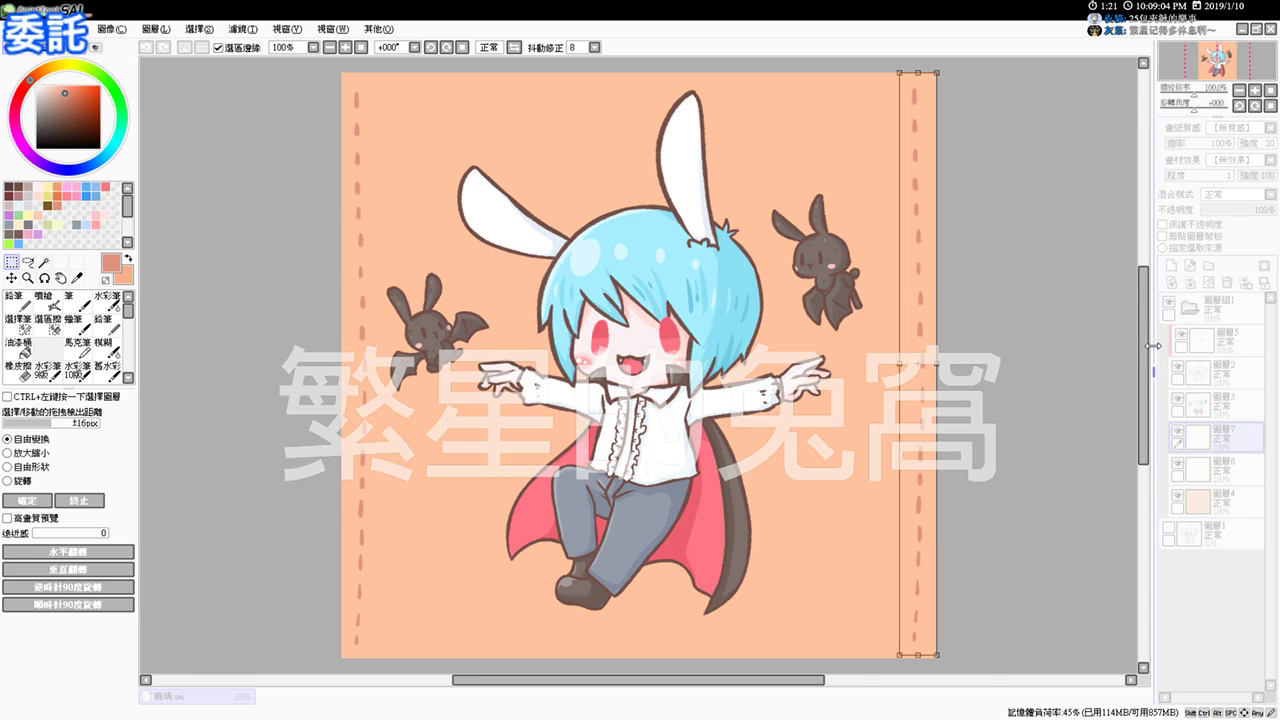
pyautogui.press('Escape')
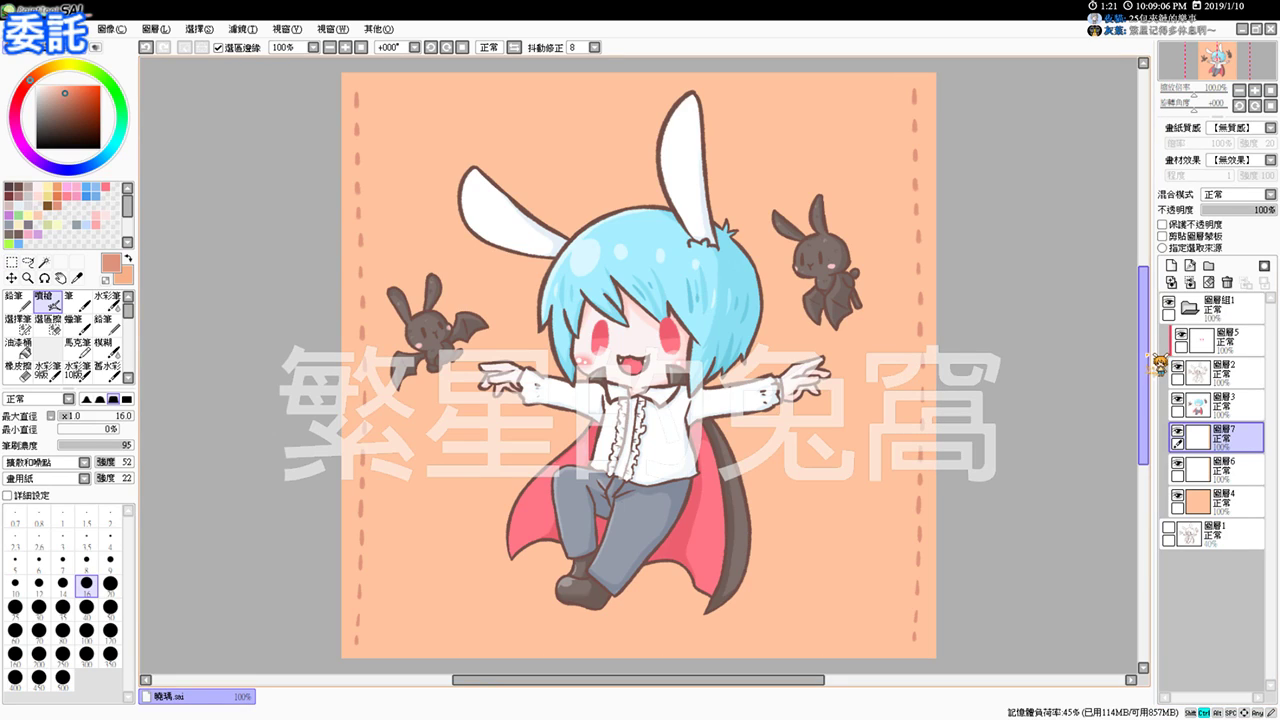
pyautogui.keyDown('ctrl'); pyautogui.click(1196, 470); pyautogui.keyUp('ctrl')
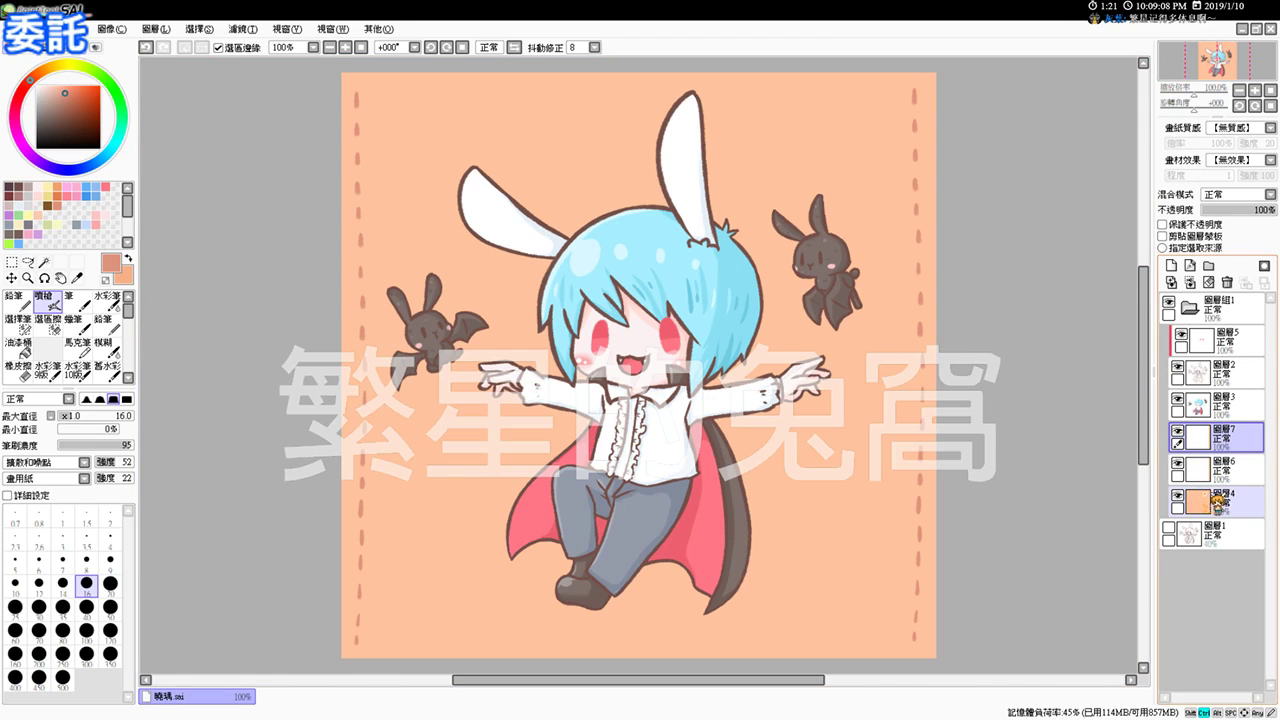
pyautogui.hotkey('ctrl', 'z')
pyautogui.hotkey('ctrl', 'z')
pyautogui.click(1228, 468)
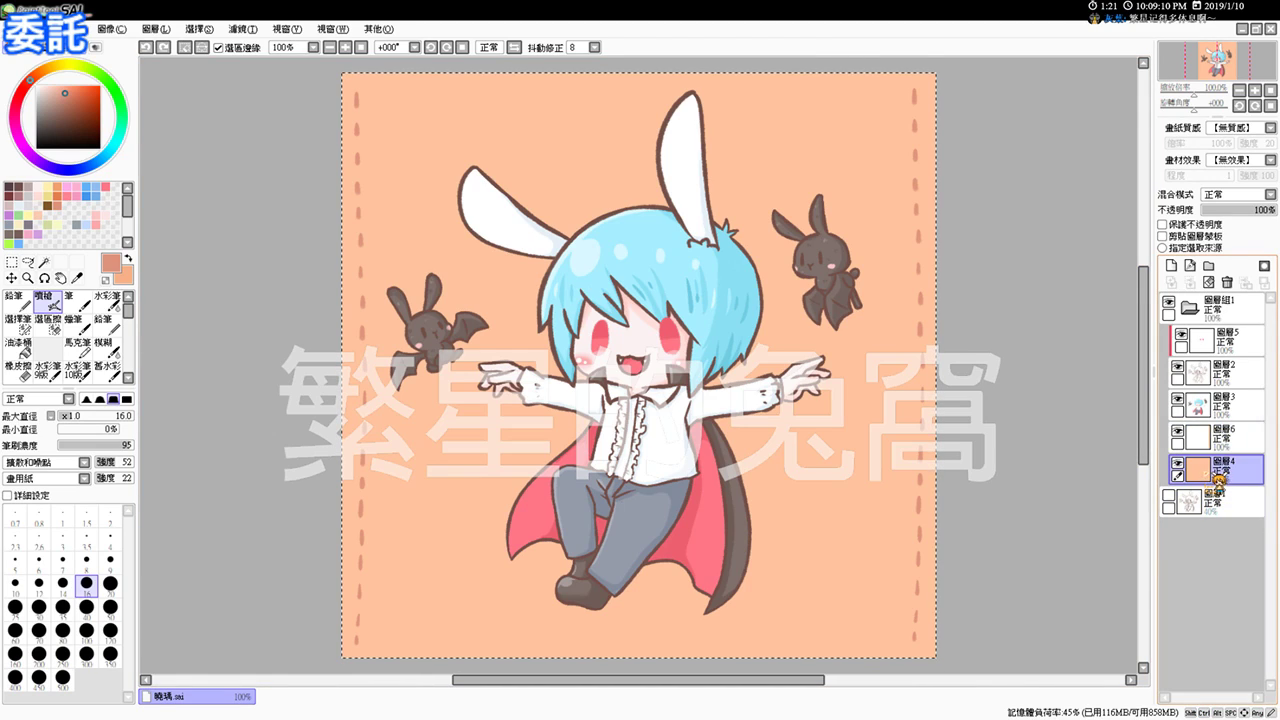
pyautogui.click(1178, 464)
pyautogui.click(1178, 464)
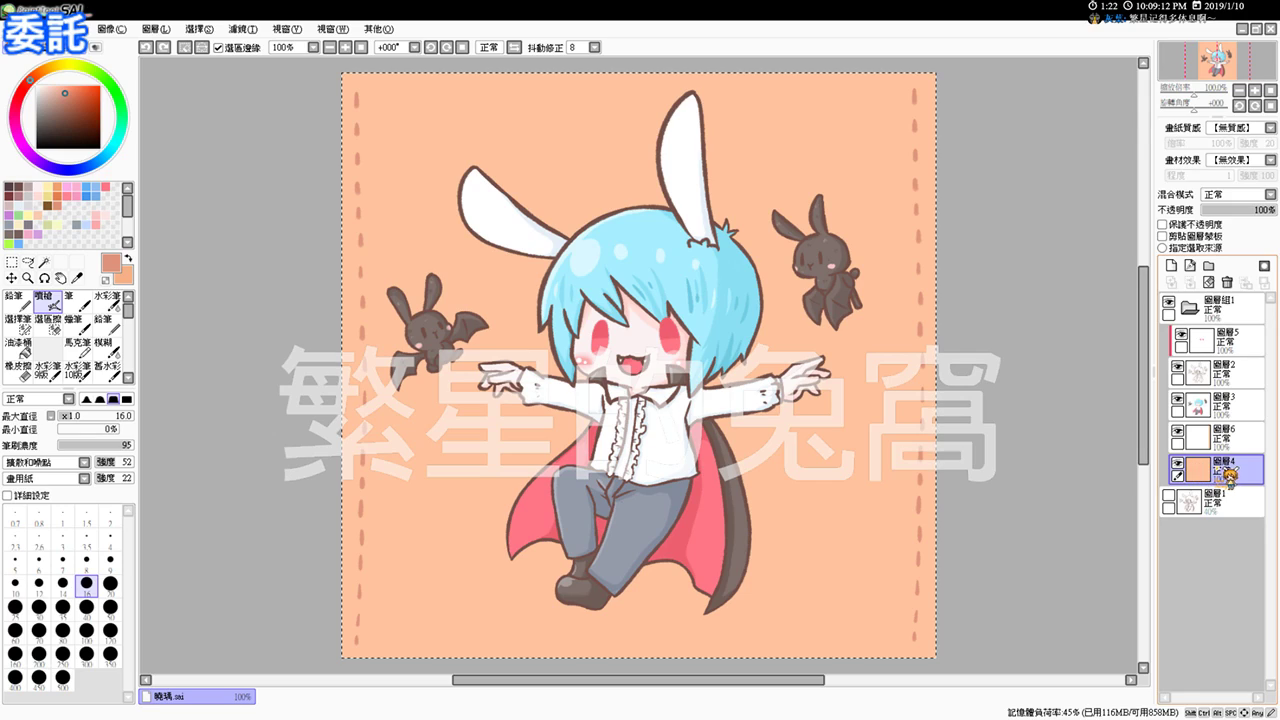
pyautogui.keyDown('ctrl'); pyautogui.click(1232, 449); pyautogui.keyUp('ctrl')
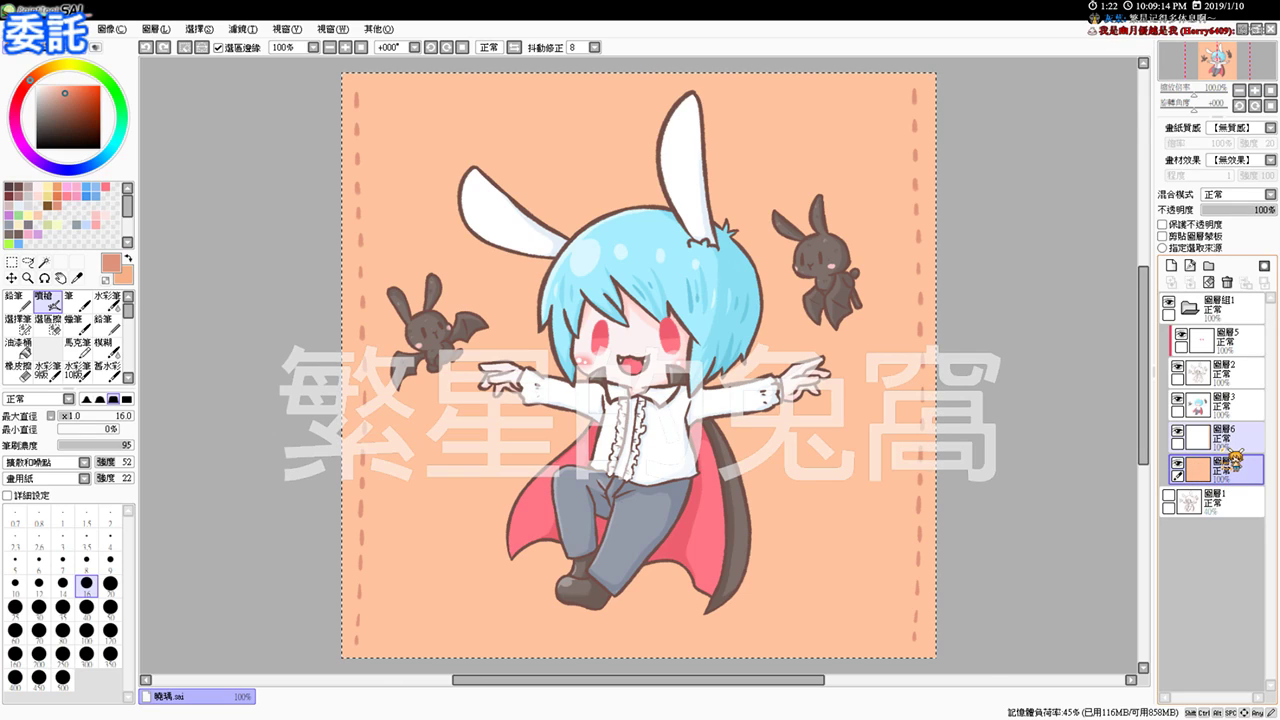
pyautogui.click(1231, 450)
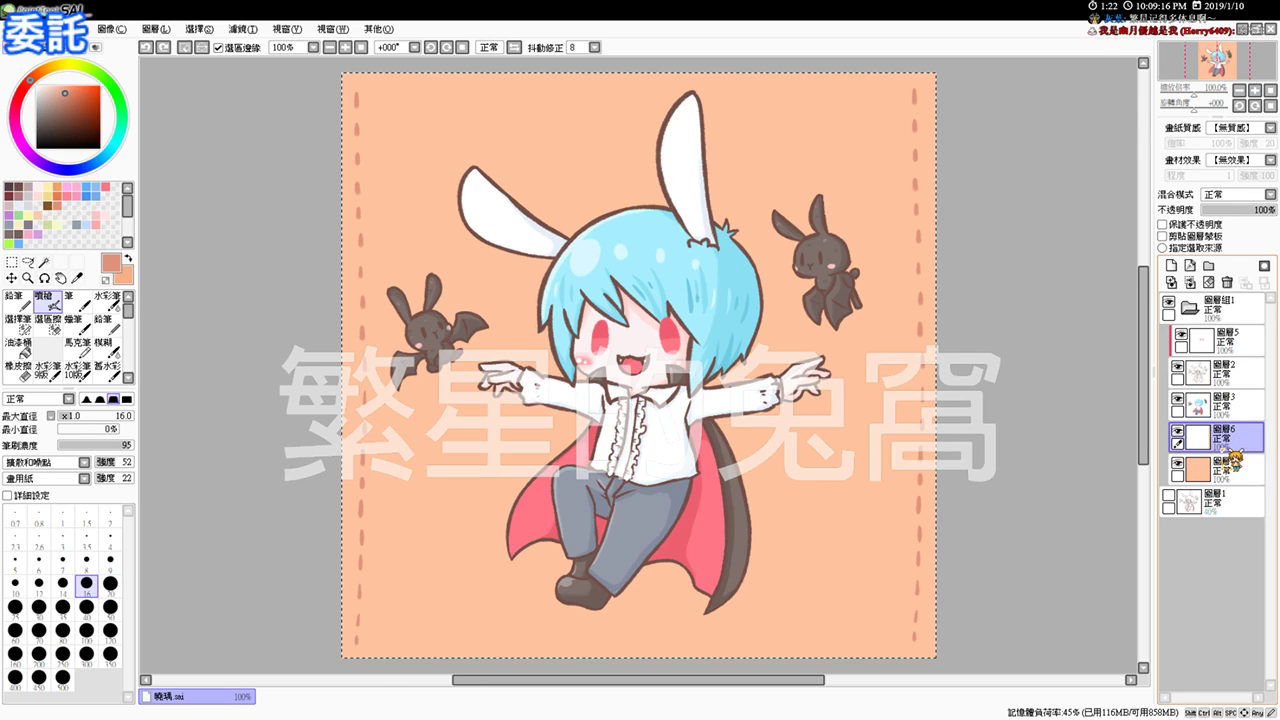
pyautogui.keyDown('ctrl'); pyautogui.click(1222, 463); pyautogui.keyUp('ctrl')
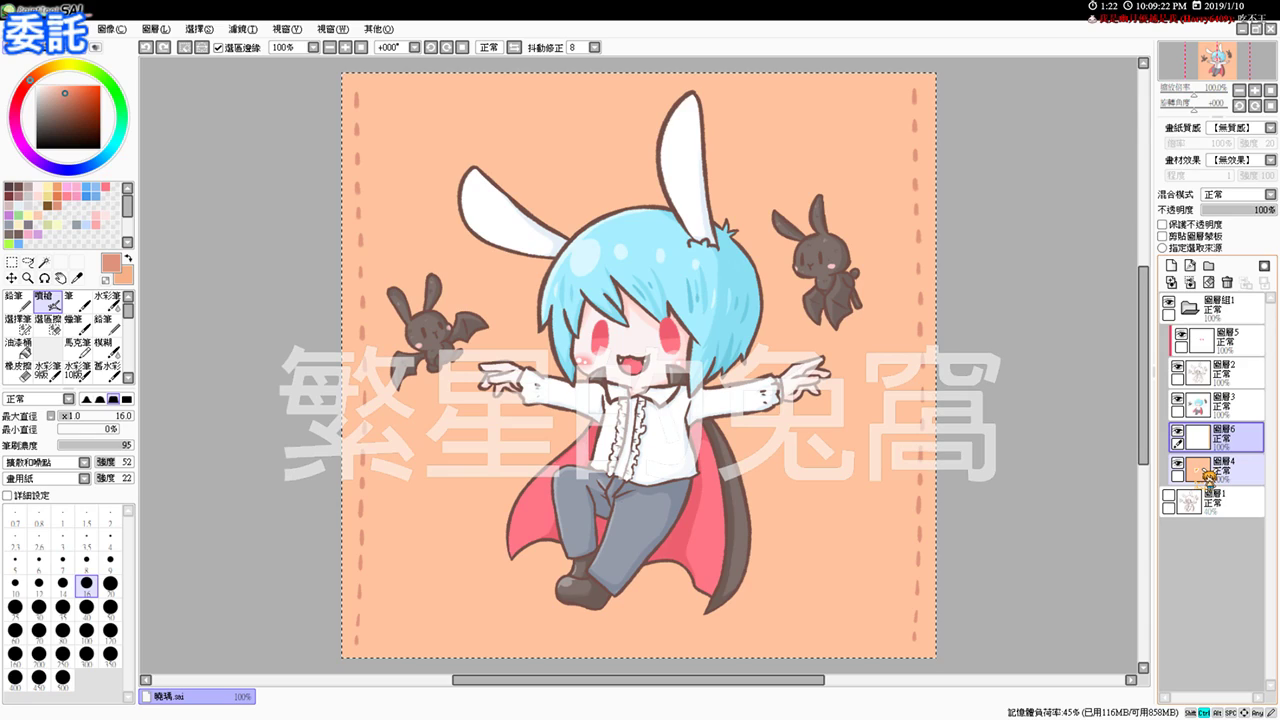
# Step: Paste another dash line as a new layer, flip it horizontally, rotate it 90° counterclockwise and place it along the background's upper edge
pyautogui.hotkey('ctrl', 'v')
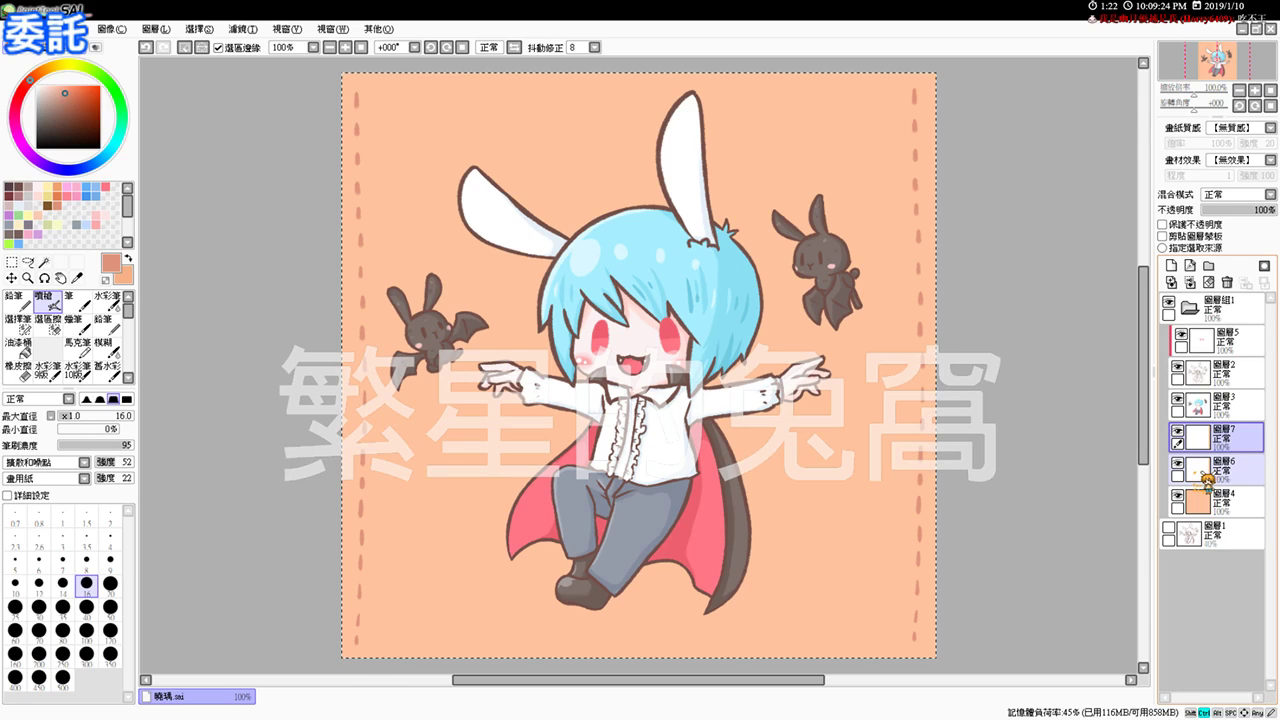
pyautogui.hotkey('ctrl', 'd')
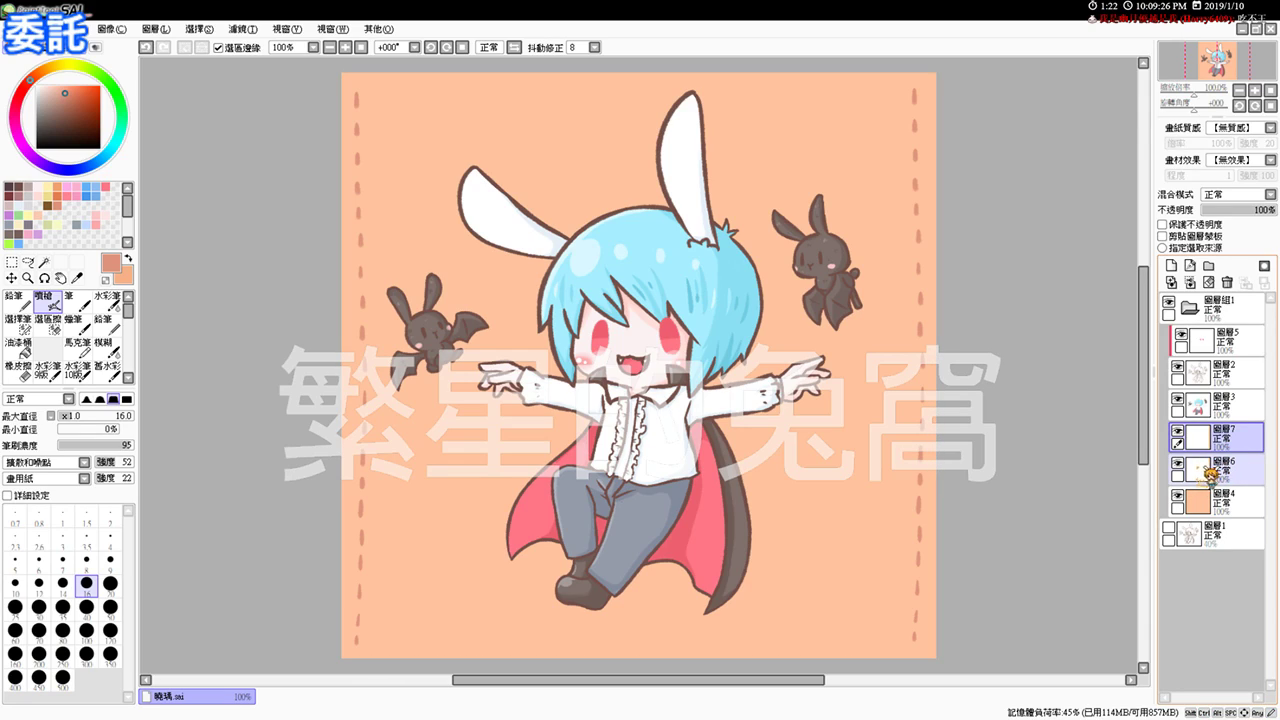
pyautogui.hotkey('ctrl', 't')
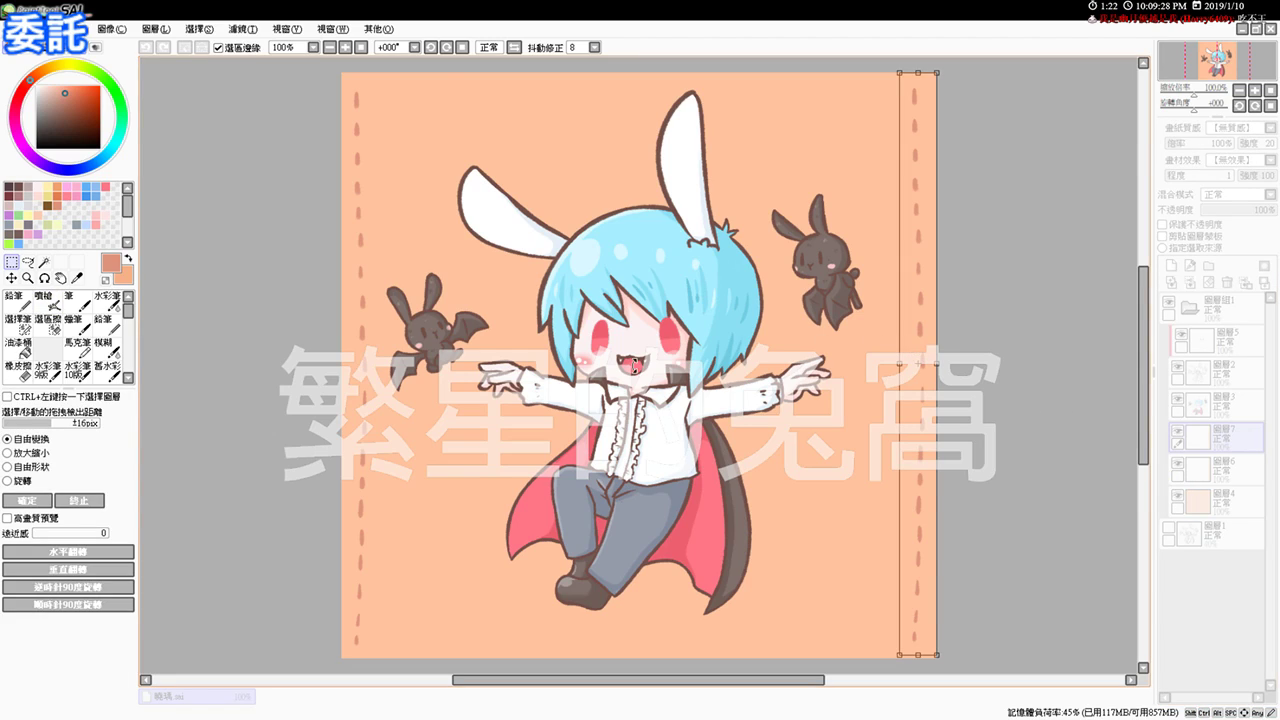
pyautogui.click(75, 552)
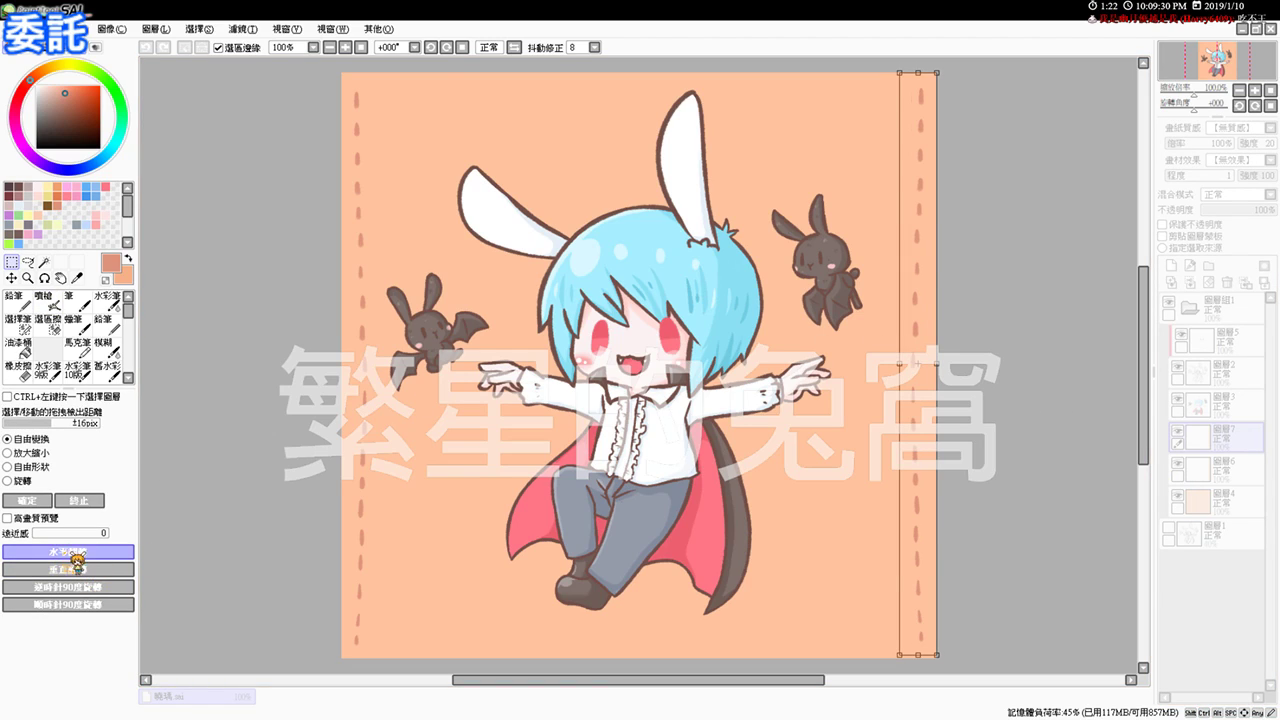
pyautogui.click(86, 587)
pyautogui.moveTo(955, 375); pyautogui.dragTo(684, 104)
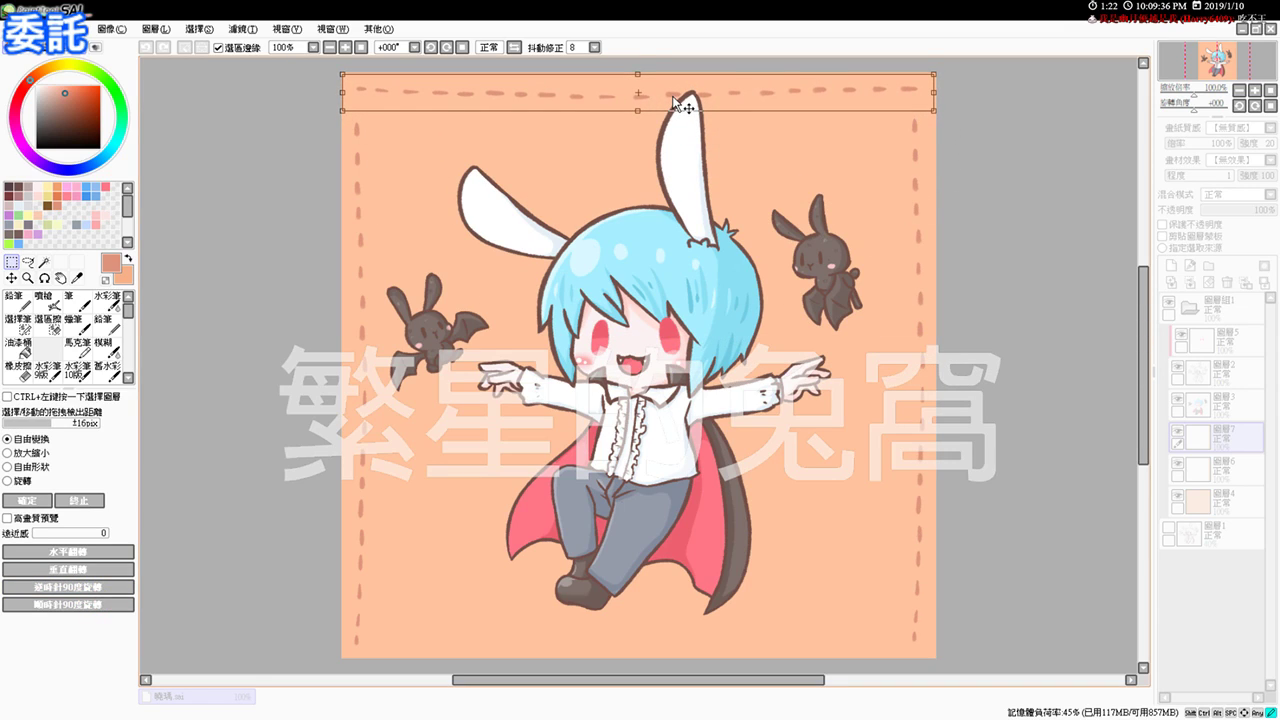
# Step: Nudge the upper dash line slightly up and to the left to align it with the side lines, and apply the transform
pyautogui.press('Up')
pyautogui.press('Up')
pyautogui.press('Up')
pyautogui.press('Up')
pyautogui.press('Left')
pyautogui.press('Left')
pyautogui.press('Left')
pyautogui.press('Down')
pyautogui.press('Down')
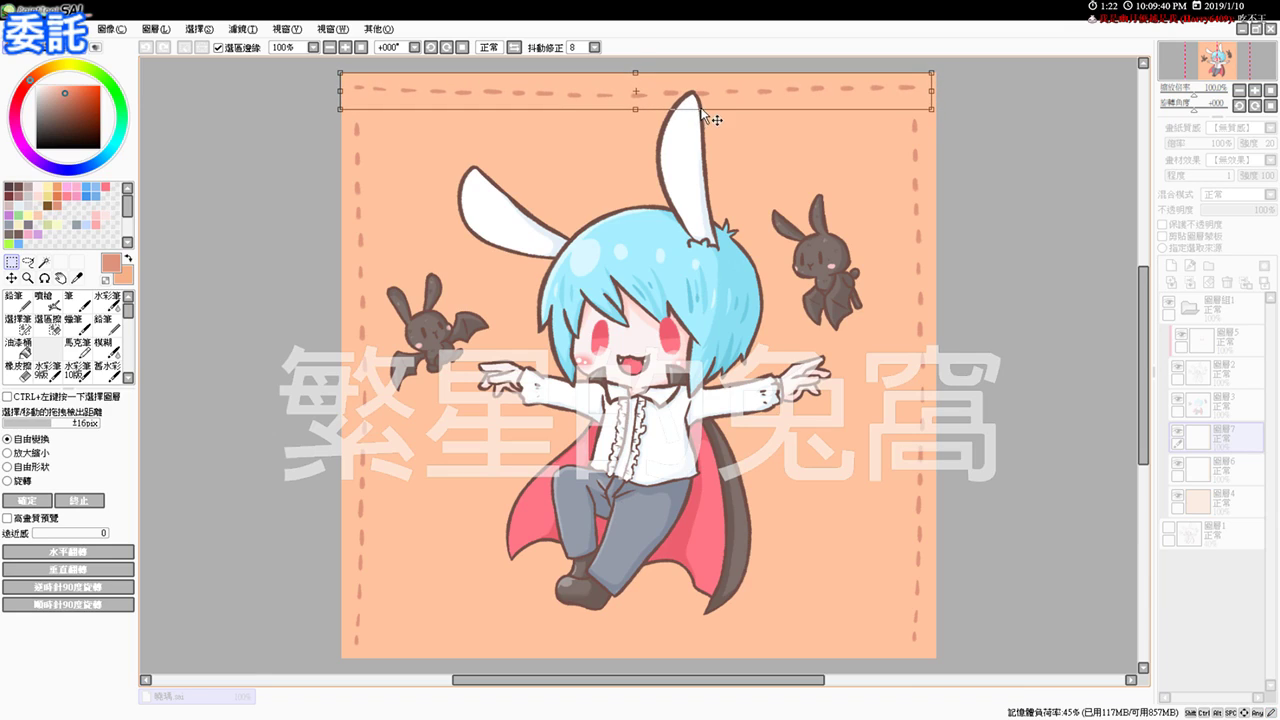
pyautogui.press('Return')
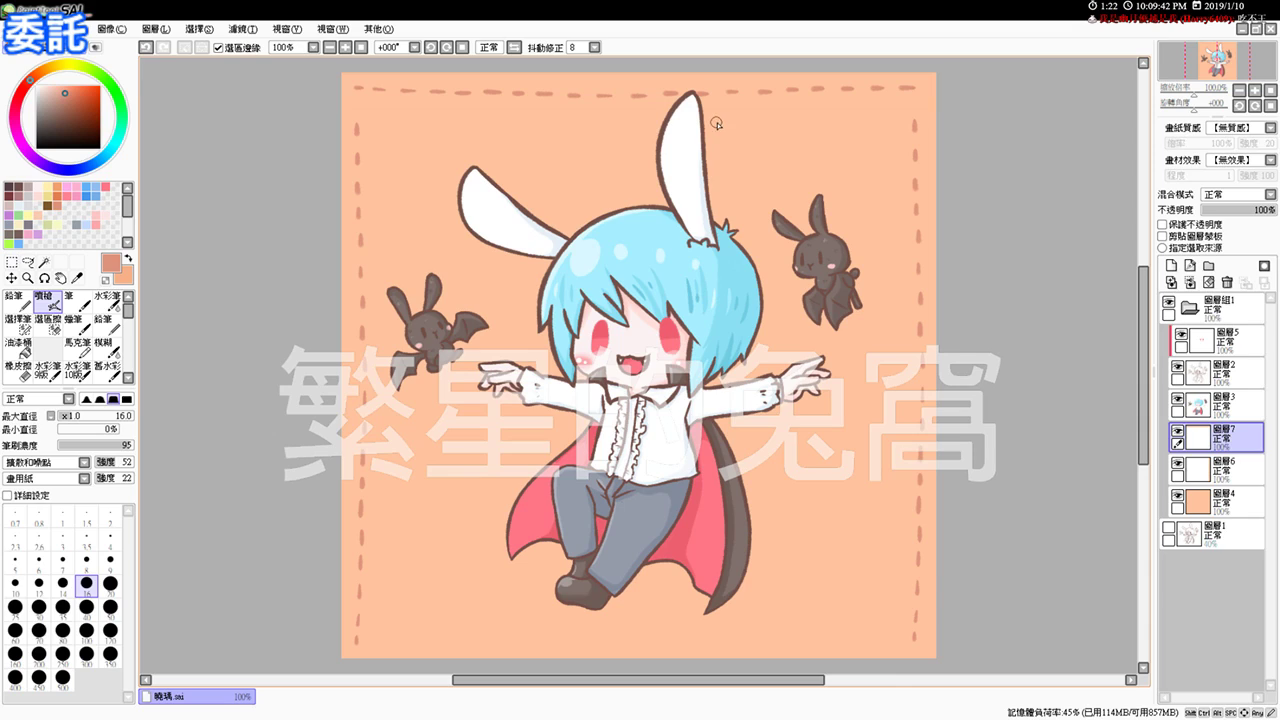
# Step: Add a further dash line on a new layer, flipped horizontally and rotated 90° counterclockwise, along the background's lower edge
pyautogui.scroll(-2, 717, 135)
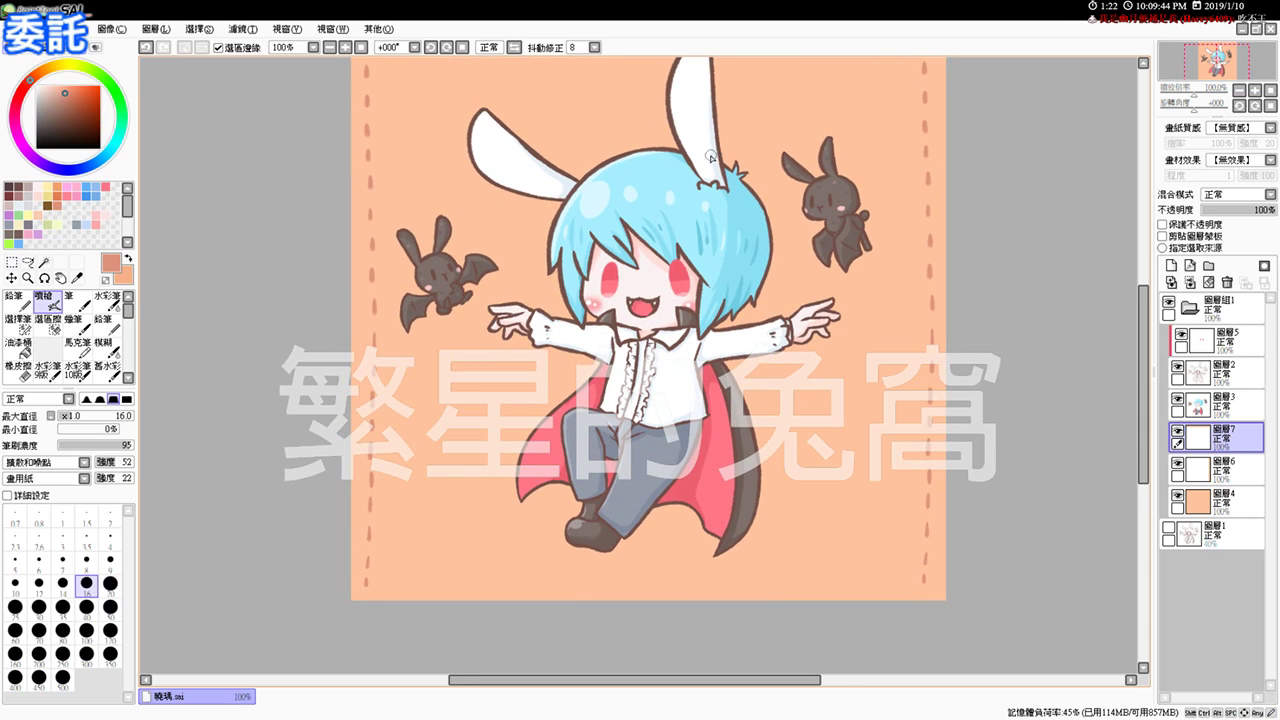
pyautogui.hotkey('ctrl', 'shift', 'n')
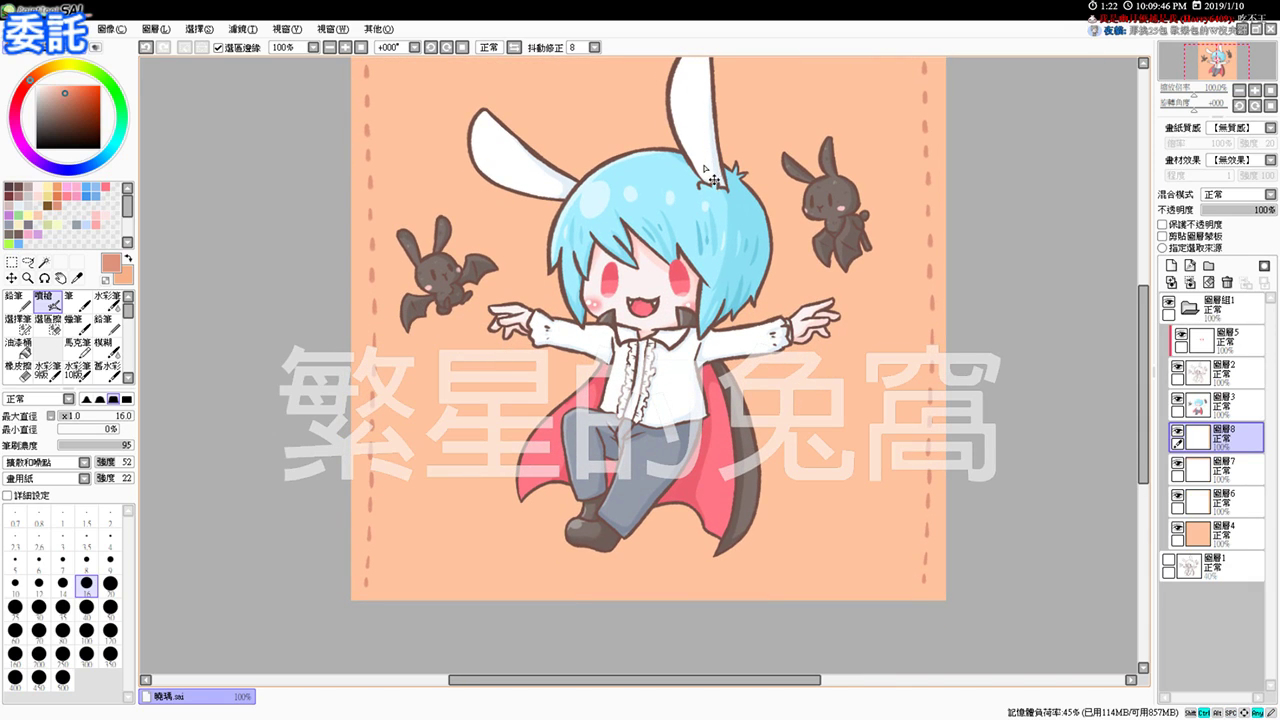
pyautogui.moveTo(694, 164); pyautogui.dragTo(560, 221)
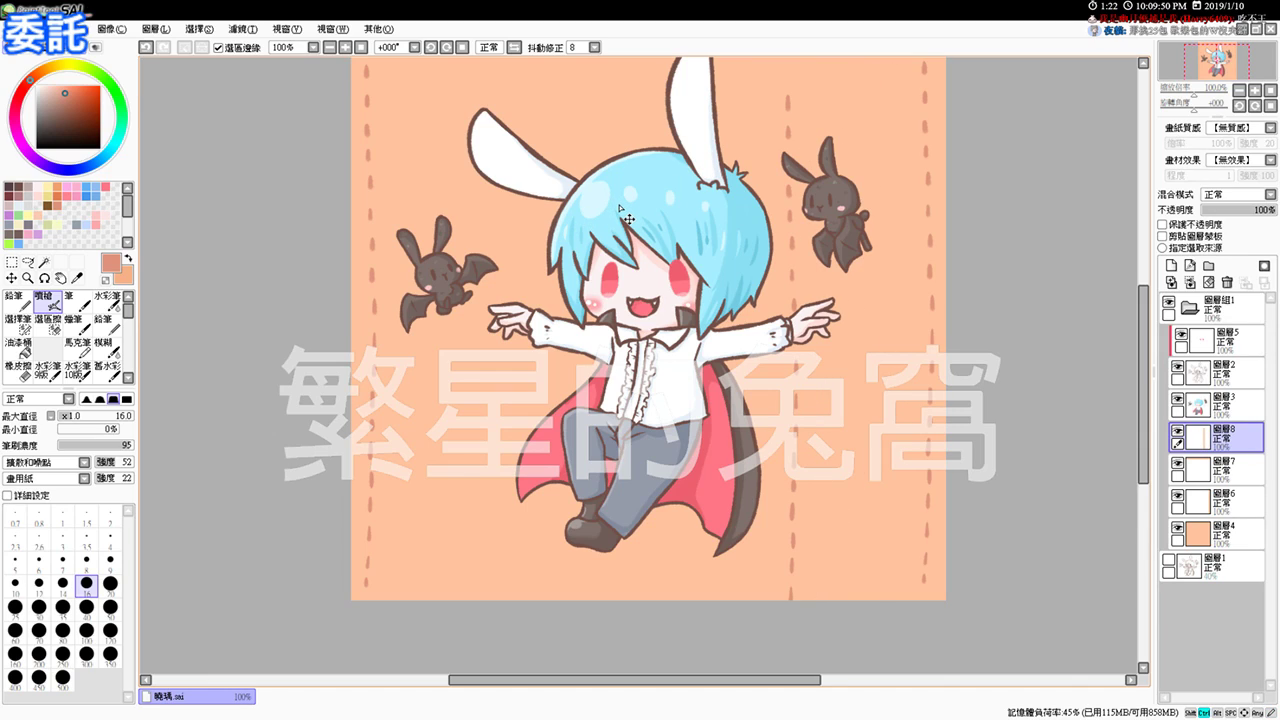
pyautogui.hotkey('ctrl', 't')
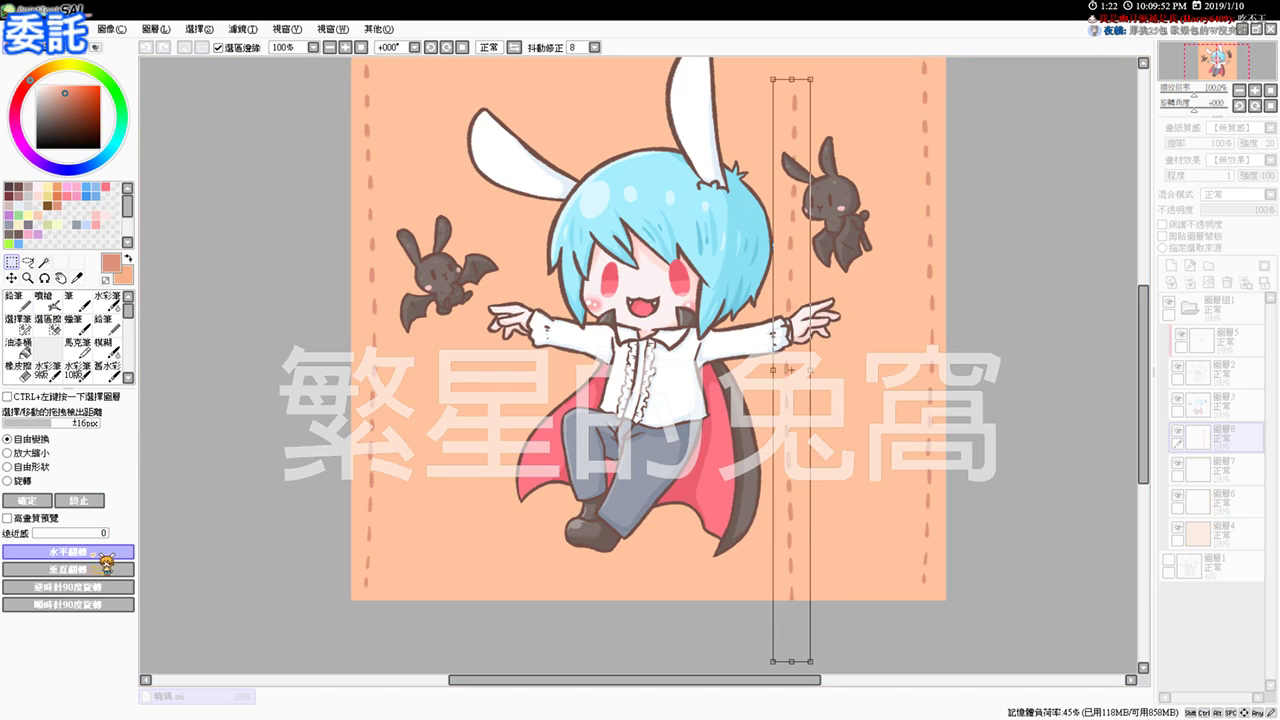
pyautogui.click(110, 588)
pyautogui.moveTo(940, 372); pyautogui.dragTo(800, 586)
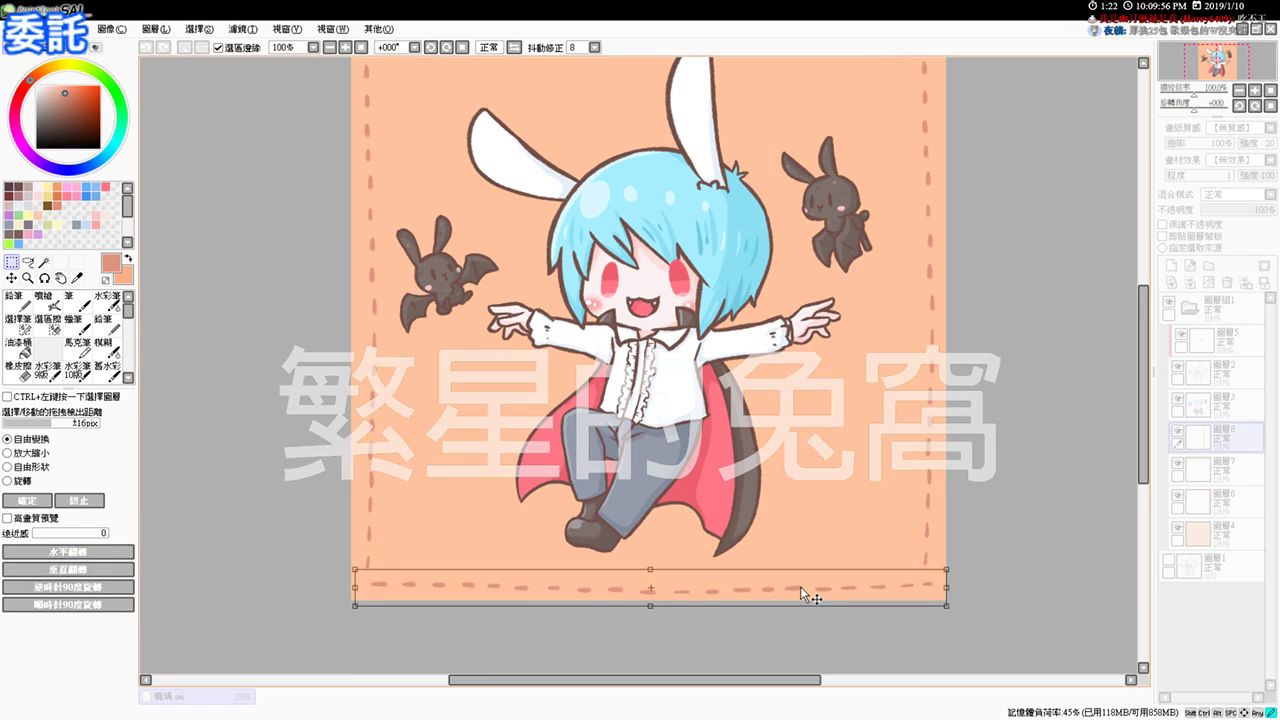
pyautogui.press('Return')
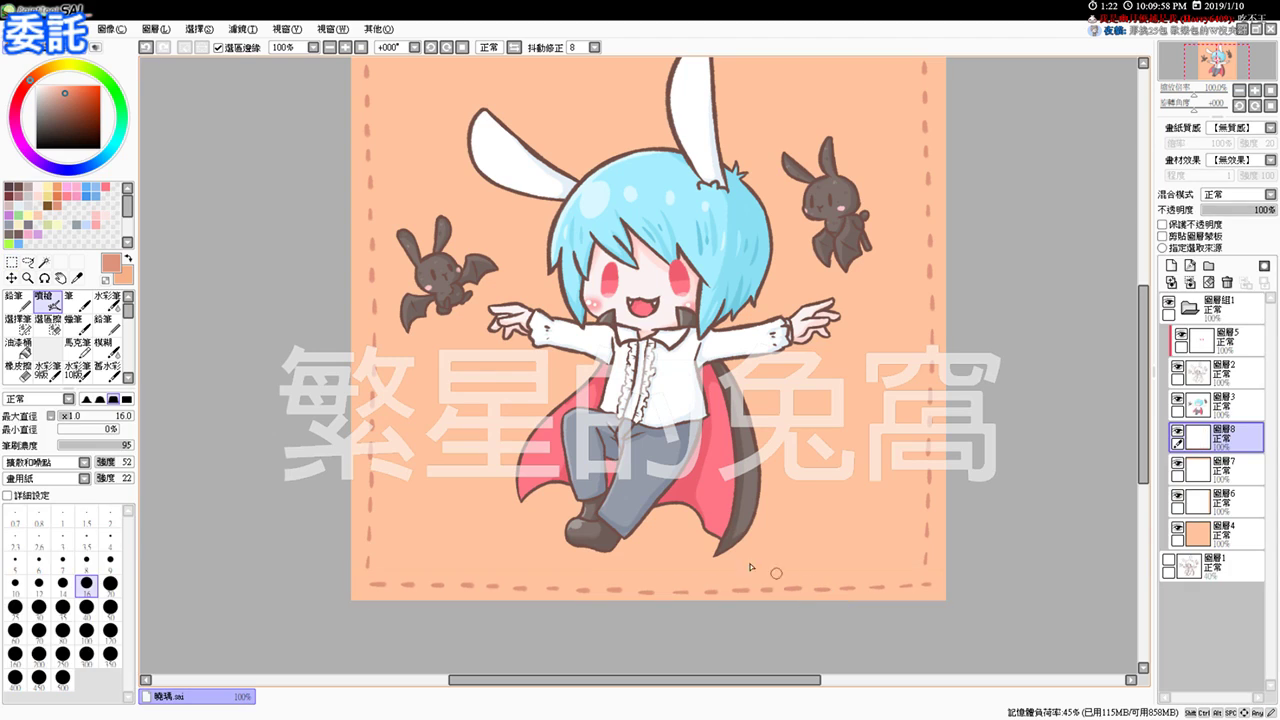
# Step: Merge the three separate dash line layers down into the peach background layer
pyautogui.moveTo(961, 201); pyautogui.dragTo(902, 437)
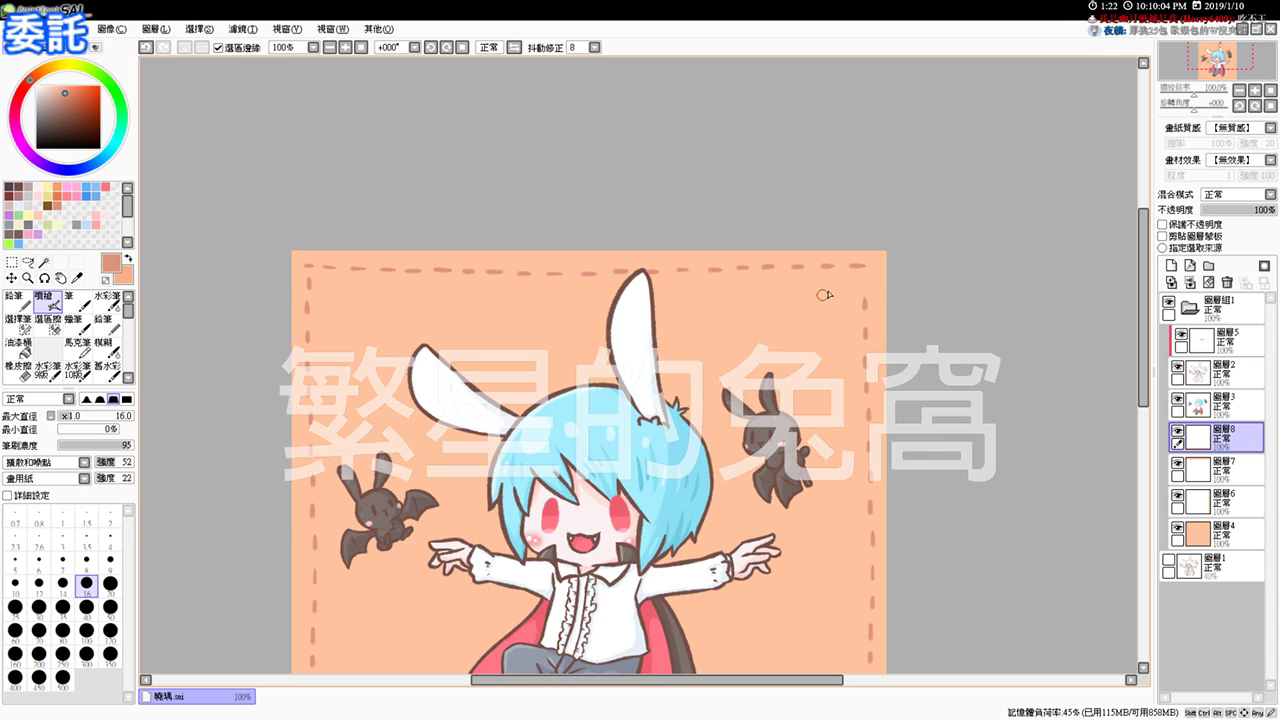
pyautogui.moveTo(780, 385); pyautogui.dragTo(740, 267)
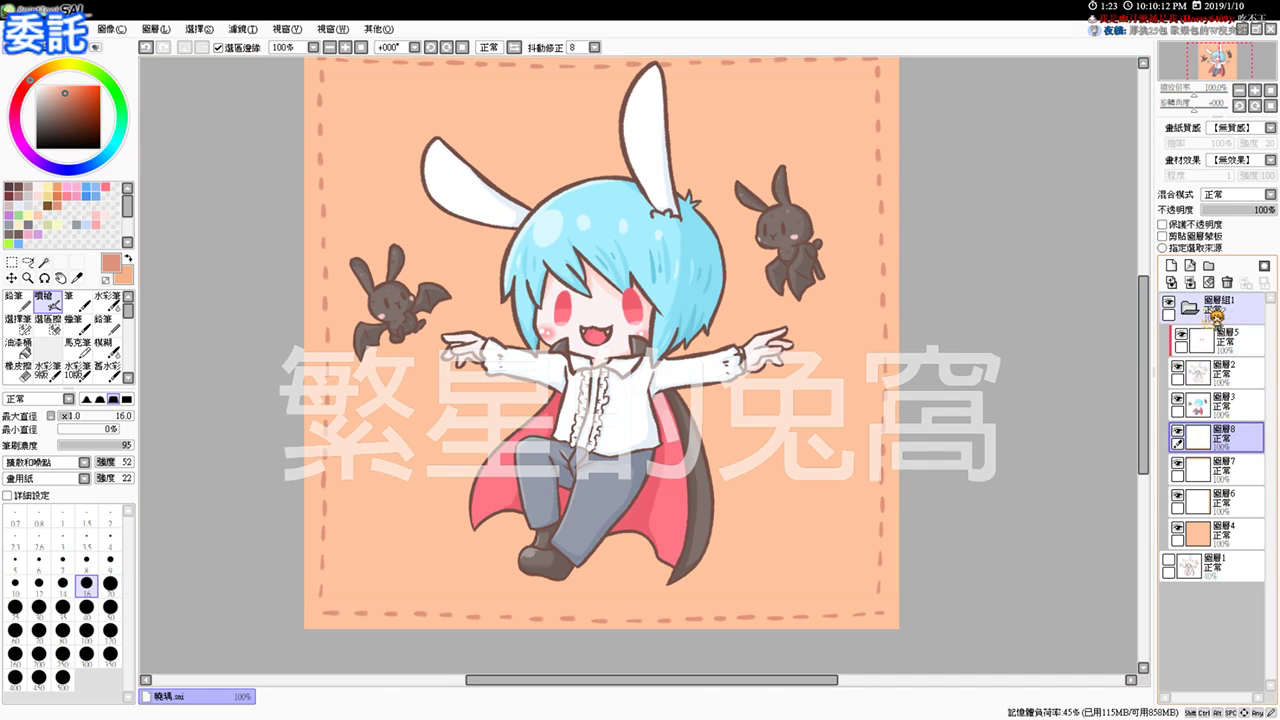
pyautogui.click(1192, 288)
pyautogui.click(1192, 288)
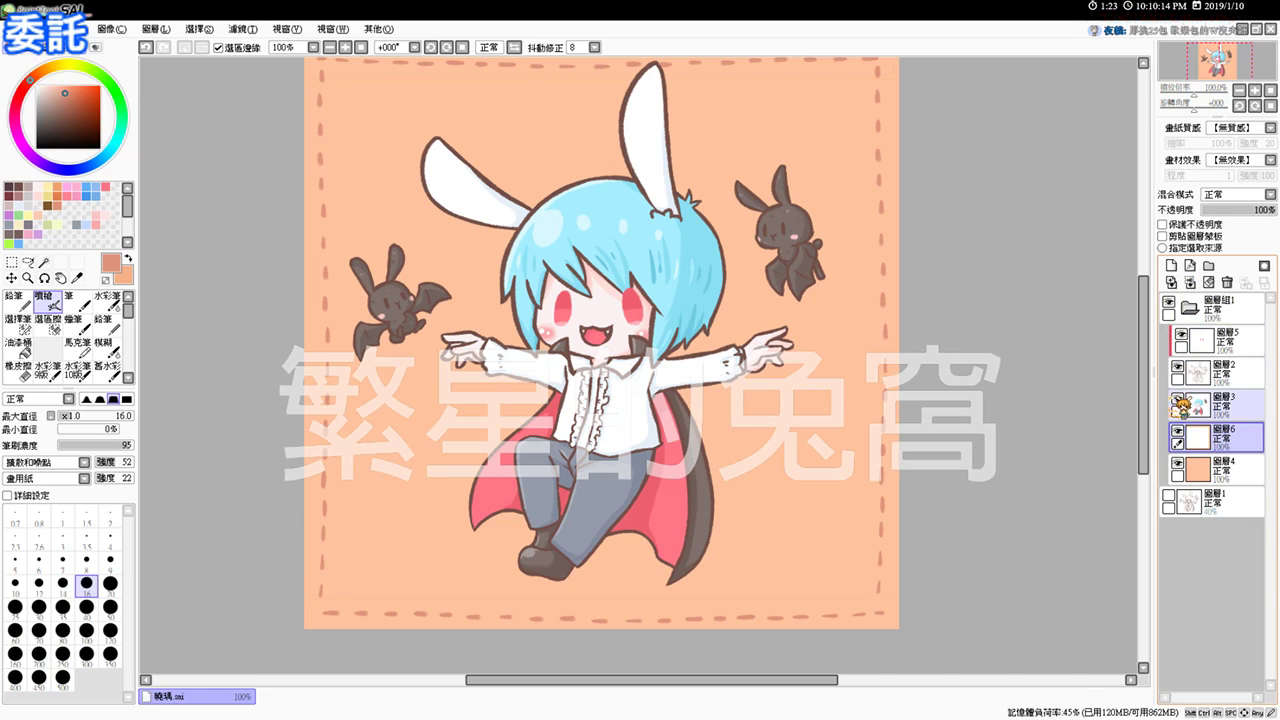
pyautogui.click(1192, 286)
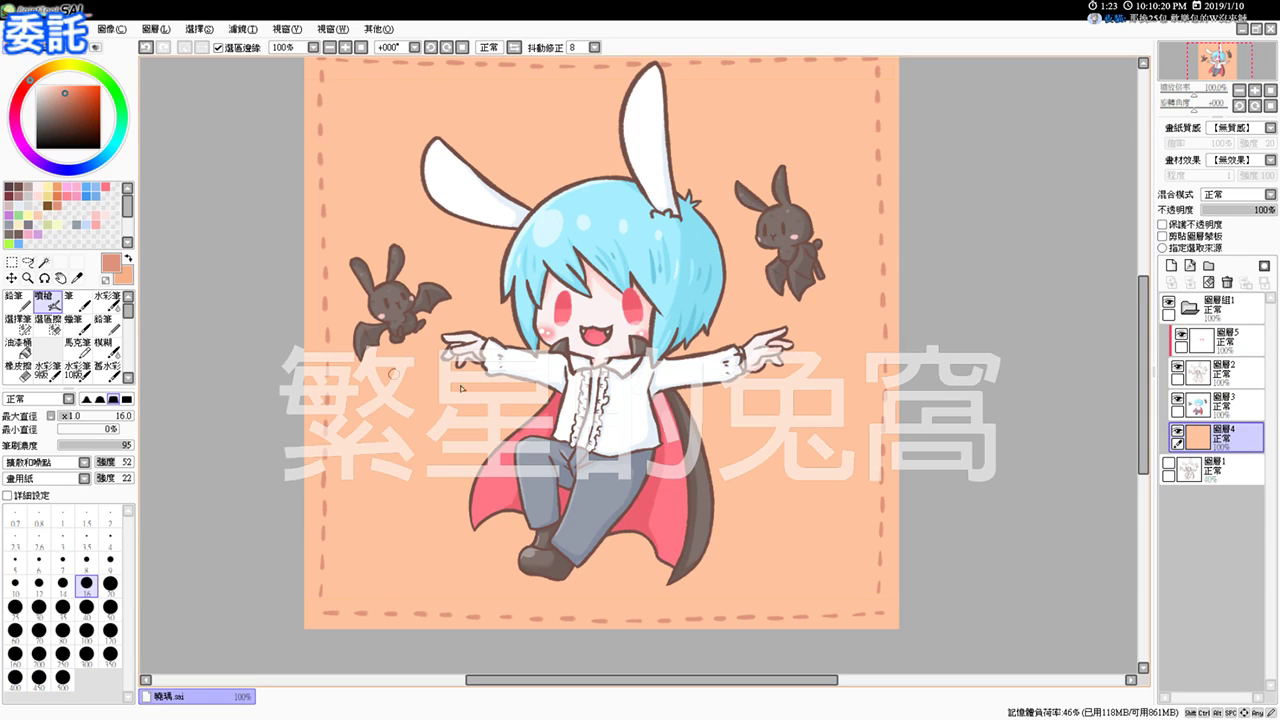
pyautogui.moveTo(697, 438); pyautogui.dragTo(703, 433)
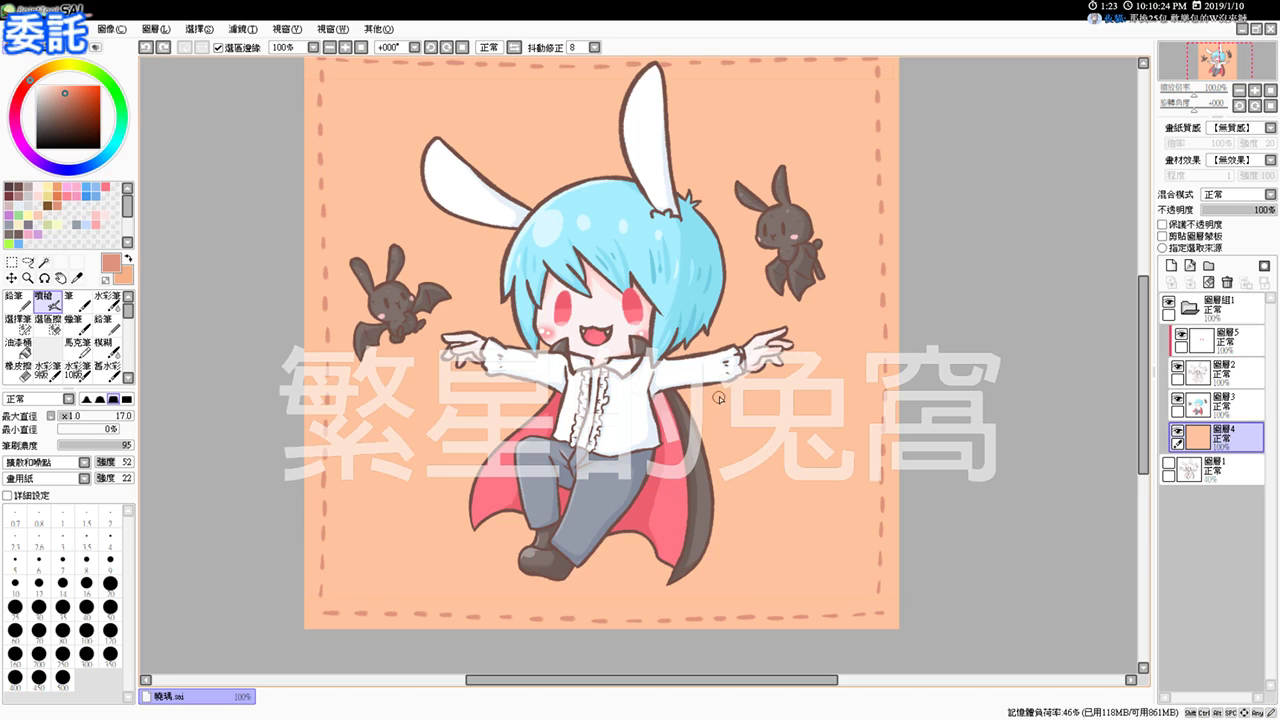
pyautogui.moveTo(704, 354)
pyautogui.mouseDown()
pyautogui.moveTo(743, 314)
pyautogui.moveTo(791, 382)
pyautogui.mouseUp()
pyautogui.hotkey('ctrl', 'z')
pyautogui.moveTo(697, 365)
pyautogui.mouseDown()
pyautogui.moveTo(748, 313)
pyautogui.moveTo(797, 401)
pyautogui.mouseUp()
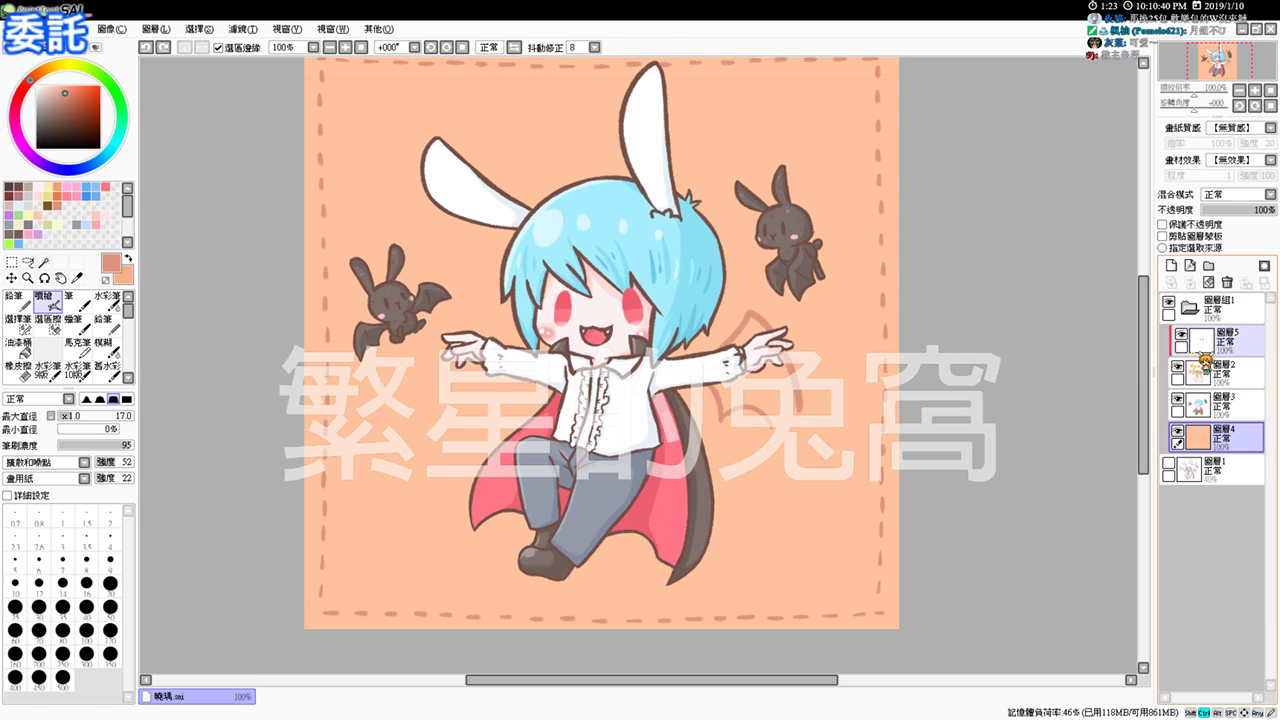
# Step: On a new layer above the peach background, outline a bat wing behind the arm on the picture's right side, and hide the background
pyautogui.click(1171, 266)
pyautogui.moveTo(712, 358); pyautogui.dragTo(799, 436)
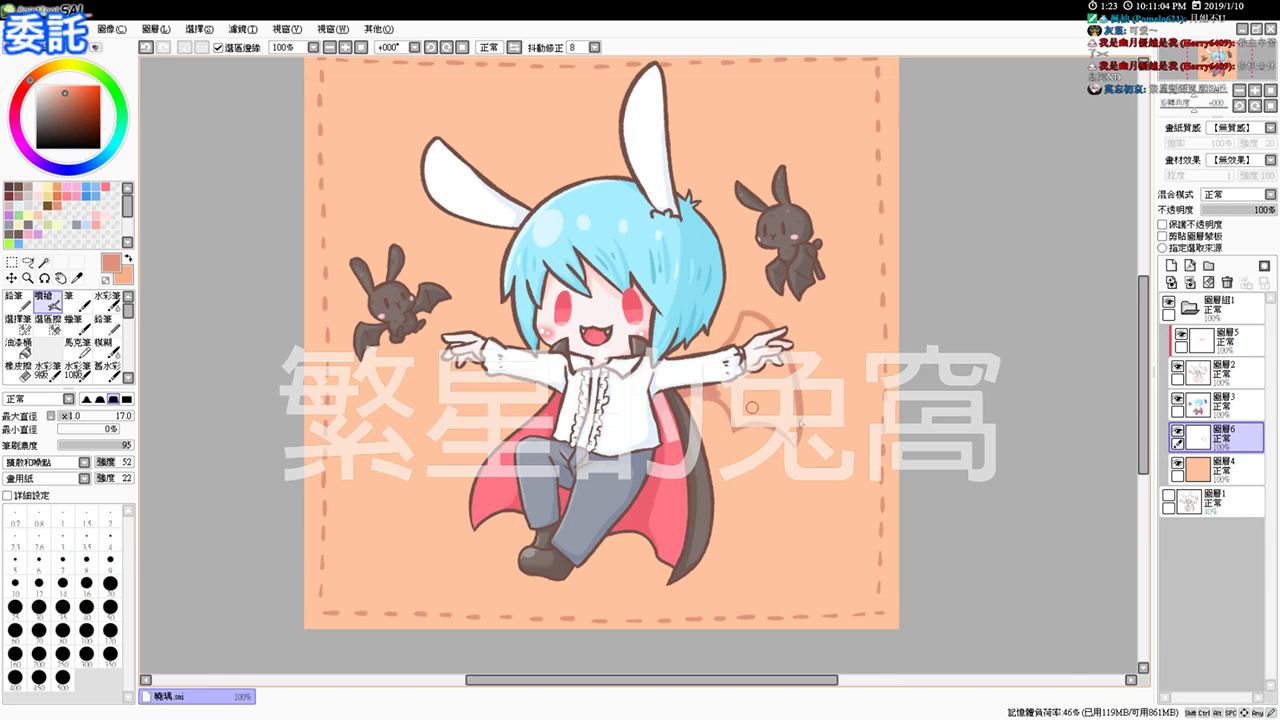
pyautogui.click(1177, 463)
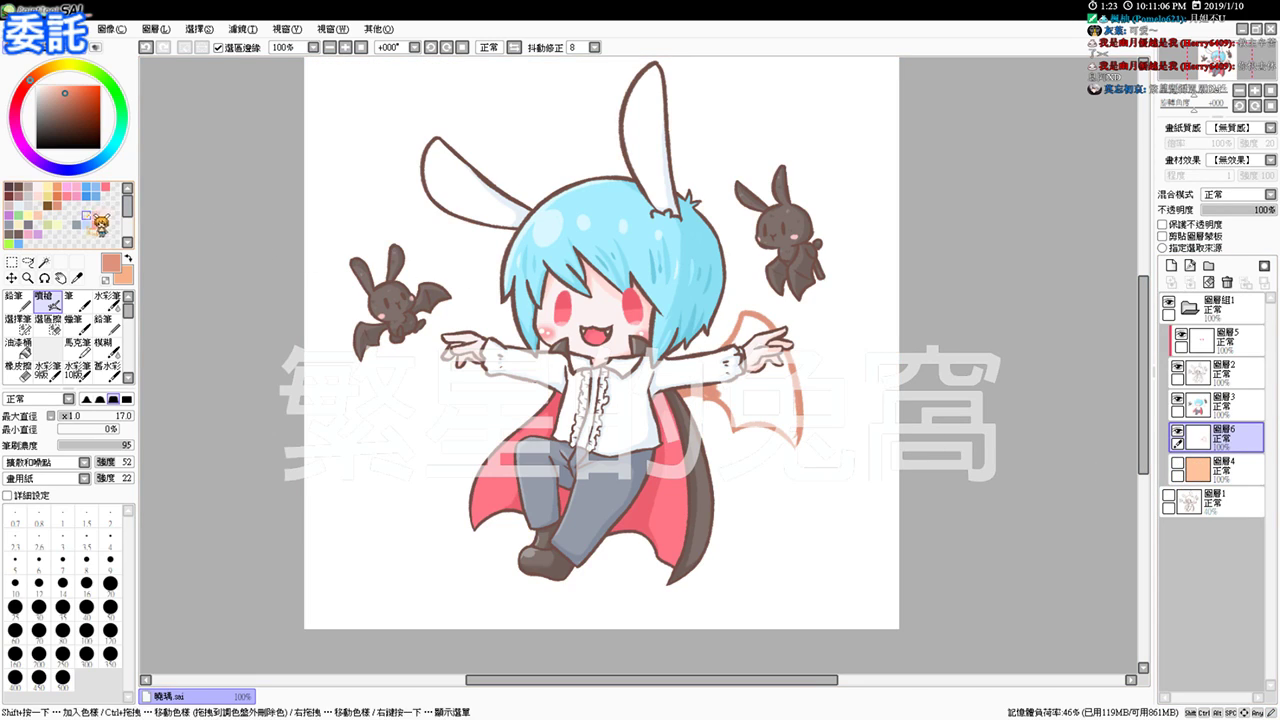
# Step: Select the areas enclosed by the bat wing outline, fill them with the salmon colour and clear the selection
pyautogui.click(44, 262)
pyautogui.click(744, 408)
pyautogui.click(744, 333)
pyautogui.hotkey('ctrl', 'f')
pyautogui.hotkey('ctrl', 'd')
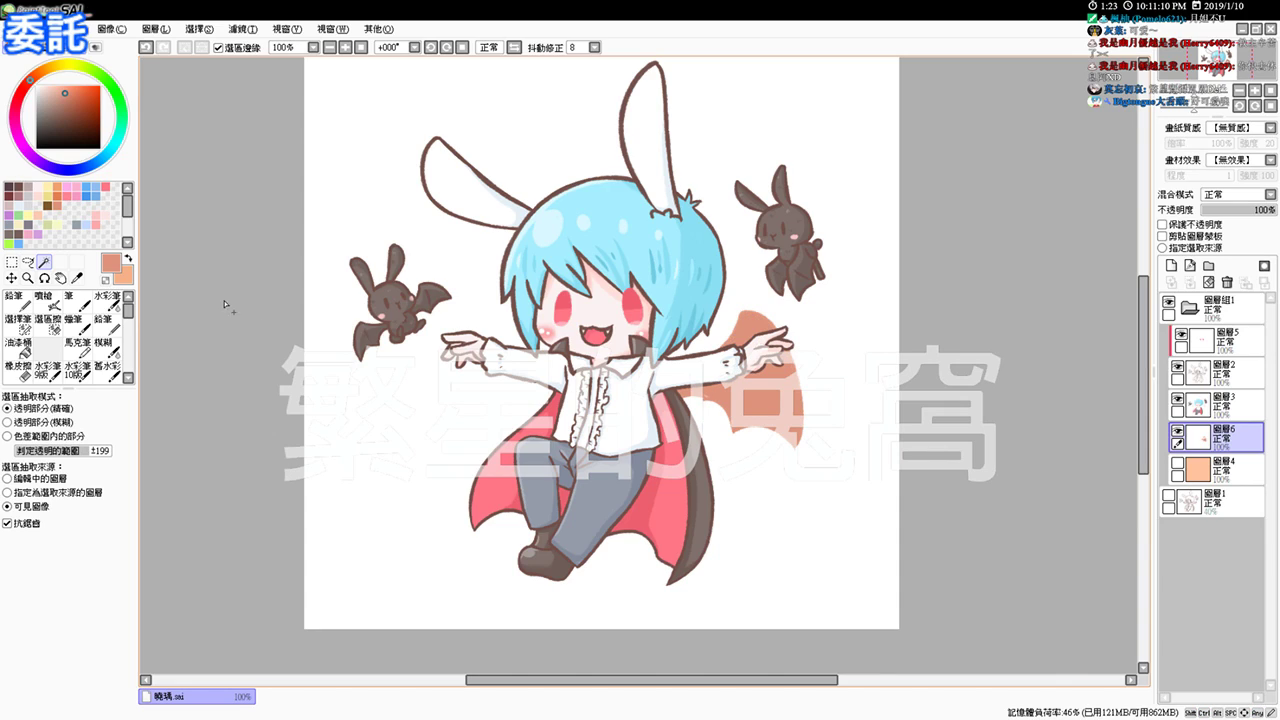
# Step: Outline a second bat wing behind the opposite arm, fill its enclosed areas with the same salmon colour and deselect
pyautogui.click(44, 302)
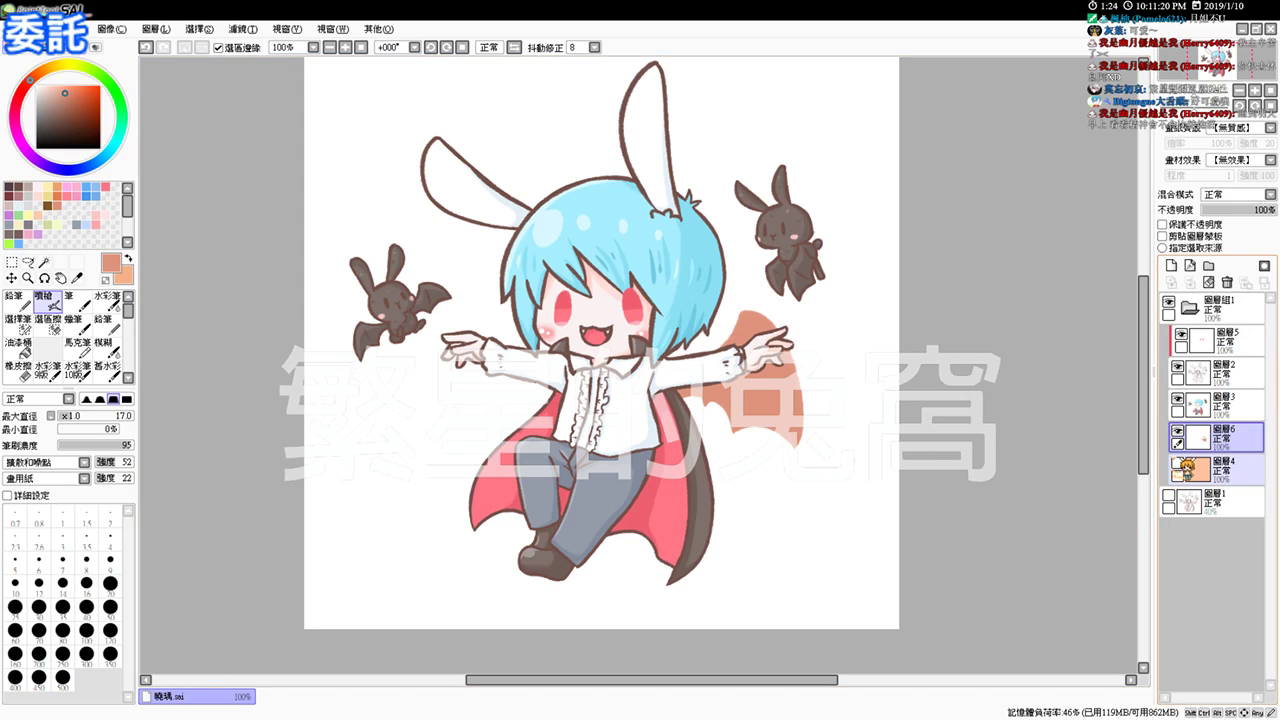
pyautogui.moveTo(521, 320); pyautogui.dragTo(487, 400)
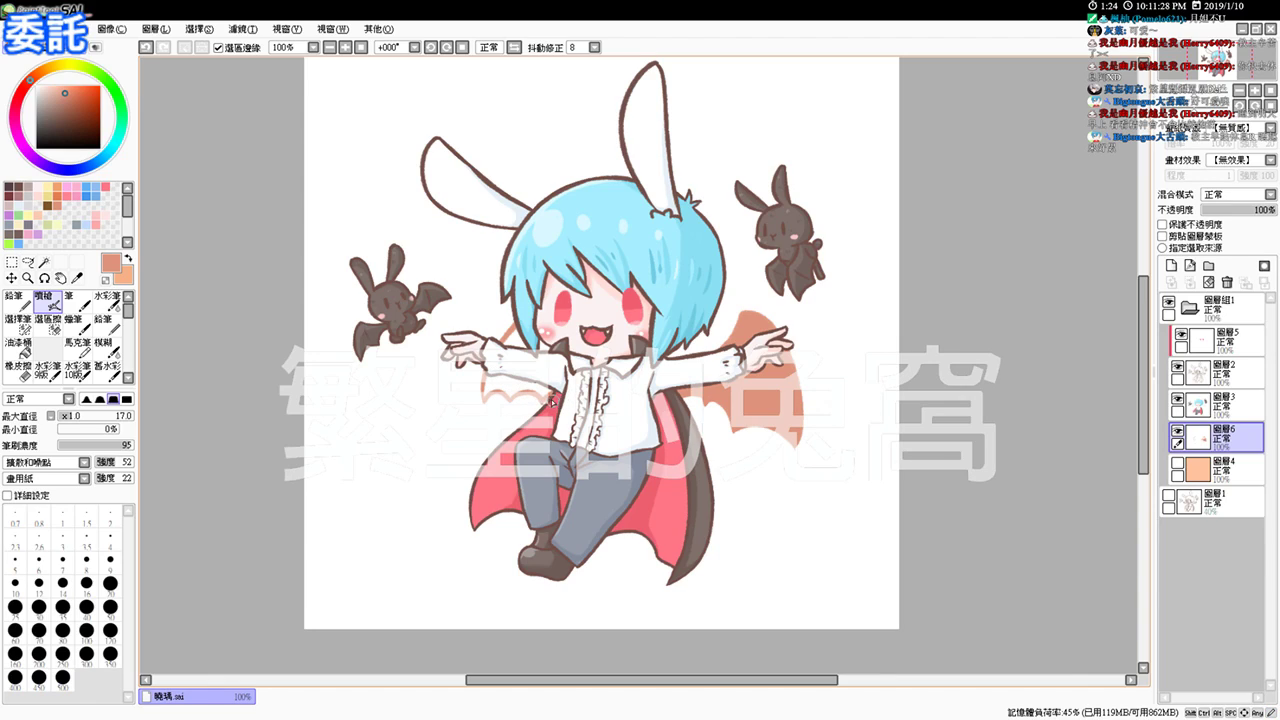
pyautogui.click(44, 262)
pyautogui.click(516, 386)
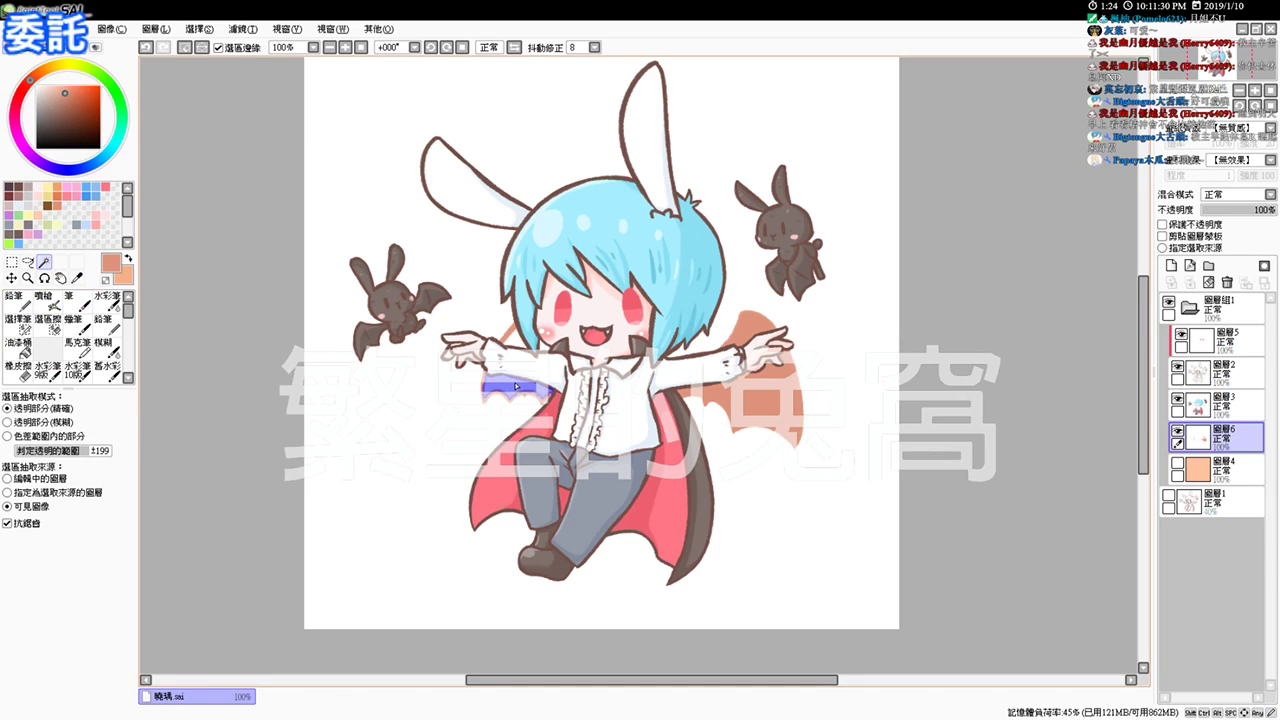
pyautogui.click(516, 342)
pyautogui.hotkey('ctrl', 'f')
pyautogui.hotkey('ctrl', 'd')
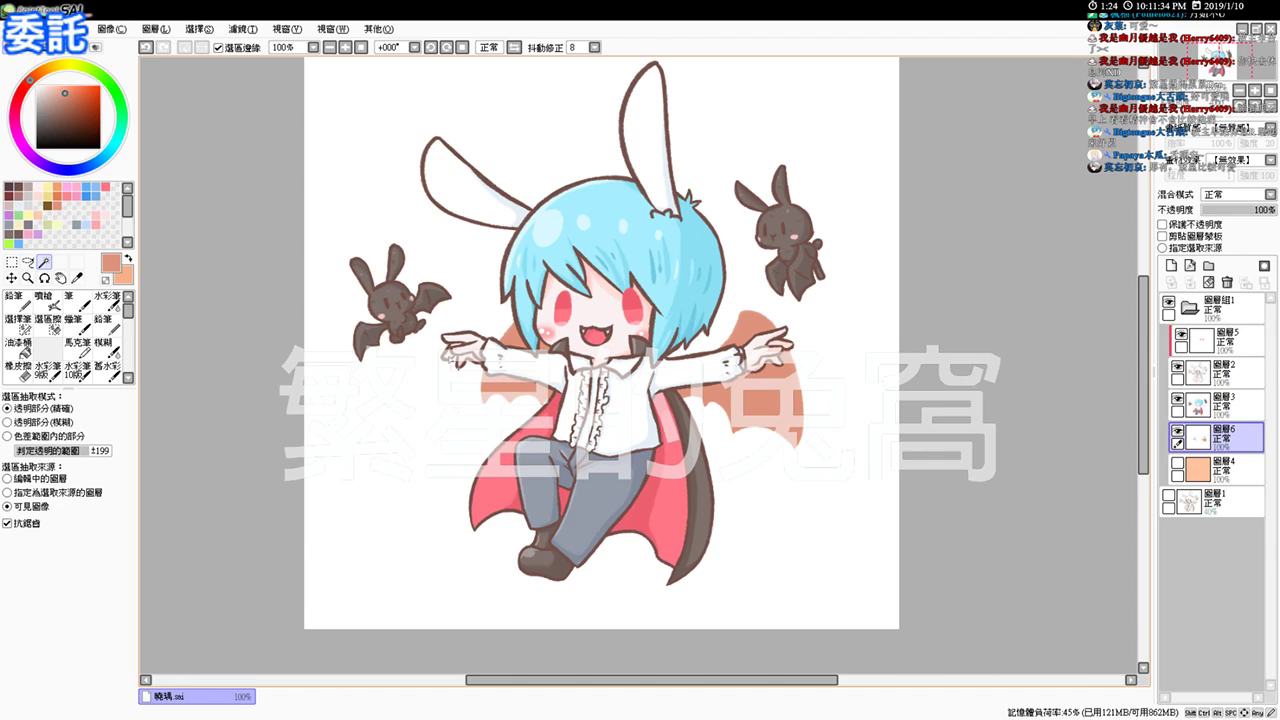
# Step: Draw a curved devil tail with a filled spade-shaped tip beside the cape, and show the peach background again
pyautogui.click(45, 302)
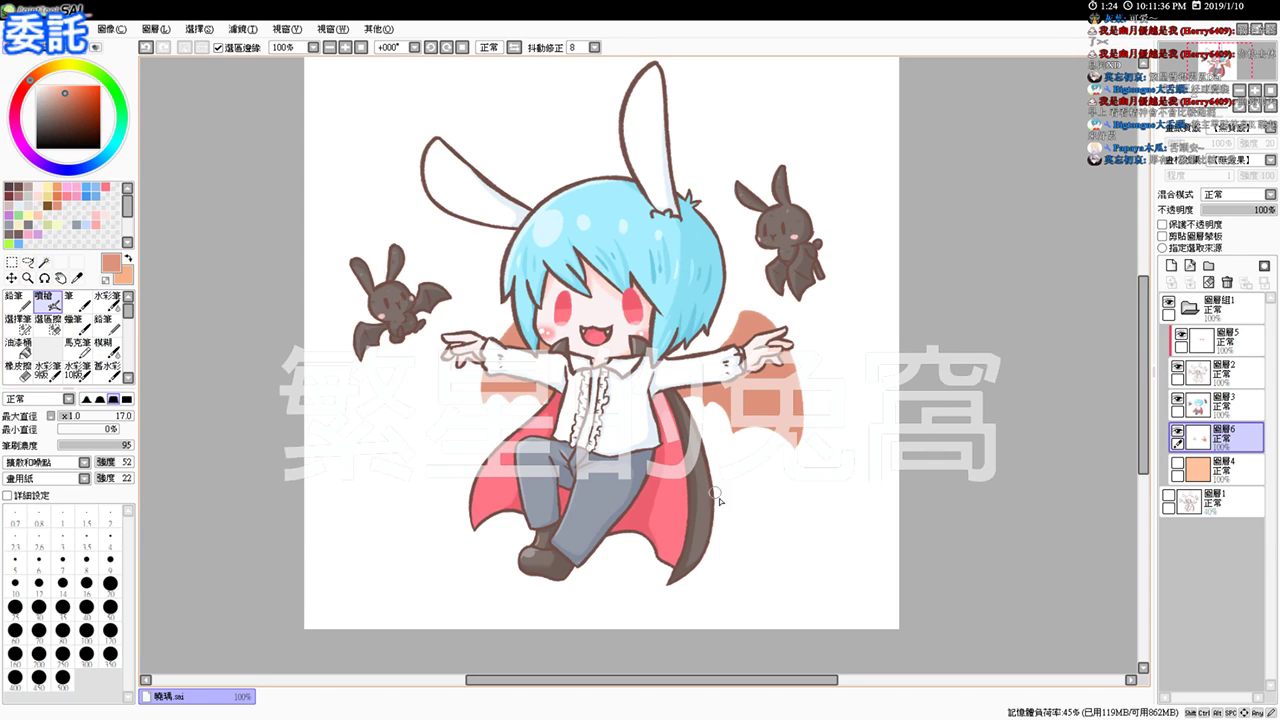
pyautogui.moveTo(713, 504)
pyautogui.mouseDown()
pyautogui.moveTo(759, 491)
pyautogui.moveTo(748, 514)
pyautogui.moveTo(751, 494)
pyautogui.moveTo(772, 519)
pyautogui.moveTo(756, 522)
pyautogui.moveTo(771, 491)
pyautogui.moveTo(761, 497)
pyautogui.mouseUp()
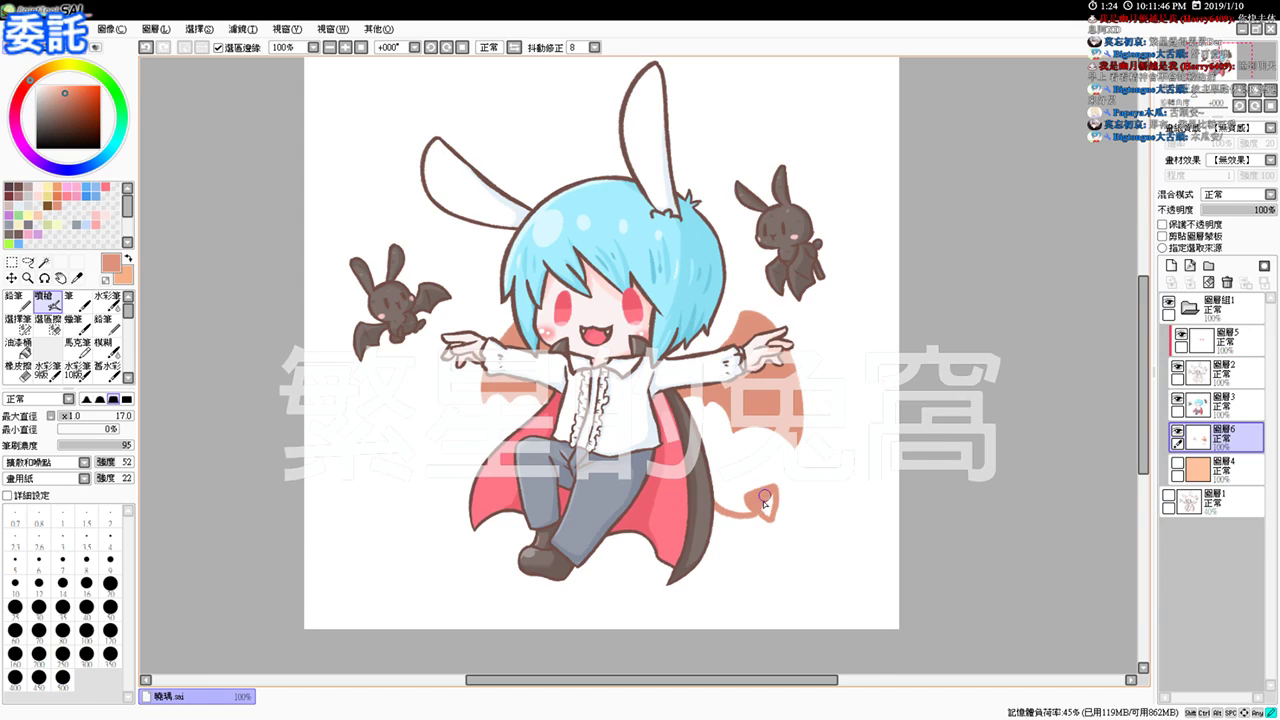
pyautogui.moveTo(772, 494); pyautogui.dragTo(772, 511)
pyautogui.moveTo(773, 506); pyautogui.dragTo(772, 520)
pyautogui.moveTo(774, 504); pyautogui.dragTo(769, 522)
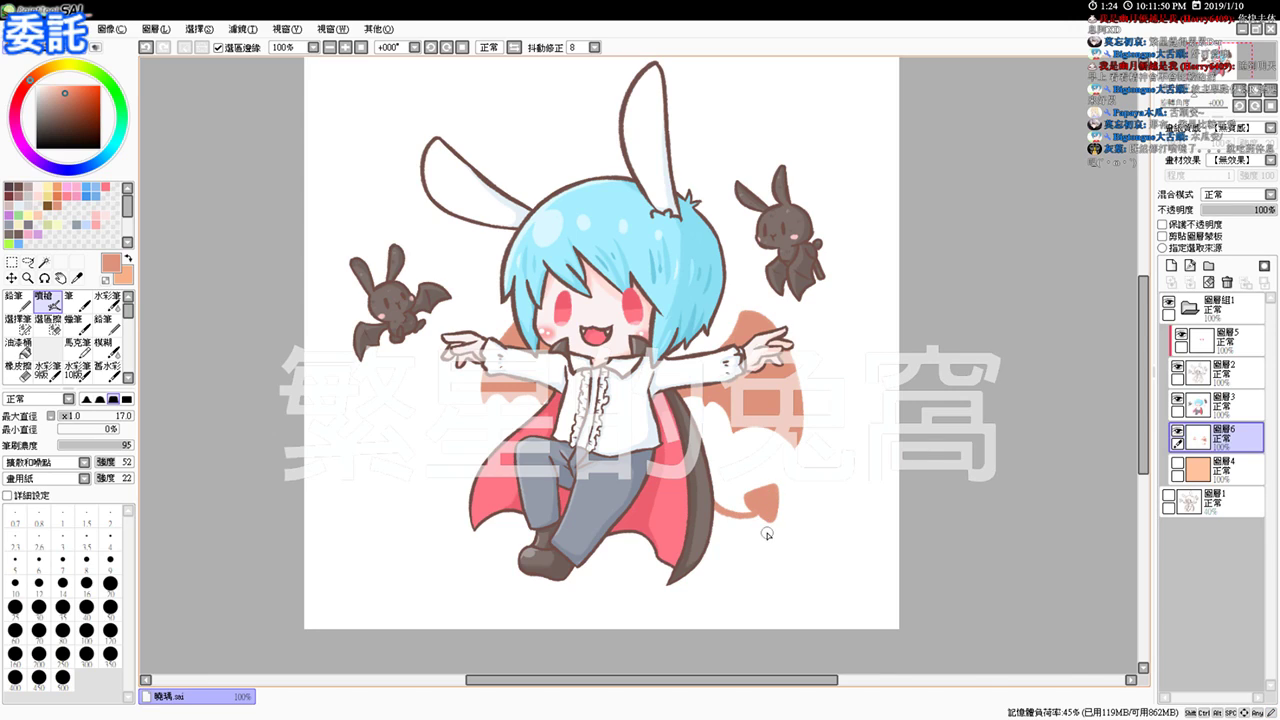
pyautogui.click(1178, 463)
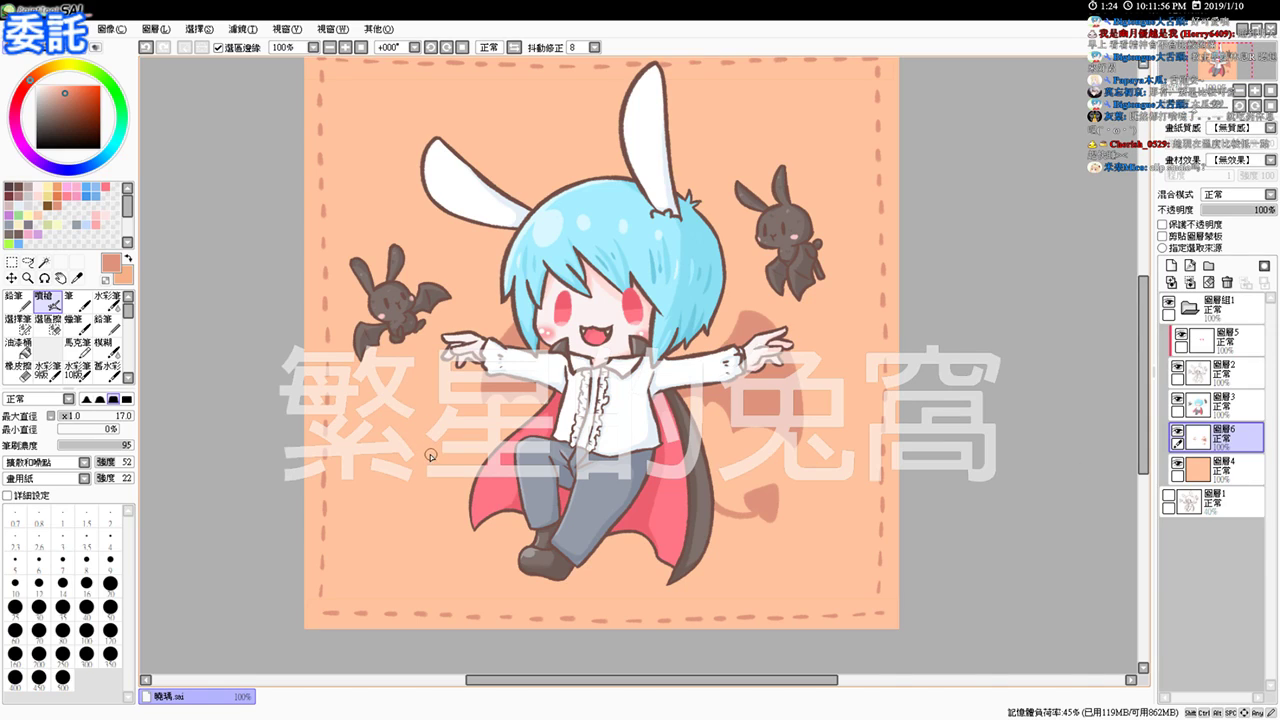
# Step: Draw a small salmon bat silhouette on the background beneath the left bat, undoing and redrawing strokes to refine its shape
pyautogui.moveTo(409, 463); pyautogui.dragTo(405, 458)
pyautogui.hotkey('ctrl', 'z')
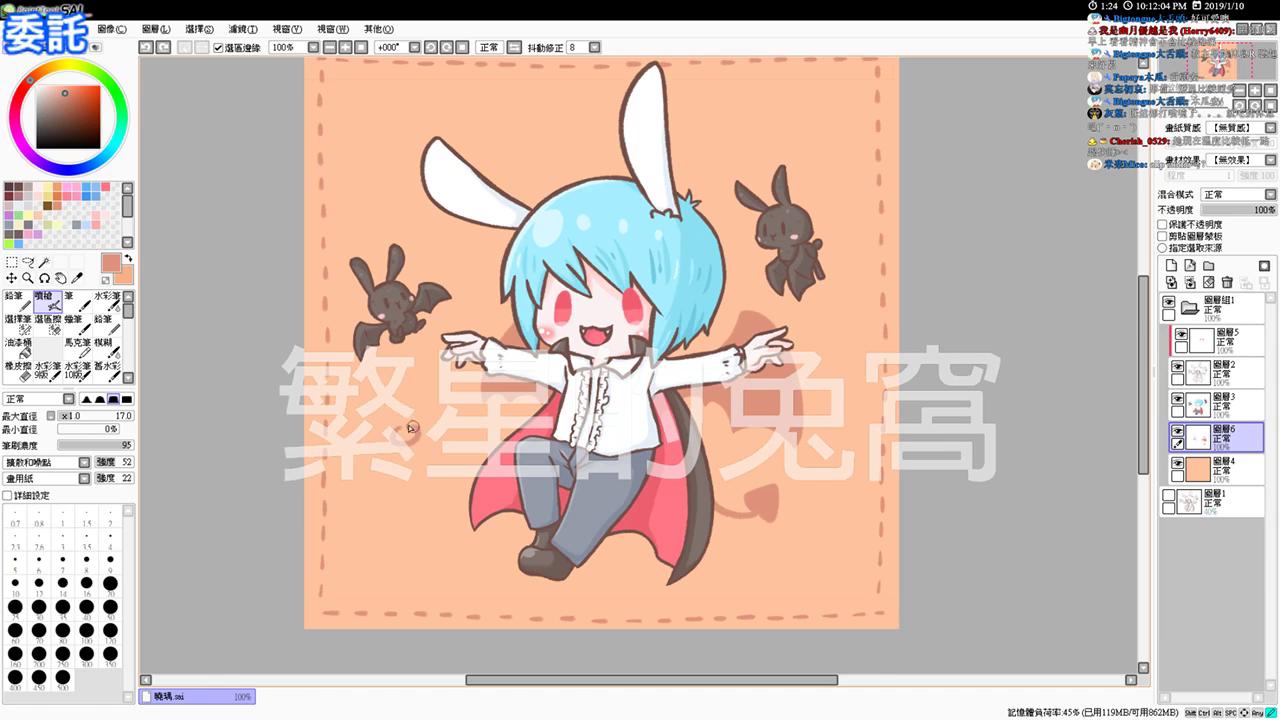
pyautogui.moveTo(405, 441)
pyautogui.mouseDown()
pyautogui.moveTo(386, 402)
pyautogui.moveTo(396, 428)
pyautogui.moveTo(416, 400)
pyautogui.moveTo(401, 458)
pyautogui.moveTo(426, 439)
pyautogui.moveTo(437, 447)
pyautogui.moveTo(413, 452)
pyautogui.moveTo(437, 453)
pyautogui.moveTo(434, 436)
pyautogui.moveTo(440, 455)
pyautogui.moveTo(376, 430)
pyautogui.moveTo(437, 447)
pyautogui.moveTo(377, 457)
pyautogui.mouseUp()
pyautogui.hotkey('ctrl', 'z')
pyautogui.hotkey('ctrl', 'z')
pyautogui.hotkey('ctrl', 'z')
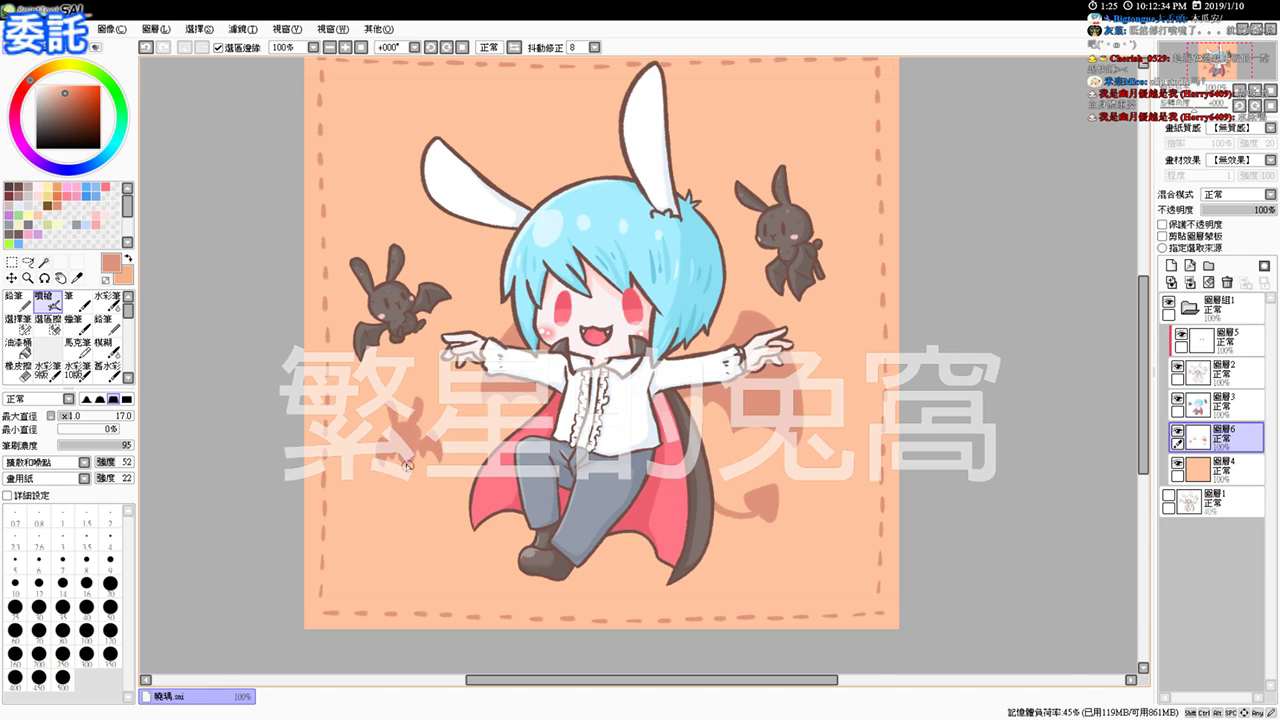
pyautogui.hotkey('ctrl', 'z')
pyautogui.moveTo(399, 461); pyautogui.dragTo(412, 465)
pyautogui.hotkey('ctrl', 'z')
pyautogui.hotkey('ctrl', 'z')
pyautogui.moveTo(400, 466); pyautogui.dragTo(412, 459)
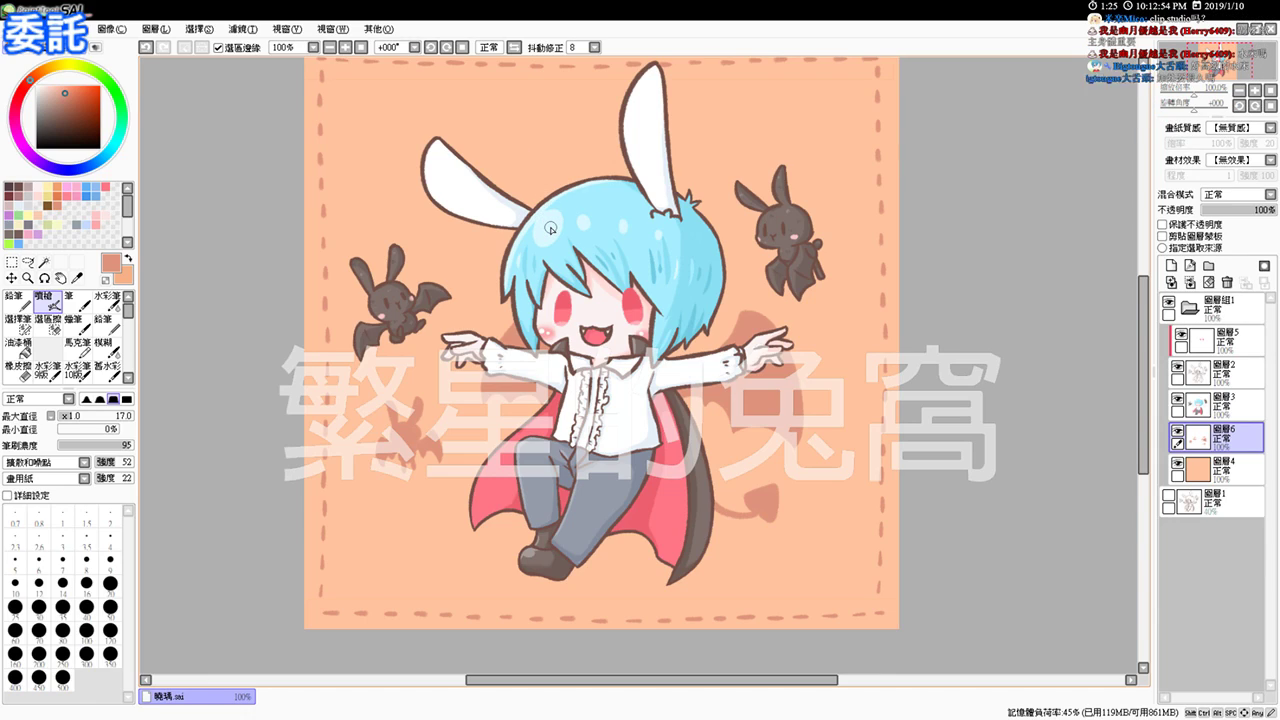
# Step: Collapse the artwork's layer group, add a new layer above it and pick dark brown as the drawing colour
pyautogui.hotkey('ctrl', 'alt')
pyautogui.moveTo(412, 517); pyautogui.dragTo(410, 521)
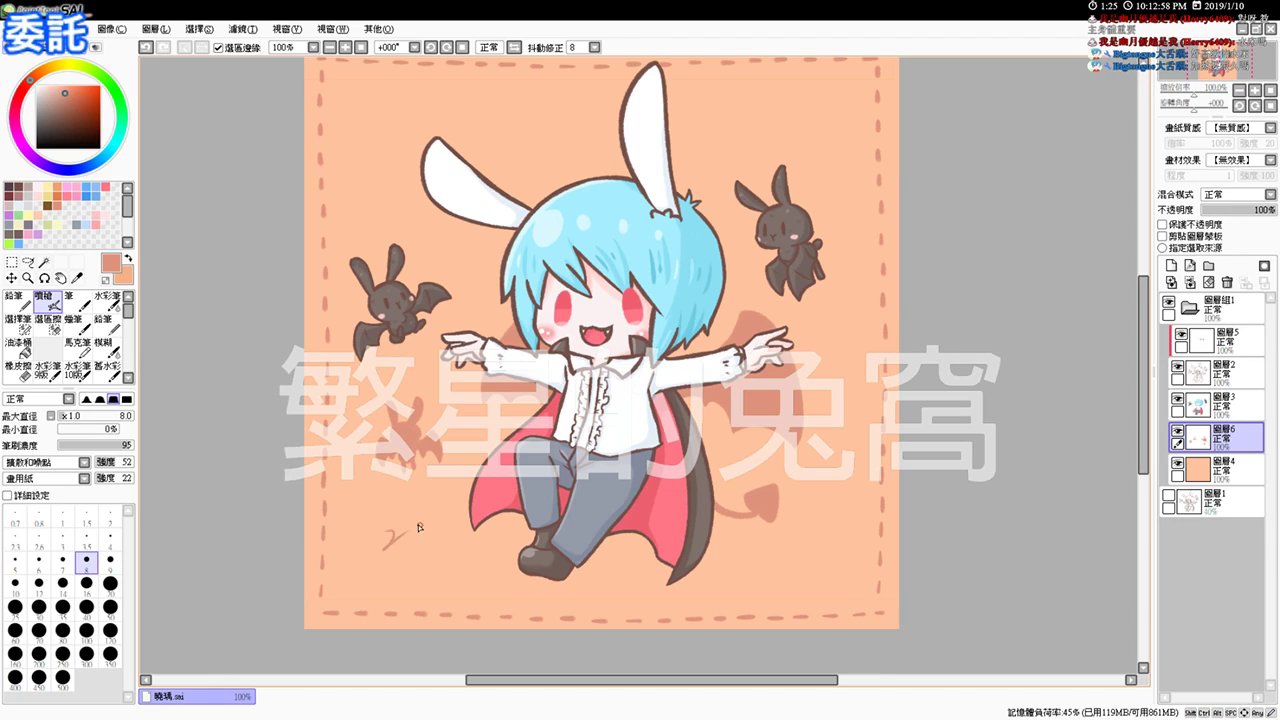
pyautogui.click(1237, 337)
pyautogui.click(1190, 309)
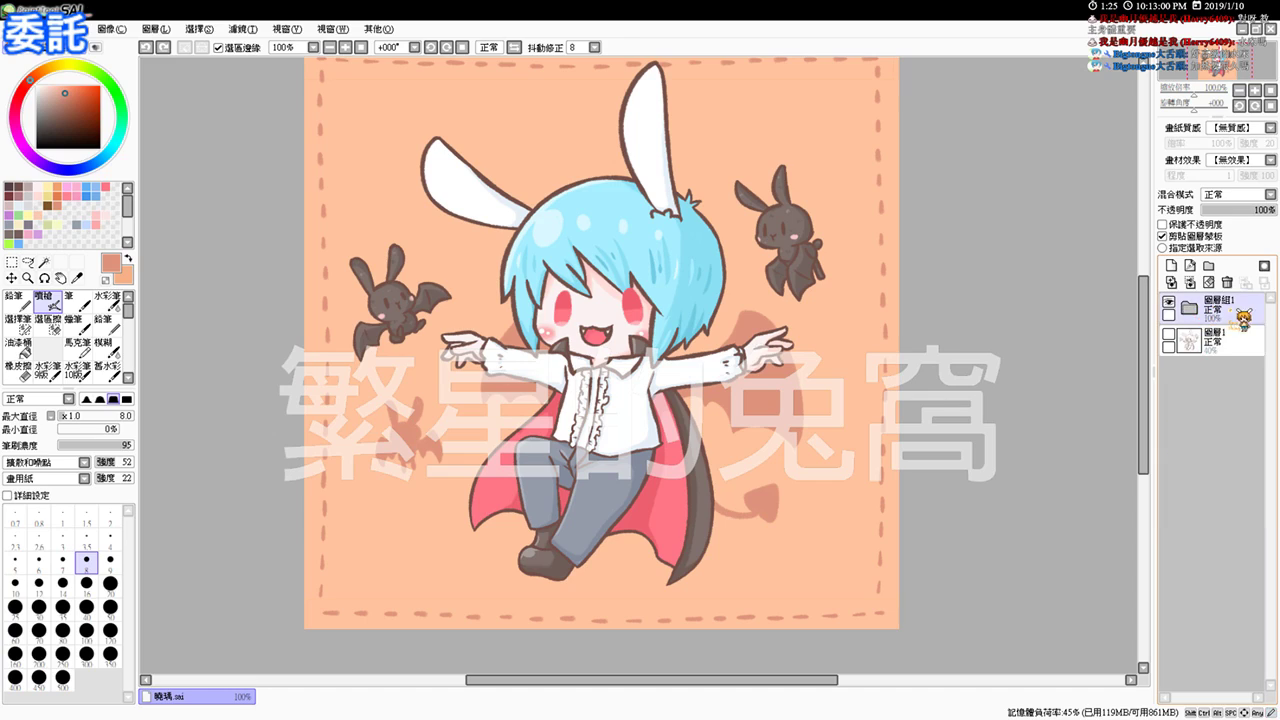
pyautogui.click(1234, 312)
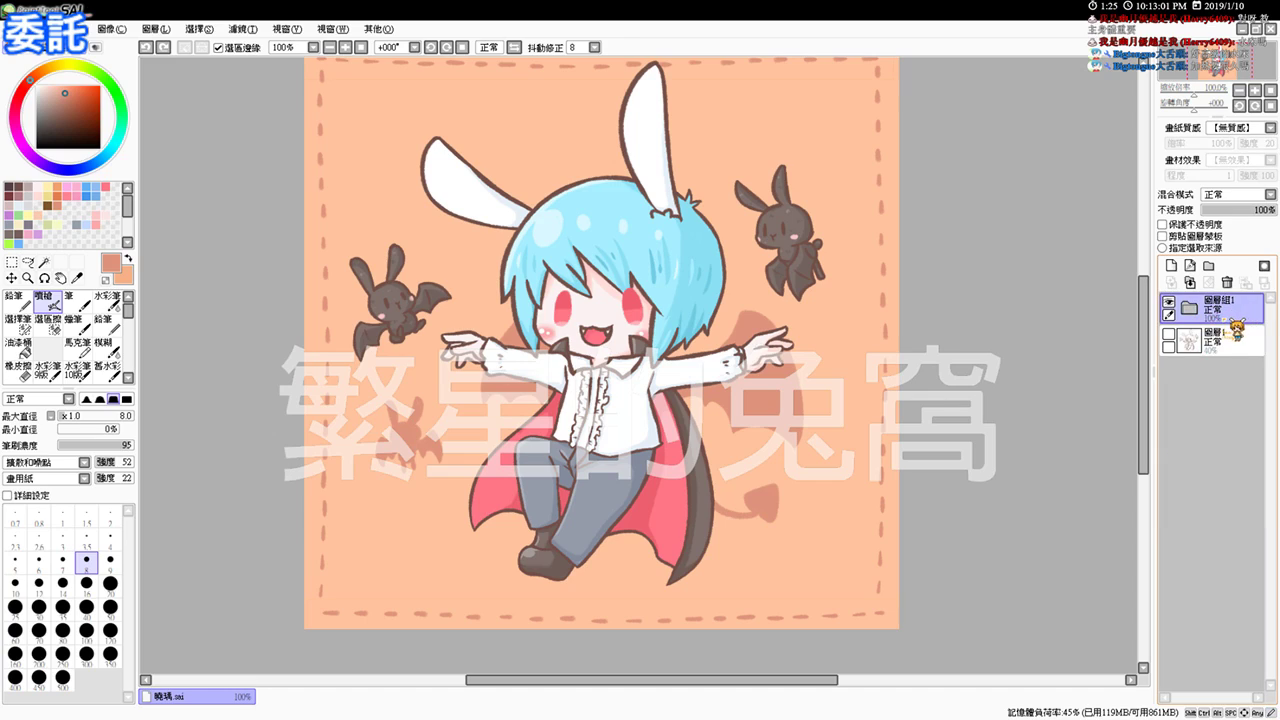
pyautogui.click(1172, 283)
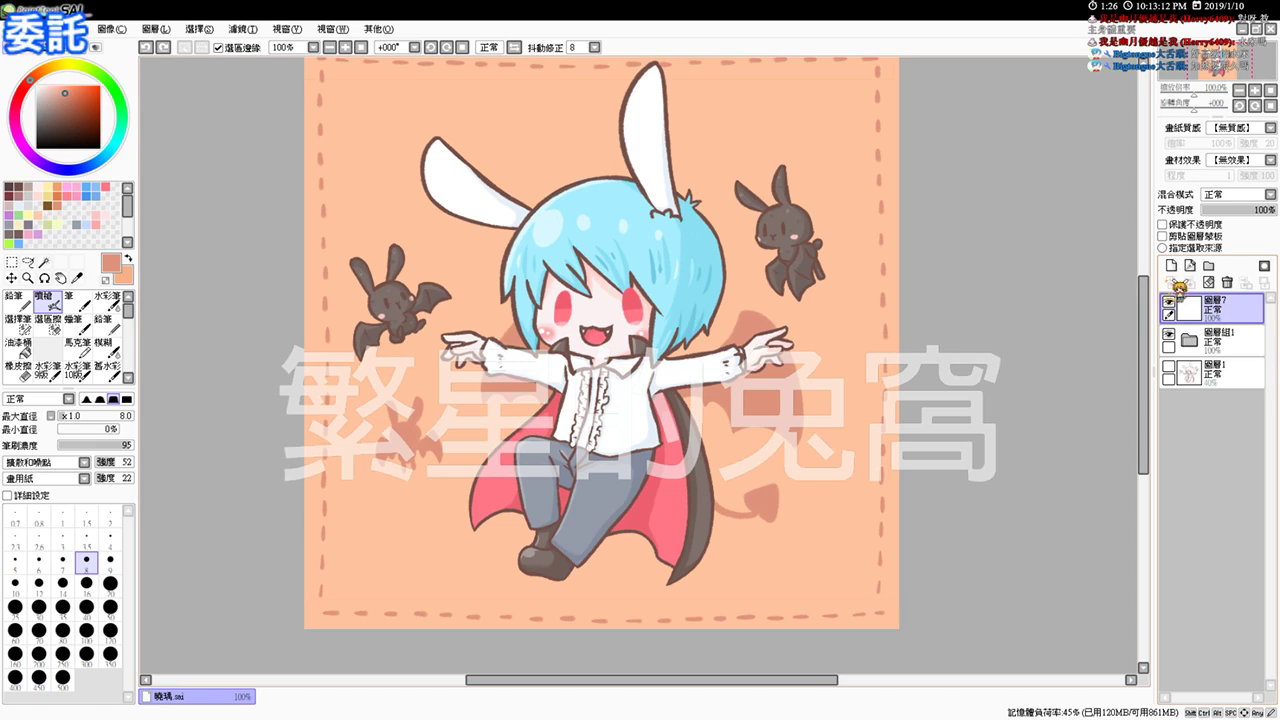
pyautogui.click(9, 188)
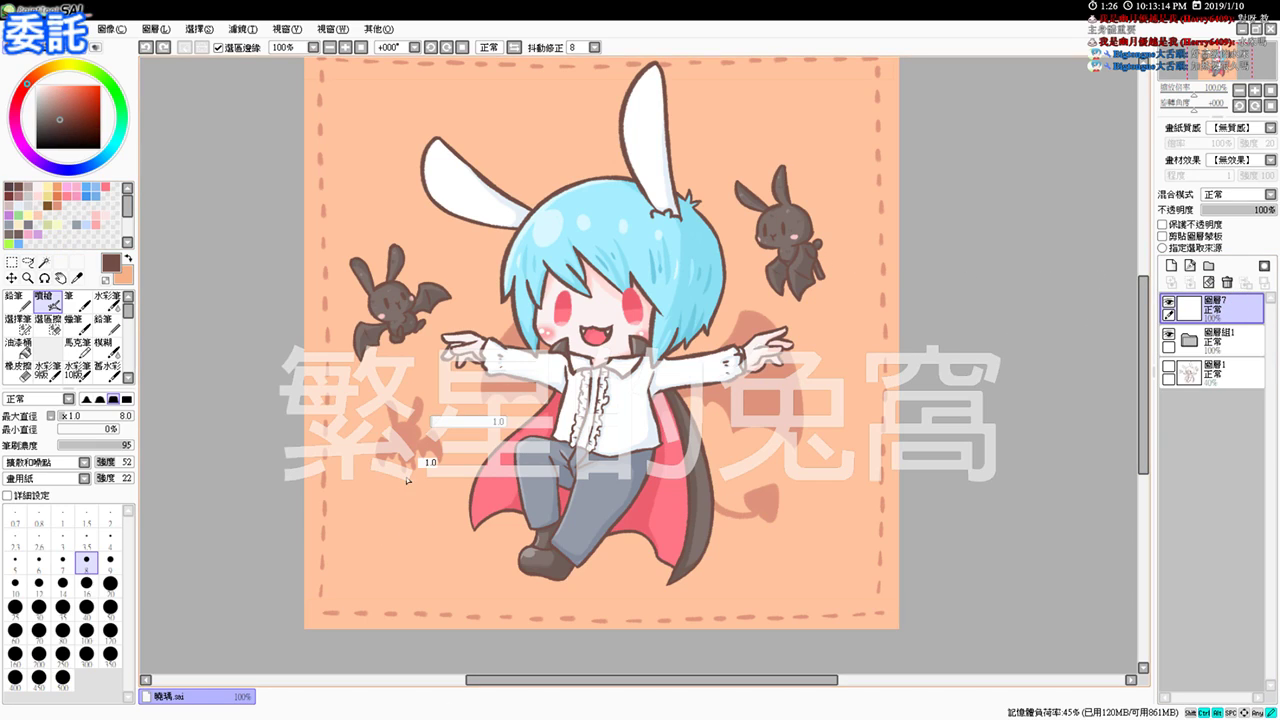
# Step: With brush size 7, write the artist's signature and the date 2019.1.10 over the lower left edge of the cape
pyautogui.moveTo(409, 484); pyautogui.dragTo(420, 486)
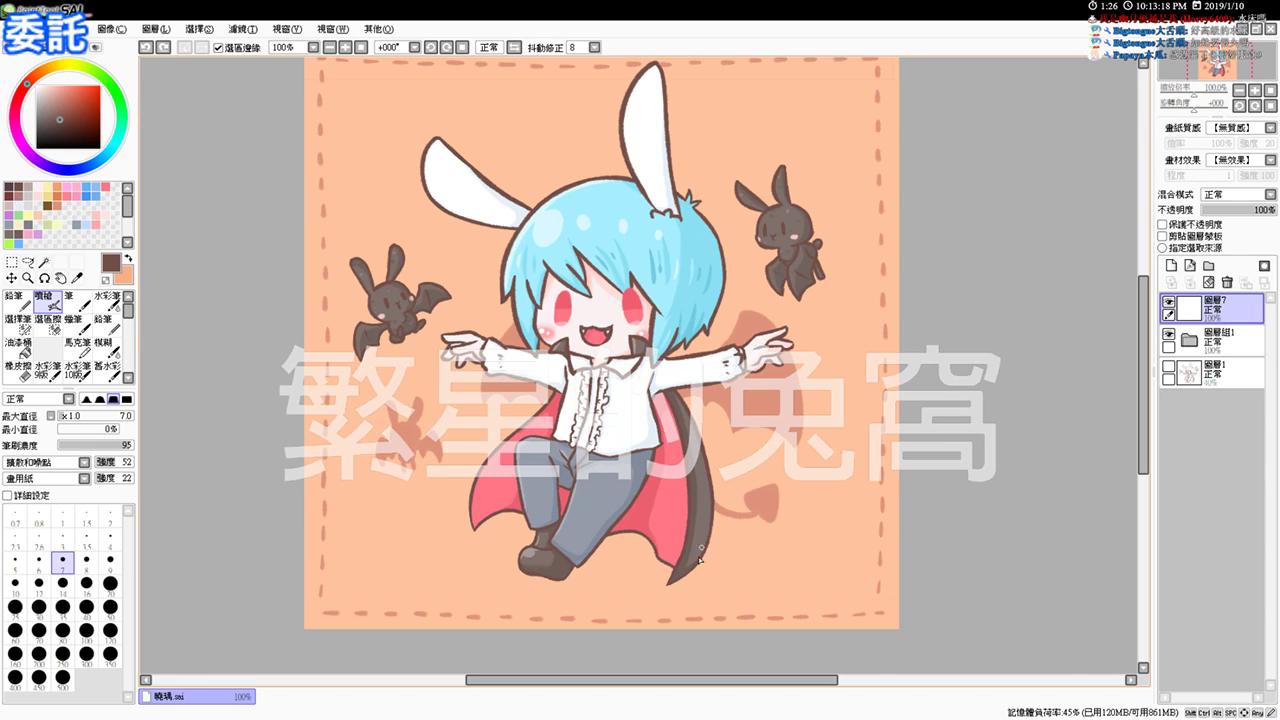
pyautogui.moveTo(806, 517); pyautogui.dragTo(747, 512)
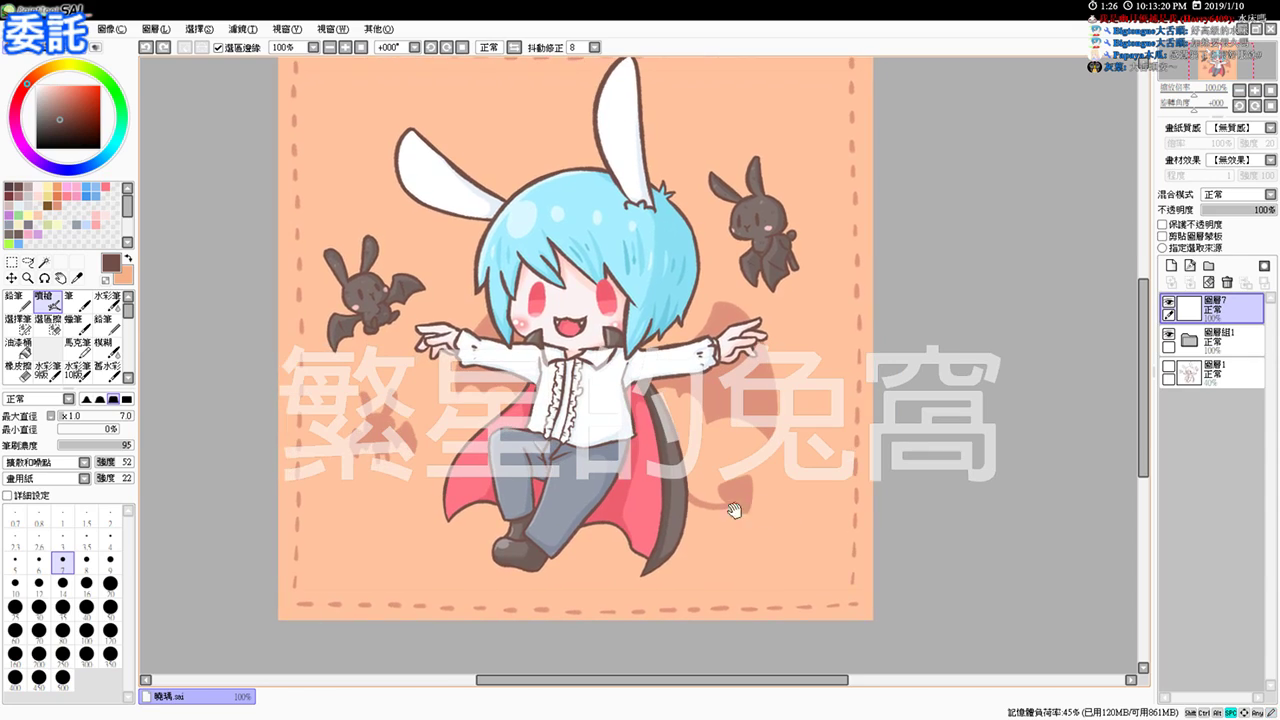
pyautogui.moveTo(422, 479)
pyautogui.mouseDown()
pyautogui.moveTo(462, 484)
pyautogui.moveTo(449, 510)
pyautogui.moveTo(502, 495)
pyautogui.moveTo(466, 480)
pyautogui.moveTo(455, 541)
pyautogui.moveTo(483, 532)
pyautogui.mouseUp()
pyautogui.hotkey('ctrl', 'z')
pyautogui.moveTo(489, 519)
pyautogui.mouseDown()
pyautogui.moveTo(489, 530)
pyautogui.moveTo(497, 518)
pyautogui.mouseUp()
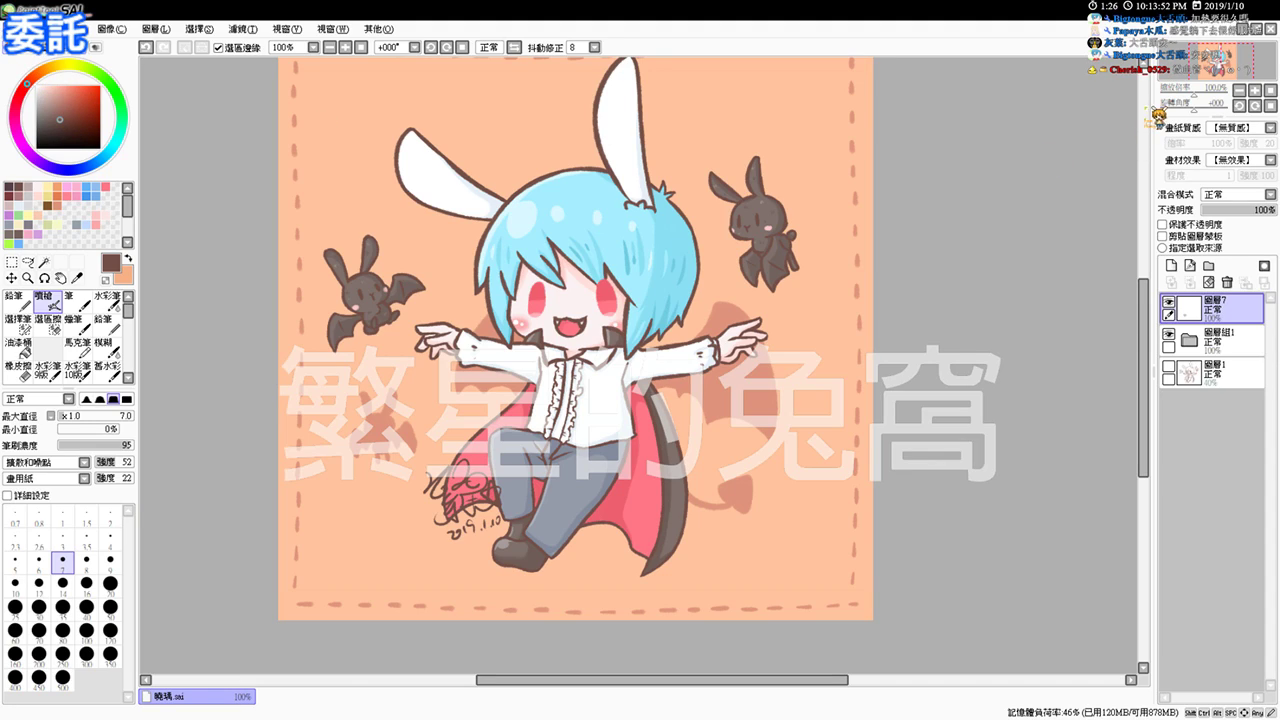
# Step: Apply the 水彩1 paper texture to the artwork's layer group at strength 48
pyautogui.click(1245, 338)
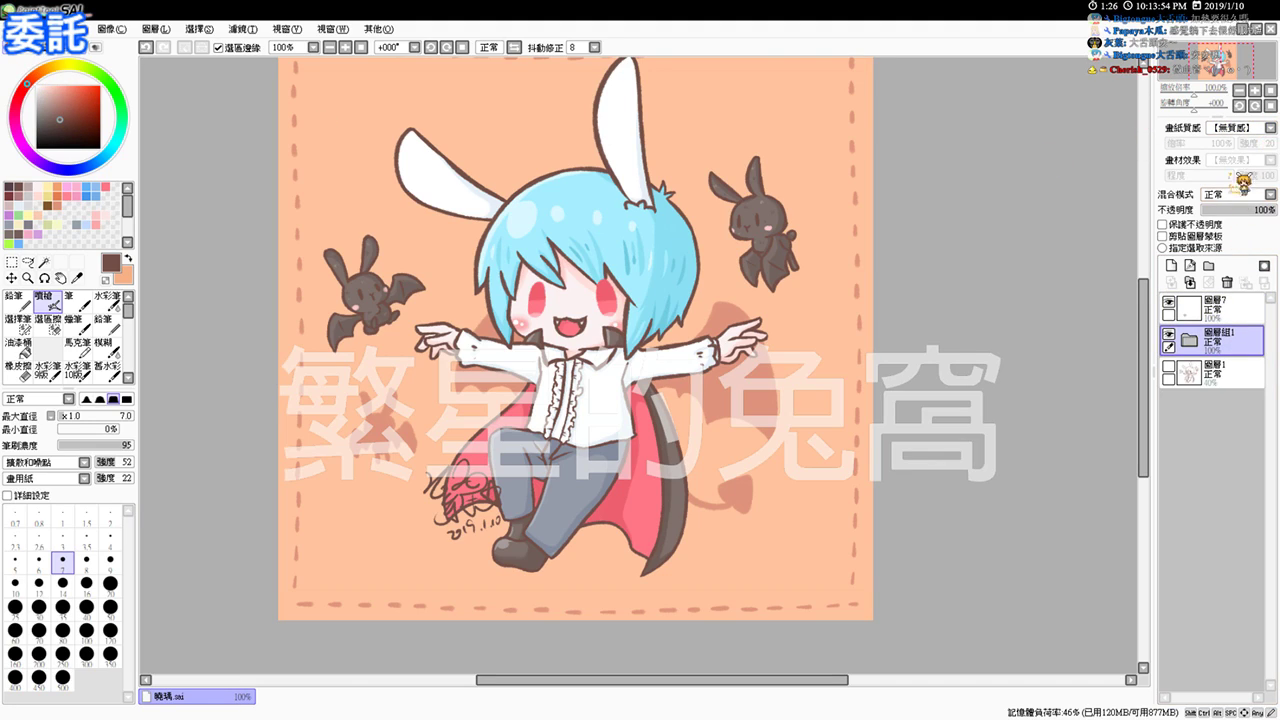
pyautogui.click(1264, 128)
pyautogui.click(1208, 182)
pyautogui.moveTo(1243, 144); pyautogui.dragTo(1258, 144)
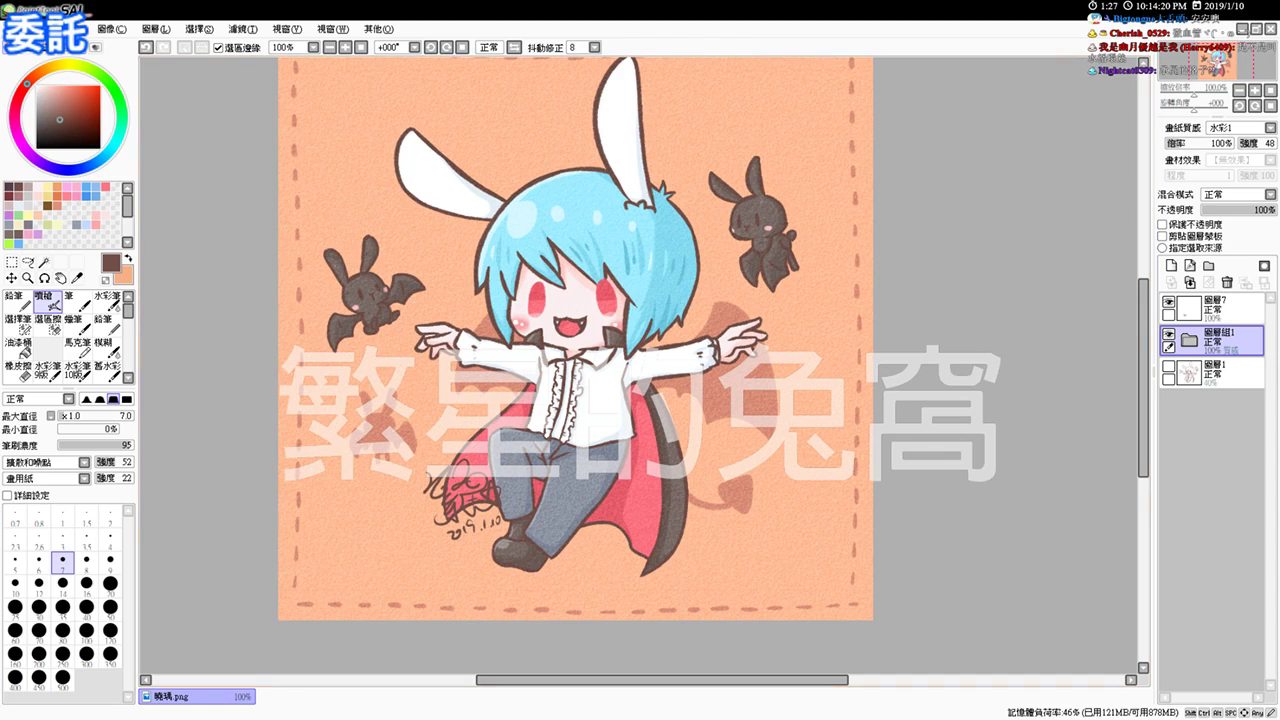
pyautogui.hotkey('alt', 'Tab')
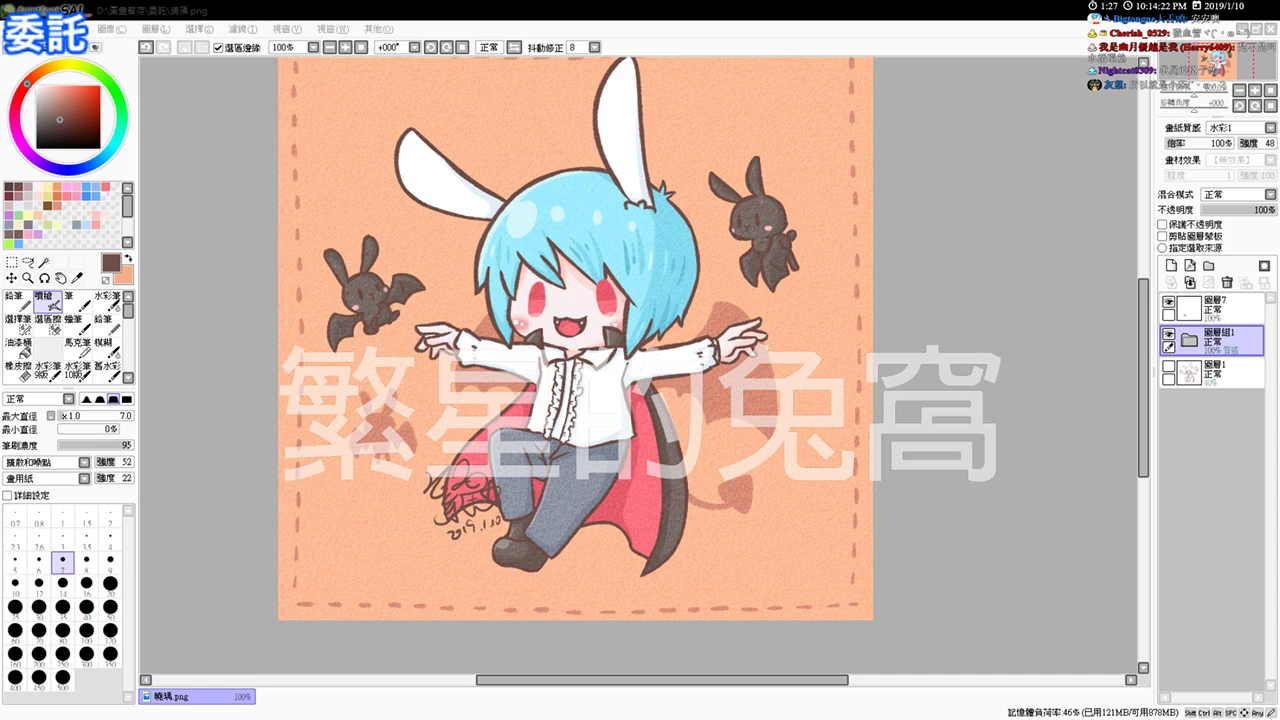